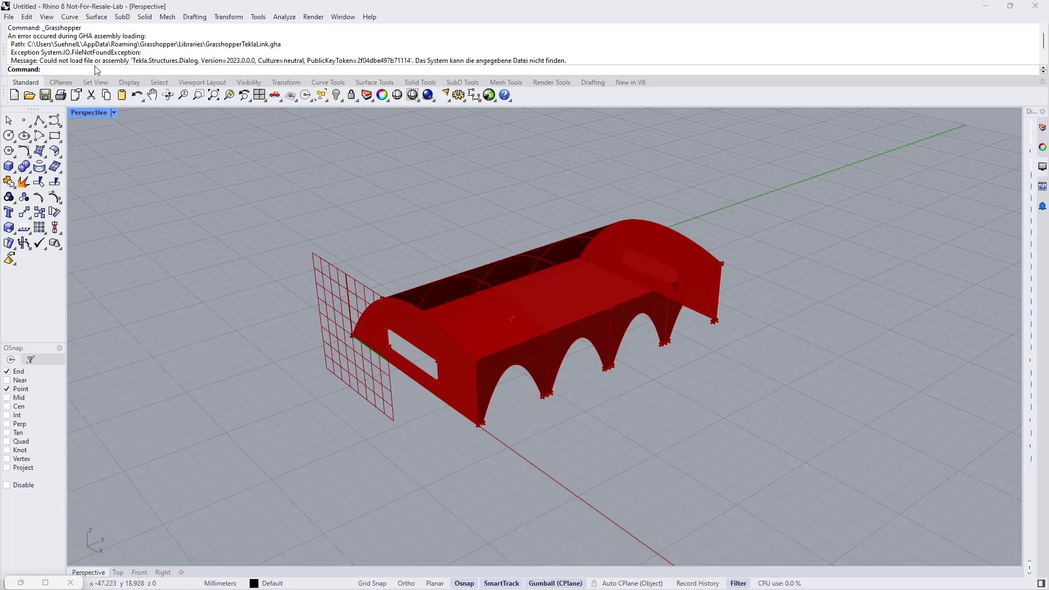
Look up the Dlubal-plugin in the Package Manager by searching for "dlubal", review its available versions, and close without installing.
type("PackageManager")
key("Return")
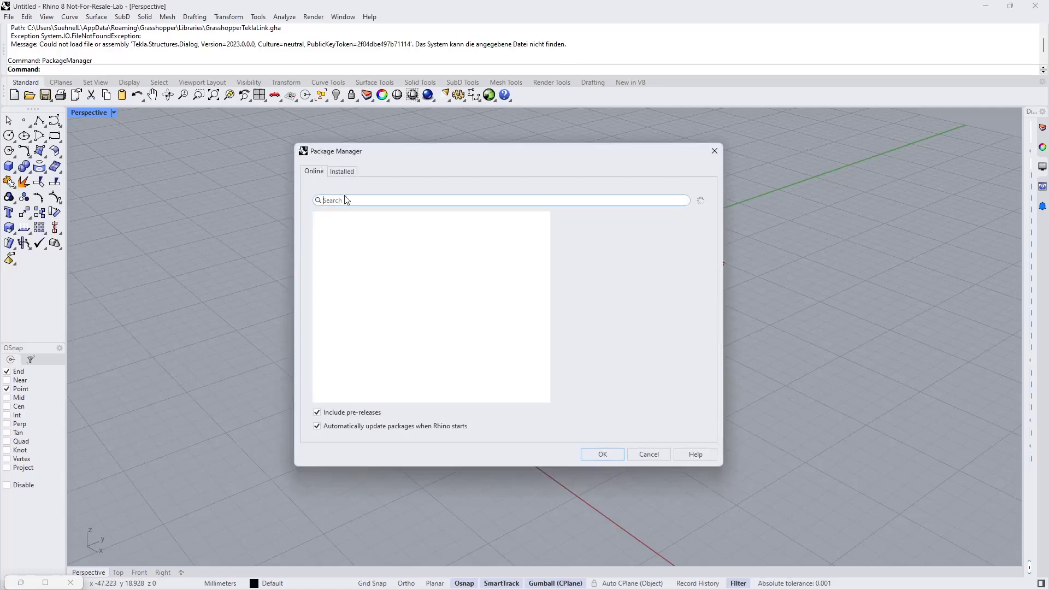
type("dlubal")
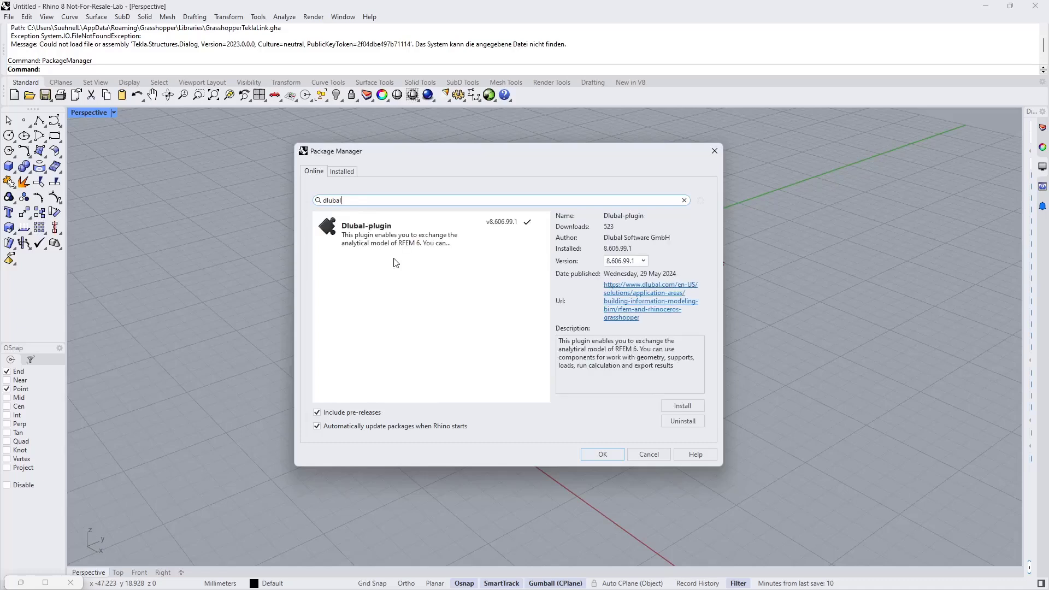
left_click(410, 241)
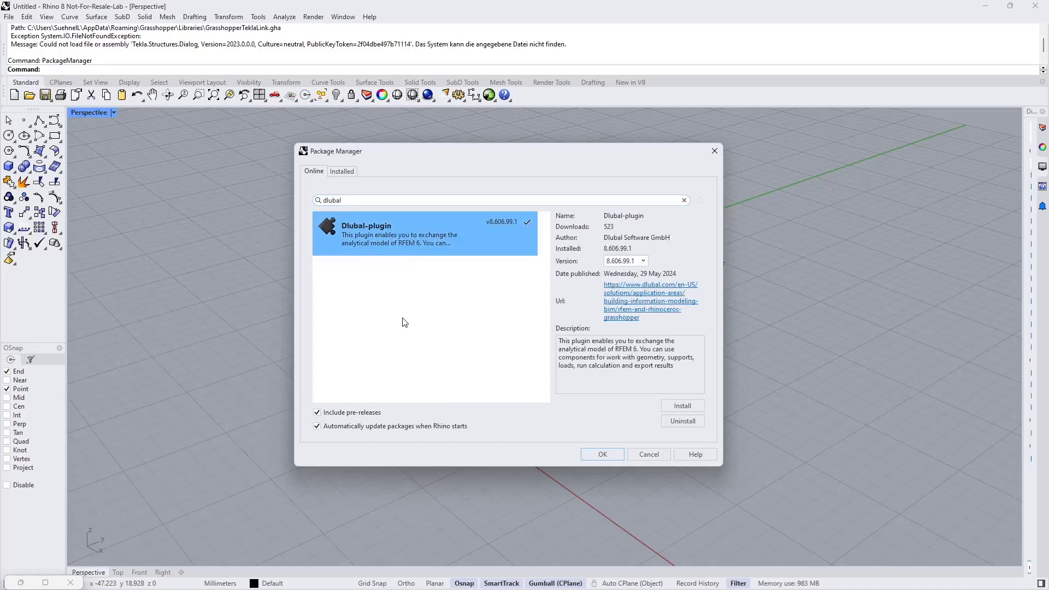
left_click(627, 261)
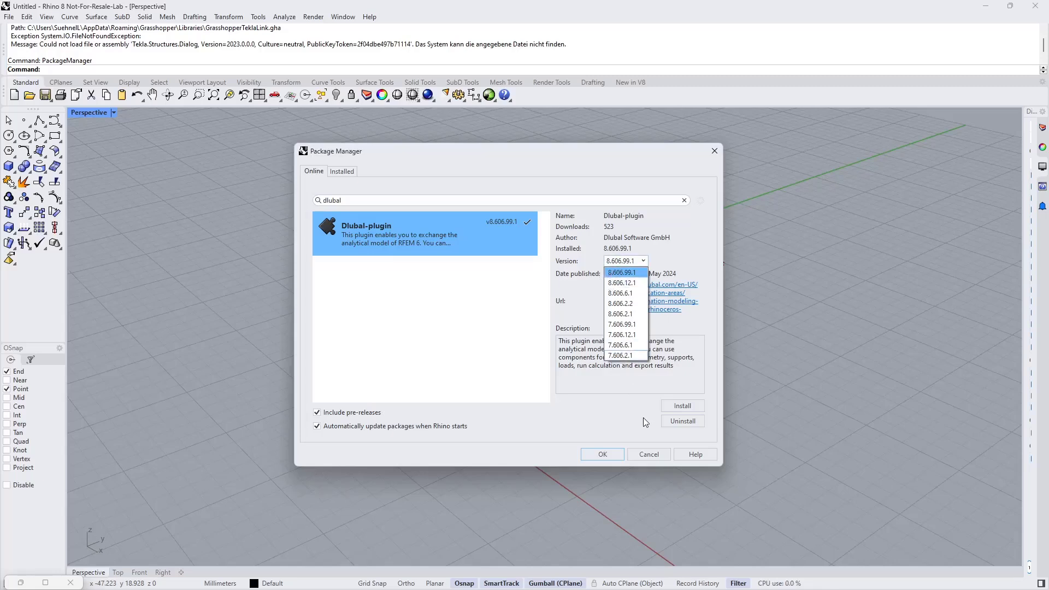
left_click(644, 454)
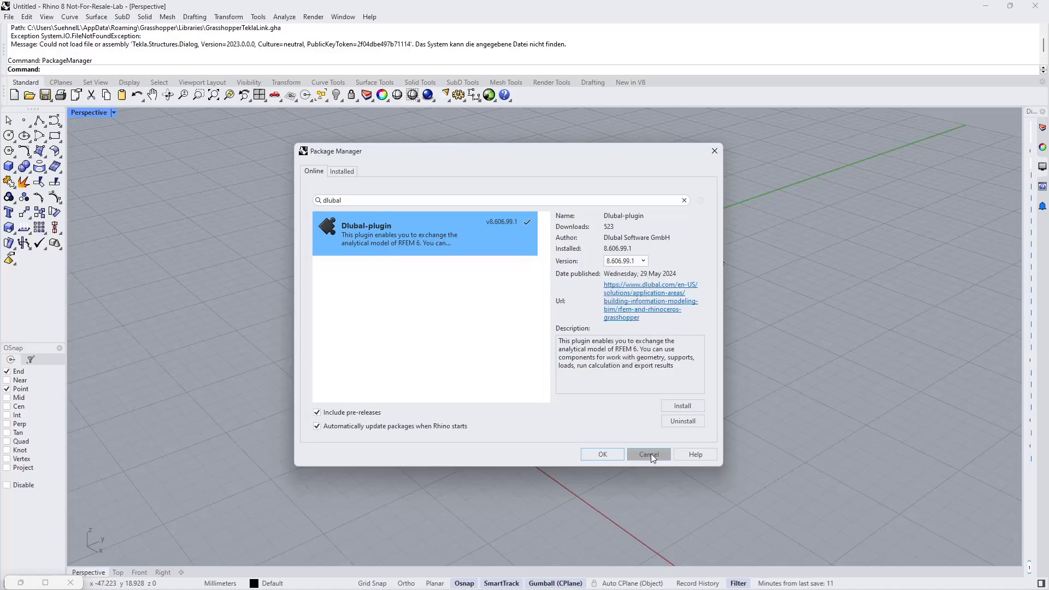
left_click(649, 454)
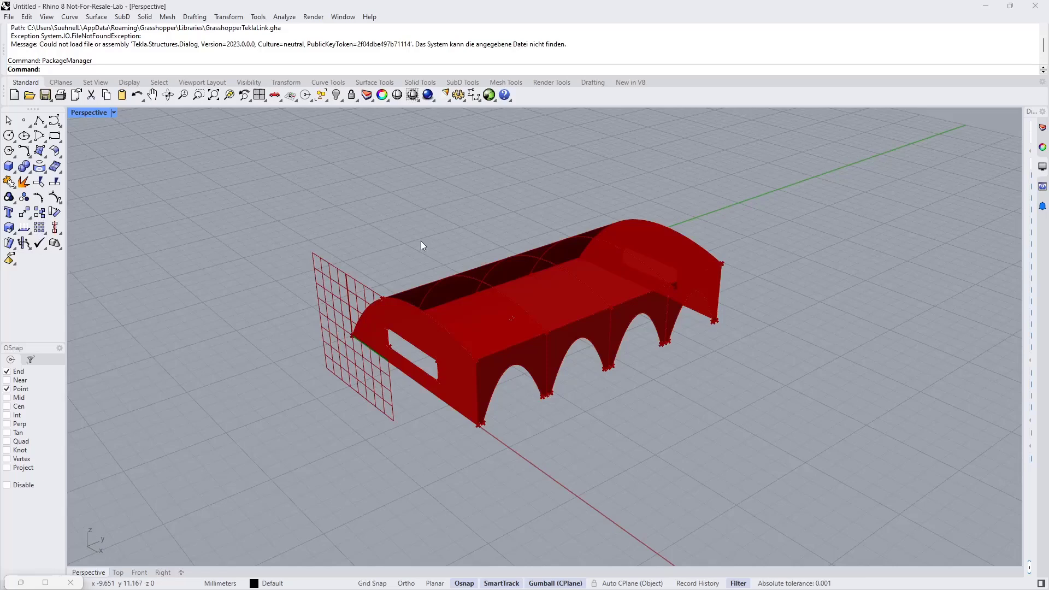
Switch to Dlubal RFEM and examine the exterior of the vaulted timber structure in Haltestelle.rf6 from several angles.
key("alt+Tab")
key("alt+Tab")
key("alt+Tab")
key("alt+Tab")
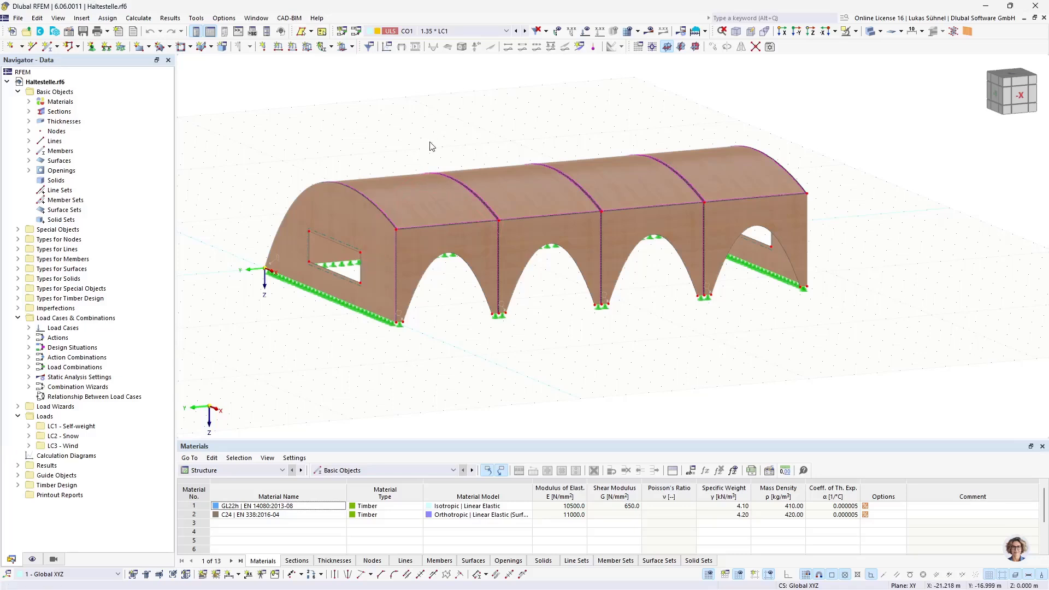
middle_click_drag(433, 136, 459, 179)
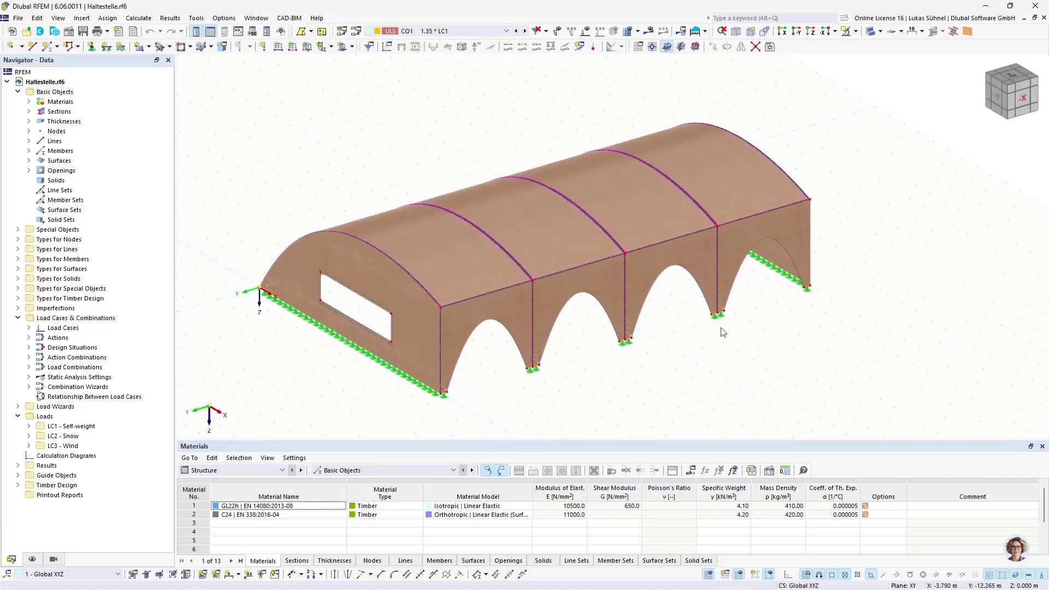
middle_click_drag(723, 376, 754, 346, "ctrl")
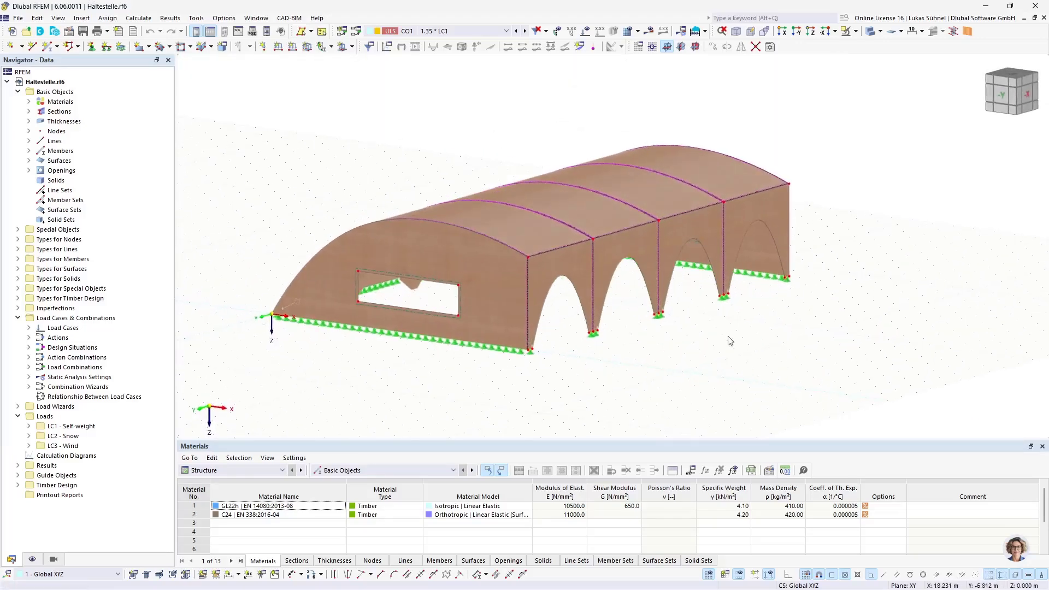
middle_click_drag(569, 357, 536, 375, "ctrl")
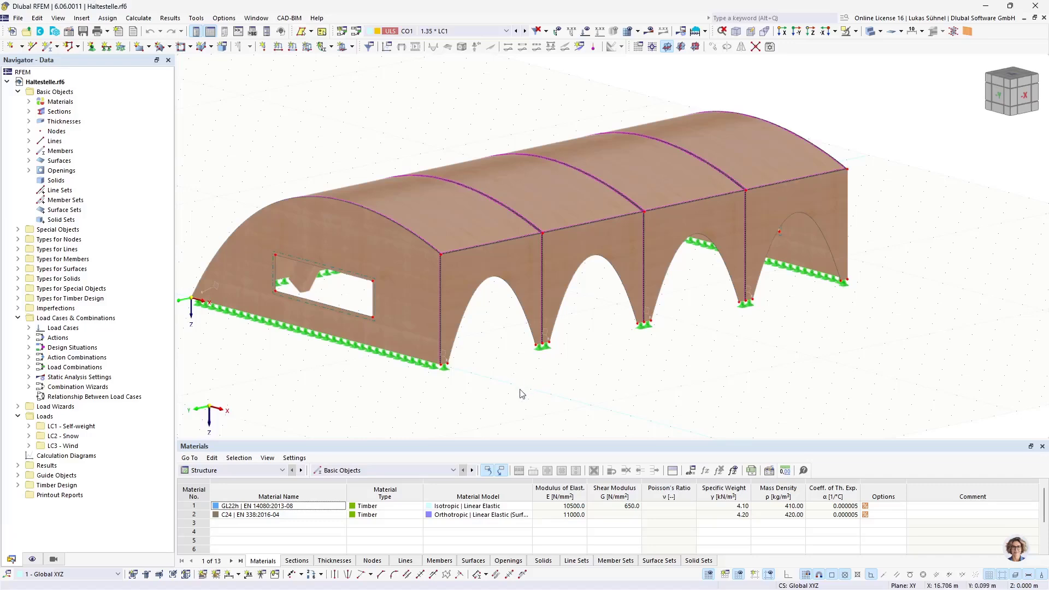
mouse_move(500, 369)
middle_mouse_down("ctrl")
mouse_move(471, 378)
mouse_move(492, 368)
middle_mouse_up("ctrl")
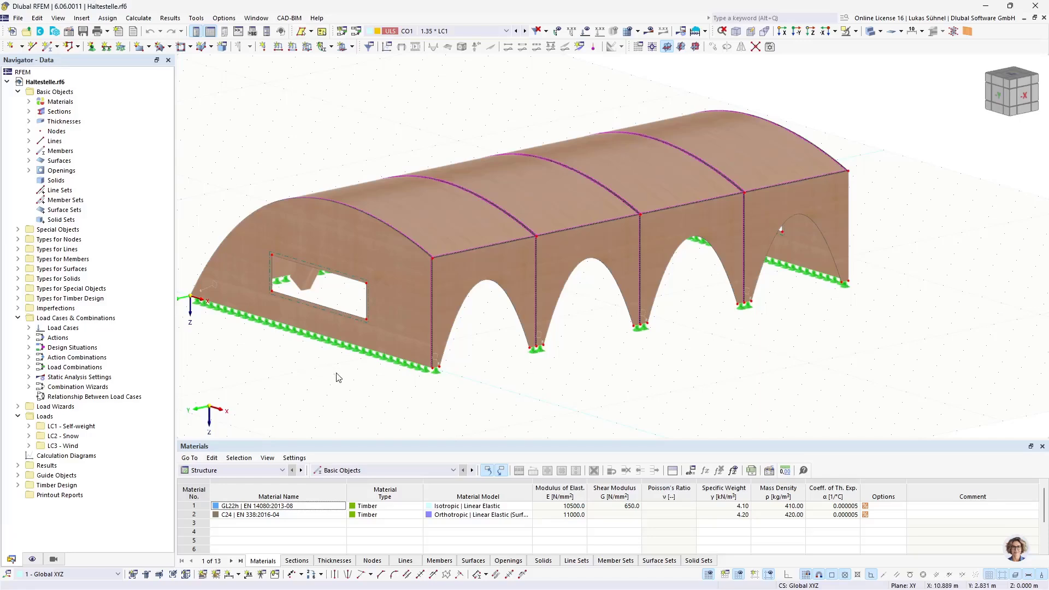
middle_click_drag(336, 374, 343, 341, "ctrl")
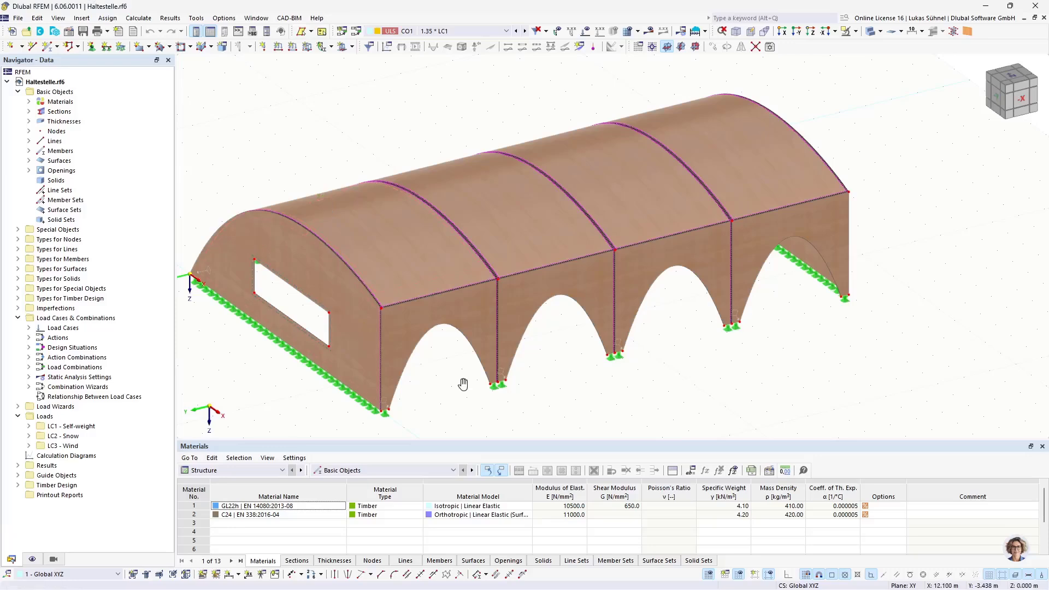
Examine the curved beams under the vaulted roof from below, selecting one, and return to an overall exterior view.
middle_click_drag(467, 384, 471, 278, "ctrl")
scroll(368, 253, "up", 5)
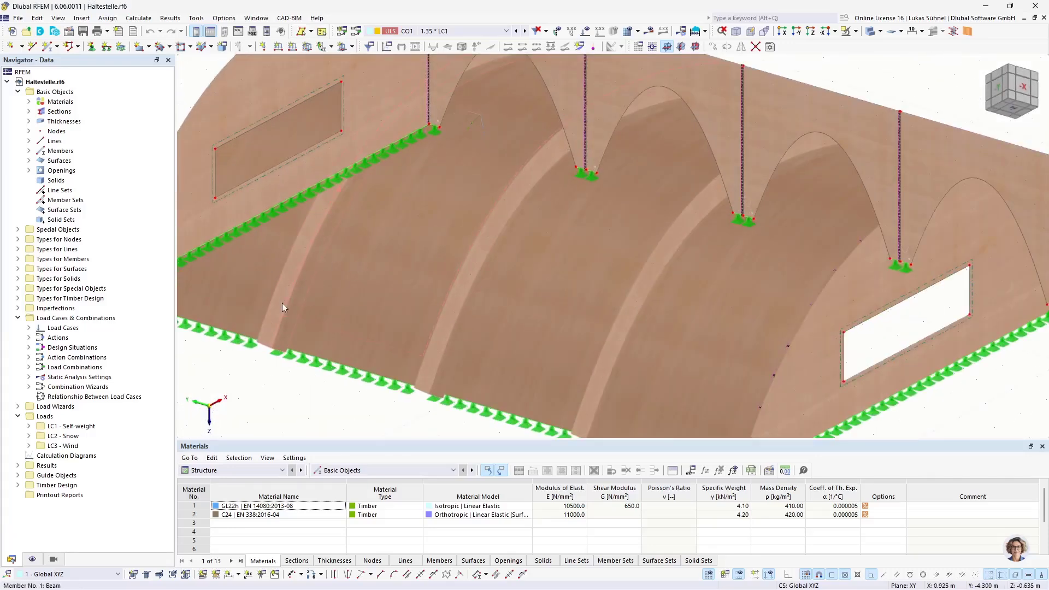
left_click(288, 305)
scroll(574, 257, "down", 3)
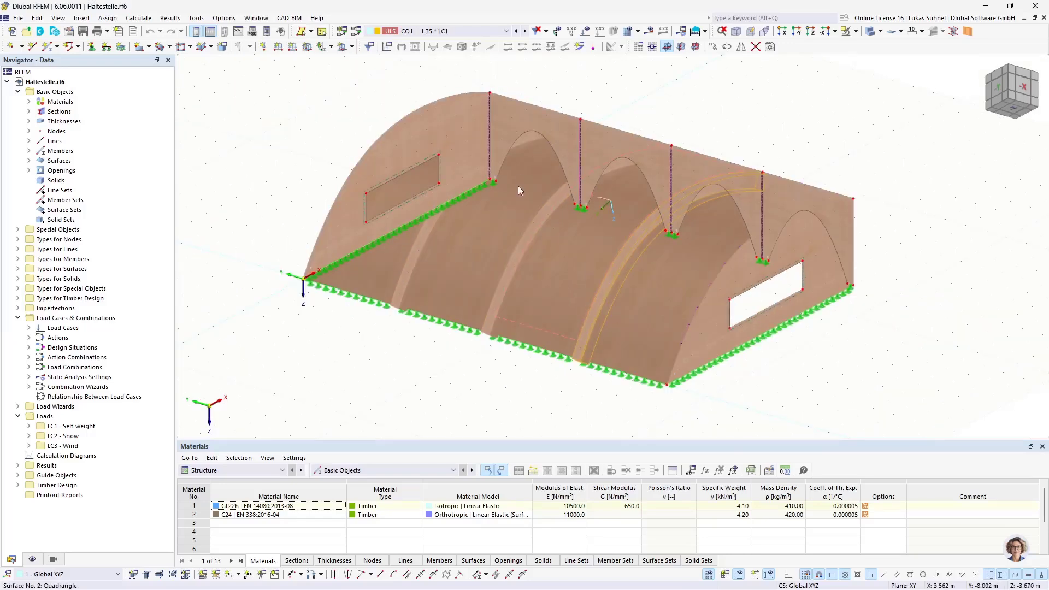
middle_click_drag(518, 186, 500, 270, "ctrl")
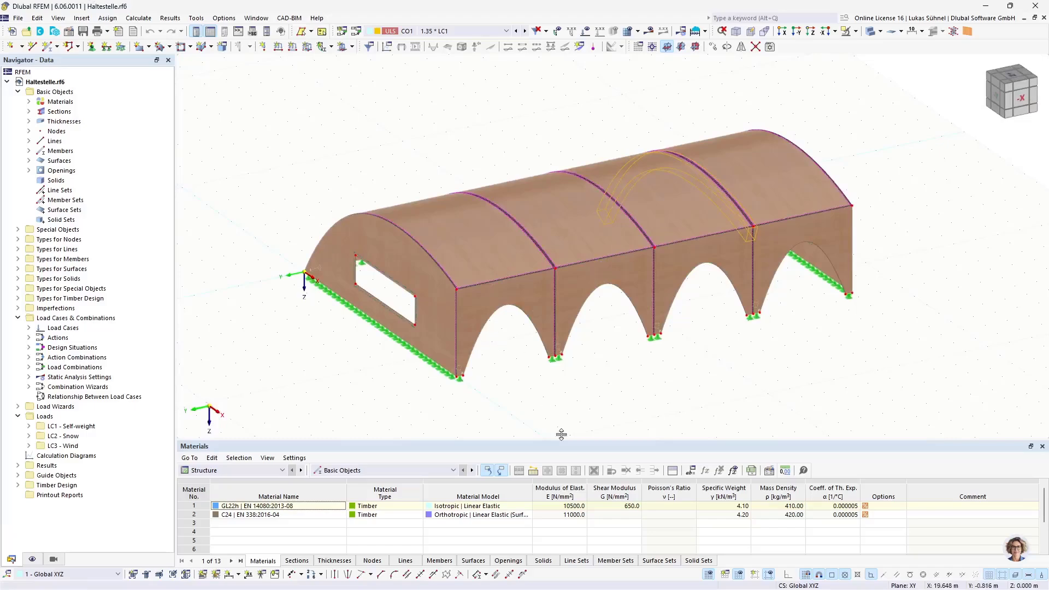
middle_click_drag(366, 376, 330, 402, "ctrl")
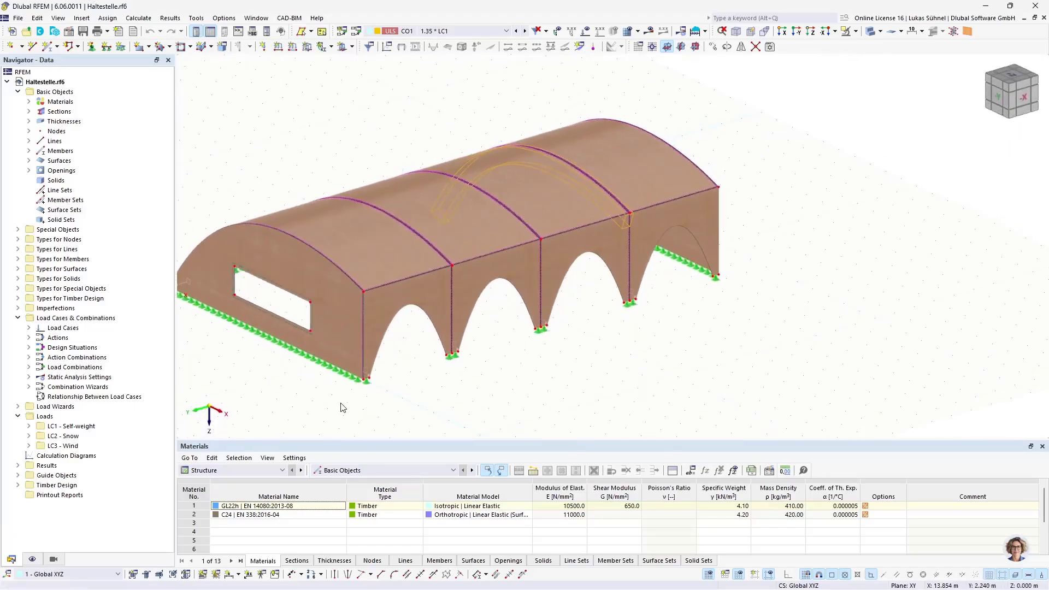
scroll(322, 395, "down", 1)
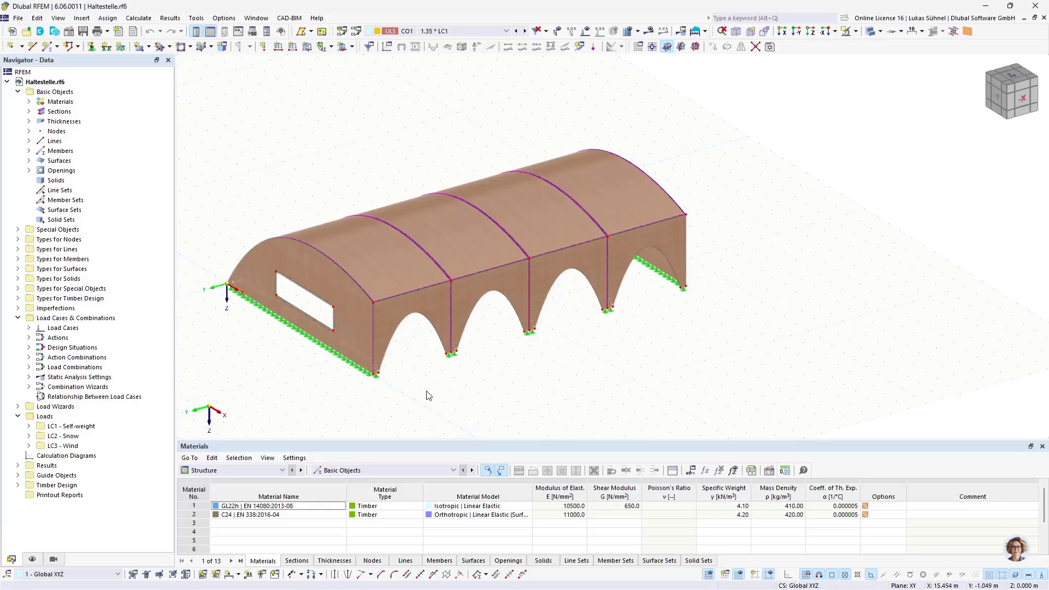
Examine the supports at the wall bases and the line hinges along the roof and wall edges at the front corner.
scroll(346, 384, "up", 5)
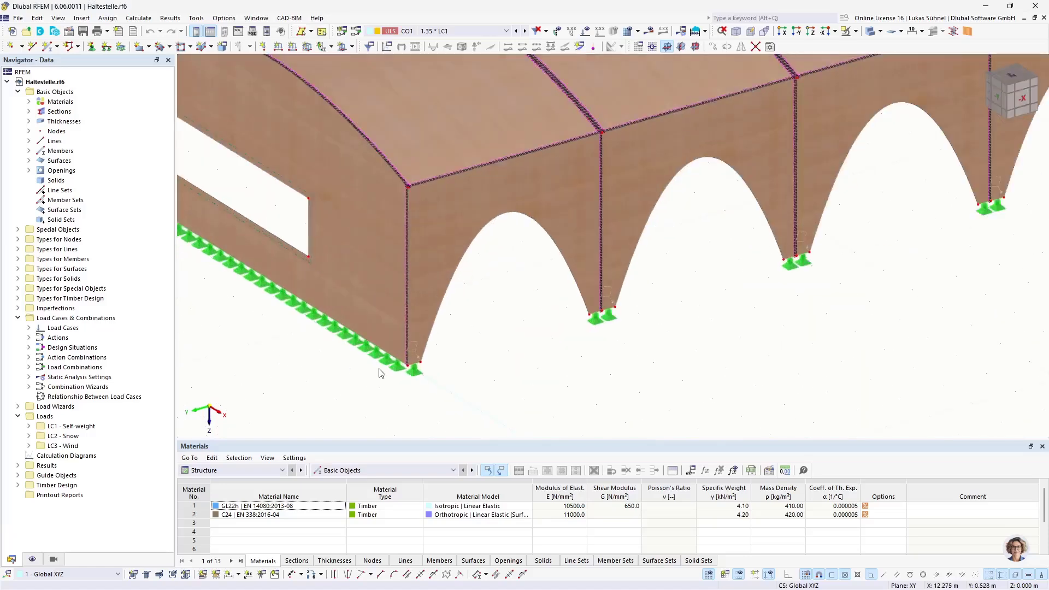
middle_click_drag(457, 364, 458, 355)
scroll(444, 365, "down", 5)
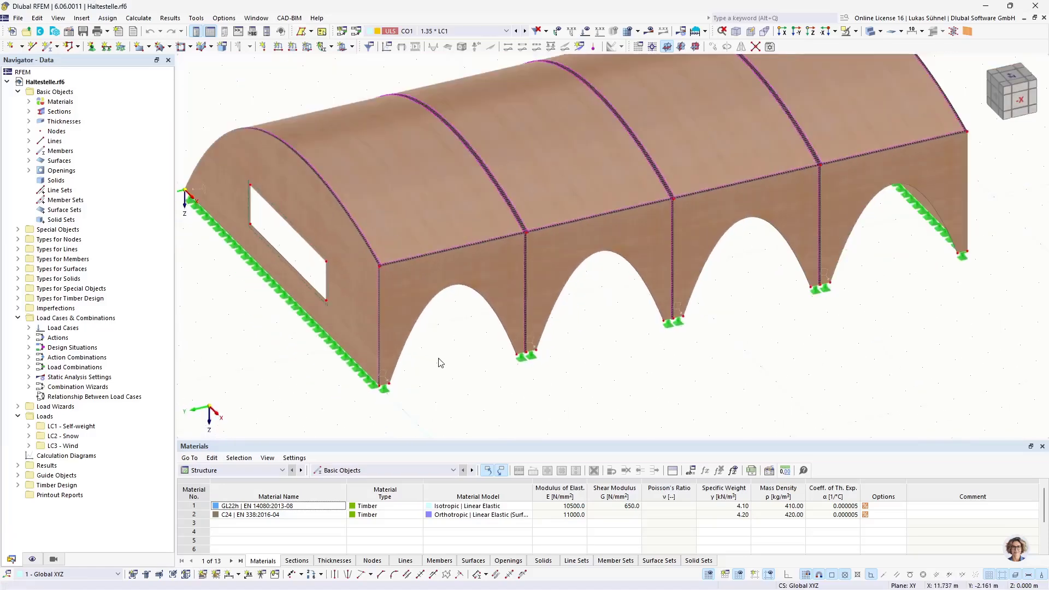
scroll(361, 273, "up", 8)
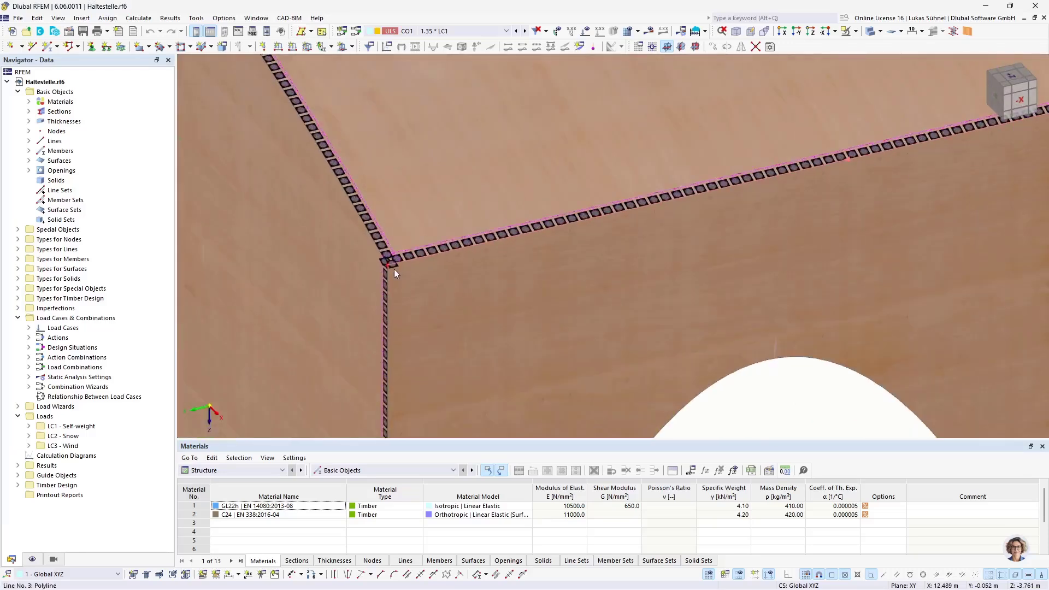
scroll(429, 273, "down", 5)
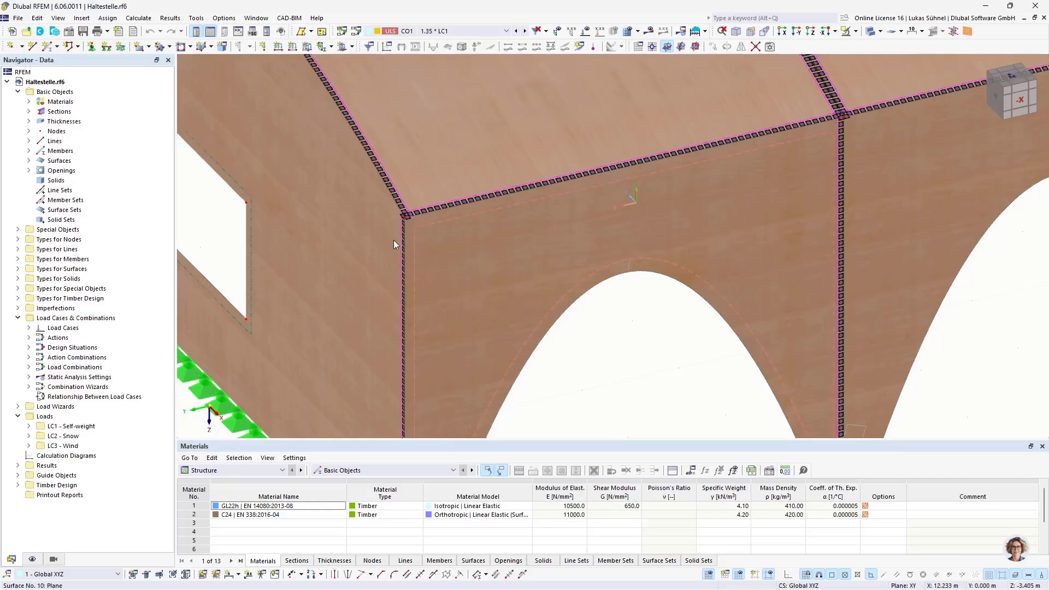
scroll(385, 213, "up", 4)
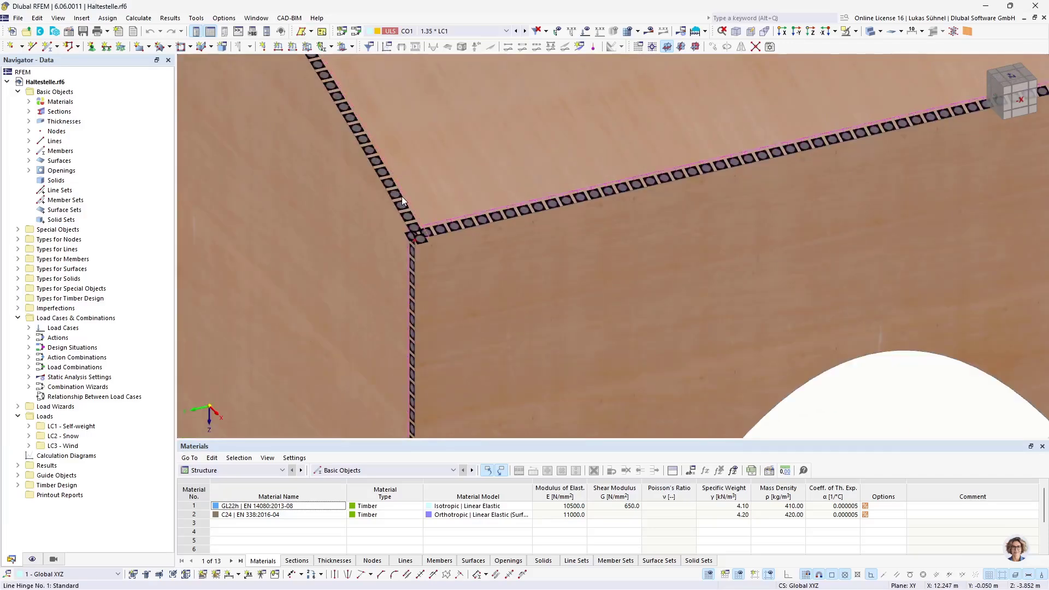
scroll(444, 208, "down", 3)
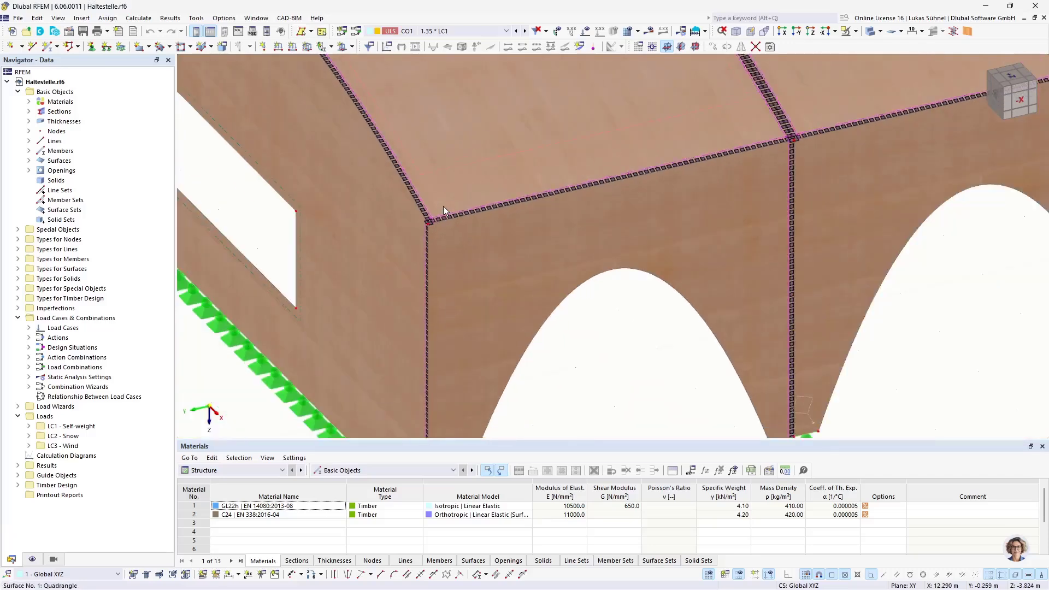
scroll(601, 340, "down", 2)
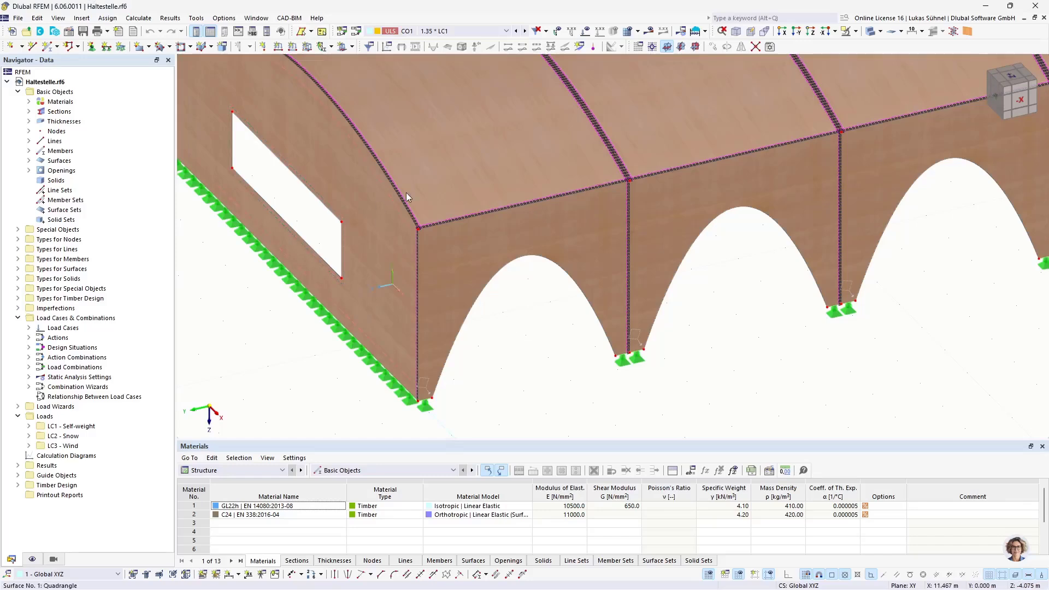
scroll(392, 233, "up", 4)
scroll(446, 238, "down", 4)
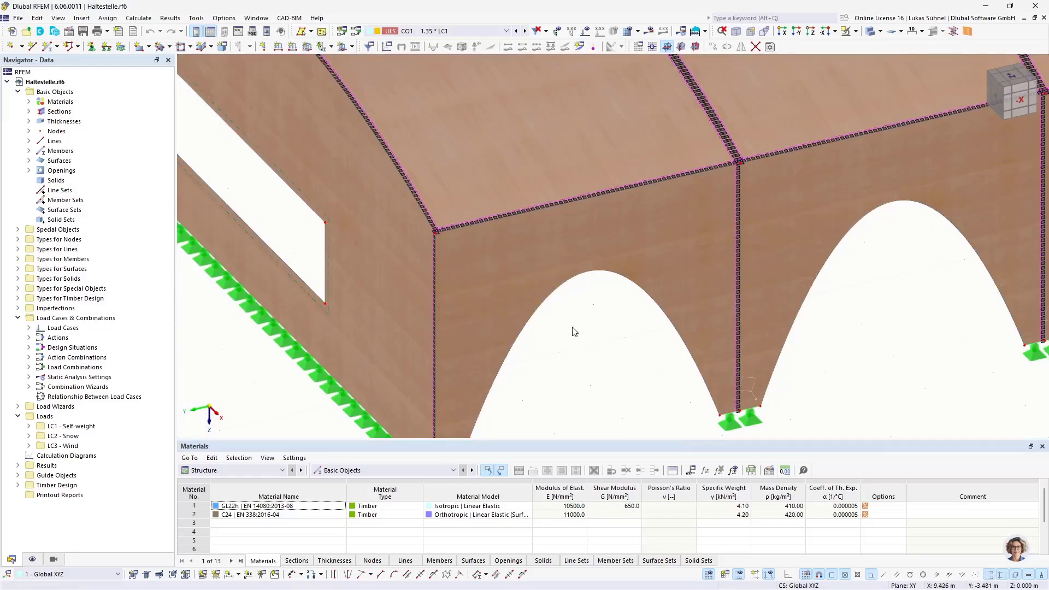
scroll(568, 336, "down", 3)
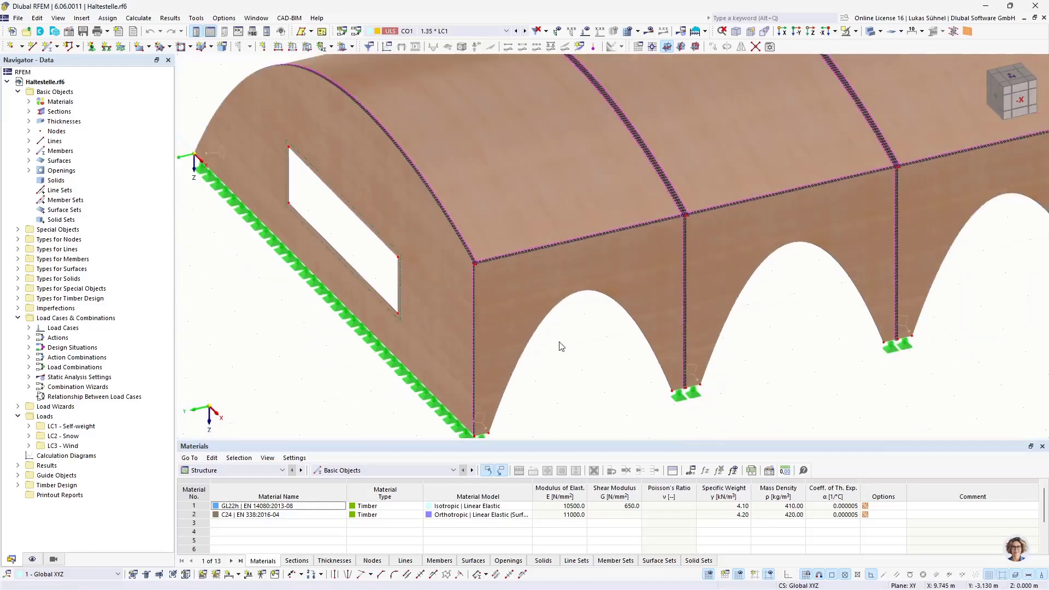
Review the layer compositions of the 110 mm three-layer and 180 mm five-layer thicknesses, and close the dialog without changes.
left_click(29, 121)
left_click(85, 133)
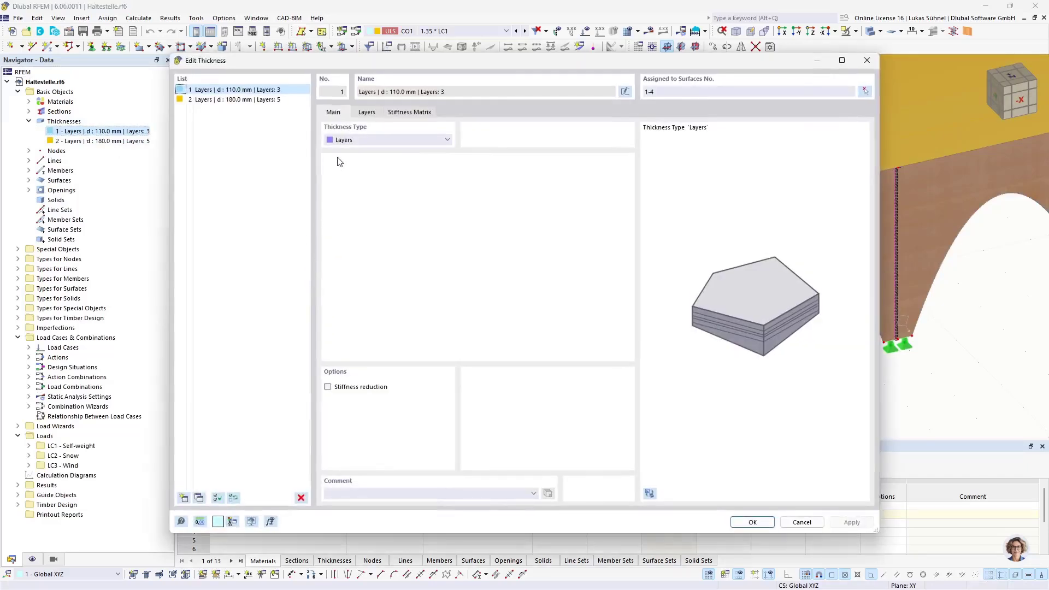
left_click(367, 112)
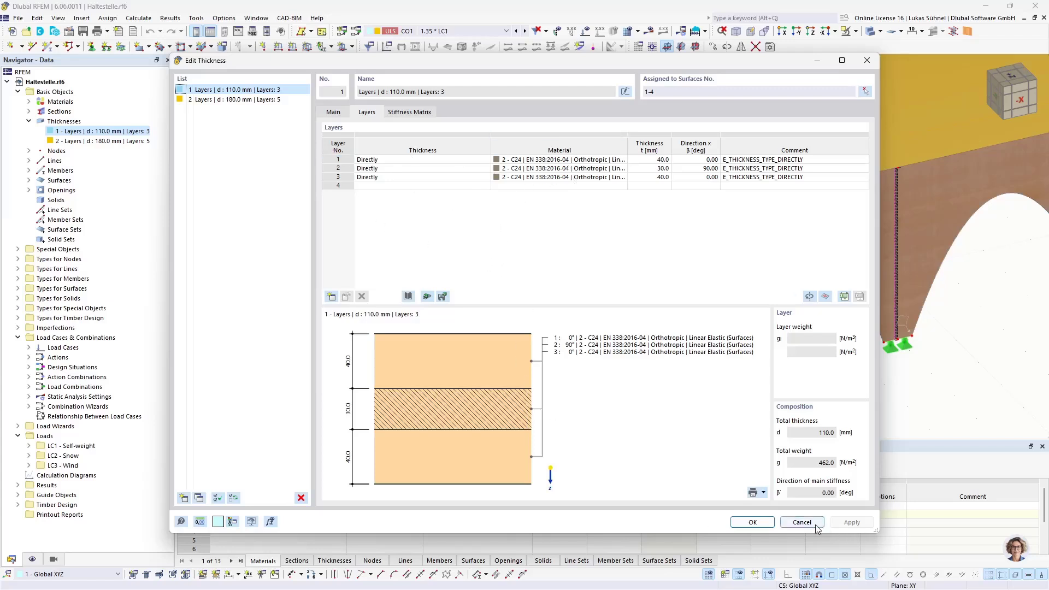
left_click(263, 100)
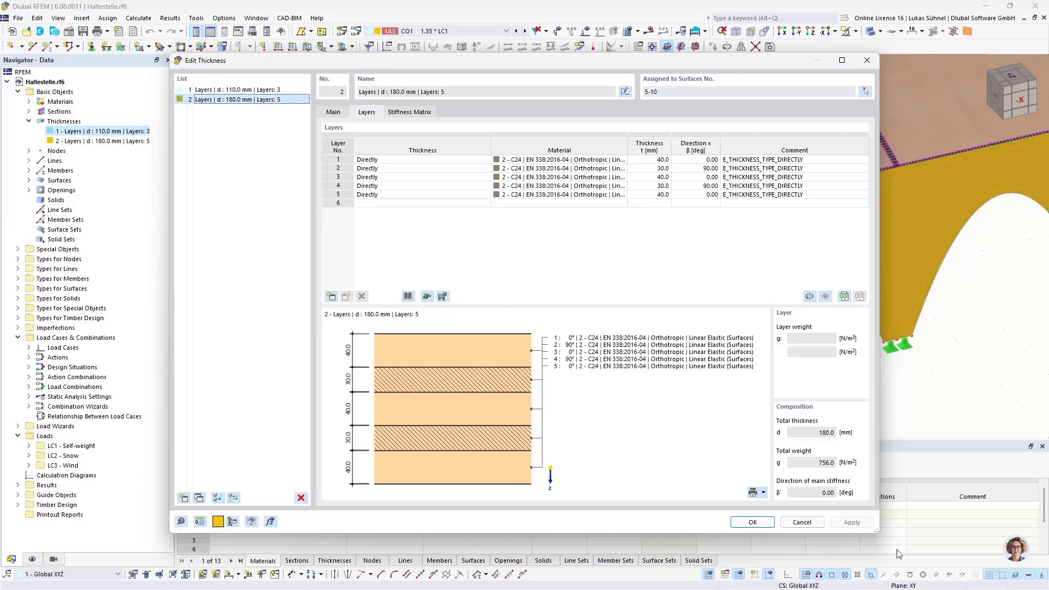
left_click(802, 522)
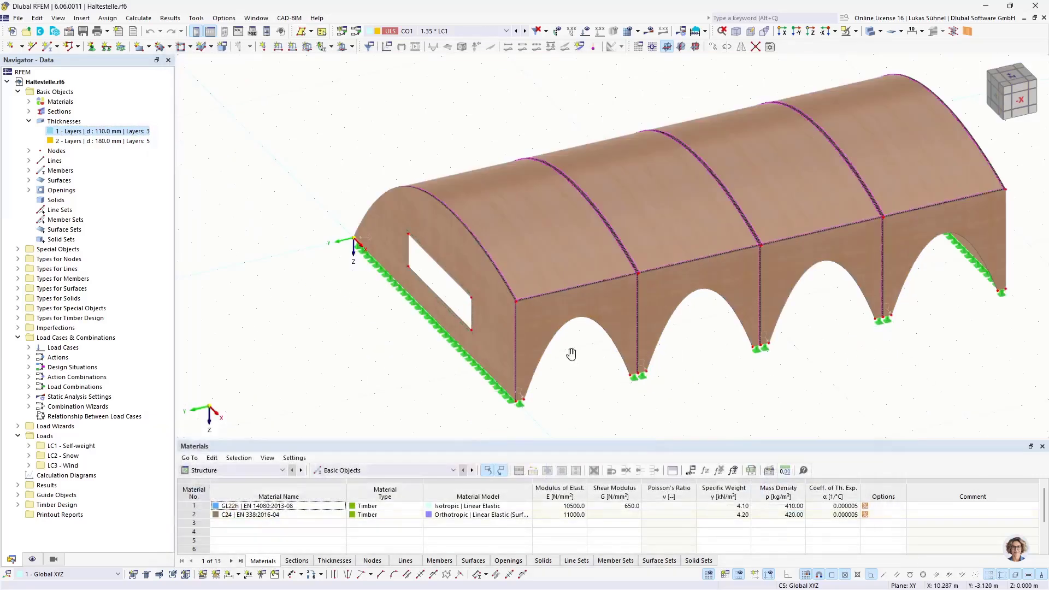
middle_click_drag(570, 354, 454, 349)
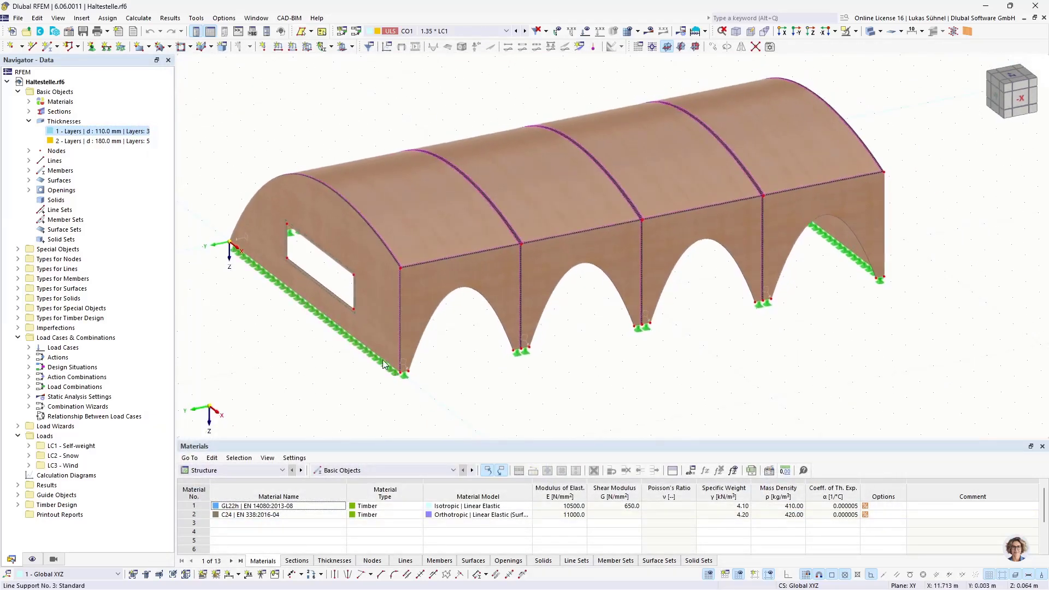
Switch to Rhino 8, snap its window to the left half of the screen, and show the BSH_Struktur_EN definition in Grasshopper.
mouse_move(273, 575)
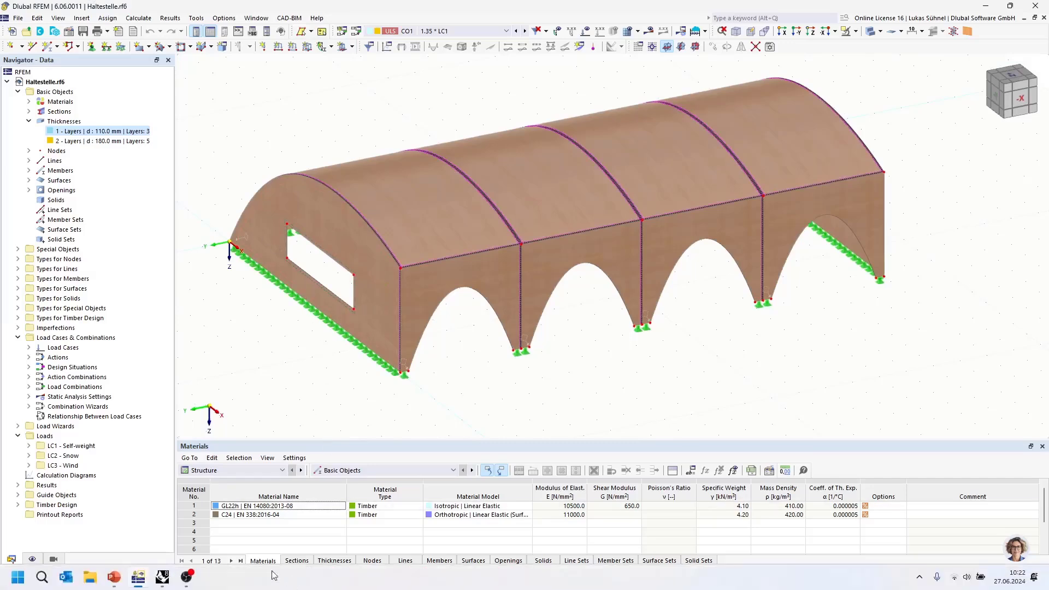
left_click(162, 576)
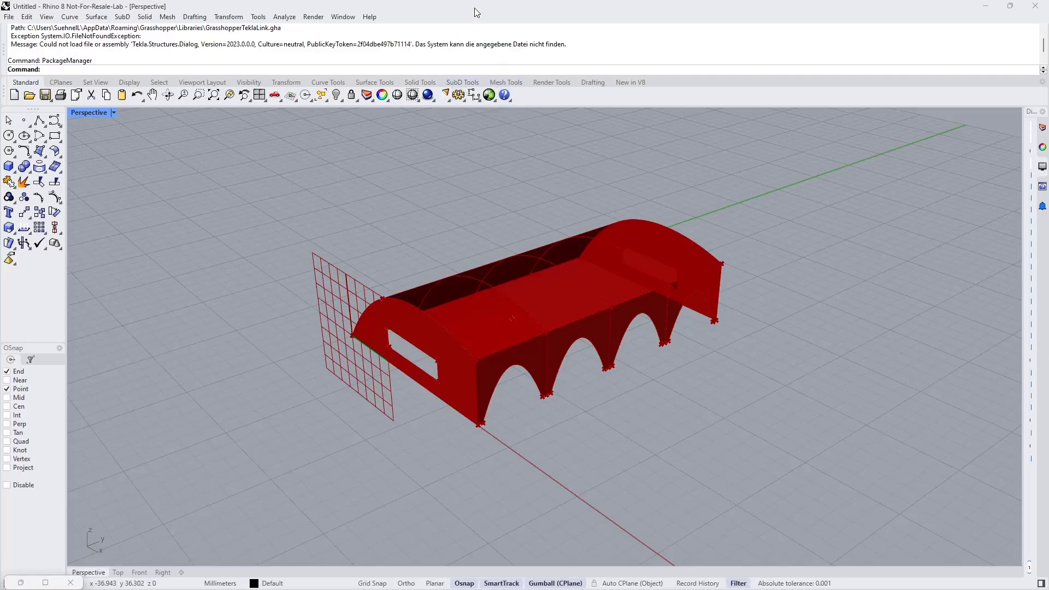
left_click_drag(476, 12, 2, 11)
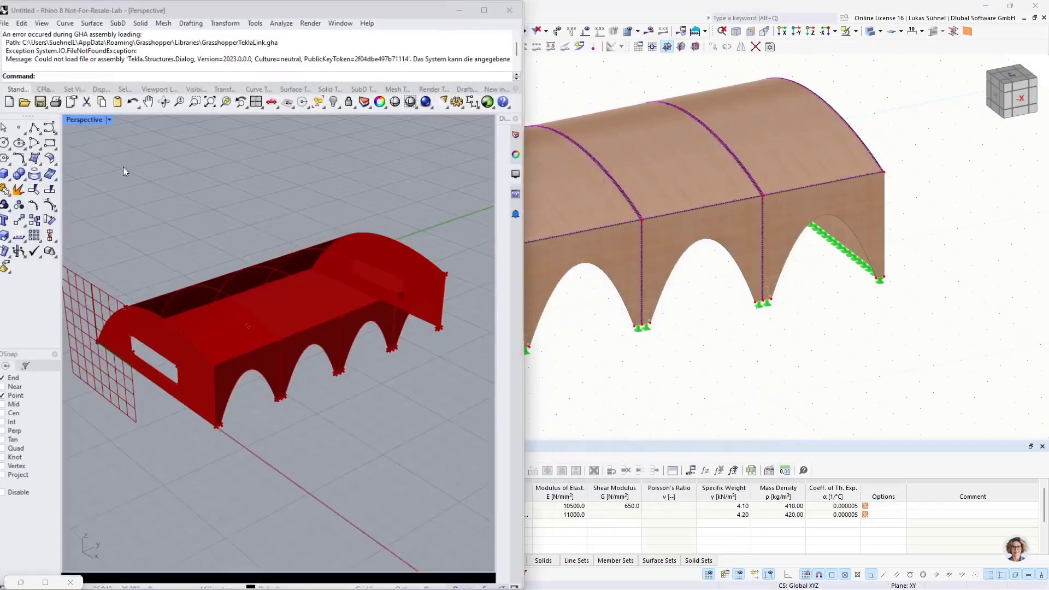
left_click(490, 100)
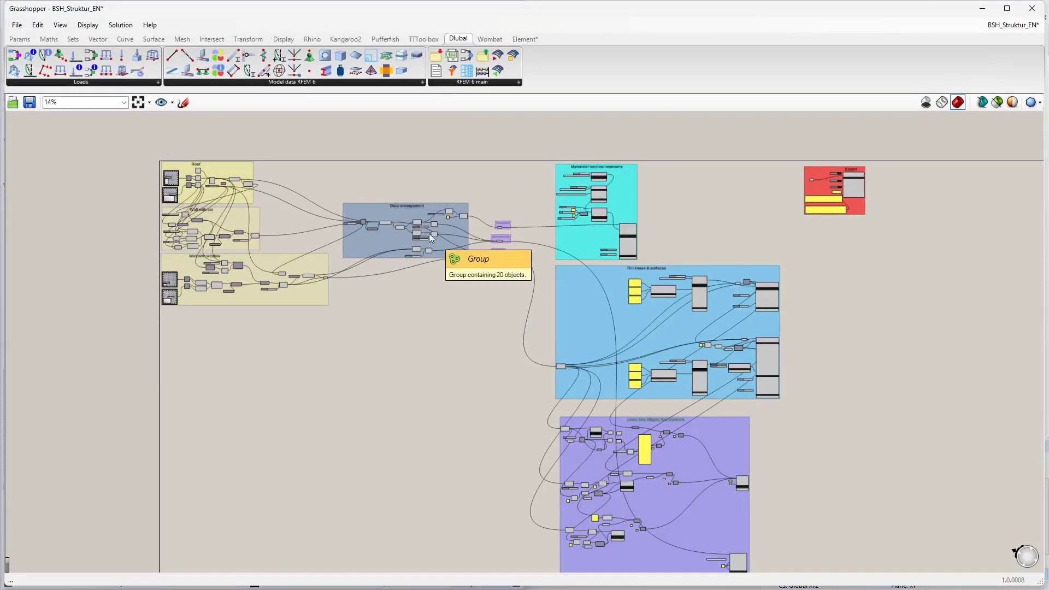
Examine the Roof, Wall with arc and Wall with window groups of the Grasshopper definition.
right_click_drag(448, 426, 432, 399)
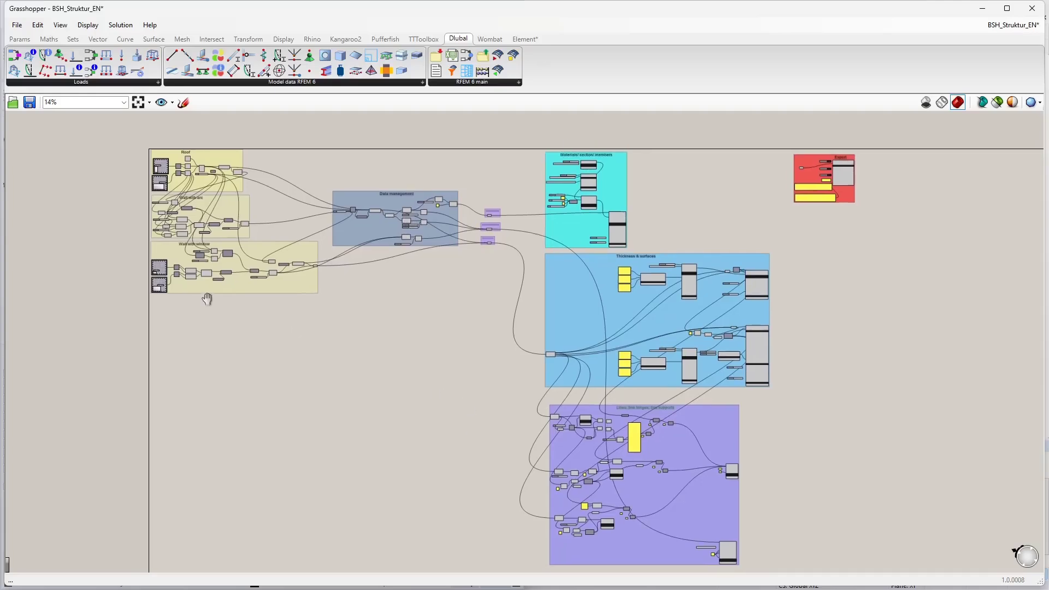
mouse_move(206, 297)
right_mouse_down()
mouse_move(206, 272)
mouse_move(204, 293)
right_mouse_up()
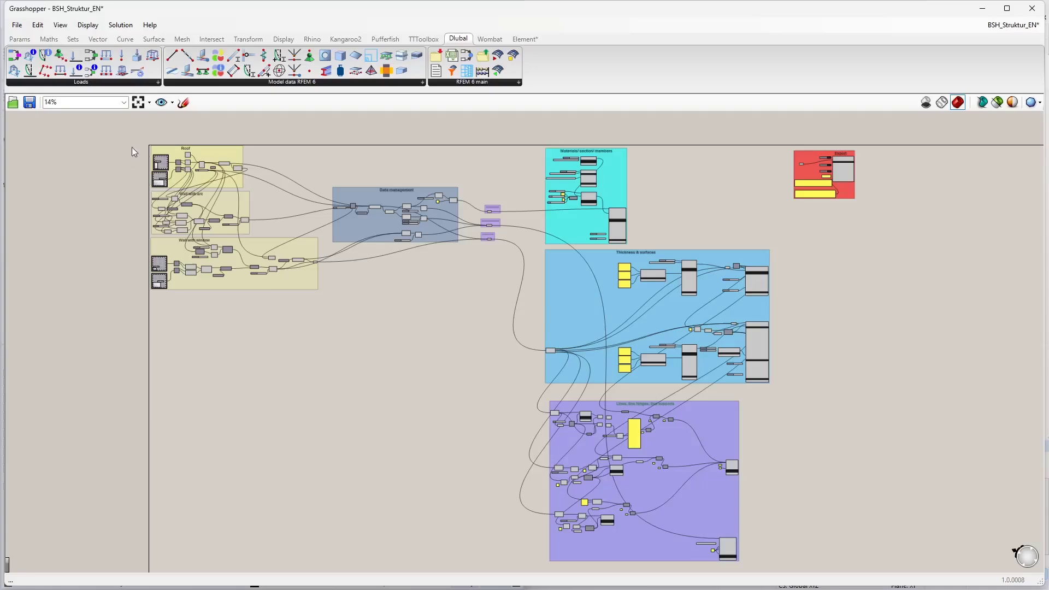
scroll(132, 146, "up", 5)
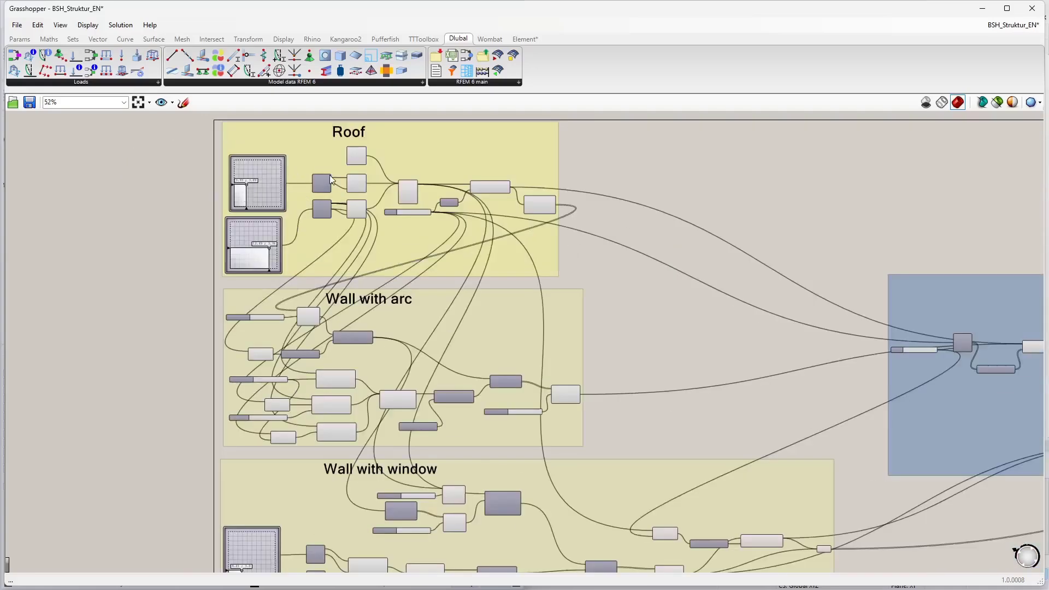
scroll(331, 177, "up", 1)
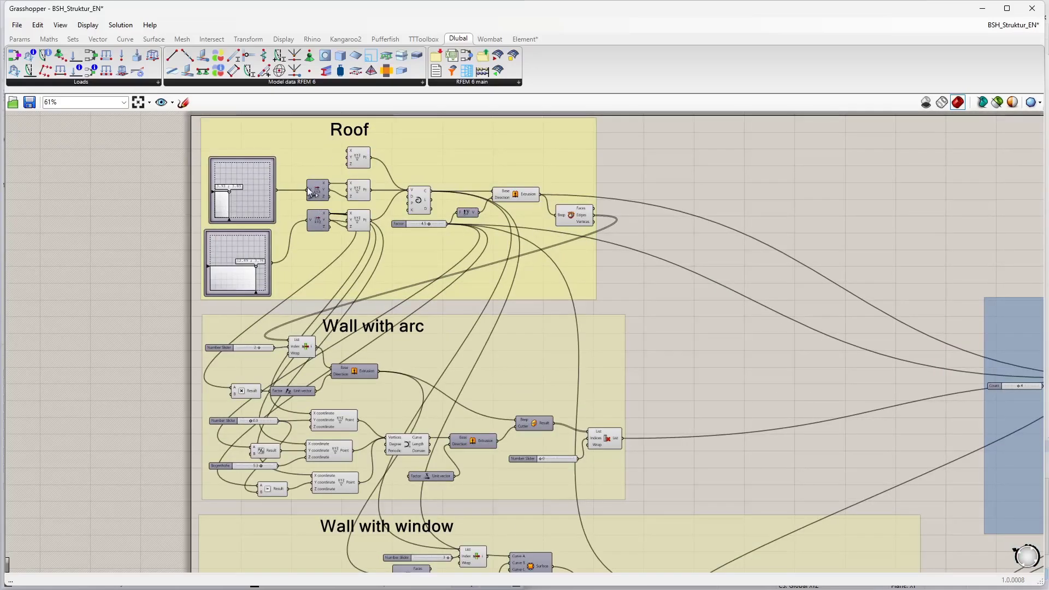
right_click_drag(361, 318, 307, 208)
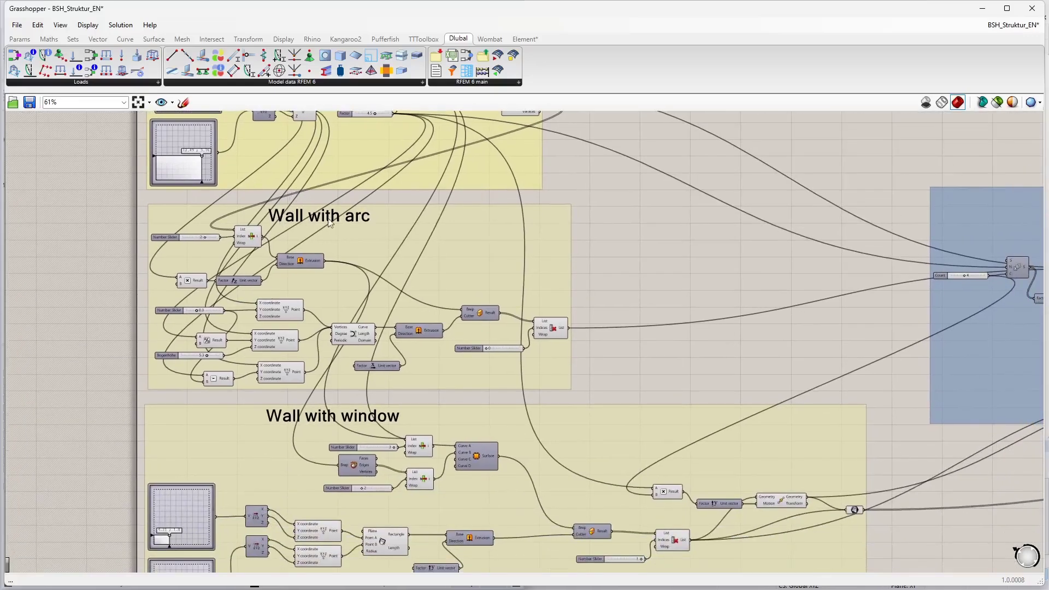
right_click_drag(280, 448, 196, 267)
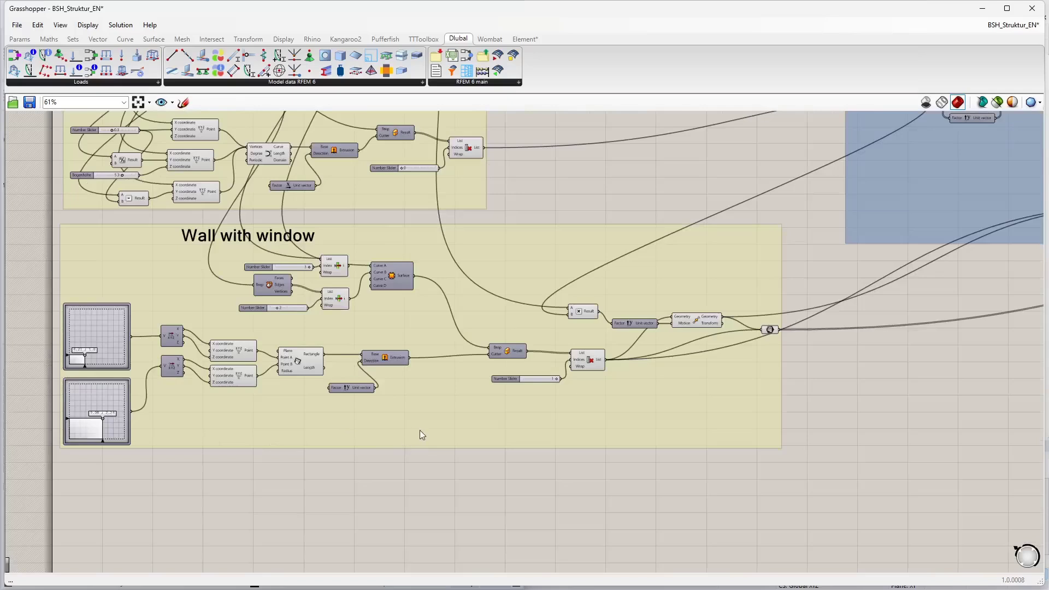
Examine the Data management group and its connections to the Träger-Kurven, Linienlager-Kurven and CLT Flächen groups.
scroll(492, 404, "down", 1)
right_click_drag(754, 311, 323, 418)
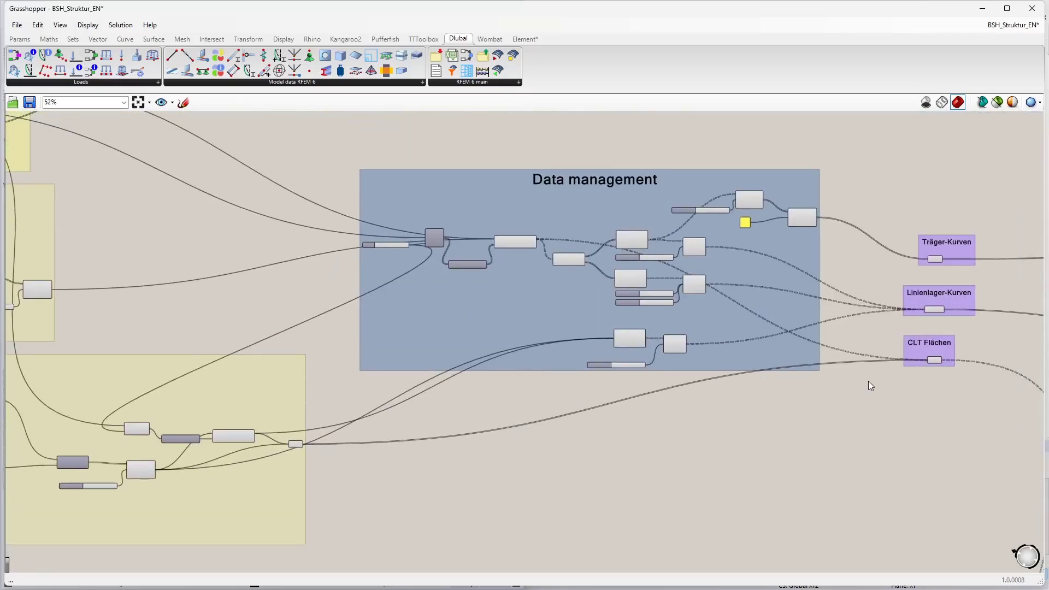
right_click_drag(870, 386, 457, 286)
left_click_drag(425, 211, 601, 415)
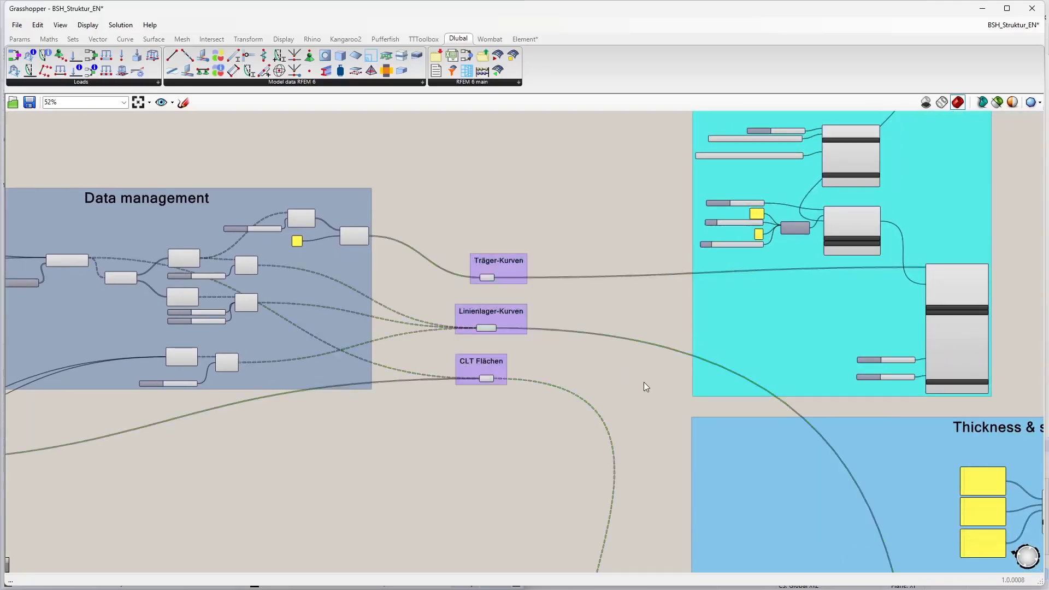
right_click_drag(644, 386, 496, 382)
Examine the Materials/ section/ members group with its material, section and member components.
right_click_drag(454, 272, 232, 315)
scroll(406, 209, "up", 1)
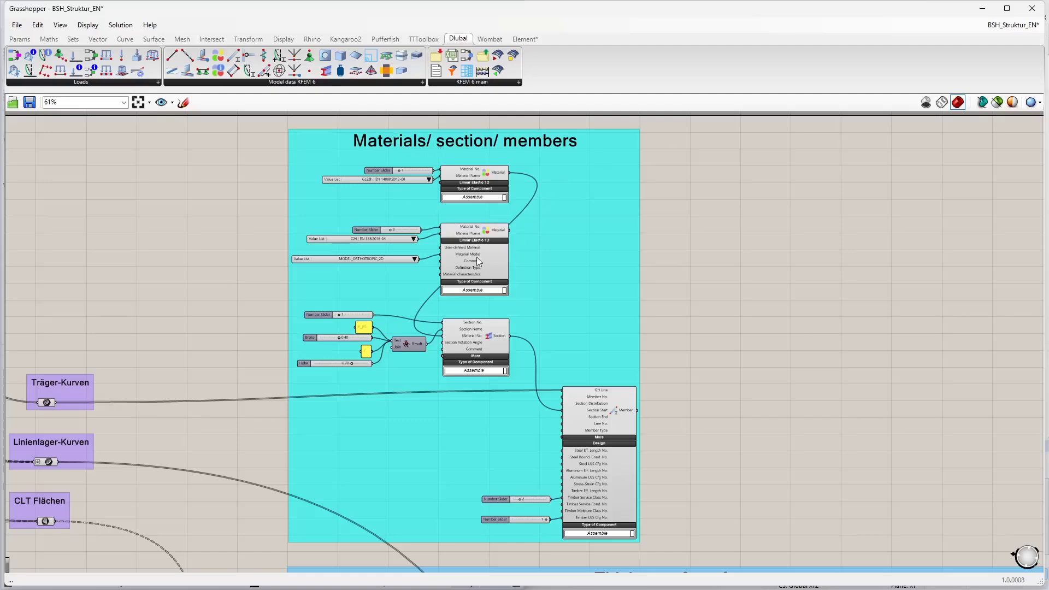
scroll(395, 210, "down", 2)
Examine the Thickness & surfaces group and the Lines, line hinges, line supports group.
right_click_drag(637, 367, 534, 206)
scroll(519, 252, "down", 2)
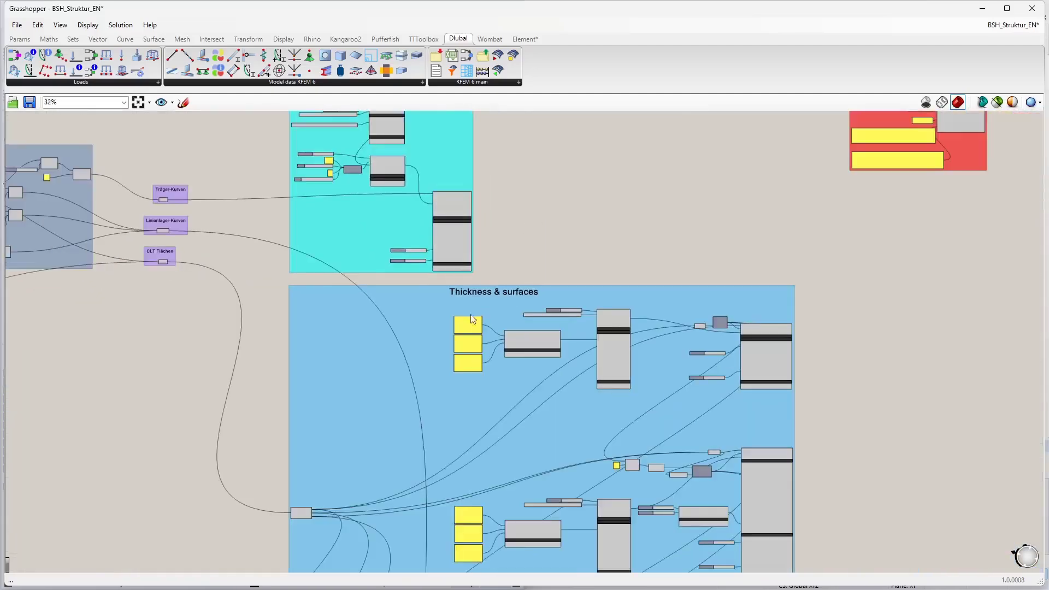
right_click_drag(540, 416, 476, 90)
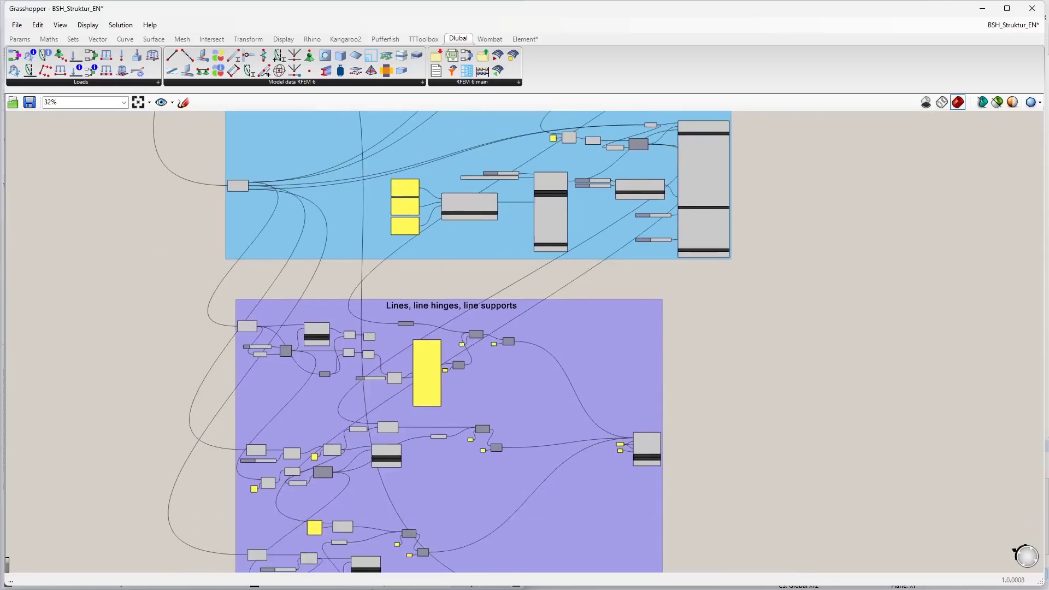
right_click(395, 375)
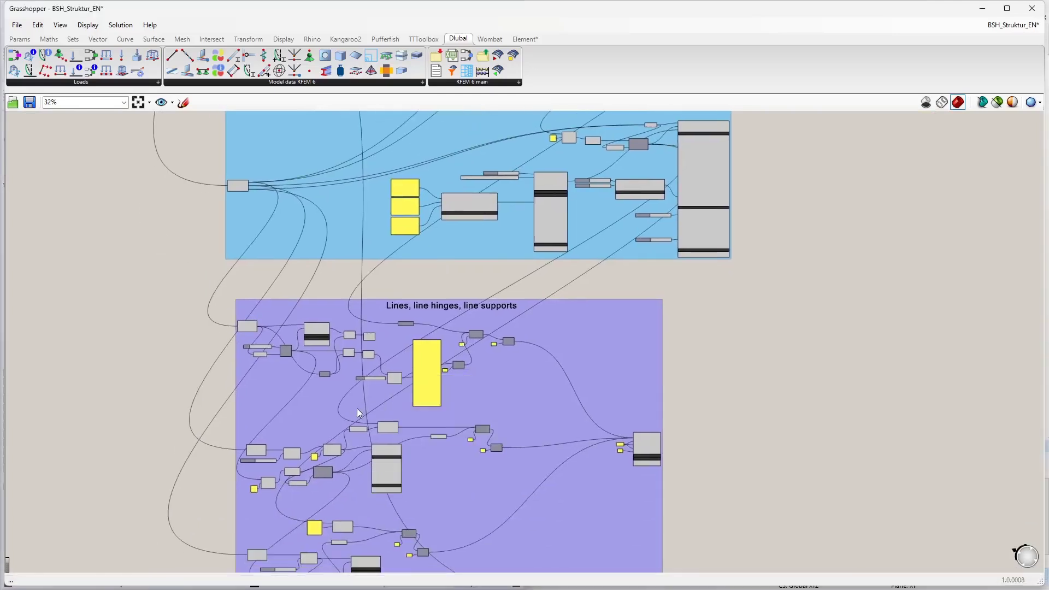
right_click_drag(356, 408, 360, 372)
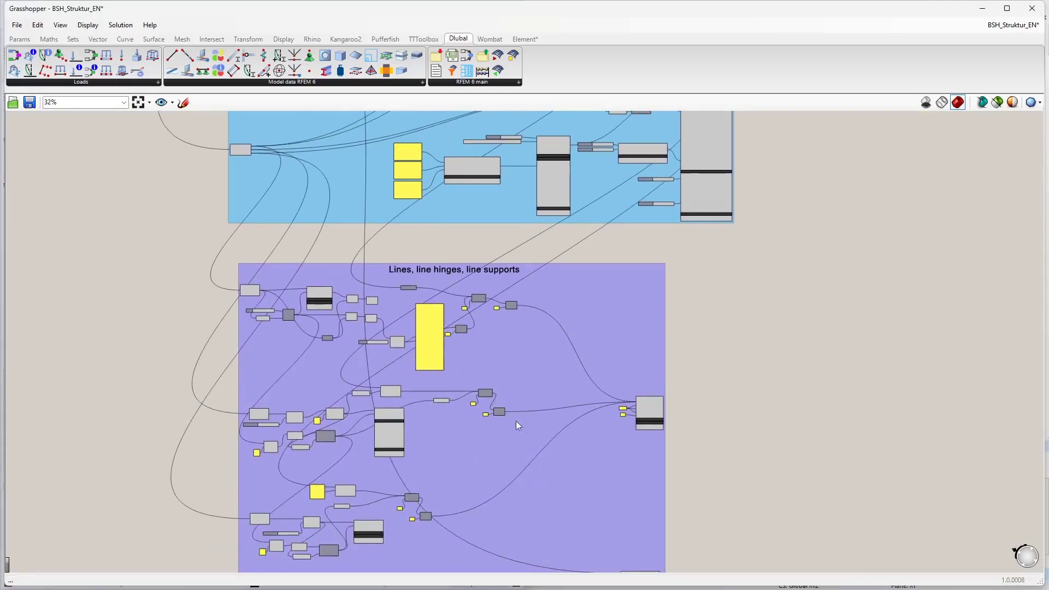
Inspect the Export group and return to an overview of the whole definition.
right_click_drag(814, 211, 634, 459)
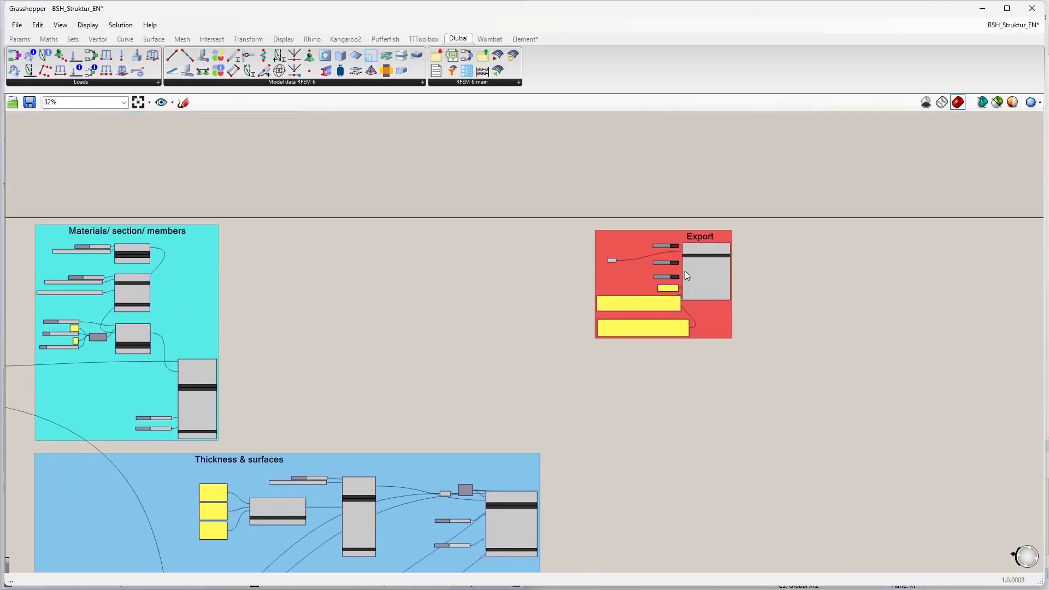
scroll(723, 270, "up", 4)
scroll(643, 315, "down", 2)
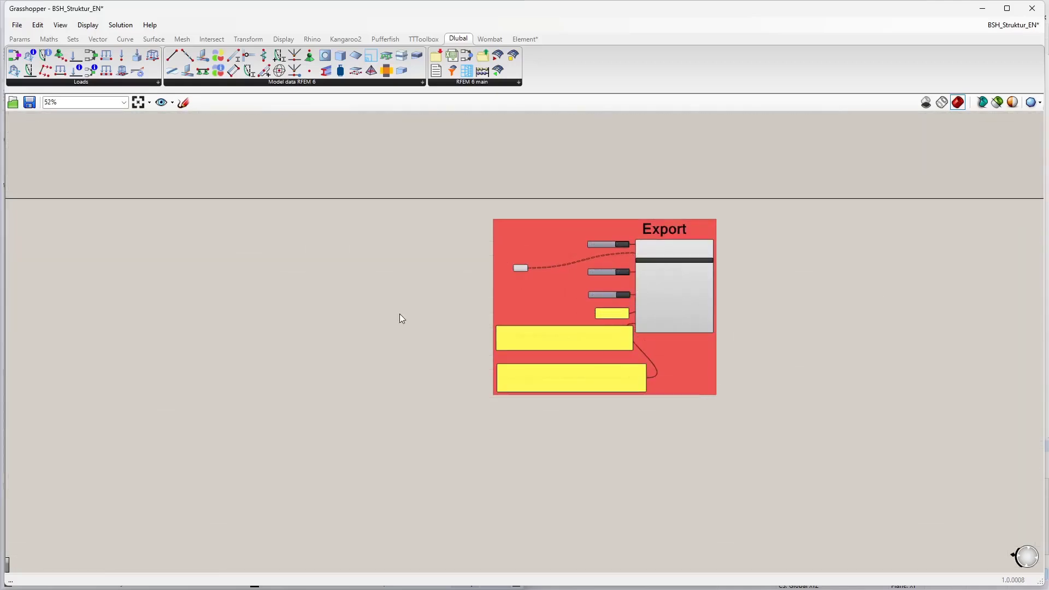
scroll(401, 319, "down", 2)
scroll(270, 358, "down", 2)
right_click_drag(269, 358, 549, 300)
scroll(390, 359, "down", 1)
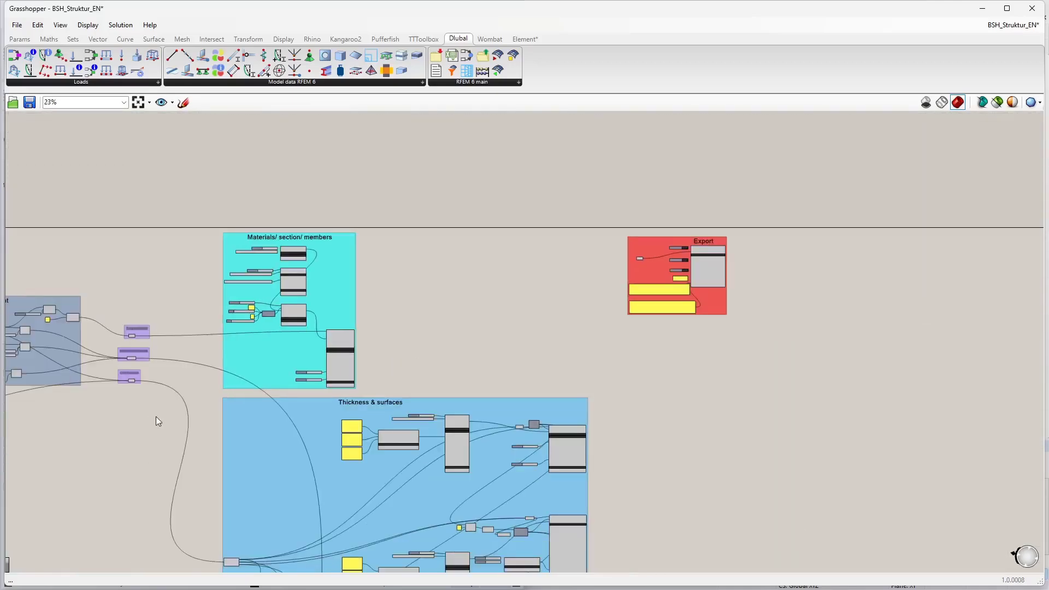
right_click_drag(156, 422, 445, 301)
scroll(417, 345, "down", 1)
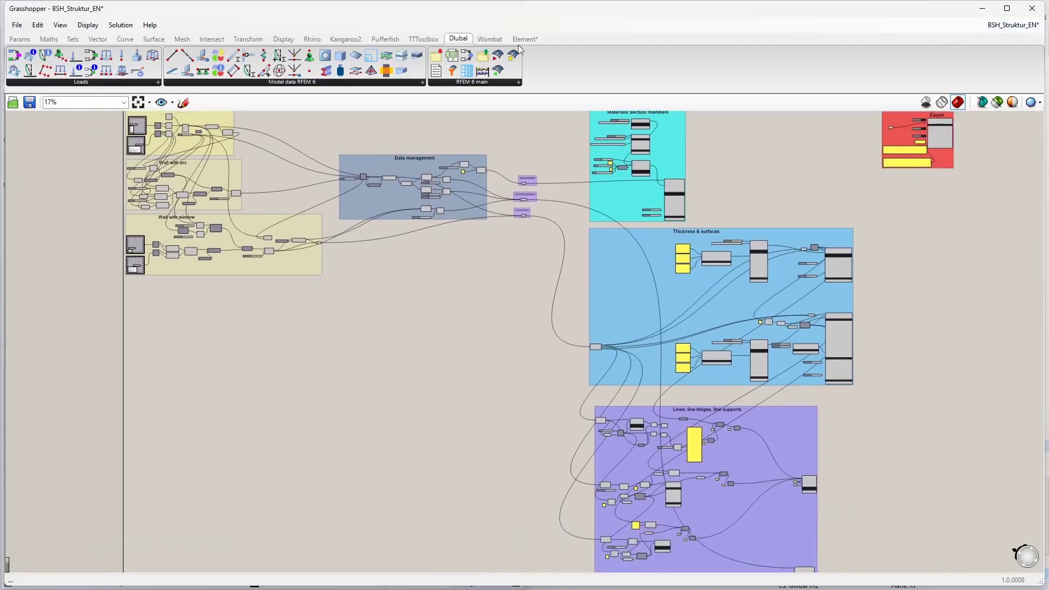
Create a new Grasshopper document, snap its window to the right half beside Rhino, and orbit the Perspective view to a low angle.
left_click(17, 24)
left_click(40, 36)
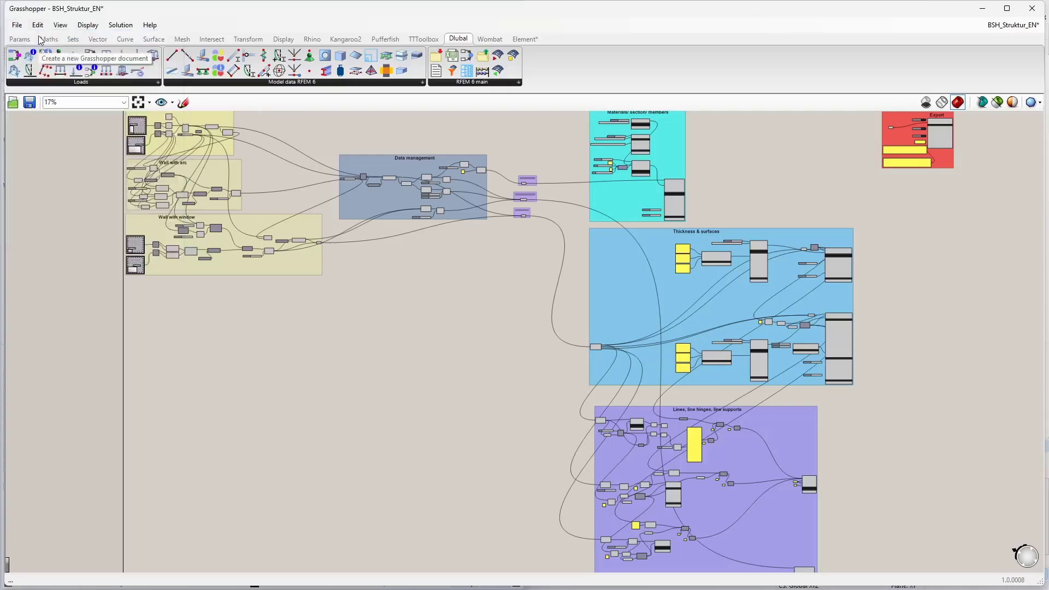
left_click_drag(232, 19, 1046, 146)
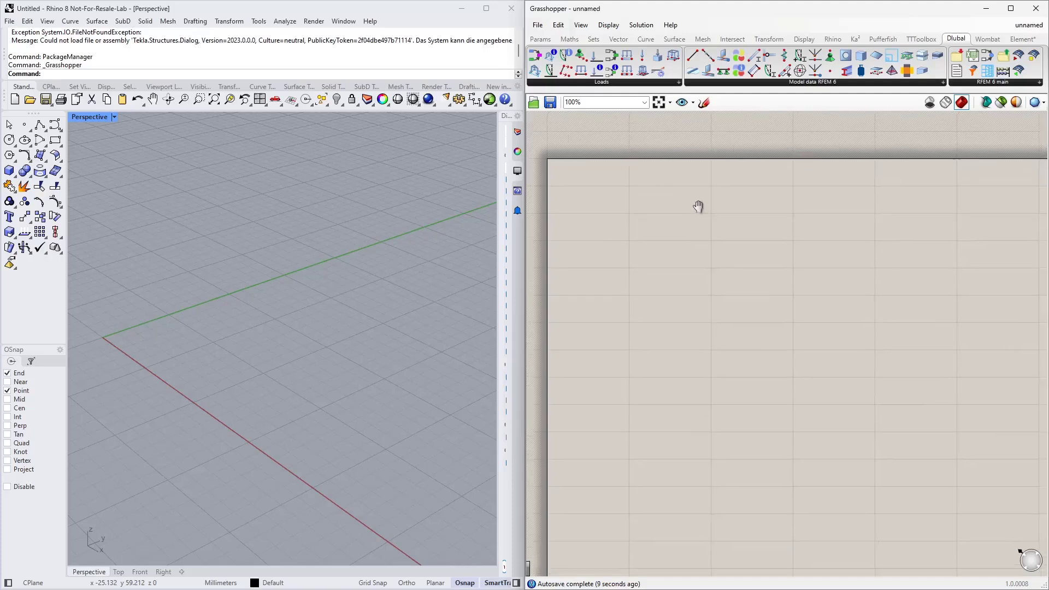
right_click_drag(331, 300, 286, 339)
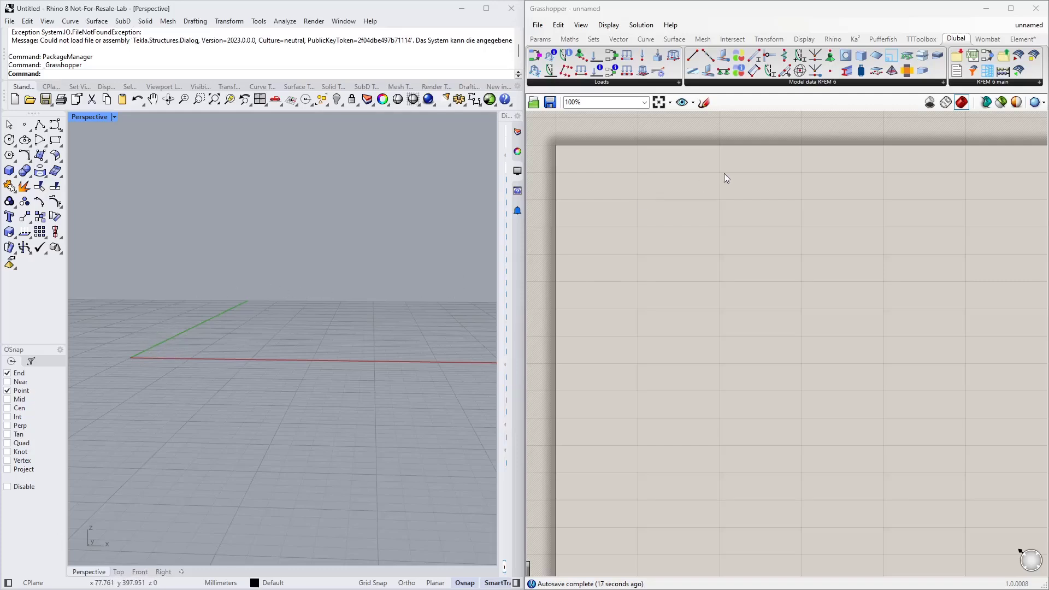
Add an Interpolate curve component to the empty canvas and leave room beside its inputs.
double_click(703, 206)
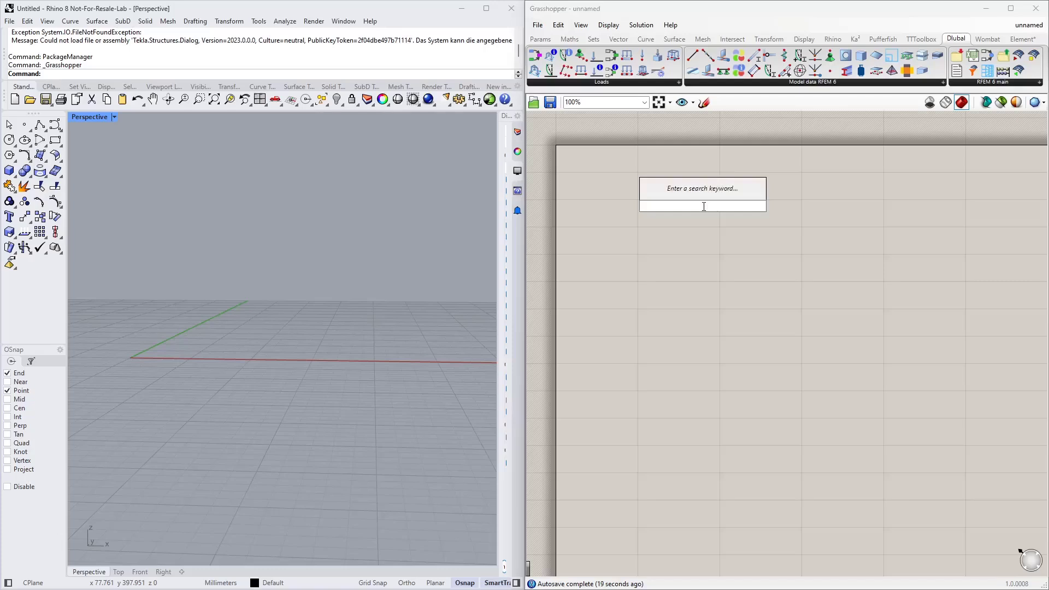
type("interpolat")
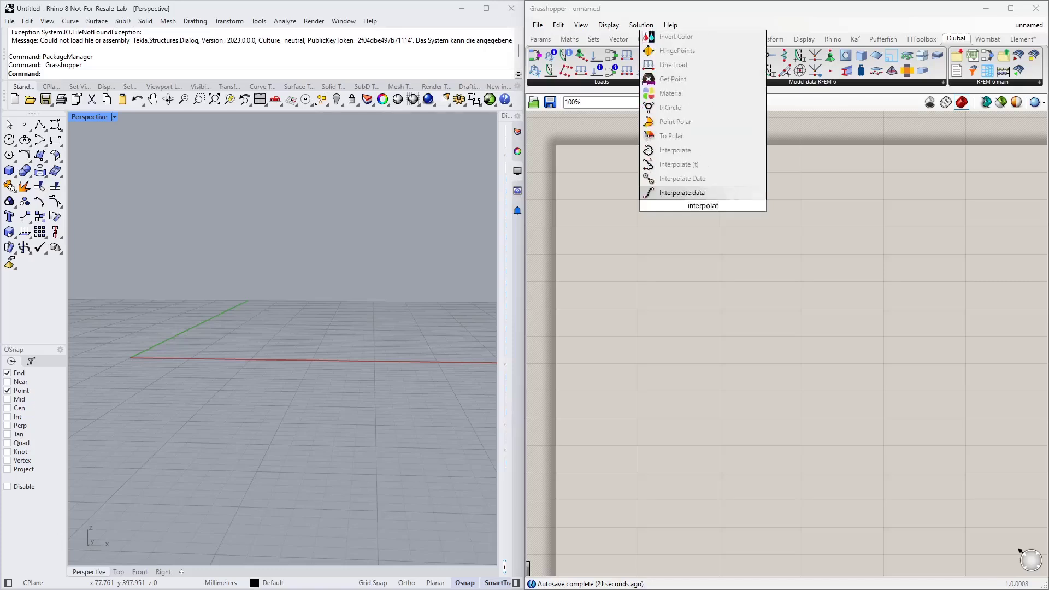
type("e")
key("Return")
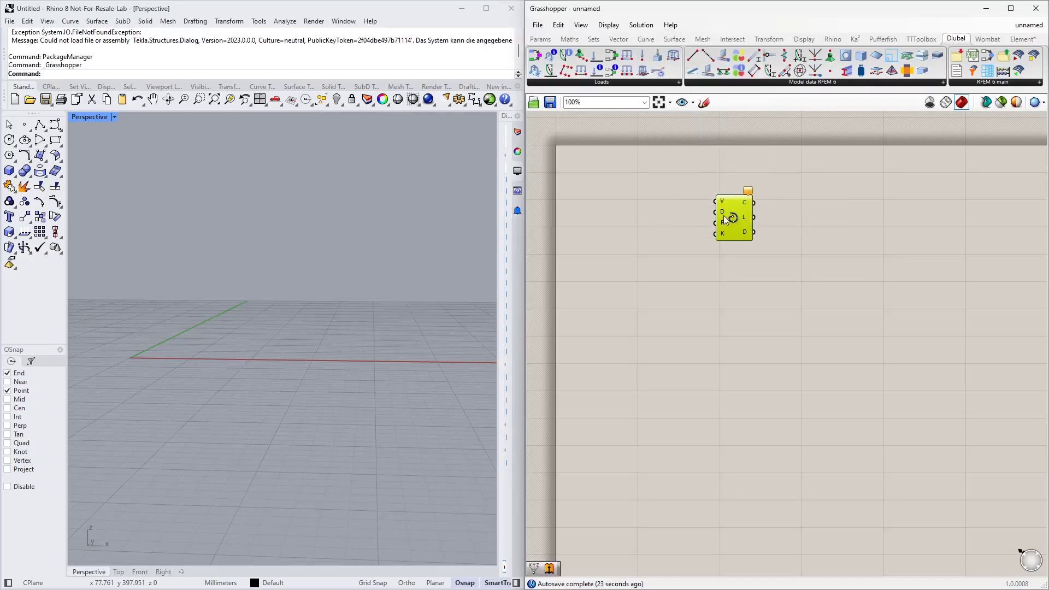
scroll(740, 219, "up", 2)
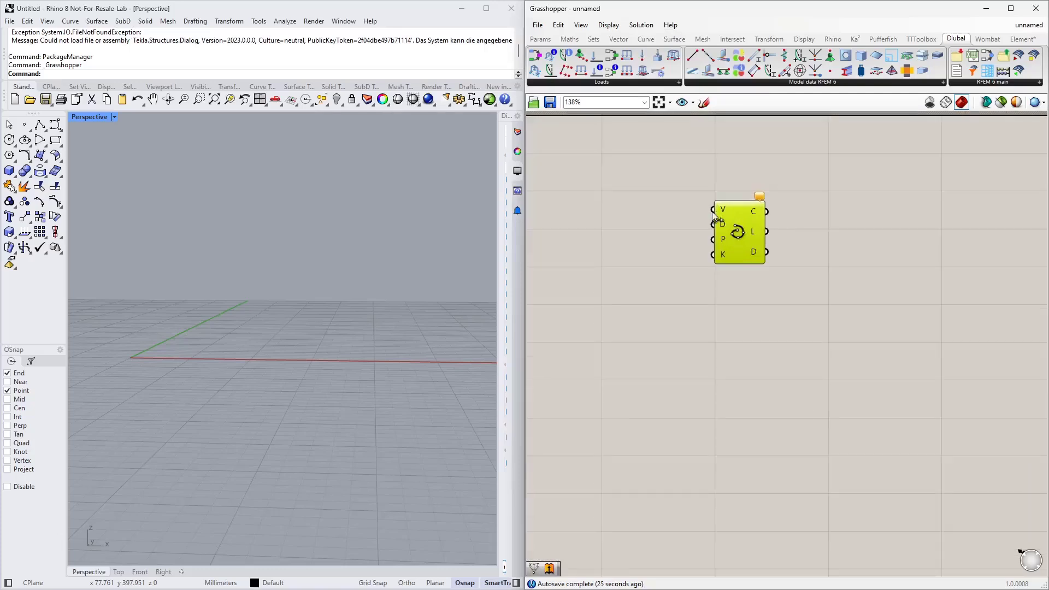
scroll(742, 233, "up", 4)
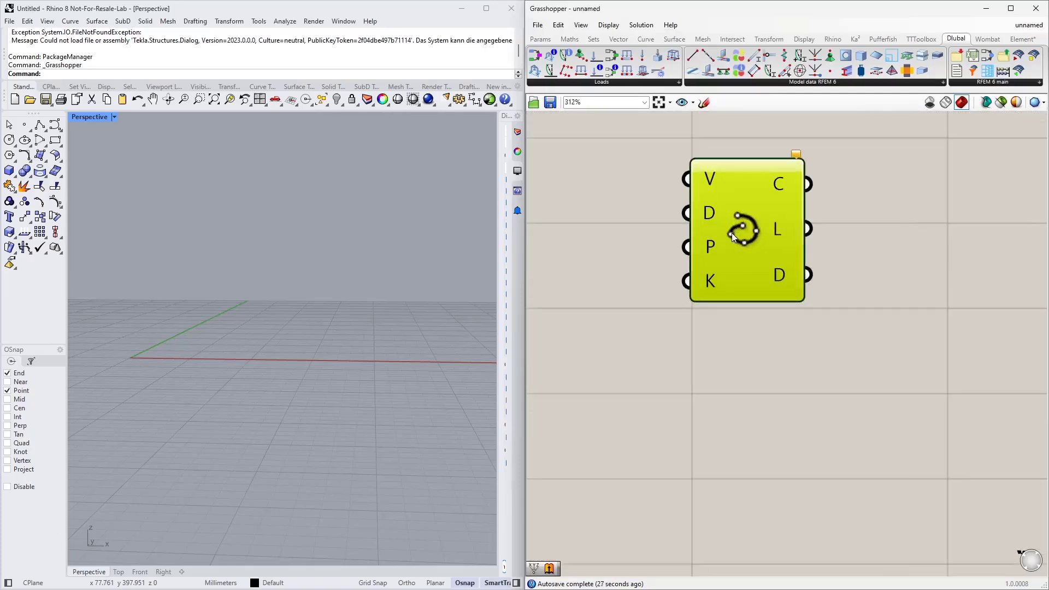
scroll(732, 232, "up", 4)
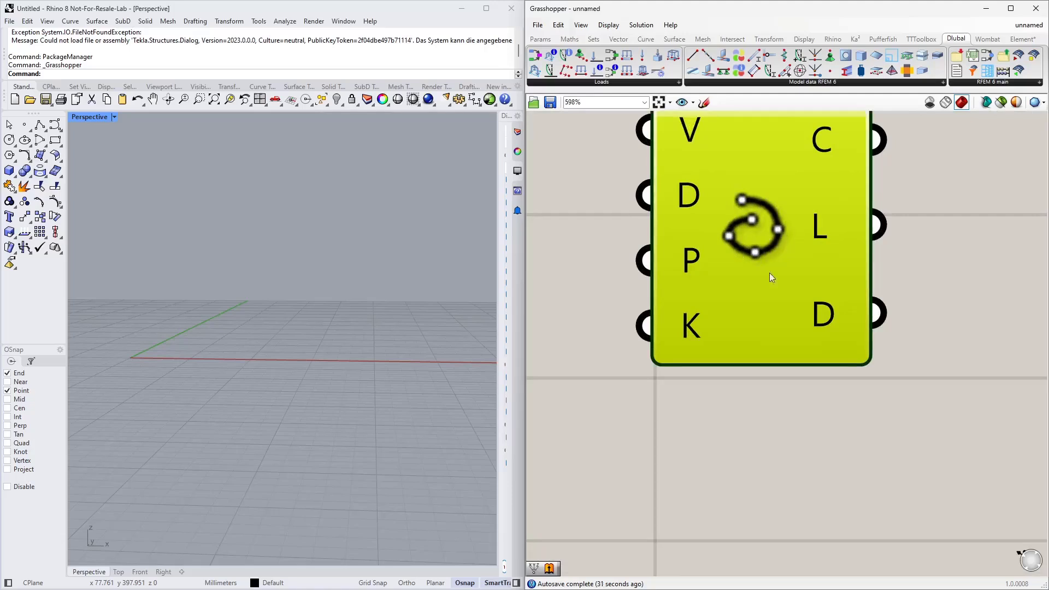
scroll(781, 291, "down", 9)
left_click_drag(784, 281, 809, 255)
right_click_drag(683, 270, 729, 274)
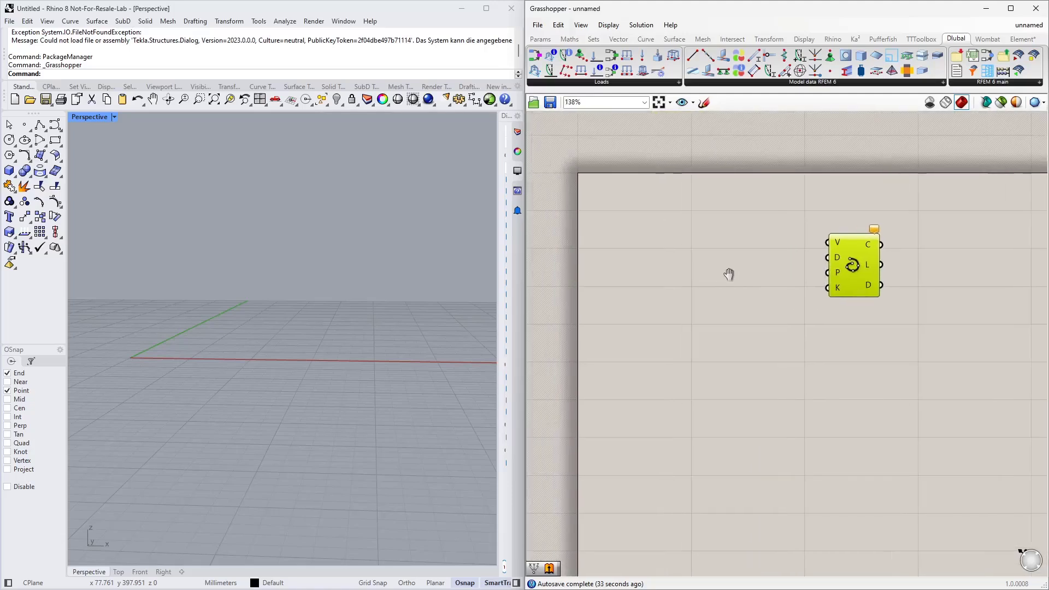
Add a Construct Point component on the input side of the Interpolate component, spacing the two apart.
double_click(693, 235)
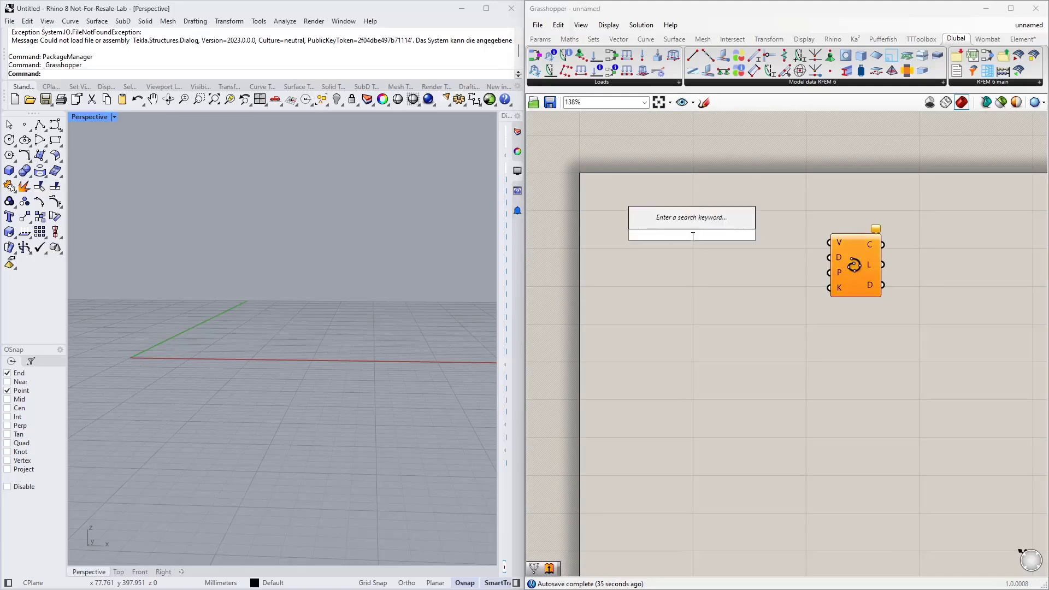
type("construc poin")
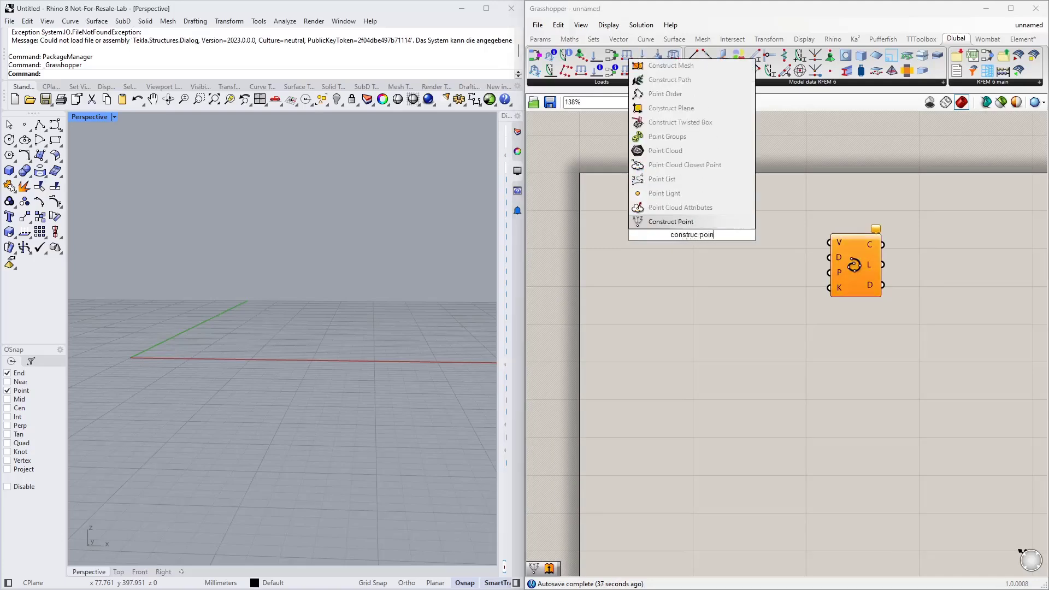
key("Return")
scroll(804, 278, "down", 2)
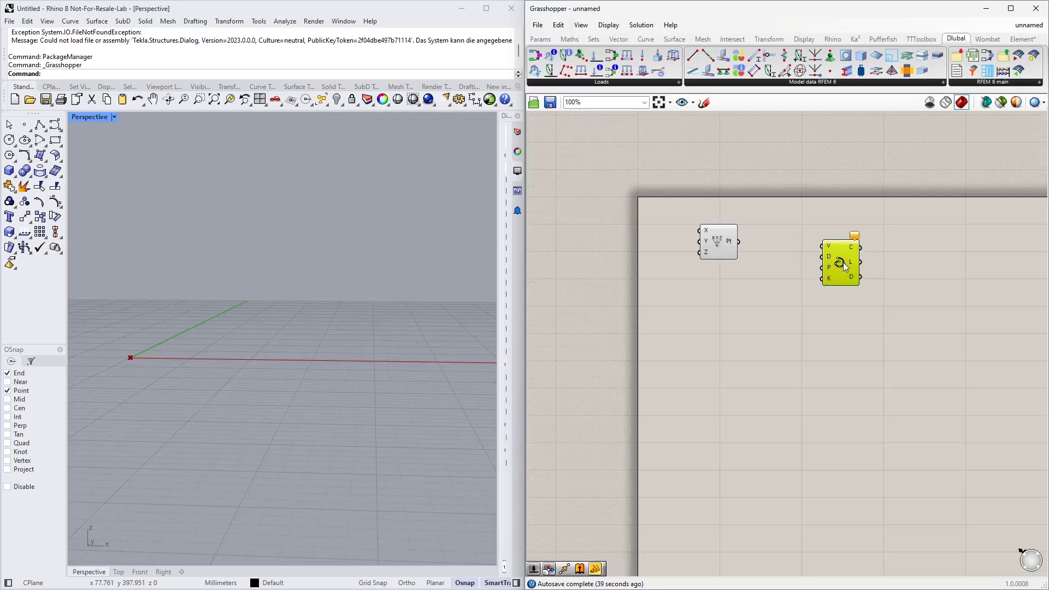
left_click_drag(844, 263, 886, 264)
left_click_drag(715, 238, 764, 278)
Duplicate the Construct Point component twice and arrange the three point components in a column.
key("ctrl+c")
key("ctrl+v")
key("ctrl+v")
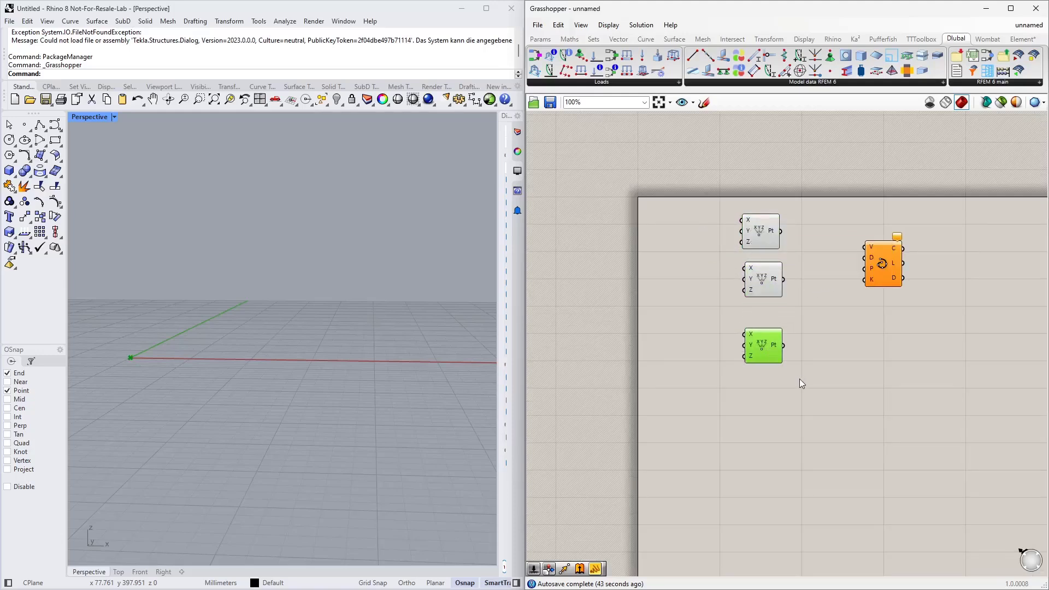
left_click(802, 382)
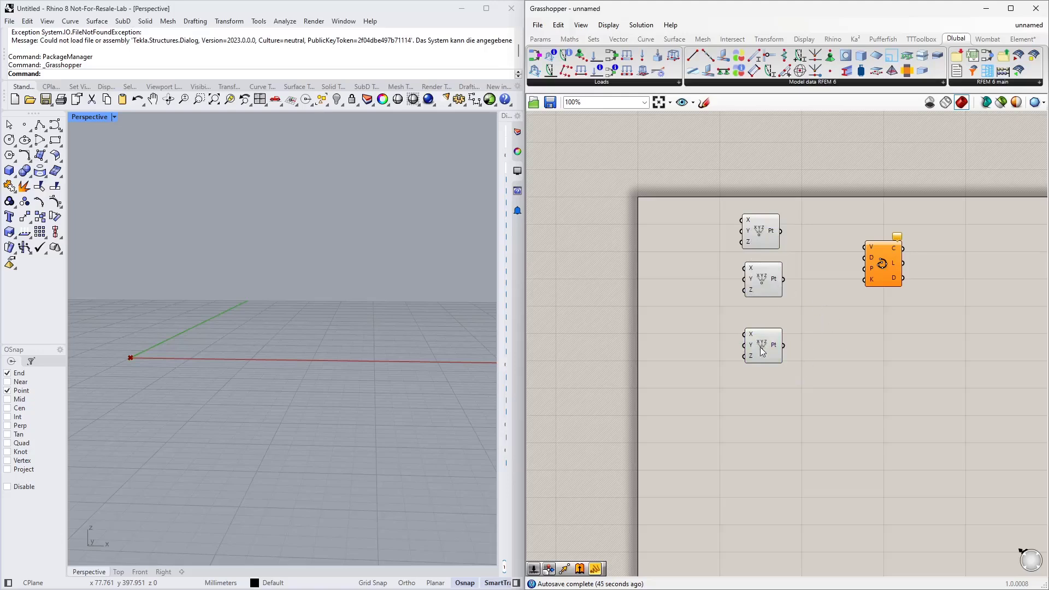
left_click_drag(763, 345, 768, 371)
left_click_drag(763, 278, 768, 300)
left_click_drag(771, 234, 778, 249)
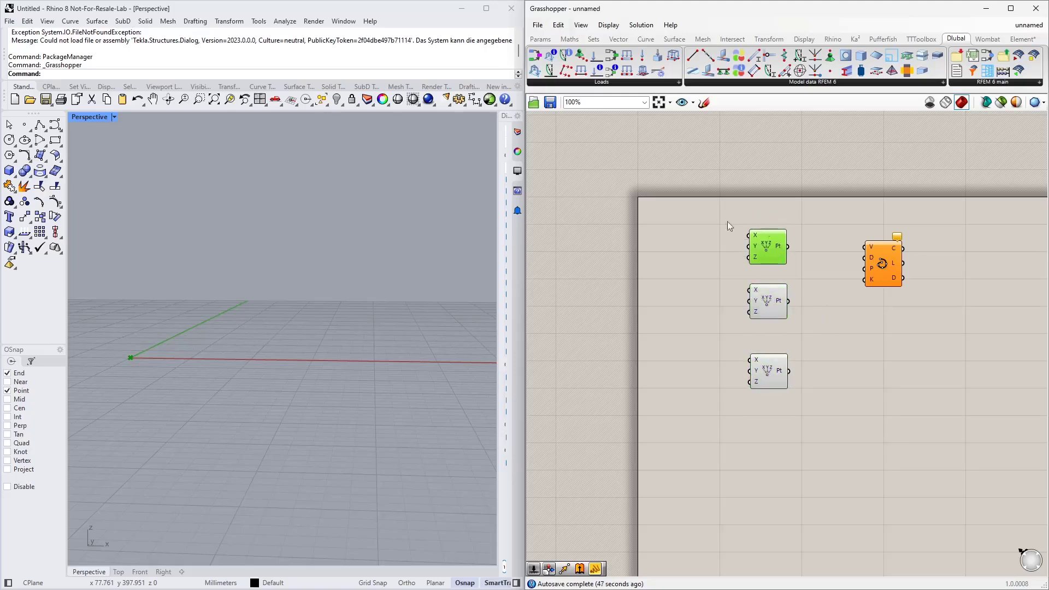
Add an MD Slider on the input side of the Construct Point components.
double_click(572, 225)
type("md slid")
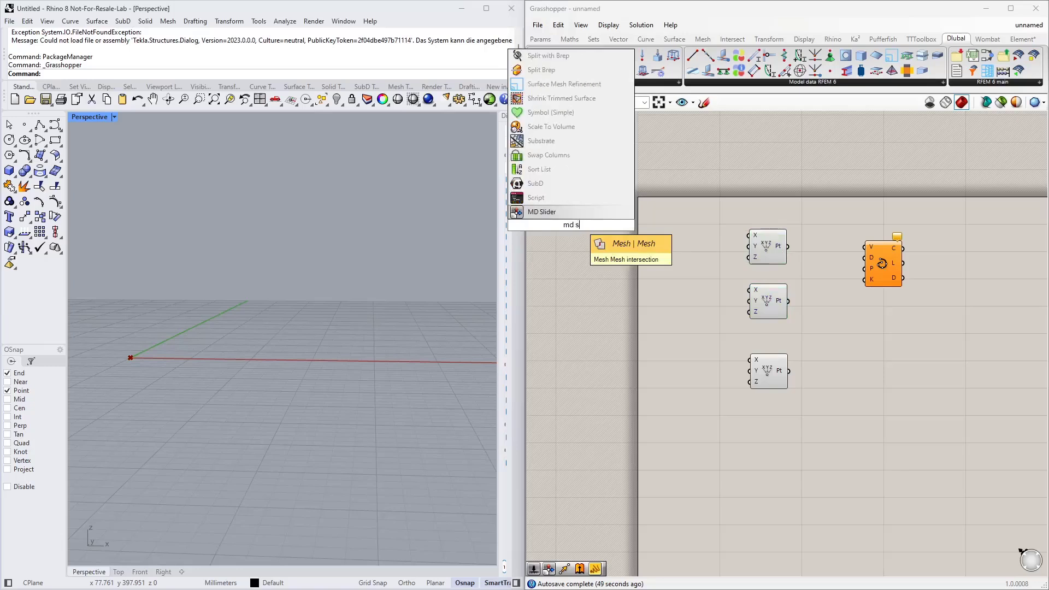
key("Return")
right_click_drag(668, 197, 738, 216)
Set both the X-domain and Y-domain of the MD Slider to 0 To 10.
double_click(674, 218)
left_click(713, 192)
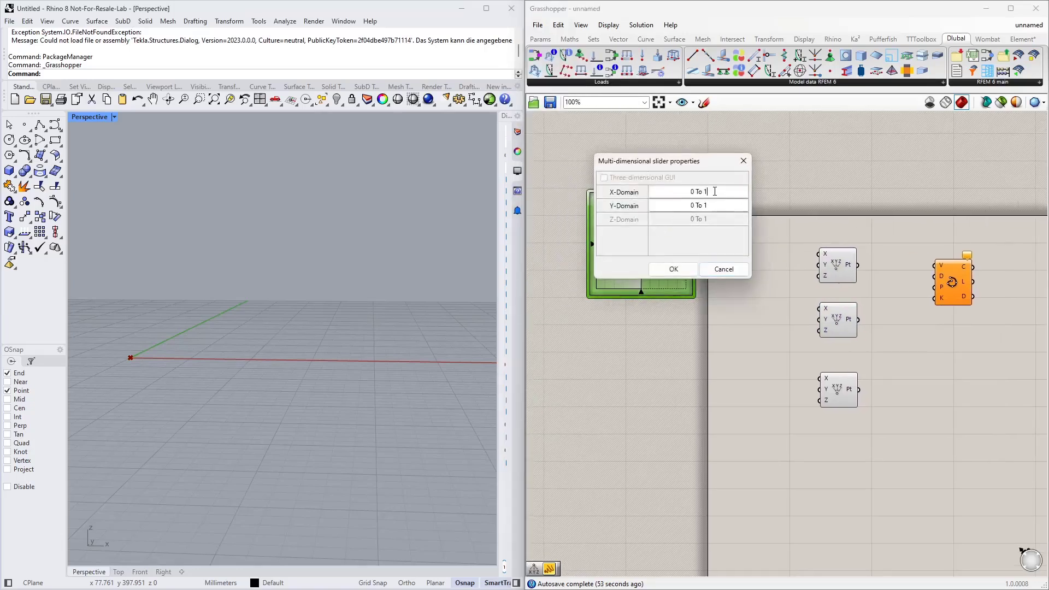
type("0")
type("0")
left_click(677, 270)
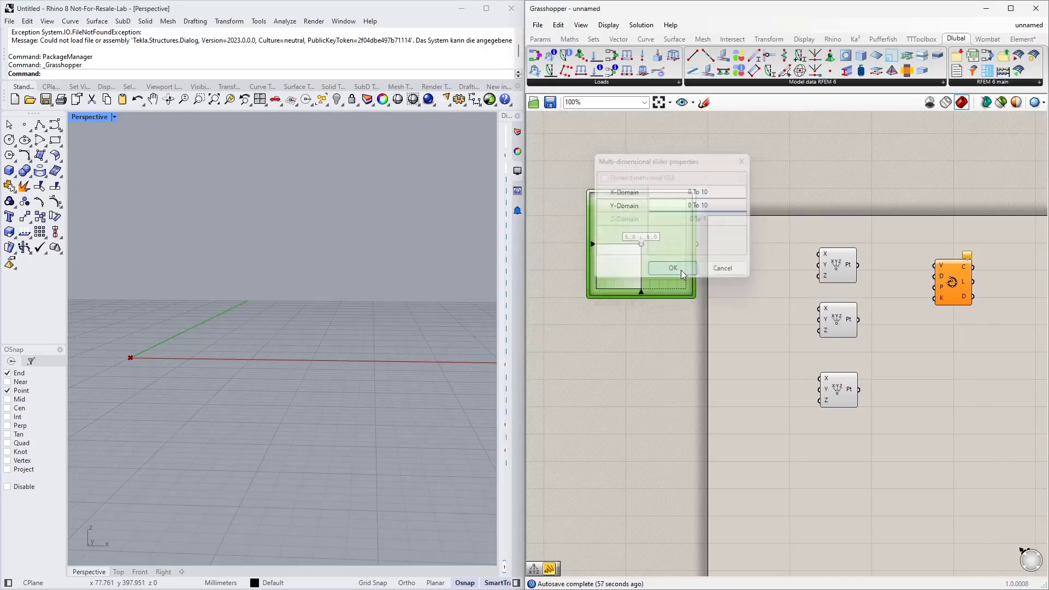
scroll(683, 306, "up", 2)
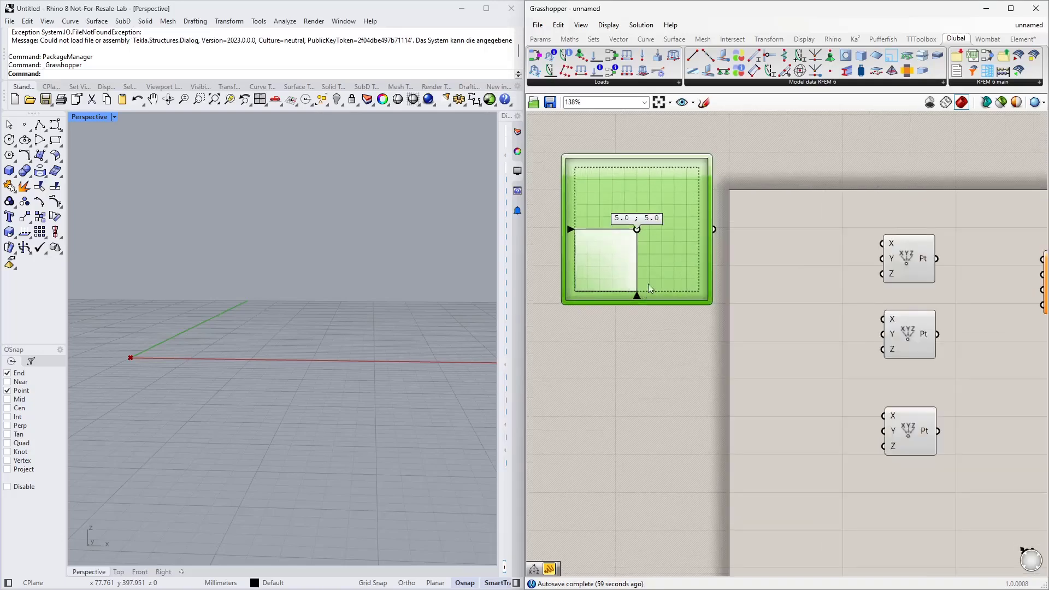
Set the MD Slider to about 3.99 ; 5.18 and move it farther away from the Construct Point components.
right_click_drag(688, 300, 699, 269)
left_click_drag(684, 251, 674, 291)
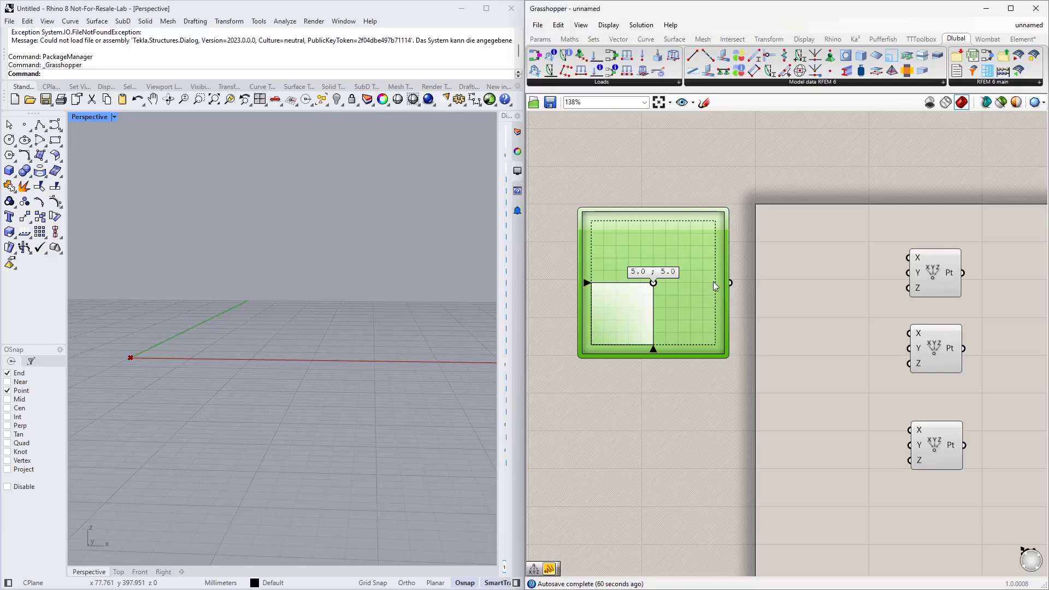
mouse_move(654, 283)
left_mouse_down()
mouse_move(628, 285)
mouse_move(621, 300)
mouse_move(682, 317)
mouse_move(675, 271)
mouse_move(623, 295)
mouse_move(664, 289)
mouse_move(641, 279)
left_mouse_up()
right_click_drag(742, 300, 723, 249)
scroll(724, 286, "down", 1)
left_click_drag(635, 238, 661, 218)
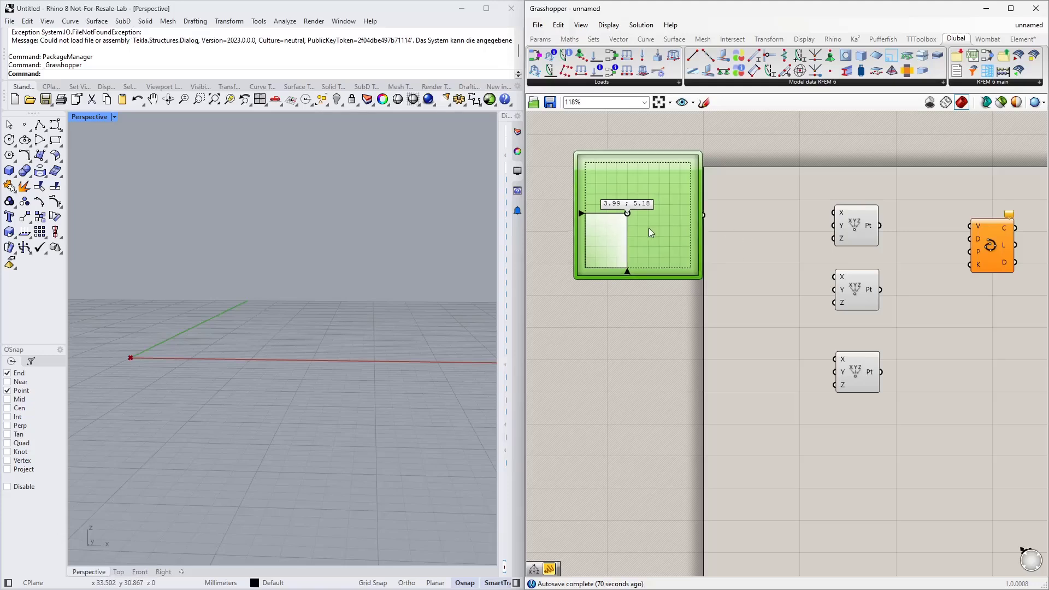
left_click_drag(648, 228, 610, 244)
Add a point Deconstruct component beside the MD Slider and feed the slider output into its P input.
double_click(726, 226)
type("deconst")
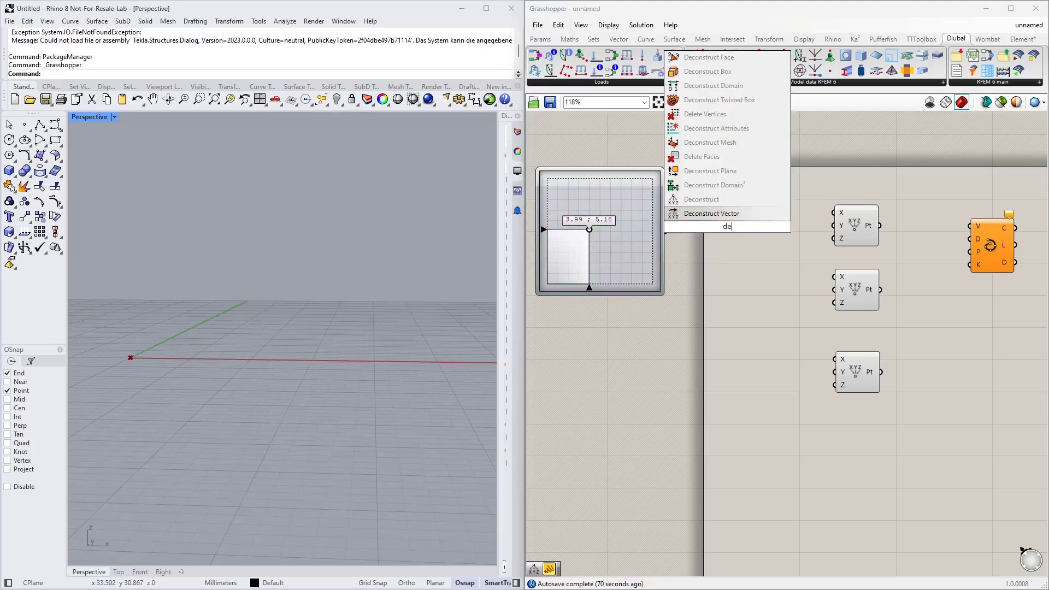
key("Return")
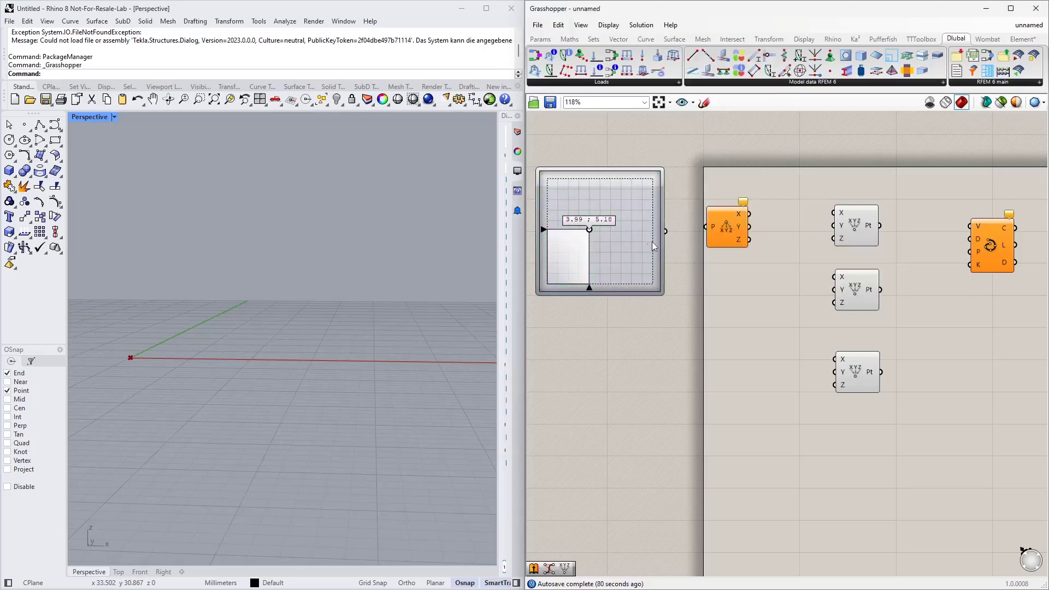
left_click_drag(665, 230, 709, 228)
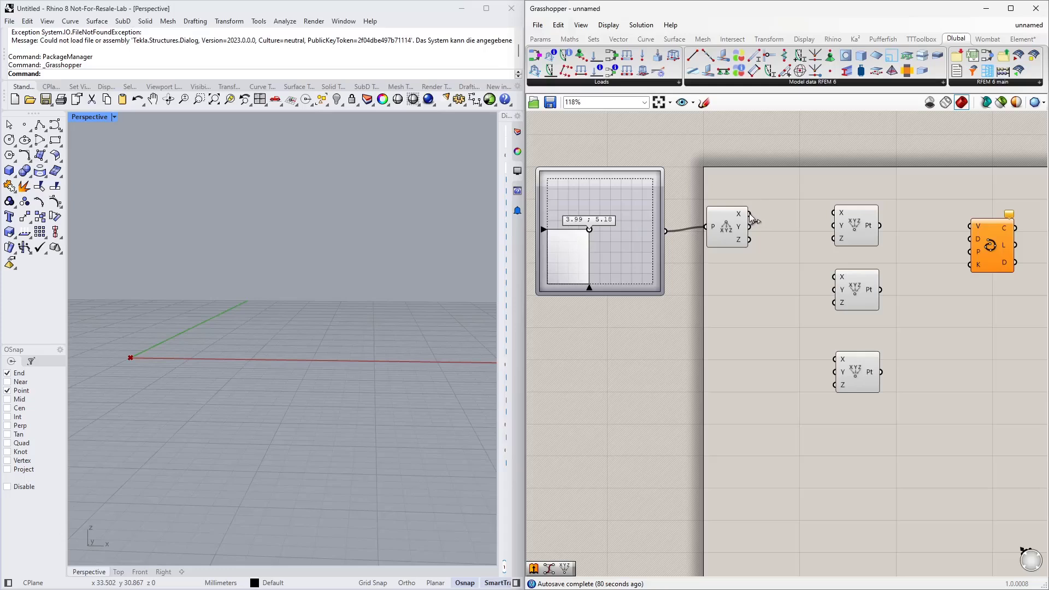
Wire the Deconstruct X and Y outputs to the first Construct Point's X and Z inputs, testing the slider at about 5.28 ; 3.78.
left_click_drag(750, 214, 836, 214)
left_click_drag(593, 230, 605, 243)
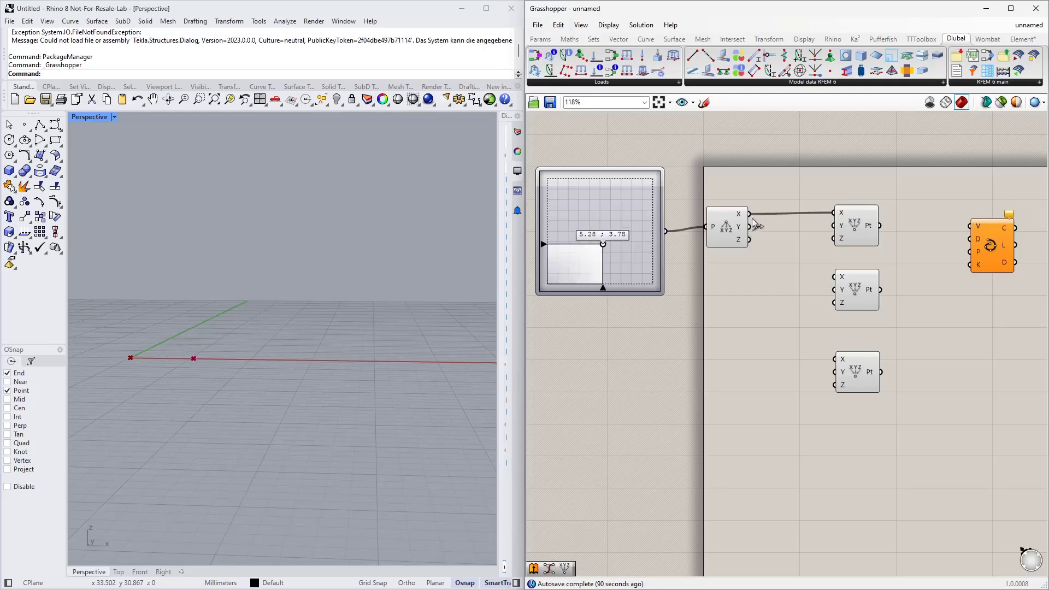
left_click_drag(750, 227, 834, 238)
left_click_drag(709, 233, 748, 234)
Rearrange the components so the wired Deconstruct and Construct Point pair sits in the middle row with an unwired Construct Point above.
right_click_drag(572, 225, 615, 220)
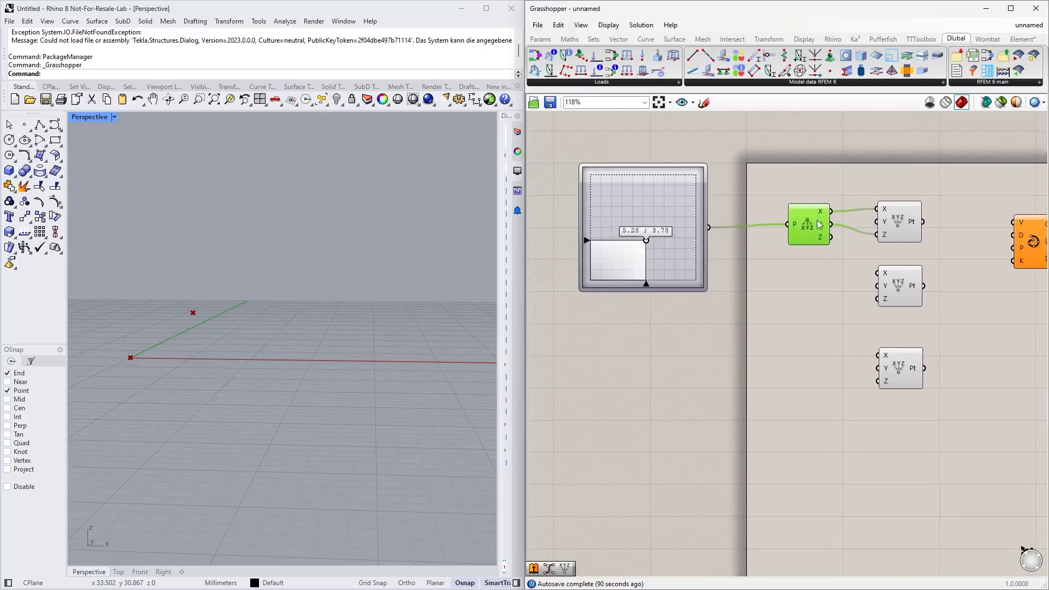
left_click_drag(904, 250, 801, 224)
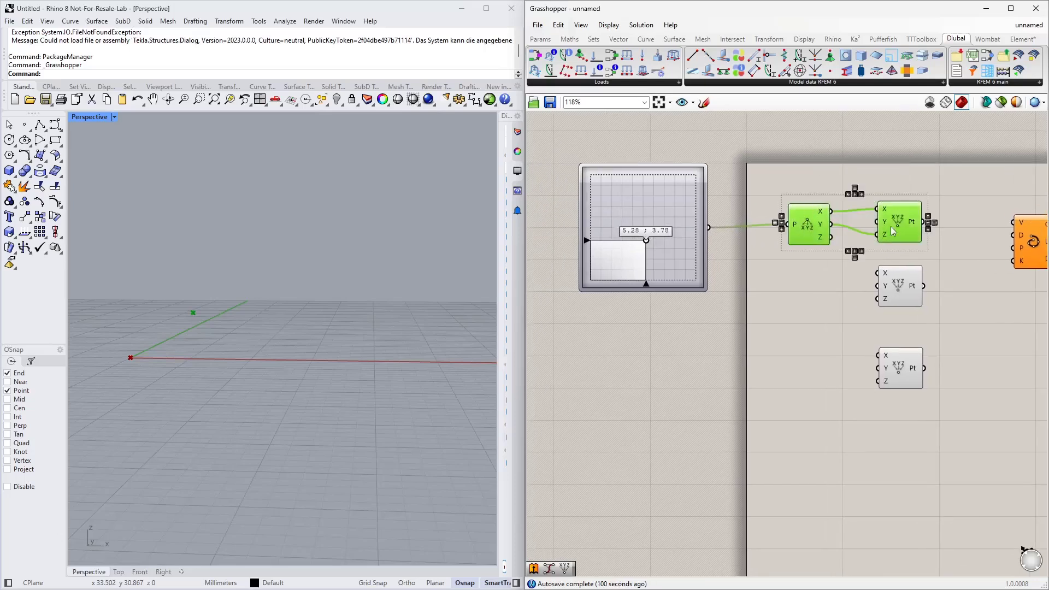
left_click_drag(899, 224, 901, 325)
left_click_drag(904, 285, 902, 212)
left_click_drag(939, 328, 793, 279)
left_click_drag(909, 316, 910, 282)
Highlight the upper and middle points in turn and set the MD Slider to about 2.74 ; 2.17.
left_click(890, 220)
scroll(145, 358, "up", 3)
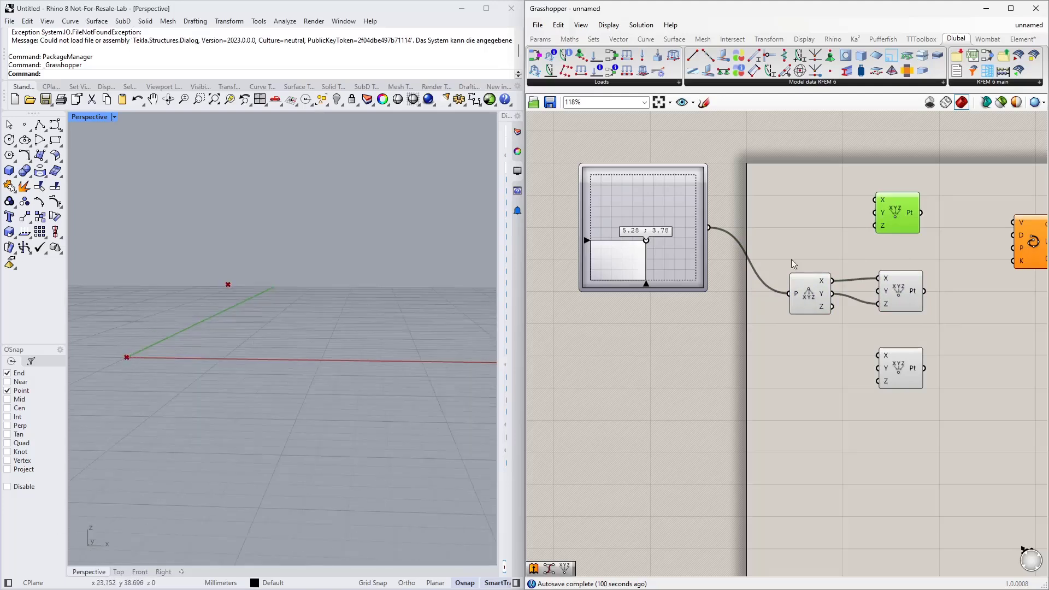
left_click(913, 290)
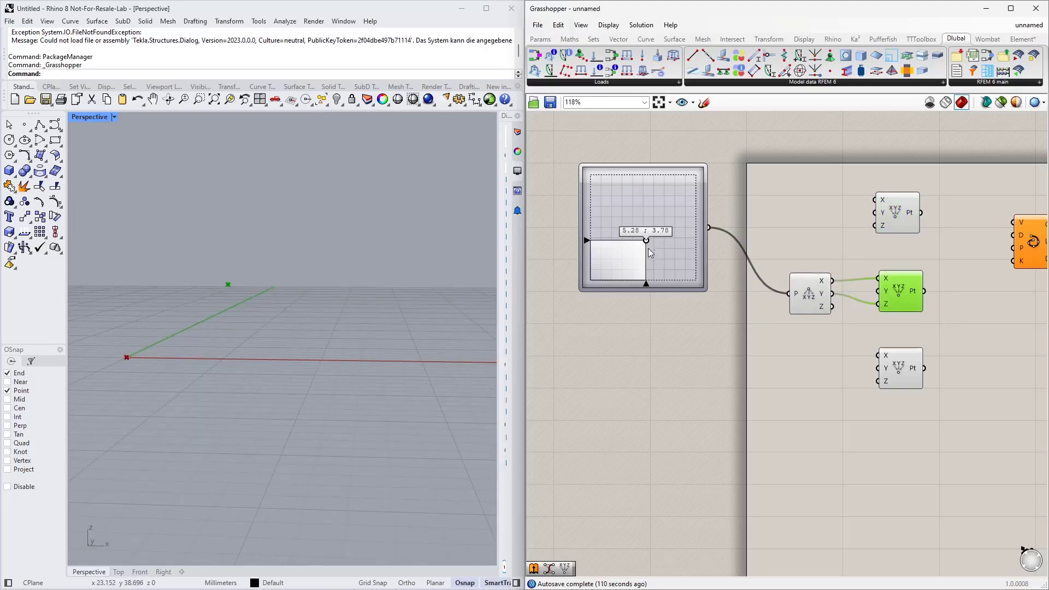
left_click_drag(650, 242, 626, 254)
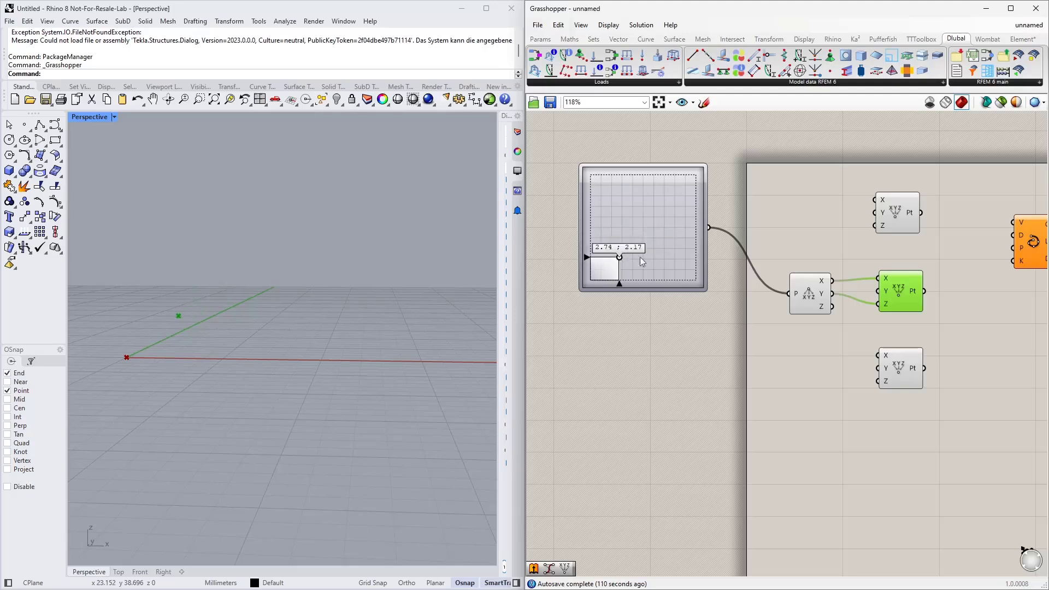
Duplicate the MD Slider with its Deconstruct component and wire the copy's X and Y to the third Construct Point's X and Z.
left_click_drag(799, 342, 635, 235)
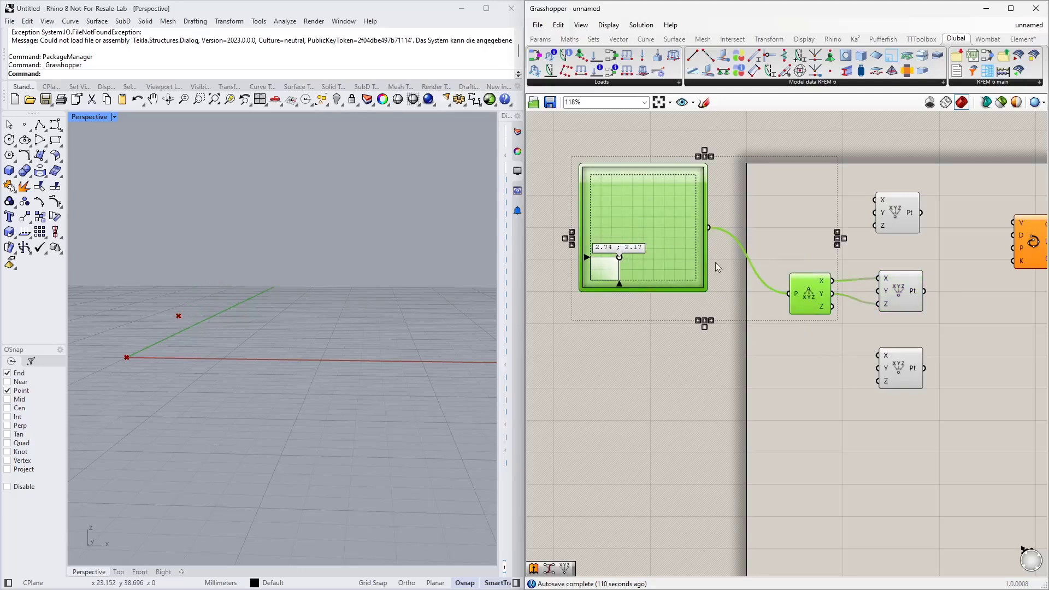
left_click_drag(815, 300, 879, 355, "alt")
left_click(858, 463)
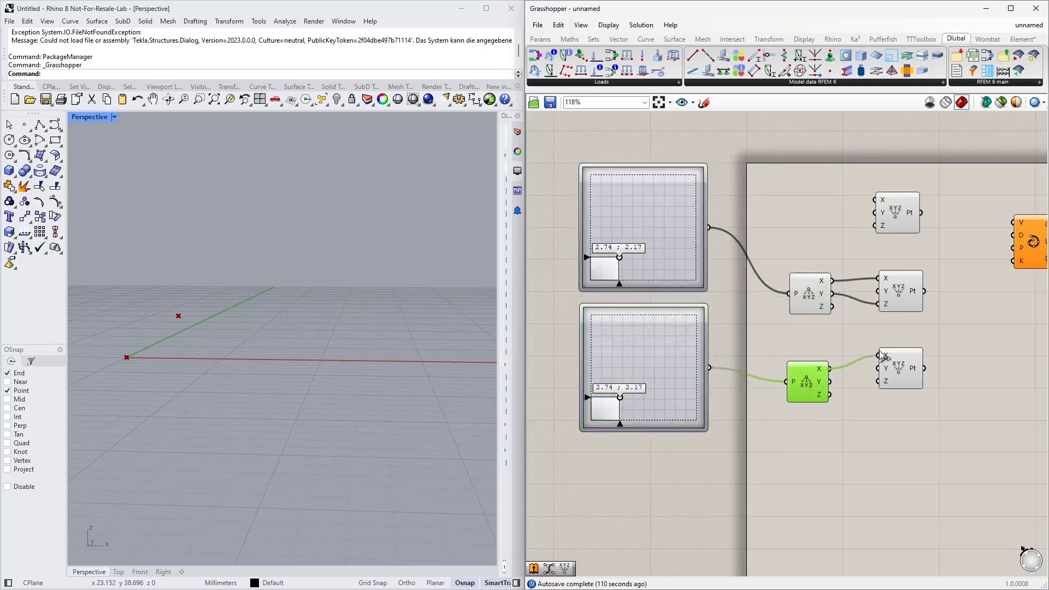
left_click_drag(830, 382, 879, 380)
left_click(781, 423)
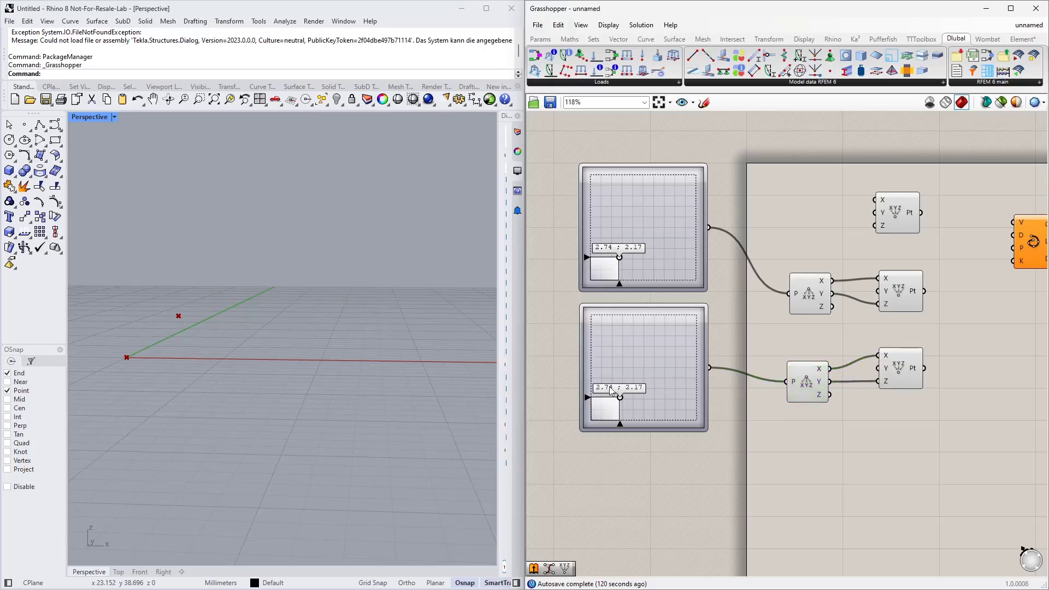
Set the lower MD Slider to about 8.39 ; 2.27 and the upper one to about 2.59 ; 3.15.
left_click_drag(620, 398, 679, 396)
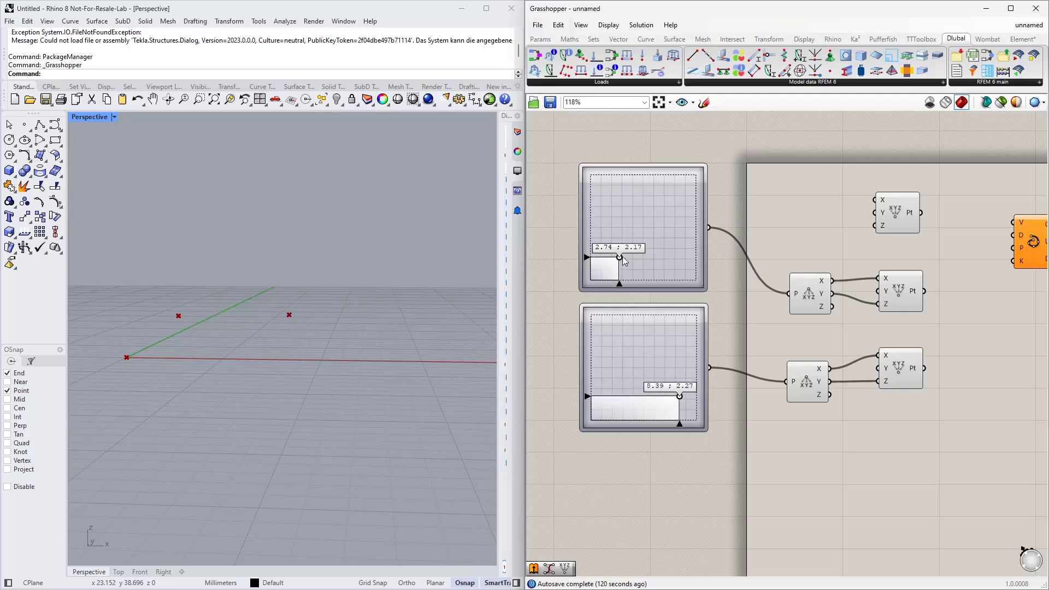
mouse_move(622, 257)
left_mouse_down()
mouse_move(630, 256)
mouse_move(619, 247)
left_mouse_up()
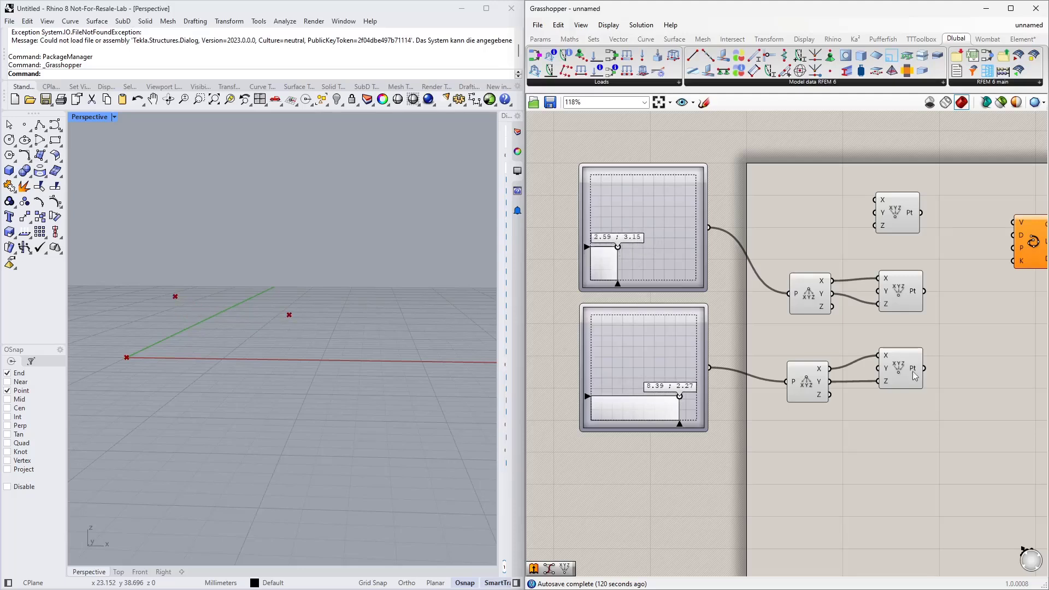
Connect all three Construct Point outputs to the V input of the Interpolate component and shift that component slightly aside.
right_click_drag(946, 418, 713, 447)
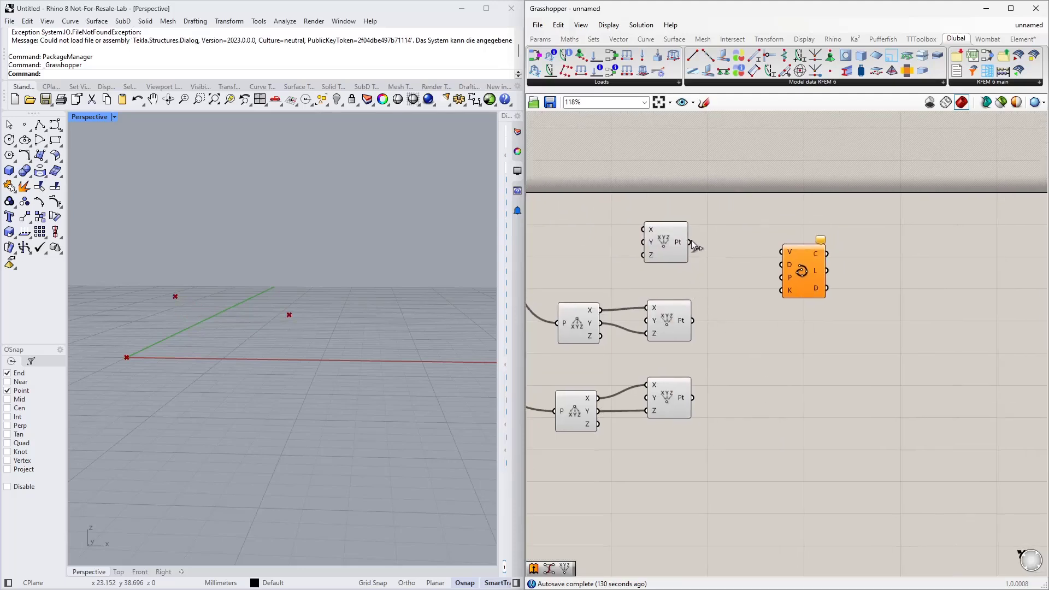
left_click_drag(690, 242, 782, 253)
left_click_drag(690, 320, 782, 252)
left_click_drag(697, 397, 782, 252, "shift")
left_click_drag(803, 282, 825, 289)
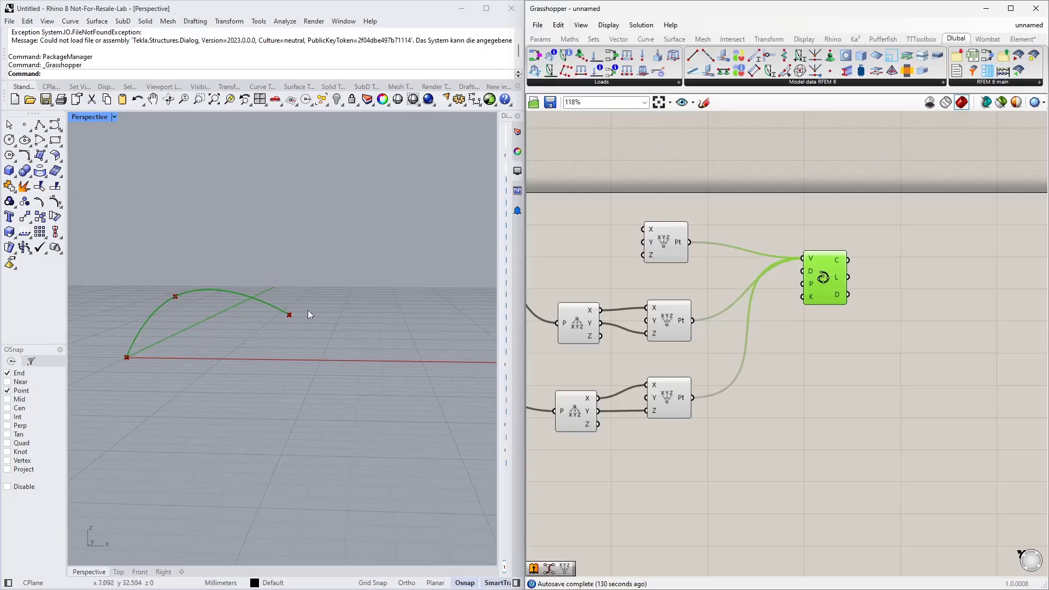
Examine the interpolated curve in the viewport and the chain of sliders and points that defines it.
right_click_drag(307, 310, 374, 318)
scroll(965, 342, "down", 2)
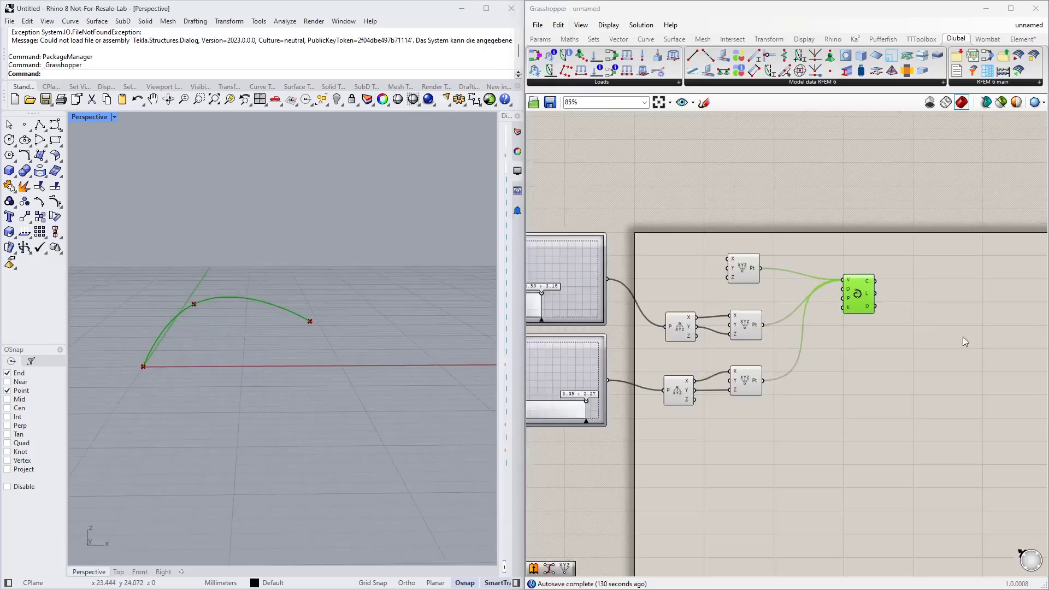
right_click_drag(580, 376, 635, 361)
scroll(634, 376, "up", 2)
scroll(642, 376, "down", 1)
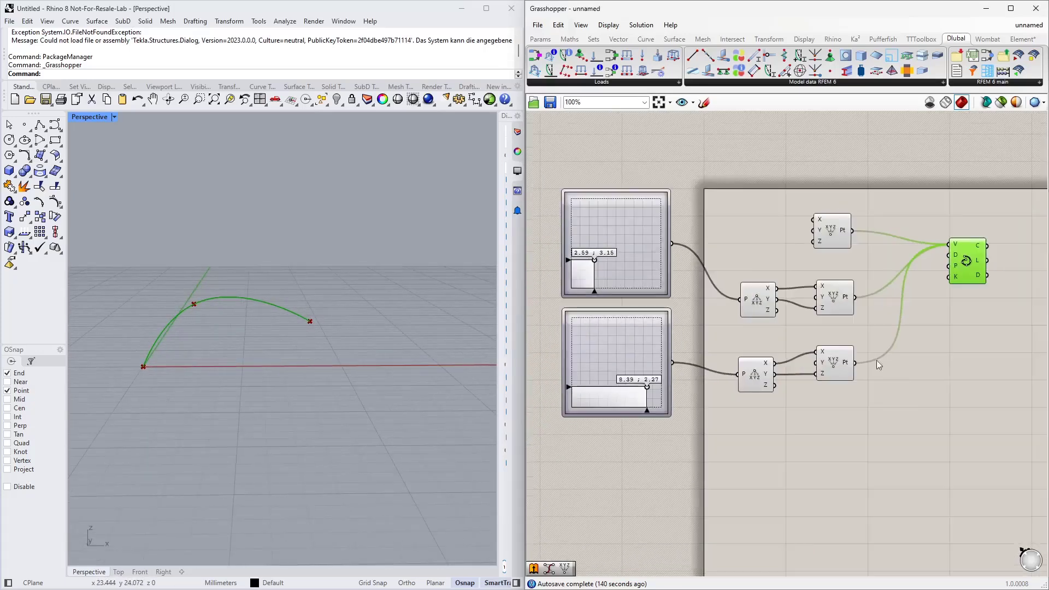
right_click_drag(890, 359, 773, 357)
scroll(773, 357, "down", 2)
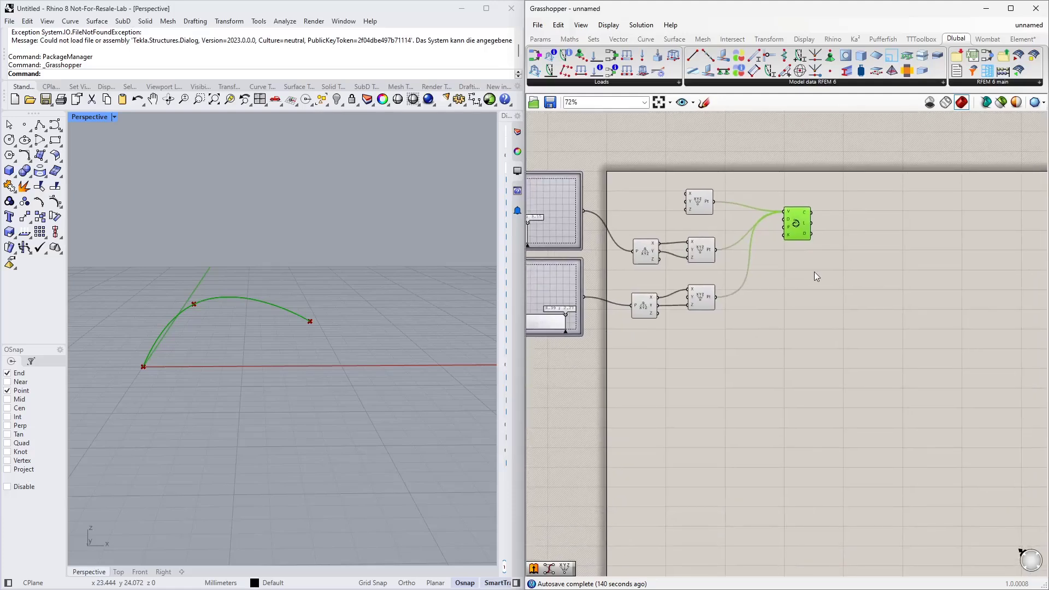
right_click_drag(830, 273, 762, 319)
scroll(765, 315, "up", 2)
Add an Extrude component after the Interpolate component and connect the curve output to its B input.
left_click(825, 317)
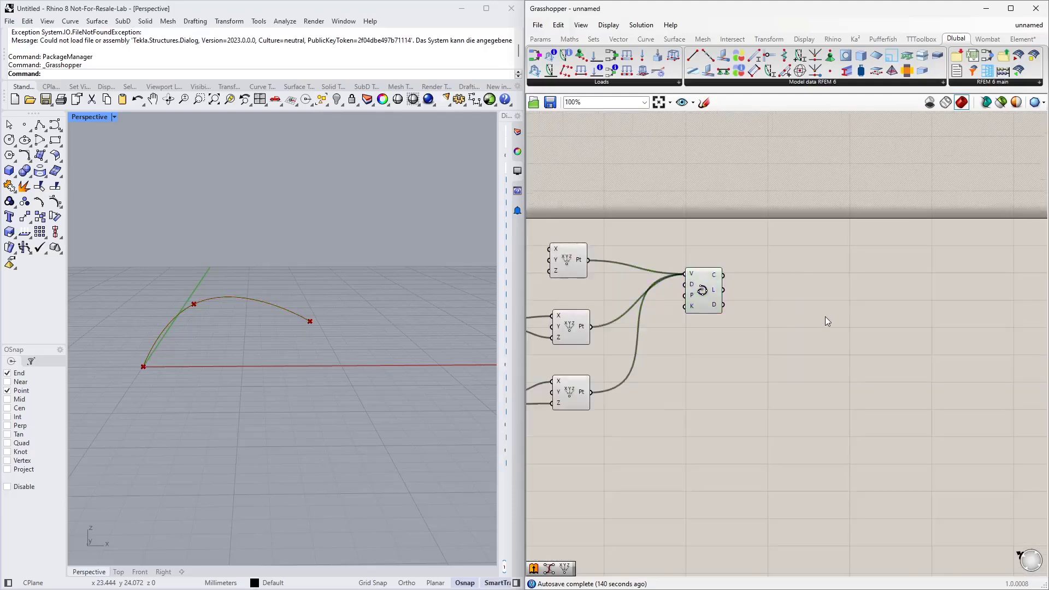
double_click(825, 316)
type("extr")
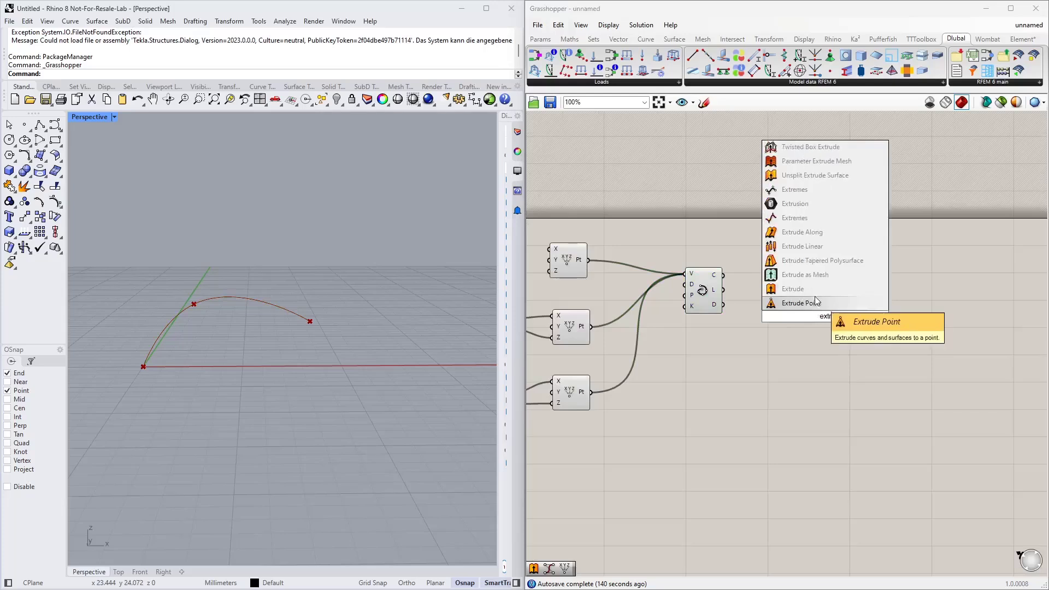
left_click(804, 290)
scroll(747, 278, "up", 1)
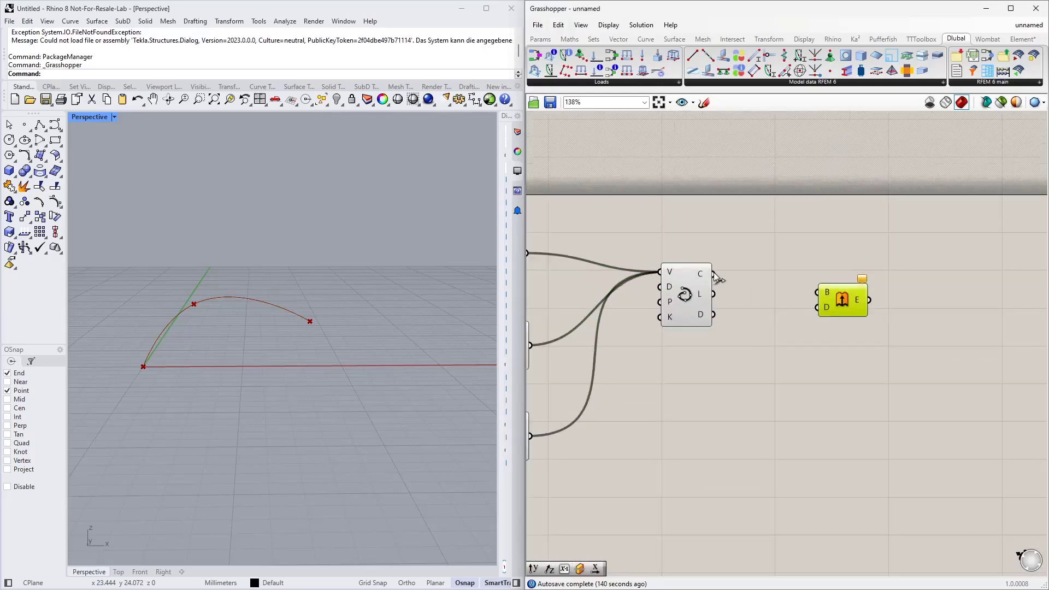
left_click_drag(714, 274, 818, 293)
scroll(859, 276, "down", 1)
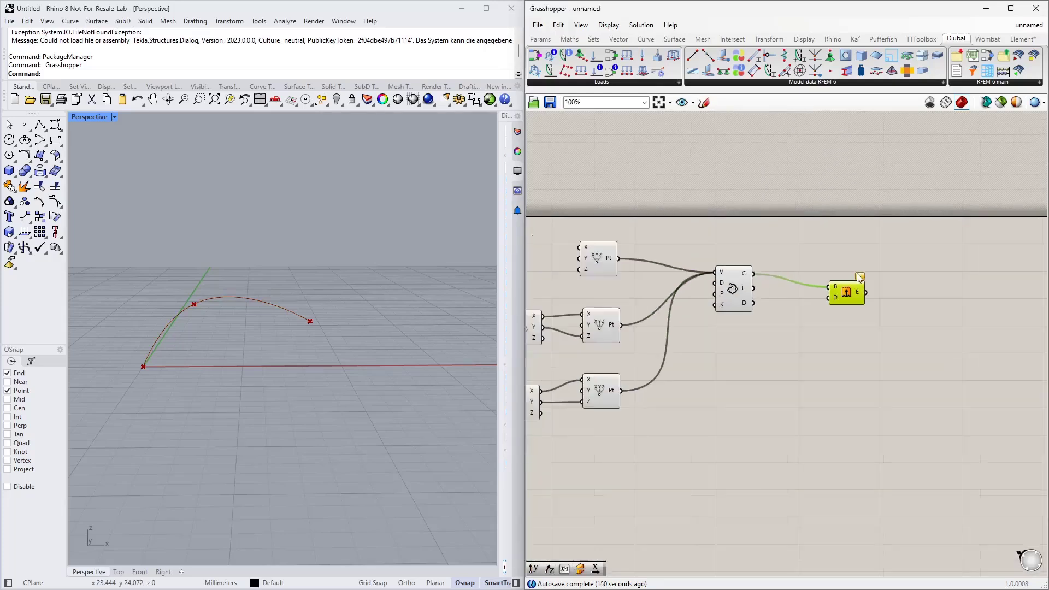
Add a Unit Y vector and connect it to the D input of the Extrude component as extrusion direction.
double_click(786, 360)
type("y")
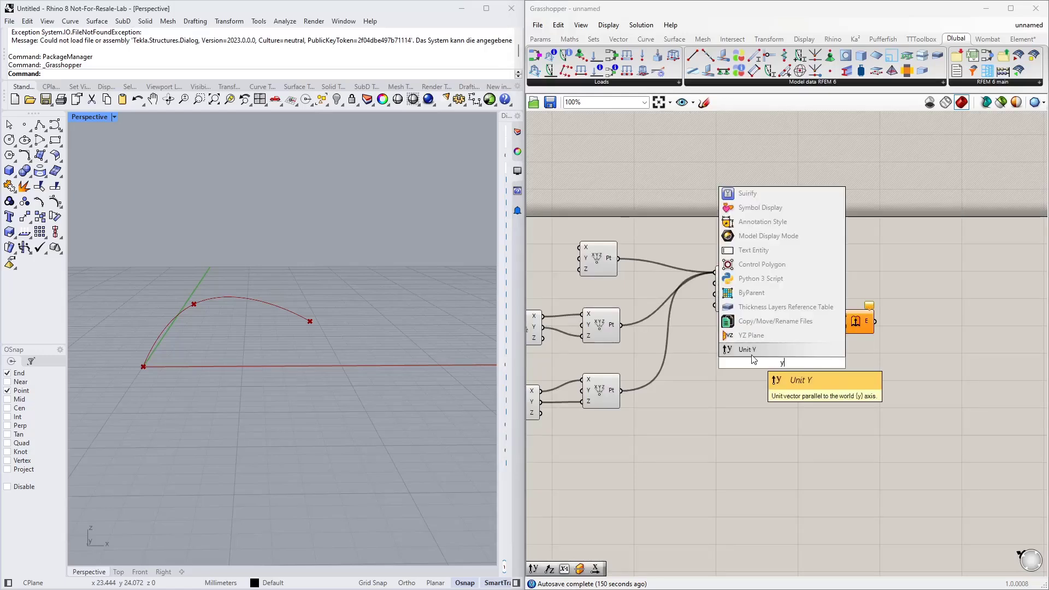
key("Return")
left_click_drag(801, 363, 838, 351)
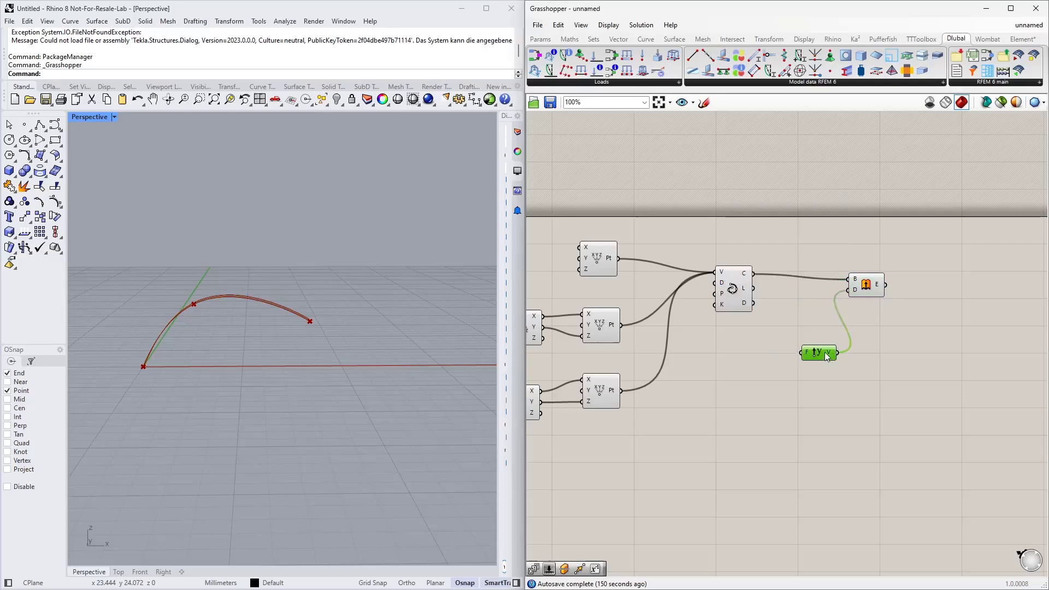
Create a number slider from 1 to 5 and connect it to the F input of the Unit Y vector.
double_click(734, 362)
type("1<5")
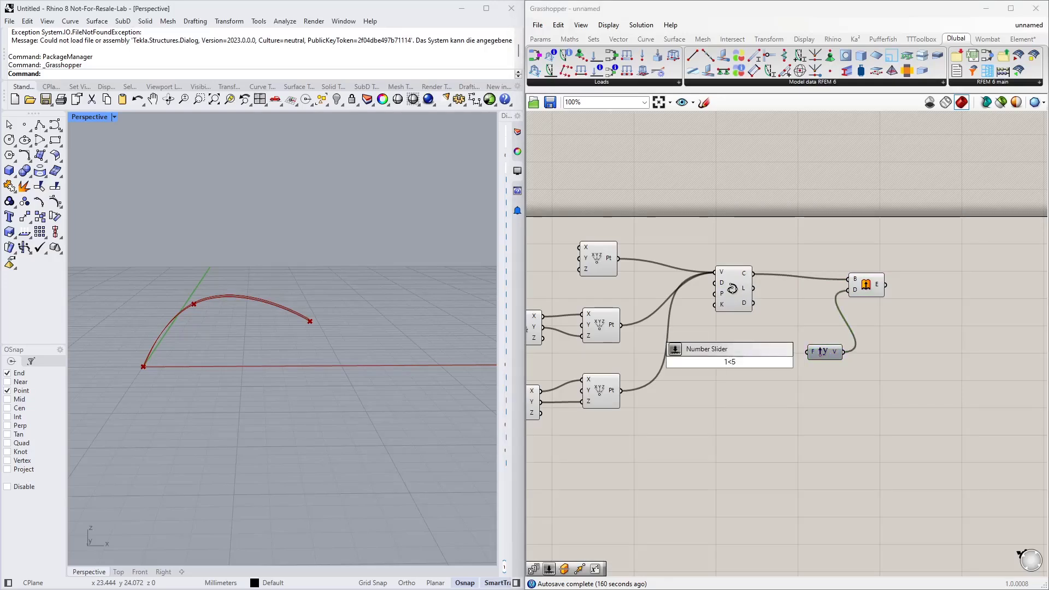
key("Return")
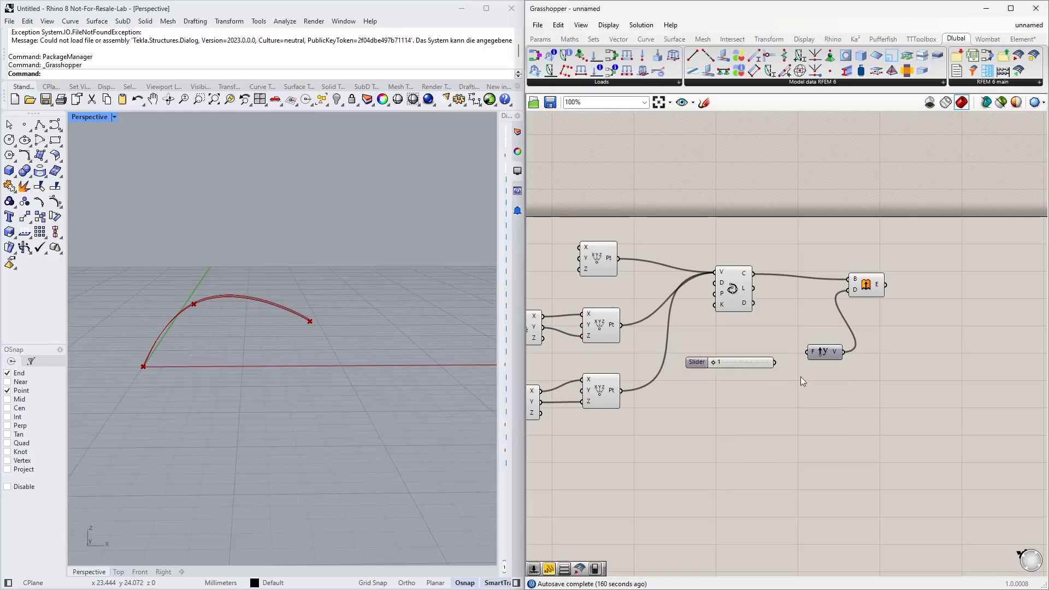
scroll(786, 355, "up", 1)
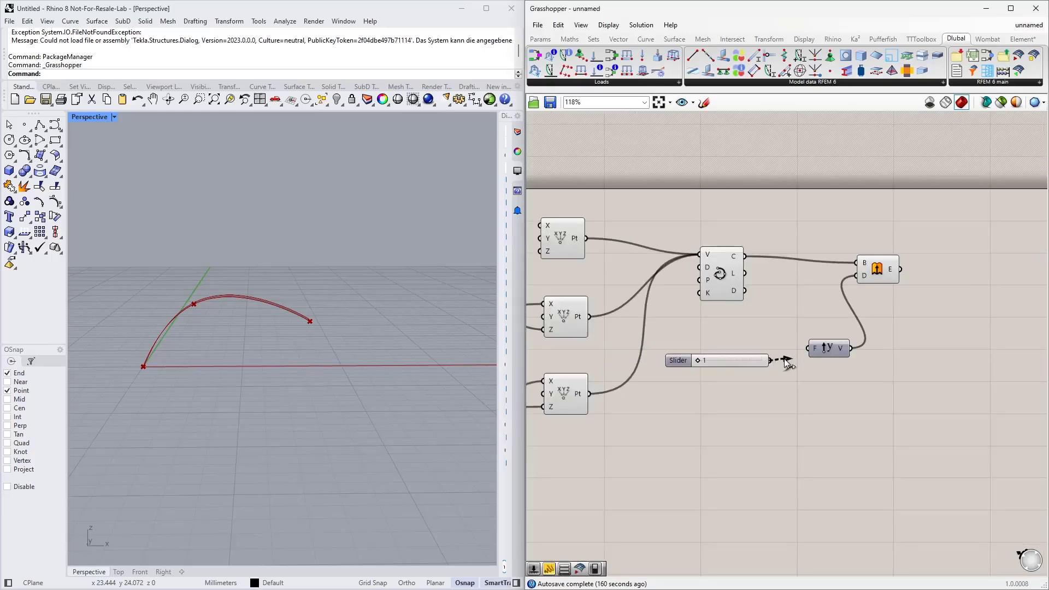
left_click_drag(771, 361, 809, 350)
left_click(747, 362)
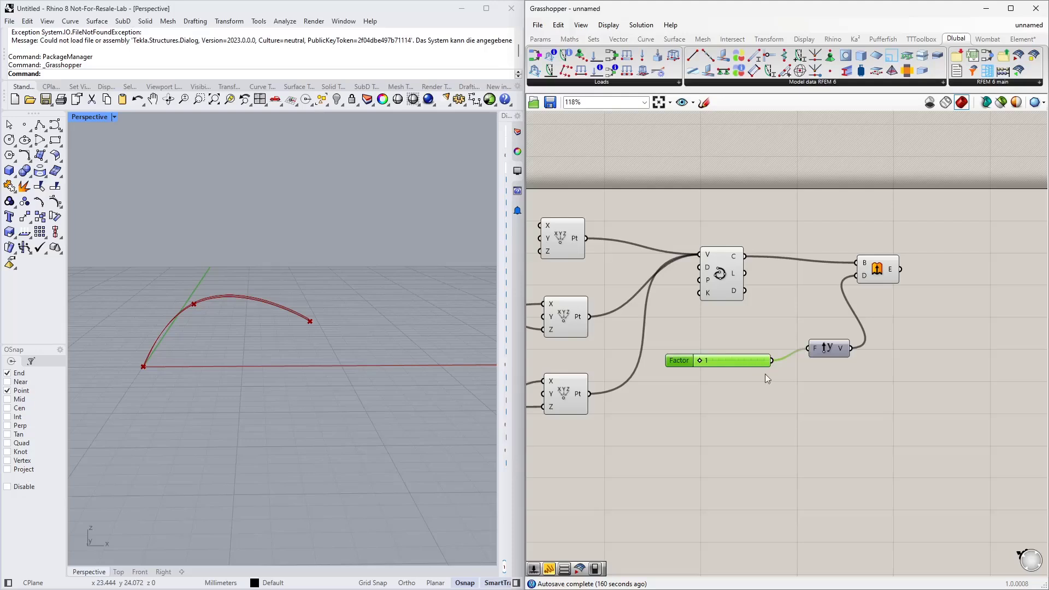
right_click_drag(699, 383, 661, 401)
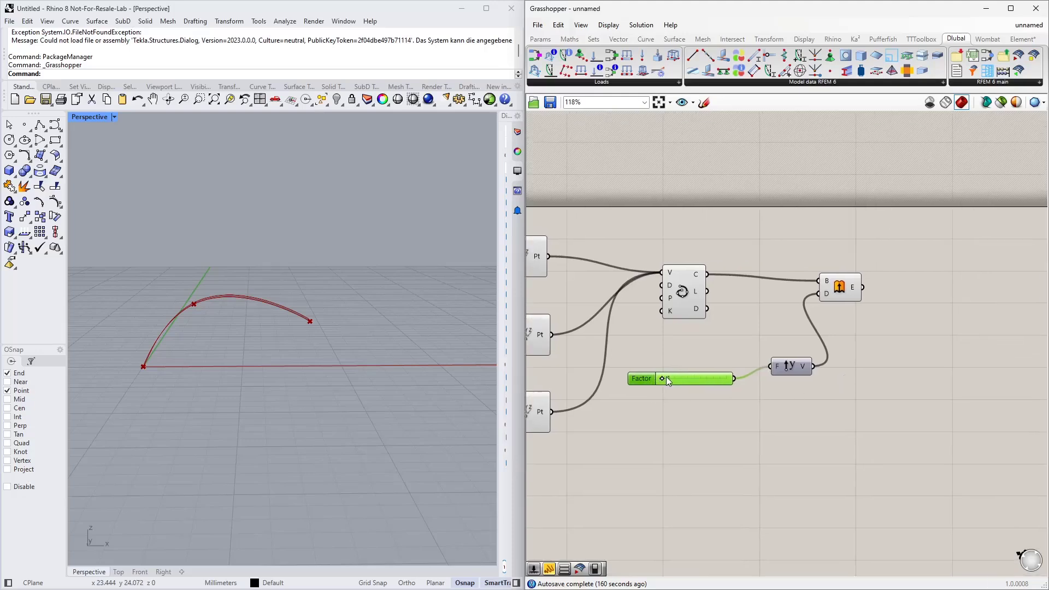
Set the Factor slider of the Unit Y vector to 3 and view the extruded roof surface.
left_click_drag(667, 376, 687, 384)
right_click_drag(660, 353, 634, 376)
right_click_drag(355, 382, 307, 383)
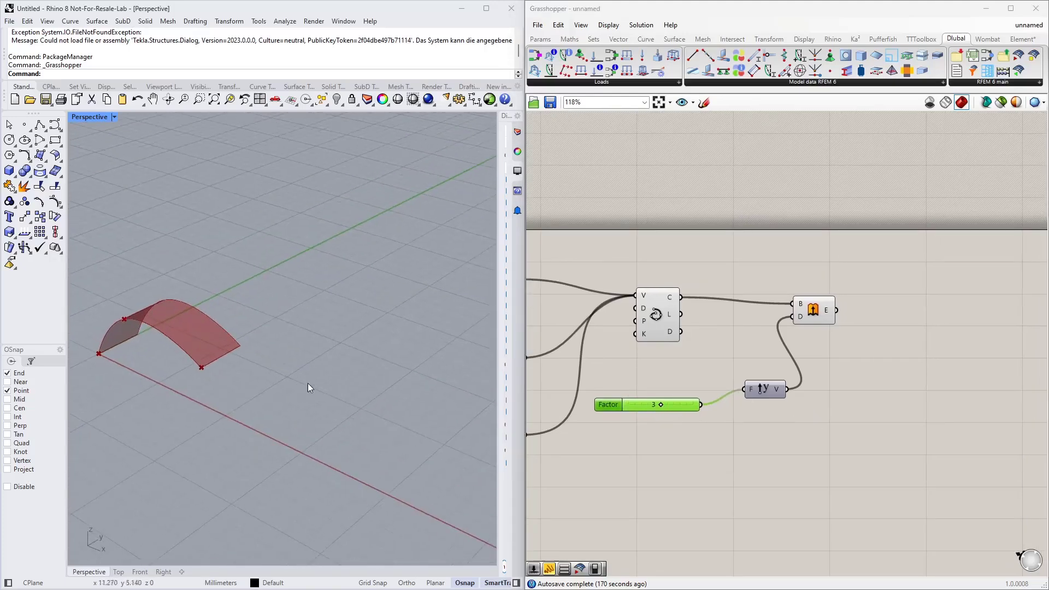
left_click(892, 358)
scroll(875, 359, "down", 3)
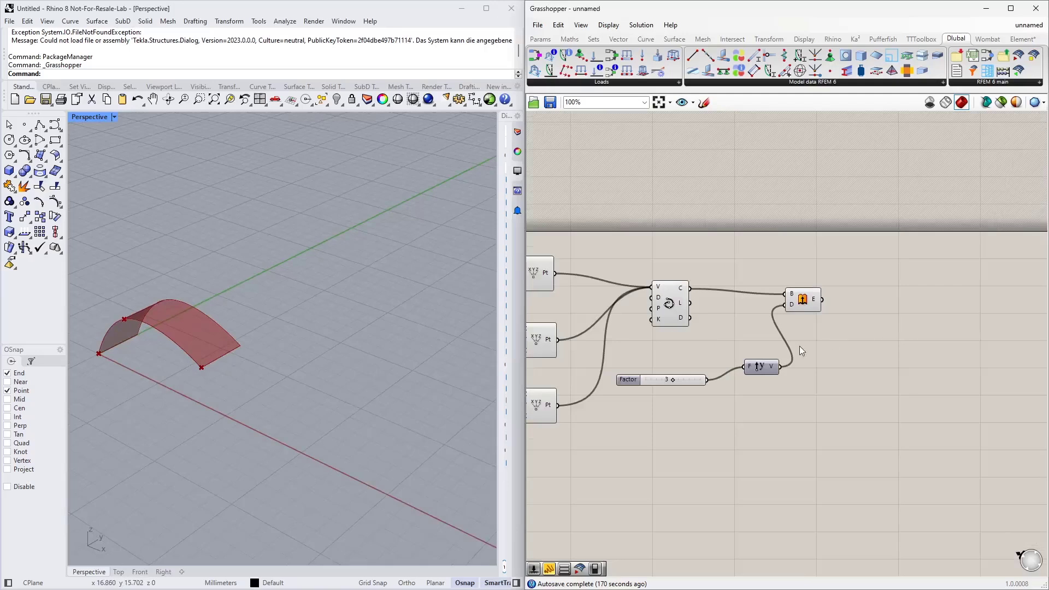
Group all components that define the roof surface, from the two MD sliders to the Extrude component.
scroll(851, 328, "down", 5)
left_click_drag(902, 404, 650, 263)
left_click_drag(644, 284, 720, 297)
left_click(779, 412)
right_click_drag(779, 411, 718, 392)
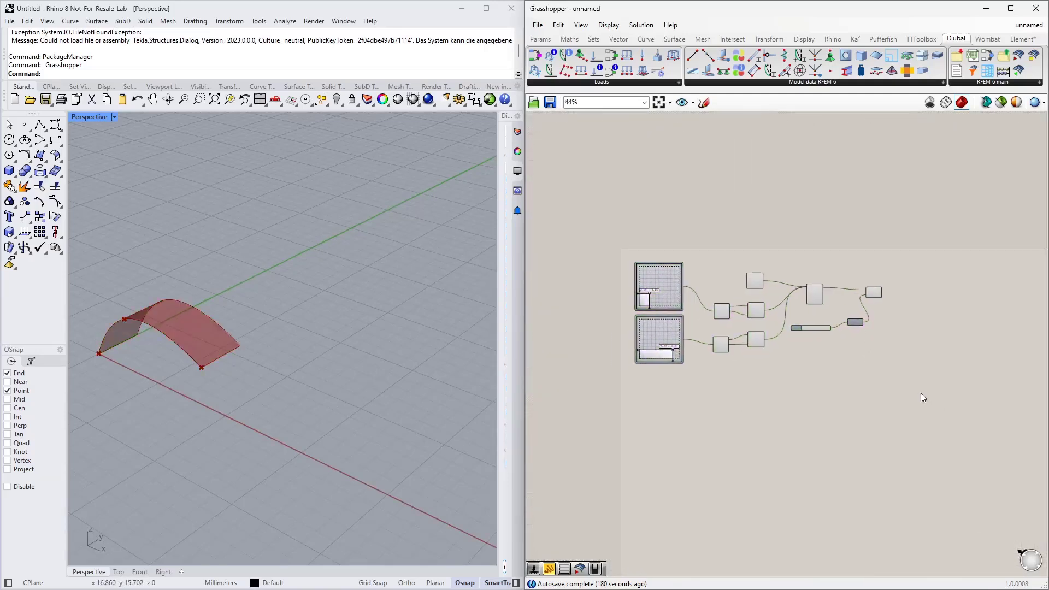
left_click_drag(921, 395, 625, 222)
right_click(712, 239)
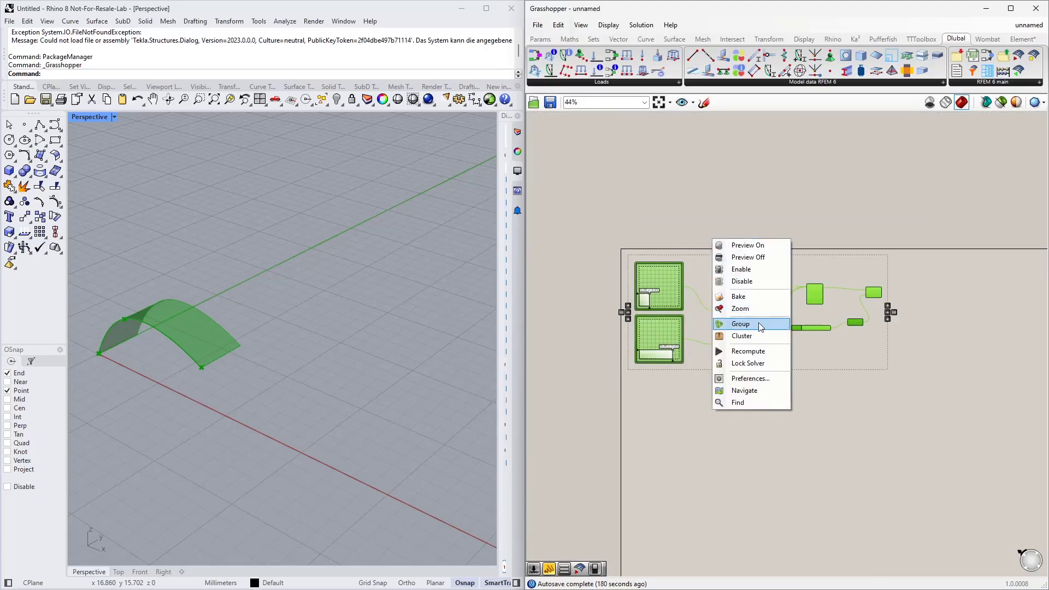
left_click(760, 325)
left_click(716, 257)
Add a Scribble above the group and set its text to "Rood surface".
double_click(730, 227)
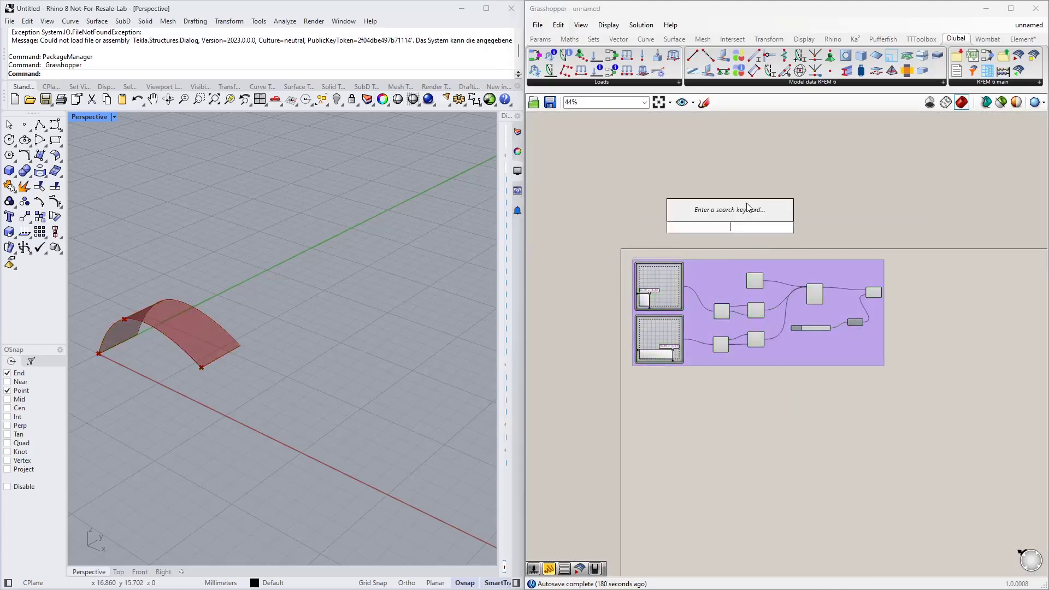
type("sc")
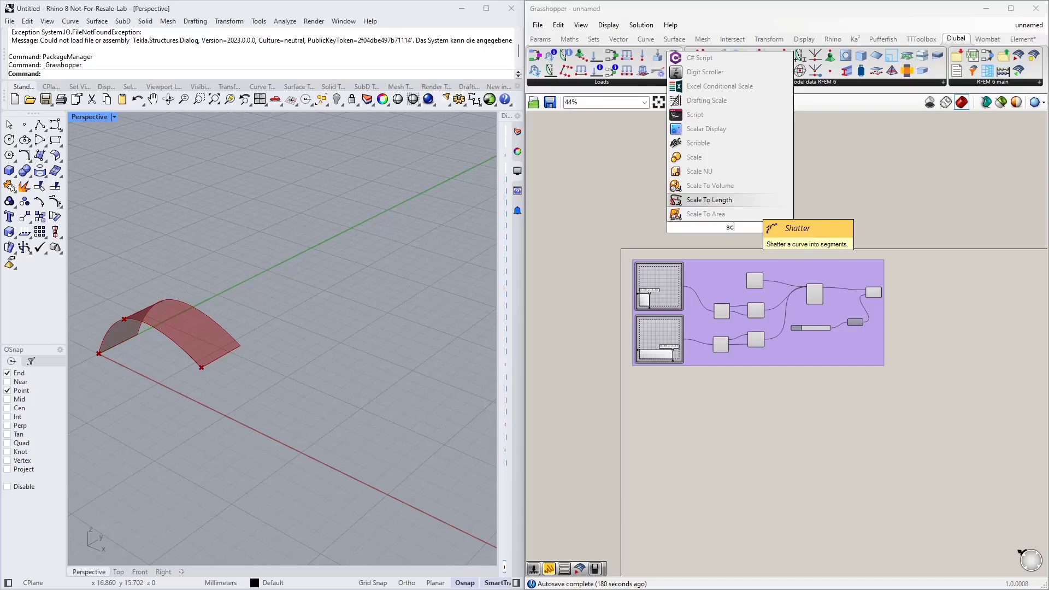
type("r")
left_click(742, 213)
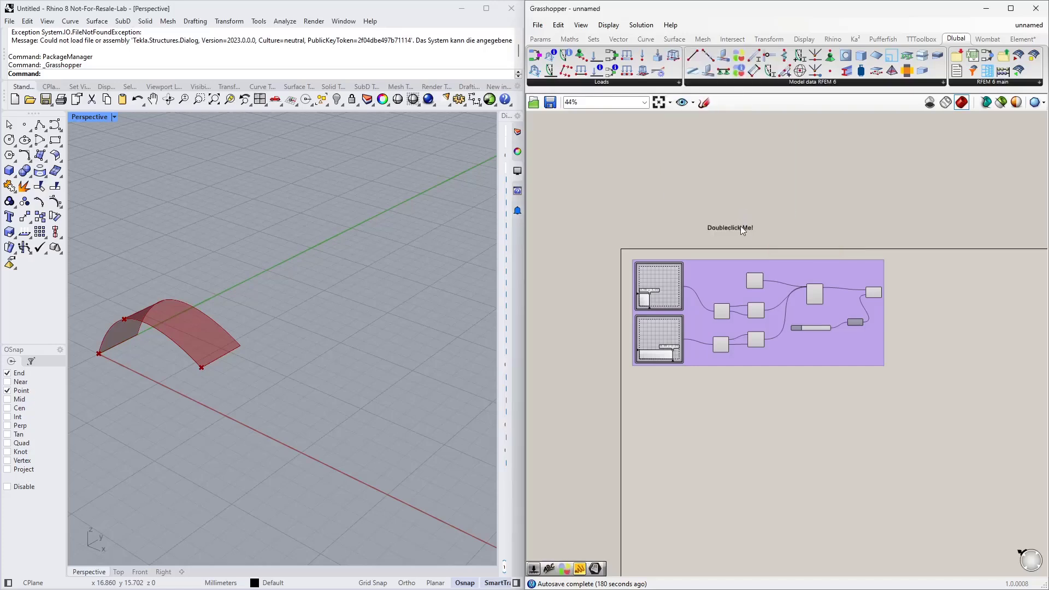
double_click(740, 225)
type("Rood")
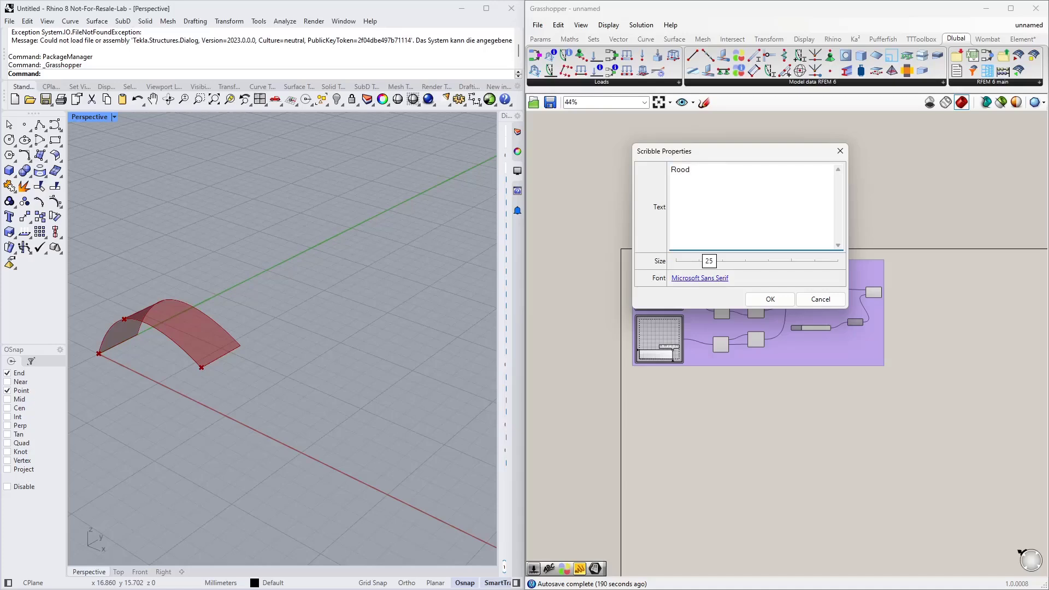
type(" surface")
left_click(763, 305)
Bring the "Rood surface" label and the group together and add the label to the group.
mouse_move(803, 177)
left_mouse_down()
mouse_move(719, 251)
mouse_move(735, 298)
mouse_move(722, 287)
left_mouse_up()
right_click(710, 274)
left_click(751, 365)
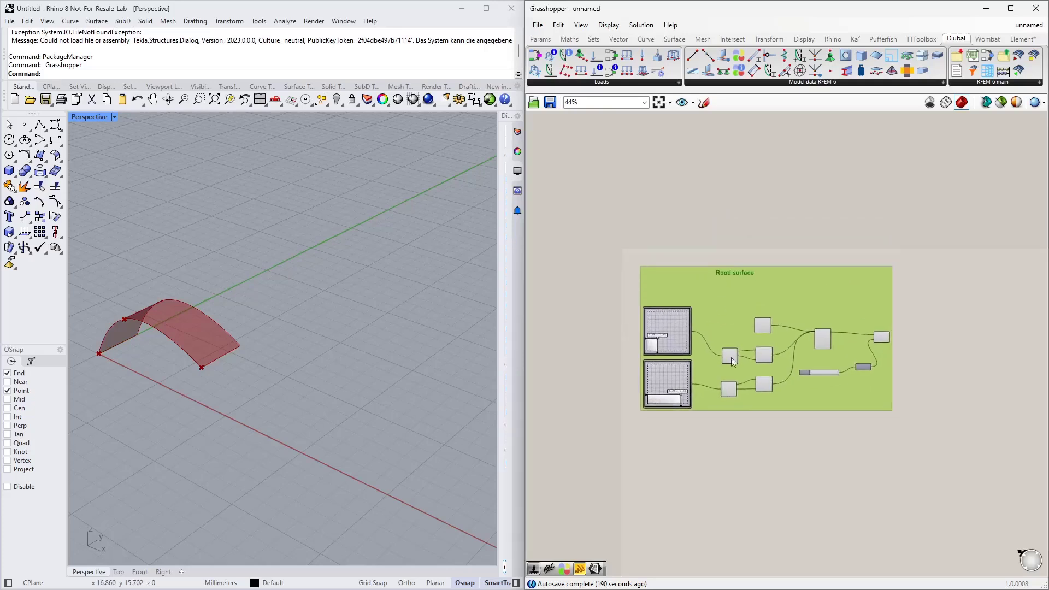
left_click(742, 458)
right_click_drag(744, 461, 700, 339)
Switch to RFEM, examine the arched wall panel below the roof's straight edge, and return to Rhino and Grasshopper.
right_click_drag(493, 327, 189, 333)
key("alt+Tab")
key("alt+Tab")
key("alt+Tab")
key("alt+Tab")
key("alt+Tab")
key("alt+Tab")
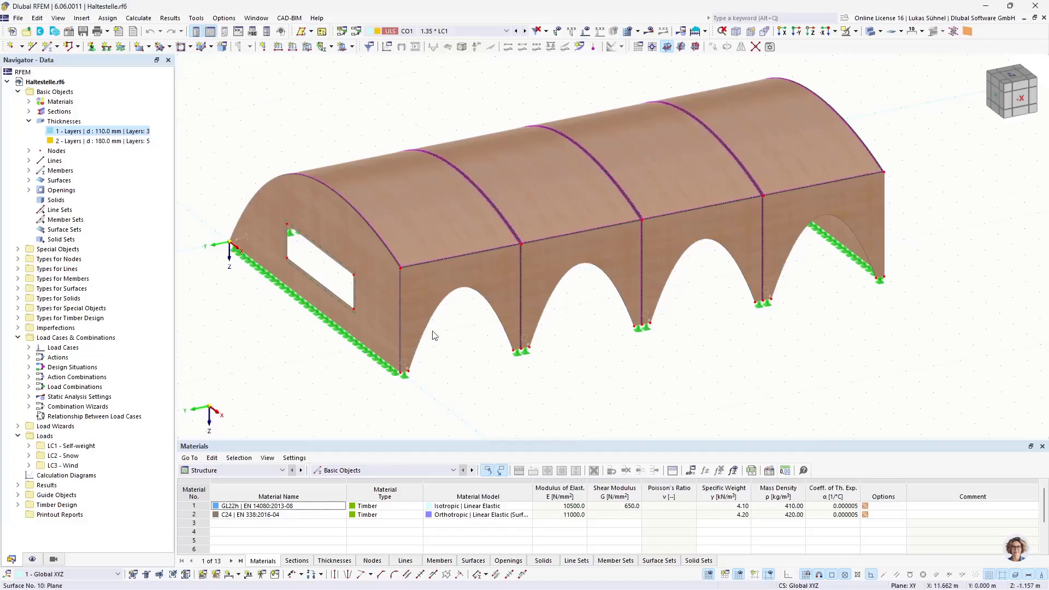
left_click(425, 275)
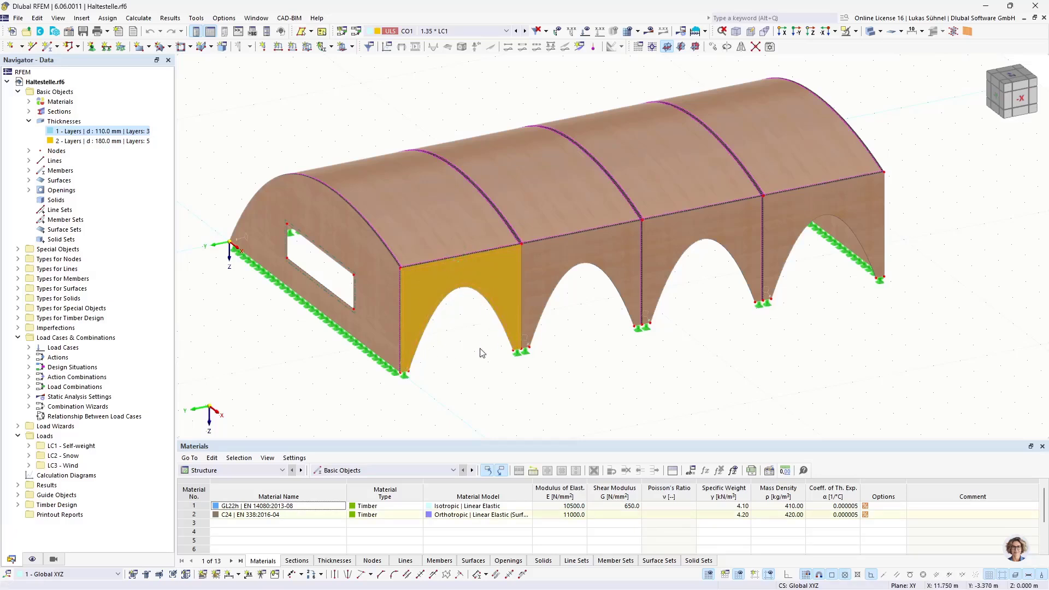
left_click(469, 374)
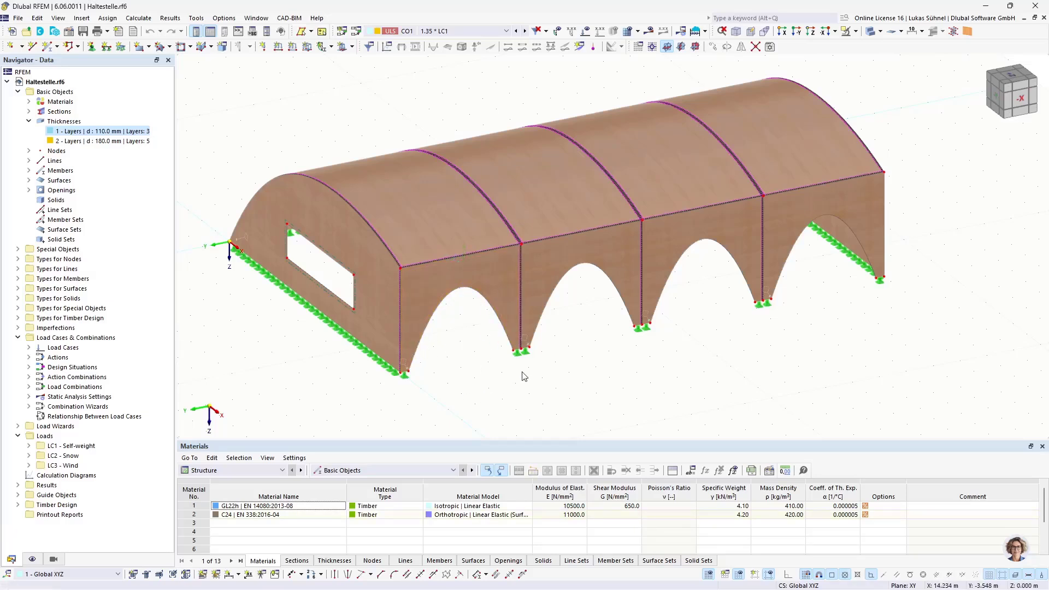
key("alt+Tab")
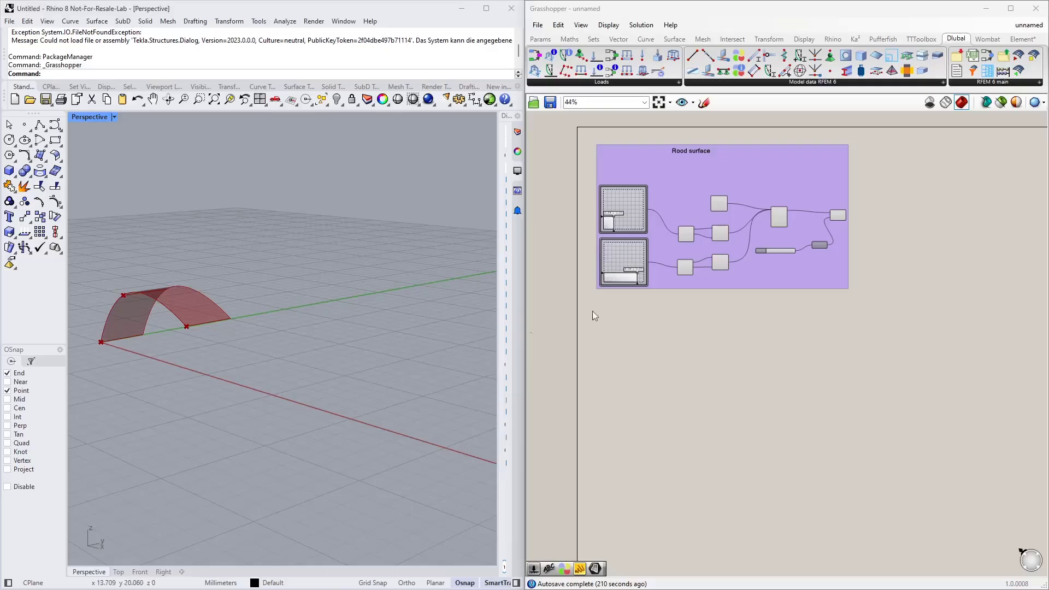
Add a Deconstruct Brep component below the group and connect the roof's Extrude output to its B input.
scroll(186, 328, "up", 2)
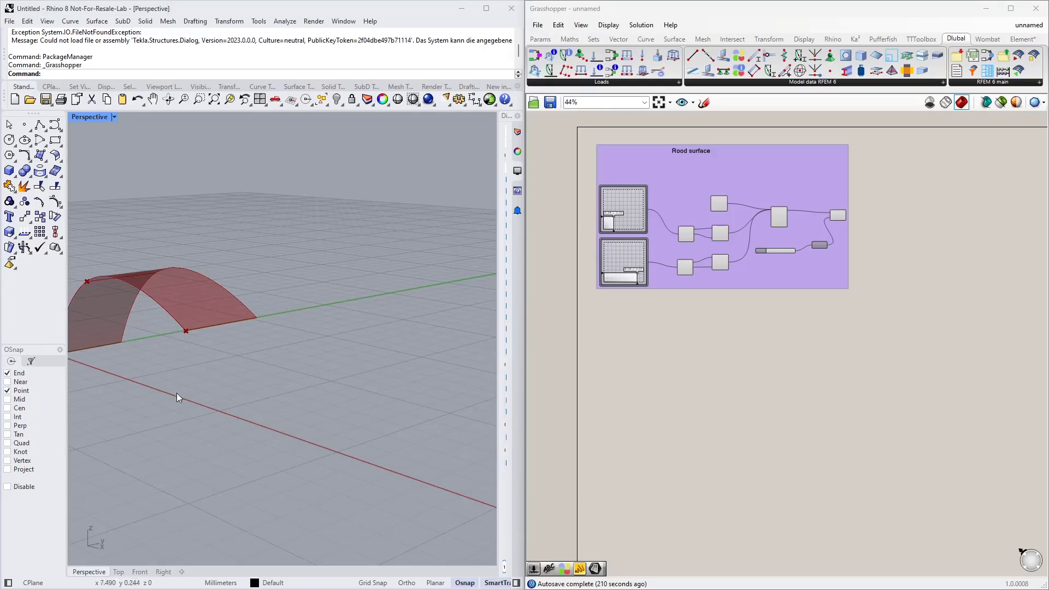
right_click_drag(176, 393, 339, 359)
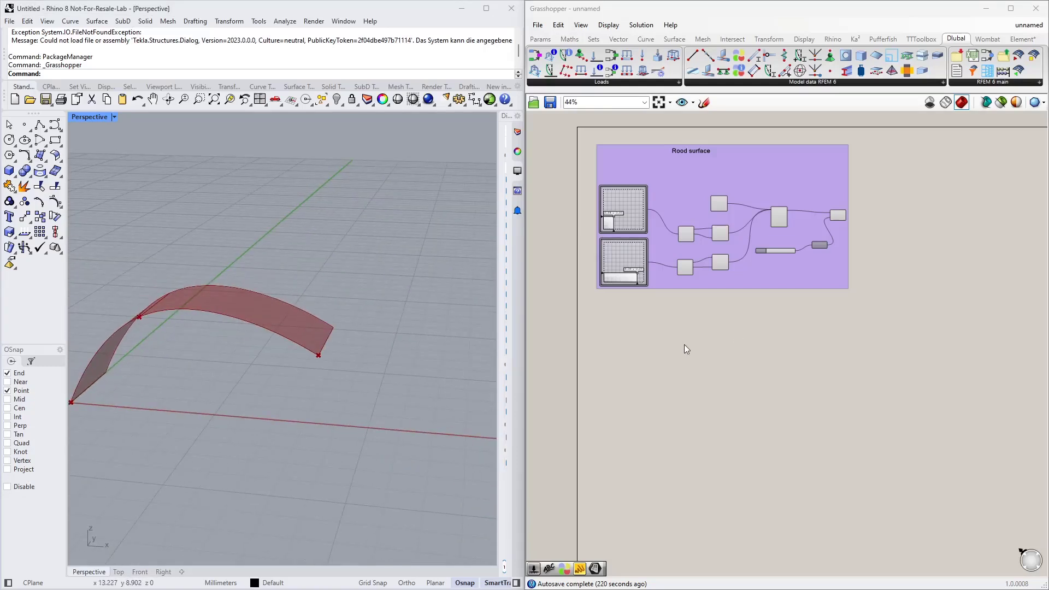
scroll(687, 336, "up", 3)
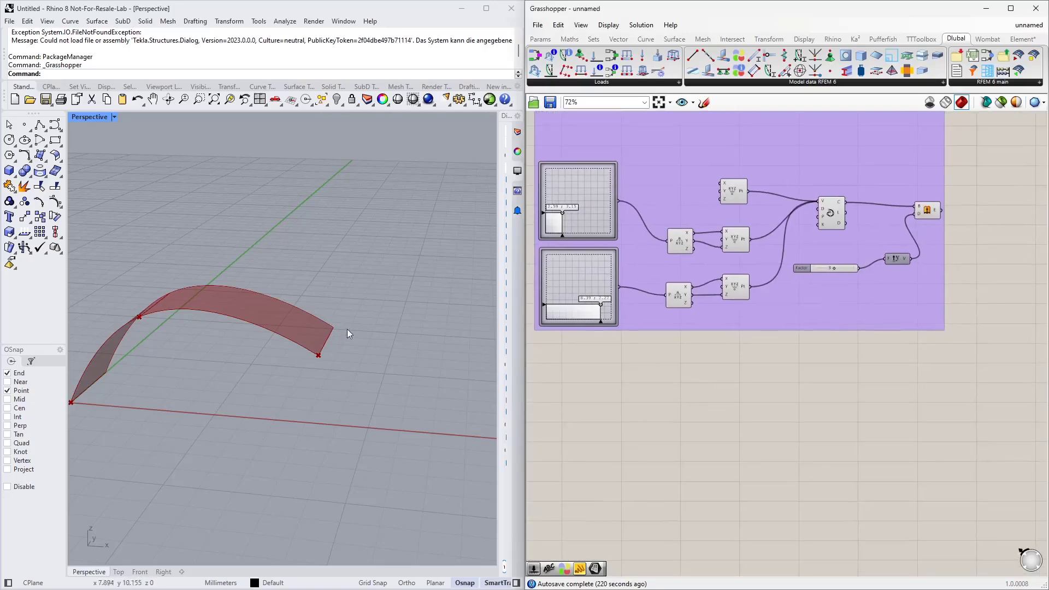
left_click(927, 214)
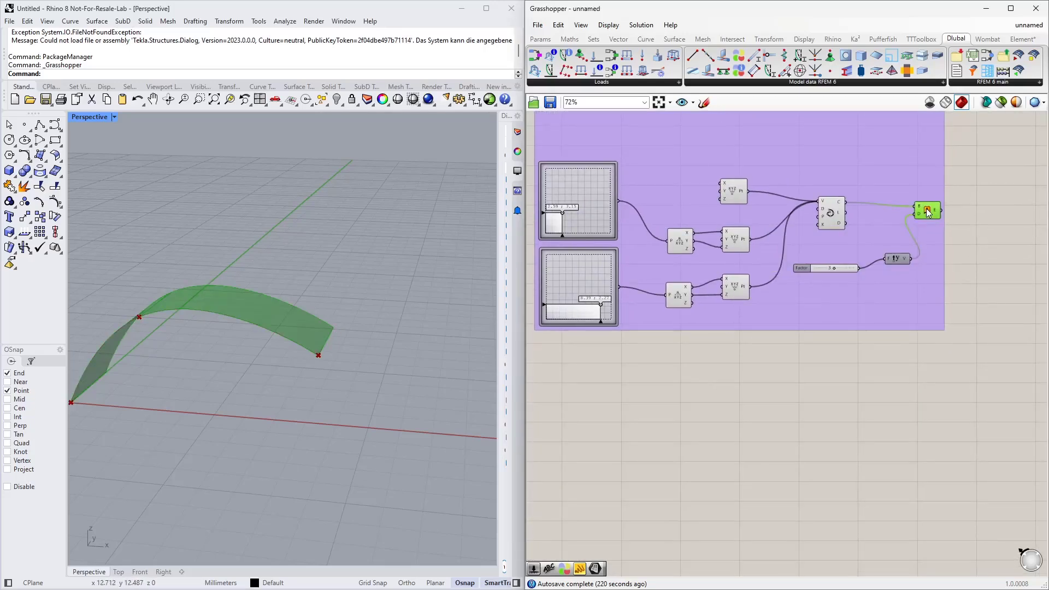
left_click(623, 411)
double_click(623, 411)
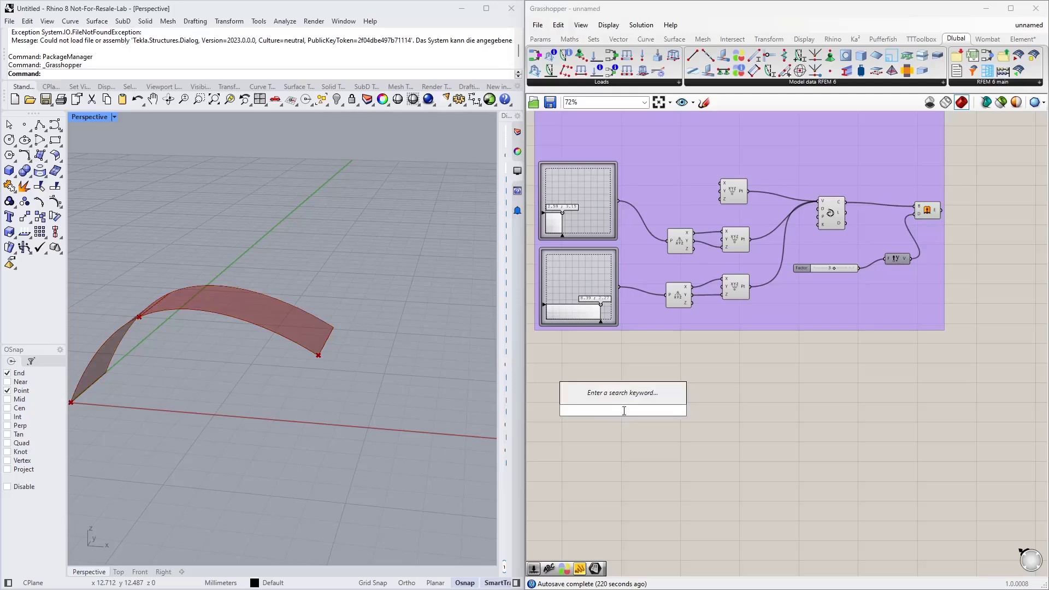
type("dec br")
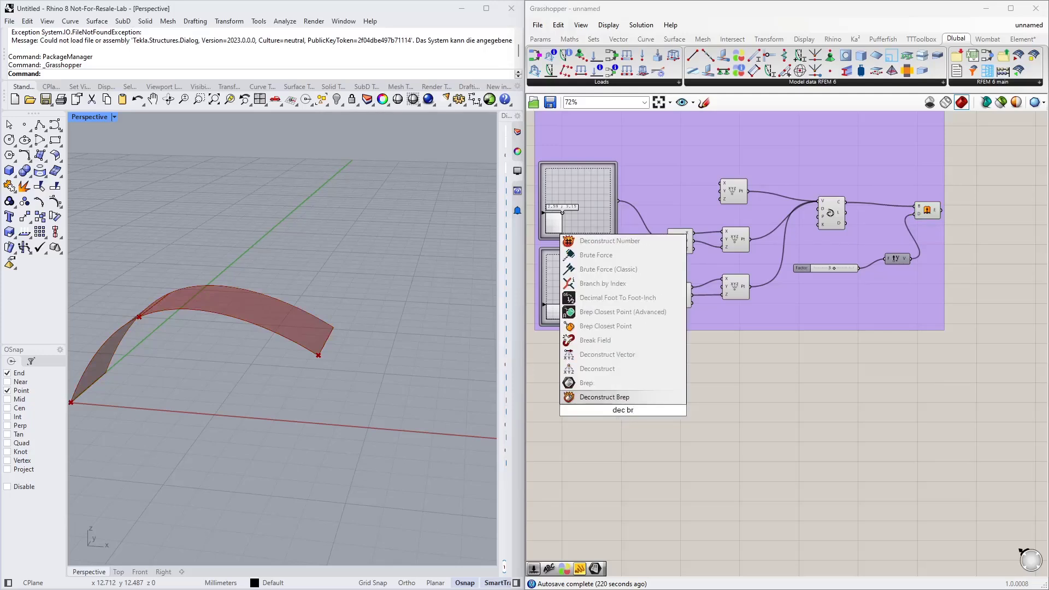
key("Return")
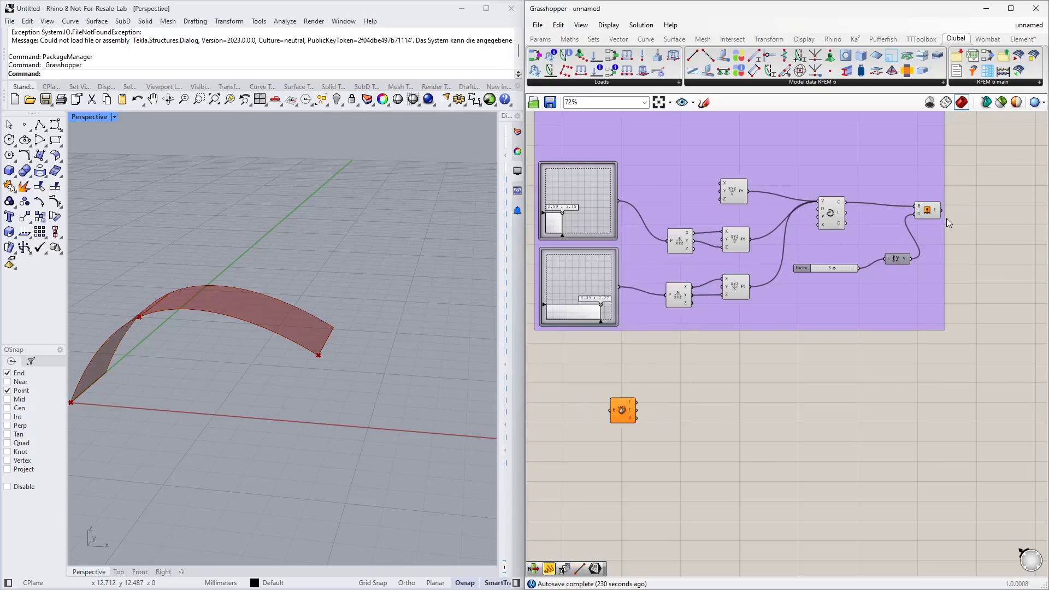
left_click_drag(942, 210, 626, 397)
scroll(652, 410, "up", 3)
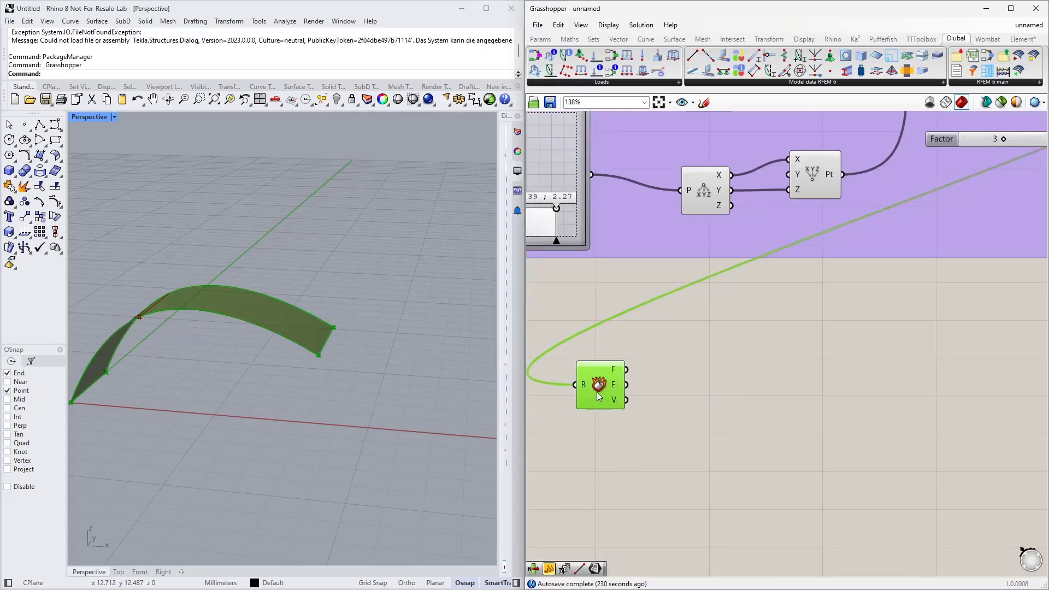
Add a List Item component and connect the edges output E of Deconstruct Brep to its L input.
left_click_drag(596, 392, 580, 379)
right_click_drag(682, 418, 738, 343)
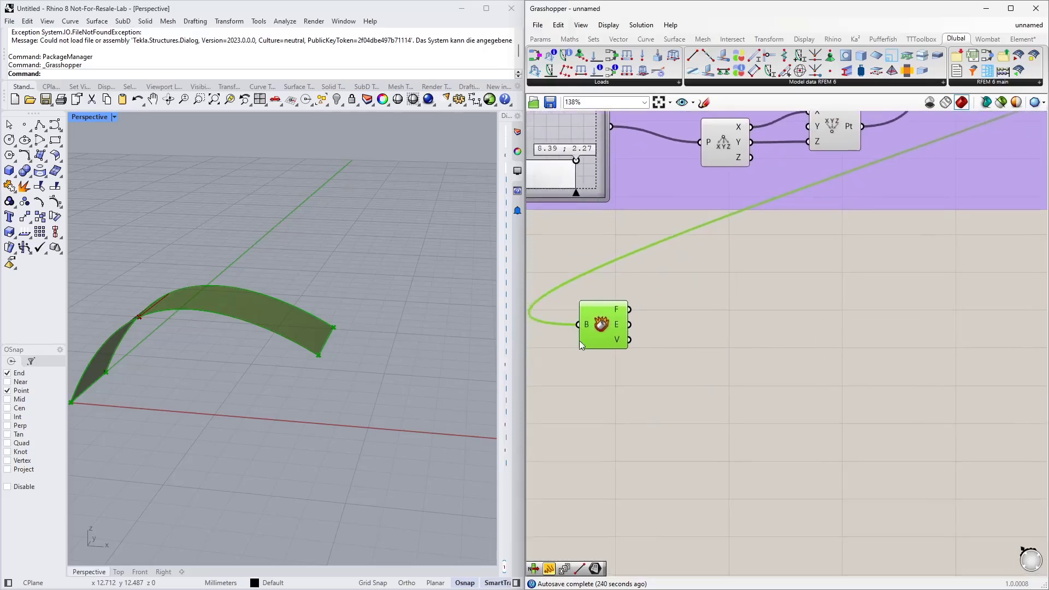
double_click(761, 329)
type("list item")
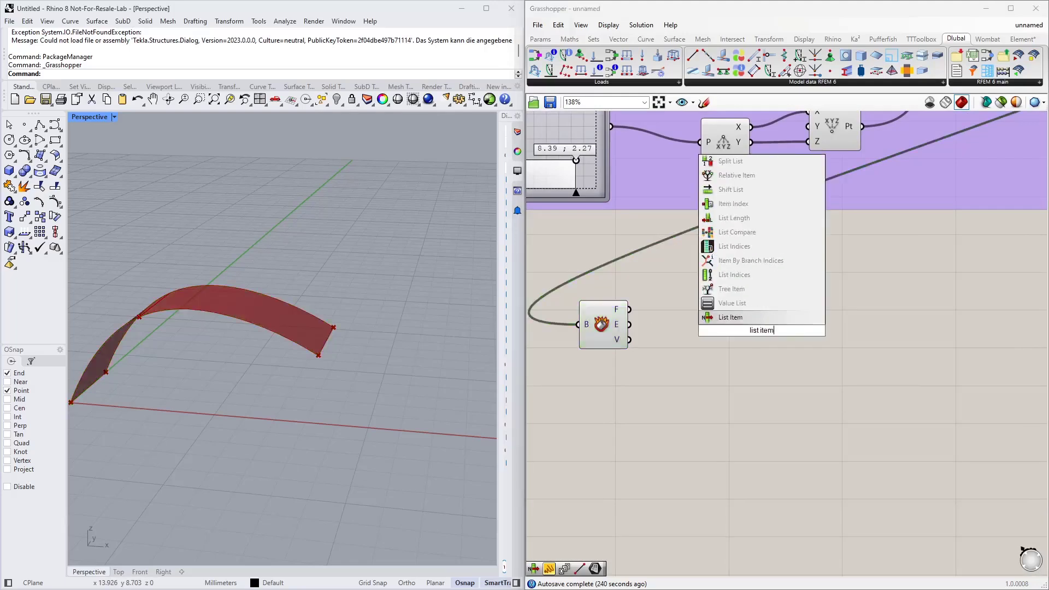
key("Return")
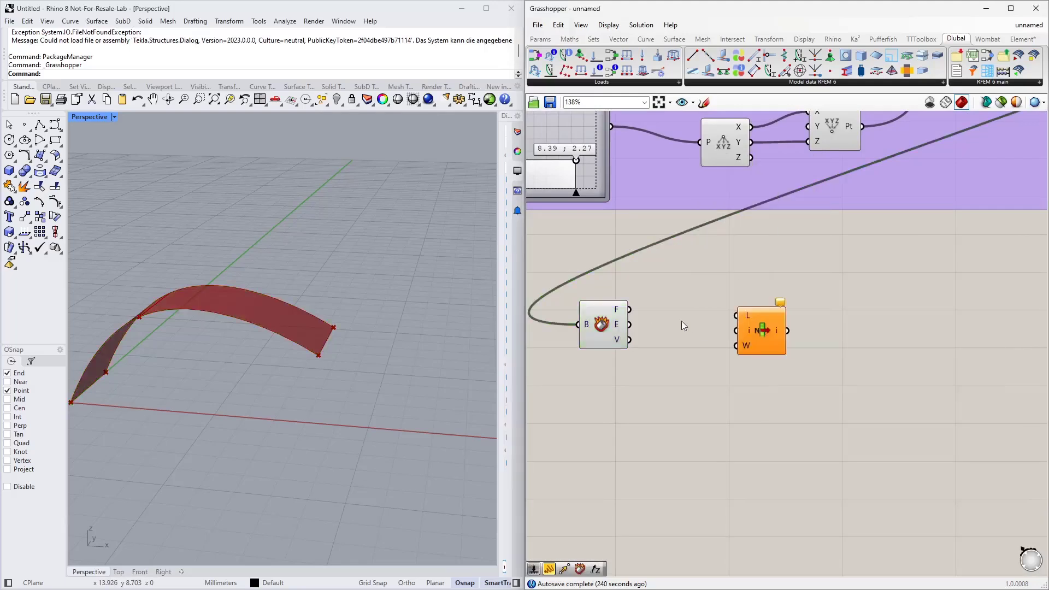
left_click_drag(630, 325, 746, 376)
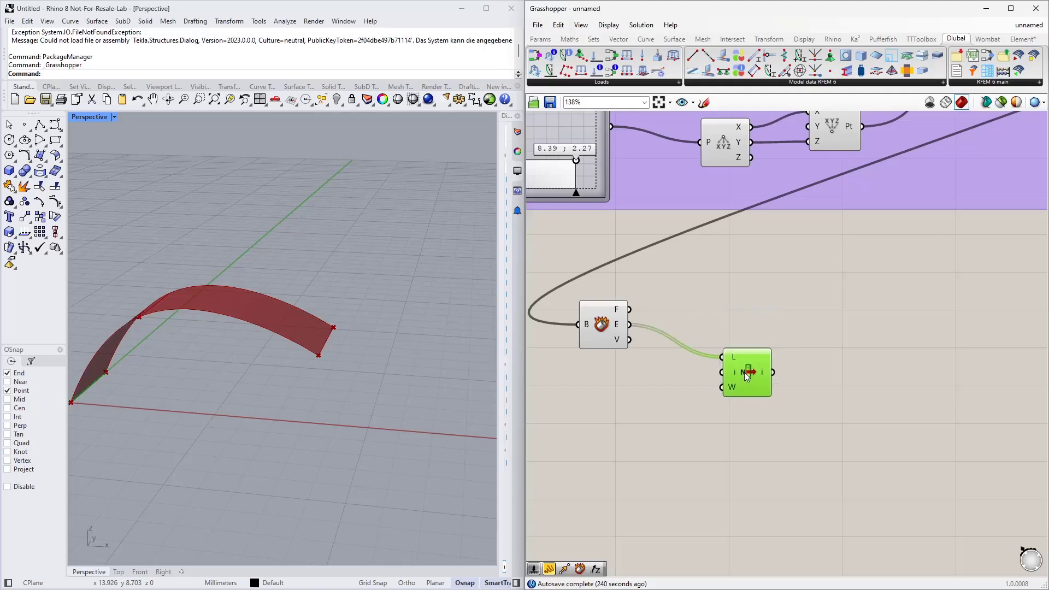
Create a number slider from 0 to 3 and connect it to the index input of the List Item component.
double_click(611, 405)
type("0")
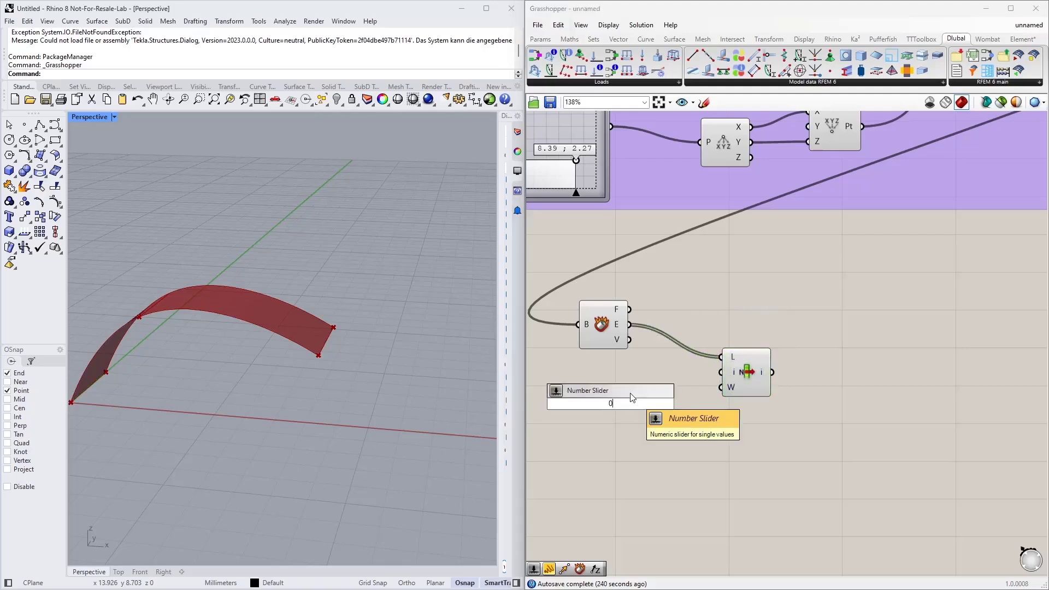
type("<3")
key("Return")
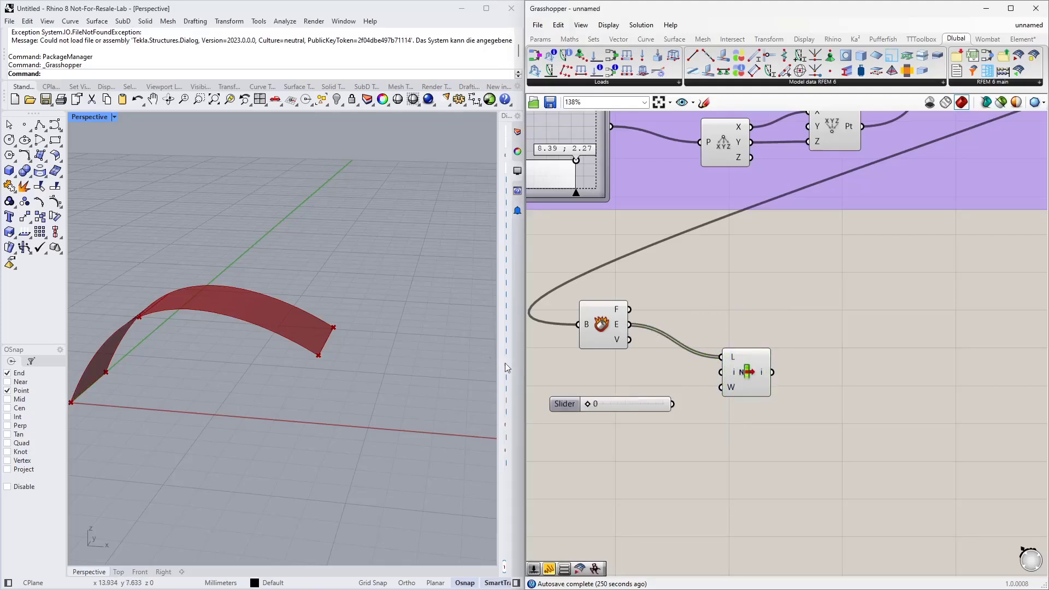
left_click_drag(673, 405, 721, 373)
left_click(742, 375)
Set the Index slider to 2 to pick the roof's straight outer edge, and align the slider with the index input.
right_click_drag(256, 363, 351, 353)
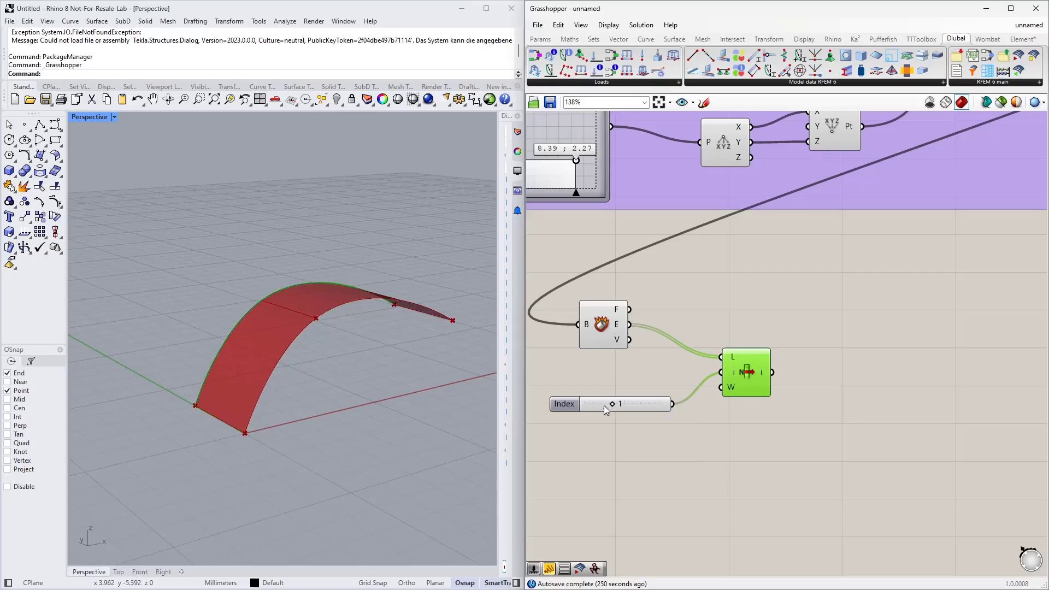
right_click_drag(254, 350, 267, 399)
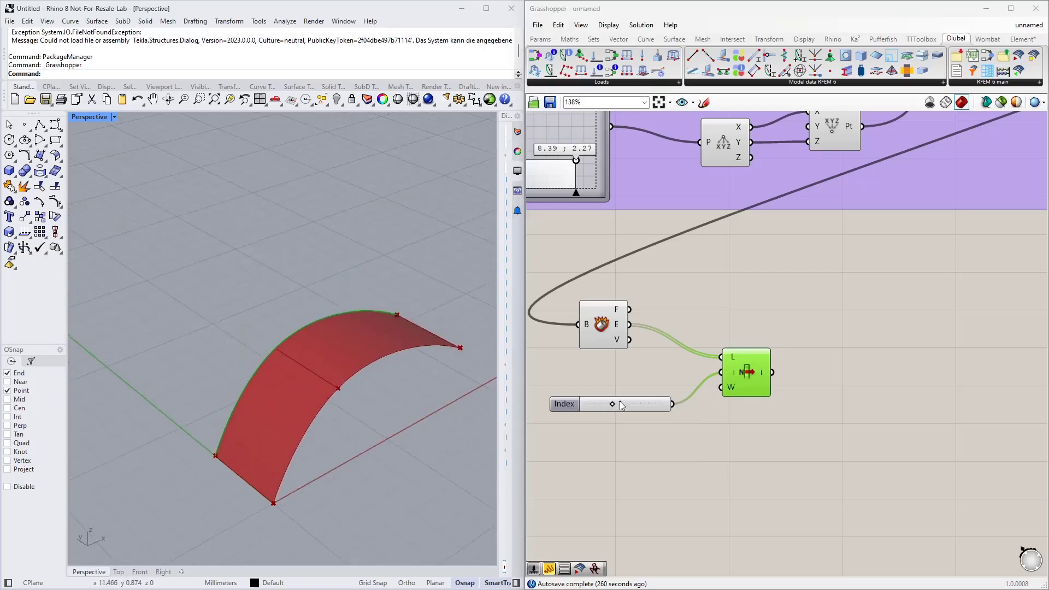
left_click_drag(612, 405, 636, 407)
right_click_drag(421, 355, 252, 382)
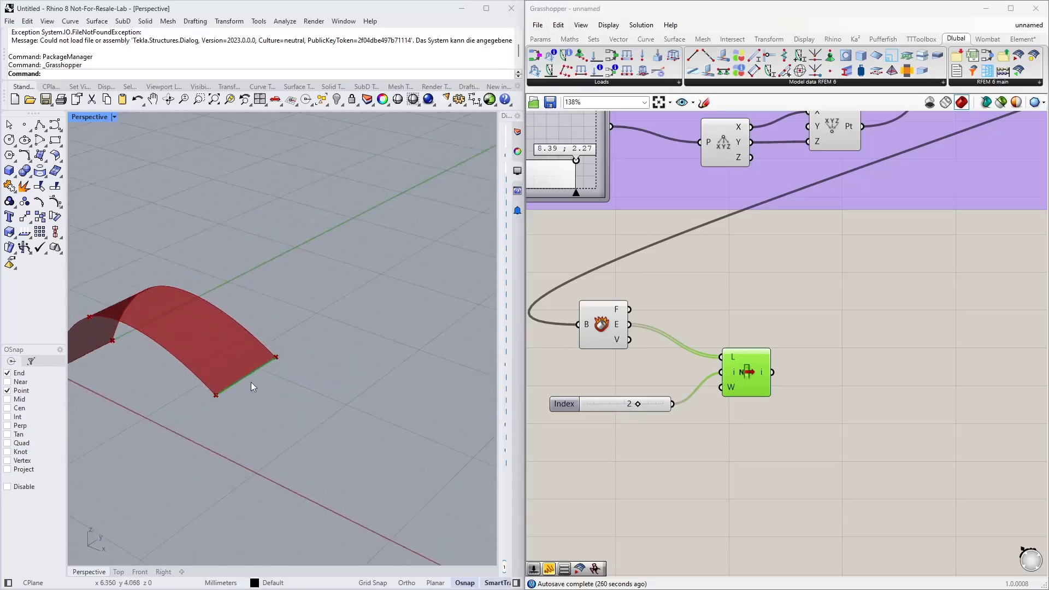
left_click_drag(651, 403, 666, 377)
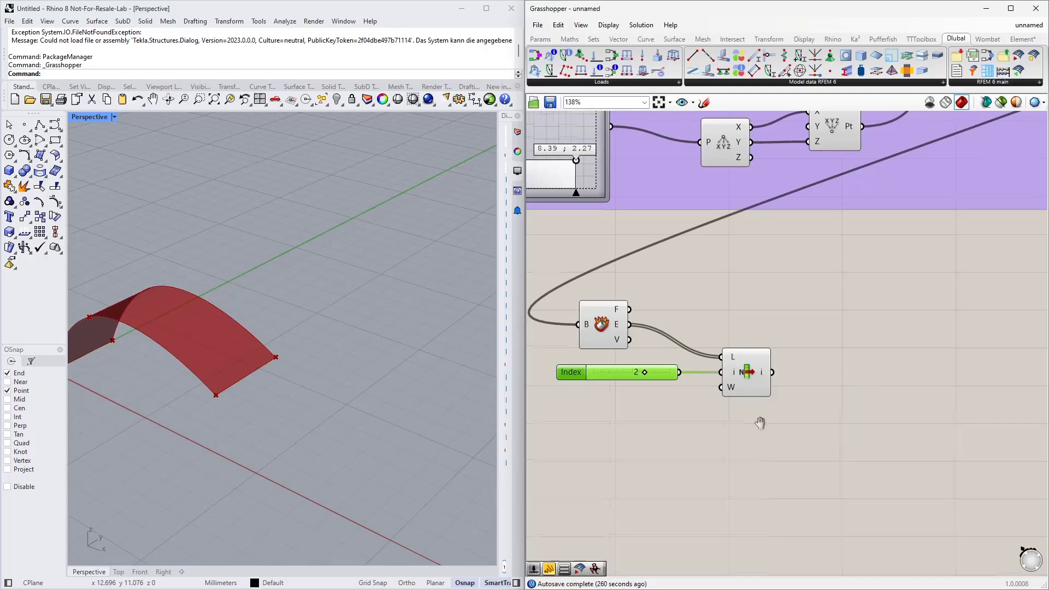
Add an Extrude component and a Unit Z vector next to the List Item component.
scroll(717, 355, "down", 2)
double_click(792, 337)
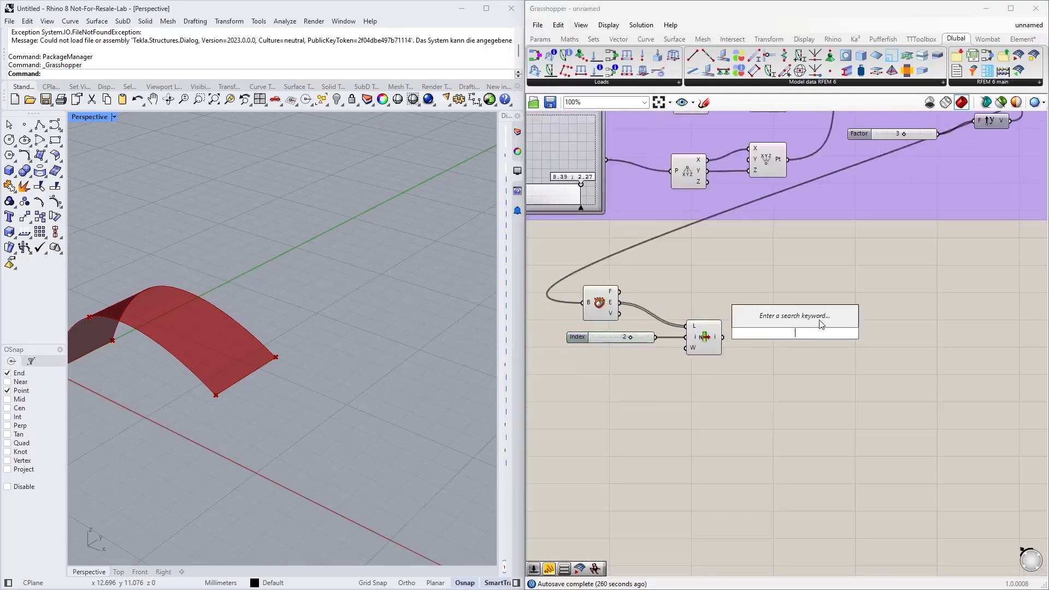
type("extrude")
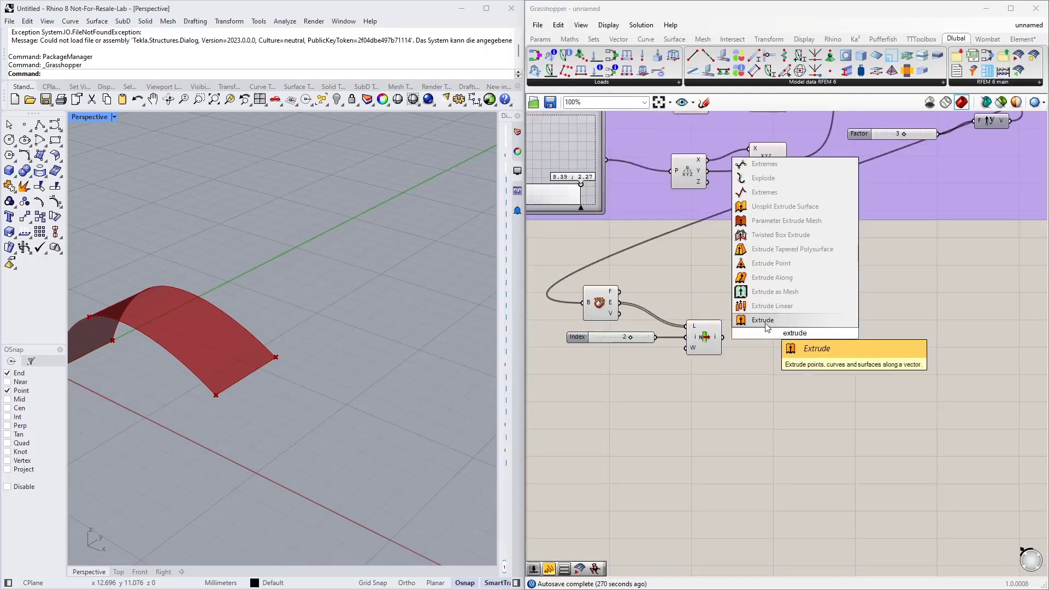
left_click(767, 320)
double_click(681, 405)
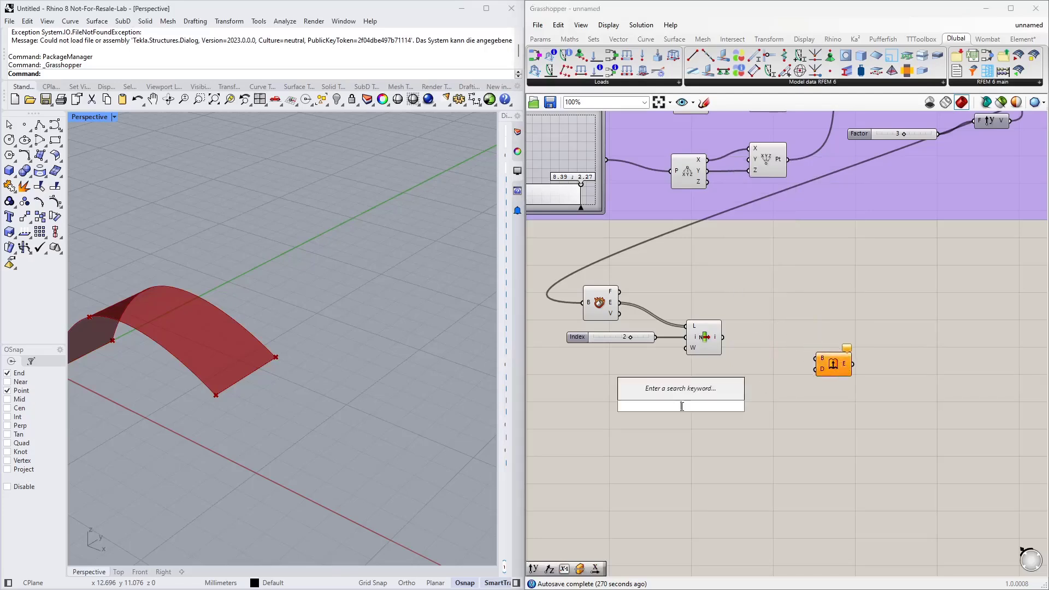
type("z")
key("Return")
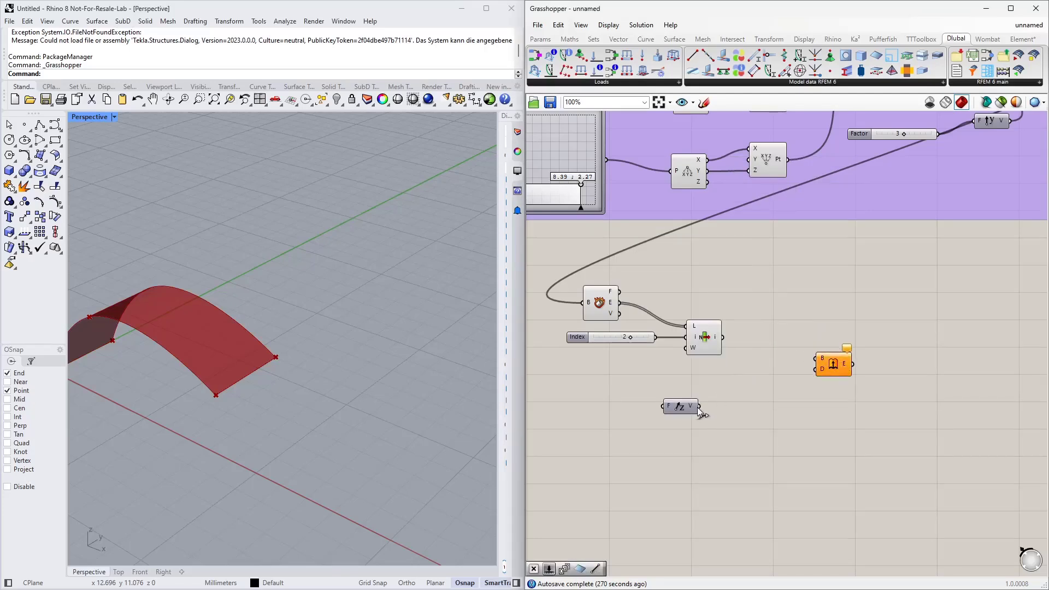
Connect the List Item output to the Extrude base and the Unit Z vector to its direction, arranging both components beside the List Item.
left_click_drag(700, 406, 820, 376)
left_click_drag(722, 337, 817, 359)
left_click_drag(833, 362, 795, 346)
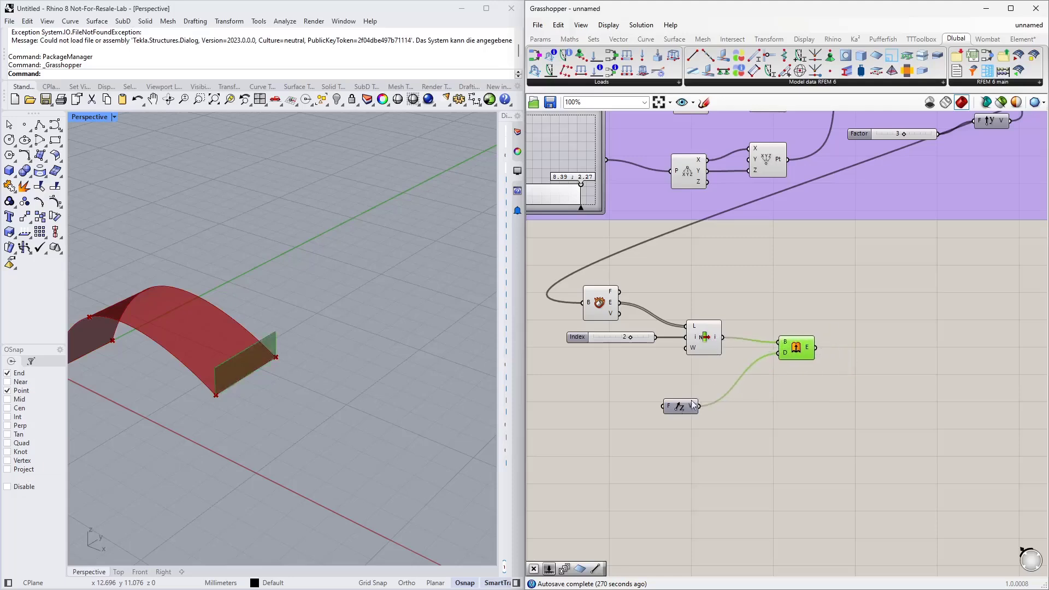
left_click_drag(680, 406, 739, 386)
right_click_drag(262, 370, 305, 298)
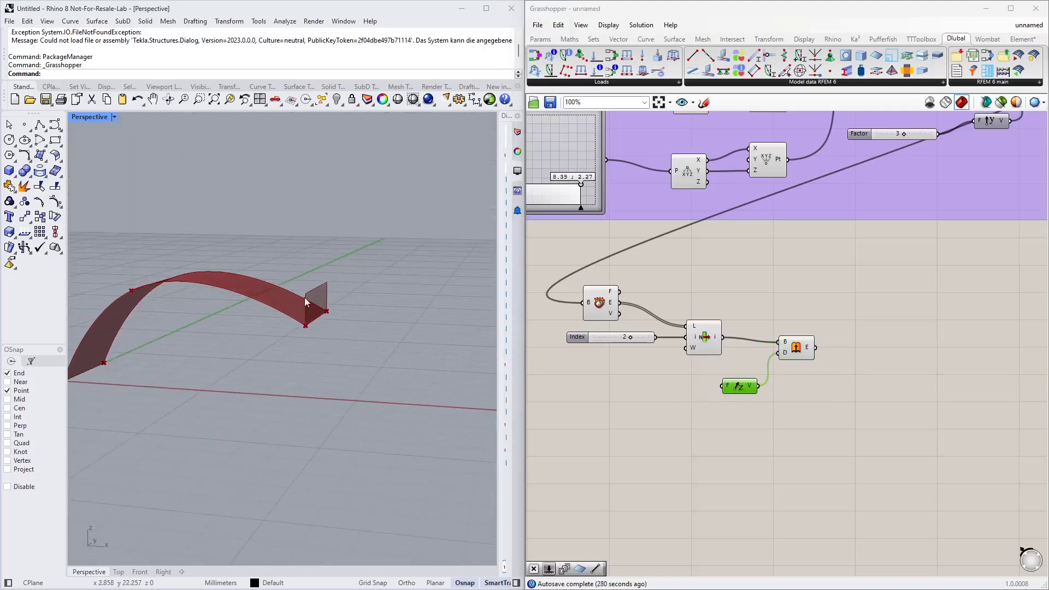
Multiply the last roof point's Y component by -1 with a Multiplication component and feed the result into the Unit Z factor.
scroll(802, 288, "down", 1)
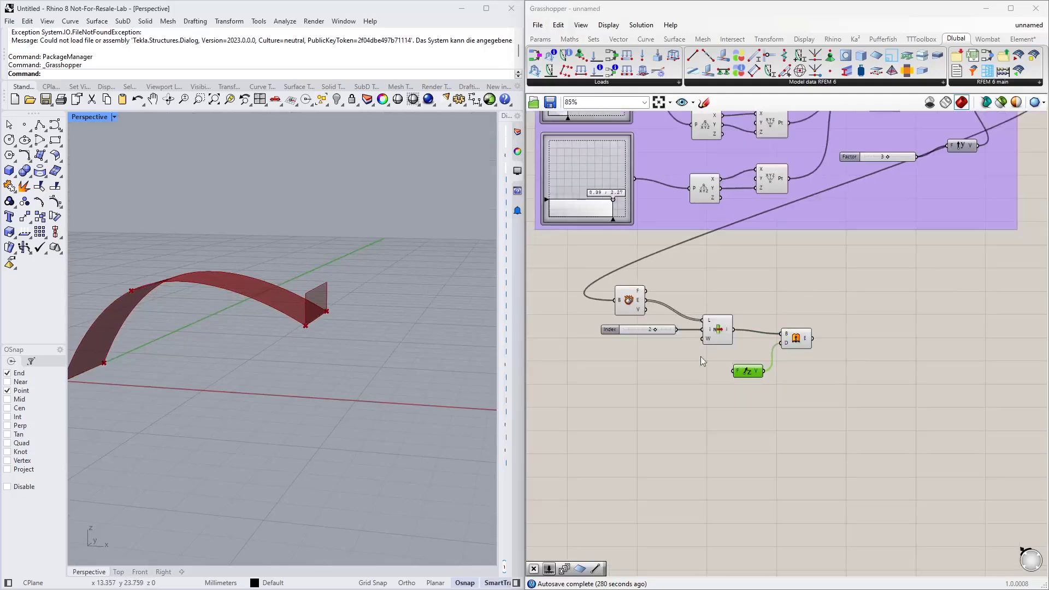
right_click_drag(768, 244, 773, 276)
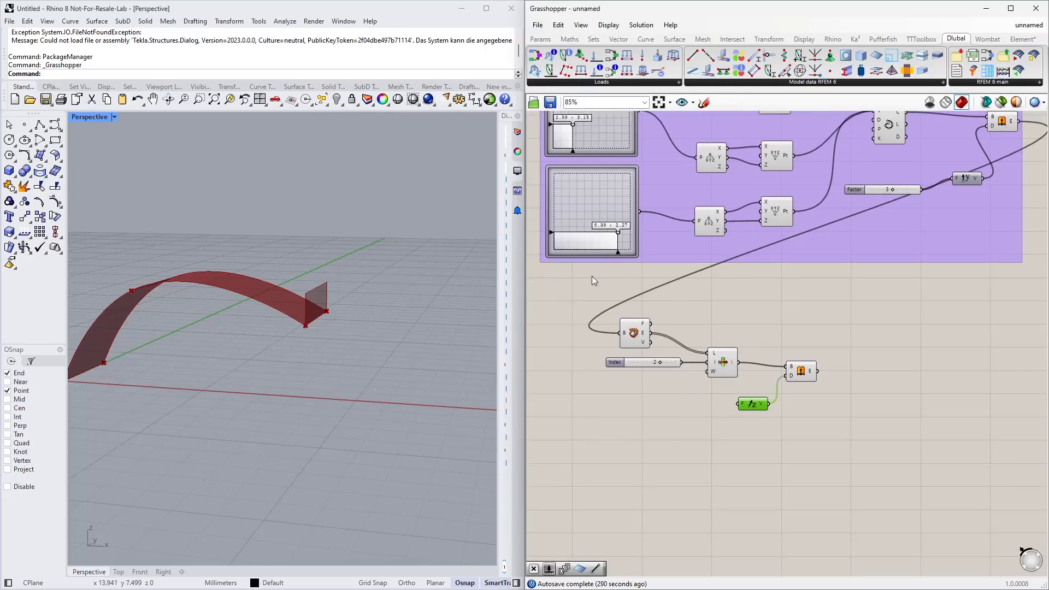
left_click(575, 197)
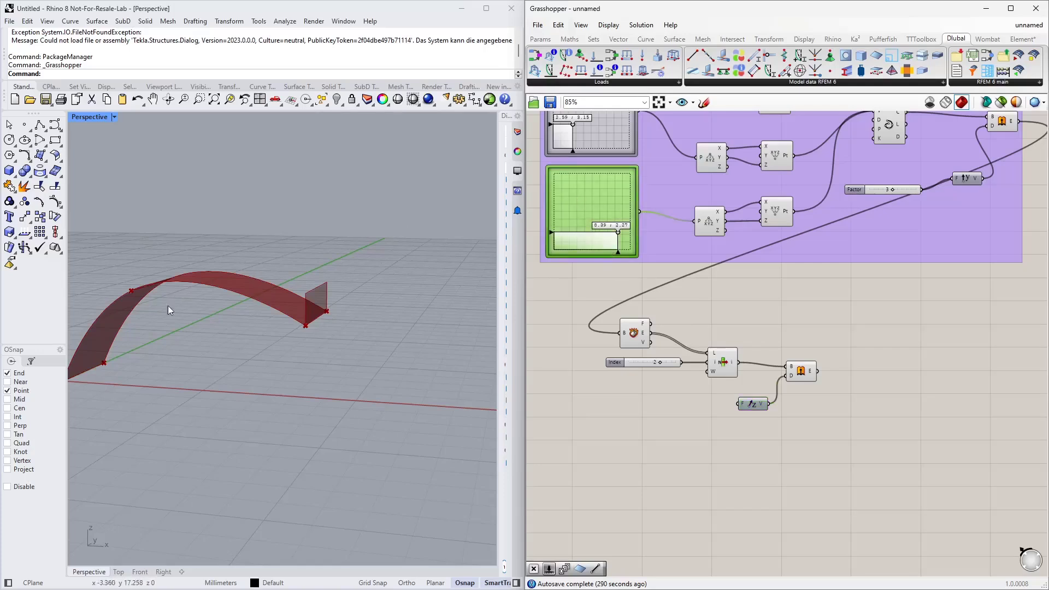
right_click_drag(168, 306, 101, 409)
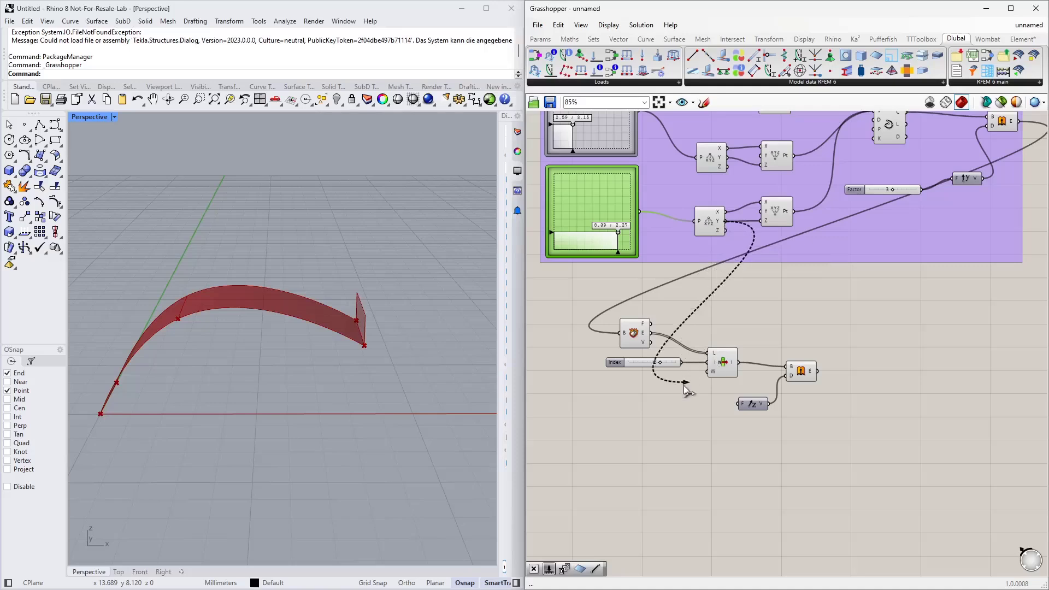
double_click(710, 441)
type("*")
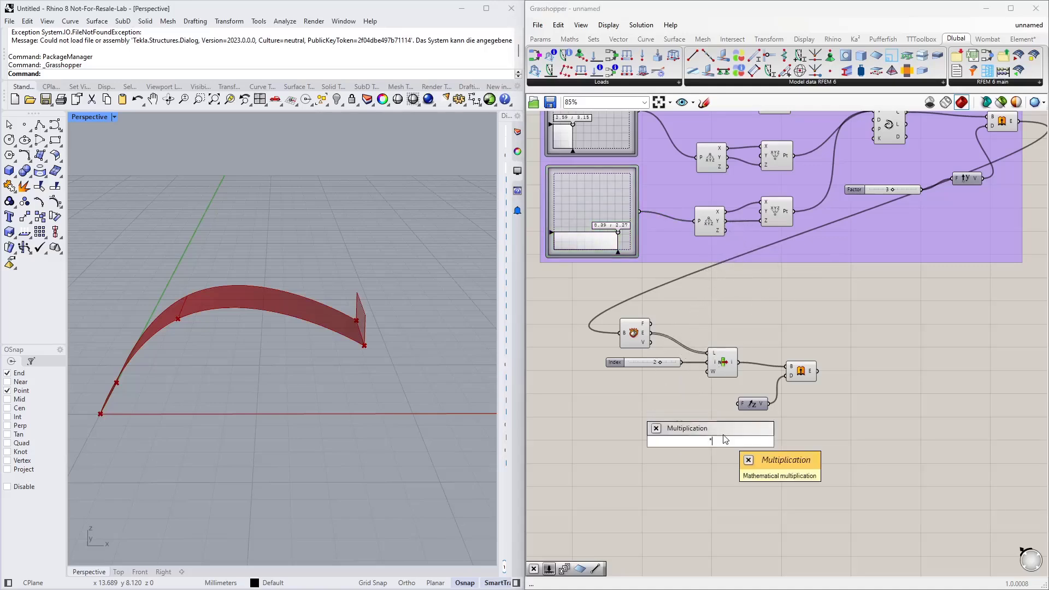
key("Return")
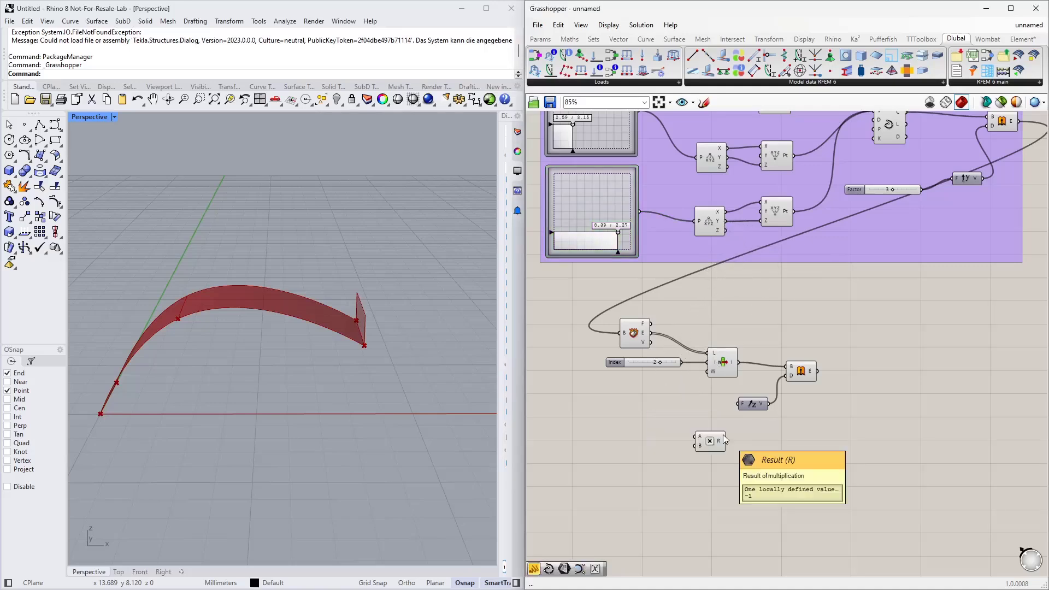
left_click_drag(727, 222, 741, 403)
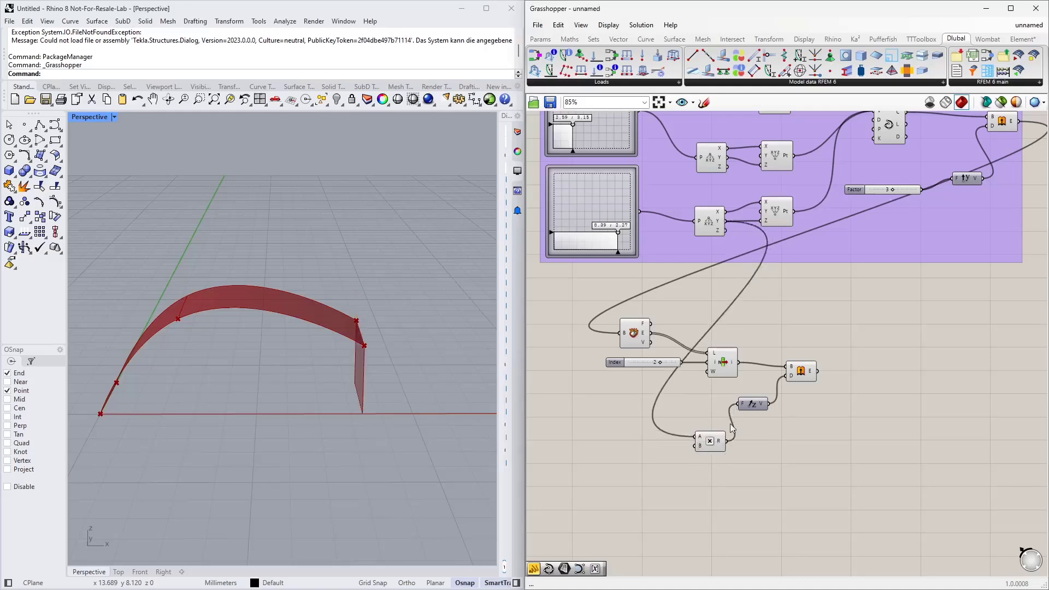
left_click_drag(710, 440, 699, 407)
Move the point of the lowest MD Slider to 8.97; 2.27 to shift the outer roof edge.
left_click(340, 425)
right_click_drag(340, 425, 265, 422)
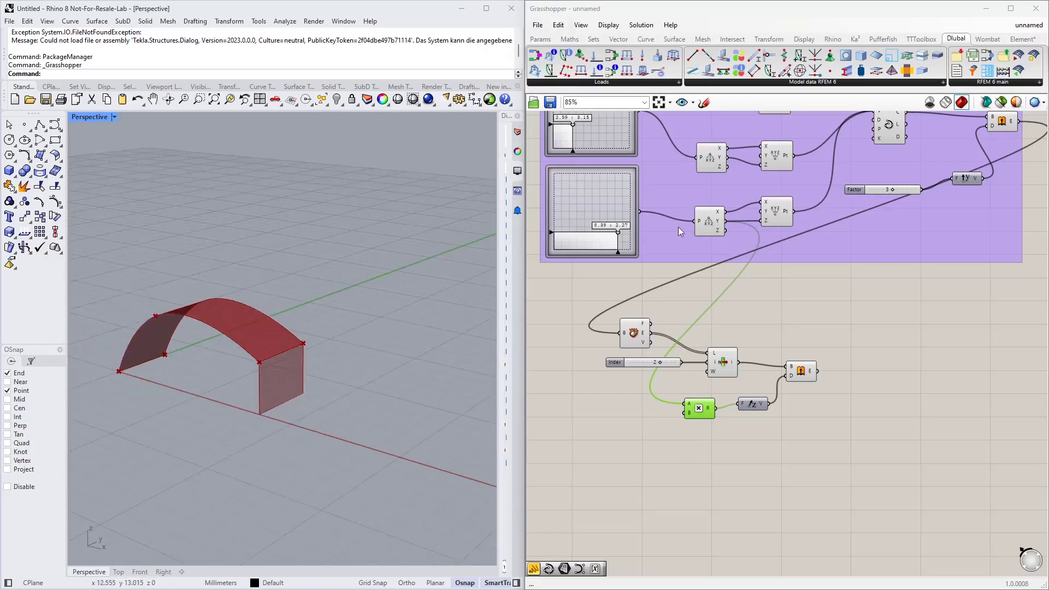
mouse_move(621, 230)
left_mouse_down()
mouse_move(612, 228)
mouse_move(622, 232)
left_mouse_up()
left_click(870, 309)
right_click_drag(869, 323, 811, 219)
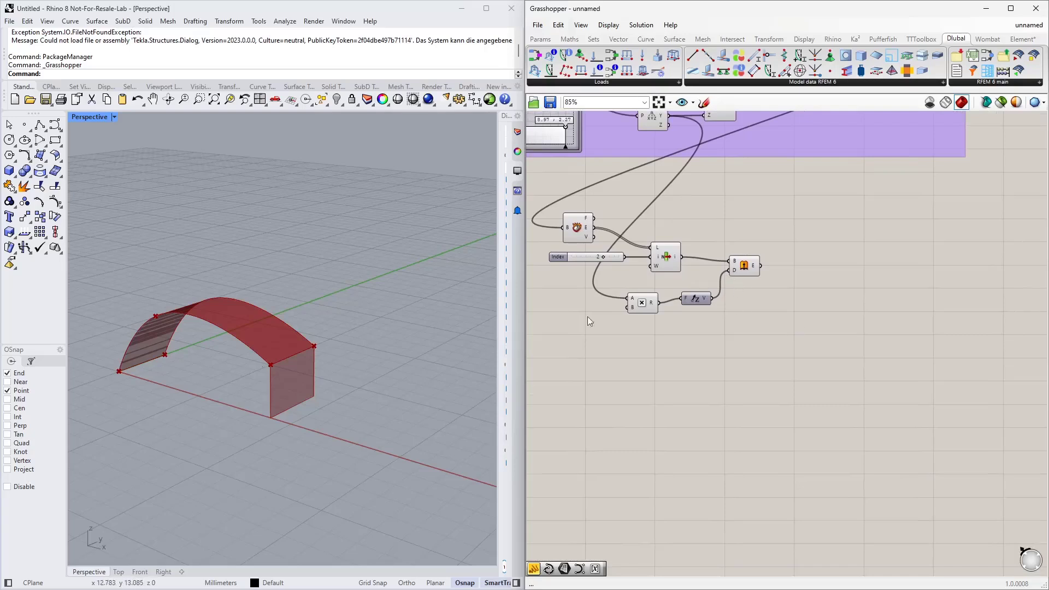
Add an Interpolate curve component in the free area below the wall extrusion.
right_click_drag(689, 358, 716, 334)
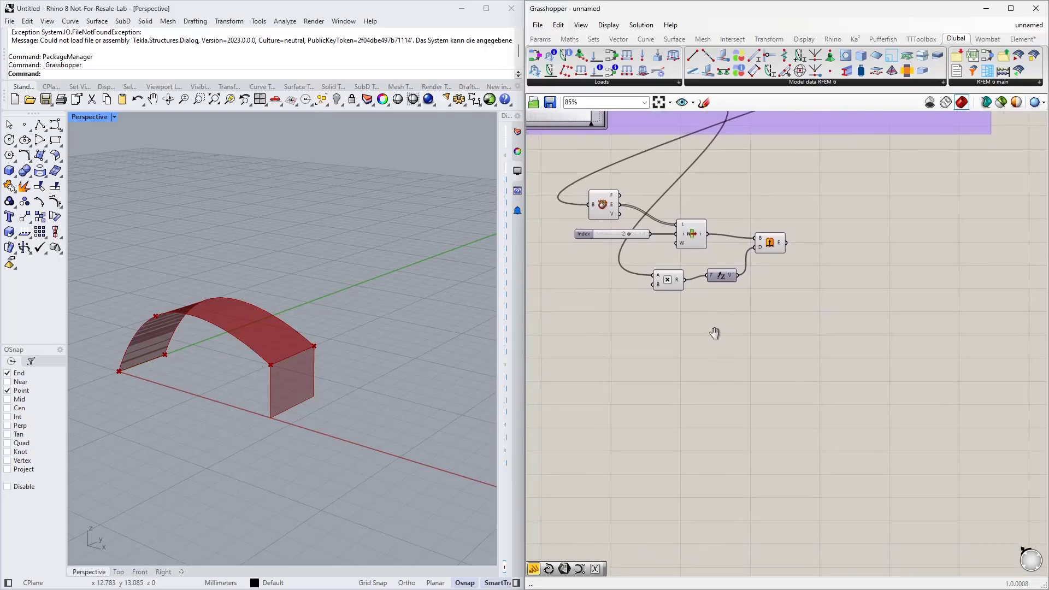
double_click(704, 323)
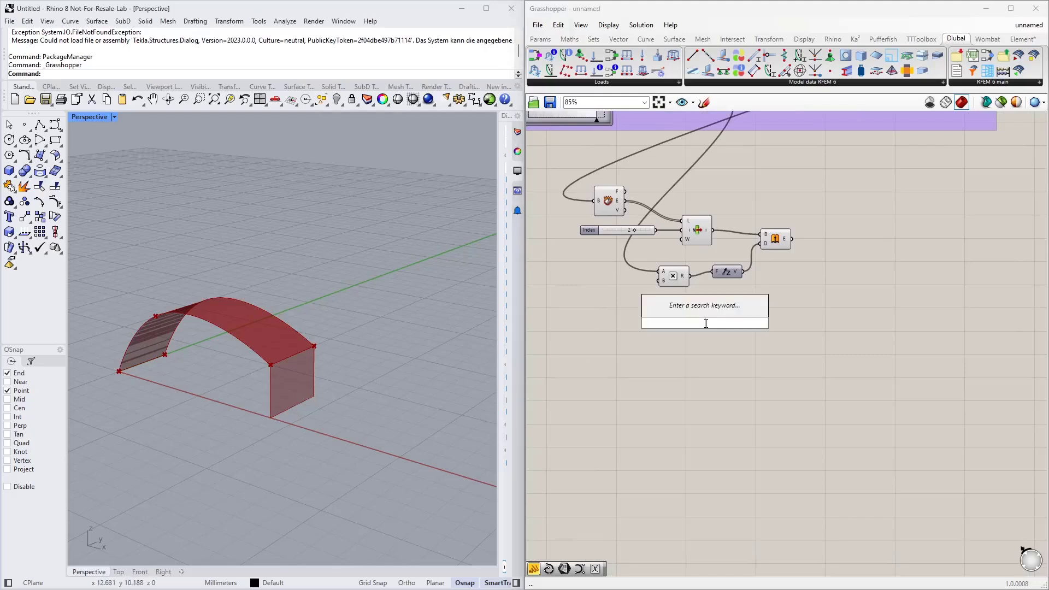
type("interpolate")
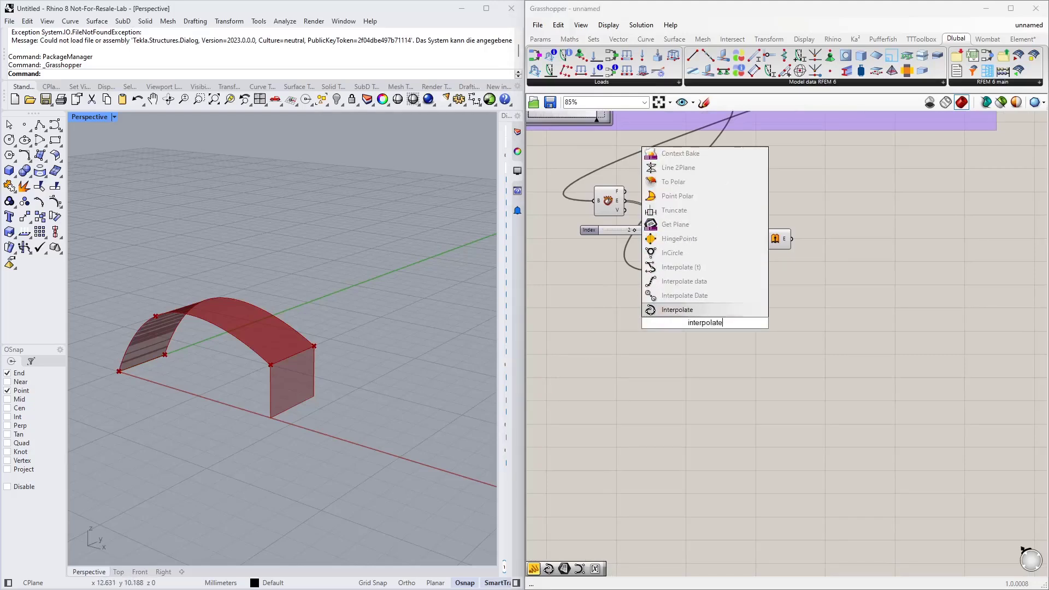
key("Return")
left_click_drag(706, 327, 776, 386)
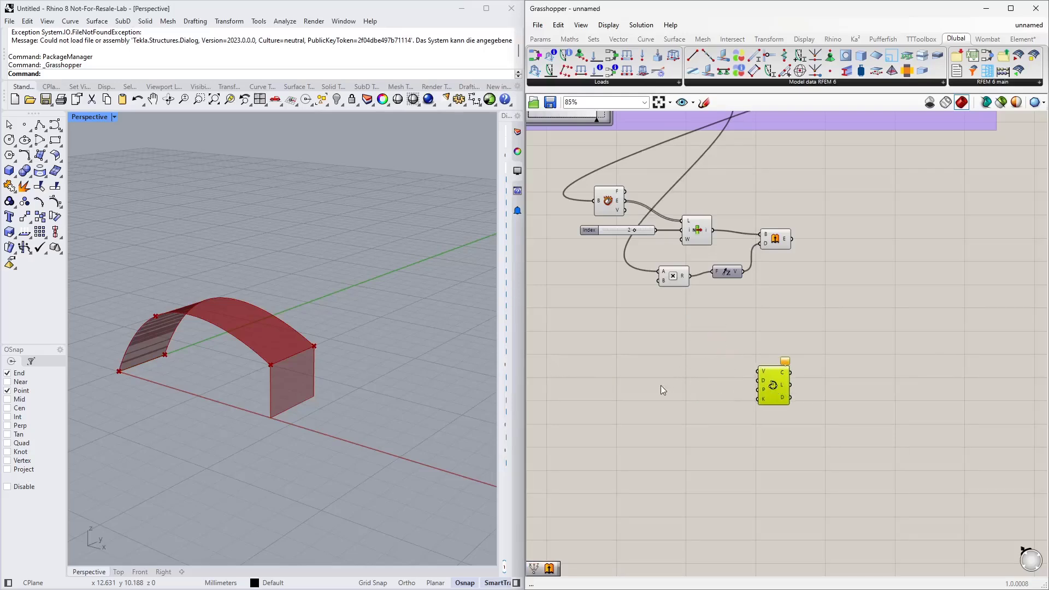
Add a Construct Point component beside the Interpolate component and place two copies of it below.
double_click(662, 389)
type("construct poi")
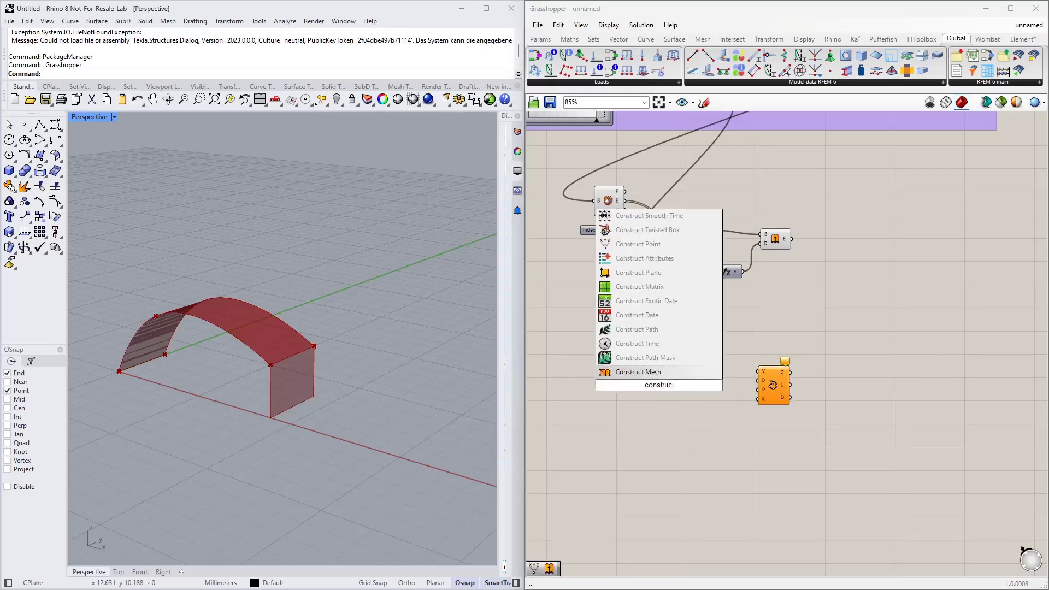
key("Return")
left_click(661, 389)
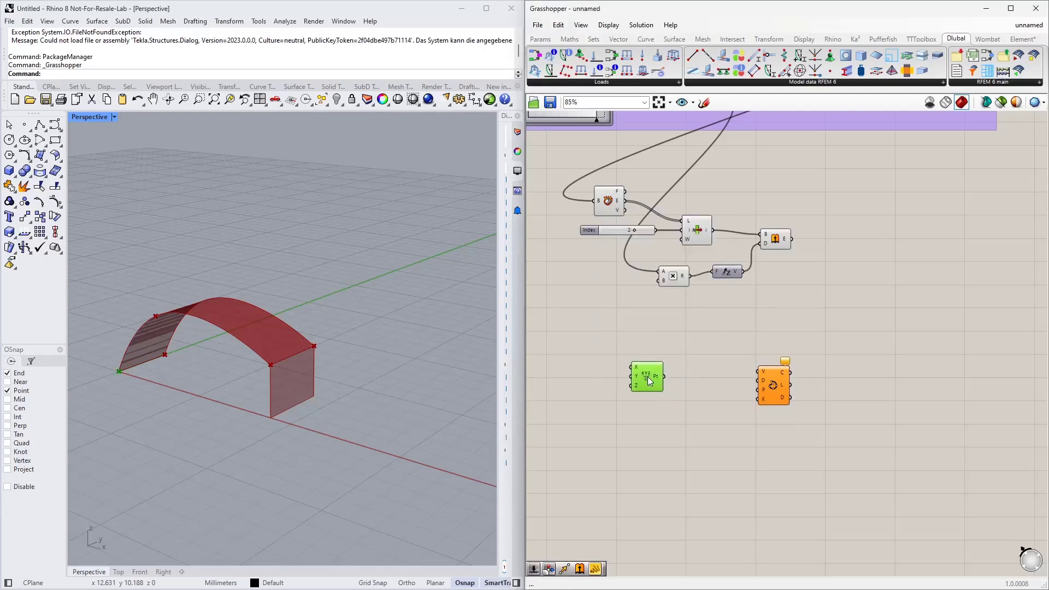
left_click_drag(658, 391, 656, 495)
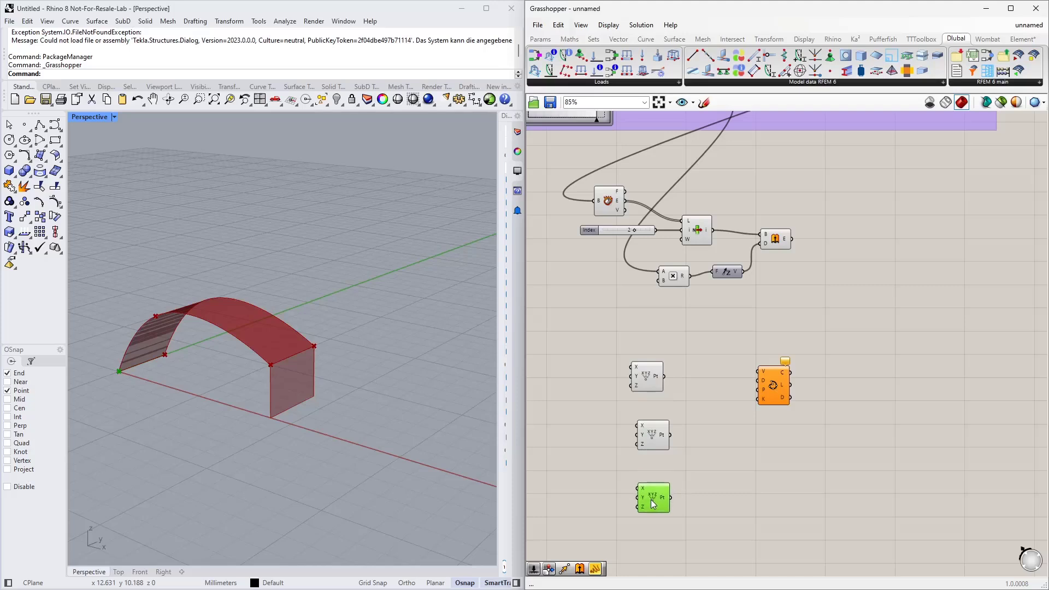
Align the three Construct Point components in one column and reposition the Interpolate component beside them.
left_click_drag(684, 528, 615, 355)
left_click(647, 361)
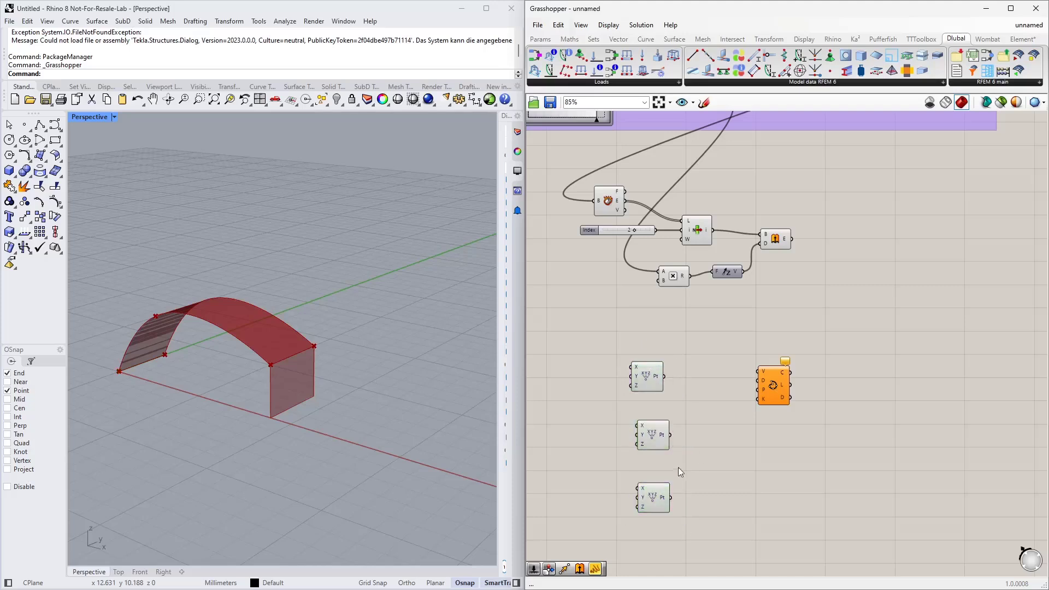
left_click_drag(692, 518, 622, 345)
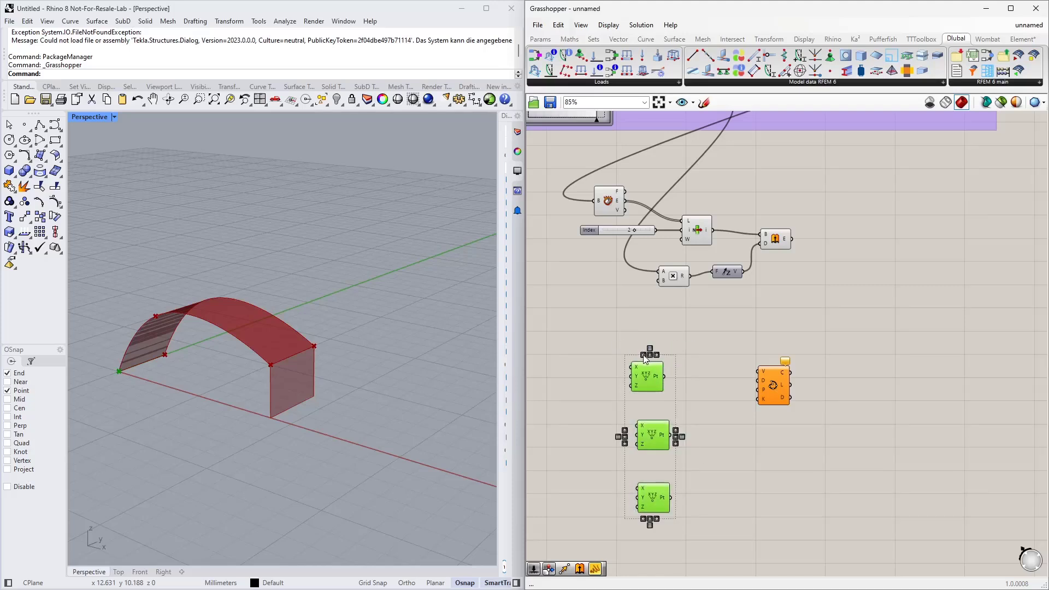
left_click(649, 355)
left_click_drag(787, 401, 783, 427)
left_click(714, 398)
Connect the X output of the last roof point's Deconstruct component to the X inputs of all three Construct Point components.
right_click_drag(580, 377, 634, 363)
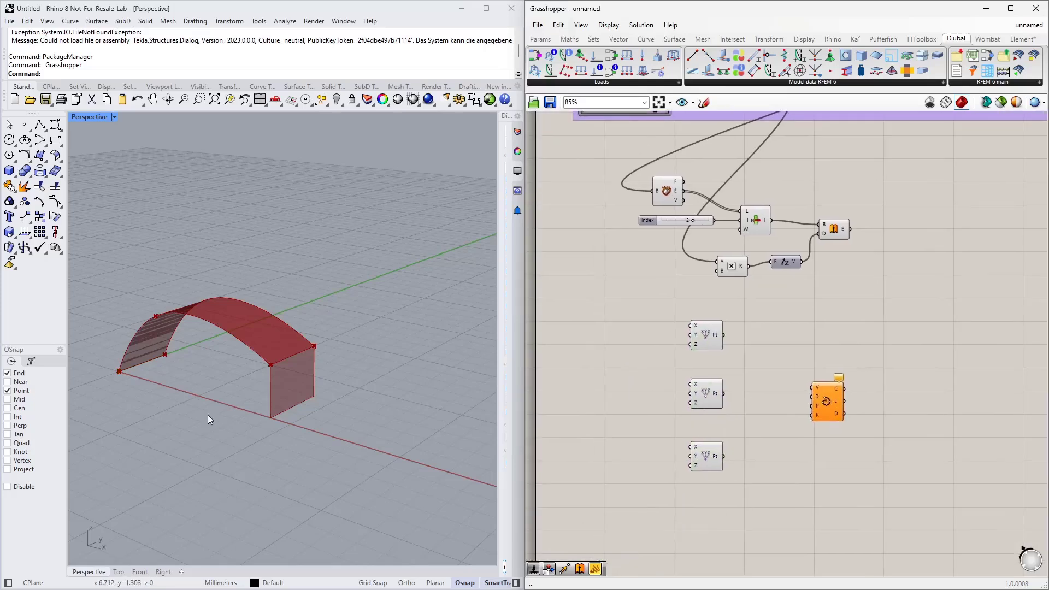
right_click_drag(207, 415, 99, 404)
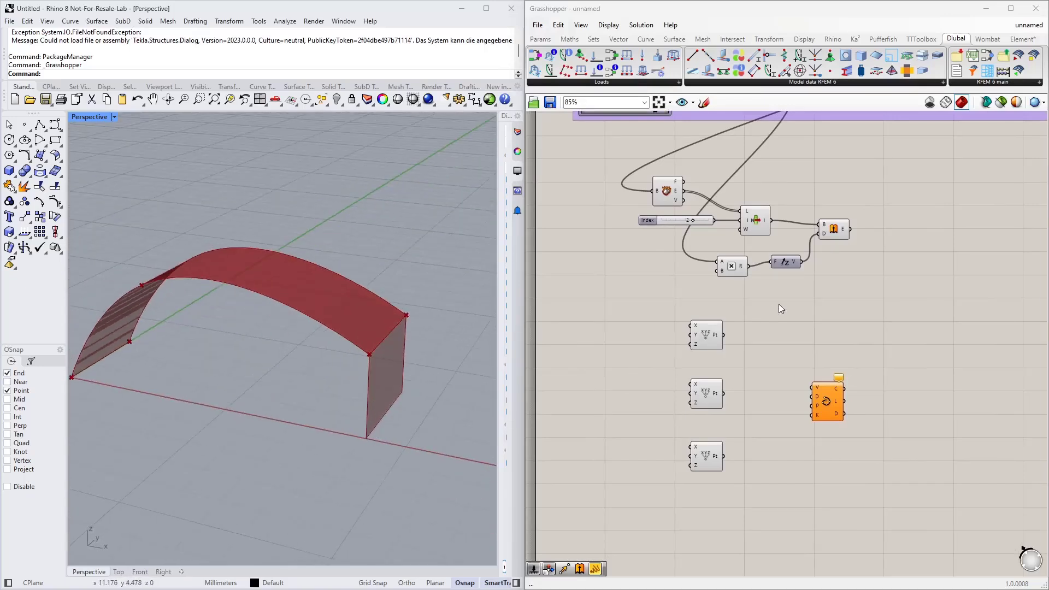
right_click_drag(779, 303, 746, 334)
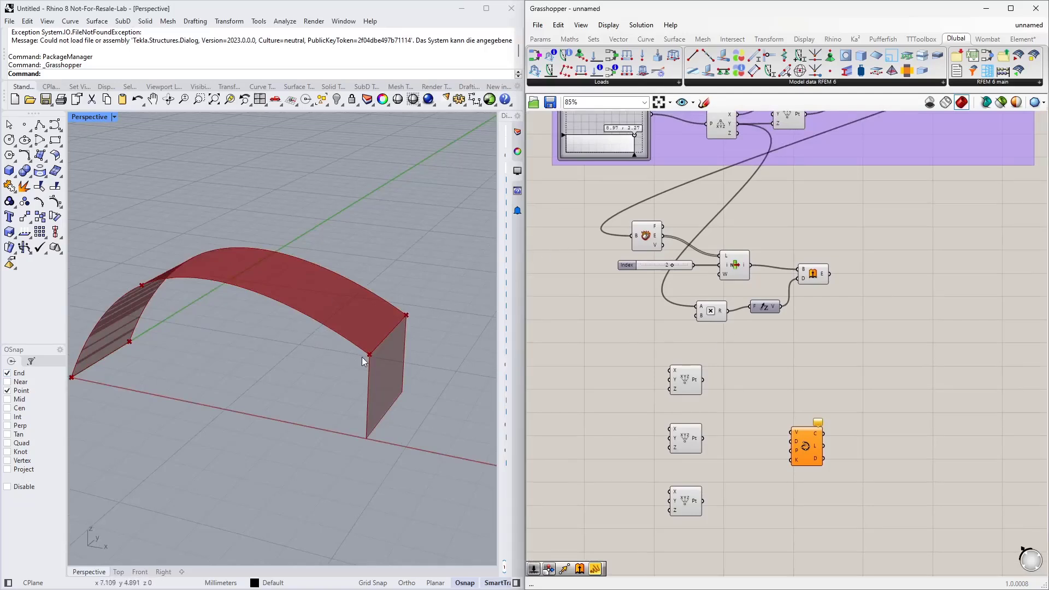
scroll(622, 333, "down", 2)
right_click_drag(618, 261, 647, 260)
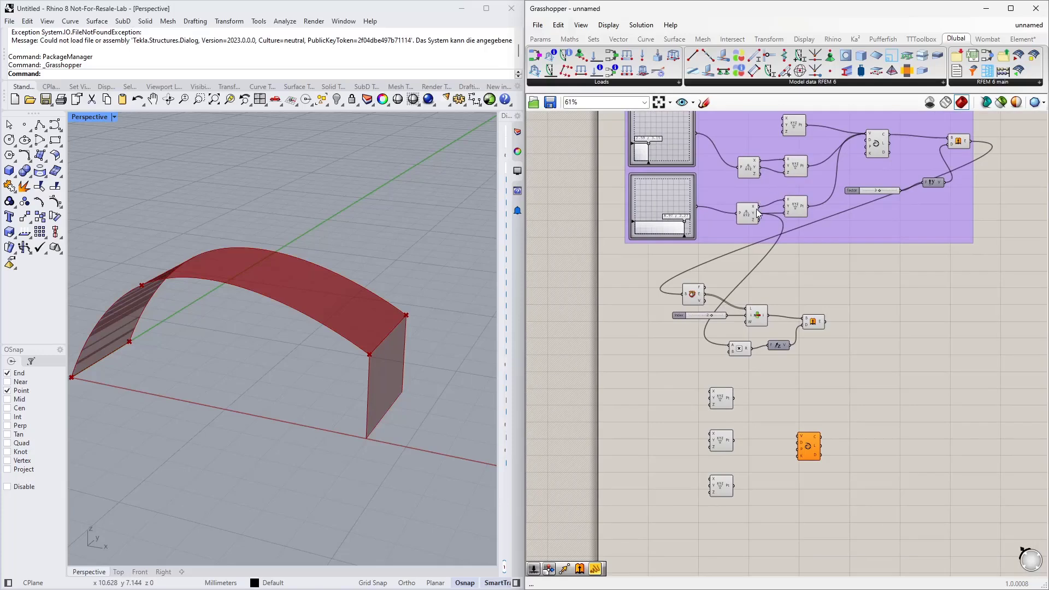
left_click_drag(759, 205, 710, 388)
left_click_drag(759, 205, 711, 434)
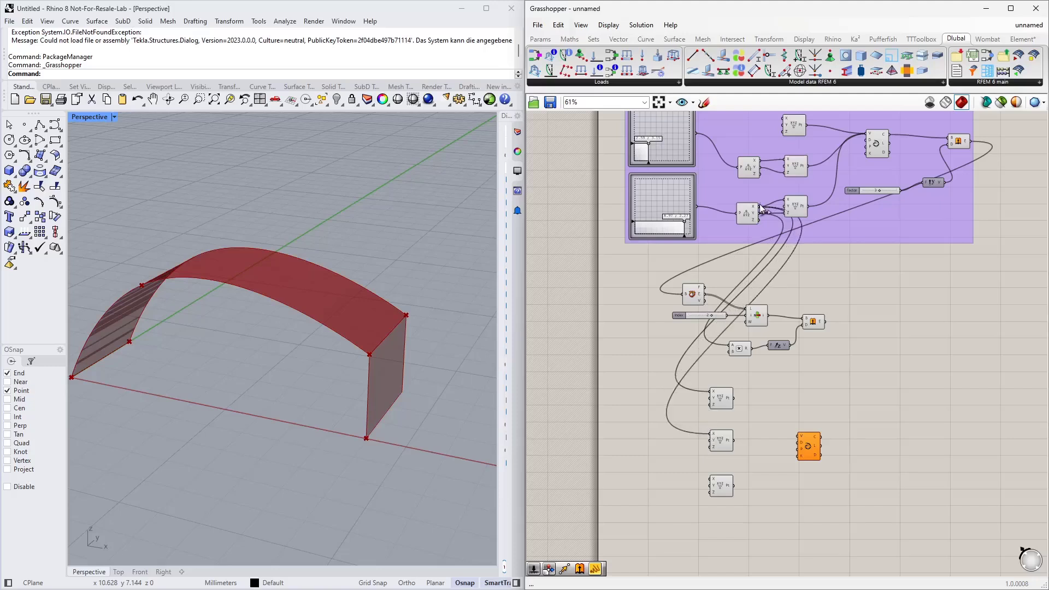
left_click_drag(758, 206, 711, 476)
right_click_drag(711, 477, 717, 423)
Create a number slider from 0 to 2 beside the first Construct Point component.
right_click_drag(398, 391, 353, 391)
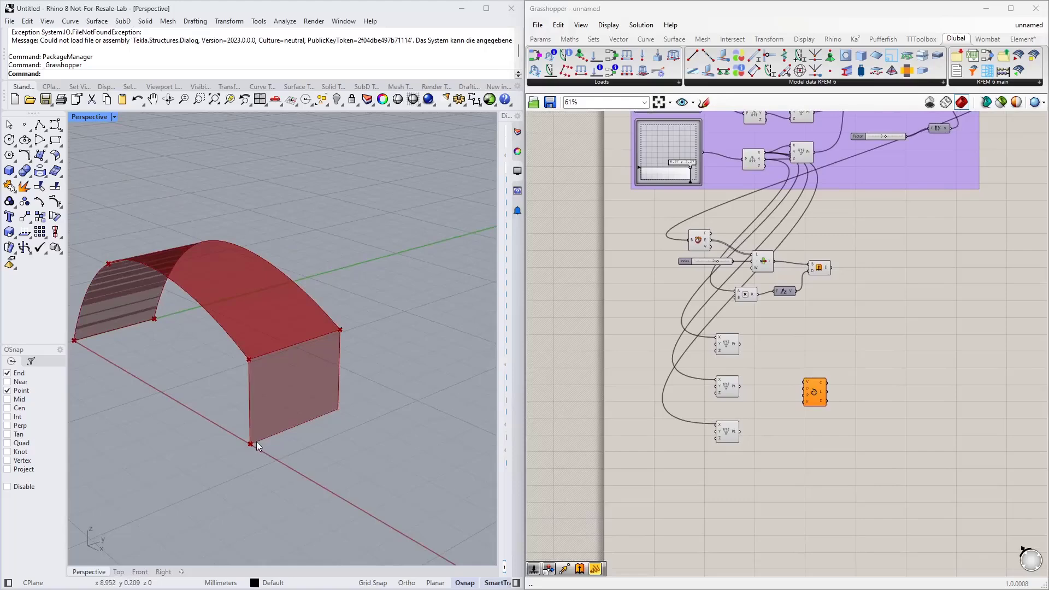
scroll(699, 369, "up", 3)
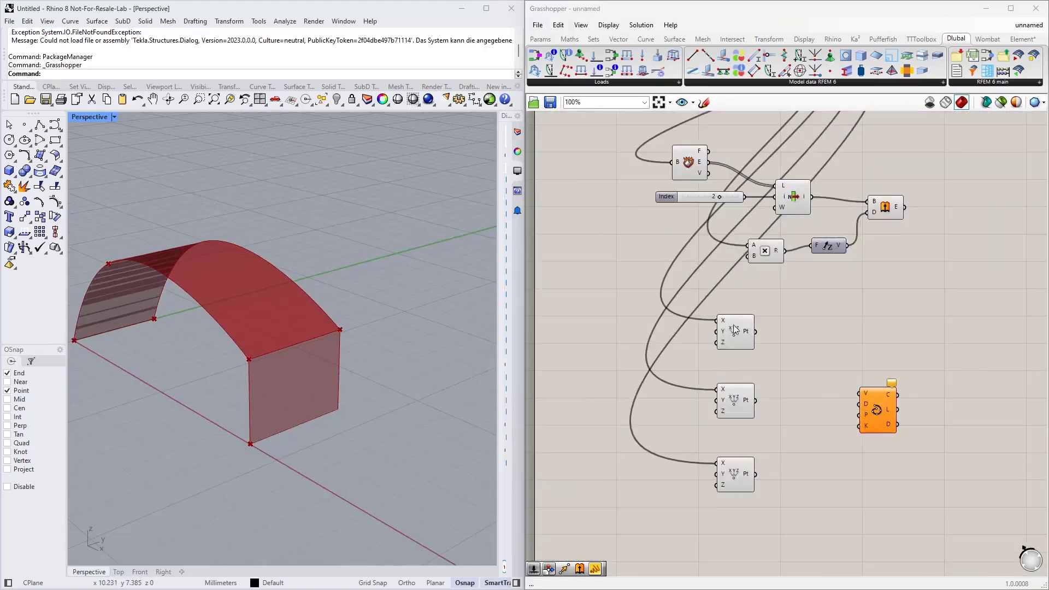
left_click(732, 334)
scroll(257, 436, "up", 4)
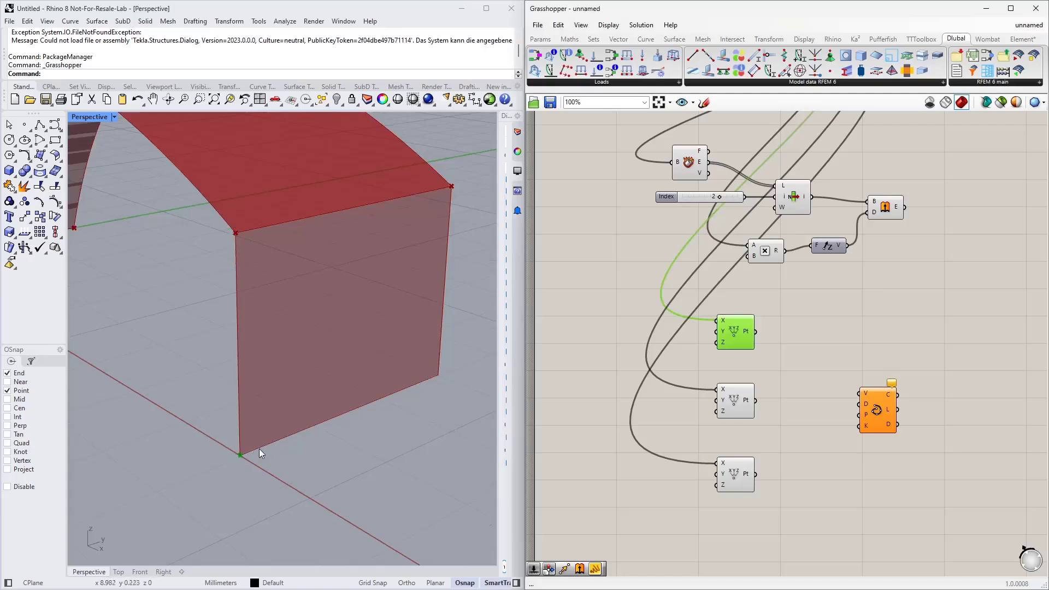
double_click(566, 326)
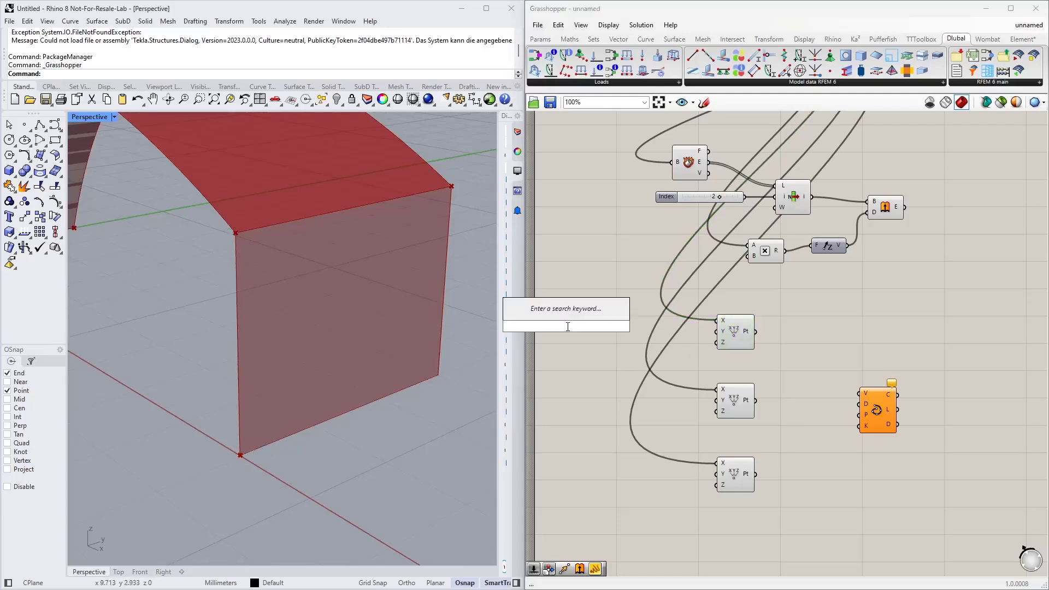
type("0<2")
key("Return")
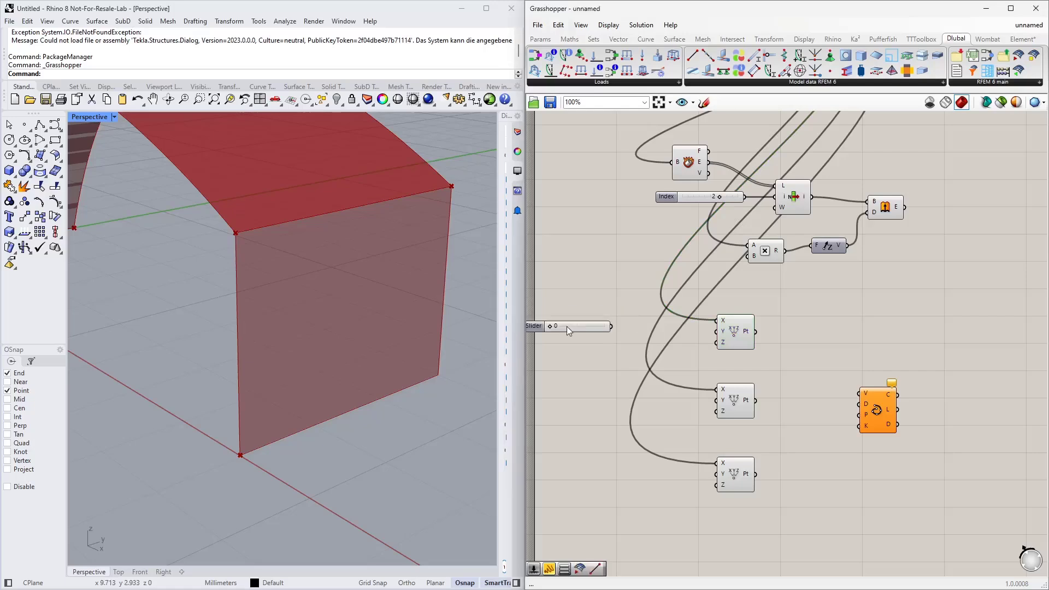
Change the new slider to floating point, set it to 0.289 and connect it to the first Construct Point's Y input.
scroll(566, 326, "up", 2)
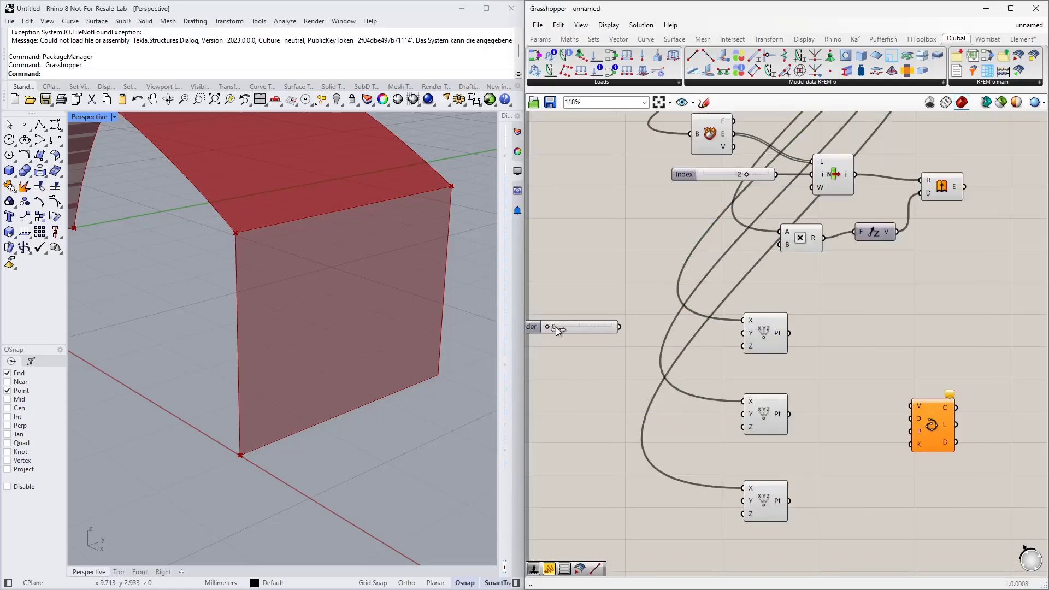
right_click(591, 329)
mouse_move(641, 361)
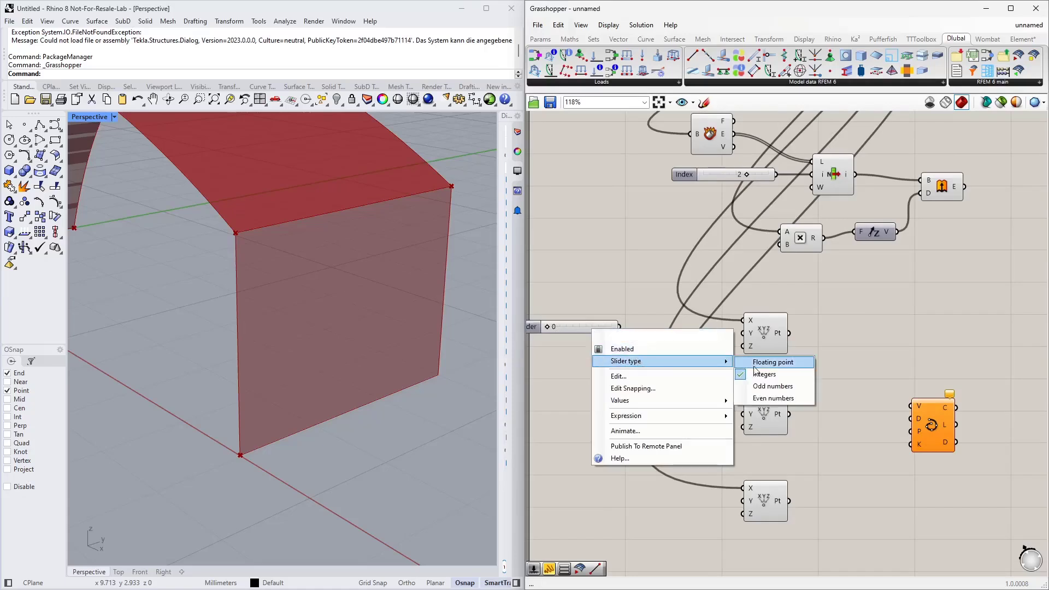
left_click(765, 362)
left_click_drag(577, 324, 743, 333)
scroll(697, 350, "down", 2)
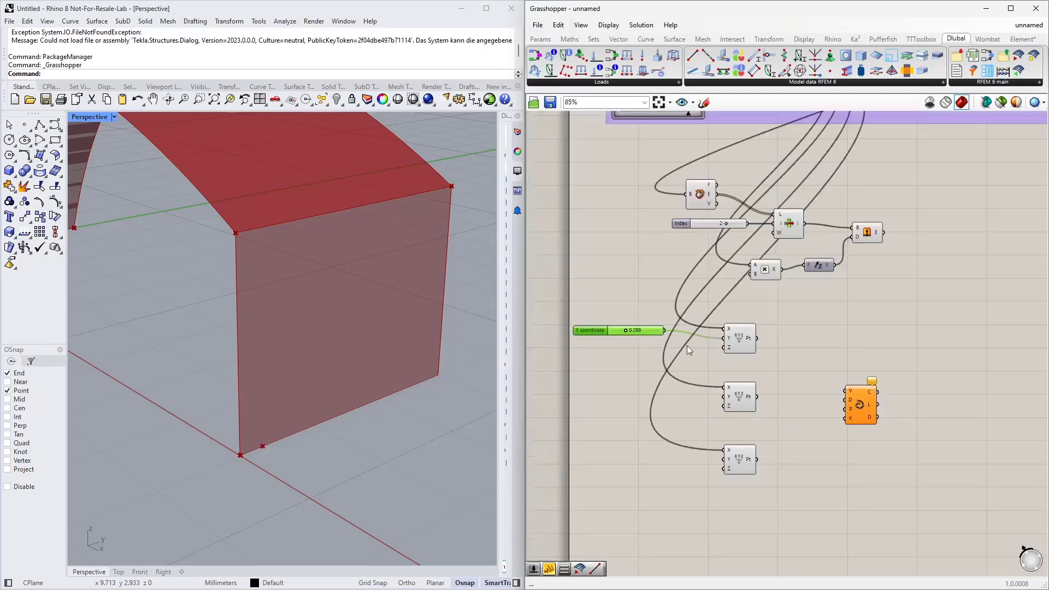
scroll(687, 345, "up", 1)
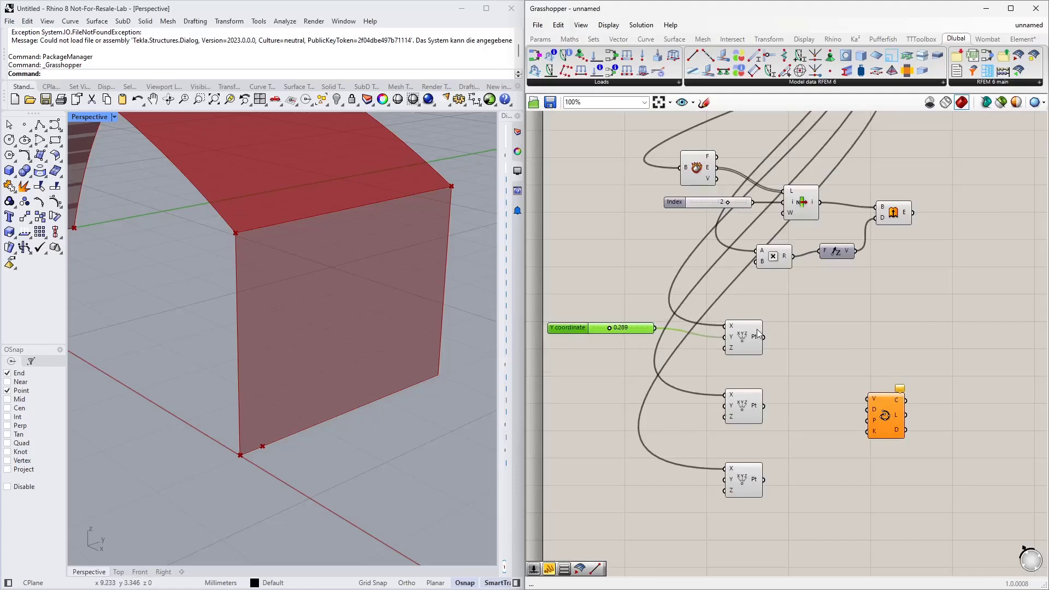
left_click(746, 344)
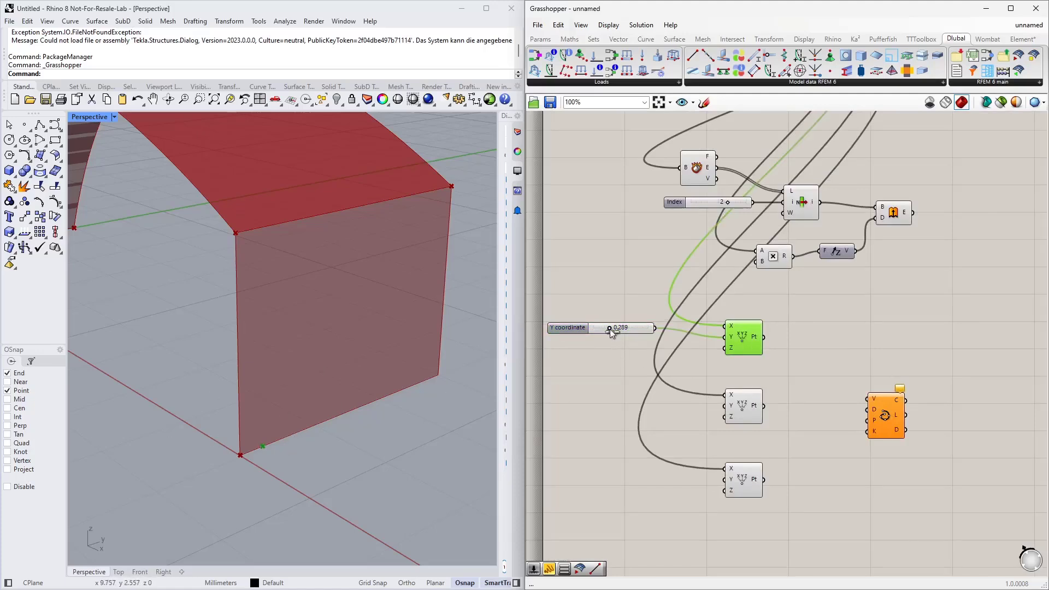
Set the Y coordinate slider to 0.279 and line it up with the first Construct Point's Y input.
left_click_drag(604, 331, 607, 330)
right_click_drag(585, 377, 636, 277)
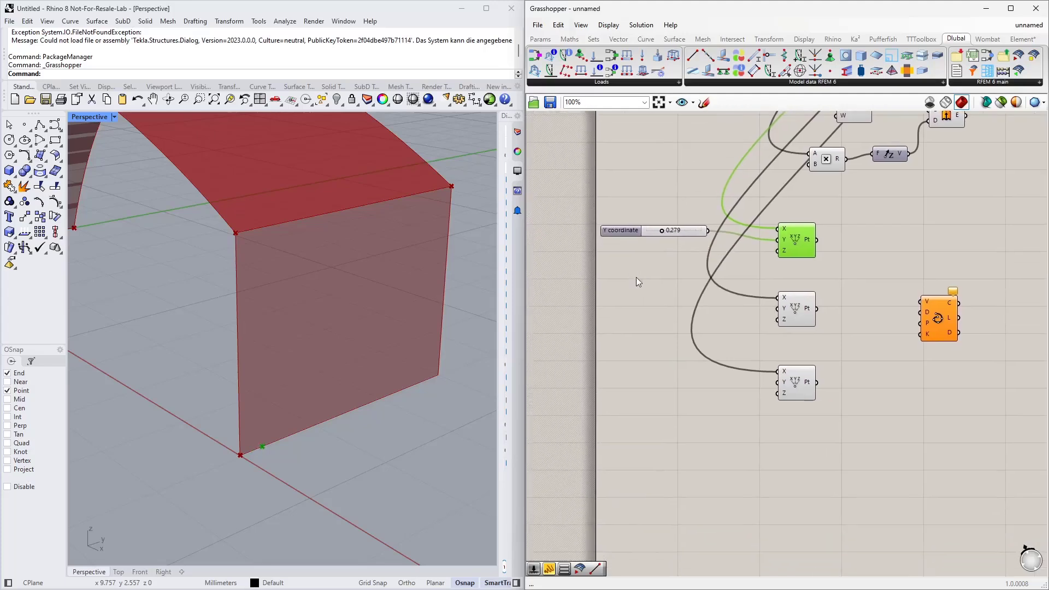
left_click(629, 230)
left_click(625, 240)
left_click(675, 313)
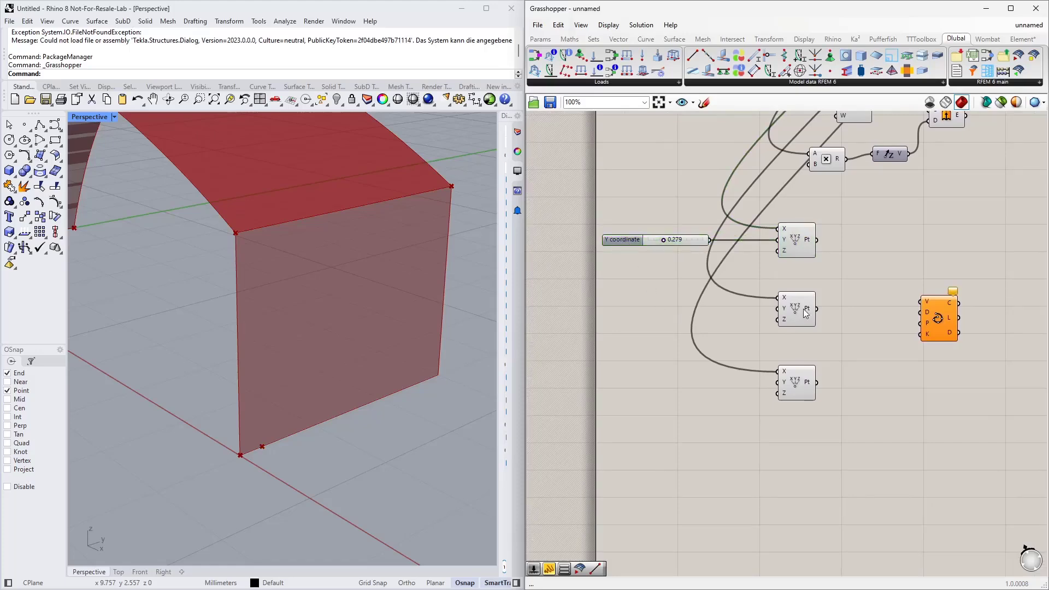
Add a Division component with a divisor of 2 and connect the roof extrusion's Factor slider to its A input.
right_click_drag(845, 256, 755, 335)
scroll(685, 417, "down", 1)
scroll(804, 360, "down", 2)
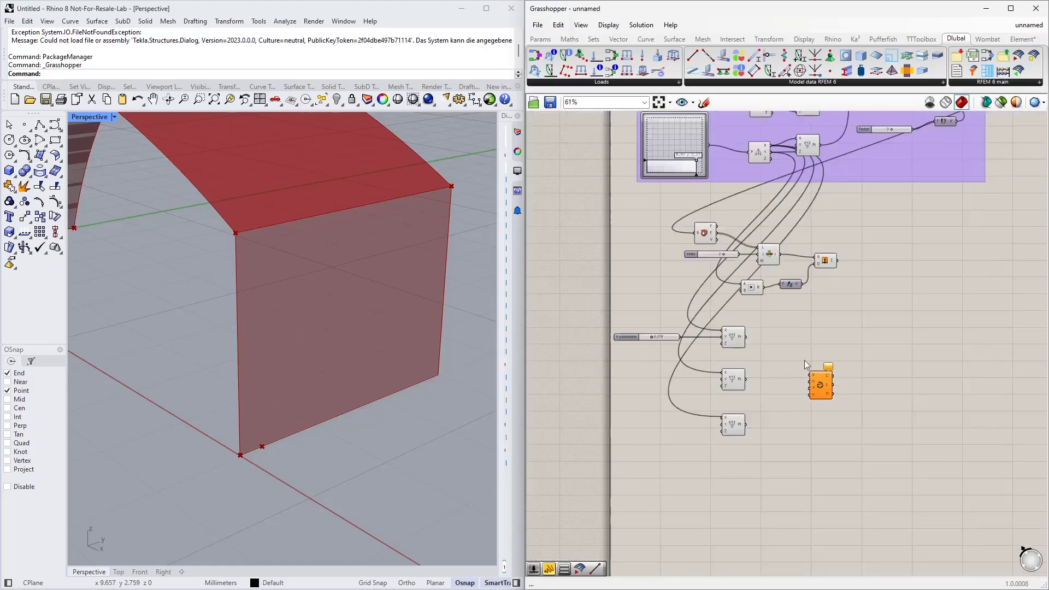
right_click_drag(854, 267, 806, 381)
scroll(838, 306, "up", 2)
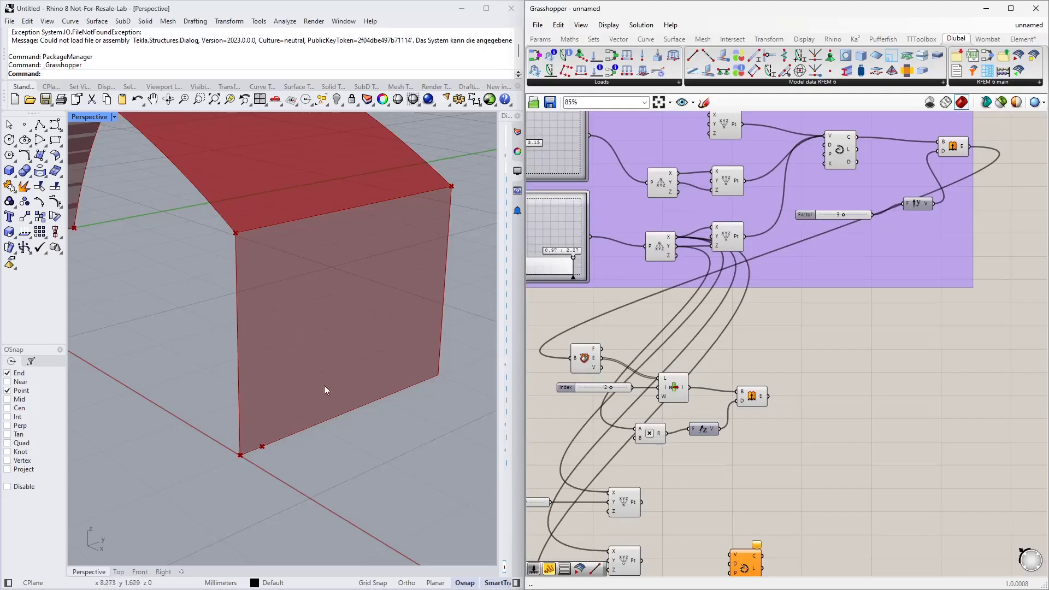
double_click(812, 326)
type("div")
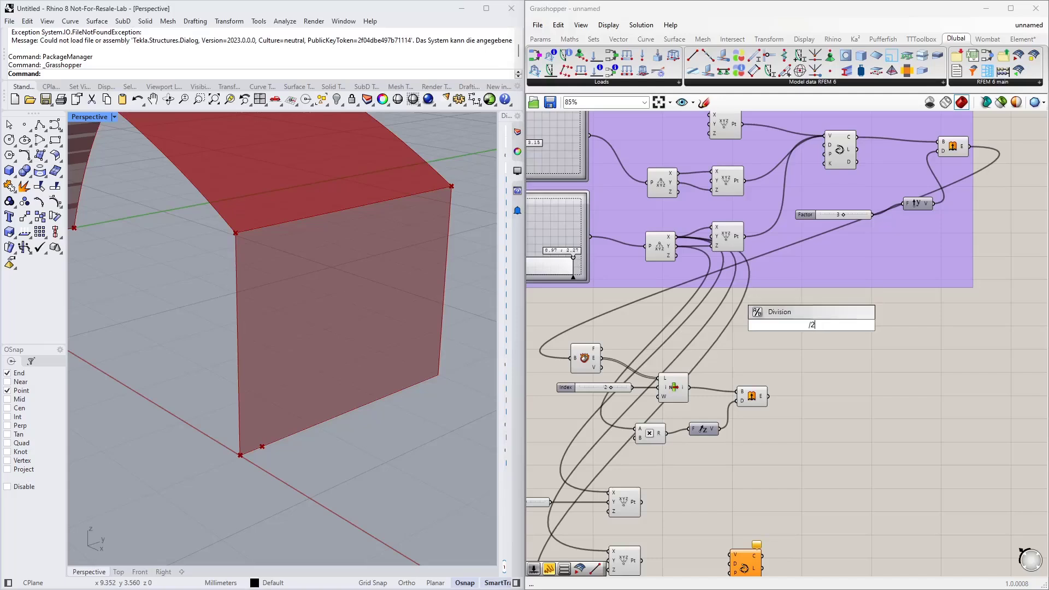
key("Return")
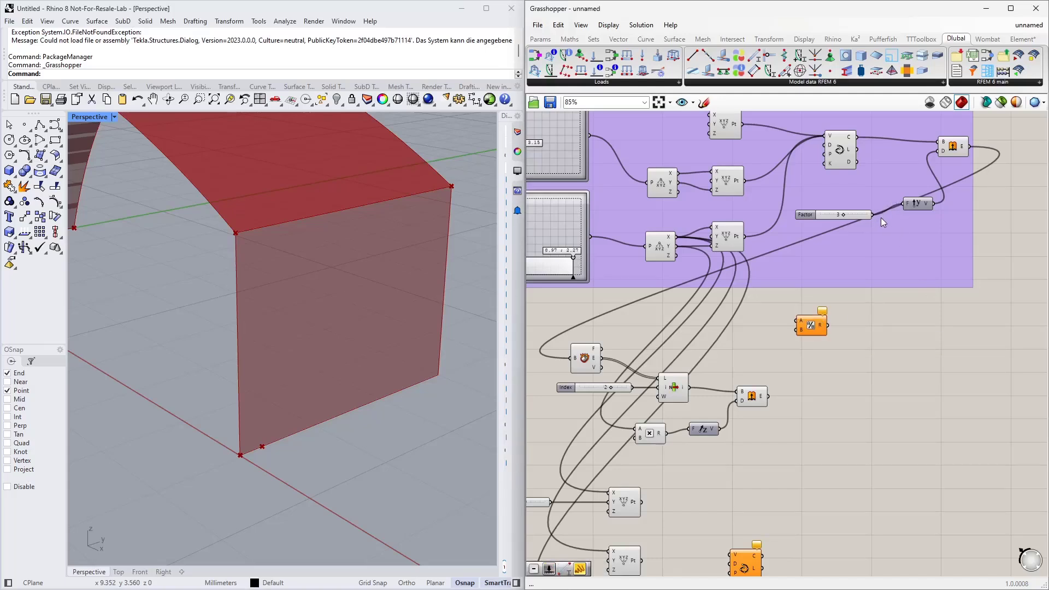
left_click_drag(875, 215, 799, 322)
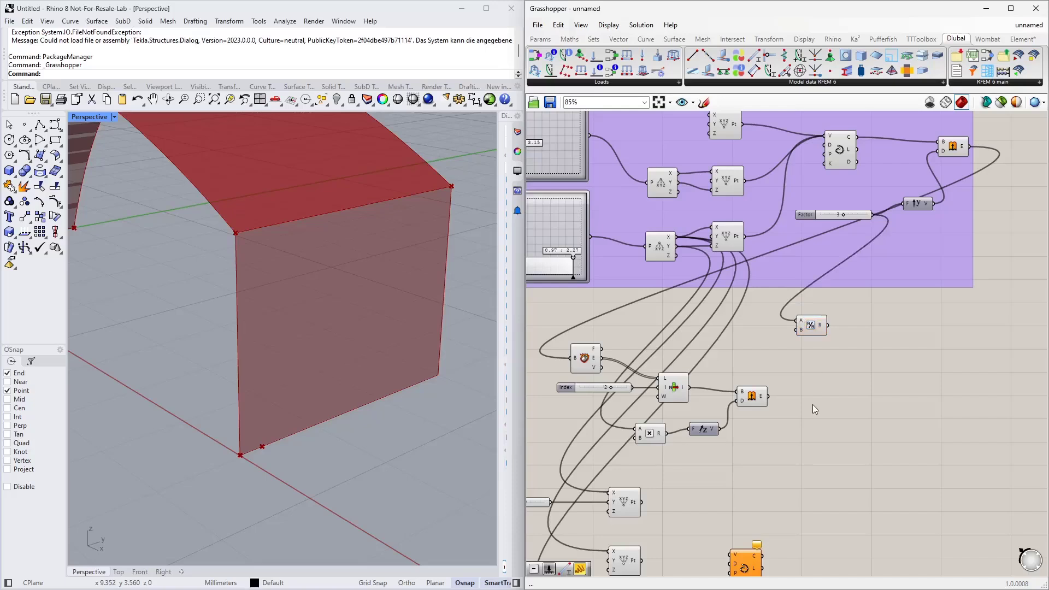
Move the Division component beside the second Construct Point and connect its result to that point's Y input.
right_click_drag(812, 405, 868, 280)
left_click_drag(868, 207, 664, 436)
right_click_drag(533, 497, 606, 424)
Create a number slider from 1 to 4, connect it to the second Construct Point's Z input and set it to 2.
double_click(602, 388)
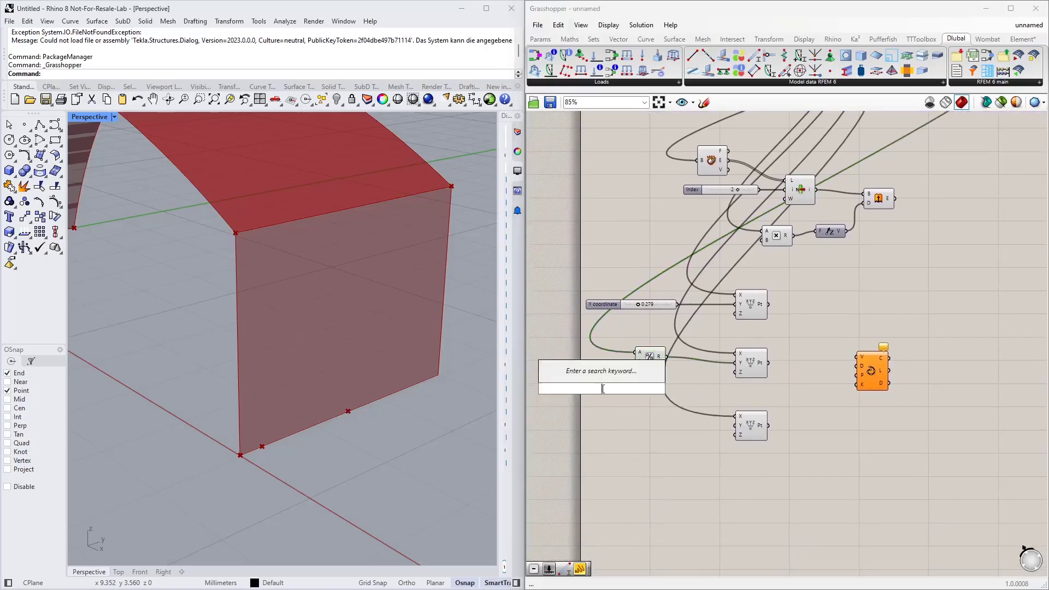
type("1<")
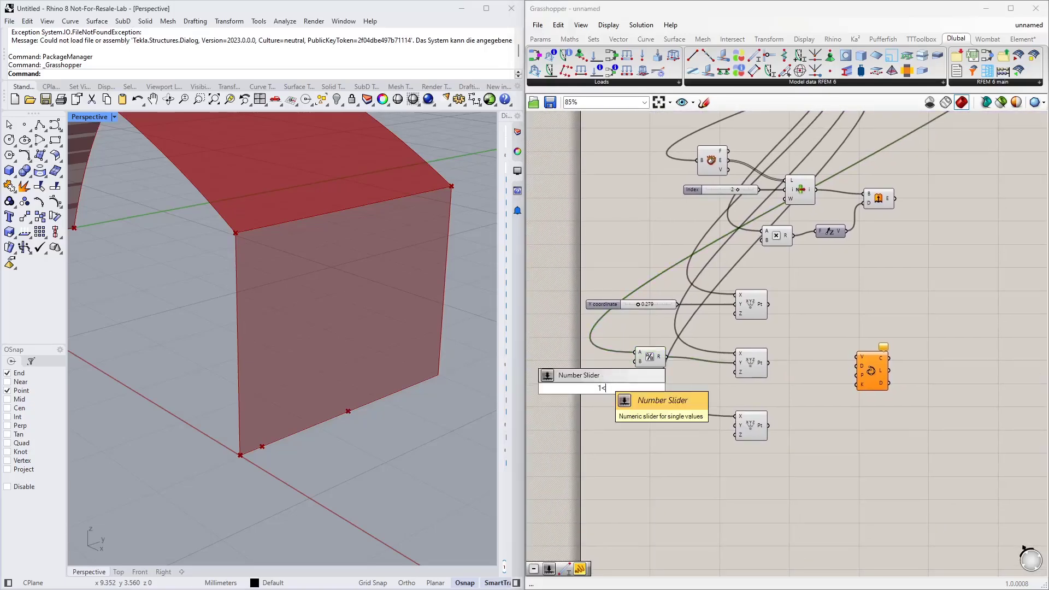
type("4")
key("Return")
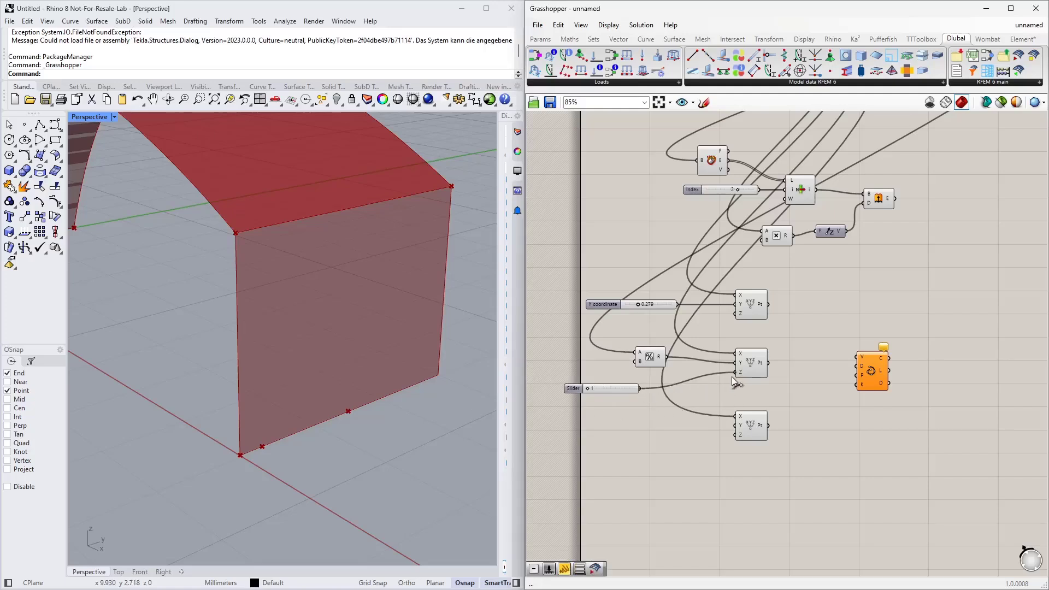
left_click_drag(732, 376, 734, 373)
left_click_drag(605, 389, 621, 389)
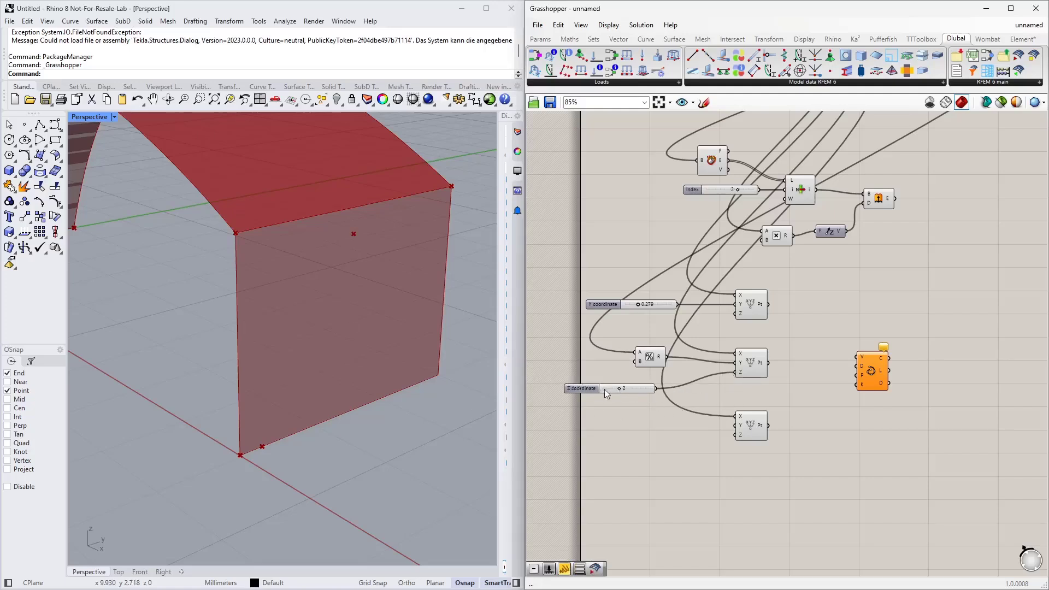
Change the Z coordinate slider to floating point, set it to 1.788 and place it just below the Division component.
right_click(593, 389)
mouse_move(648, 424)
left_click(747, 422)
left_click_drag(641, 390, 647, 382)
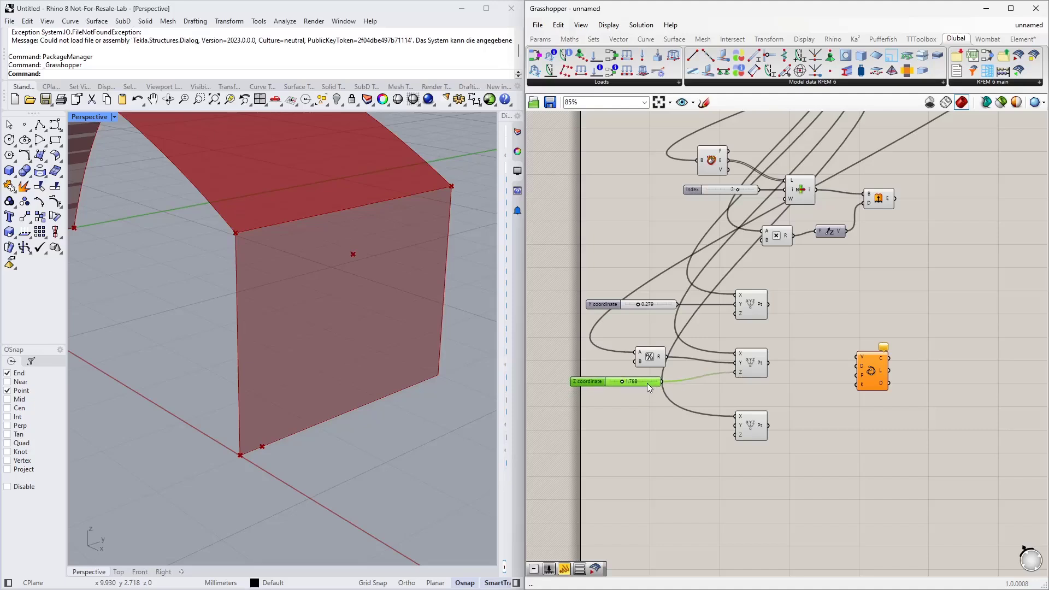
Add a Subtraction component with the roof's Factor slider as its A input and place it beside the third Construct Point.
right_click_drag(730, 378, 713, 320)
right_click_drag(423, 393, 393, 402)
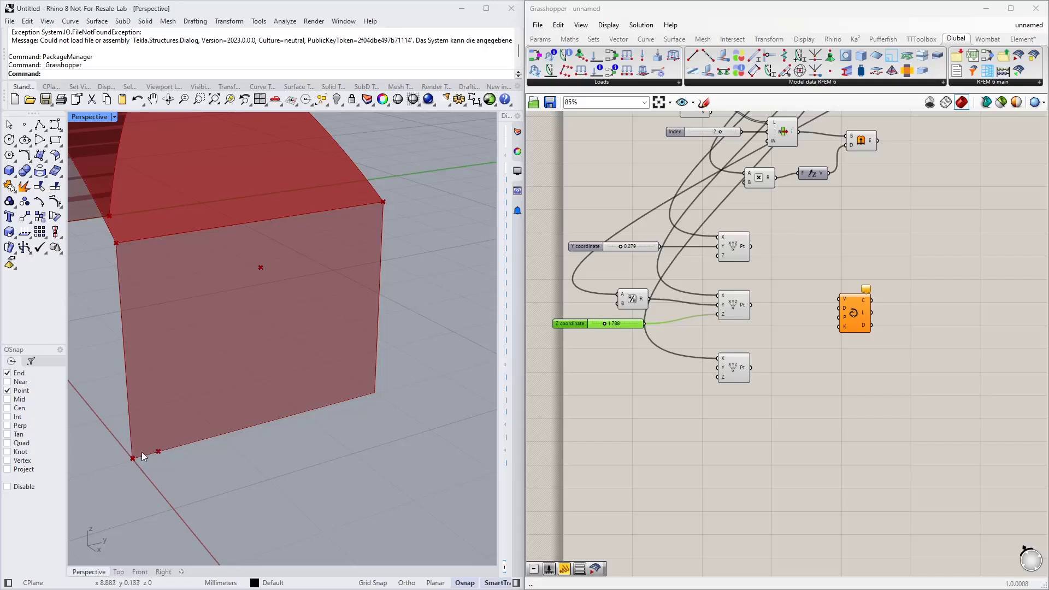
right_click_drag(828, 267, 798, 358)
right_click_drag(926, 258, 863, 350)
double_click(863, 351)
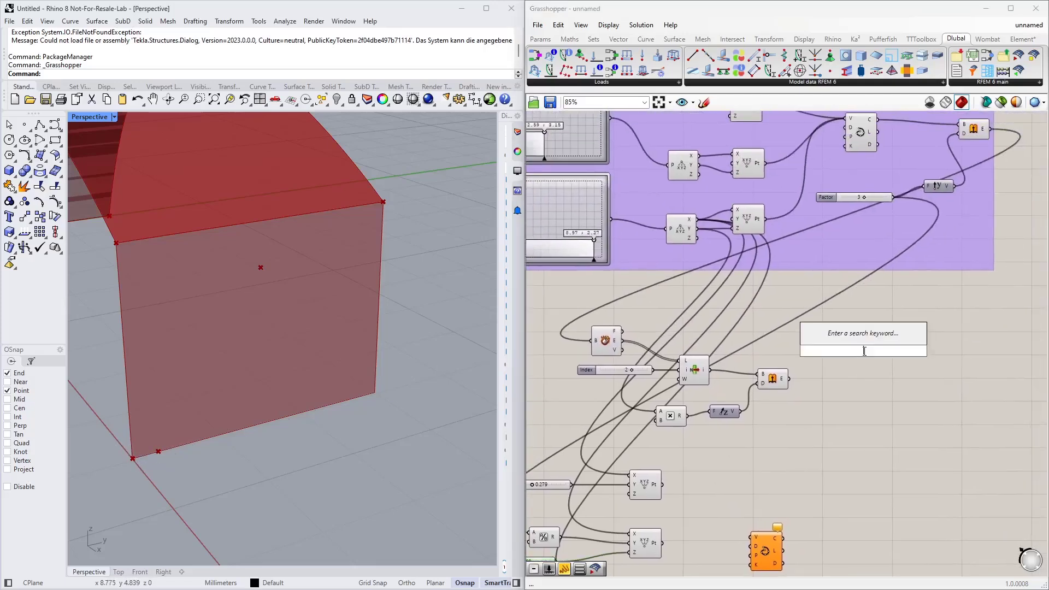
type("-")
key("Return")
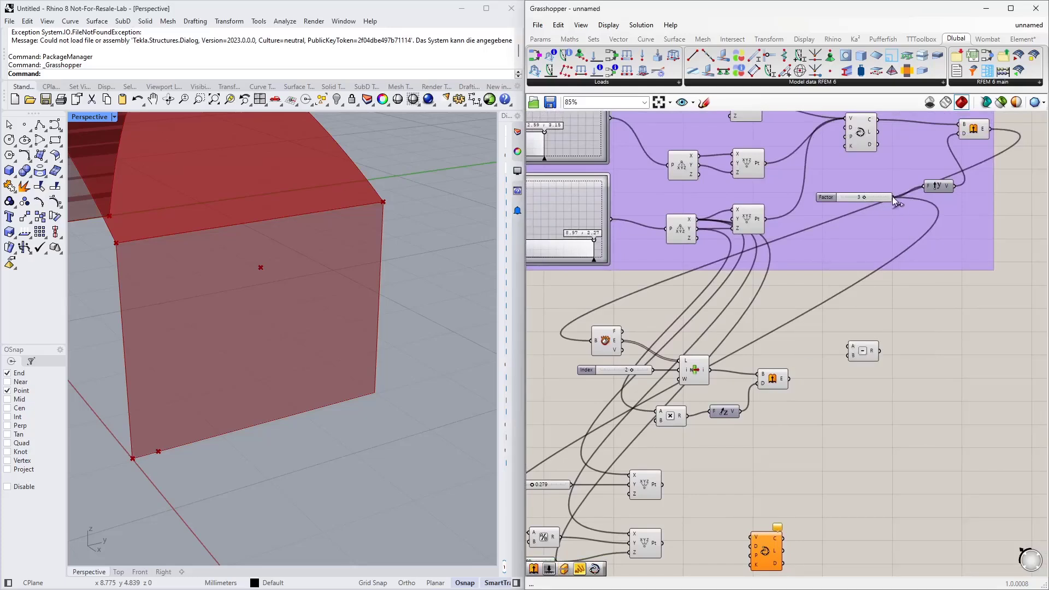
left_click_drag(892, 196, 849, 346)
right_click_drag(851, 401, 955, 225)
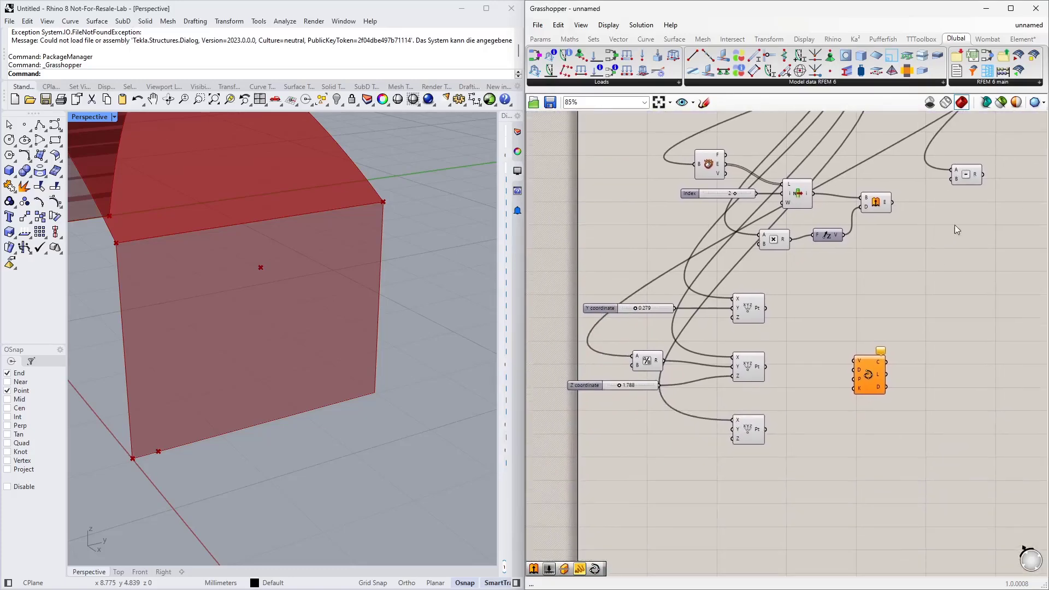
left_click_drag(961, 169, 656, 431)
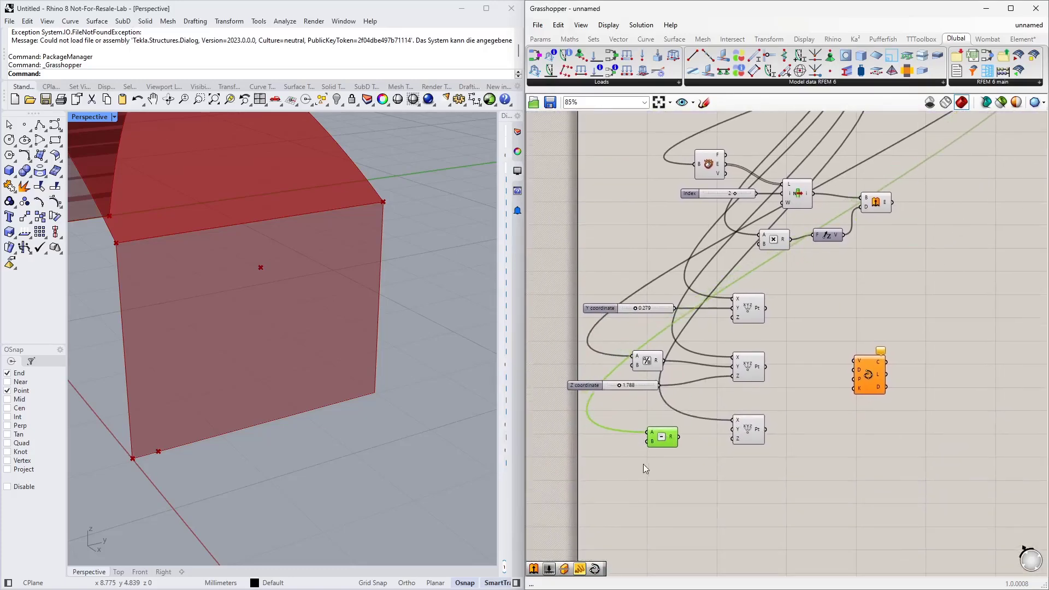
Connect the Y coordinate slider to the Subtraction component's B input.
right_click_drag(627, 424, 678, 387)
scroll(678, 386, "up", 3)
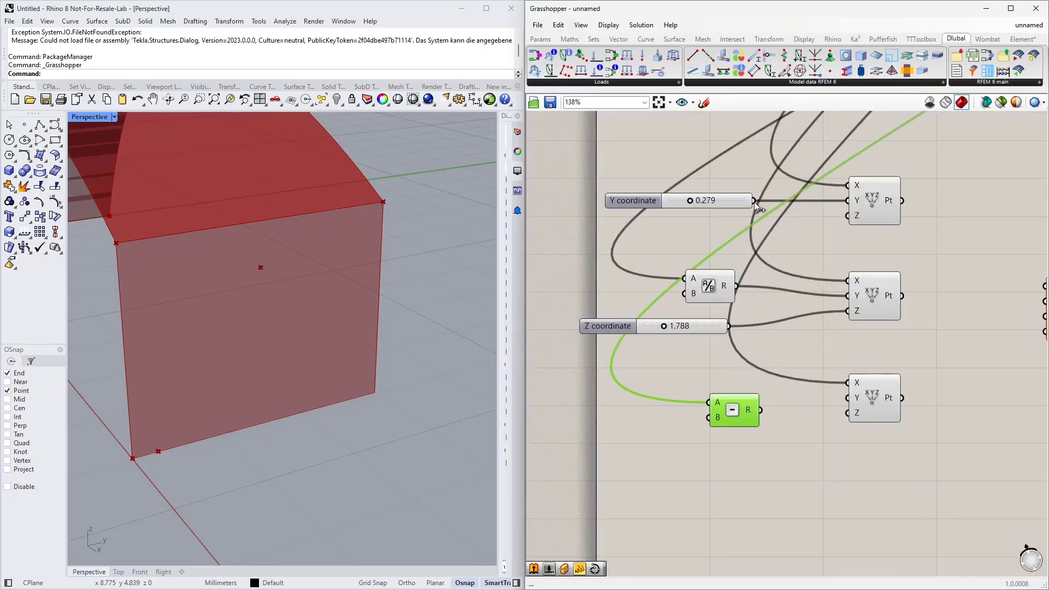
left_click_drag(754, 200, 709, 417)
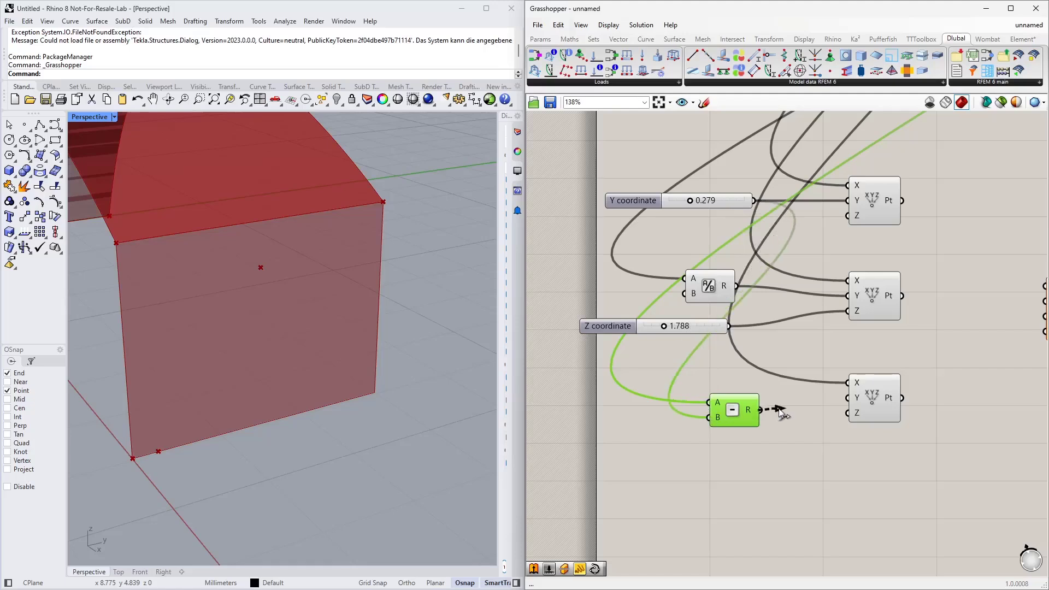
Connect the Subtraction result to the third Construct Point's Y input and set the Y coordinate slider to 0.228.
left_click_drag(779, 408, 848, 398)
left_click_drag(741, 413, 761, 404)
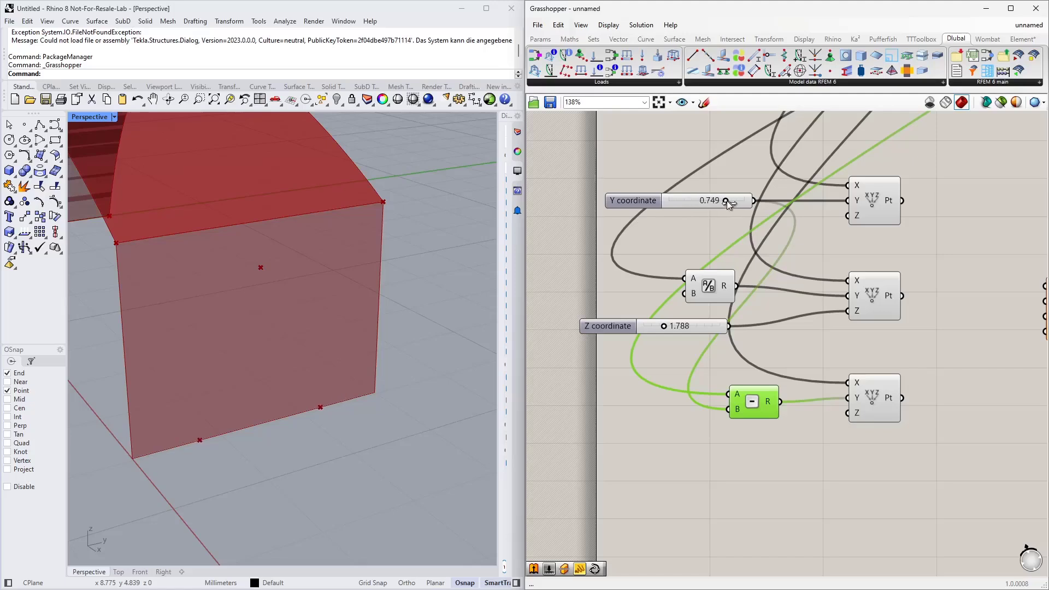
left_click_drag(727, 201, 687, 209)
Connect all three Construct Point outputs to the Interpolate component's V input and move that component closer to them.
right_click_drag(684, 399, 672, 347)
right_click_drag(781, 424, 712, 455)
scroll(712, 454, "down", 2)
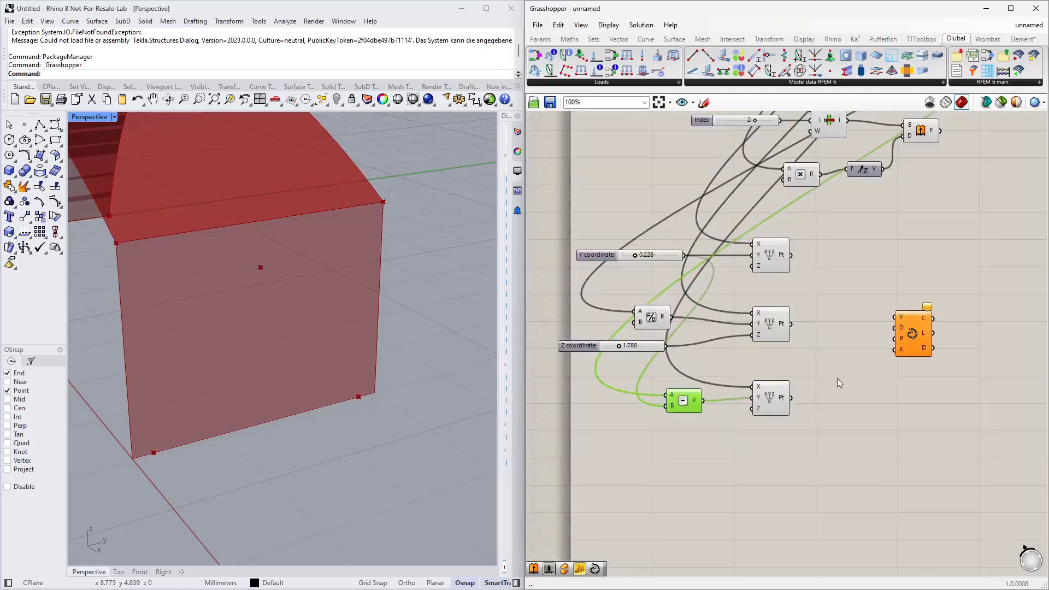
right_click_drag(838, 378, 803, 374)
left_click_drag(757, 250, 861, 312)
left_click_drag(758, 318, 861, 312)
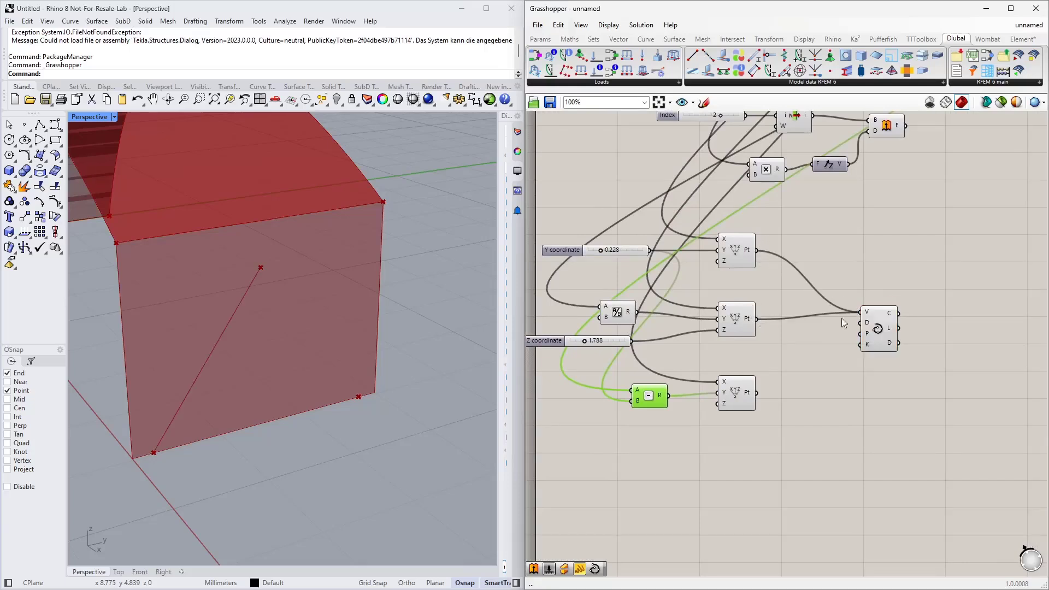
left_click_drag(758, 392, 862, 313)
mouse_move(259, 328)
right_mouse_down()
mouse_move(288, 314)
mouse_move(260, 326)
right_mouse_up()
scroll(261, 327, "down", 5)
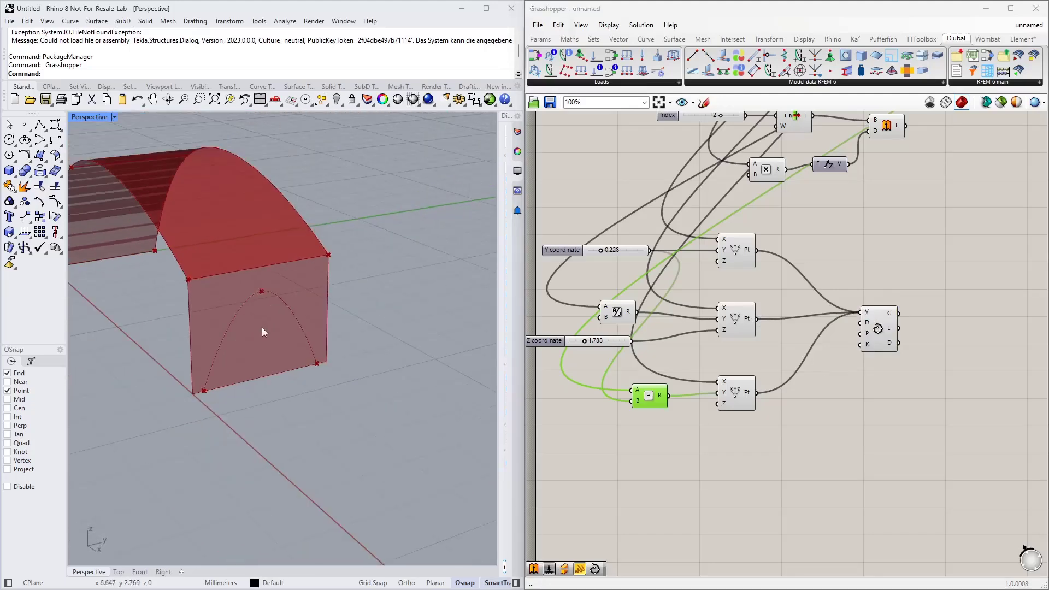
scroll(603, 340, "down", 2)
scroll(861, 310, "up", 2)
right_click_drag(861, 310, 768, 376)
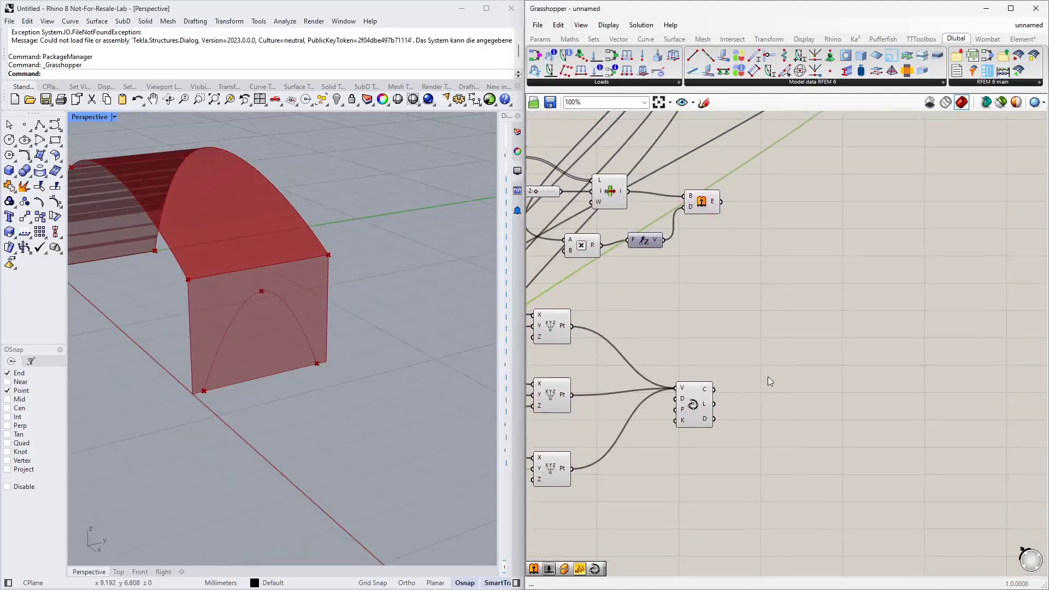
left_click_drag(693, 411, 680, 418)
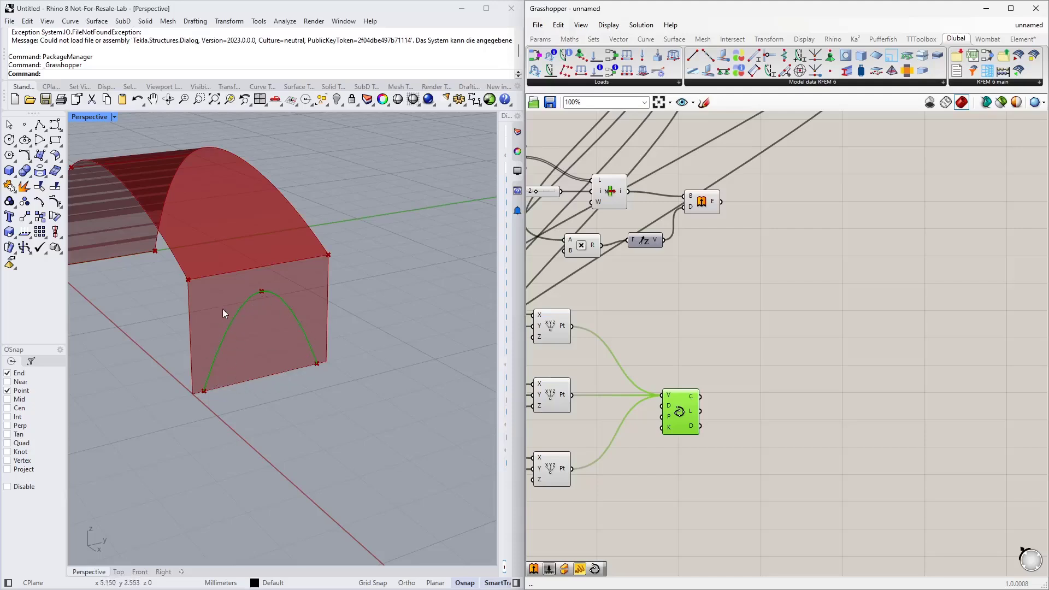
Add a Split Brep component and connect the wall's Extrude output to its B input, placing it beside the wall extrusion.
left_click(778, 298)
double_click(779, 300)
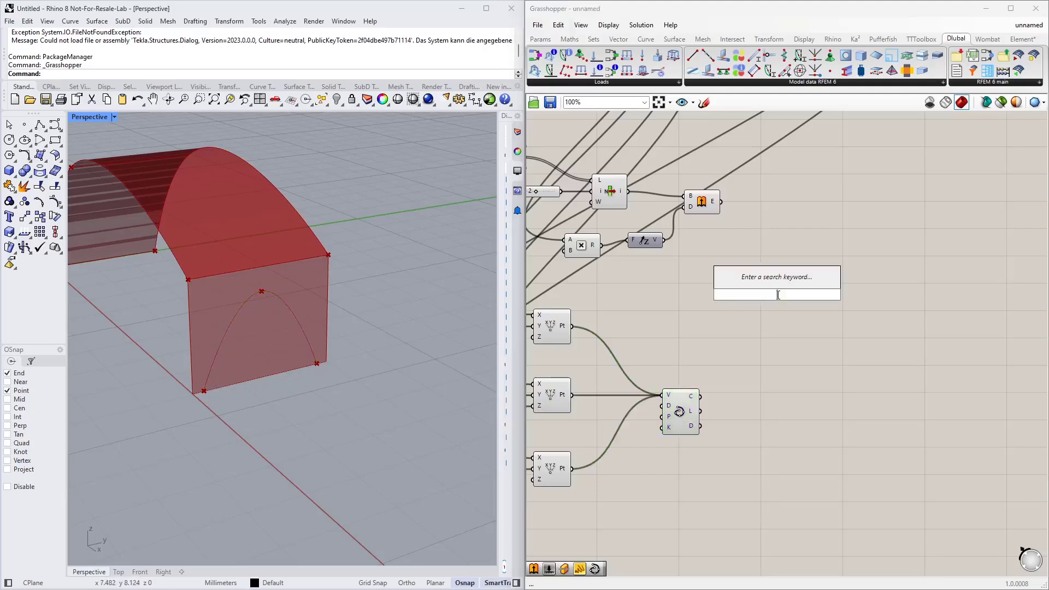
type("plit")
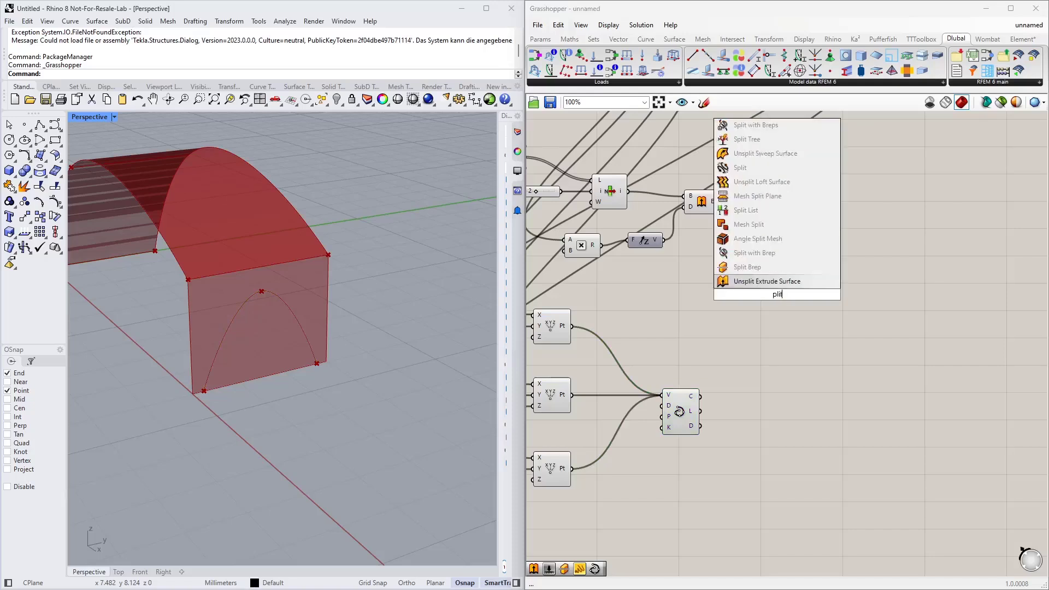
left_click(747, 267)
left_click(713, 203)
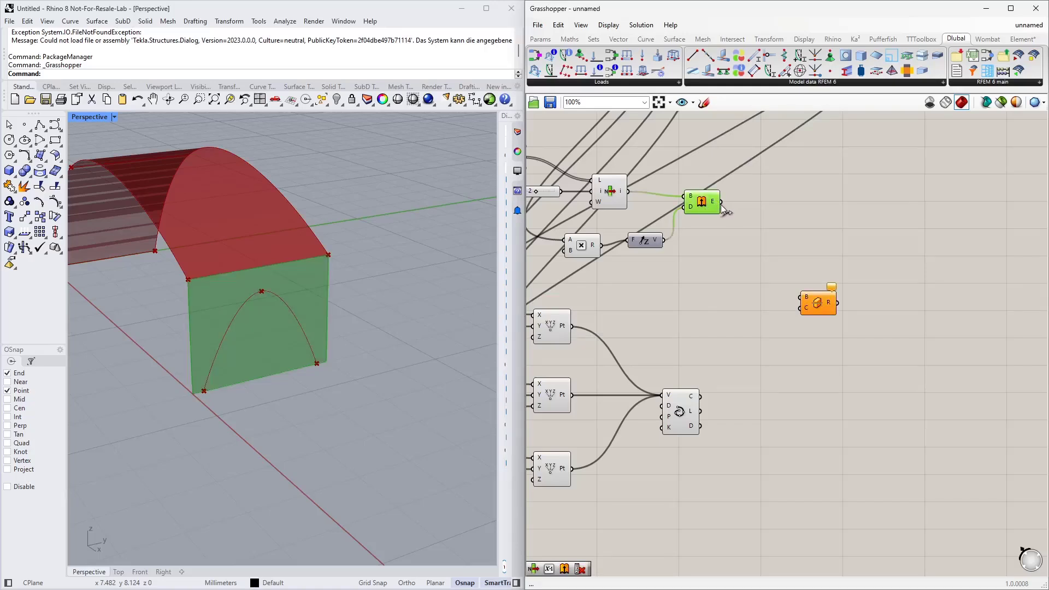
left_click_drag(721, 201, 842, 293)
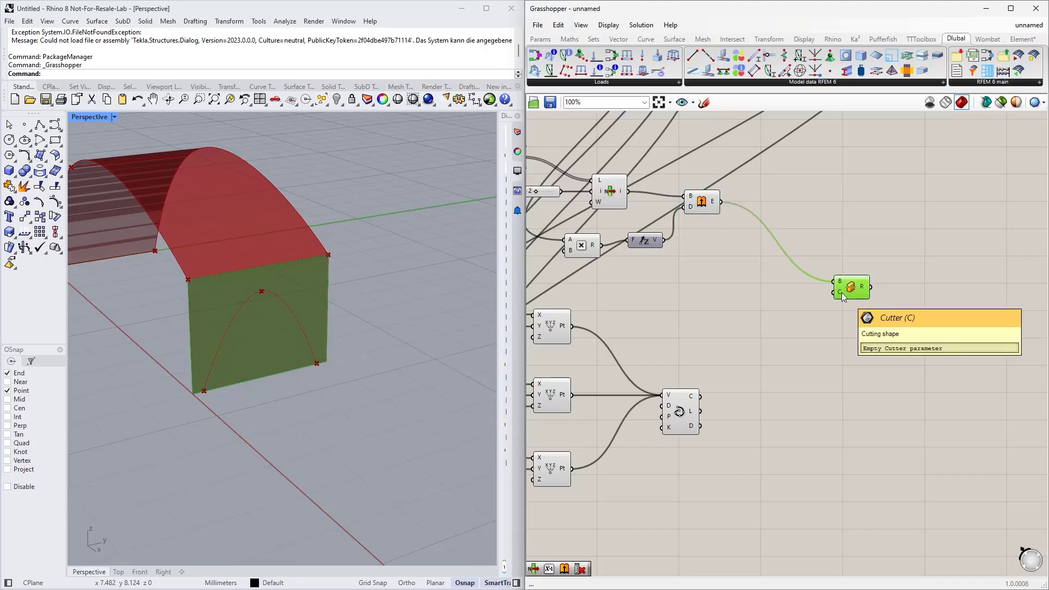
Add a Unit X vector component next to the Interpolate component and move it lower to leave room above.
left_click(692, 411)
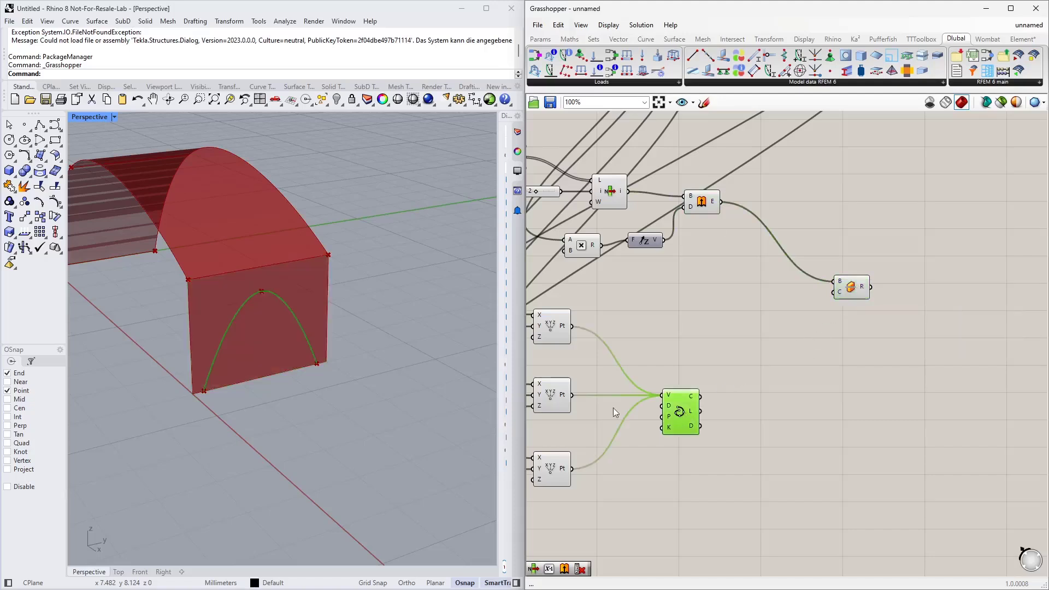
double_click(773, 411)
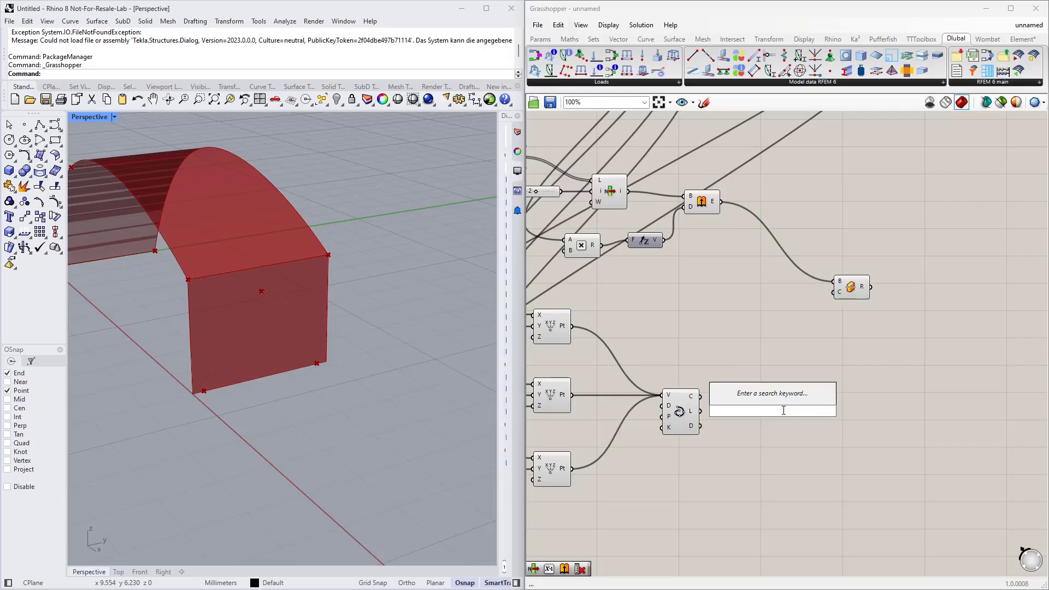
type("x")
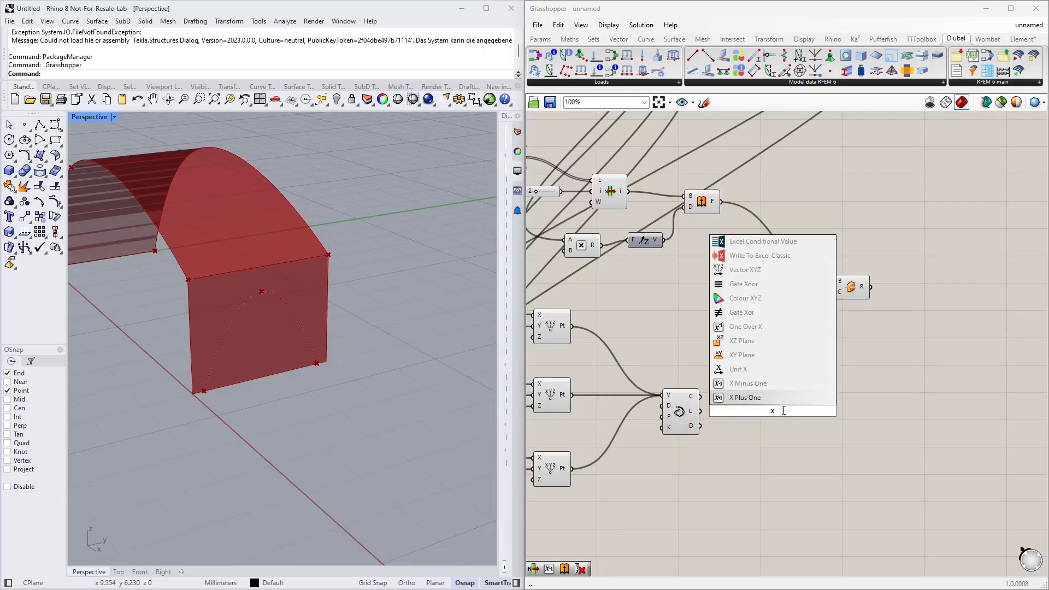
left_click(768, 373)
left_click_drag(776, 421, 768, 480)
Add an Extrude component that uses the interpolated curve as its base and the Unit X vector as its direction.
double_click(769, 429)
type("extr")
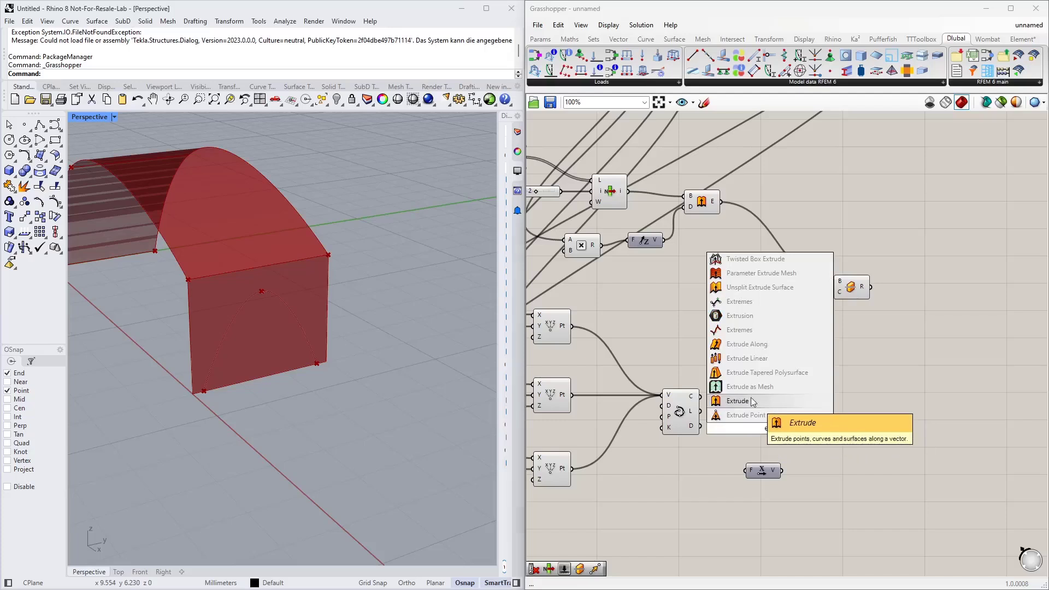
left_click(743, 401)
left_click_drag(700, 396, 756, 423)
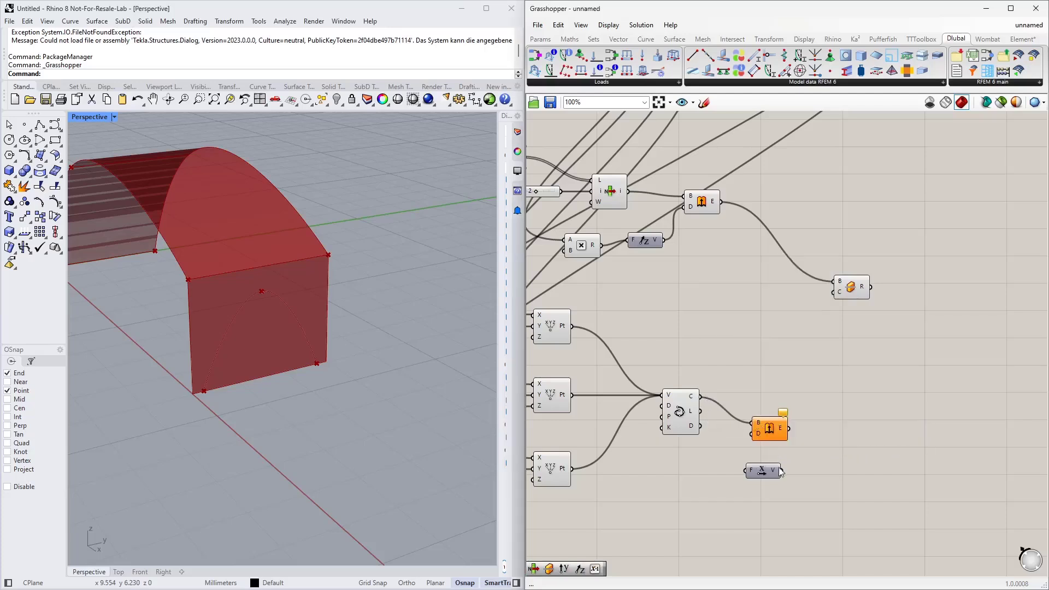
left_click_drag(783, 470, 753, 434)
right_click_drag(201, 384, 309, 369)
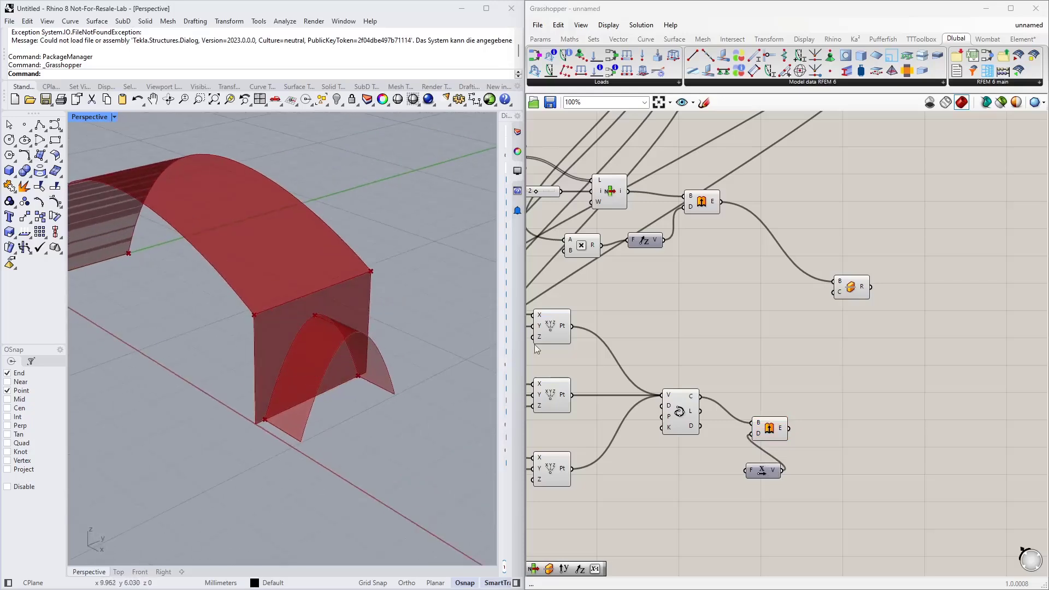
Connect the arch Extrude output to the Split Brep's C input and move that Extrude component slightly higher.
left_click_drag(780, 440, 836, 310)
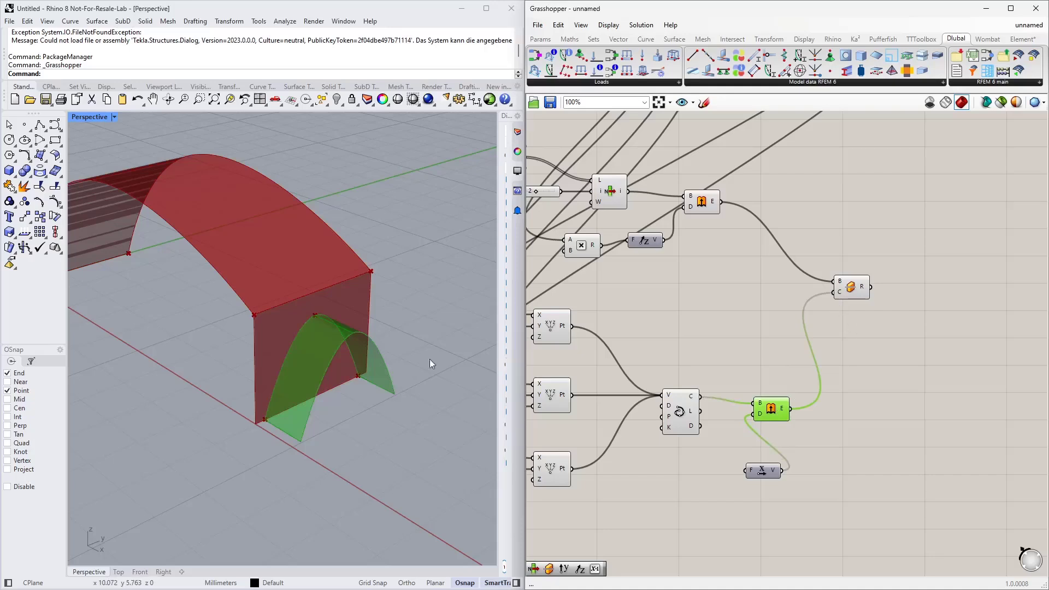
left_click(896, 319)
right_click_drag(896, 319, 710, 333)
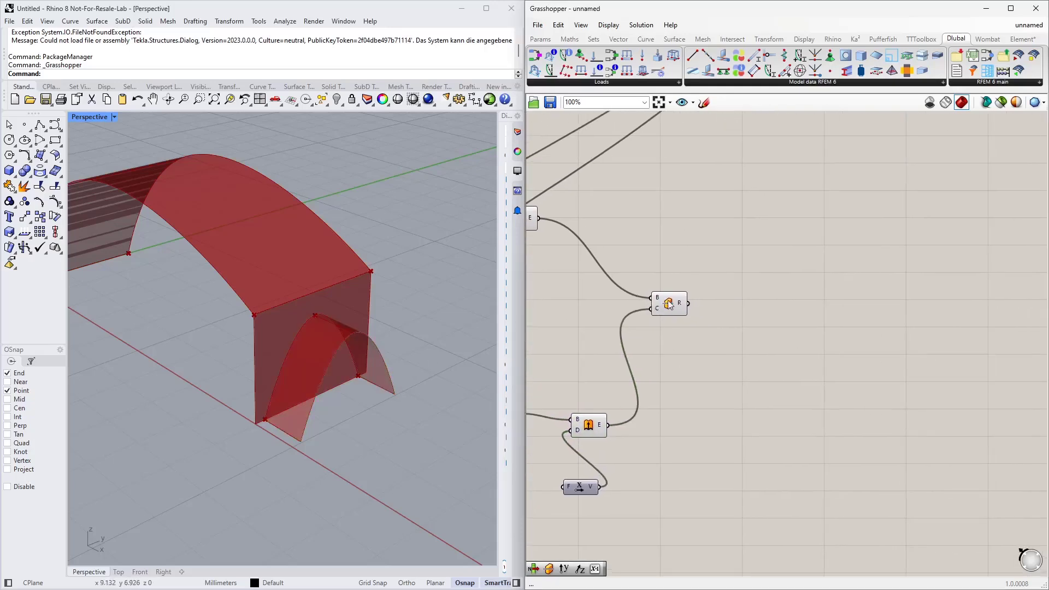
Add a List Item component beside the Split Brep and connect the split result to its L input.
mouse_move(682, 304)
double_click(735, 299)
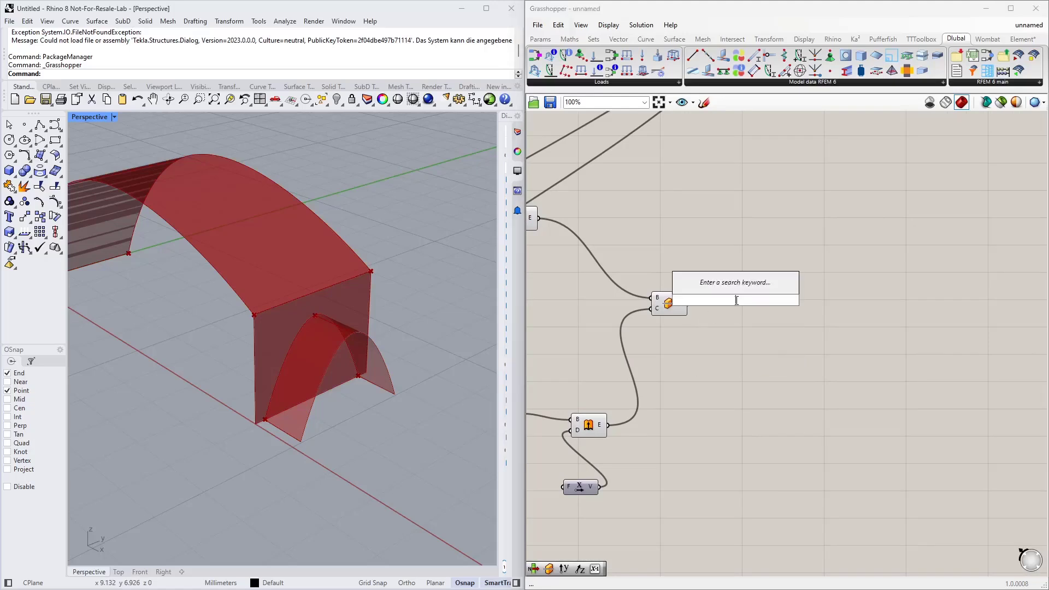
type("list item")
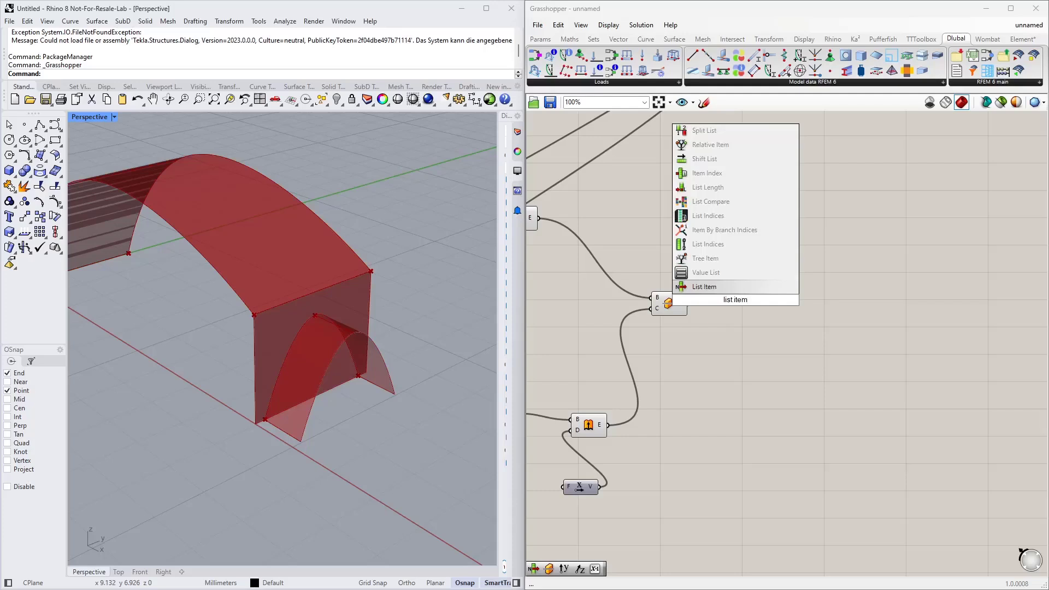
key("Return")
left_click_drag(731, 299, 730, 358)
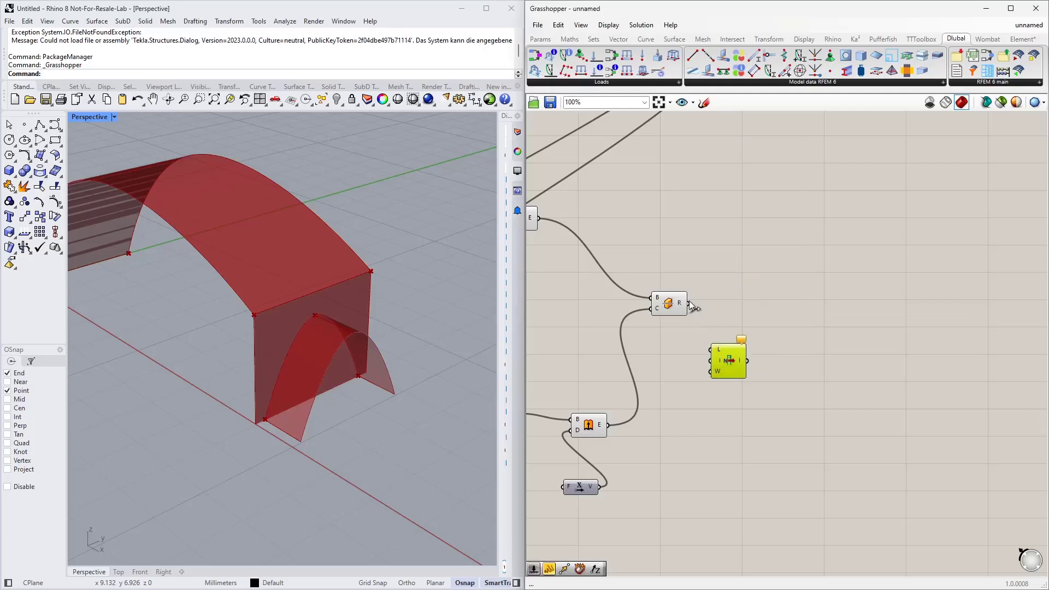
left_click_drag(689, 305, 711, 350)
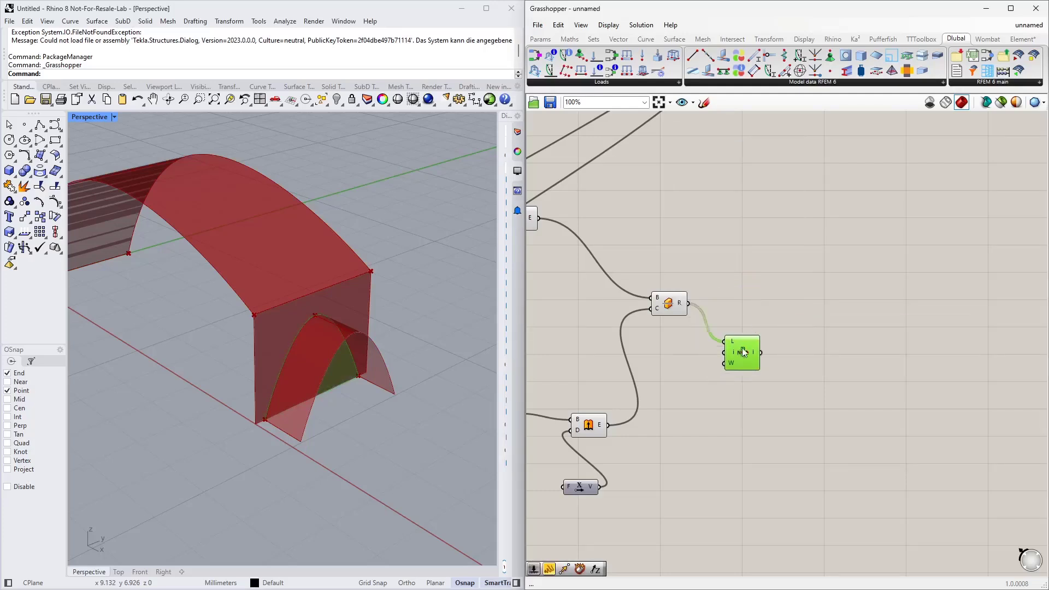
left_click(691, 333)
Create an integer slider ranging from 0 to 1 and connect it to the List Item's index input.
double_click(668, 350)
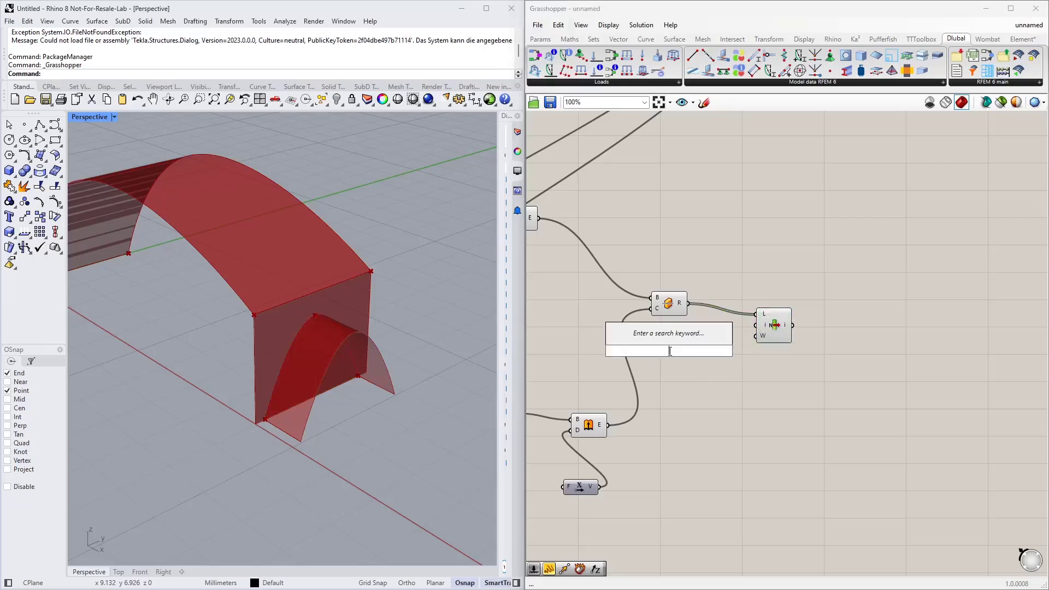
type("0<1")
key("Return")
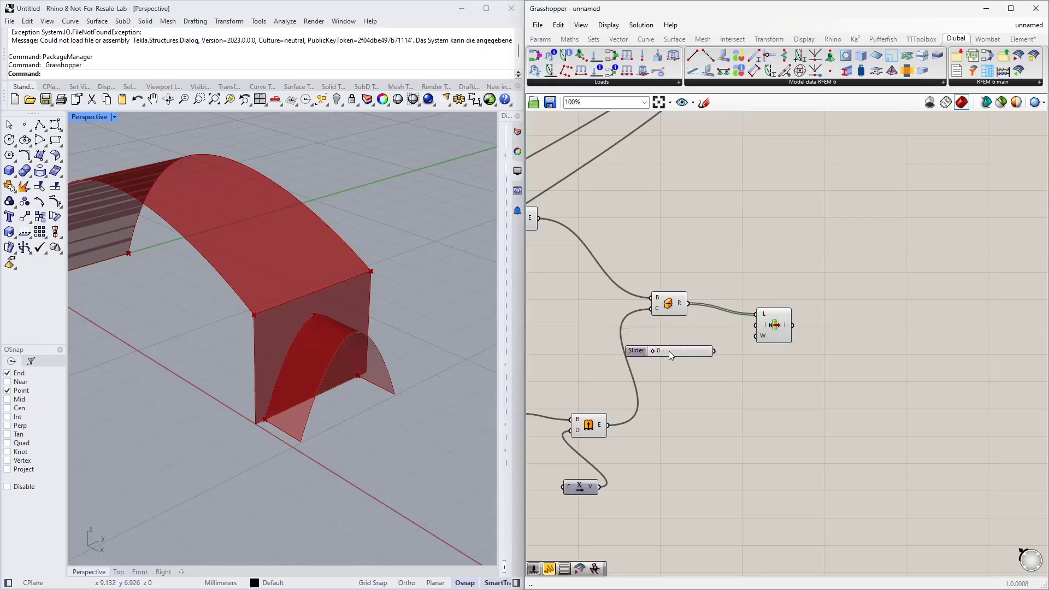
scroll(720, 350, "up", 3)
left_click_drag(708, 350, 775, 308)
Set the Index slider to 1 so the List Item picks the wall piece around the arch opening.
right_click_drag(371, 375, 288, 355)
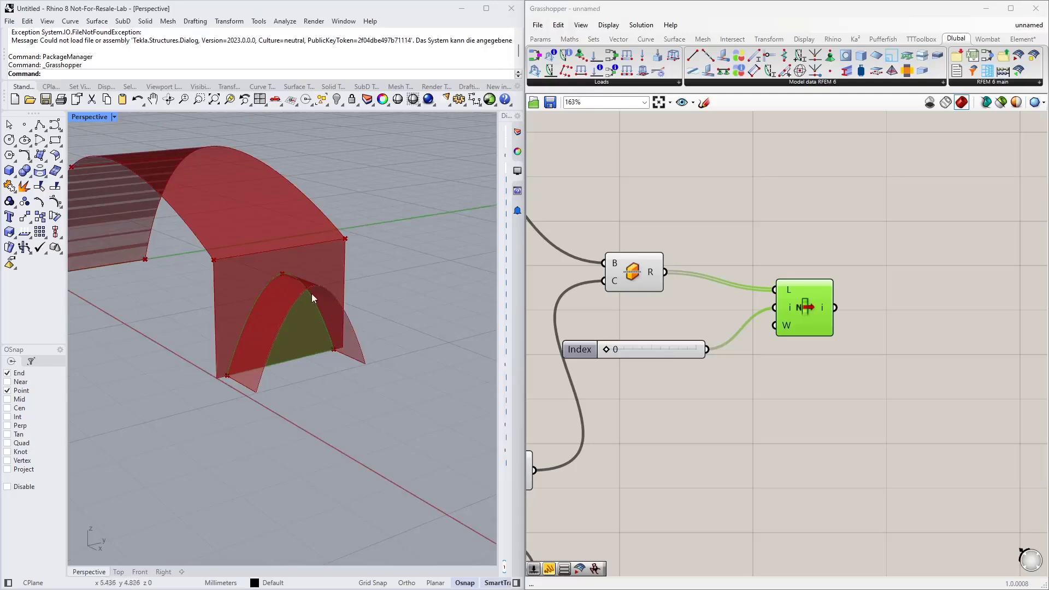
left_click_drag(603, 348, 668, 333)
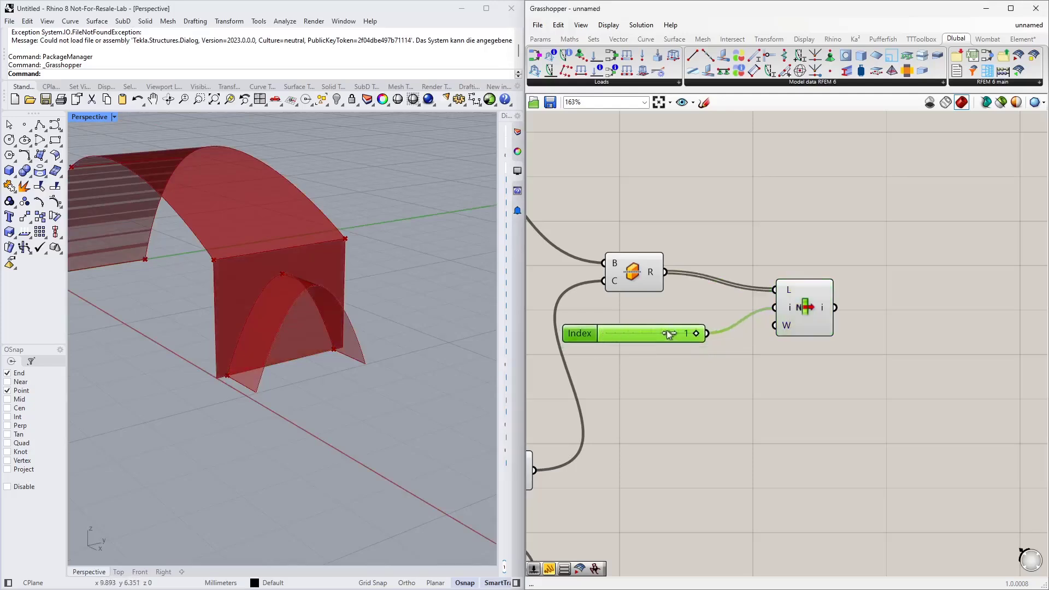
left_click(816, 310)
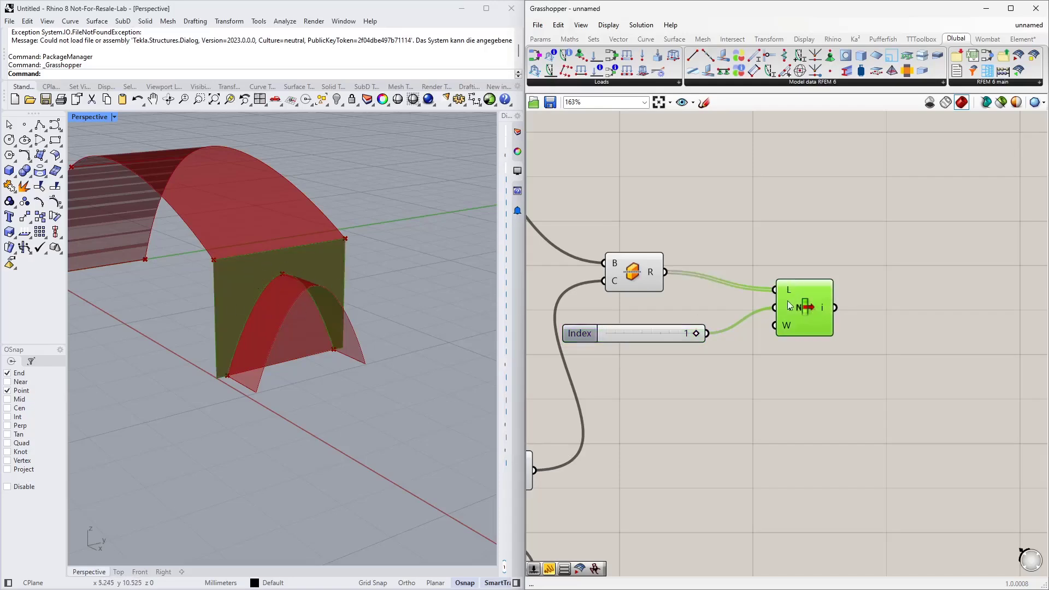
scroll(789, 304, "down", 3)
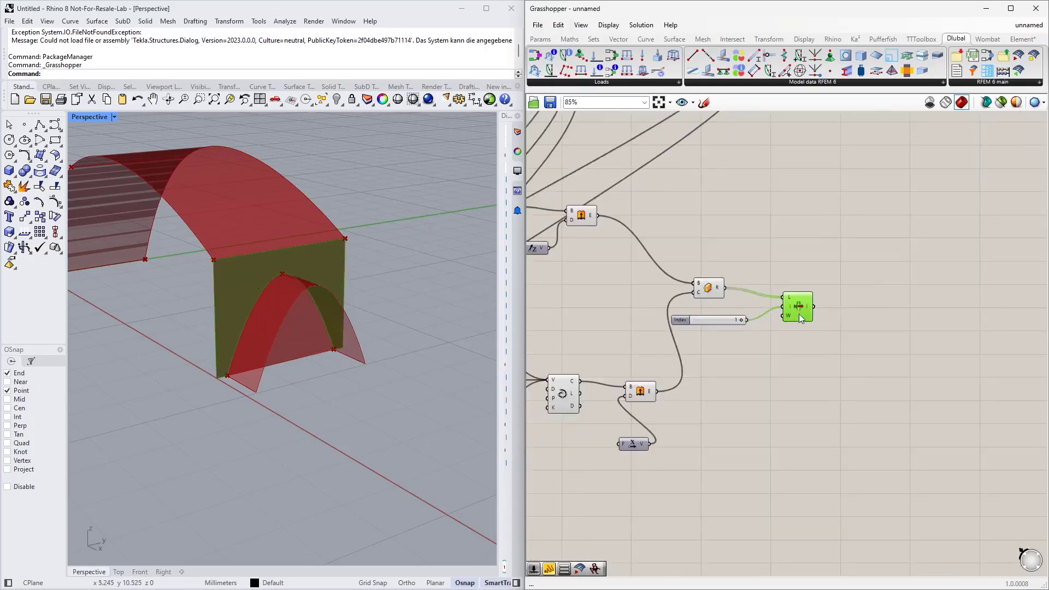
Turn off the preview of the arch Extrude, the Split Brep and the wall Extrude, and check the selected wall piece.
left_click(640, 391)
middle_click(648, 389)
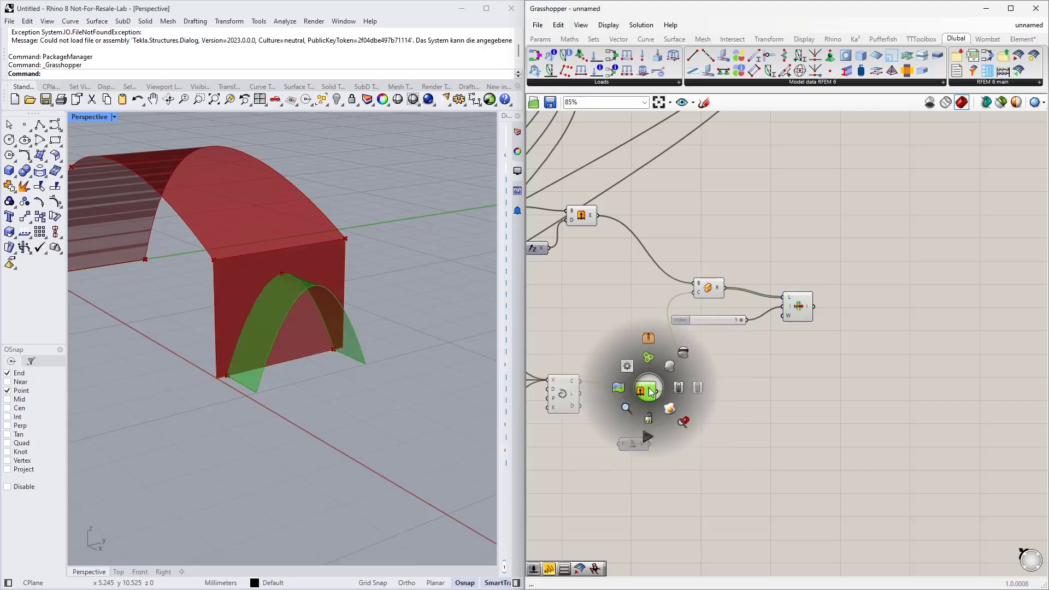
left_click(714, 287)
middle_click(714, 286)
left_click(737, 263)
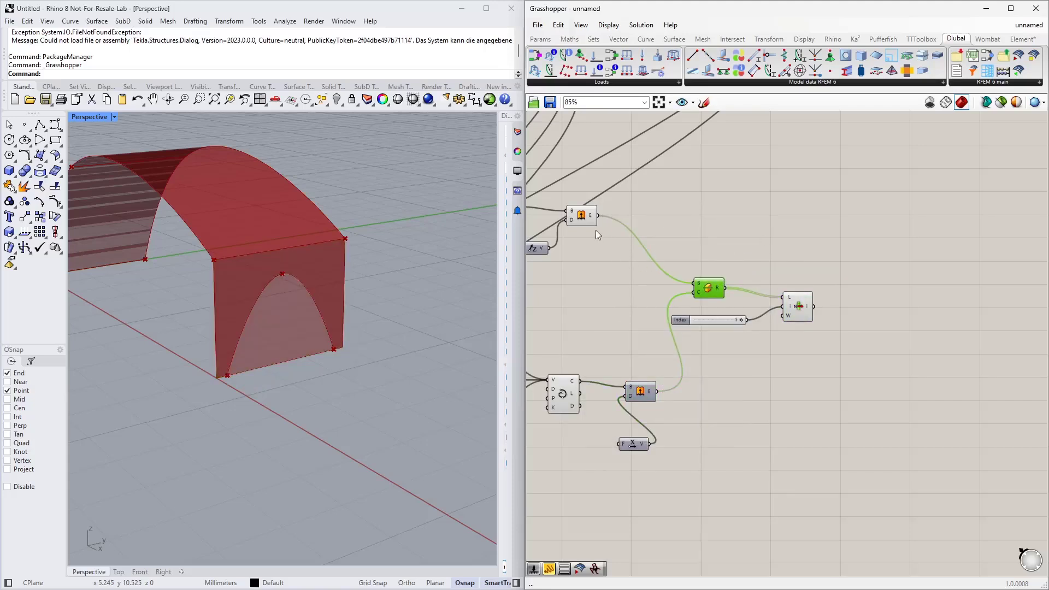
left_click(588, 217)
middle_click(605, 217)
left_click(620, 180)
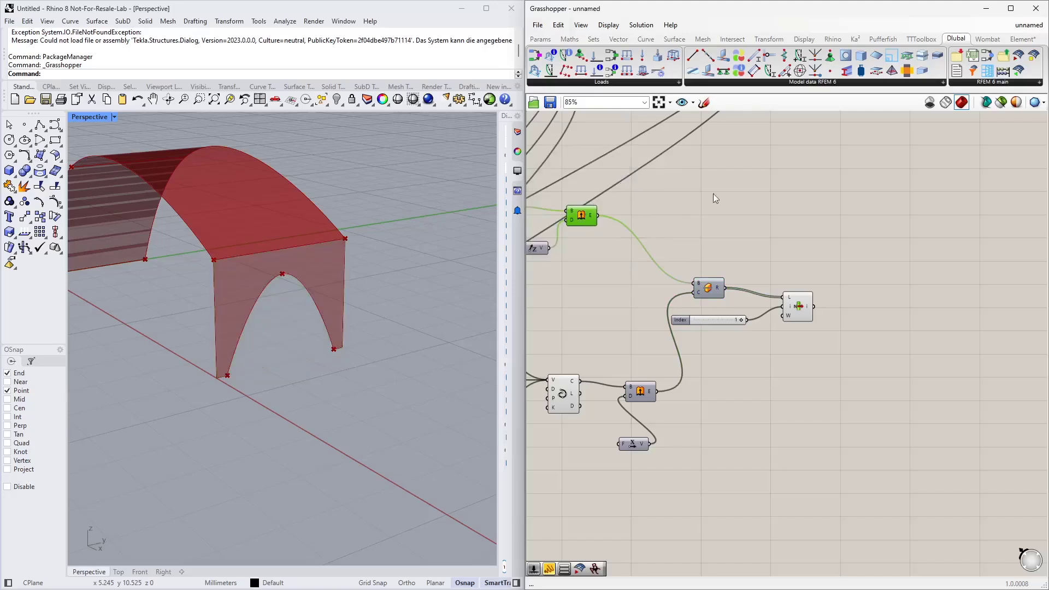
left_click(713, 193)
right_click_drag(357, 279, 543, 281)
left_click(796, 296)
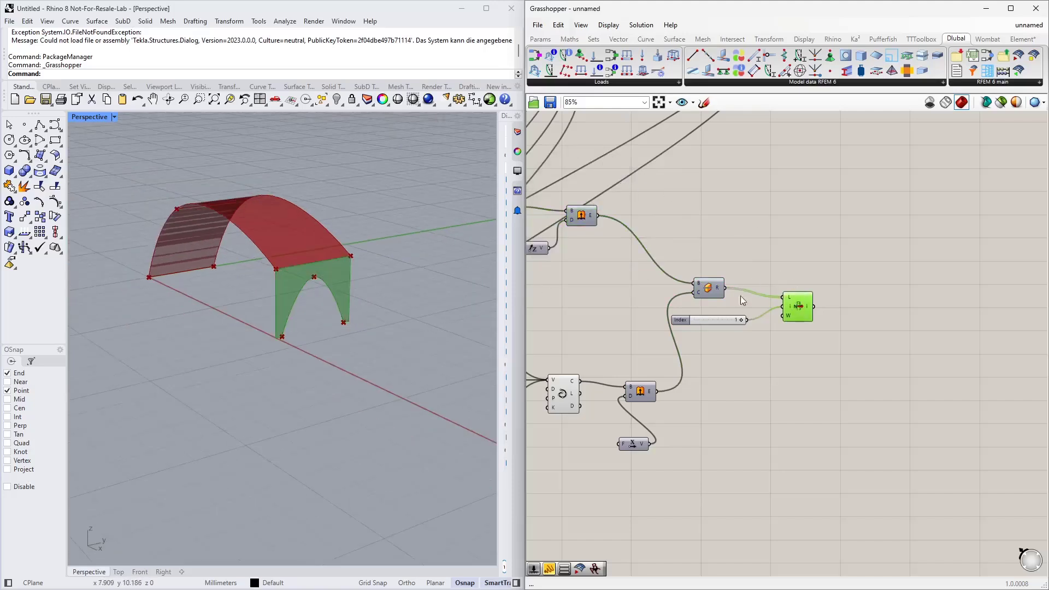
Group all the wall and arch components together and move the group slightly away from the group above.
scroll(818, 324, "down", 3)
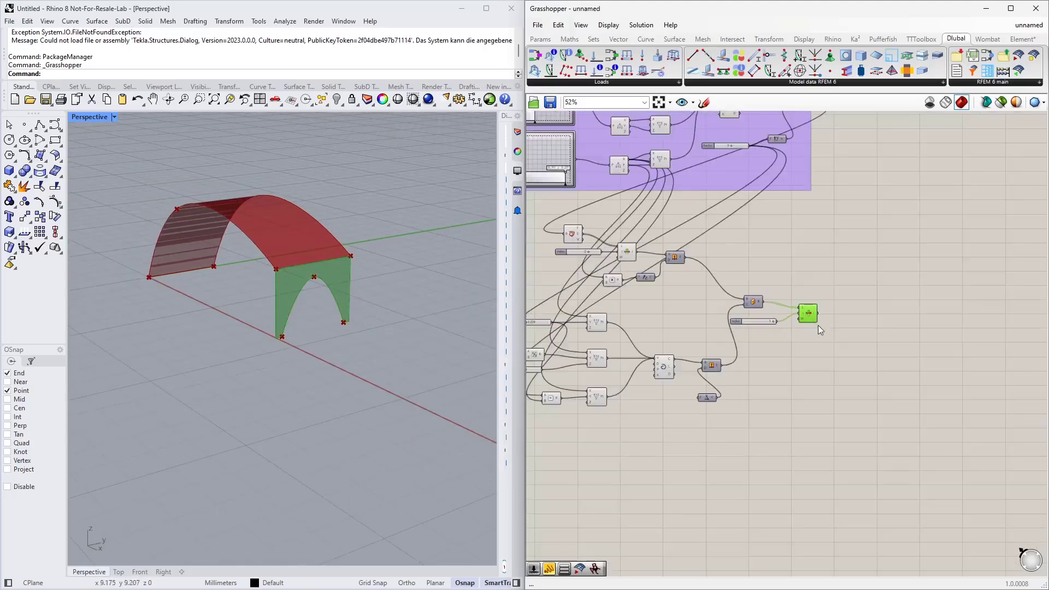
right_click_drag(681, 309, 787, 314)
left_click_drag(943, 464, 583, 222)
right_click(632, 275)
left_click(663, 361)
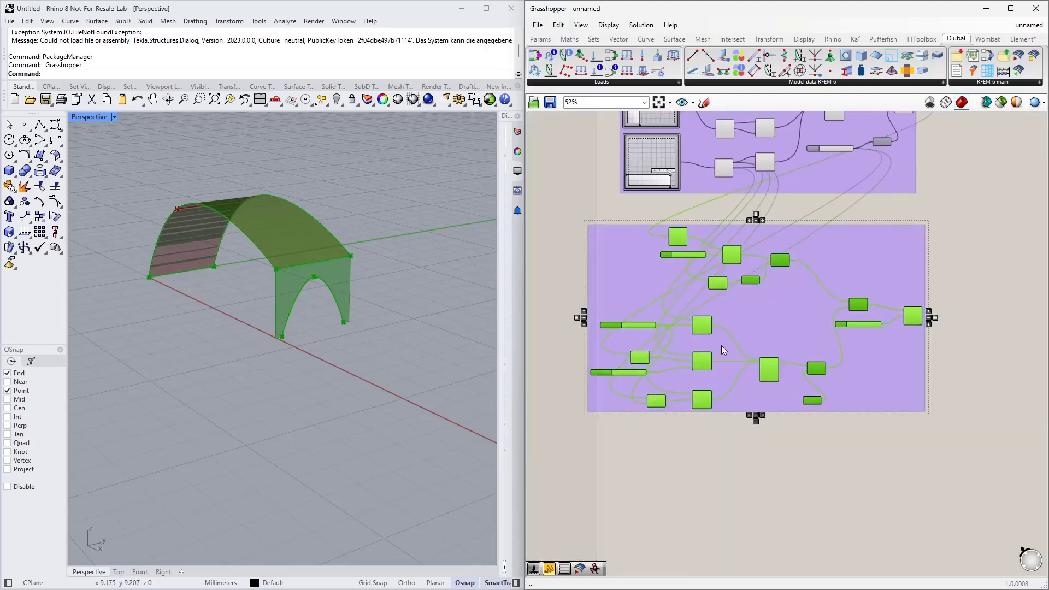
left_click_drag(772, 294, 793, 314)
Add a Scribble label reading "Arc Surface" above the new group.
double_click(626, 215)
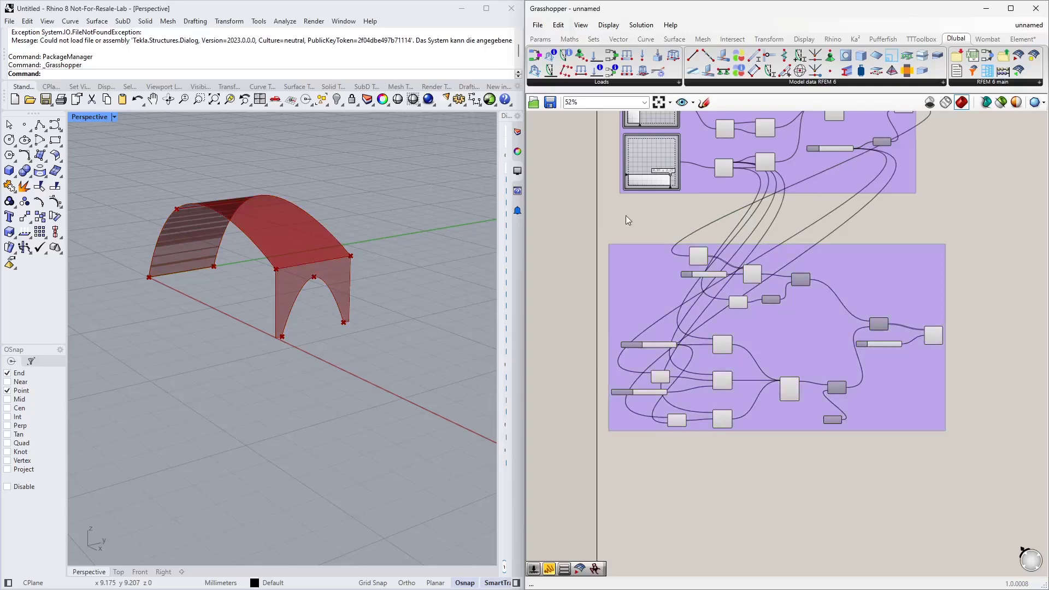
type("sc")
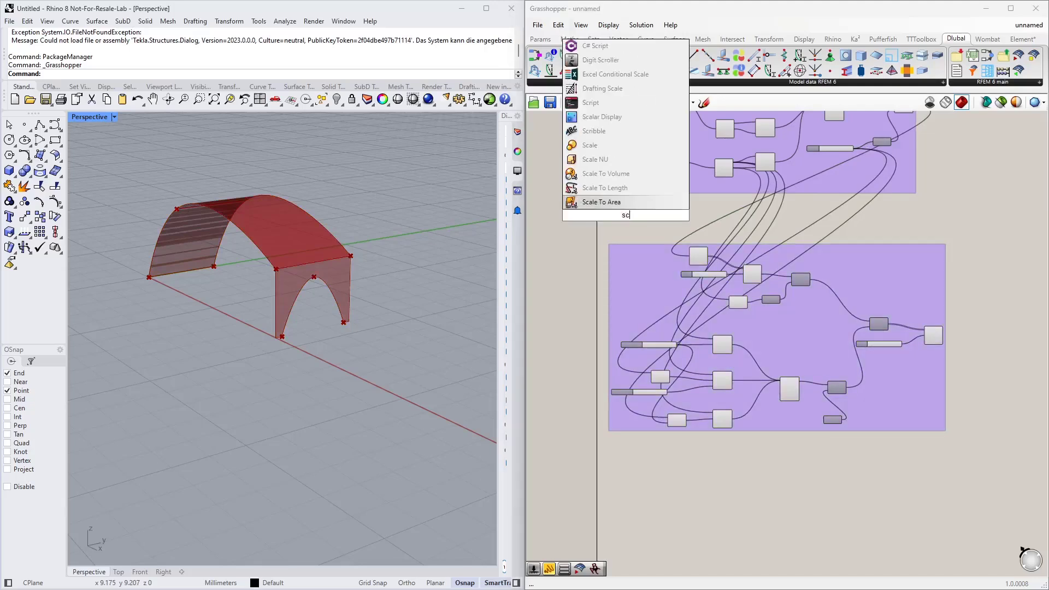
left_click(606, 131)
double_click(631, 216)
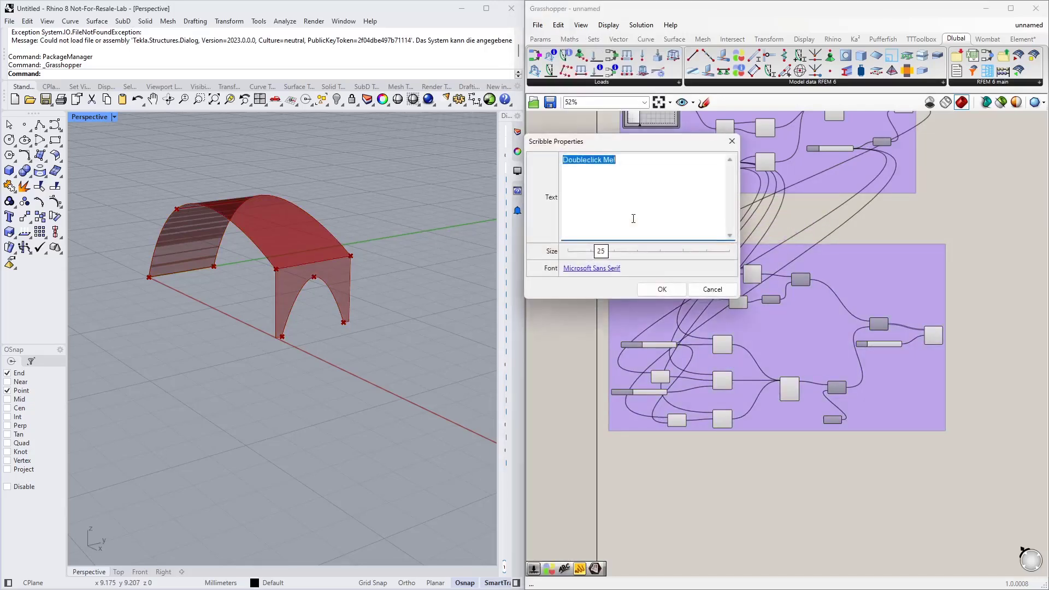
type("Arc Surface")
left_click(662, 289)
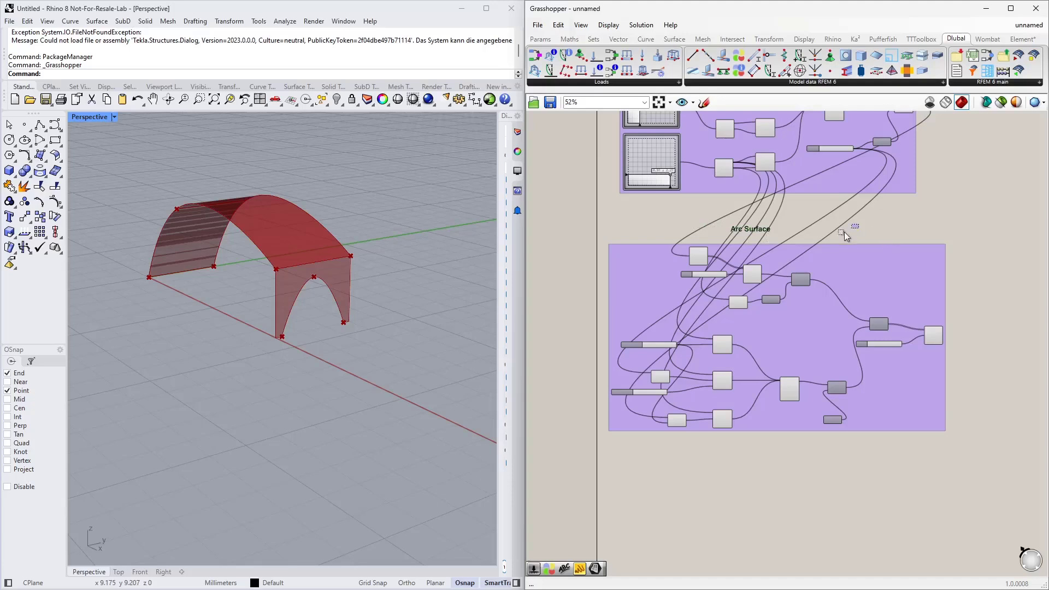
Add the "Arc Surface" label to the wall and arch component group.
left_click(826, 273)
right_click(824, 273)
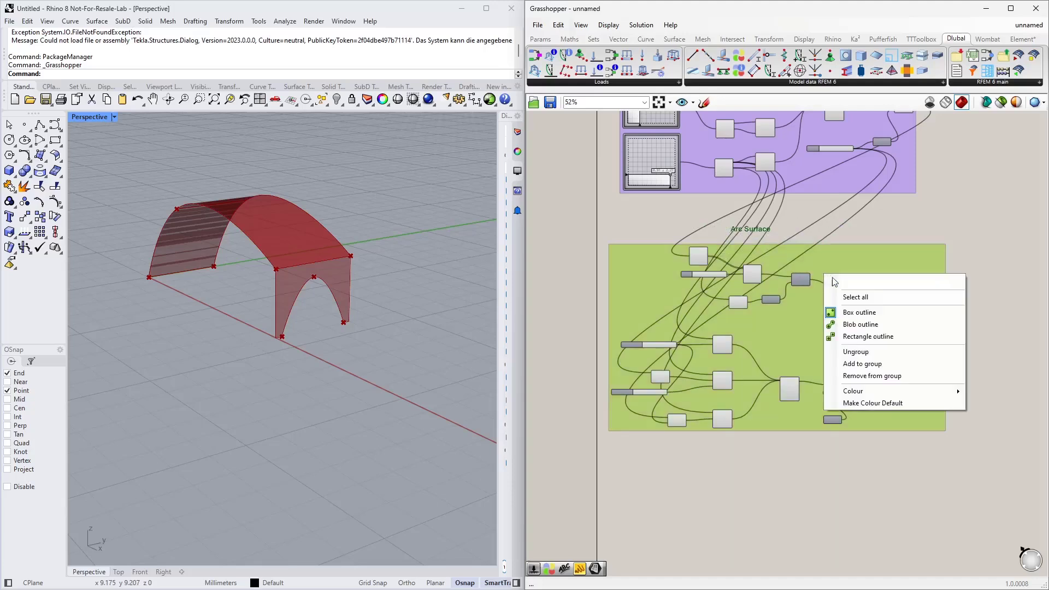
left_click(873, 363)
left_click(793, 485)
Add an Edge Surface component in the empty canvas area below the Arc Surface group.
right_click_drag(793, 485, 671, 402)
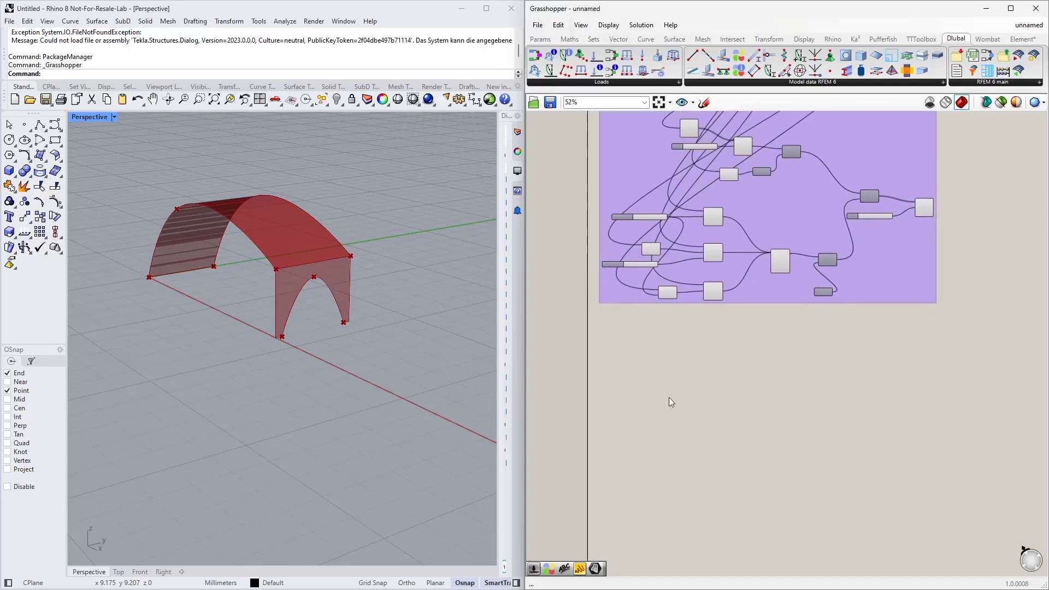
scroll(667, 371, "up", 2)
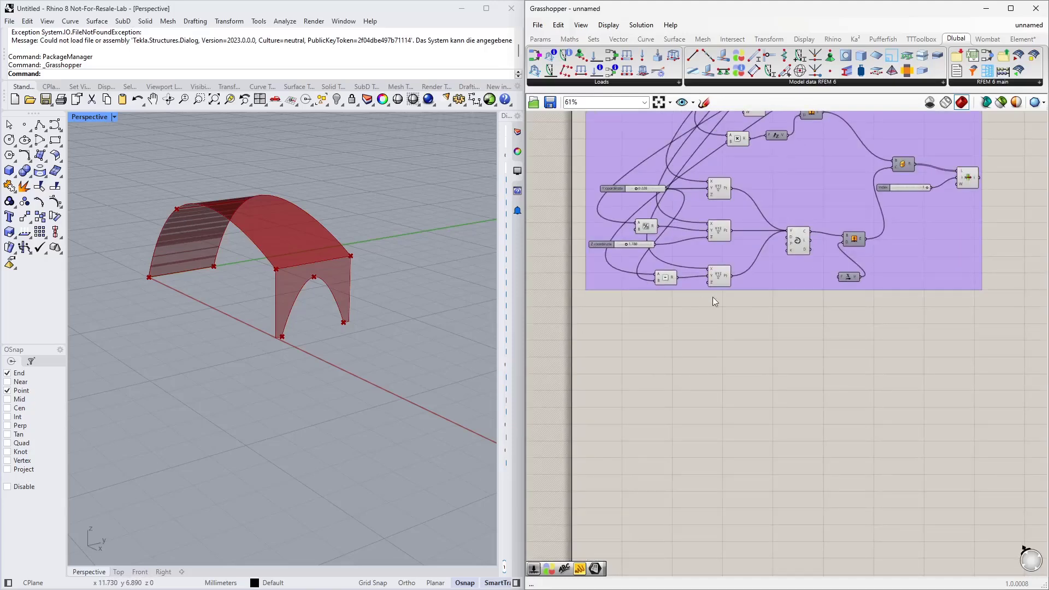
scroll(662, 365, "up", 3)
left_click(675, 39)
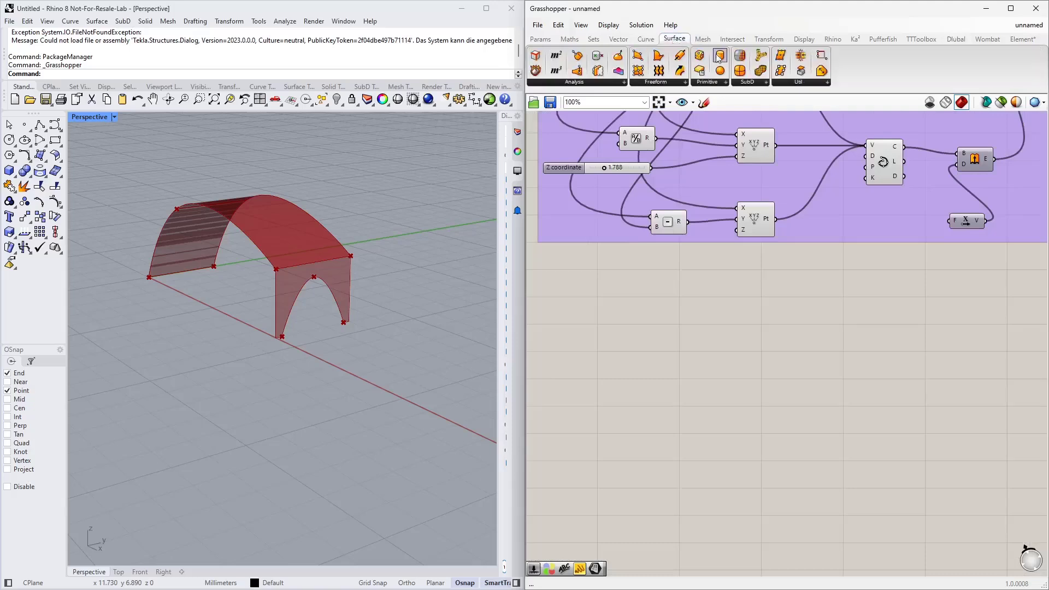
left_click(658, 82)
left_click_drag(650, 146, 691, 166)
left_click_drag(795, 365, 796, 364)
scroll(793, 345, "up", 3)
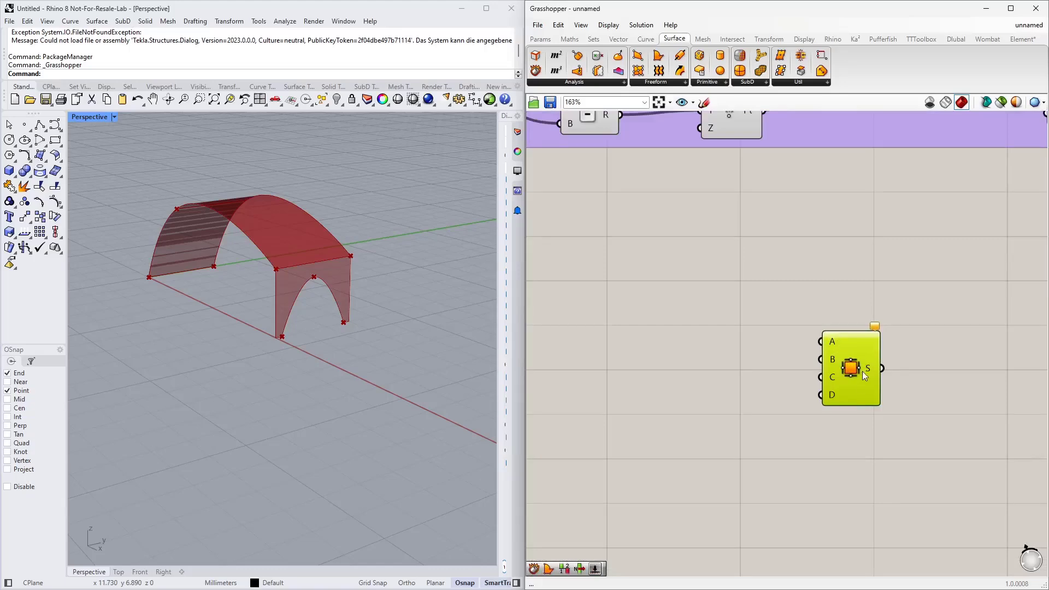
Connect the interpolated roof curve from the upper group to the Edge Surface's A input.
scroll(693, 338, "down", 6)
right_click_drag(692, 301, 724, 464)
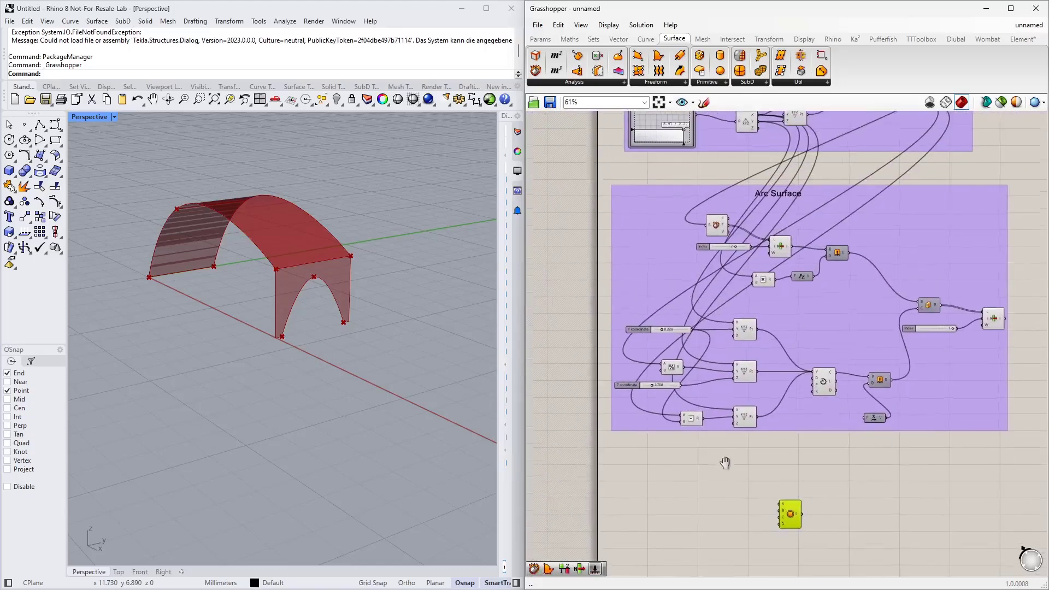
scroll(724, 463, "down", 2)
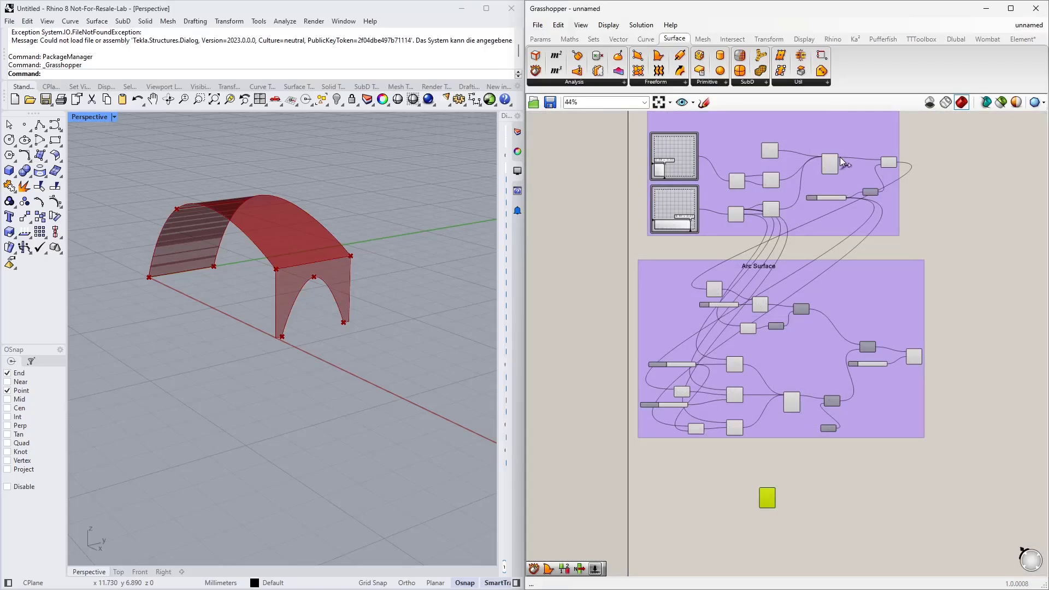
left_click_drag(836, 184, 761, 489)
right_click_drag(766, 497, 764, 407)
scroll(763, 407, "up", 5)
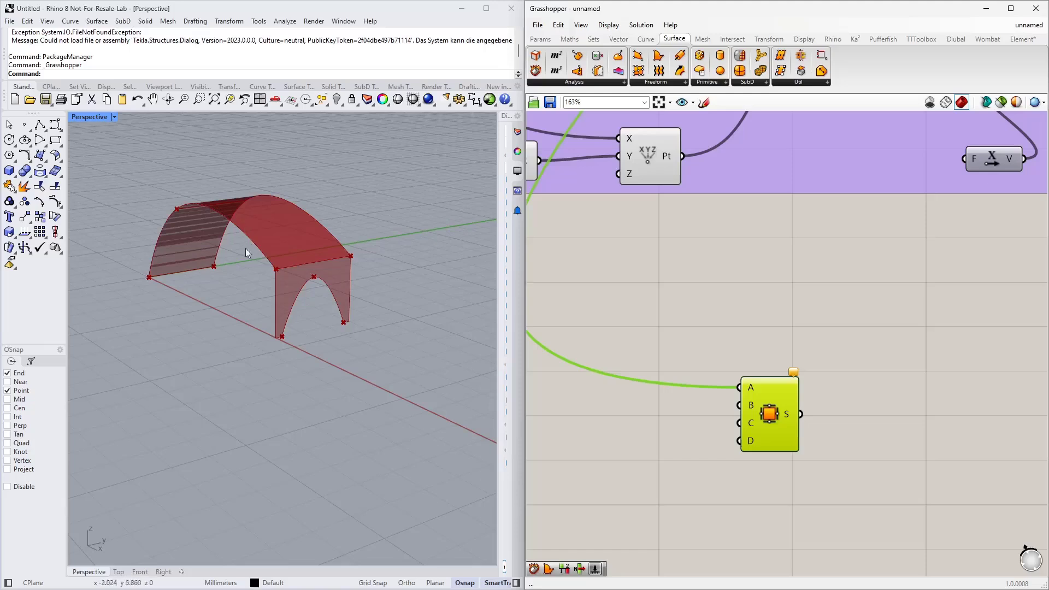
Add a Deconstruct Brep component beside the Edge Surface component, below the Arc Surface group.
scroll(742, 334, "down", 3)
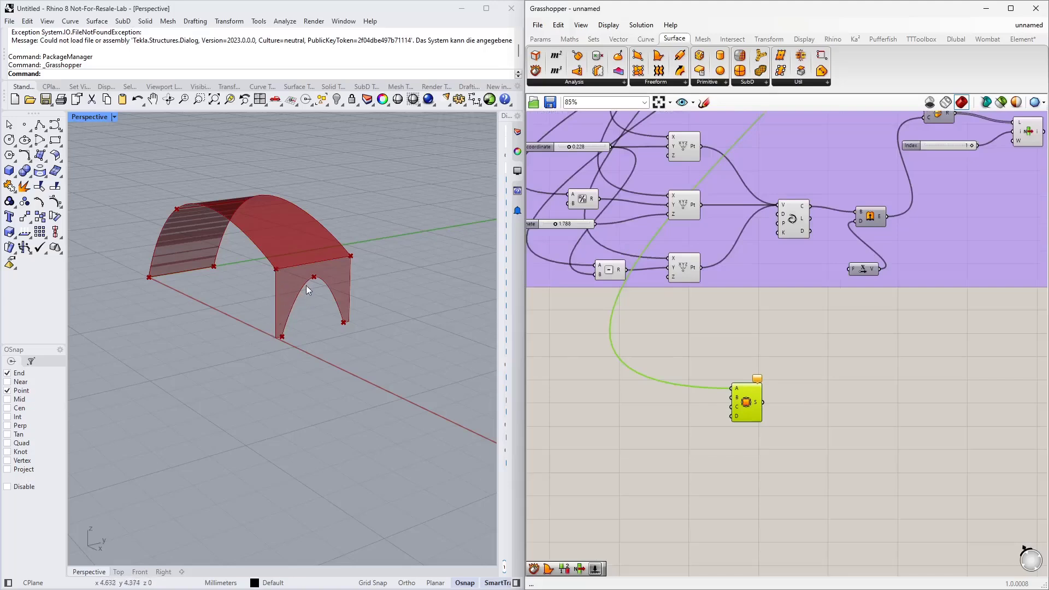
left_click(534, 308)
scroll(820, 352, "down", 2)
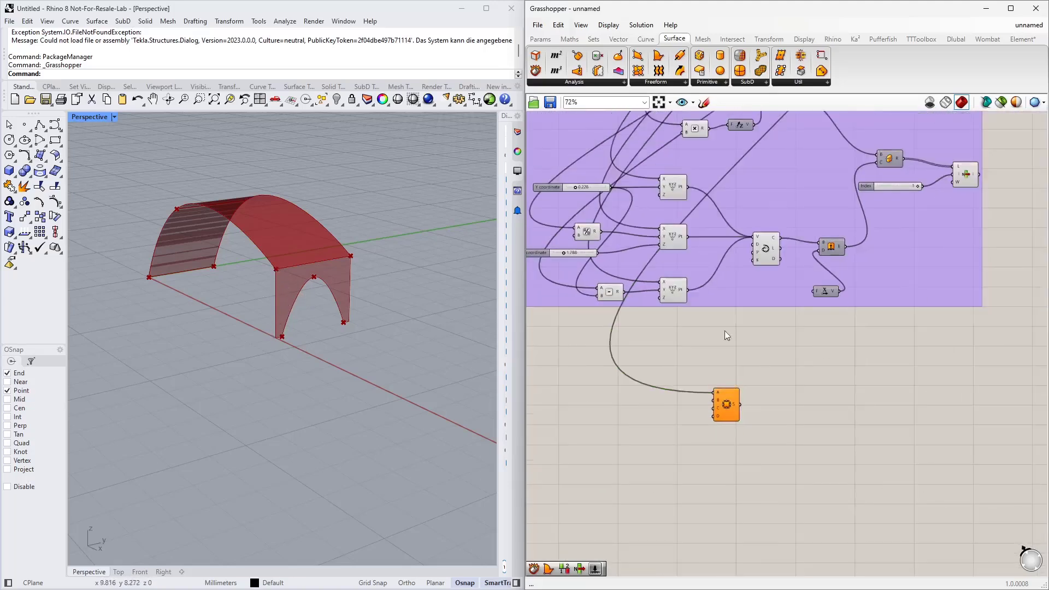
double_click(601, 394)
type("de")
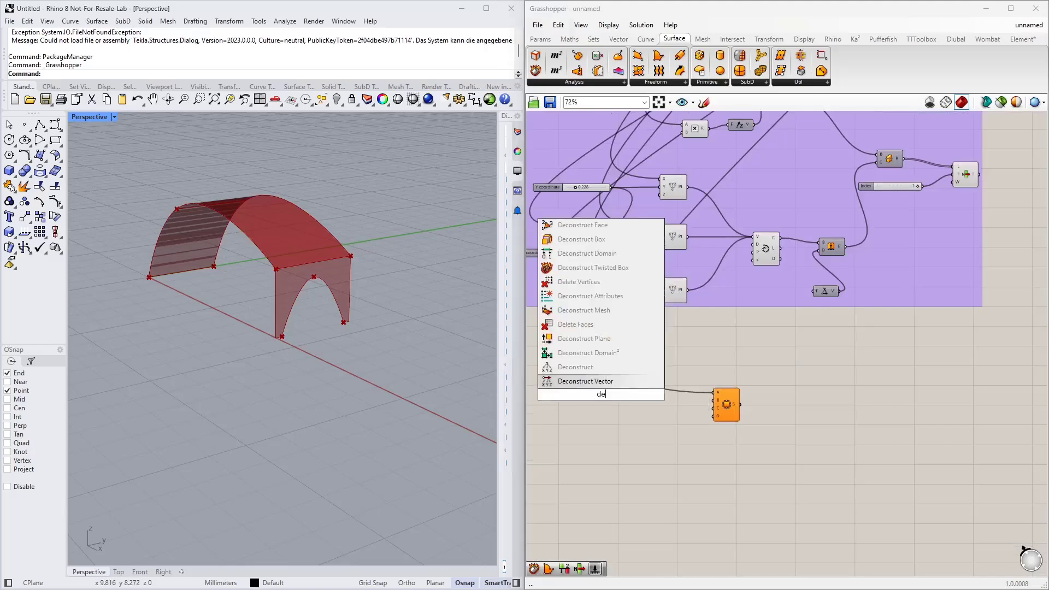
type("c bre")
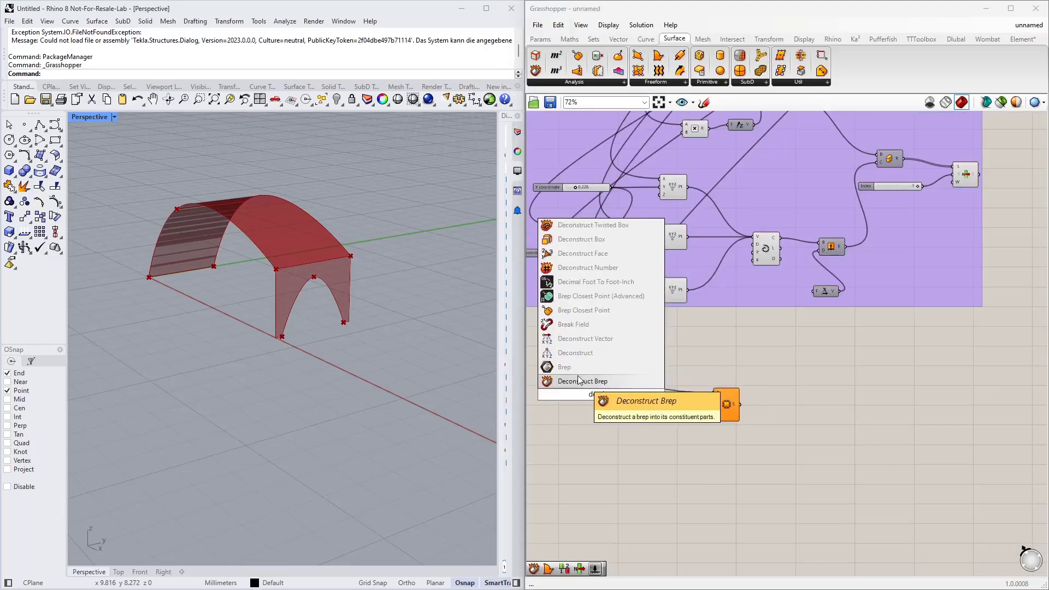
left_click(578, 380)
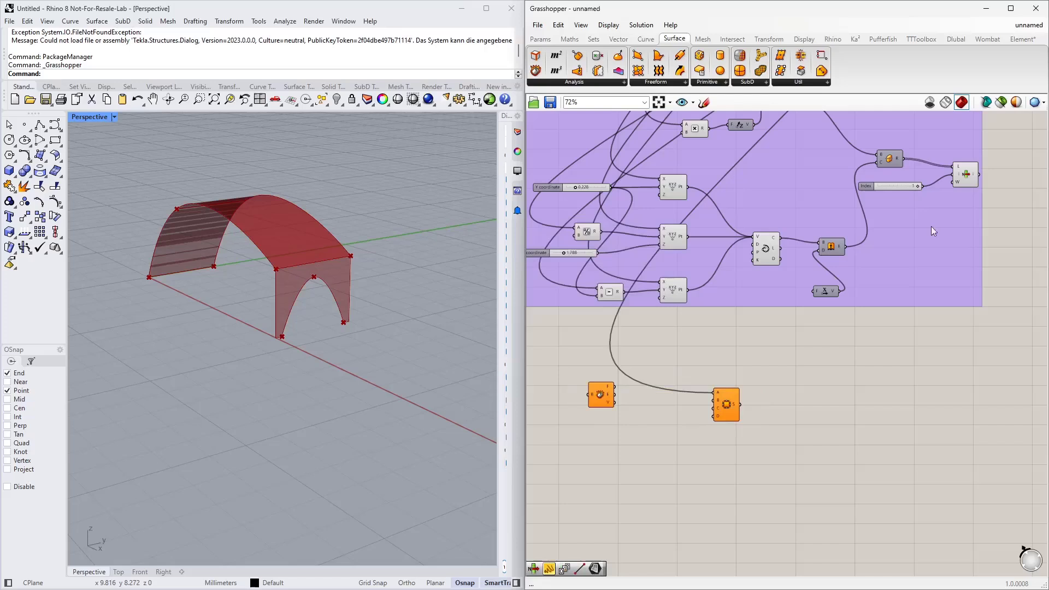
Connect the last List Item output of the Arc Surface group to the new Deconstruct Brep's B input.
left_click(963, 174)
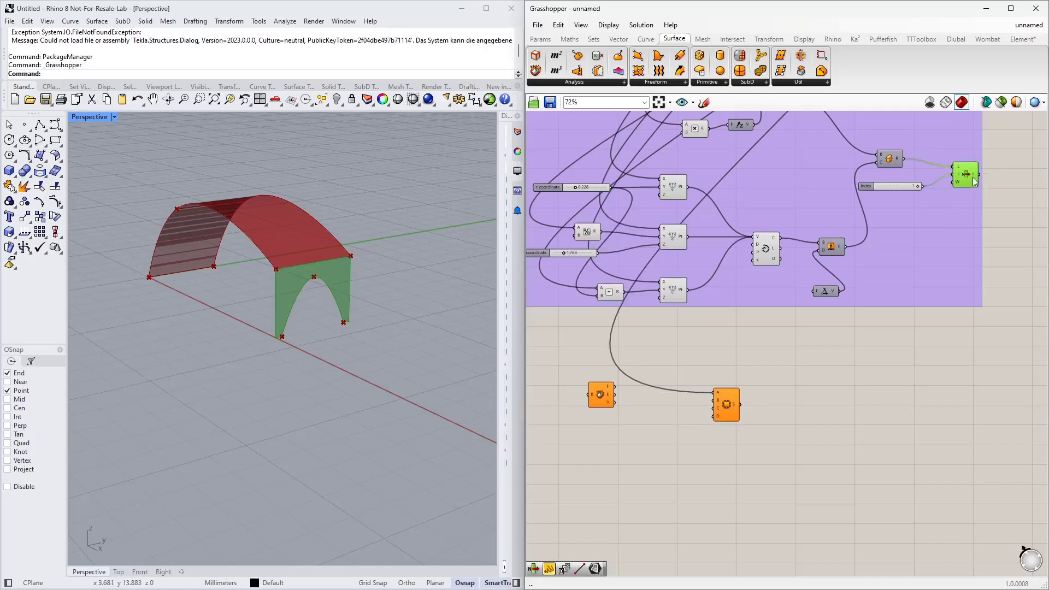
left_click_drag(979, 174, 594, 392)
left_click_drag(600, 398, 561, 408)
right_click_drag(566, 447, 591, 402)
scroll(591, 402, "up", 6)
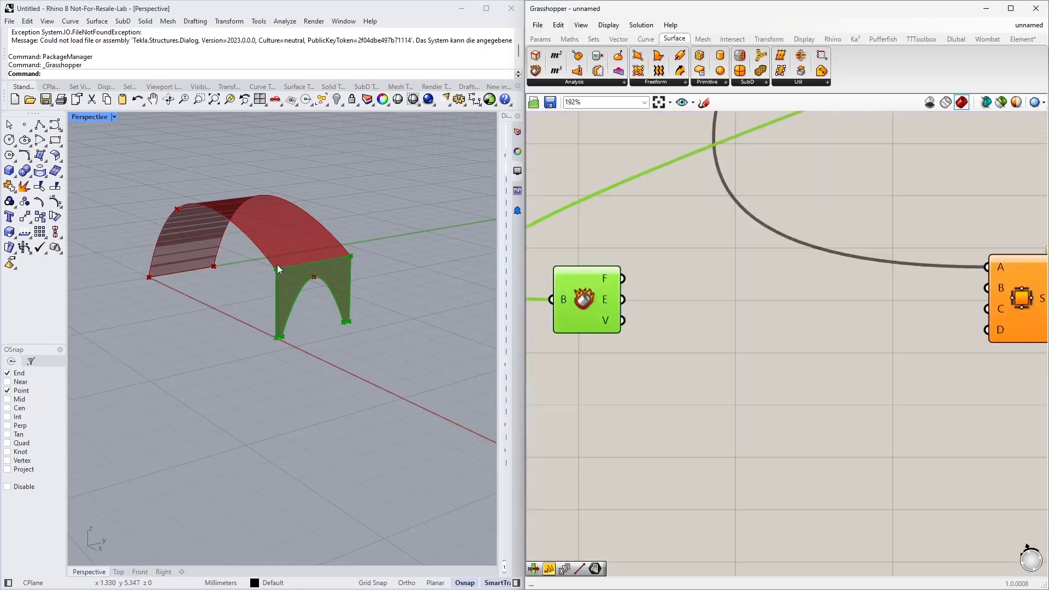
Add a List Item component beside the new Deconstruct Brep and connect the F output to its L input.
left_click(646, 374)
double_click(645, 372)
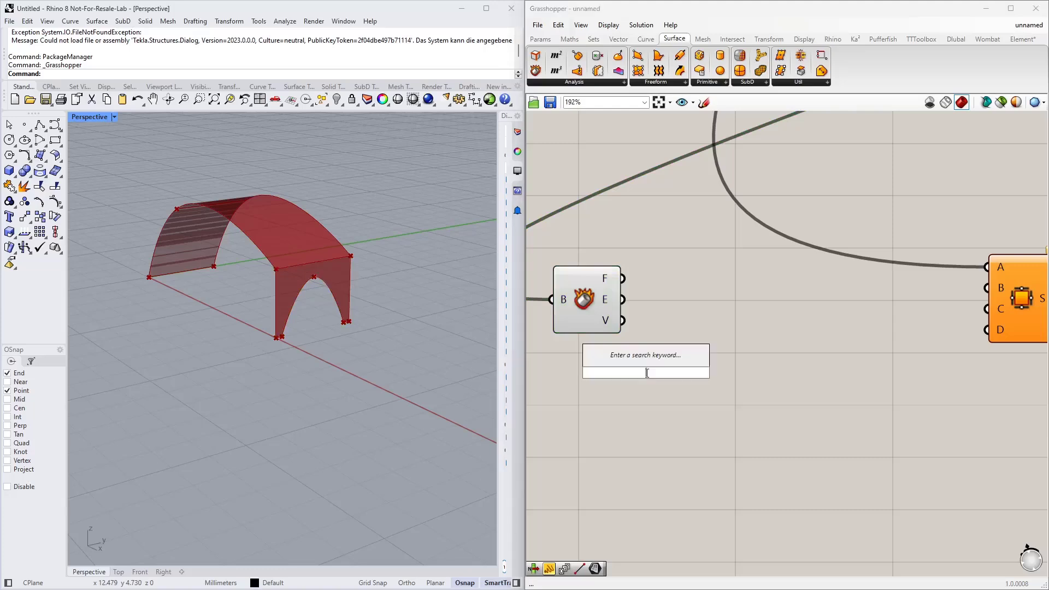
type("list item")
key("Return")
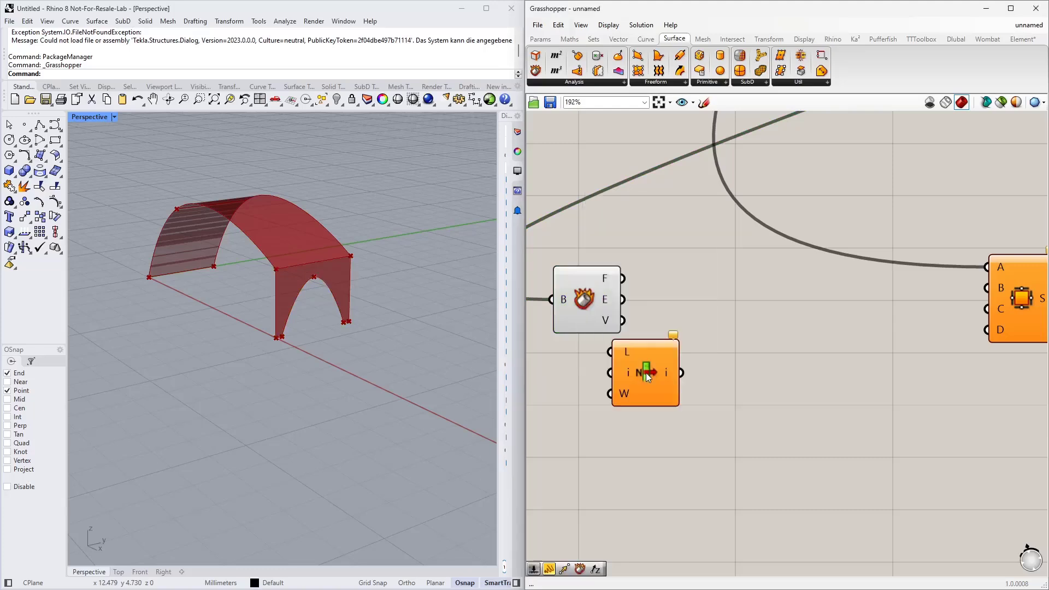
left_click_drag(647, 377, 762, 365)
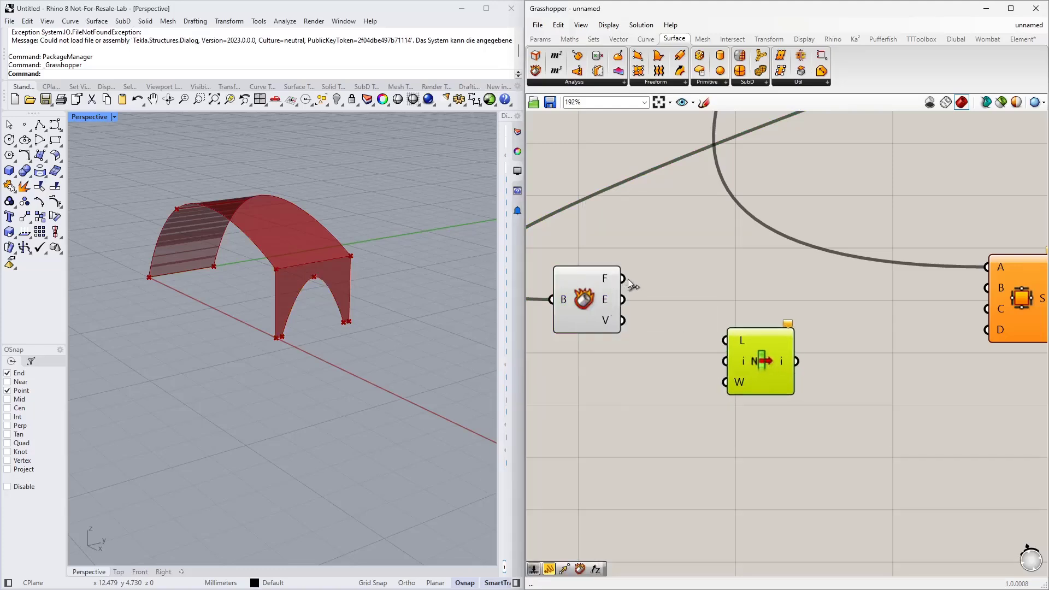
left_click_drag(623, 279, 781, 364)
left_click(654, 375)
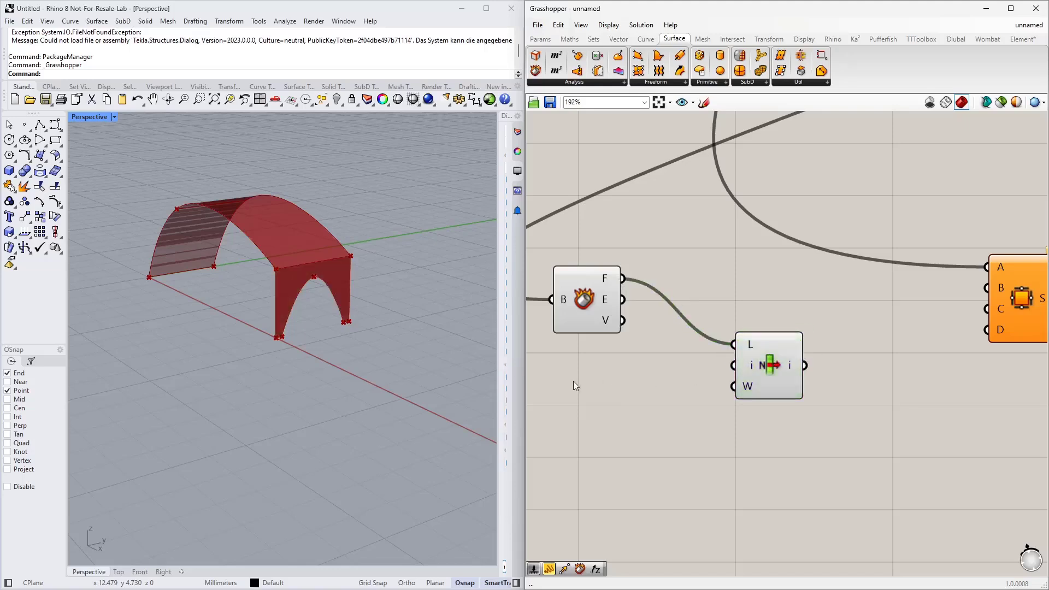
Add a number slider with value 6 and connect it to the new List Item's index input.
double_click(573, 381)
type("6")
key("Return")
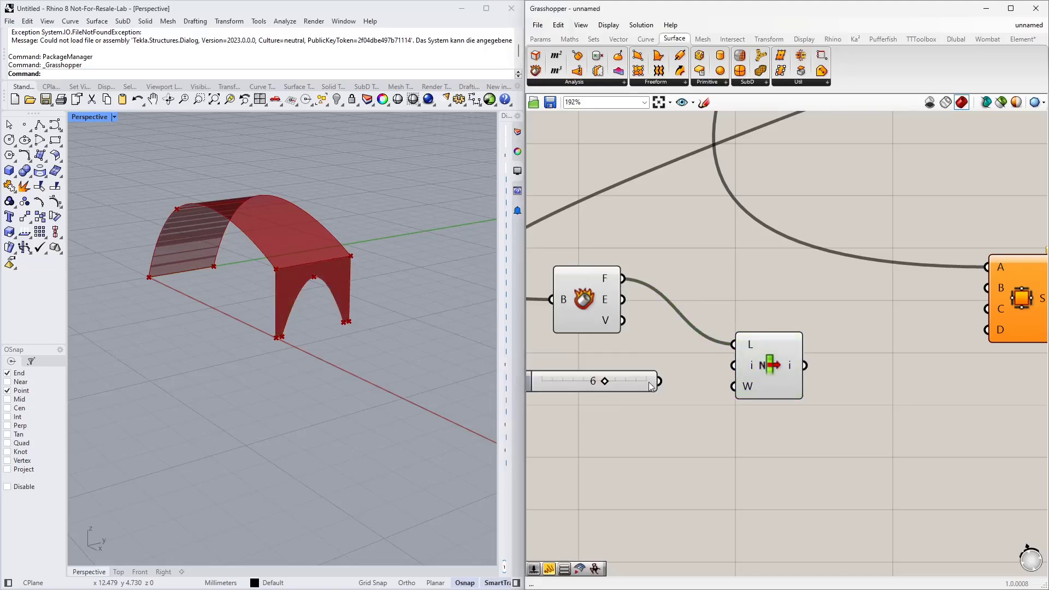
mouse_move(660, 382)
left_mouse_down()
mouse_move(727, 370)
mouse_move(671, 380)
mouse_move(678, 372)
left_mouse_up()
left_click(771, 369)
scroll(317, 300, "up", 5)
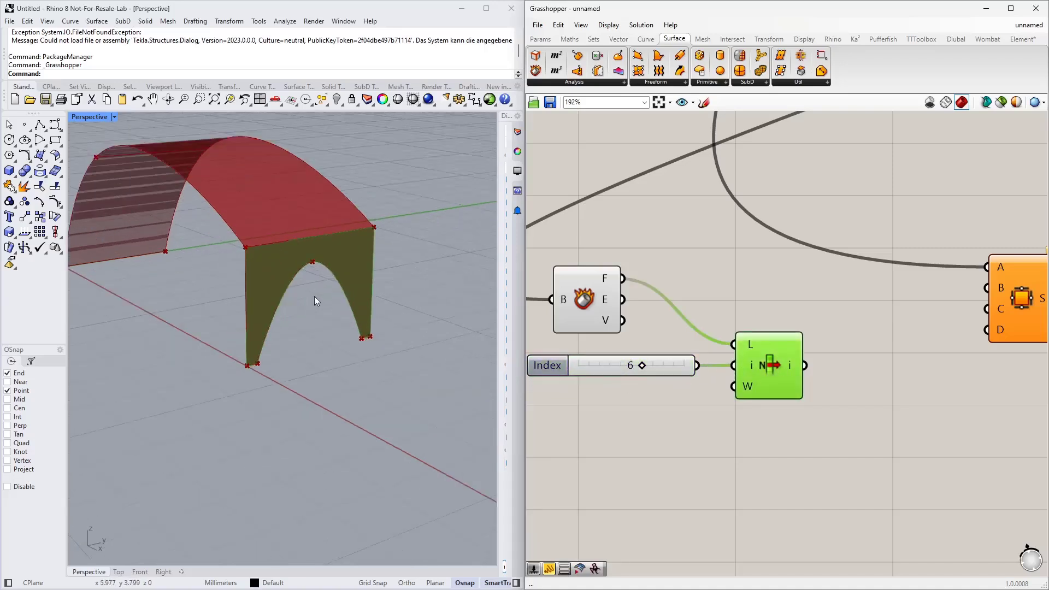
Replace the List Item's face input with Deconstruct Brep's E output and set the Index slider to 2.
left_click(636, 365)
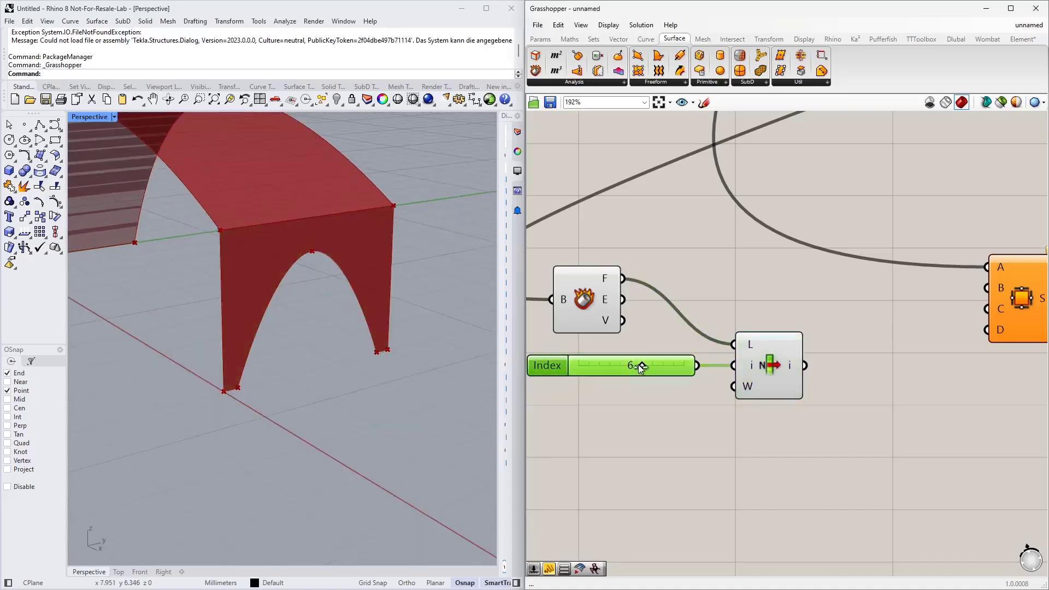
left_click(775, 366)
left_click_drag(646, 369, 581, 367)
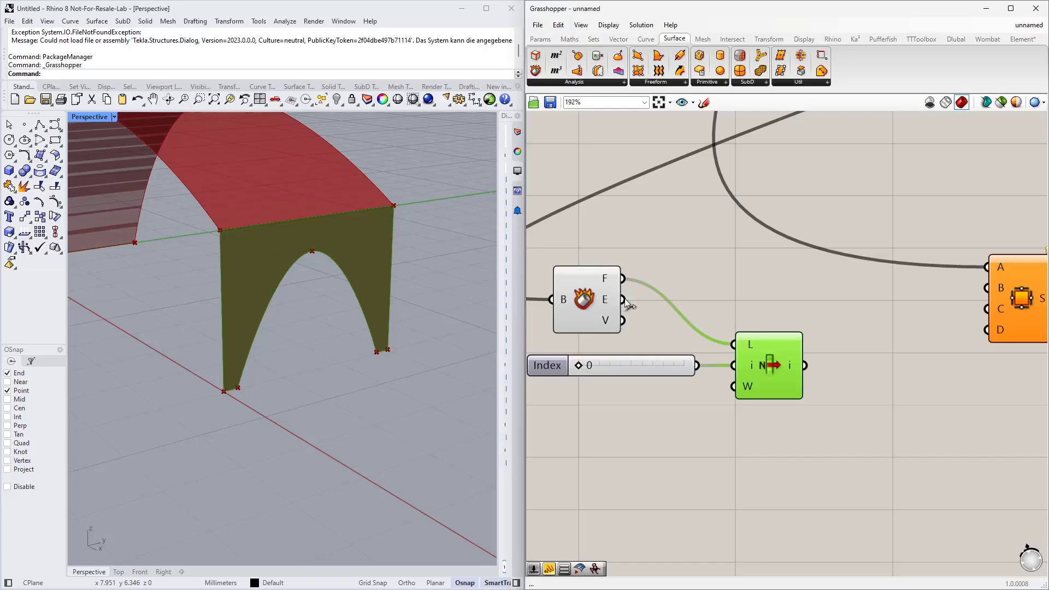
left_click_drag(625, 301, 734, 344)
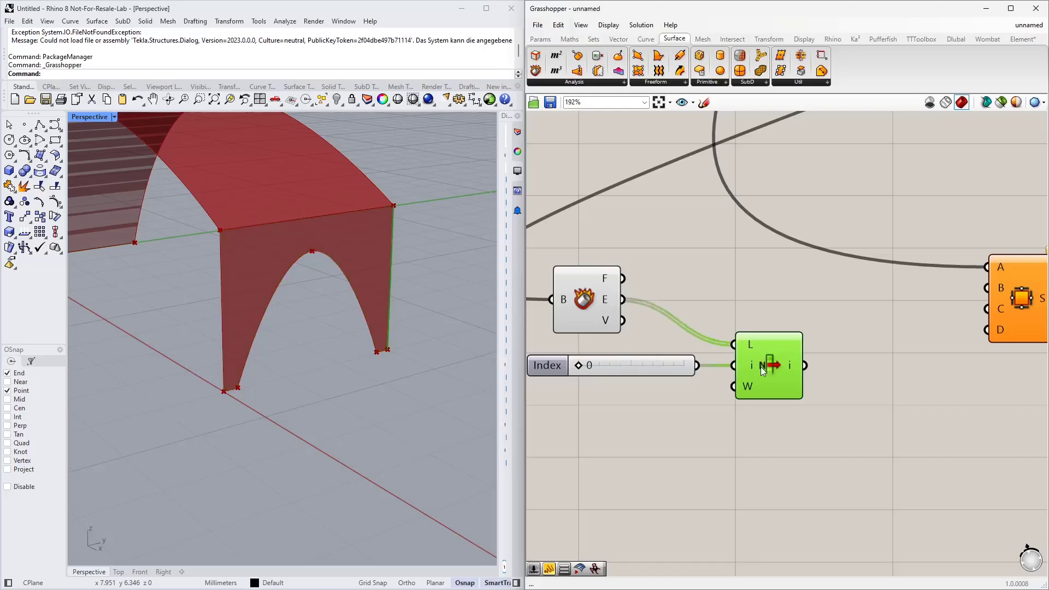
left_click_drag(584, 365, 603, 367)
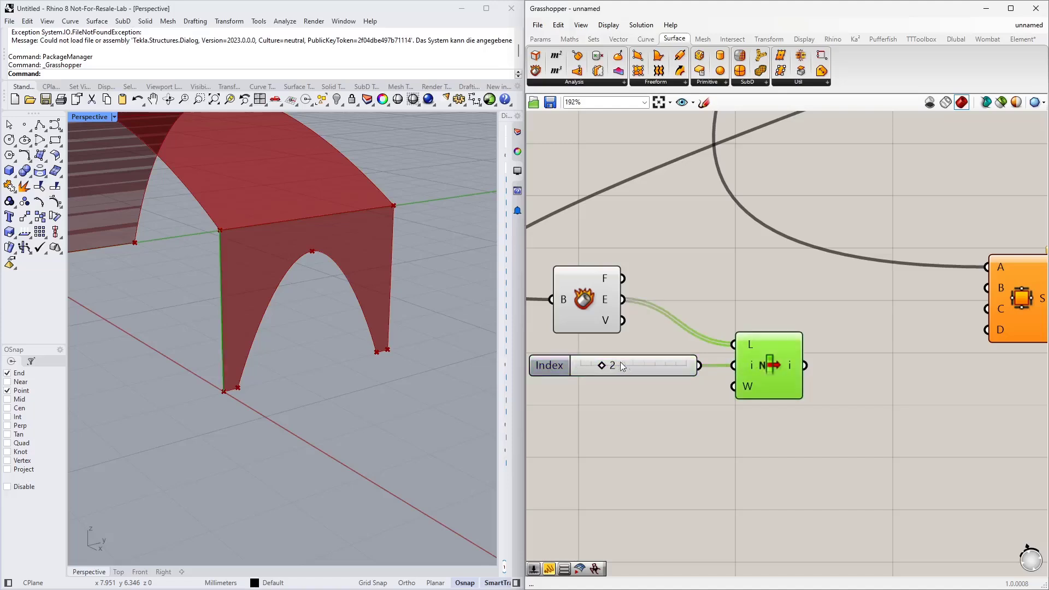
mouse_move(601, 366)
left_mouse_down()
mouse_move(591, 367)
mouse_move(601, 366)
left_mouse_up()
scroll(689, 352, "down", 4)
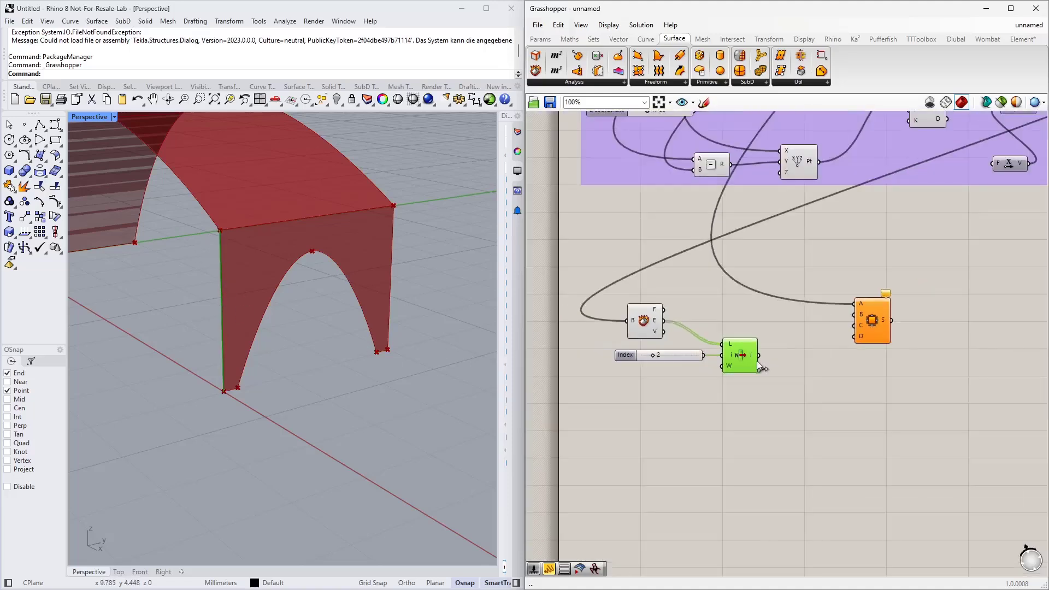
Connect the List Item output to Edge Surface's B input and move the edge extraction components up beside the Edge Surface.
left_click_drag(759, 355, 854, 315)
scroll(226, 353, "down", 5)
right_click_drag(193, 375, 238, 398)
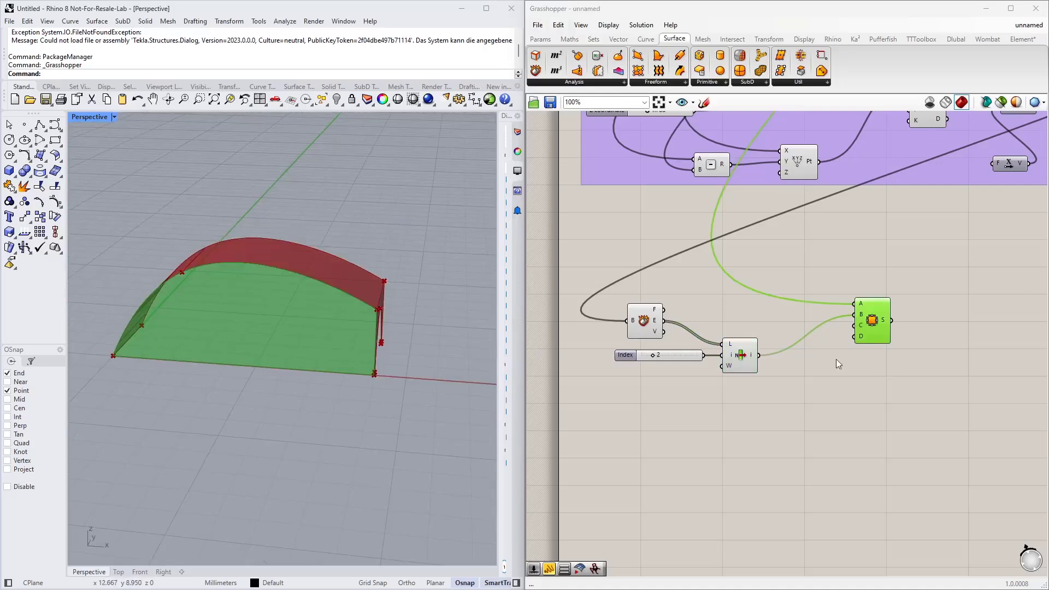
left_click_drag(796, 407, 598, 293)
left_click_drag(731, 358, 754, 320)
left_click(733, 373)
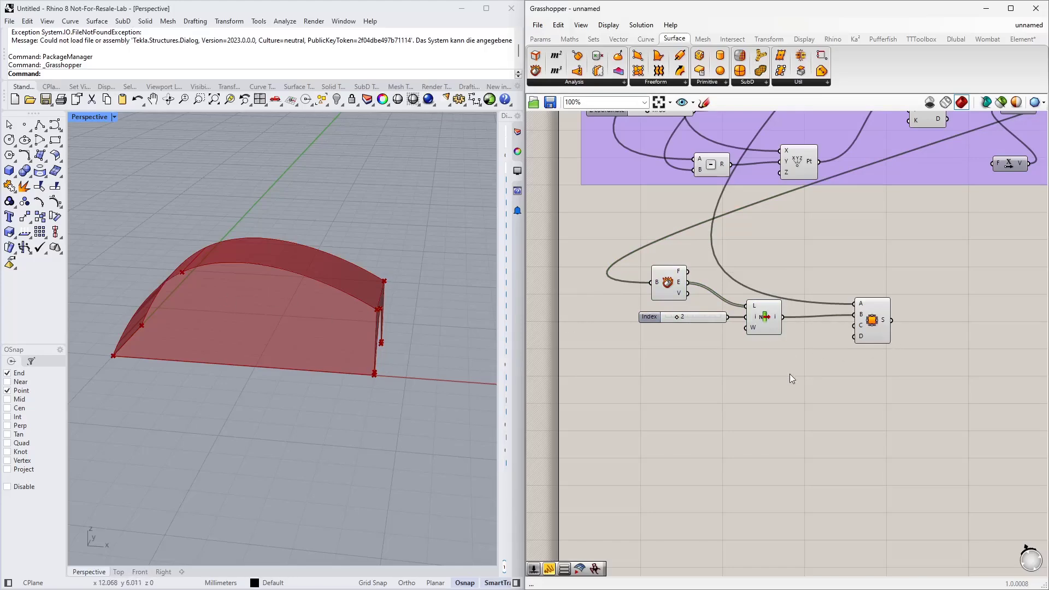
Add a Rectangle 2Pt component in the empty canvas area below the Edge Surface components.
scroll(791, 378, "down", 3)
scroll(669, 346, "up", 2)
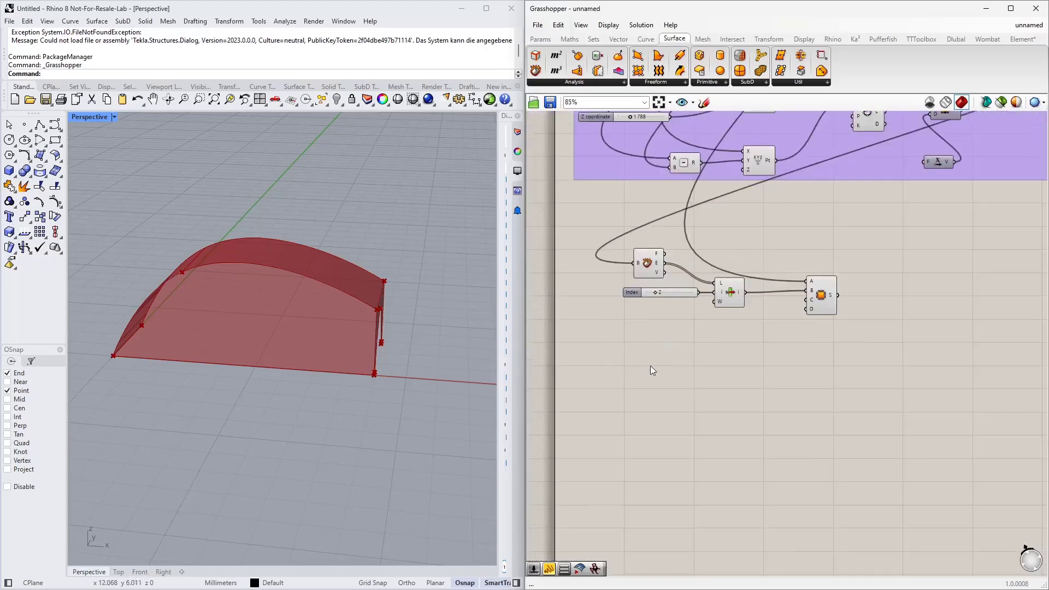
double_click(737, 402)
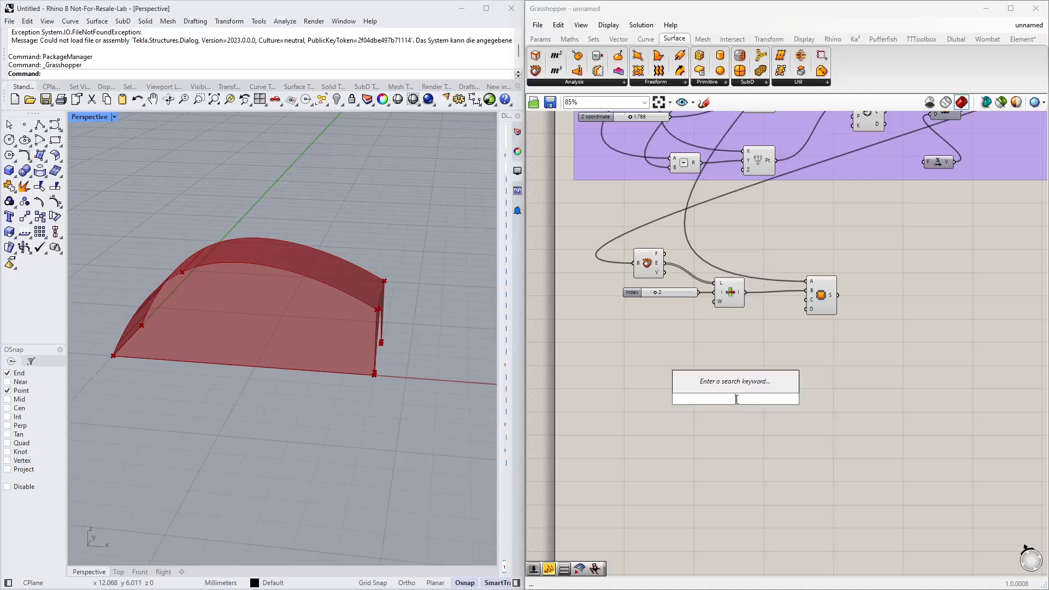
type("rec")
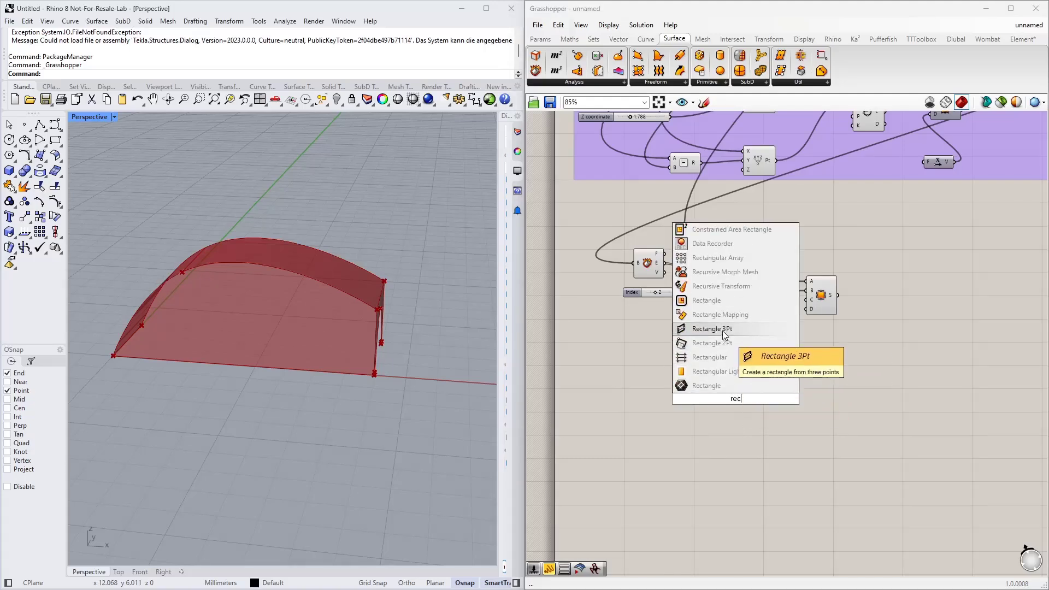
left_click(737, 344)
mouse_move(740, 400)
left_mouse_down()
mouse_move(747, 372)
mouse_move(744, 392)
left_mouse_up()
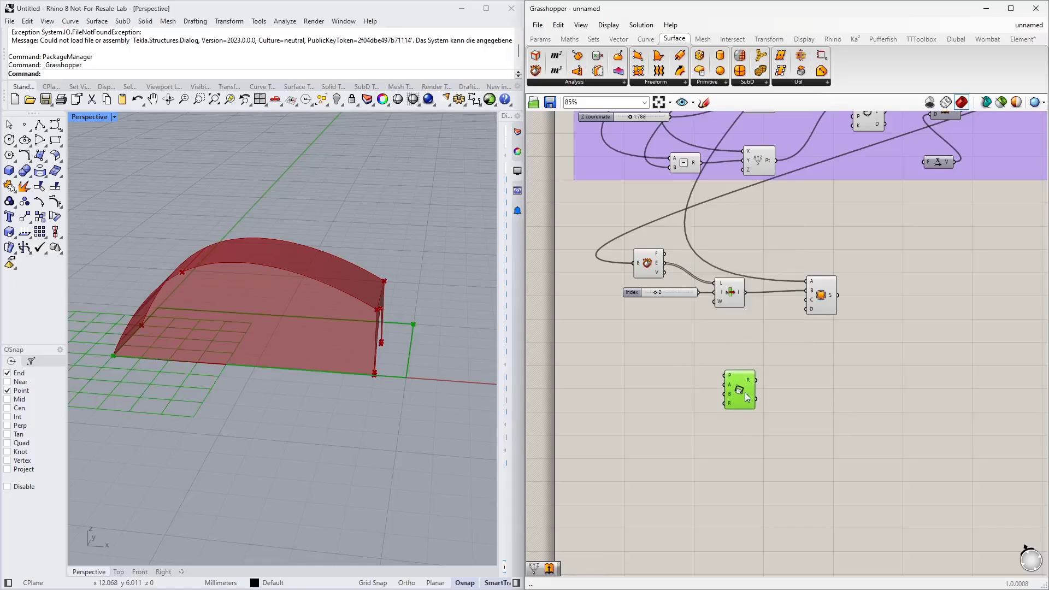
scroll(664, 395, "up", 2)
right_click_drag(660, 396, 696, 395)
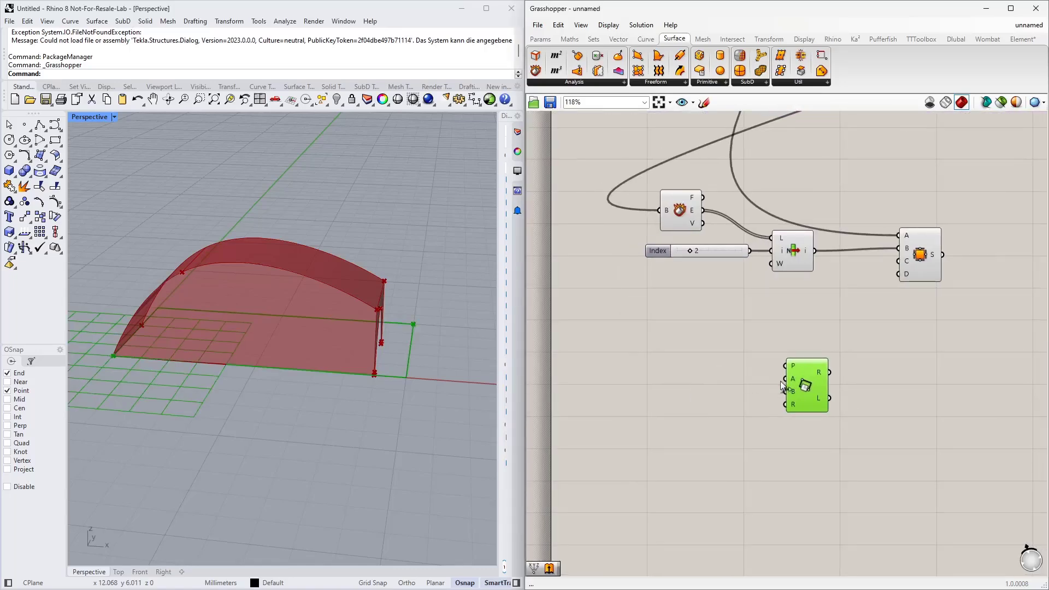
scroll(790, 384, "up", 3)
scroll(882, 373, "down", 3)
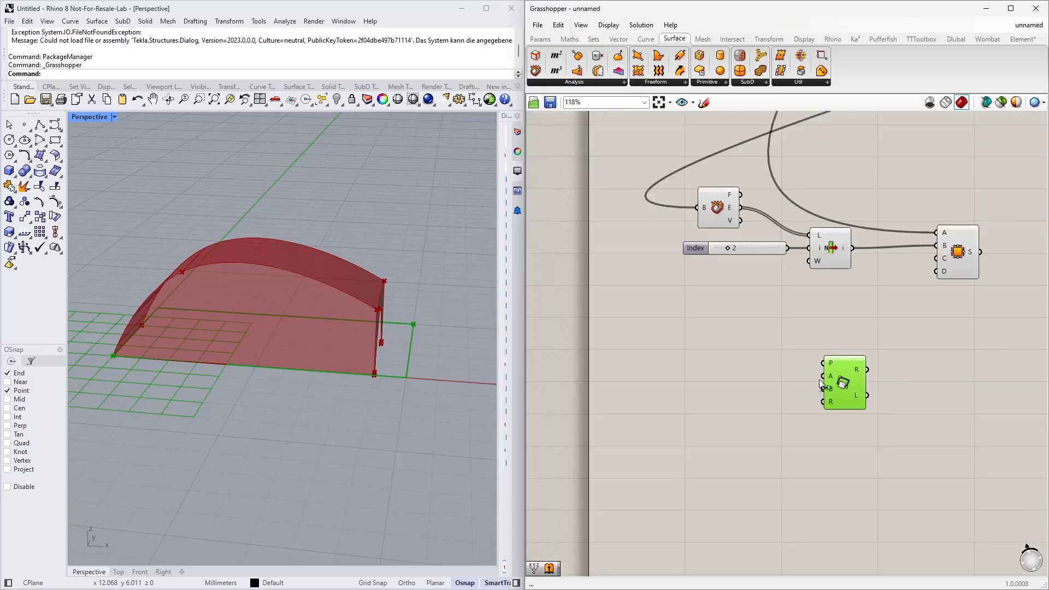
left_click_drag(844, 384, 850, 410)
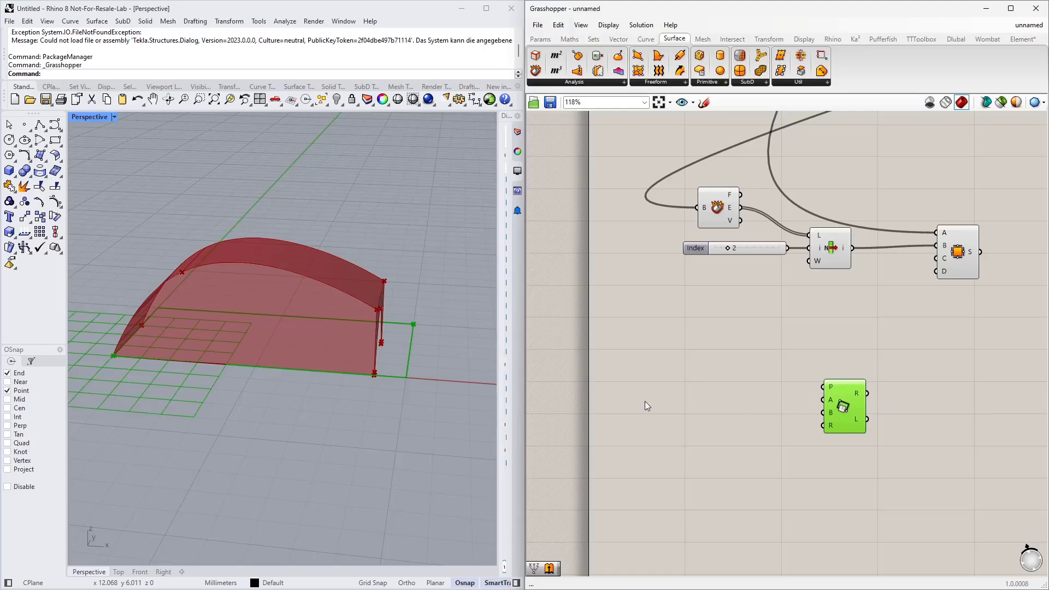
Copy the two MD sliders with their Deconstruct and Construct Point components from the "Rood surface" group to beside Rectangle 2Pt.
scroll(678, 404, "down", 4)
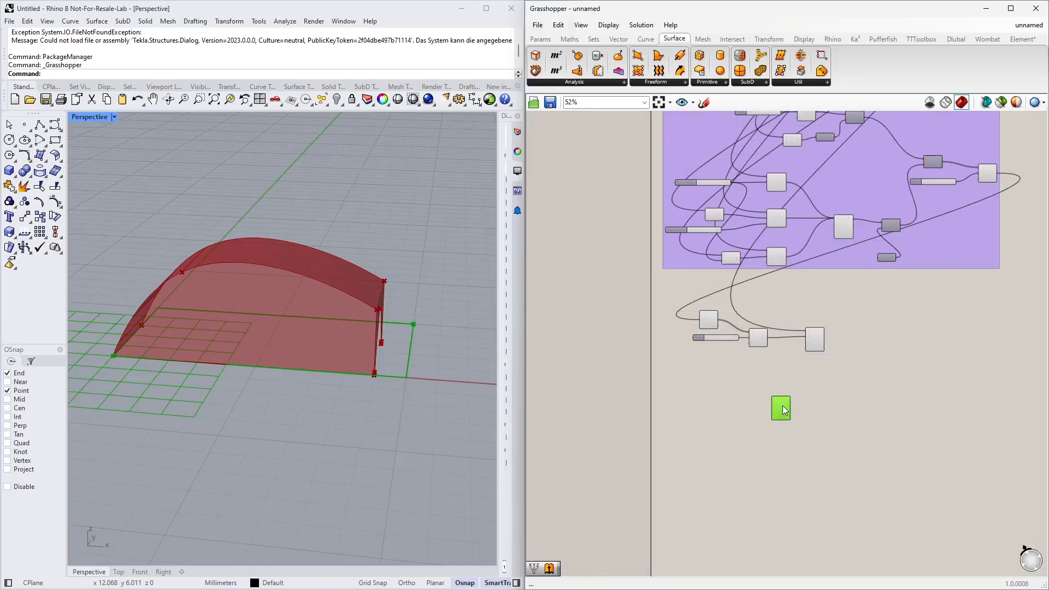
scroll(722, 406, "up", 4)
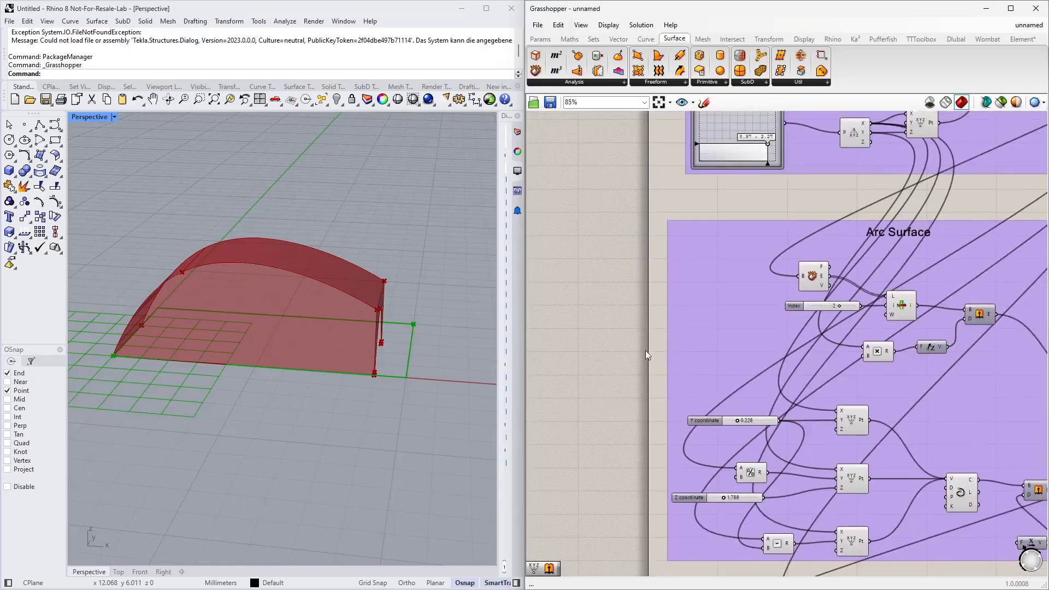
left_click_drag(588, 154, 847, 393)
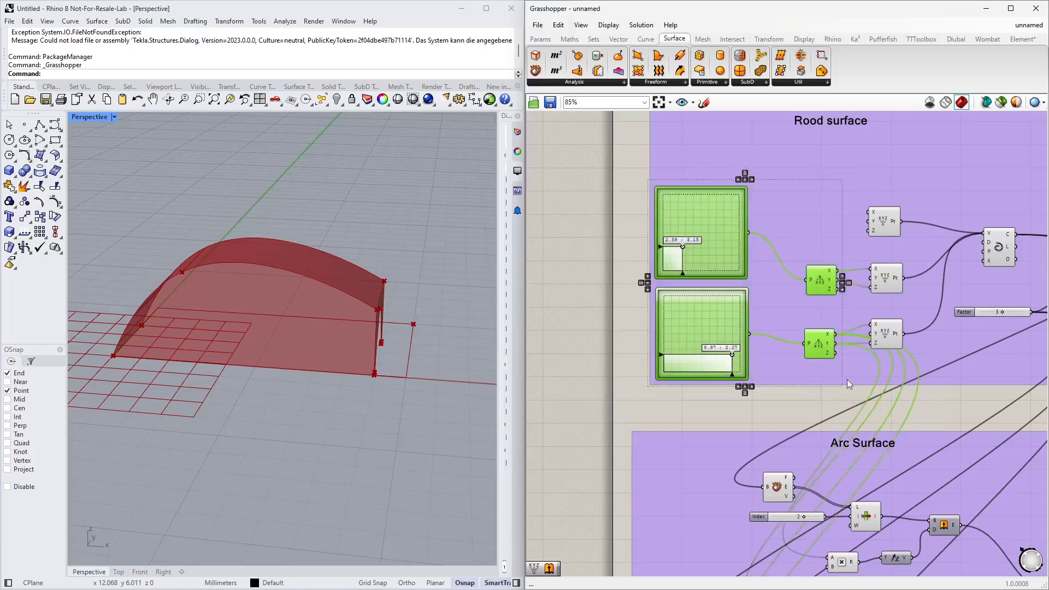
left_click(886, 280, "shift")
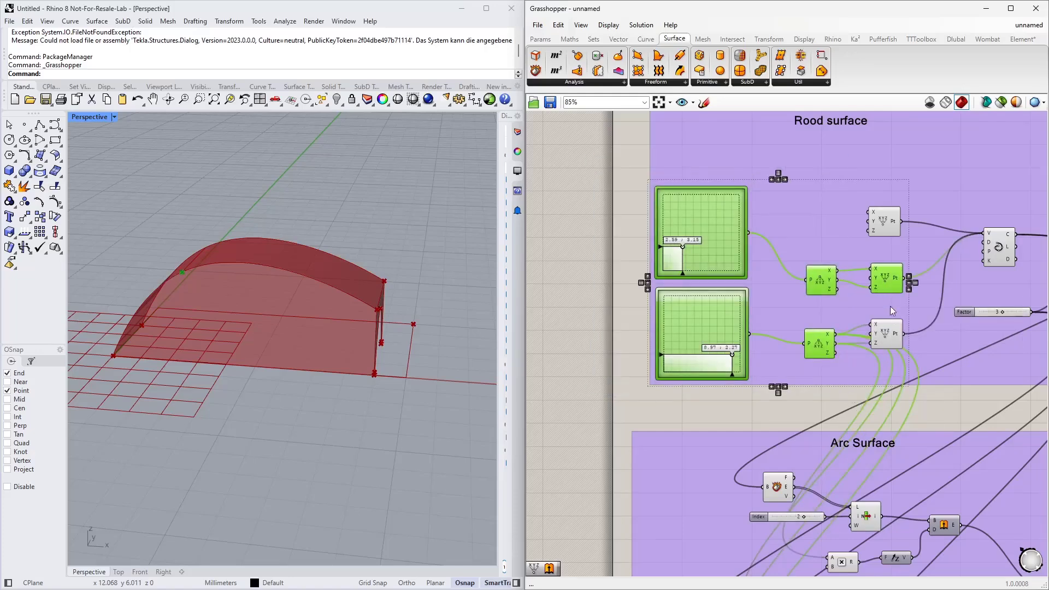
left_click(886, 334, "shift")
scroll(667, 221, "down", 5)
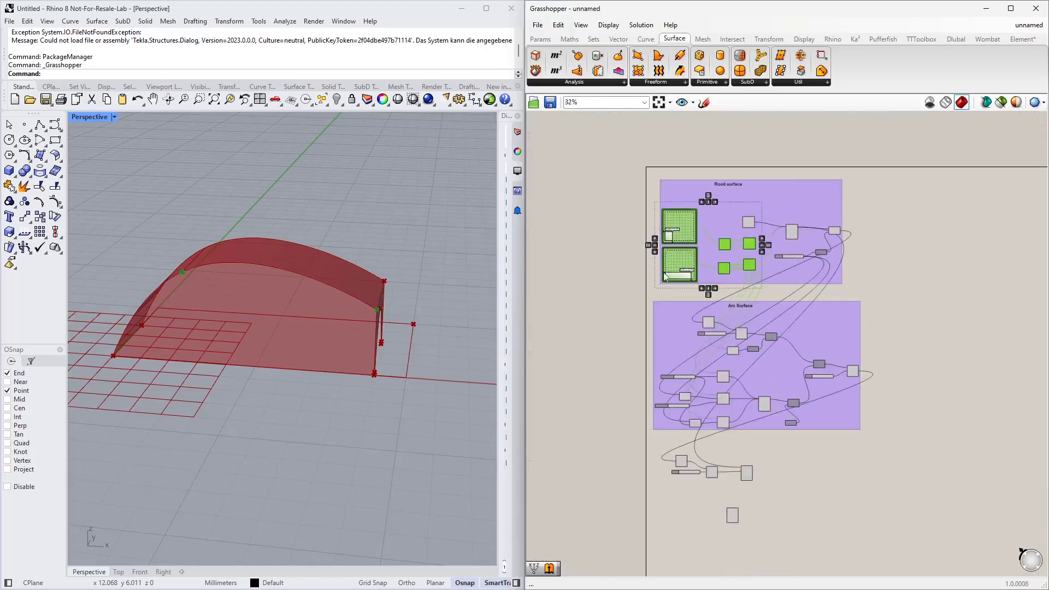
left_click_drag(689, 263, 645, 521, "alt")
Move the copied point components together with Rectangle 2Pt clear of the Edge Surface components.
scroll(714, 445, "up", 5)
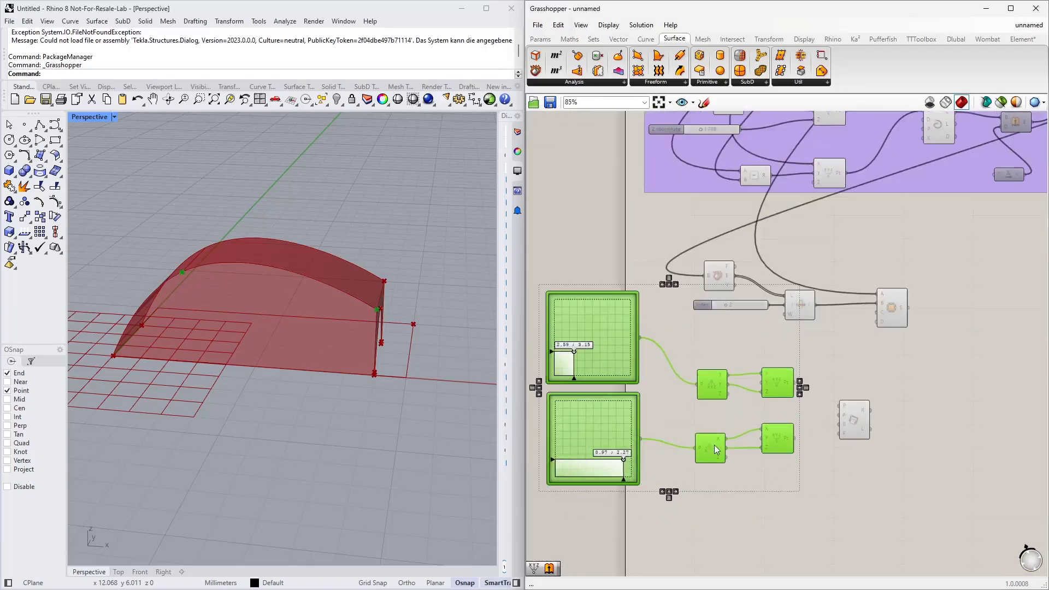
scroll(810, 439, "down", 2)
left_click_drag(885, 456, 710, 366)
left_click(933, 346)
scroll(720, 333, "up", 4)
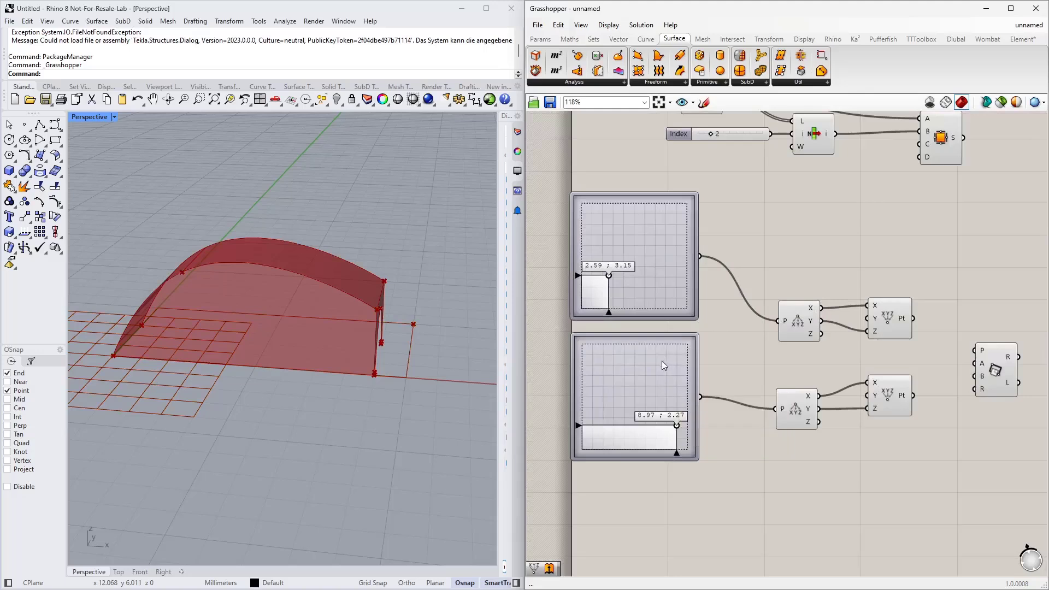
Connect the upper copied Construct Point to Rectangle 2Pt's A input and the lower one to its B input.
right_click_drag(830, 467, 739, 427)
left_click(779, 314)
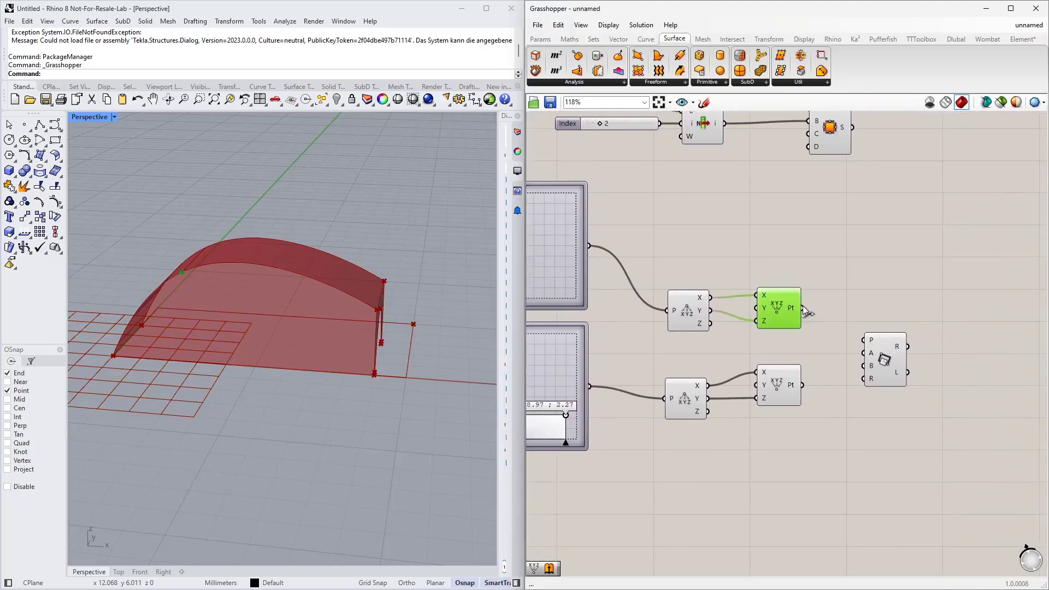
left_click_drag(805, 310, 863, 353)
left_click_drag(803, 385, 864, 366)
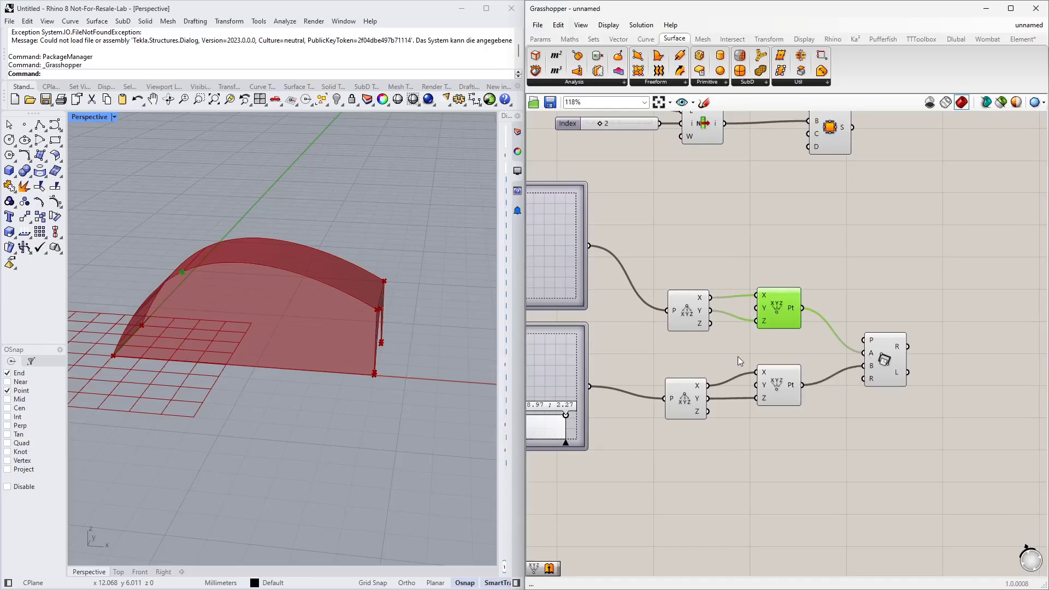
Set Rectangle 2Pt's base plane to WorldZX.
left_click(885, 359)
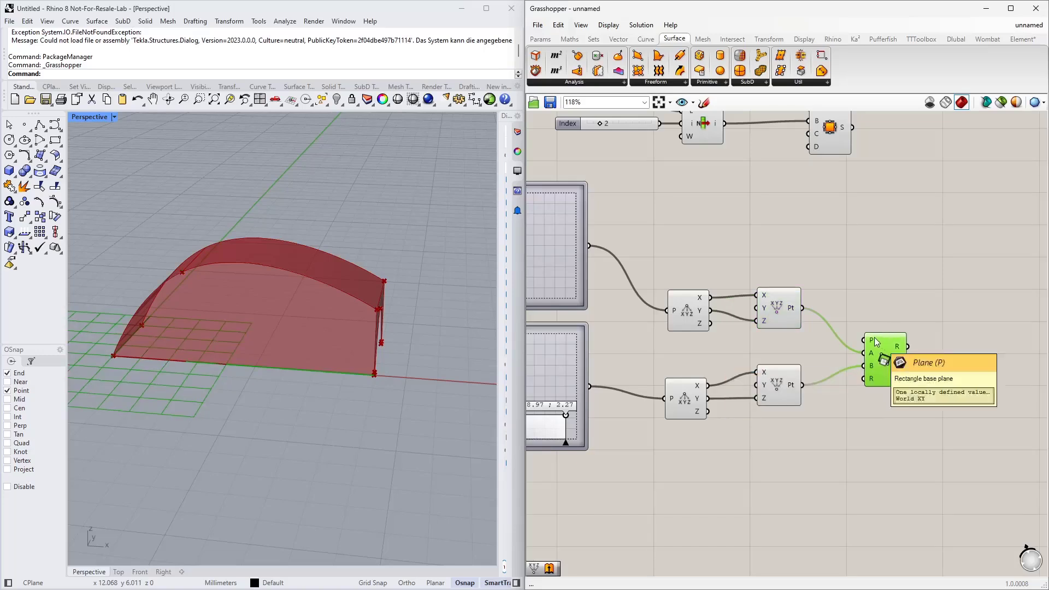
right_click(872, 342)
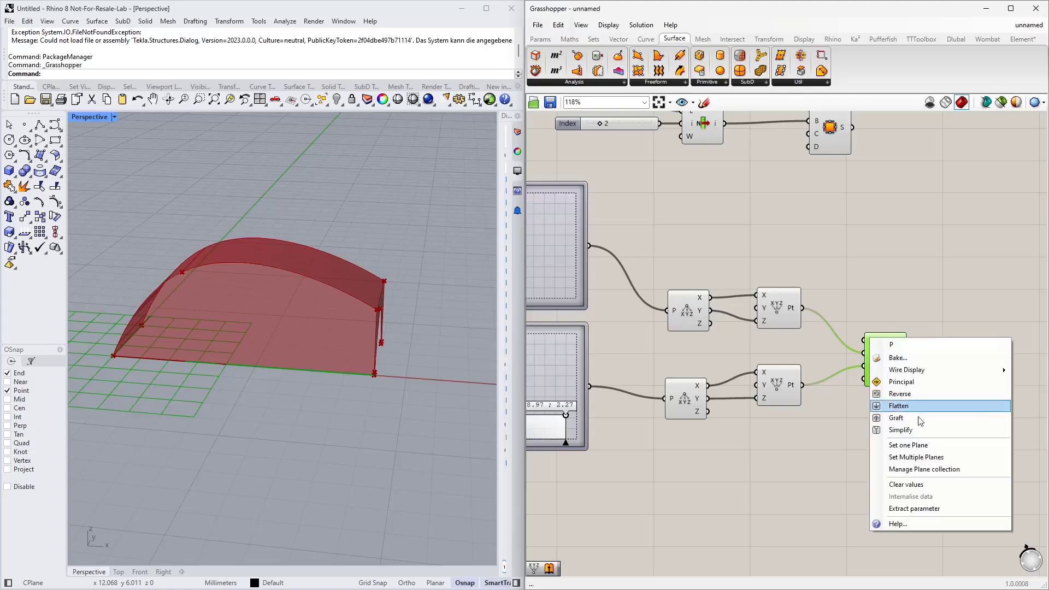
left_click(908, 446)
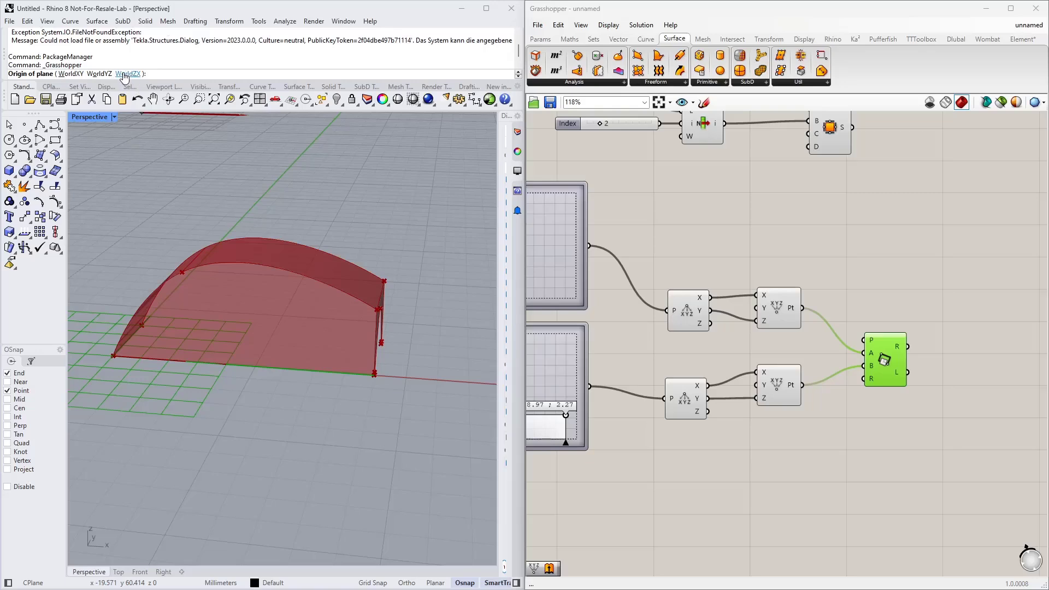
left_click(127, 77)
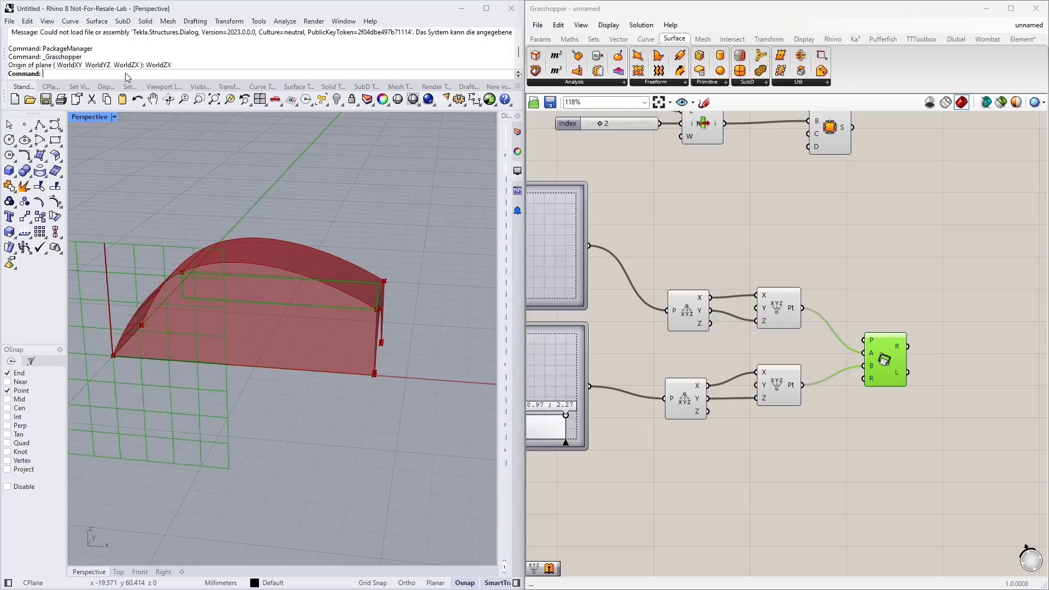
Set the lower copied MD slider to 7.31; 0.77 and the upper one to 3.26; 2.12 to size the rectangle within the wall.
scroll(333, 315, "down", 6)
right_click_drag(333, 315, 288, 302)
scroll(288, 302, "up", 3)
right_click_drag(641, 325, 833, 301)
left_click_drag(758, 393, 741, 408)
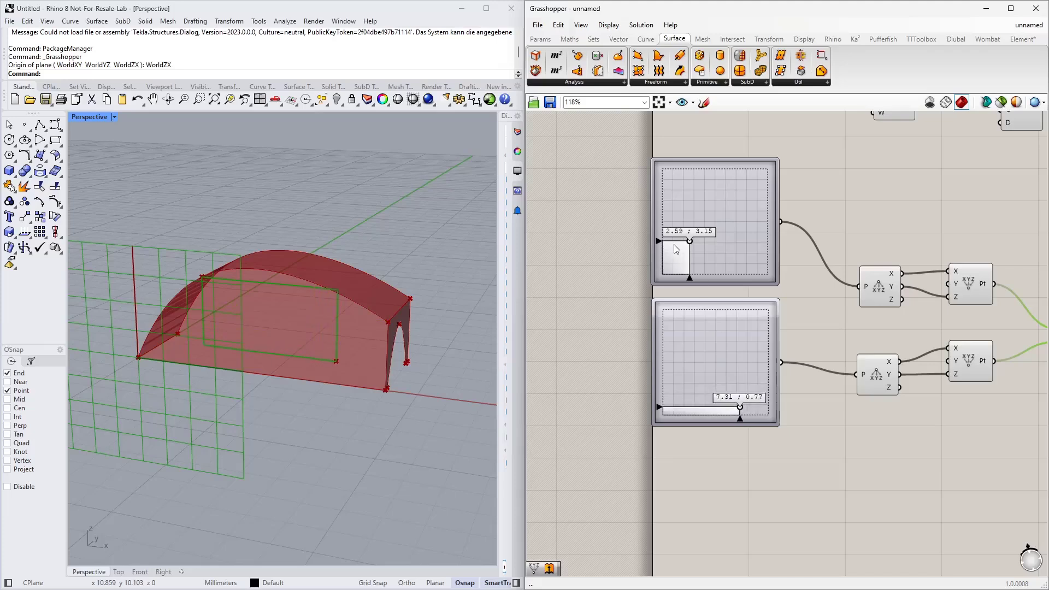
left_click_drag(689, 242, 696, 254)
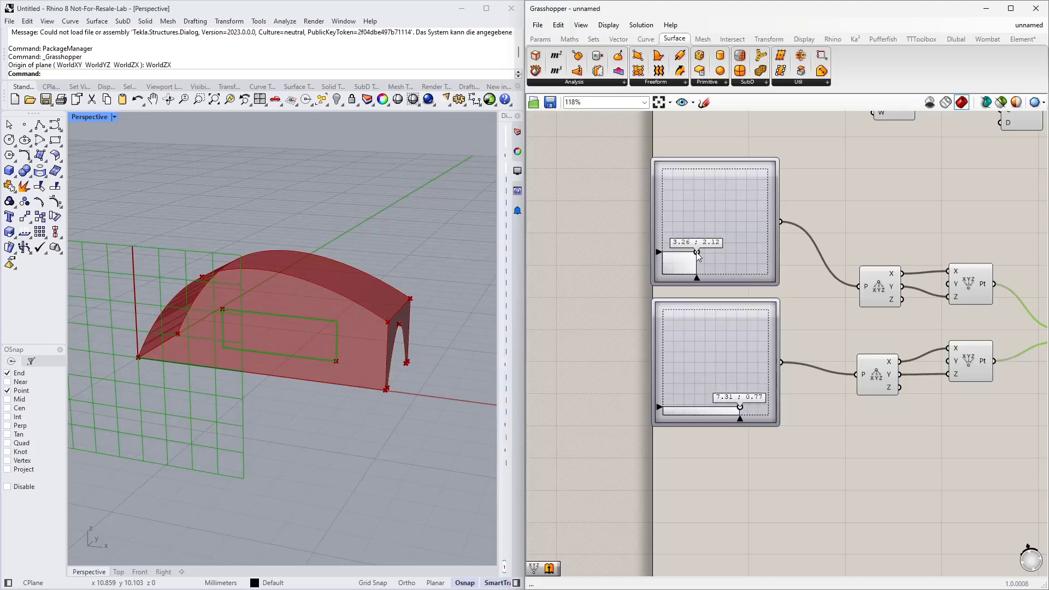
mouse_move(367, 285)
right_mouse_down()
mouse_move(365, 273)
mouse_move(363, 290)
right_mouse_up()
scroll(654, 325, "down", 4)
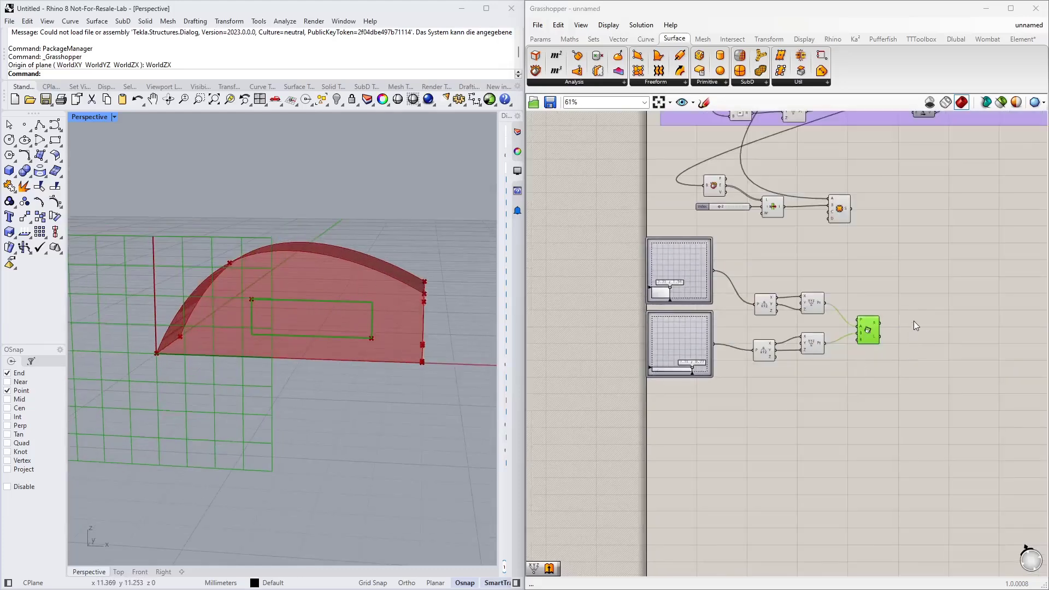
scroll(917, 321, "up", 3)
right_click_drag(927, 325, 804, 335)
scroll(769, 334, "up", 2)
left_click_drag(683, 344, 676, 326)
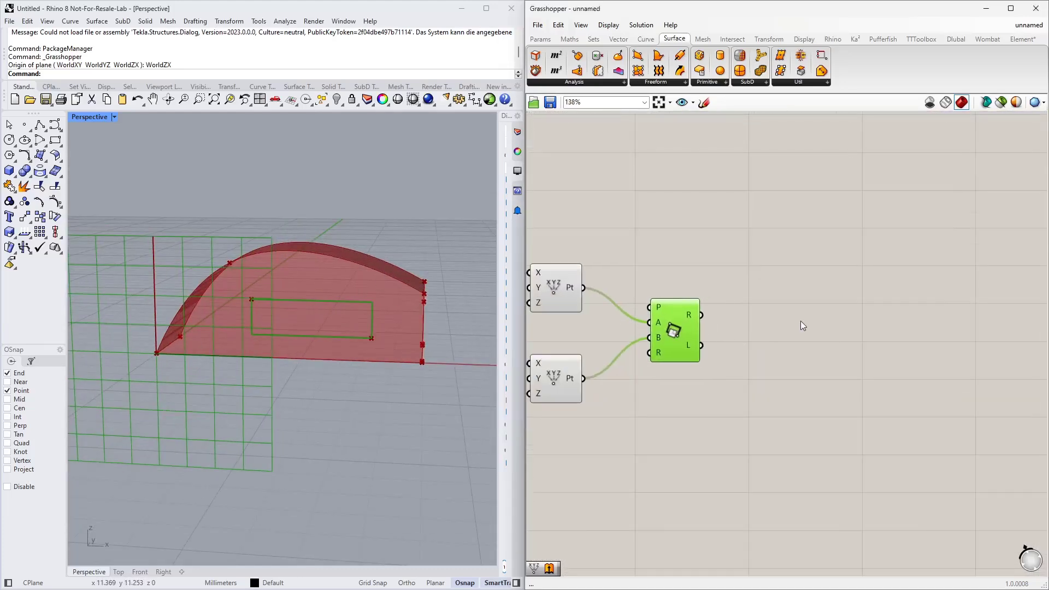
right_click(801, 321)
left_click(780, 300)
double_click(780, 299)
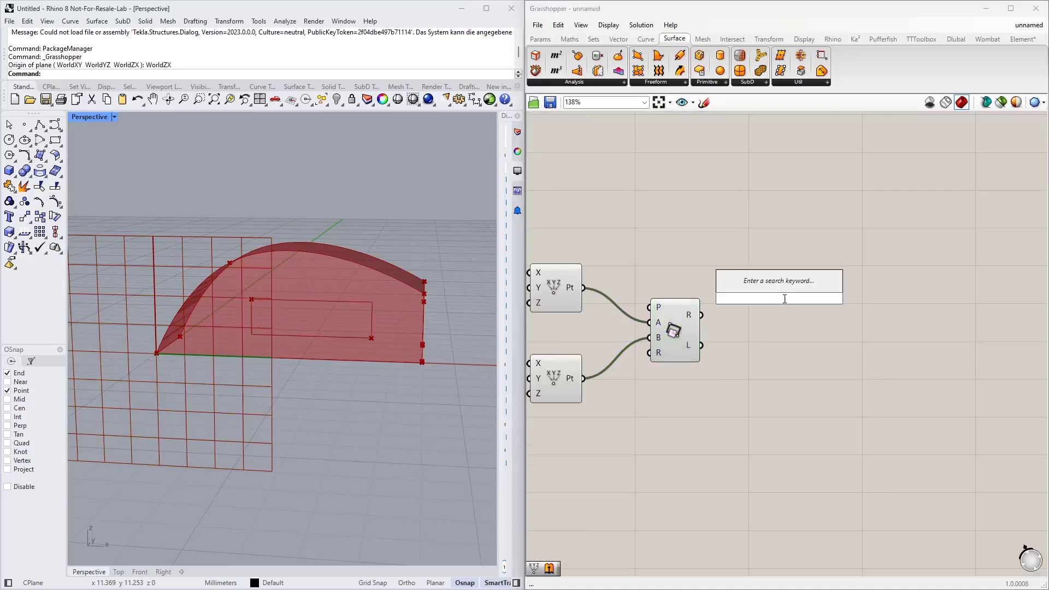
type("extr")
left_click(779, 281)
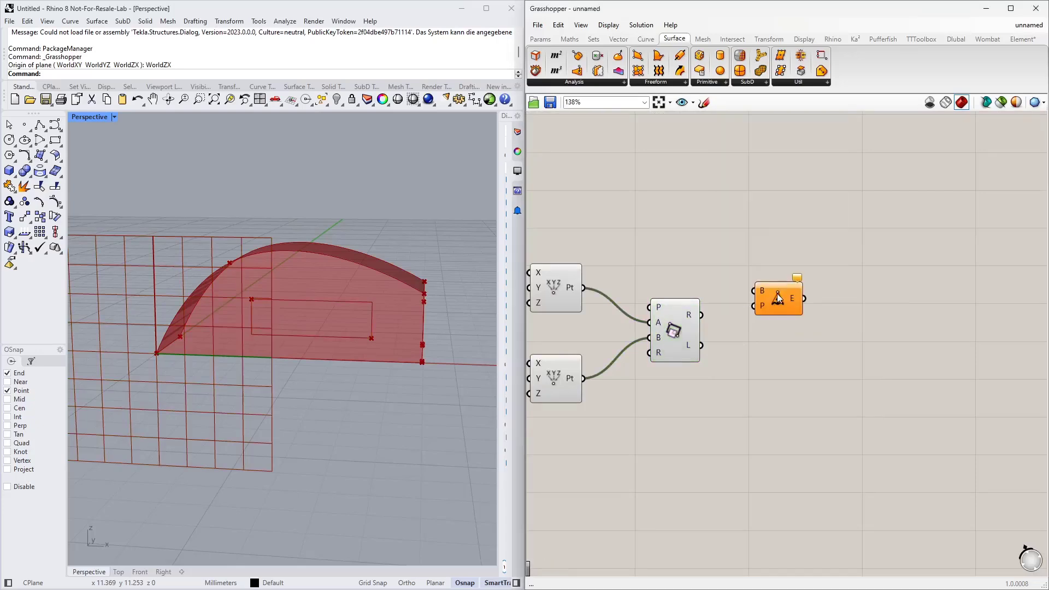
key("Delete")
Add an Extrude component to the right of Rectangle 2Pt and connect the rectangle output to its base input.
double_click(778, 292)
type("ex")
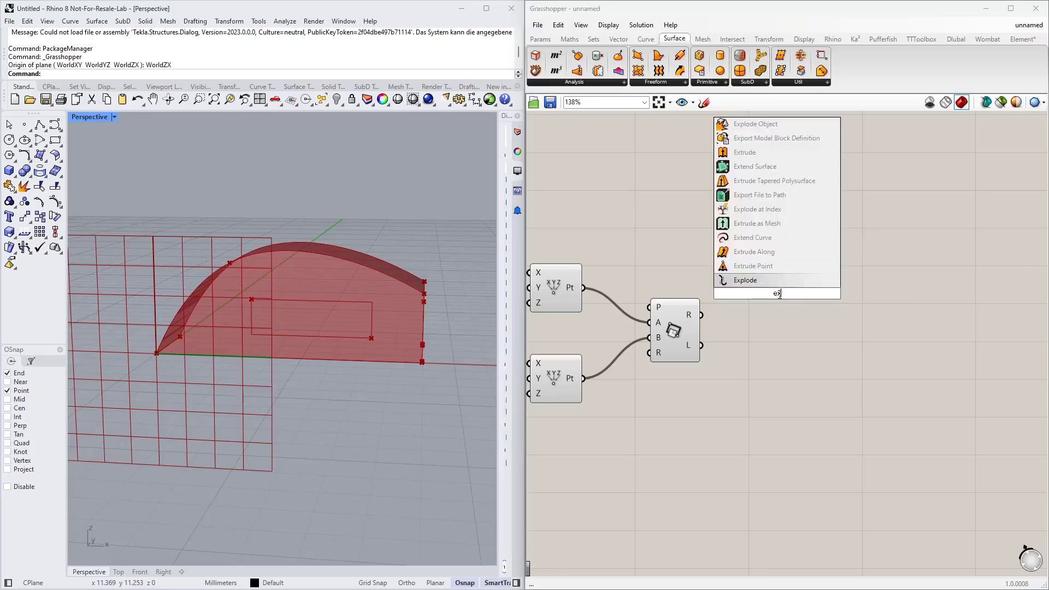
type("trude")
left_click(775, 277)
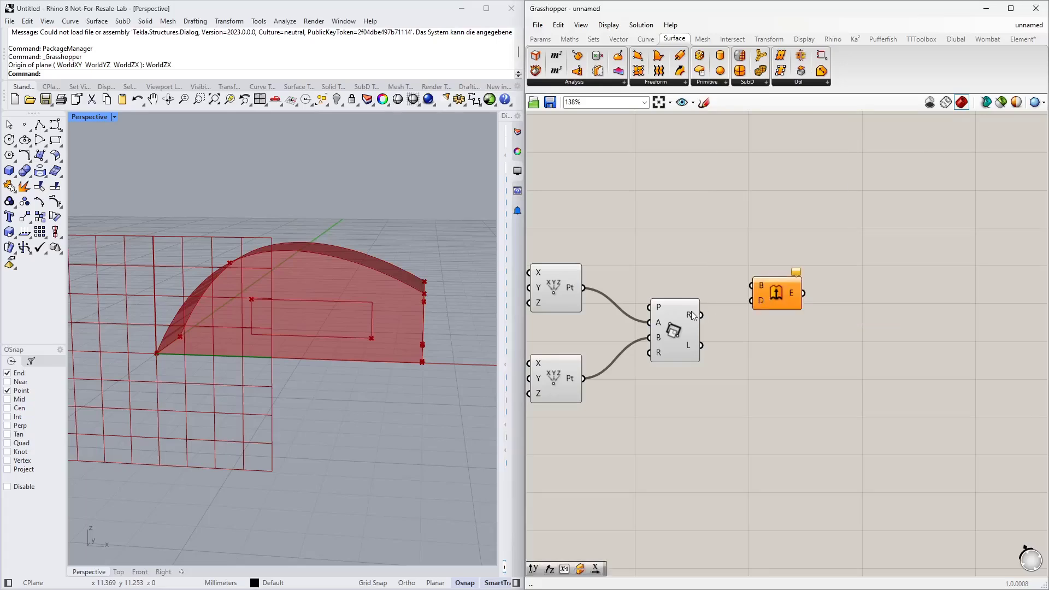
left_click_drag(702, 315, 880, 309)
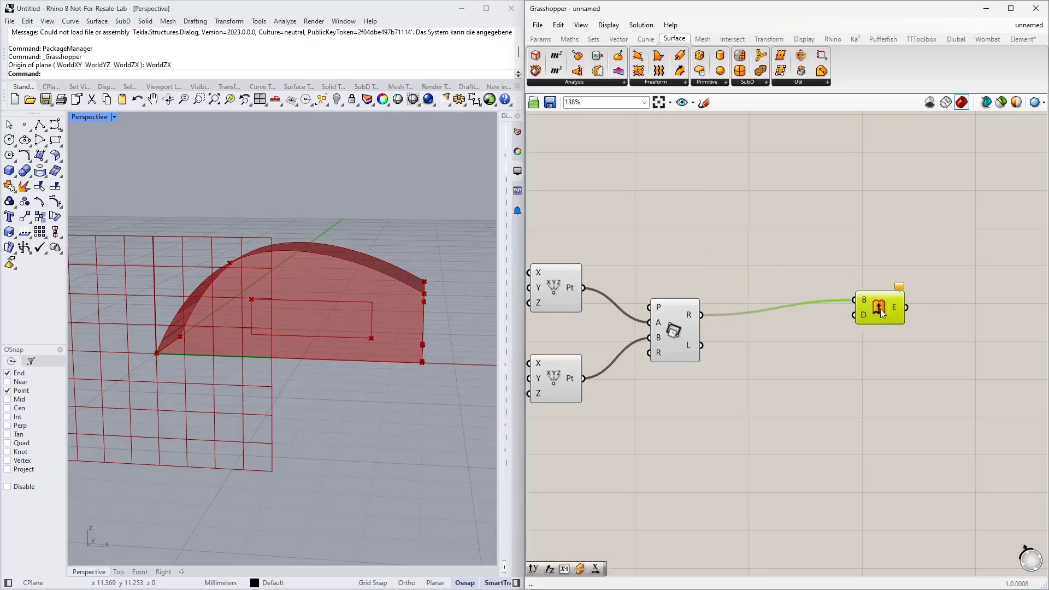
Add a Unit Y vector below the rectangle wire and connect it to Extrude's direction input.
double_click(780, 360)
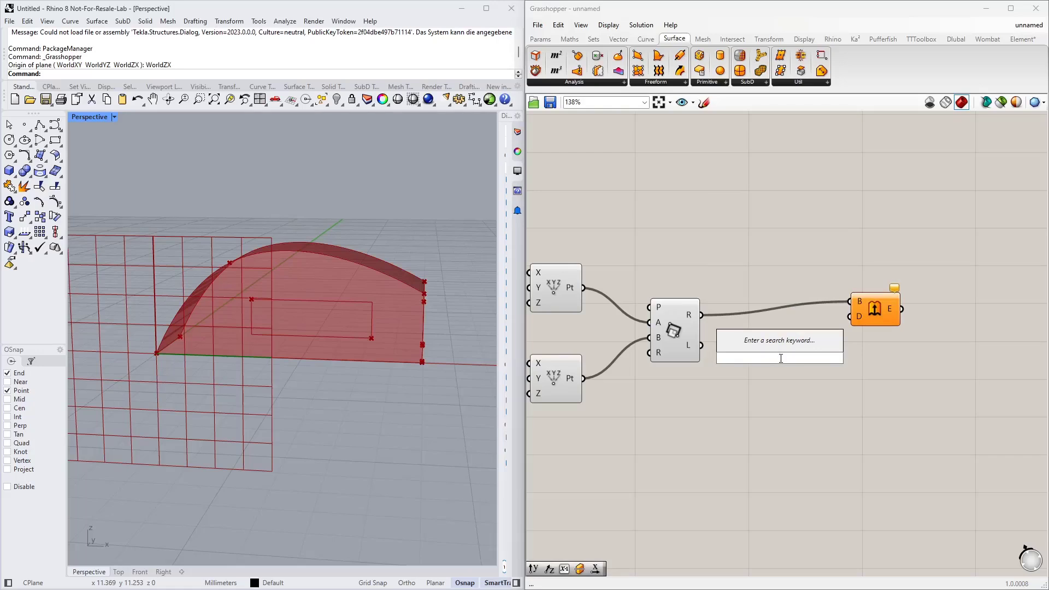
type("y")
left_click(783, 347)
left_click_drag(805, 358, 853, 315)
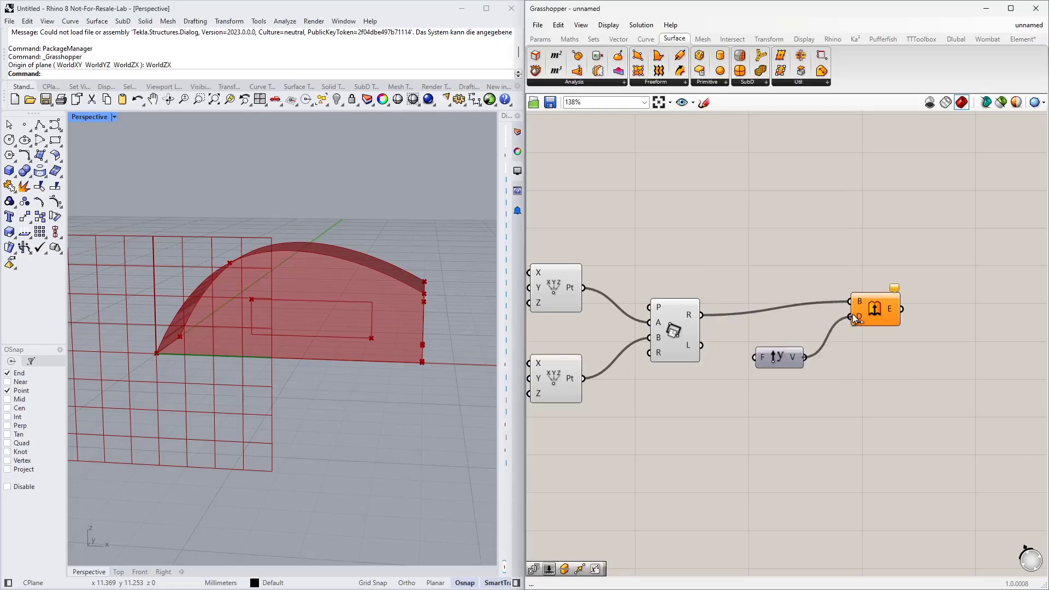
right_click_drag(838, 356, 764, 387)
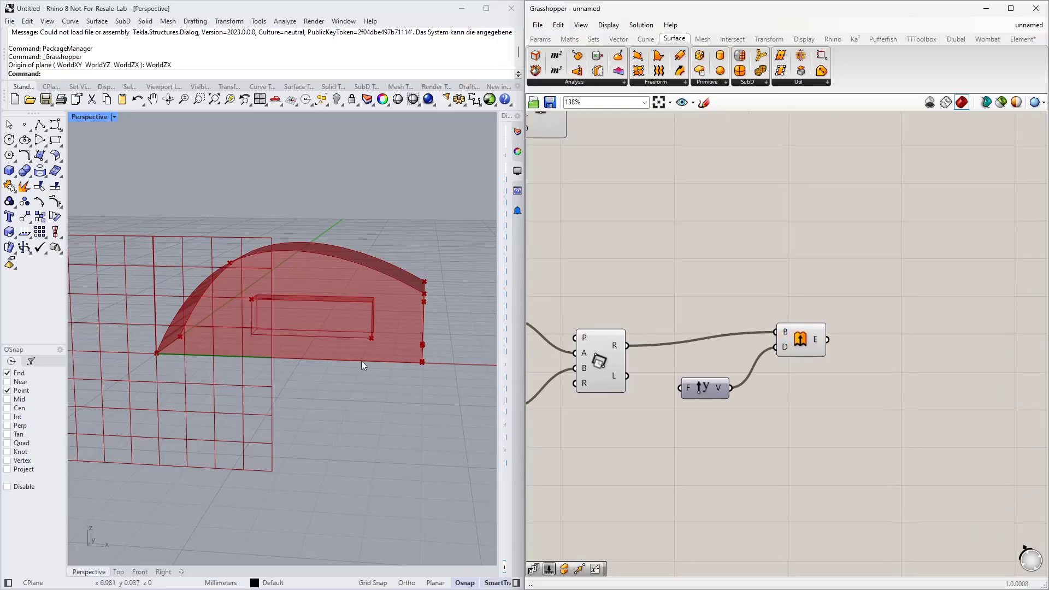
right_click_drag(357, 363, 393, 355)
Add a Split Brep component, connecting the Edge Surface output to its B input and the extrusion to its C input.
scroll(705, 278, "down", 4)
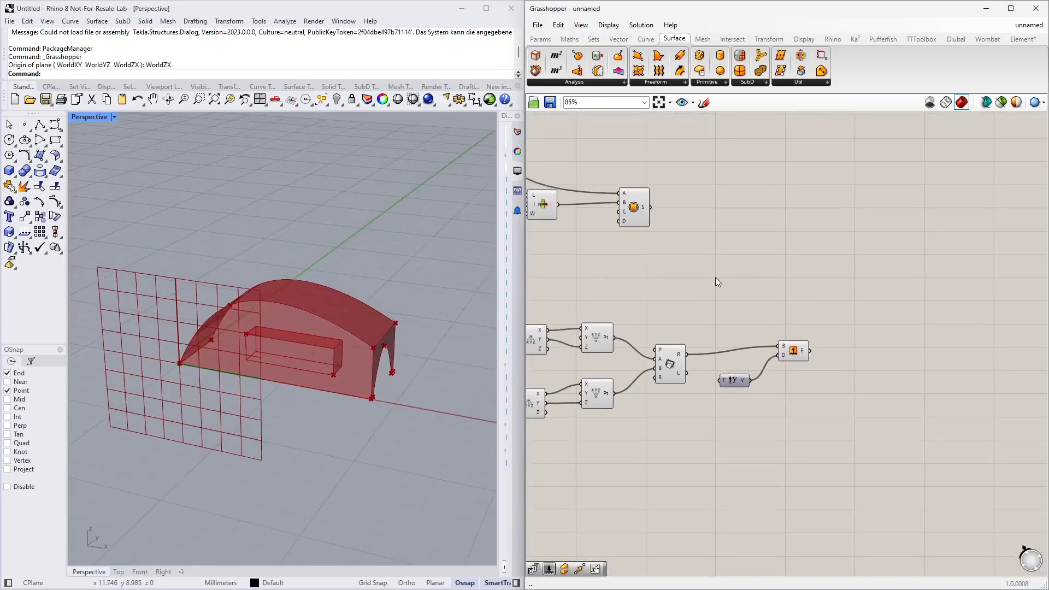
double_click(716, 277)
type("split")
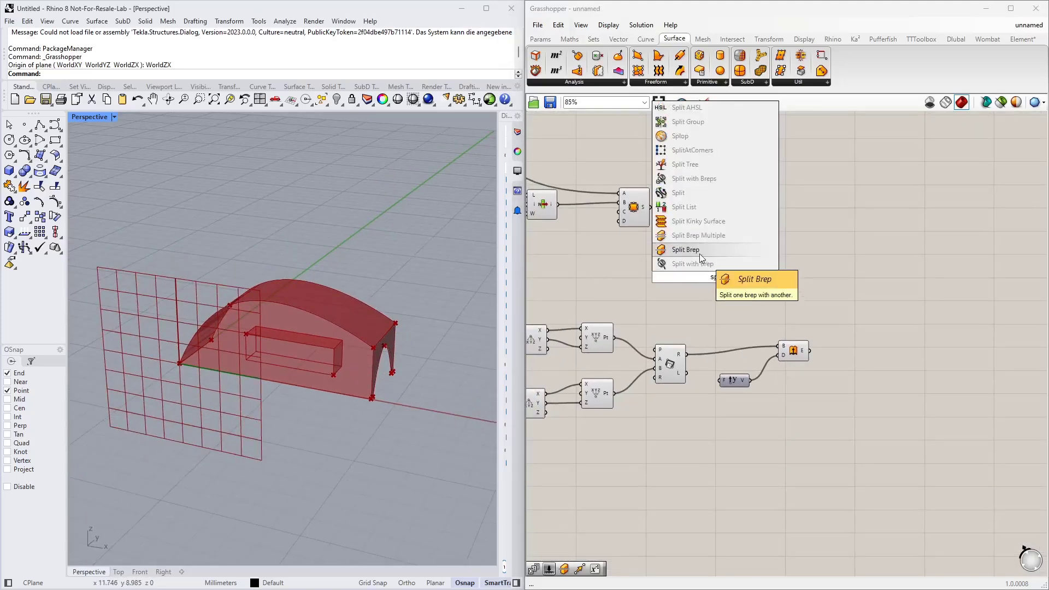
left_click(697, 249)
left_click_drag(704, 279, 697, 245)
left_click_drag(652, 208, 705, 244)
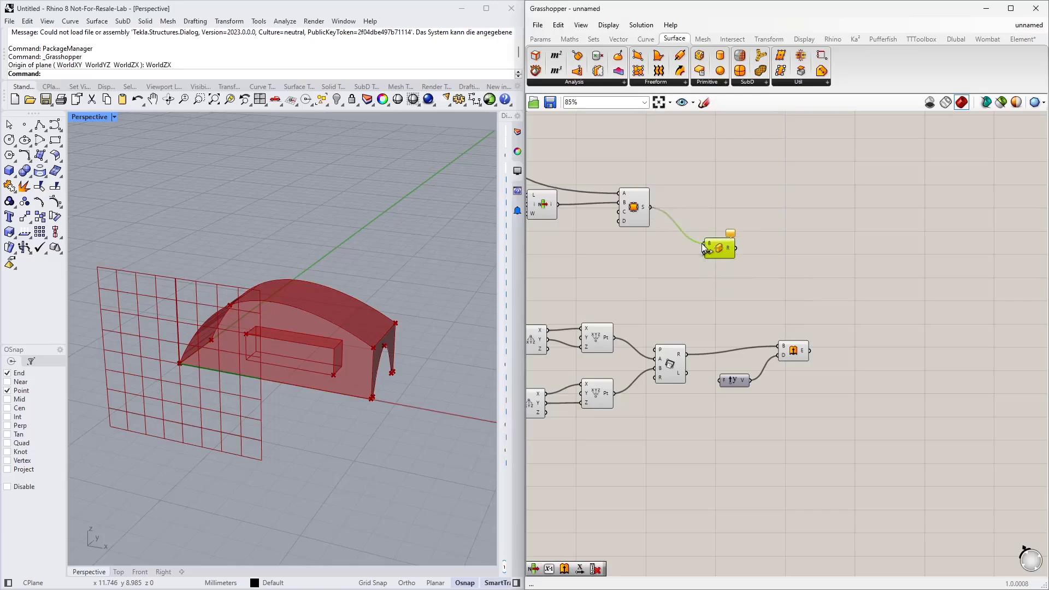
left_click_drag(811, 350, 705, 252)
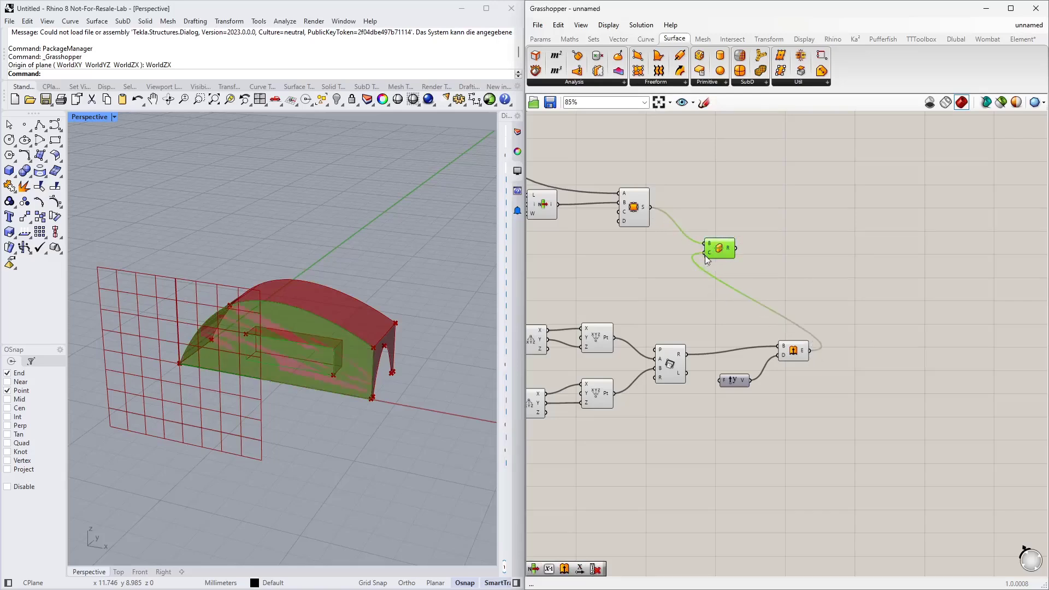
Copy the final Index slider and List Item from the group above to beside Split Brep.
right_click_drag(803, 244, 809, 363)
scroll(810, 362, "down", 2)
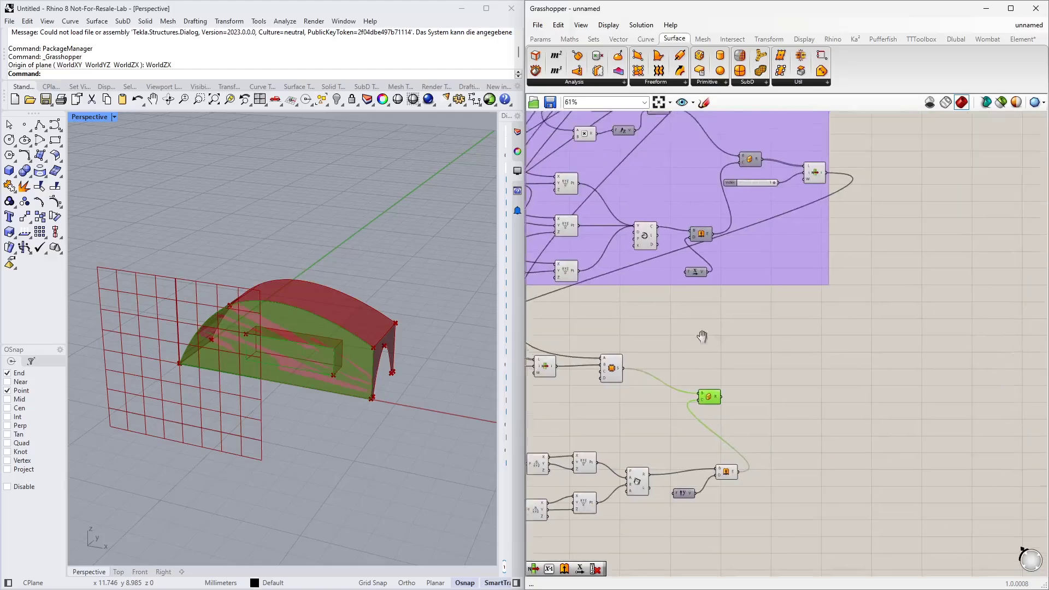
left_click(742, 213)
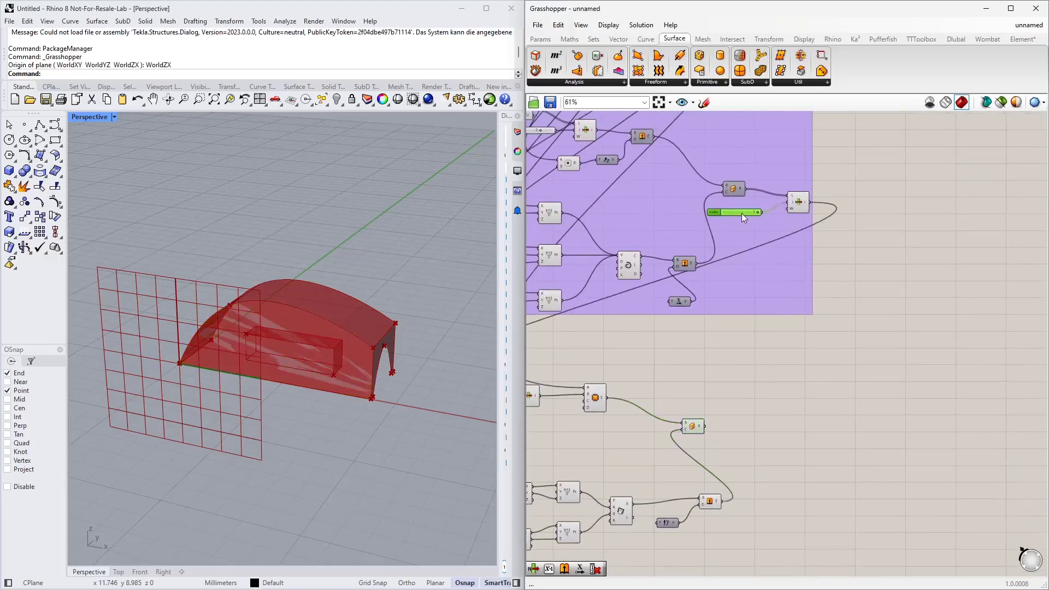
left_click(801, 206, "shift")
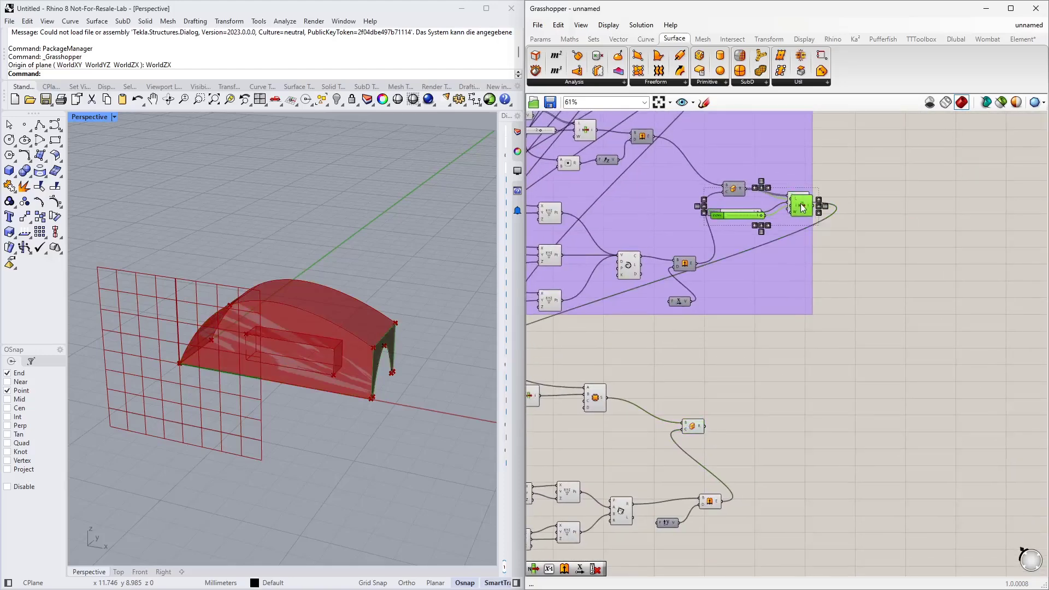
left_click_drag(801, 207, 776, 404)
Connect the Split Brep result to the copied List Item's list input and set its Index slider to 0.
scroll(685, 384, "up", 2)
scroll(685, 383, "up", 2)
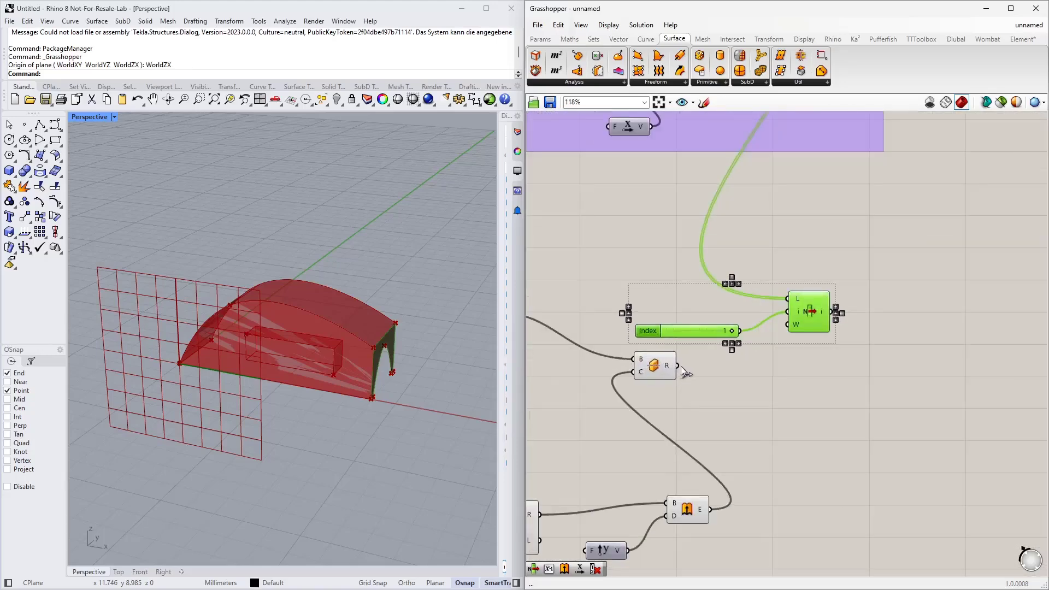
left_click_drag(678, 366, 801, 378)
left_click(868, 416)
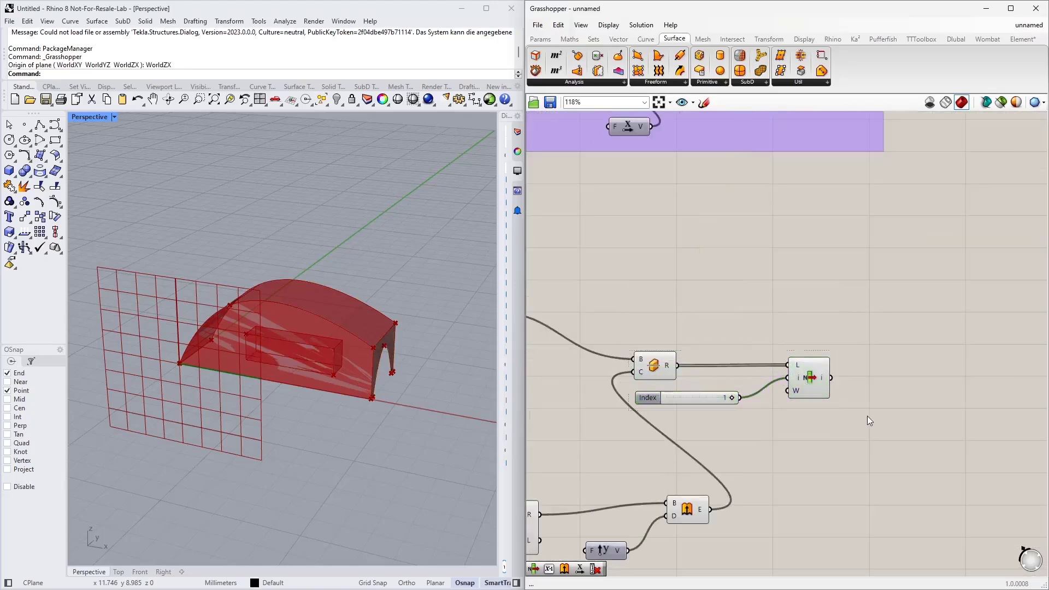
left_click(801, 381)
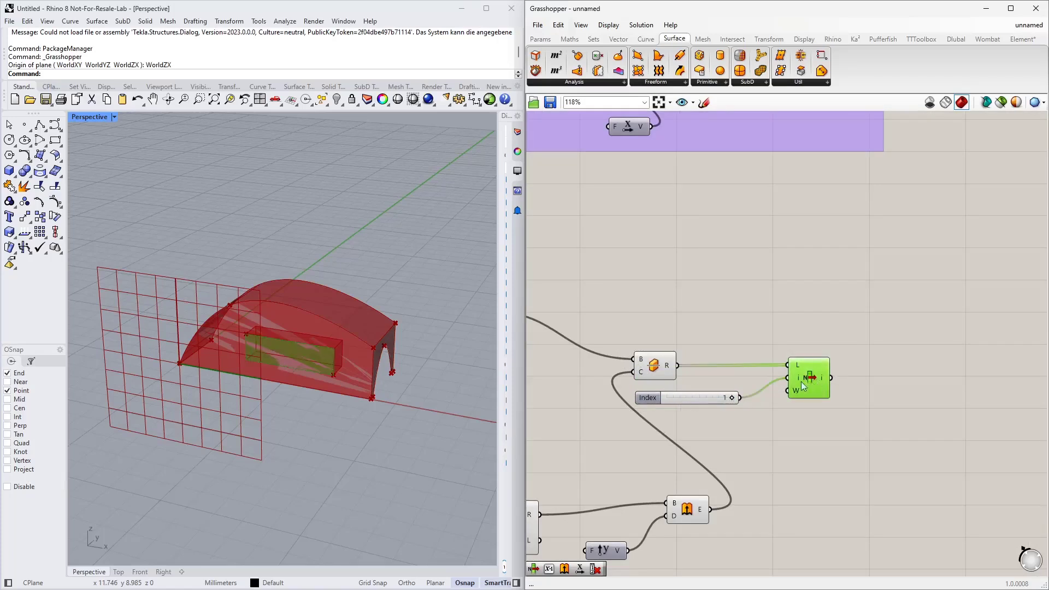
left_click_drag(731, 397, 689, 403)
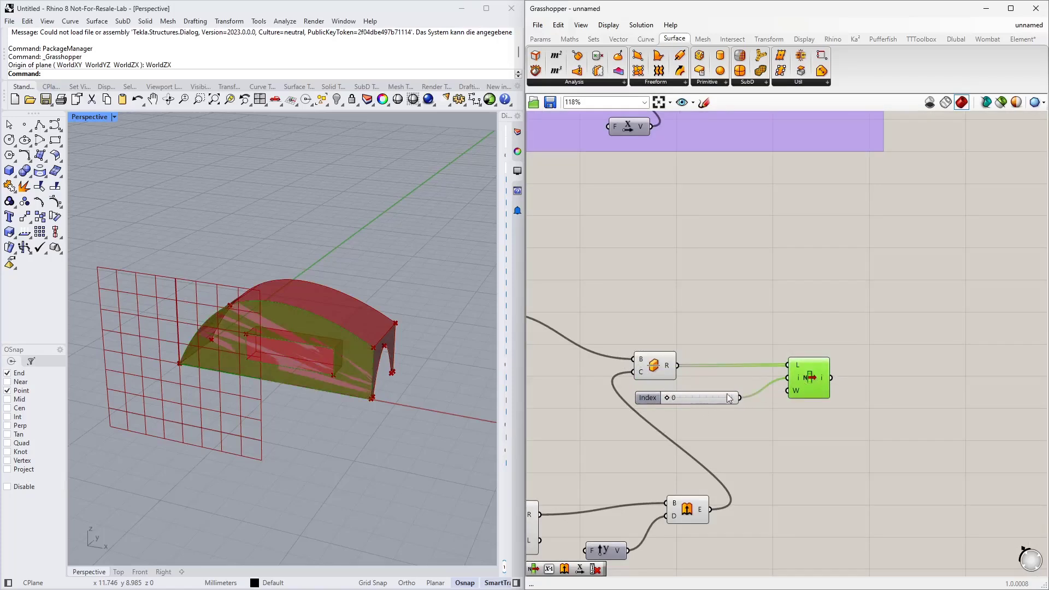
Turn off the preview of Extrude, Edge Surface and Split Brep, and select List Item to check the wall with its opening.
scroll(729, 398, "down", 3)
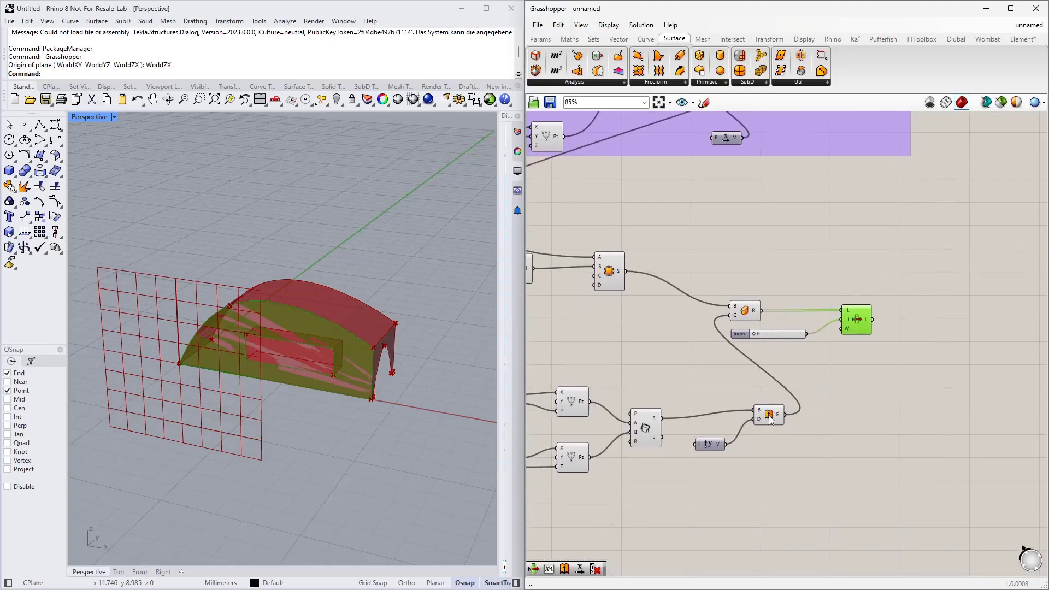
left_click(769, 417)
middle_click(769, 415)
left_click(792, 392)
right_click_drag(630, 360, 753, 362)
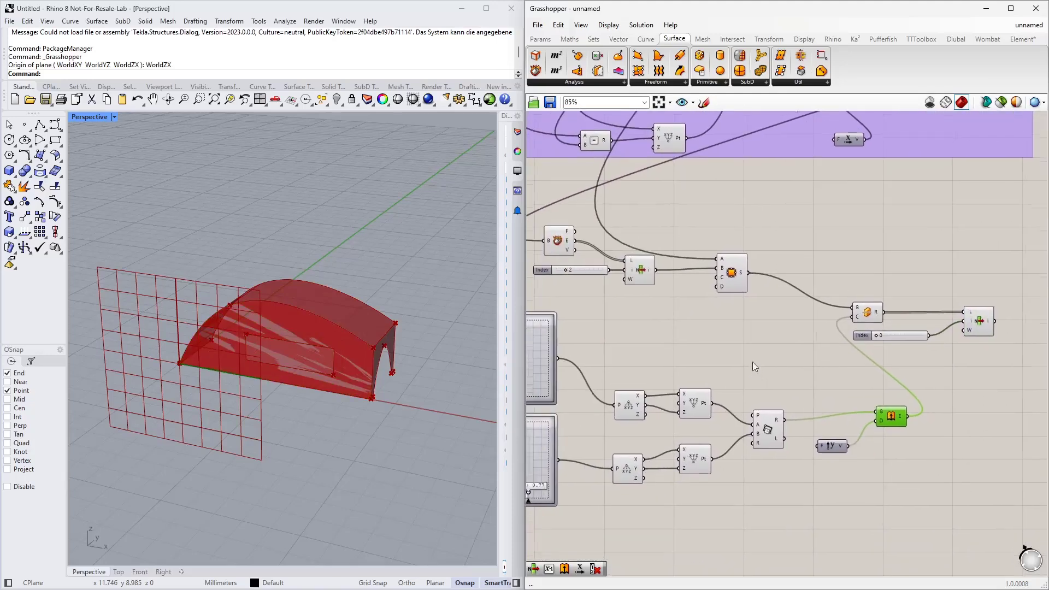
left_click(733, 279)
middle_click(734, 279)
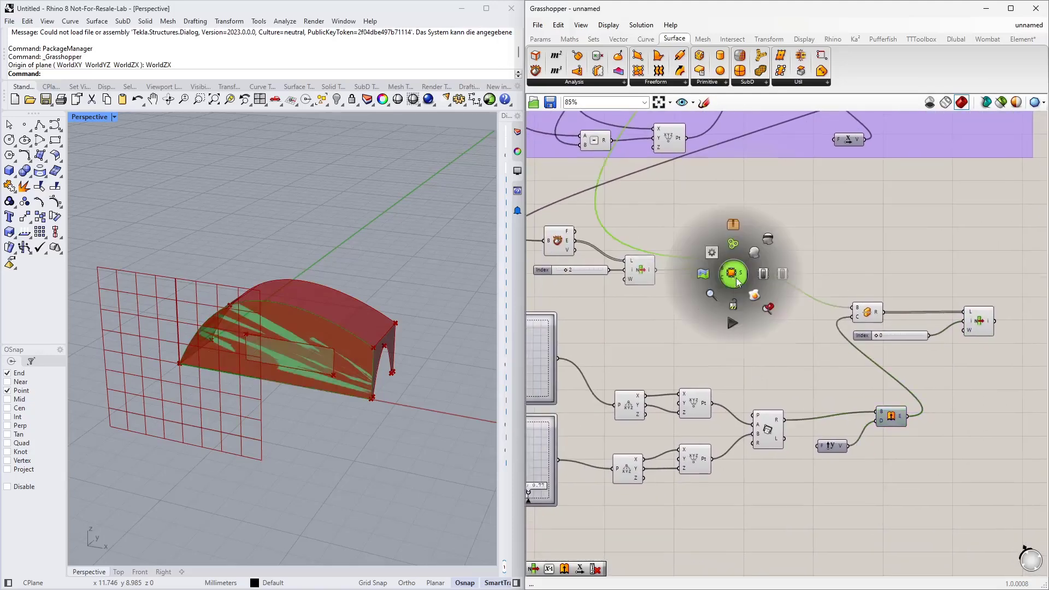
left_click(759, 254)
left_click(864, 316)
middle_click(864, 316)
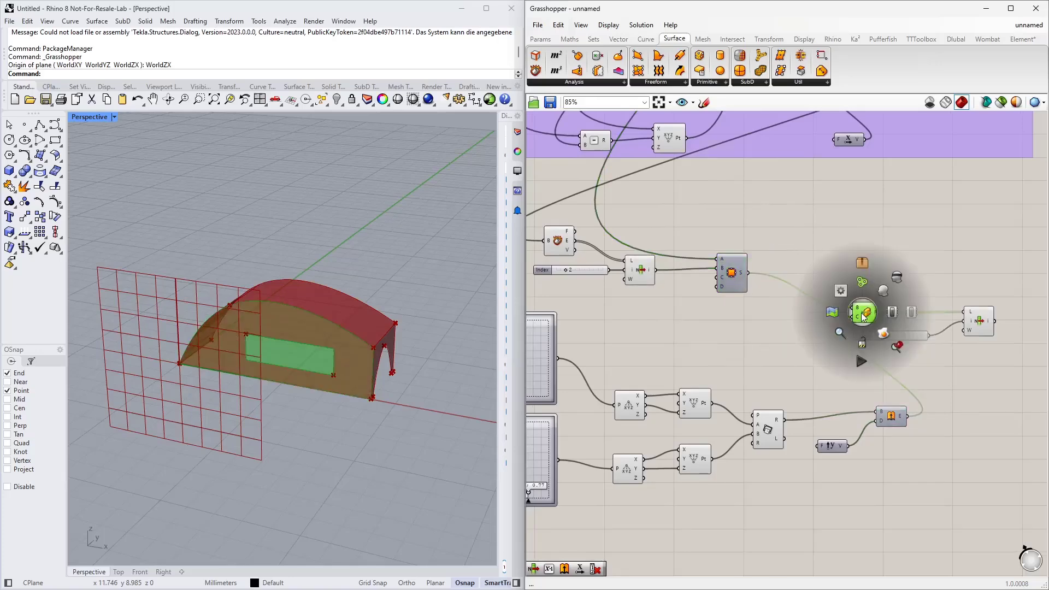
left_click(896, 279)
left_click(771, 333)
right_click_drag(351, 354, 332, 350)
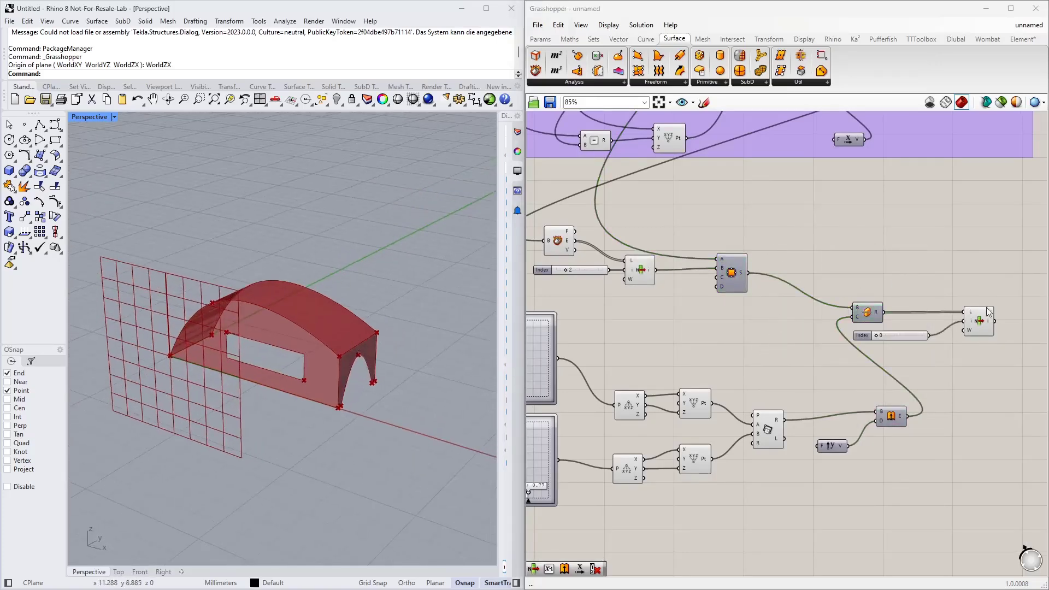
left_click(977, 324)
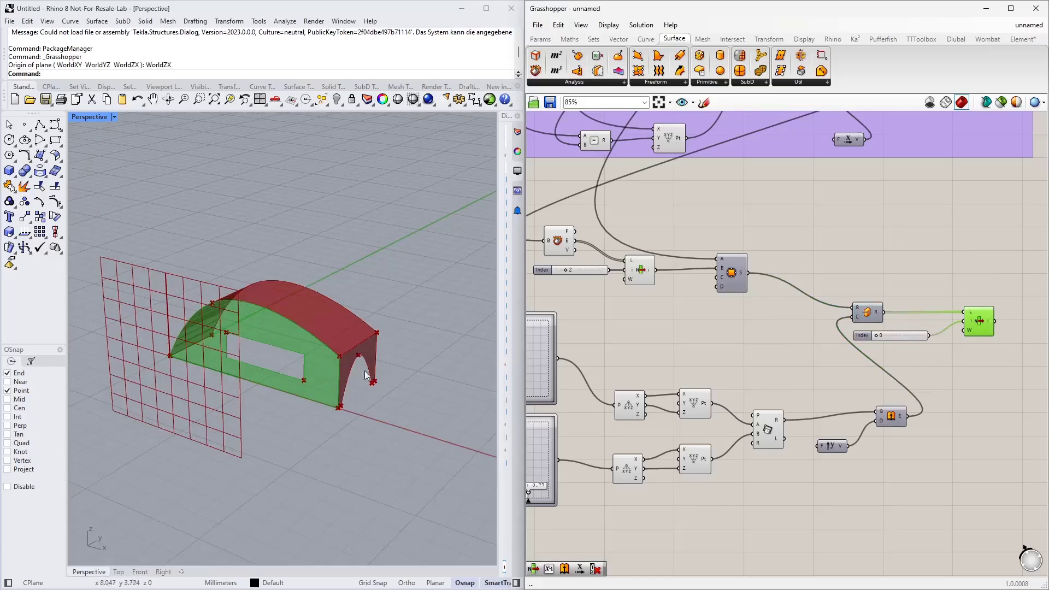
Group all the wall components below the existing purple group, including both MD sliders and the List Item.
scroll(626, 349, "down", 4)
left_click_drag(873, 464, 574, 285)
right_click(825, 307)
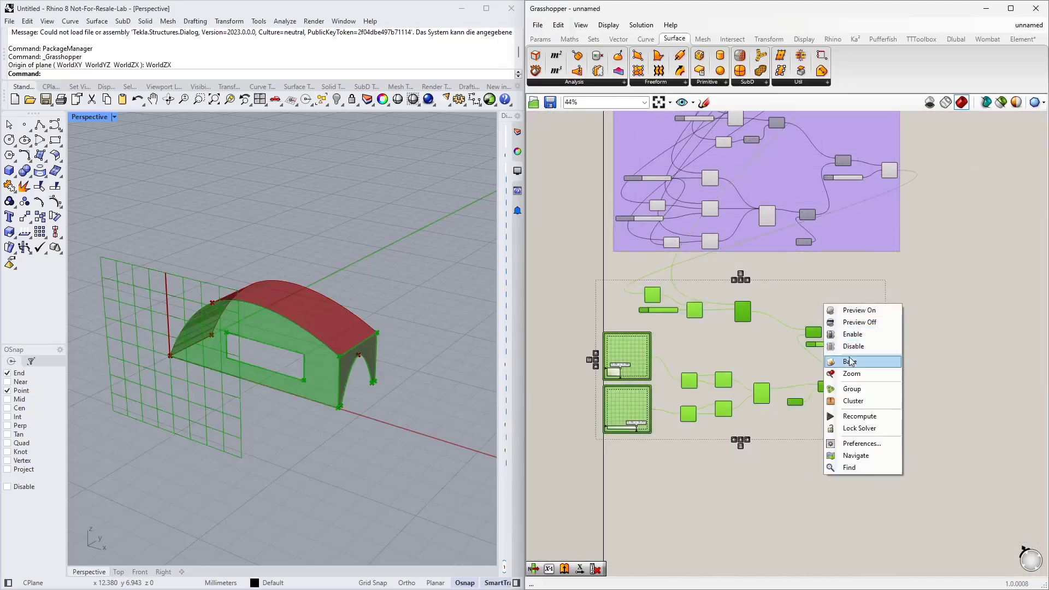
left_click(852, 390)
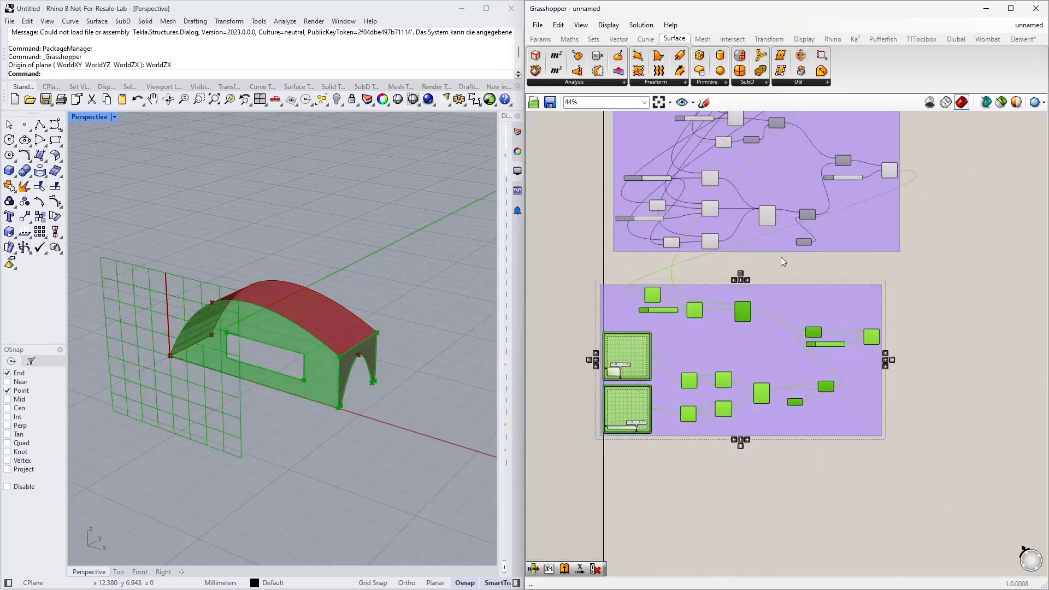
Add a Scribble reading "Side Wall" as the label above the new group.
double_click(768, 266)
type("scri")
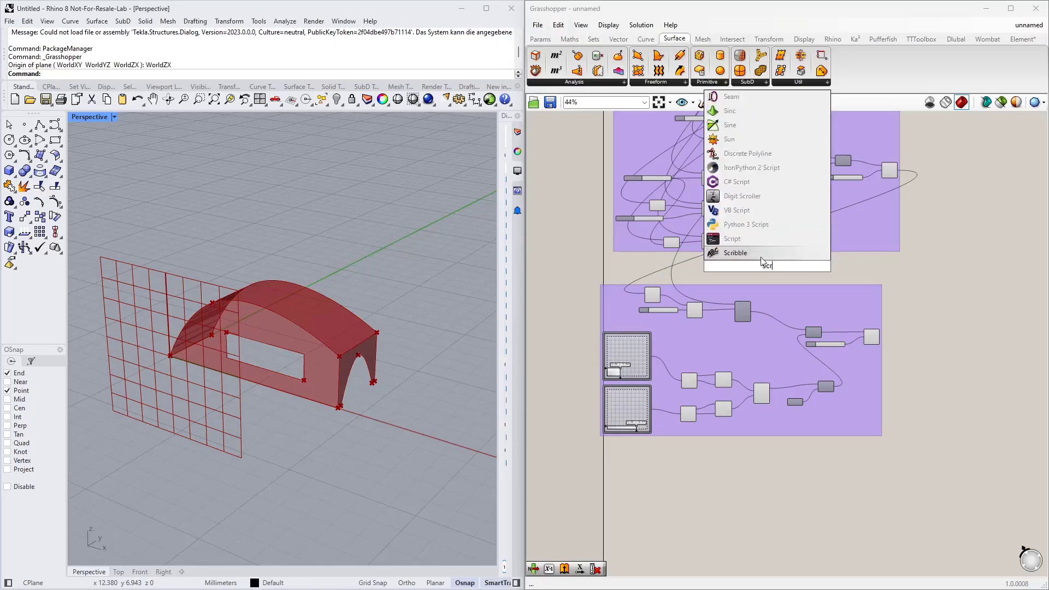
left_click(747, 256)
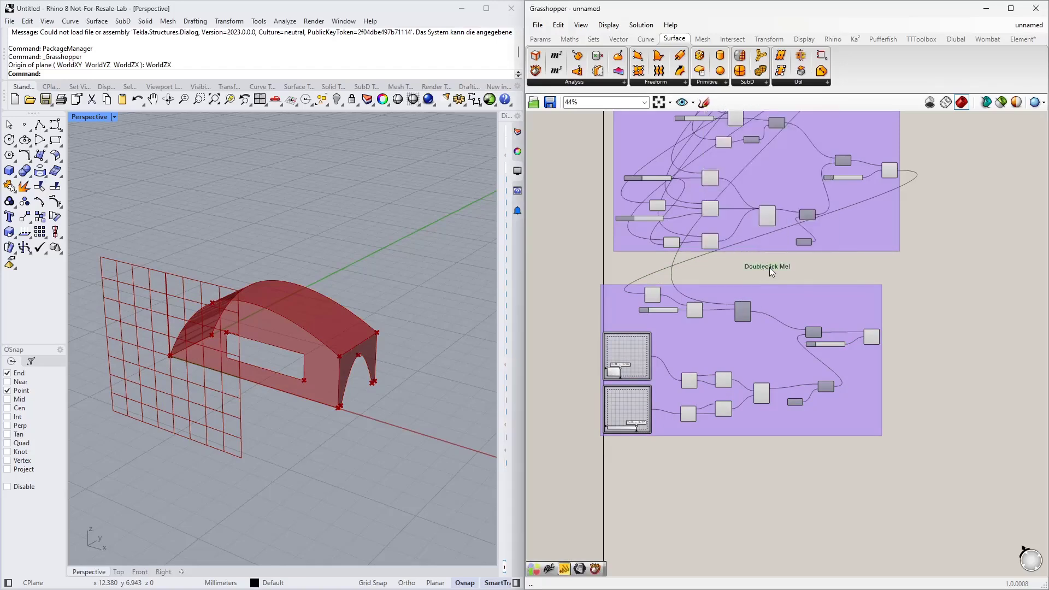
double_click(743, 287)
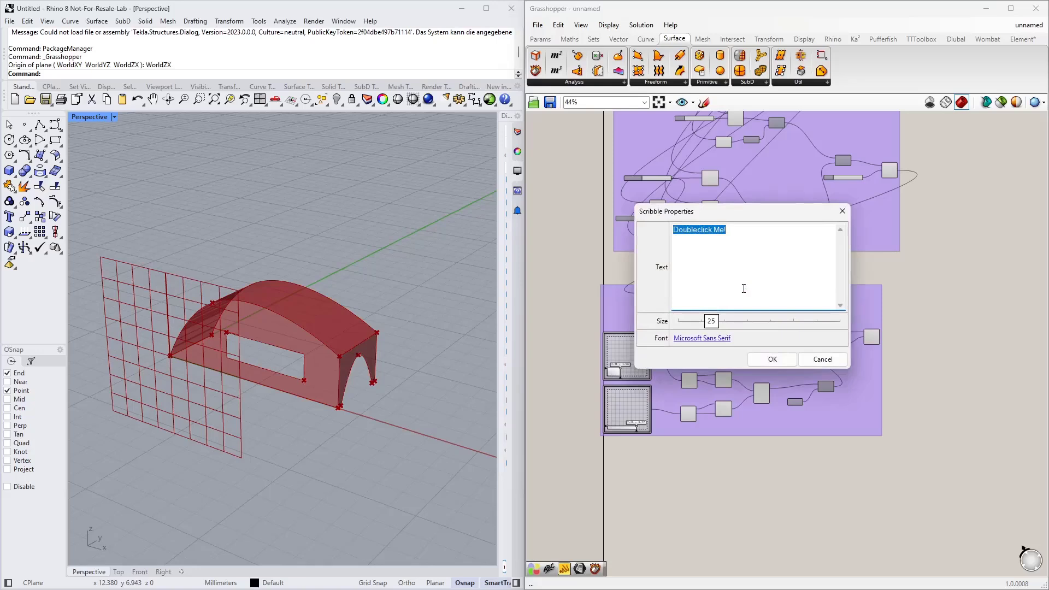
type("Side Wall")
left_click(773, 359)
Add the "Side Wall" scribble to the wall components' group and shift the label slightly upward.
left_click(769, 307)
right_click(770, 307)
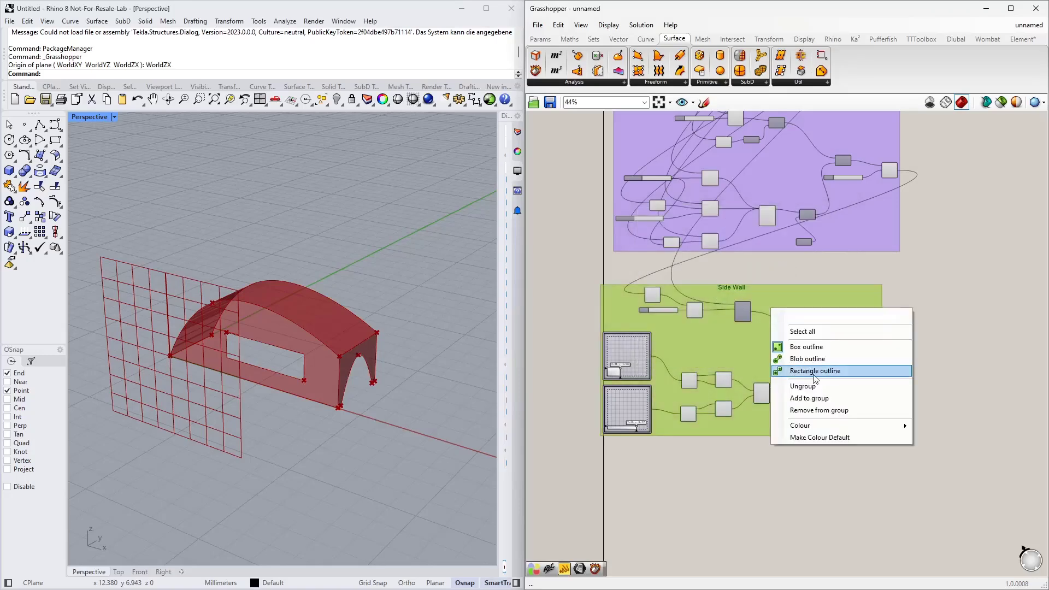
left_click(812, 398)
left_click_drag(723, 285, 724, 277)
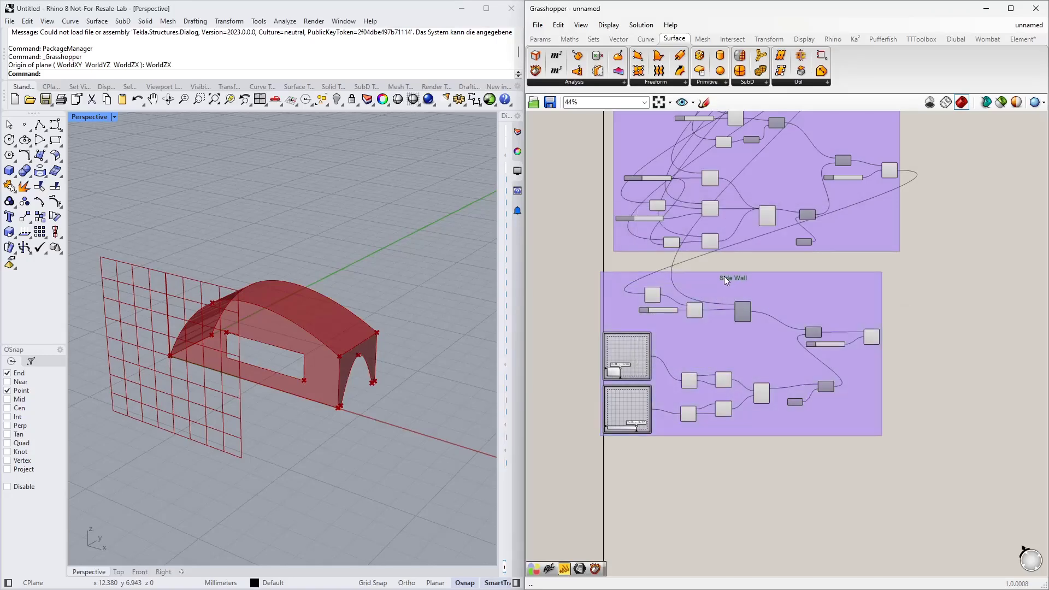
Add a Move component on the empty canvas beside the component groups.
right_click_drag(912, 276, 653, 432)
scroll(687, 360, "down", 3)
right_click_drag(687, 316, 763, 345)
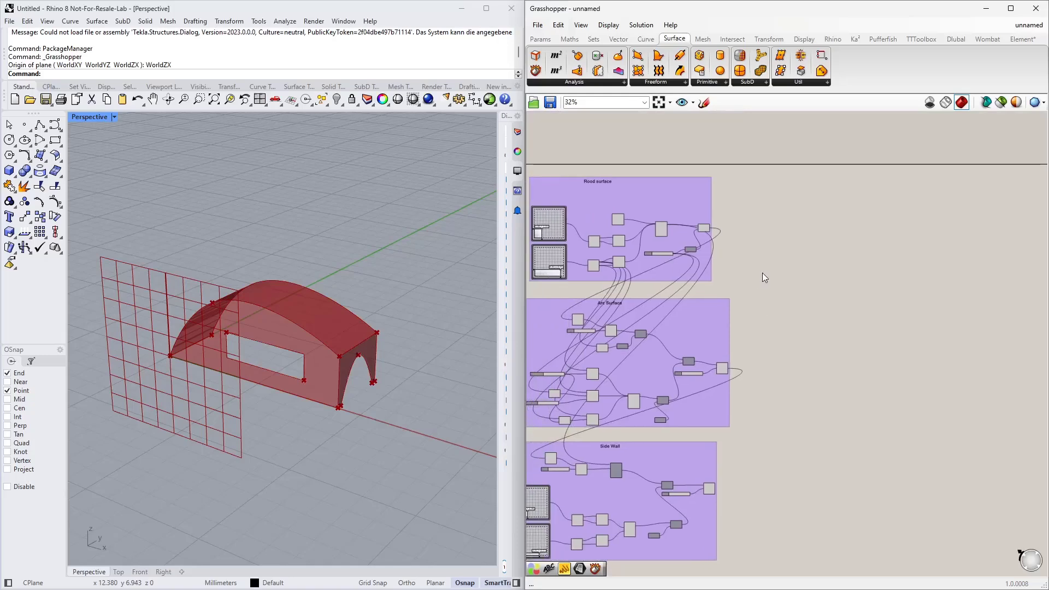
scroll(788, 332, "up", 5)
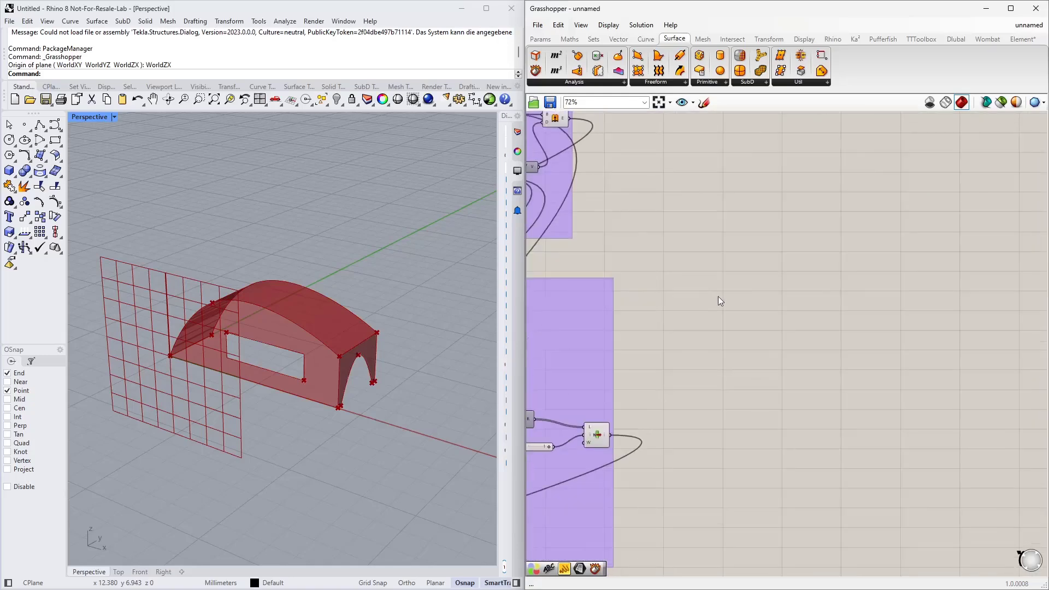
double_click(772, 259)
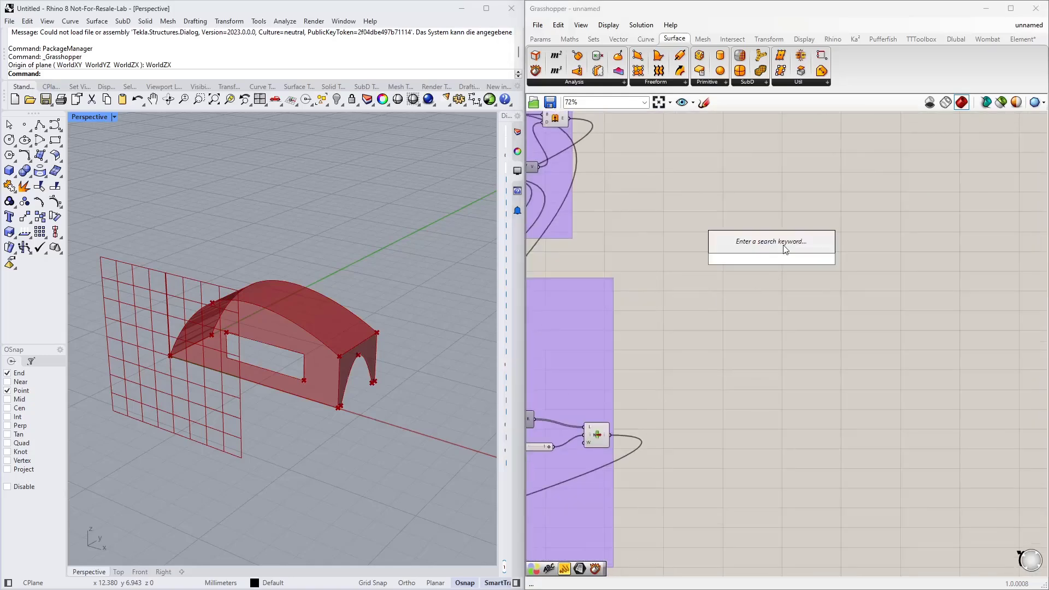
type("move")
left_click(779, 241)
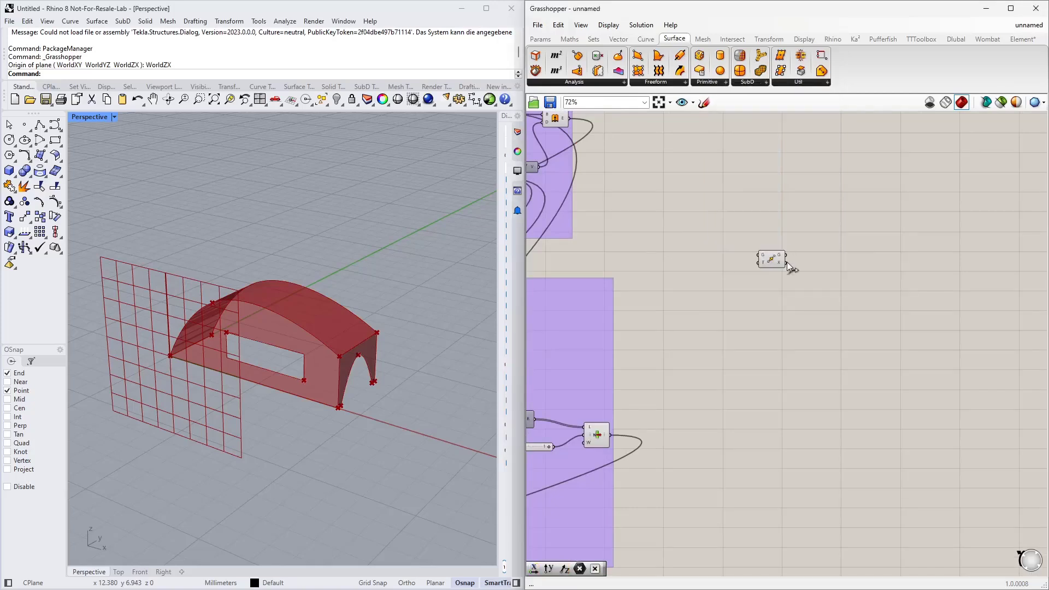
scroll(793, 290, "down", 1)
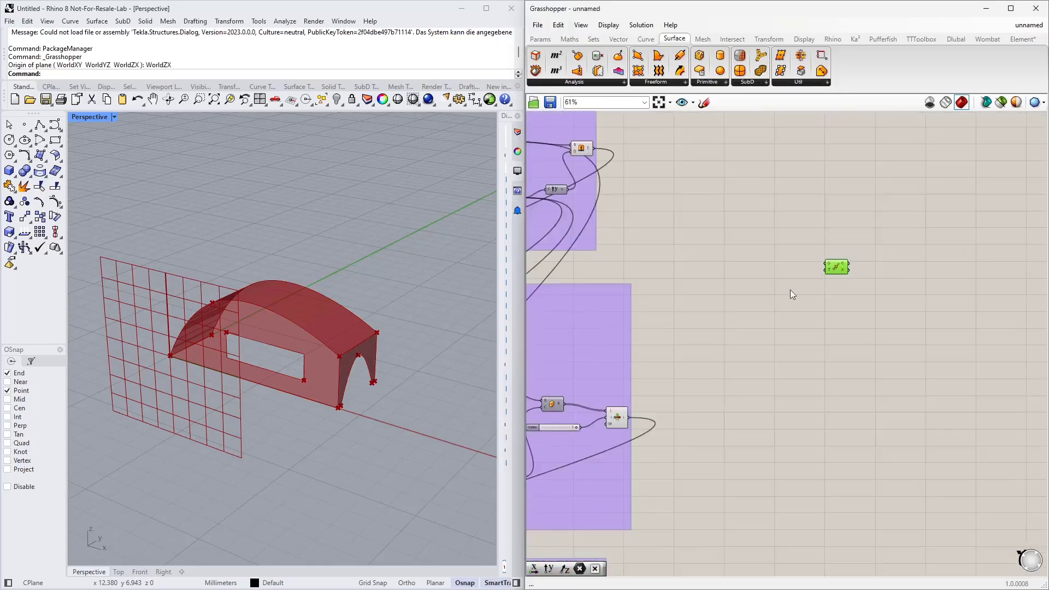
Connect both the roof Extrude result and the Arc Surface List Item result to the Move component's geometry input.
right_click_drag(792, 293, 842, 332)
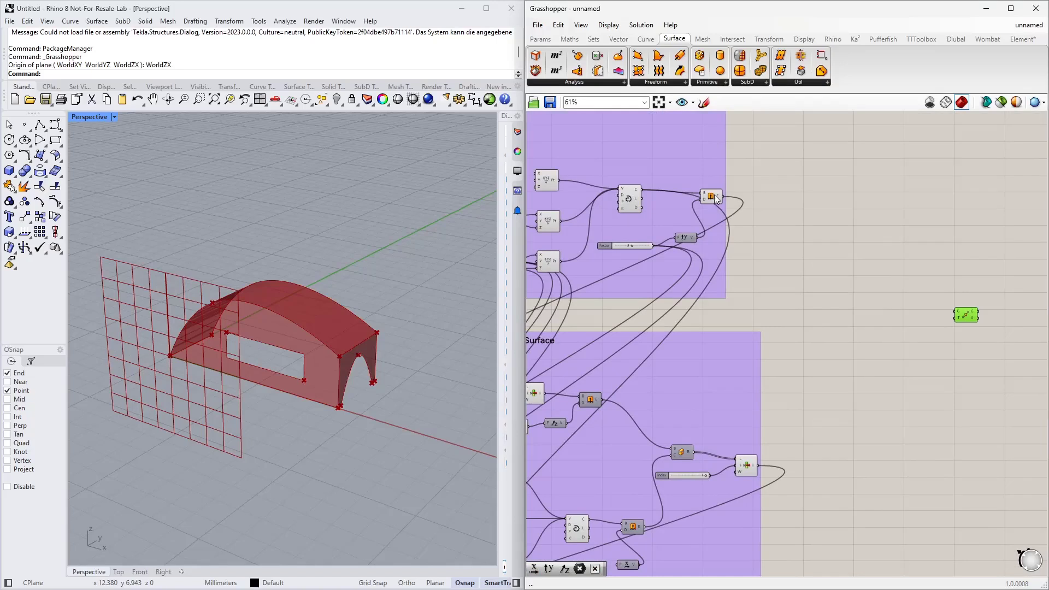
left_click(713, 196)
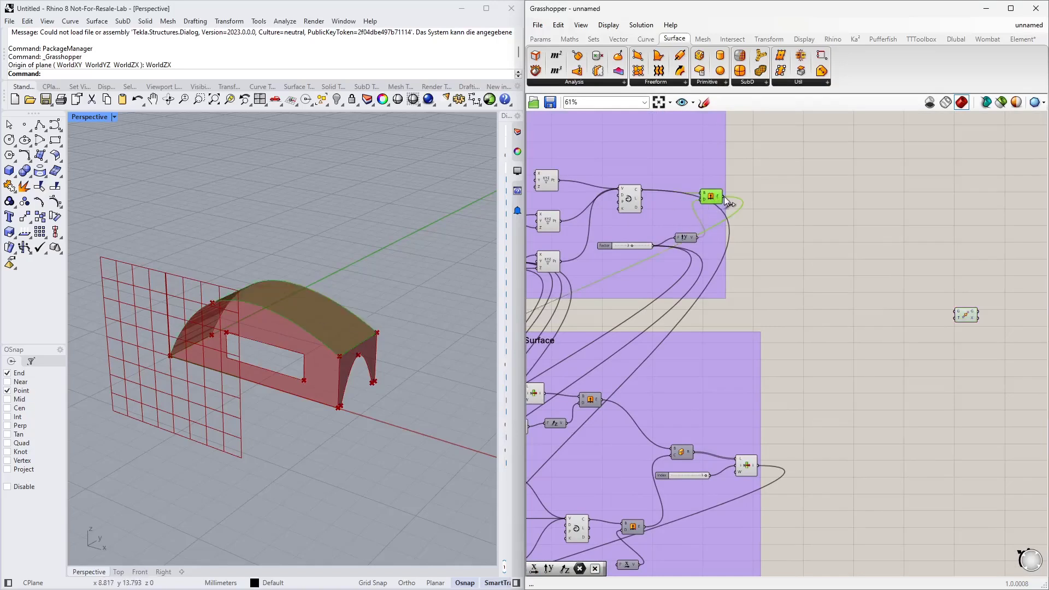
left_click_drag(865, 270, 939, 309)
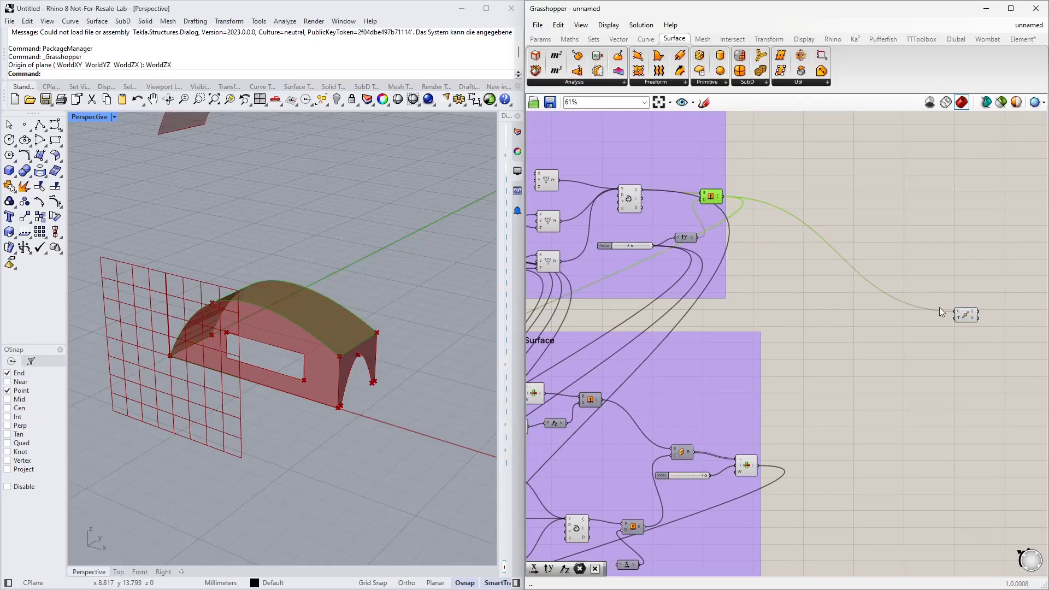
left_click(748, 469)
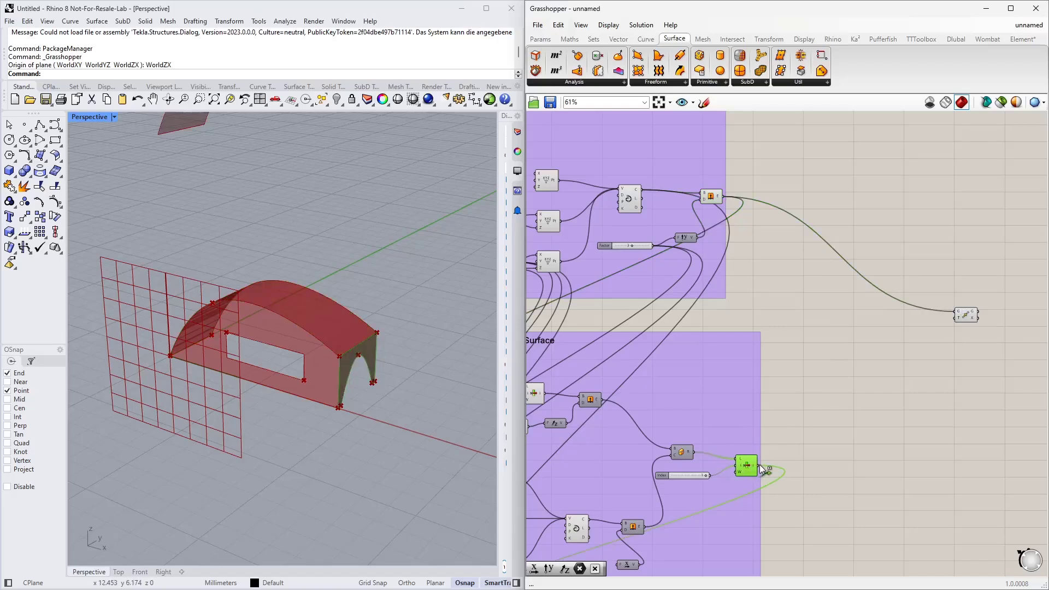
left_click_drag(760, 465, 956, 312, "shift")
right_click_drag(917, 393, 908, 338)
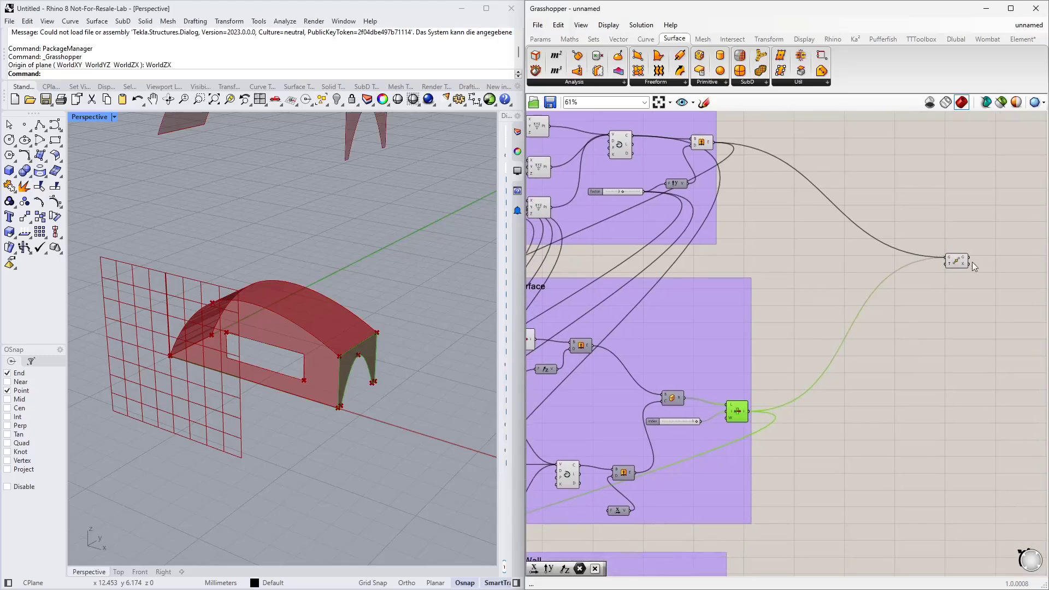
left_click_drag(962, 262, 918, 265)
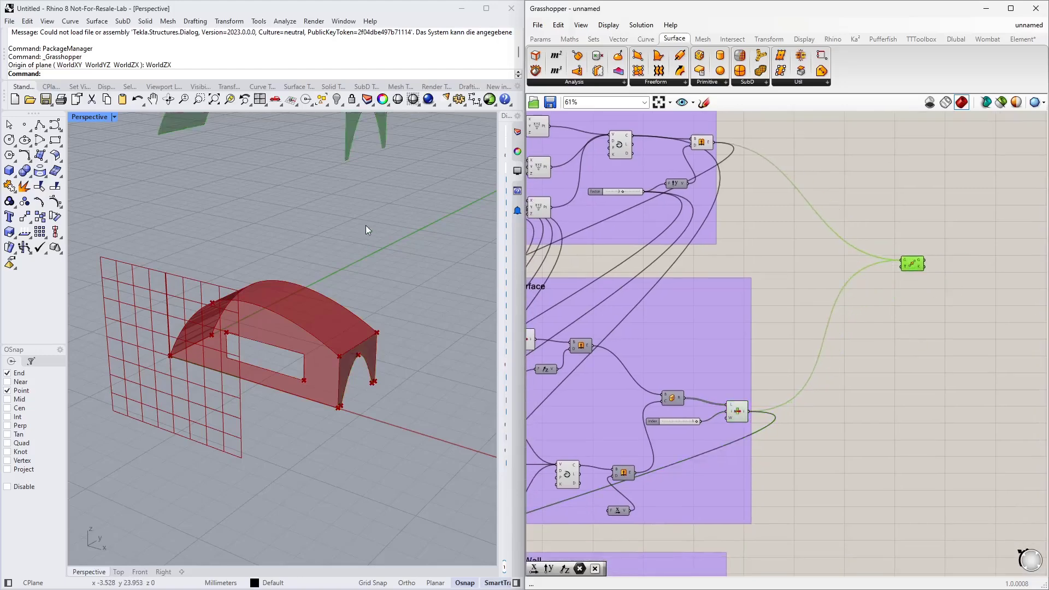
Add a Unit Y vector below the Move component and connect it to Move's translation input.
right_click_drag(365, 226, 348, 268)
right_click_drag(328, 332, 339, 269)
scroll(329, 264, "down", 5)
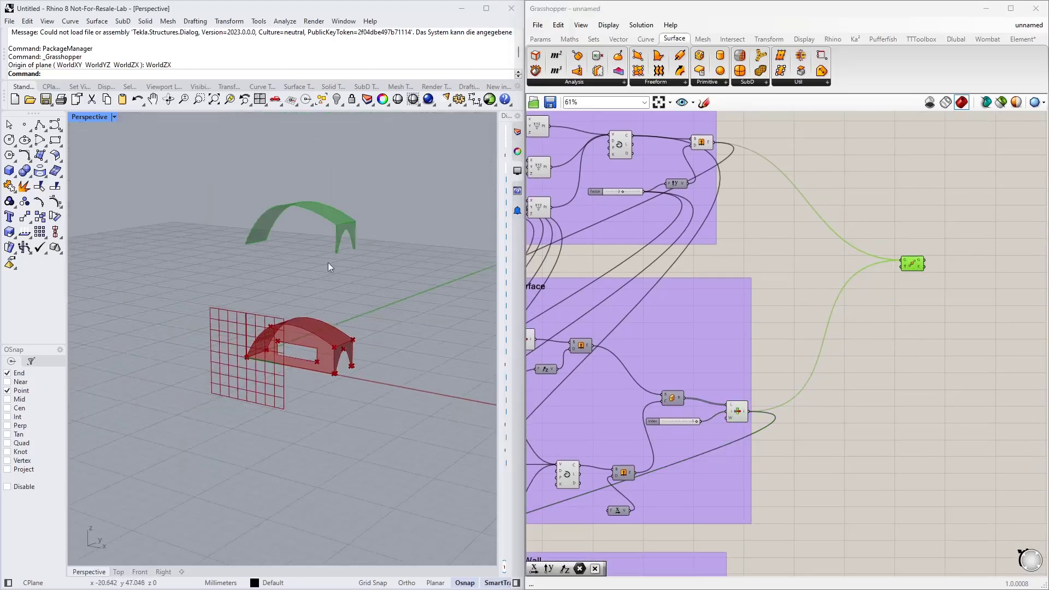
scroll(920, 248, "up", 3)
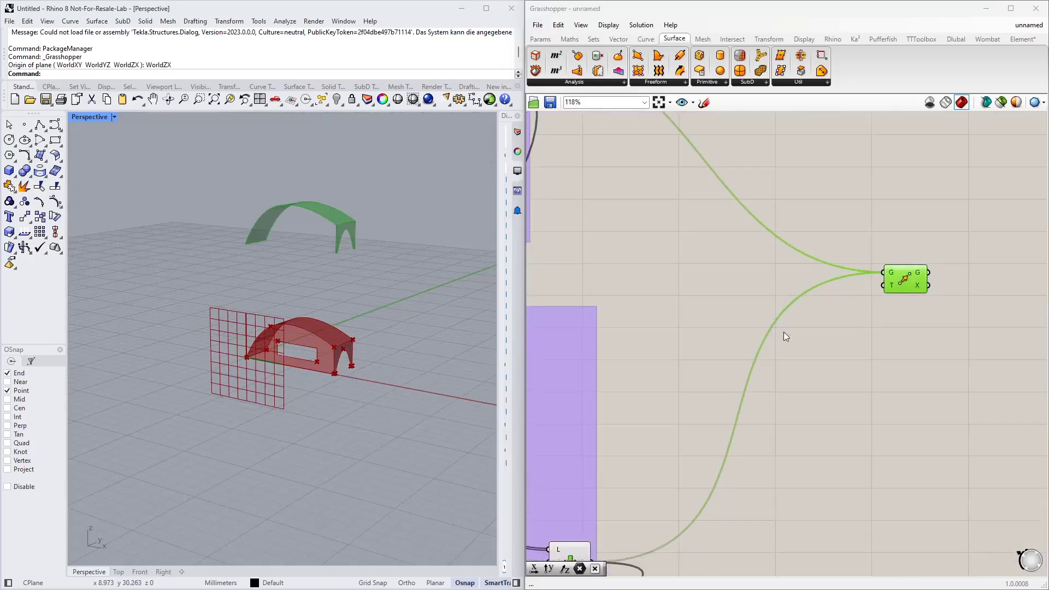
double_click(798, 389)
type("y")
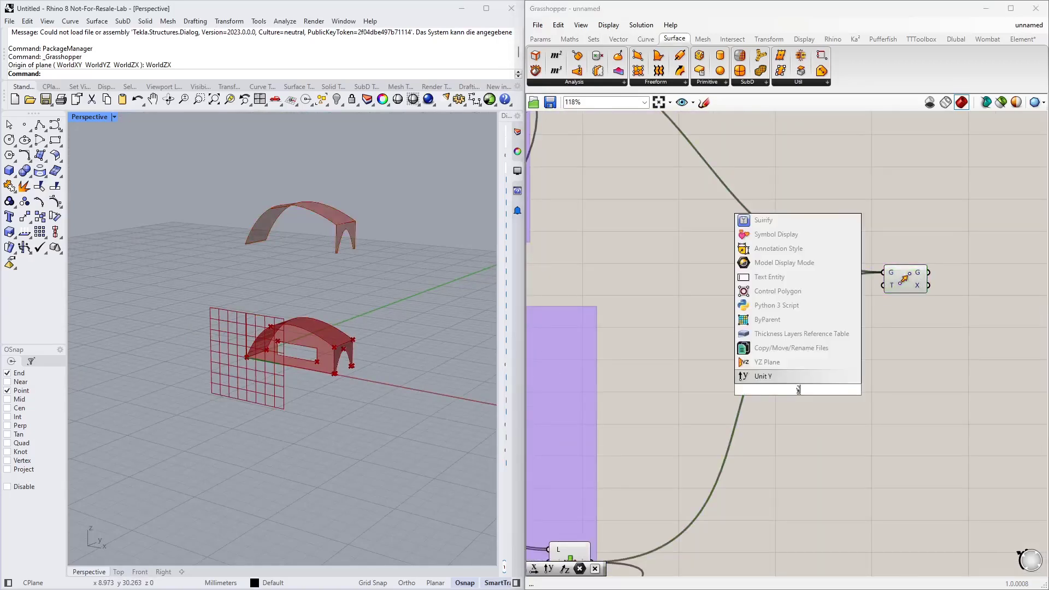
key("Return")
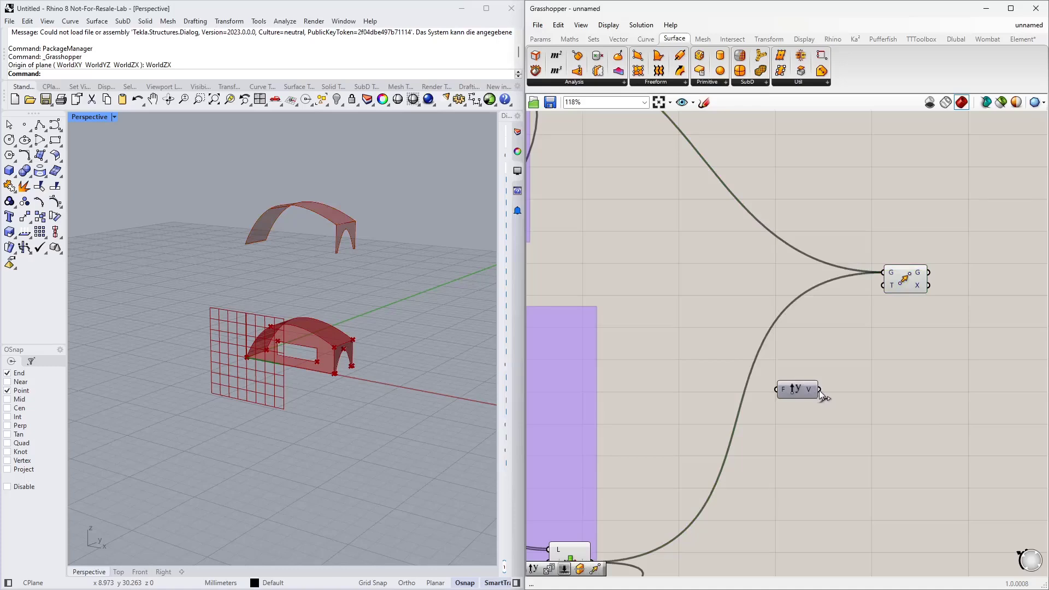
left_click_drag(820, 389, 855, 342)
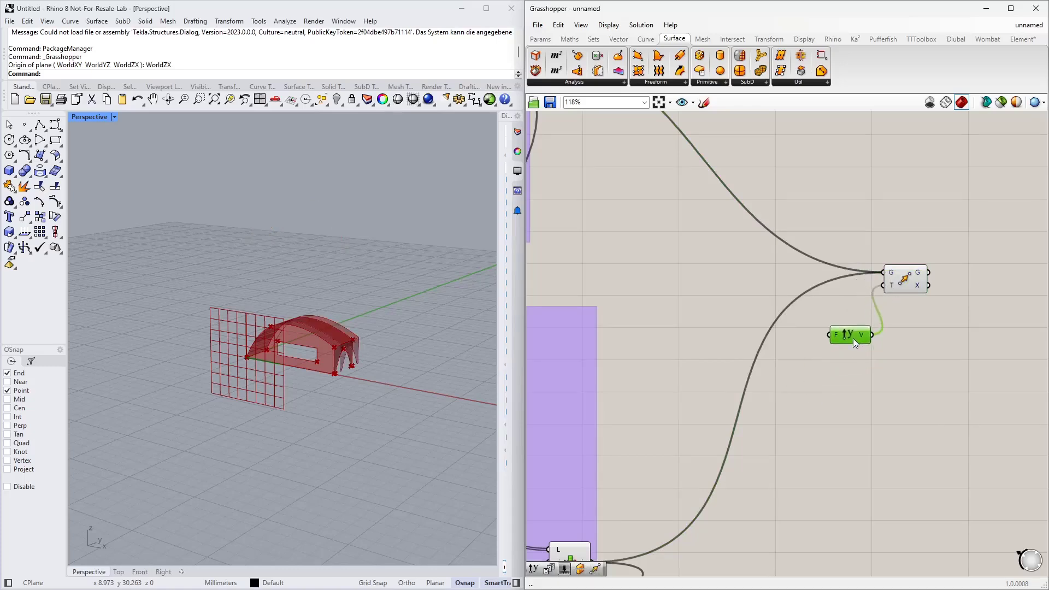
Add a Series component and connect its output to the Factor input of the new Unit Y vector.
double_click(797, 425)
type("series")
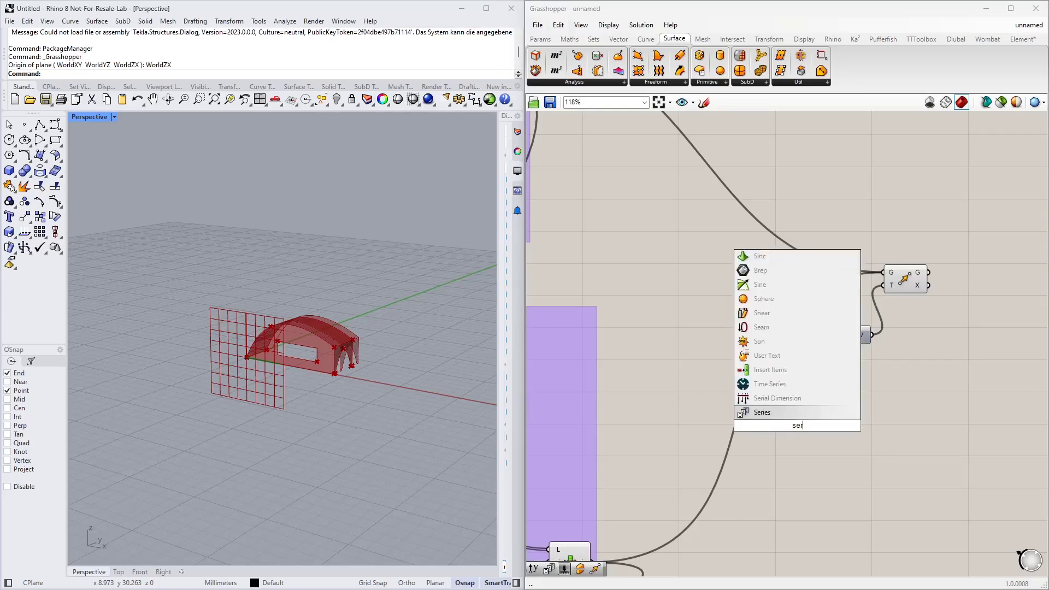
key("Return")
left_click_drag(801, 427, 727, 367)
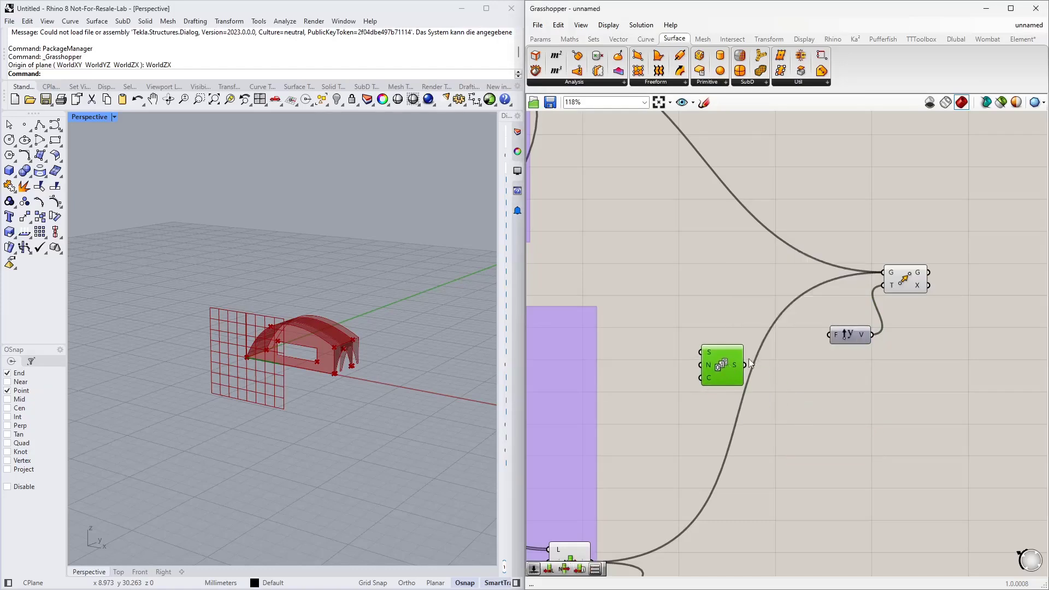
right_click_drag(841, 386, 858, 402)
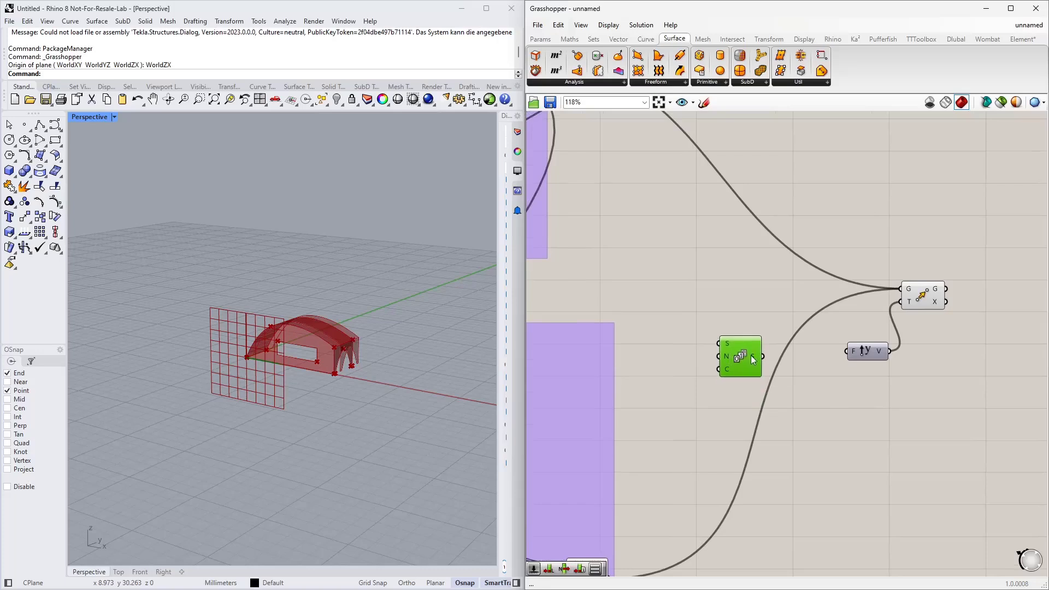
left_click_drag(764, 356, 854, 353)
right_click_drag(806, 386, 865, 387)
left_click_drag(797, 355, 841, 323)
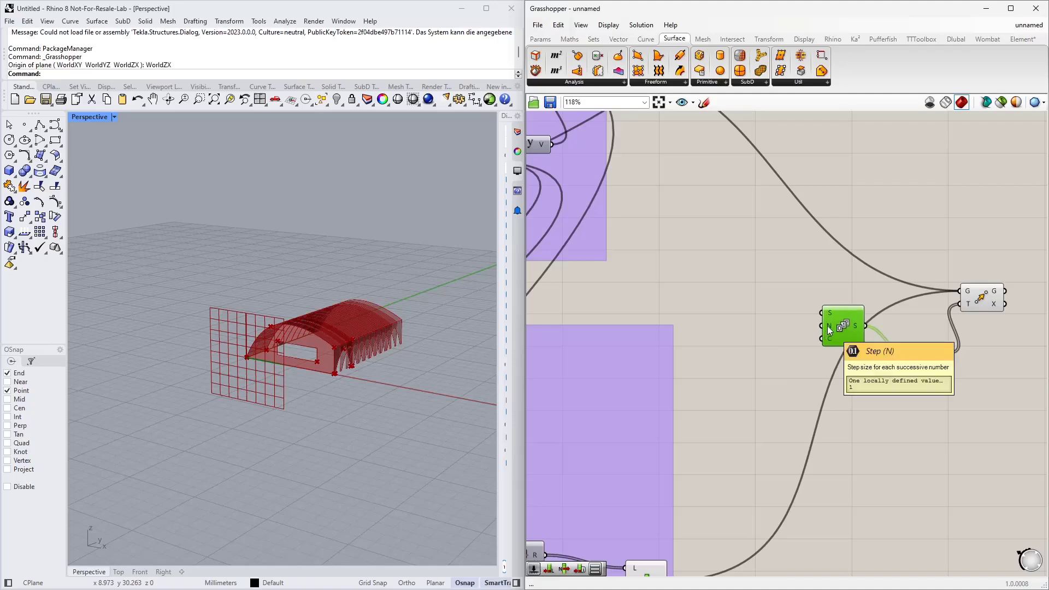
Connect the roof group's Factor slider to the Series Step input so the bays repeat at the extrusion depth.
right_click_drag(741, 276, 762, 295)
scroll(762, 296, "down", 2)
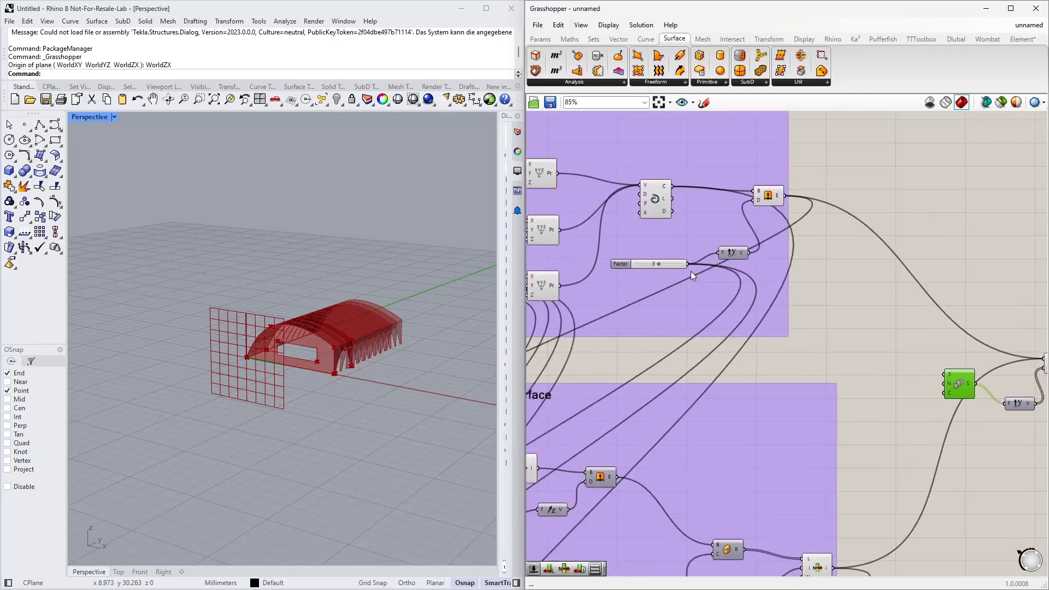
left_click_drag(688, 264, 939, 385)
right_click_drag(935, 391, 889, 379)
right_click_drag(216, 340, 176, 365)
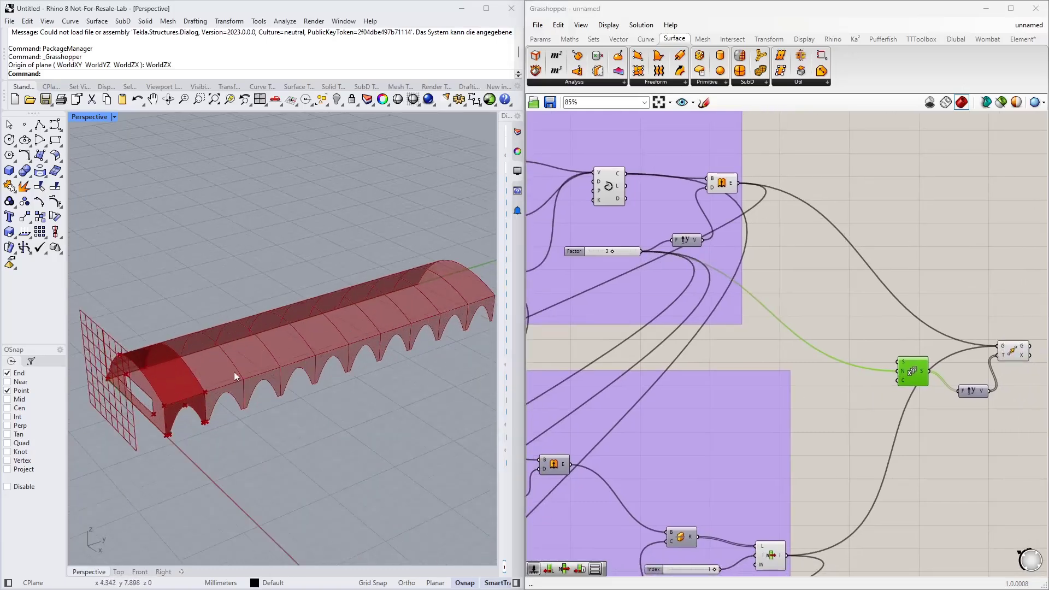
Drive the Series Count input with a new number slider set to 4, placed beside the Series component.
double_click(849, 398)
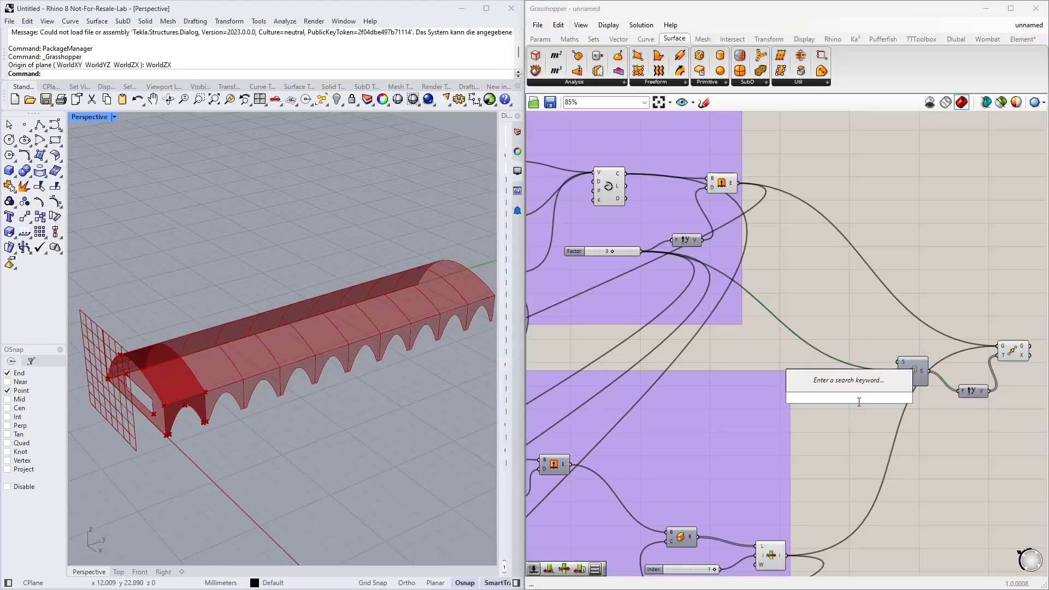
type("6")
key("Return")
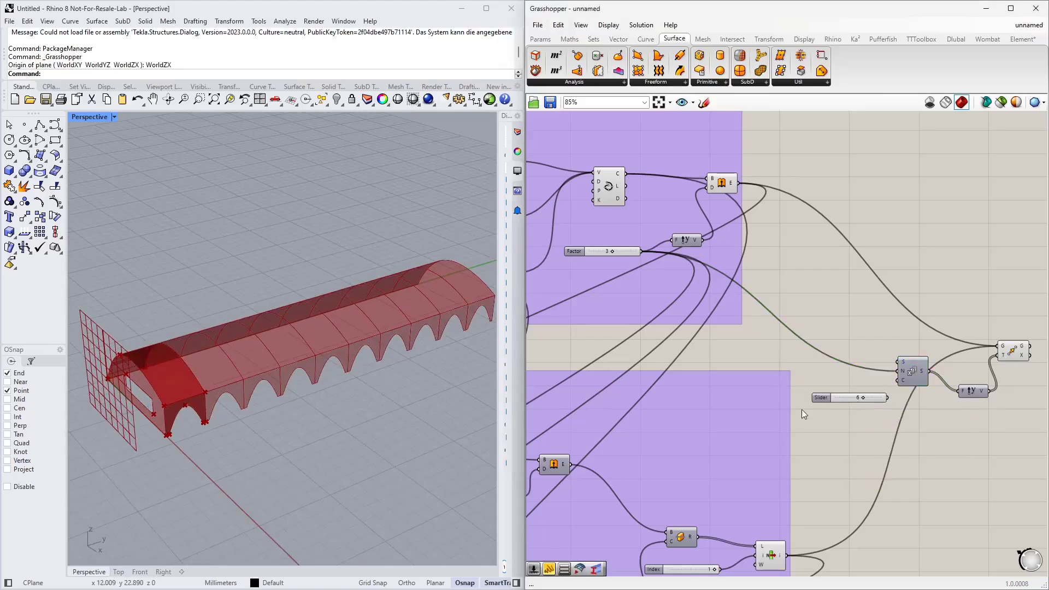
scroll(830, 410, "up", 2)
left_click_drag(909, 393, 923, 370)
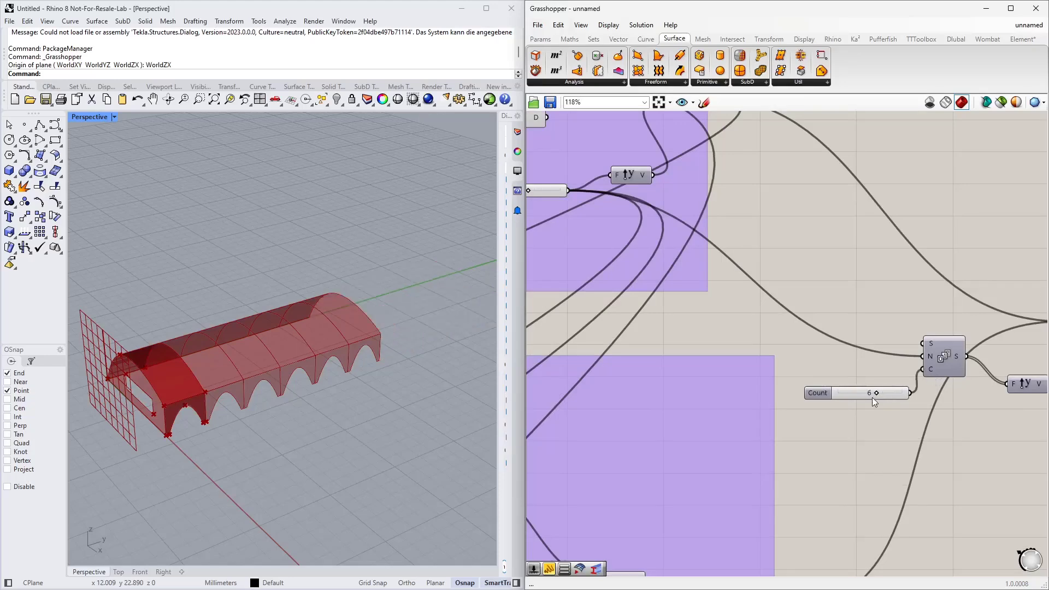
left_click_drag(874, 392, 863, 395)
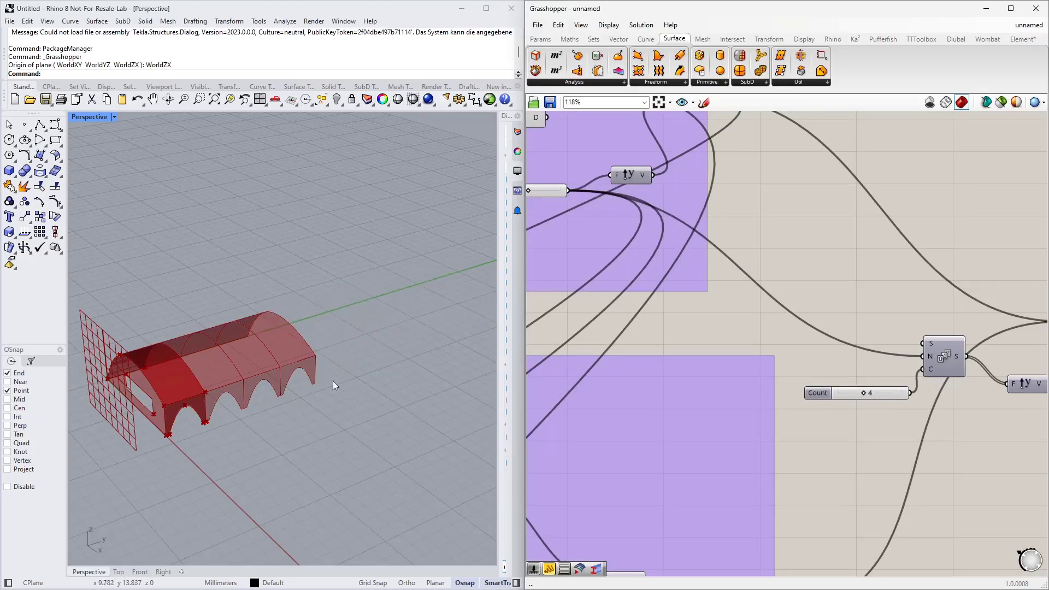
scroll(168, 427, "down", 3)
scroll(208, 418, "up", 4)
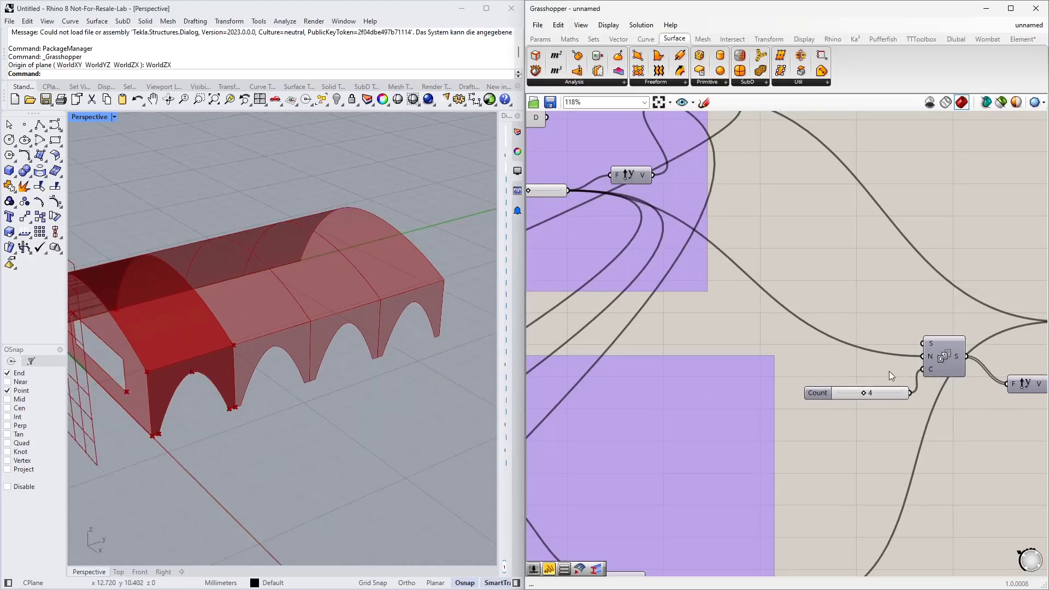
scroll(888, 369, "down", 2)
left_click_drag(873, 391, 865, 373)
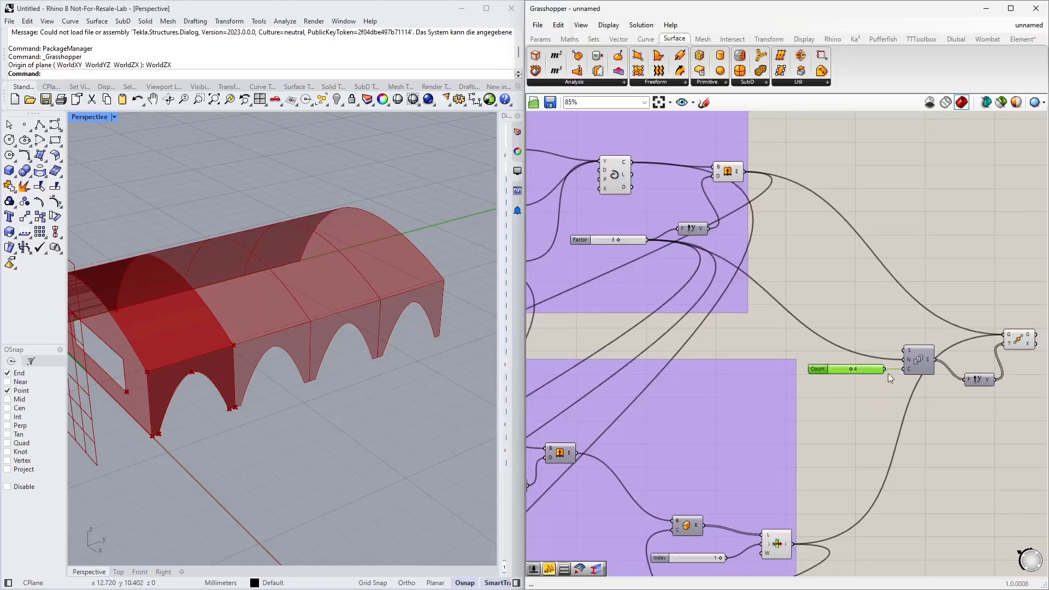
Duplicate the Move component together with its Unit Y vector, keeping the Series connection.
scroll(765, 345, "down", 1)
scroll(760, 341, "down", 2)
right_click_drag(899, 362, 755, 352)
scroll(753, 310, "up", 3)
scroll(375, 354, "down", 3)
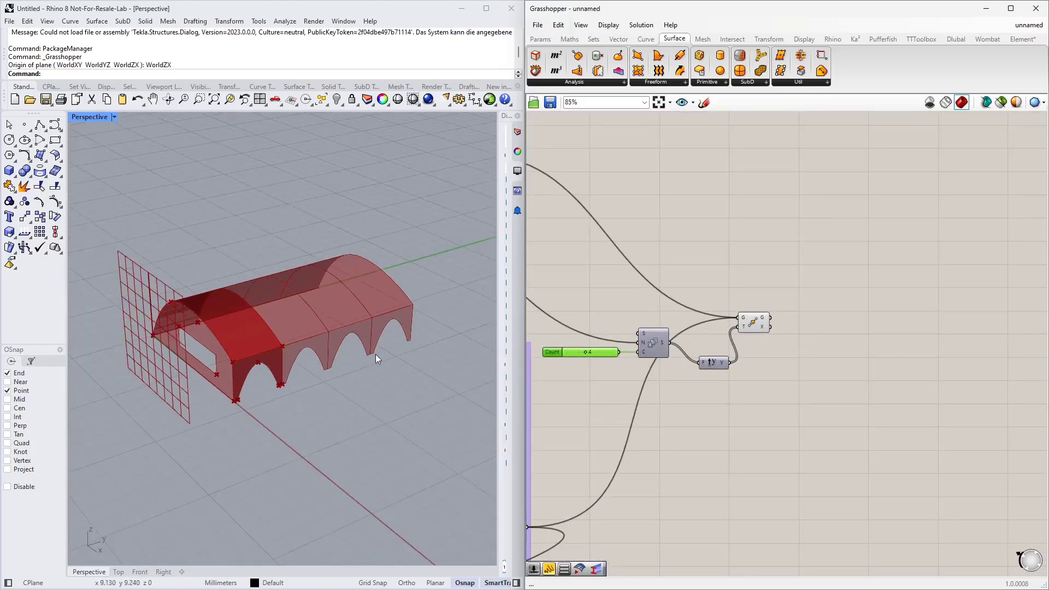
mouse_move(418, 353)
right_mouse_down()
mouse_move(350, 350)
mouse_move(419, 343)
right_mouse_up()
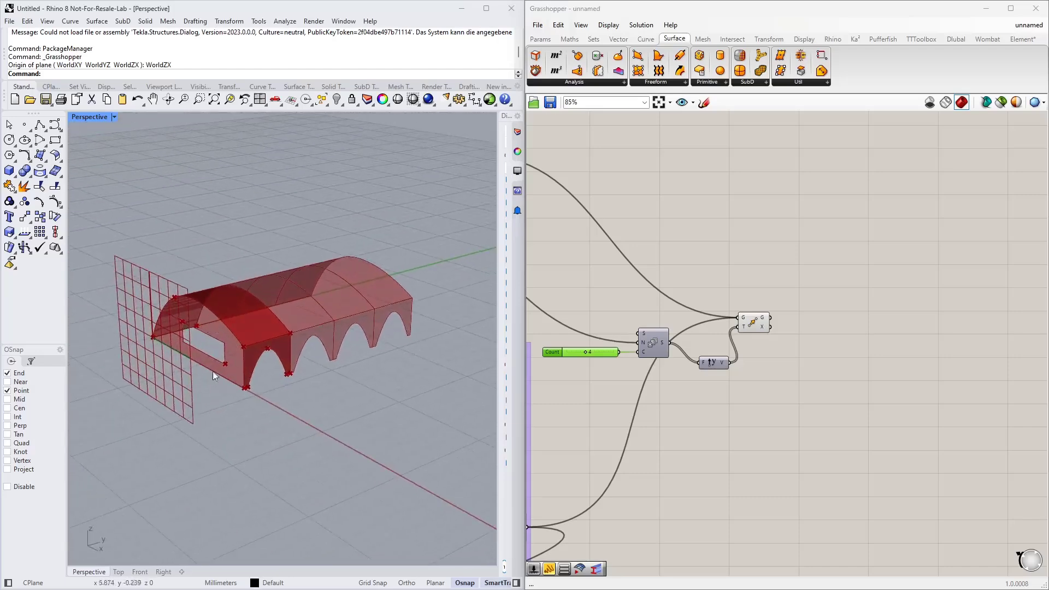
scroll(792, 306, "down", 5)
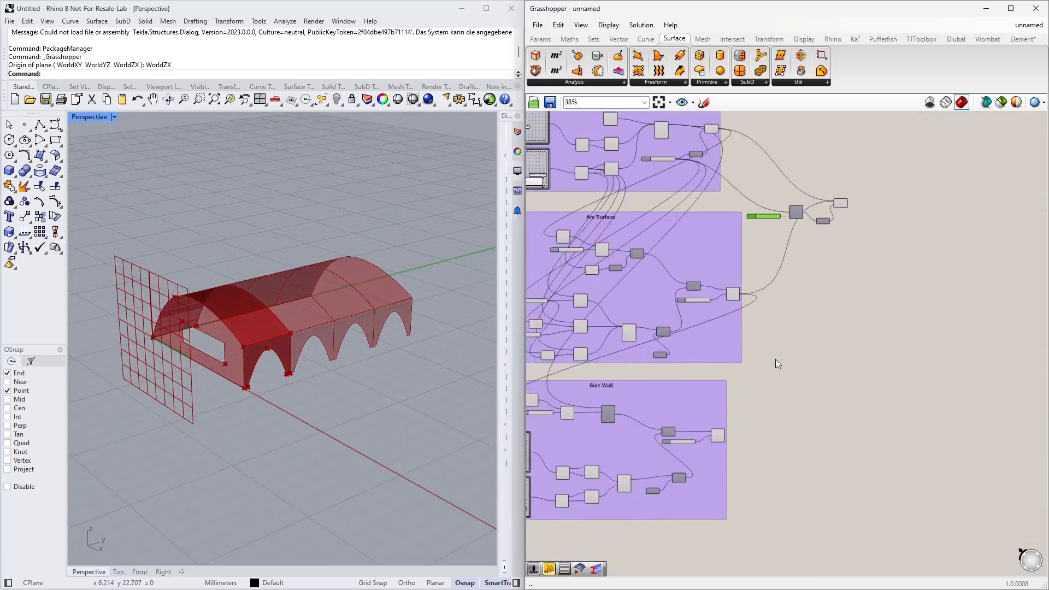
scroll(795, 329, "up", 5)
left_click_drag(803, 330, 781, 359)
key("ctrl+c")
key("ctrl+v")
right_click_drag(808, 435, 966, 221)
Replace the copied Move component's geometry connections with the Side Wall group's List Item result.
right_click_drag(759, 407, 705, 475)
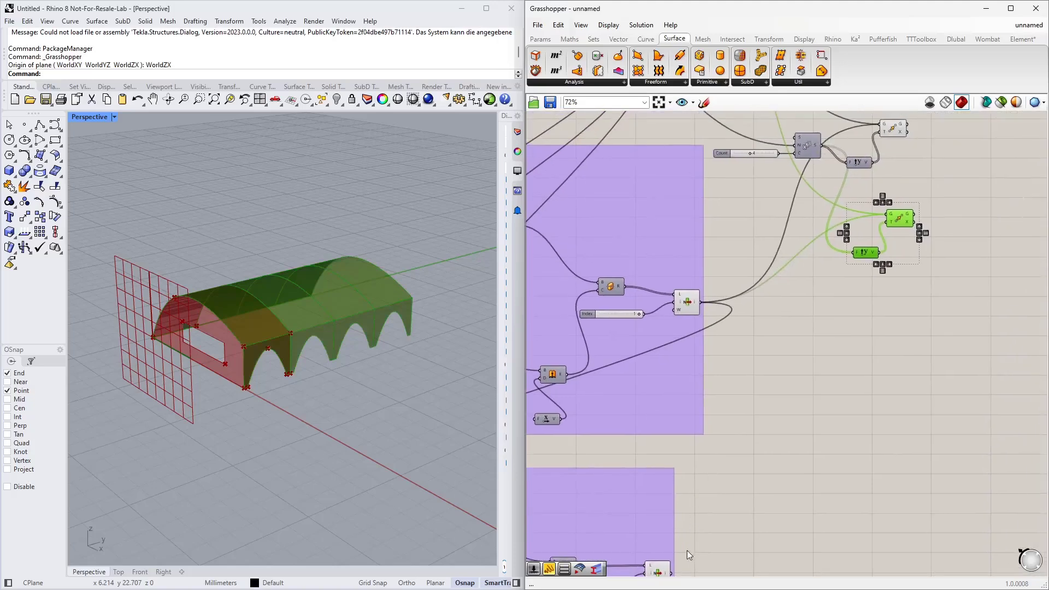
left_click_drag(671, 576, 887, 214)
left_click(855, 294)
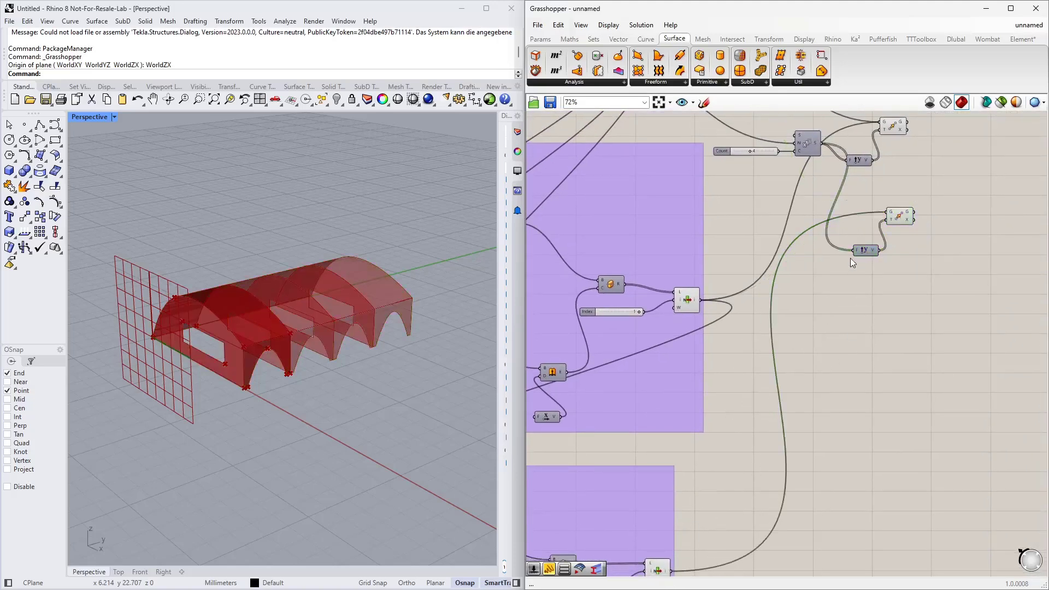
Add a Multiplication component beside the copied Move component and its Unit Y vector.
right_click_drag(851, 258, 844, 319)
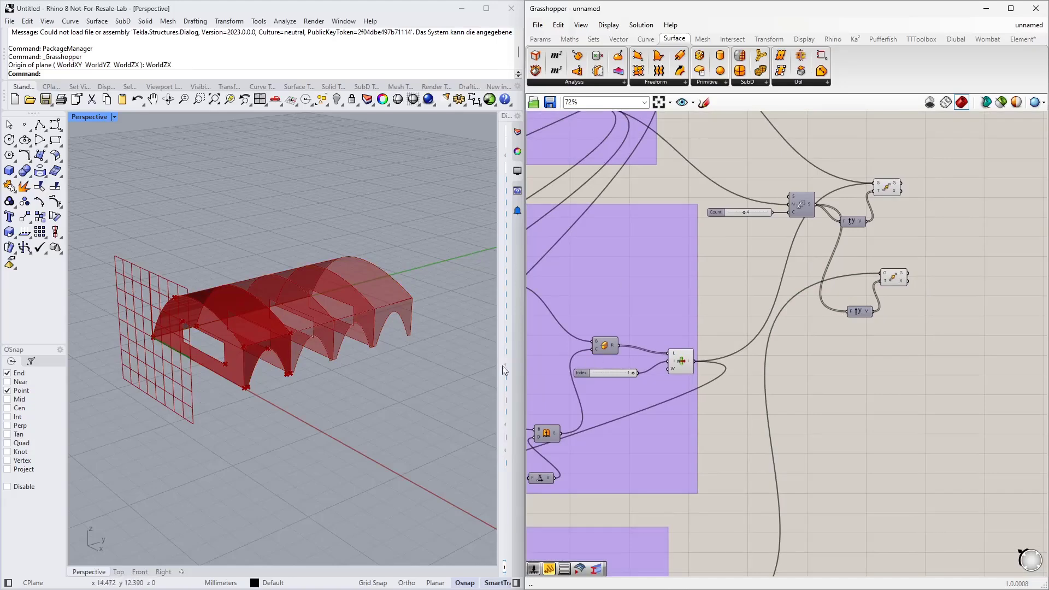
right_click_drag(841, 344, 850, 395)
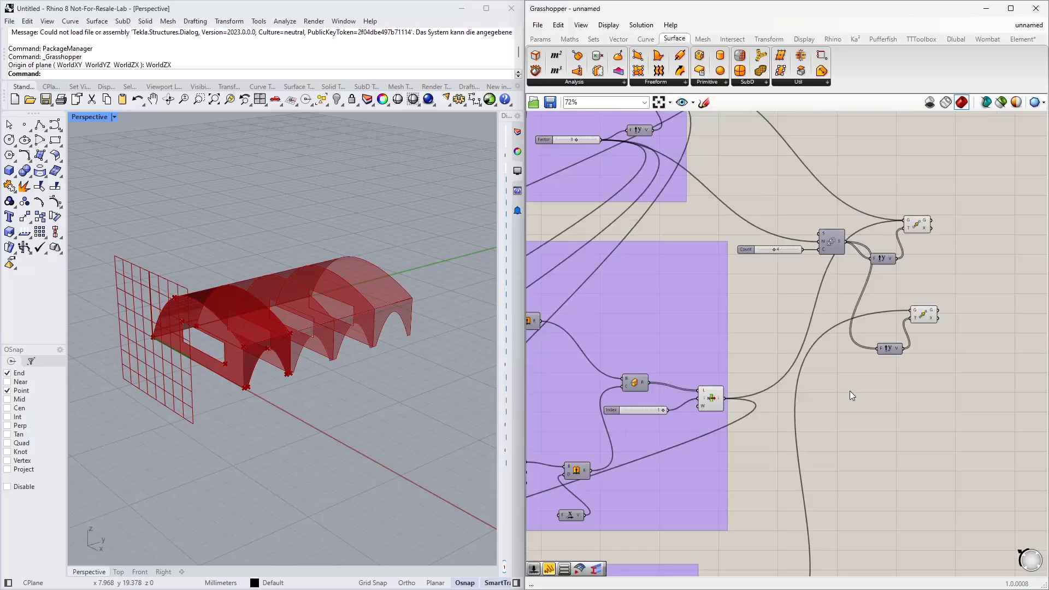
double_click(855, 395)
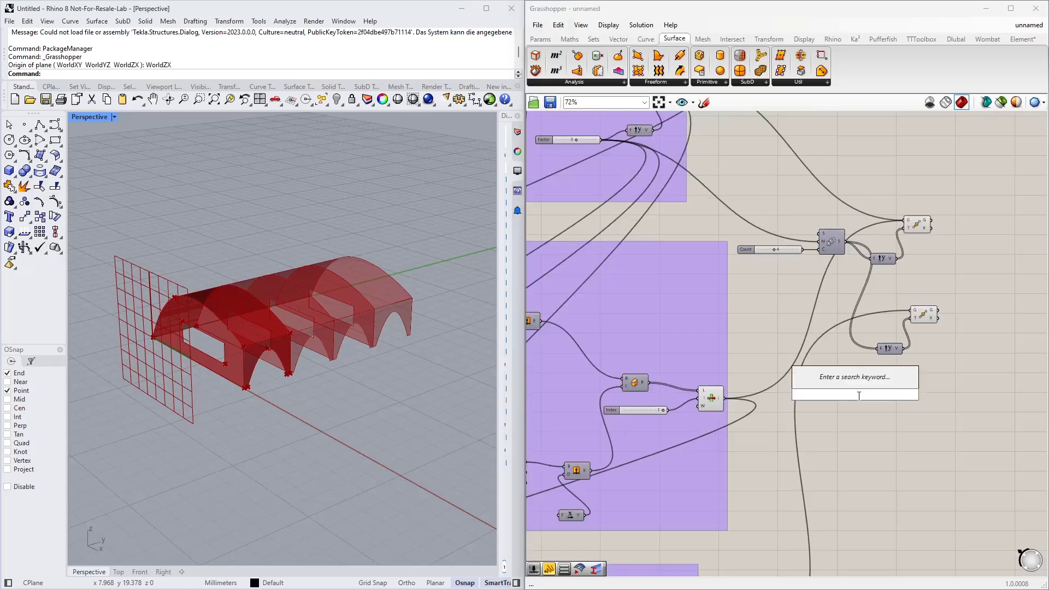
type("*4")
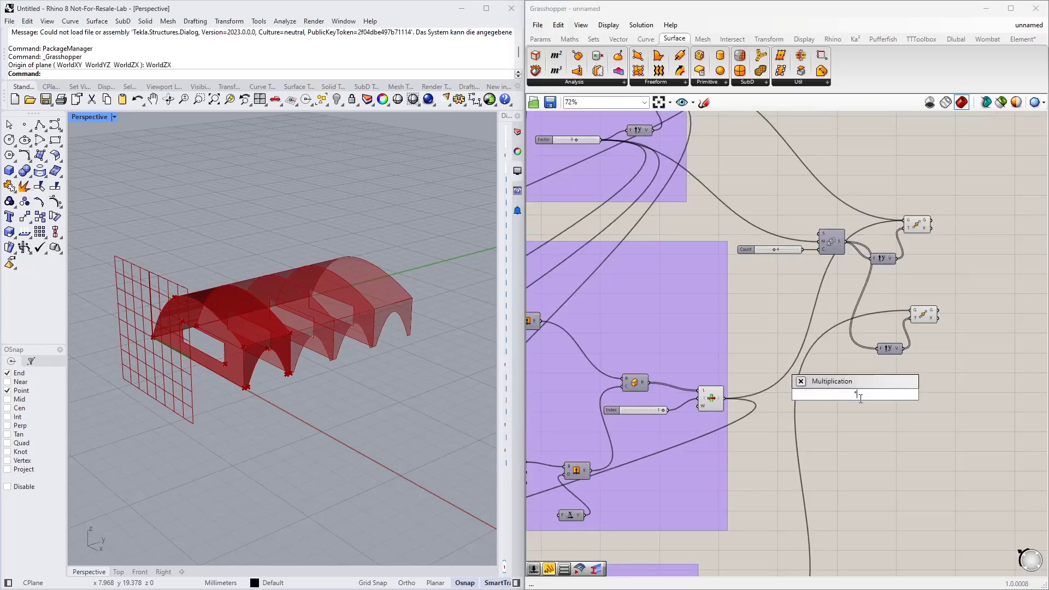
key("Return")
left_click_drag(851, 372, 812, 326)
Multiply the roof group's Factor slider by the Series Count slider and feed the product into the copied Unit Y vector.
right_click_drag(737, 291, 838, 369)
left_click_drag(700, 217, 911, 400)
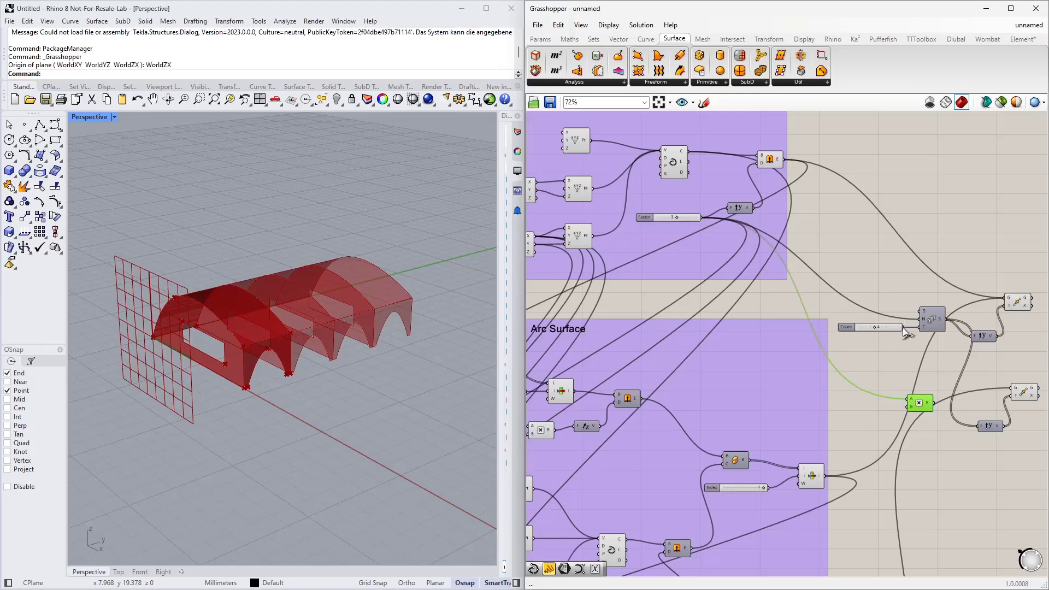
left_click_drag(903, 327, 972, 407)
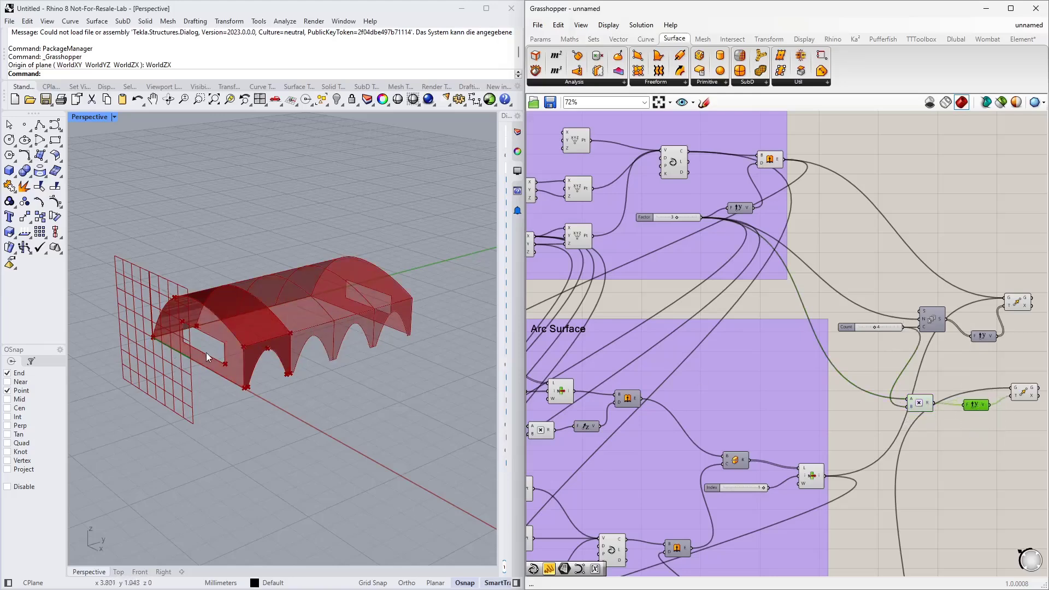
right_click_drag(395, 307, 438, 309)
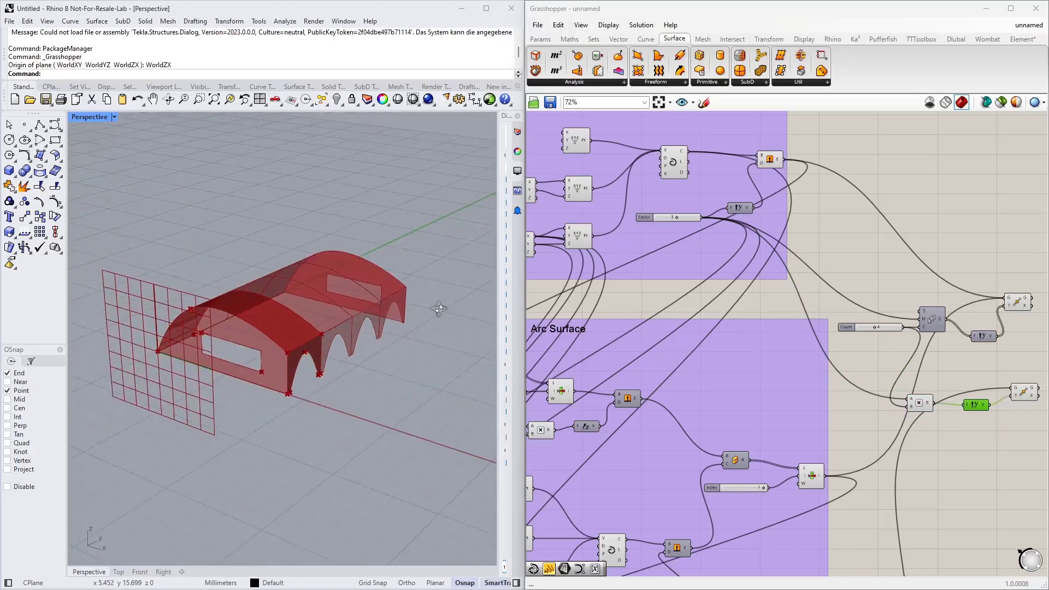
Select the Series, Count slider, Multiplication, Unit Y and Move components together and shift them to a clearer spot on the canvas.
scroll(906, 309, "down", 4)
right_click_drag(1000, 350, 731, 371)
scroll(631, 412, "up", 4)
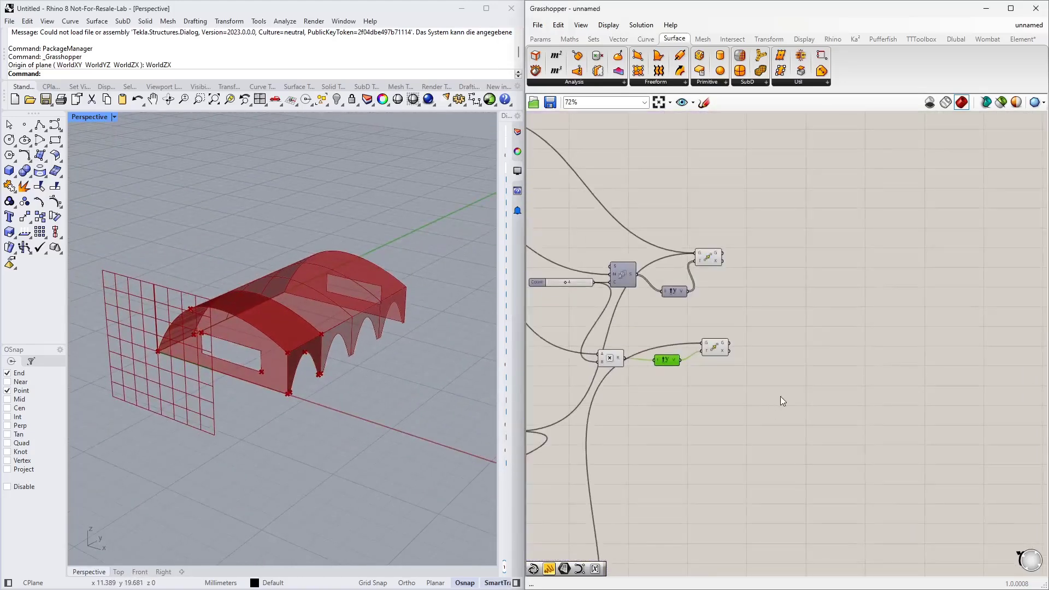
left_click_drag(780, 397, 565, 218)
left_click_drag(622, 273, 677, 215)
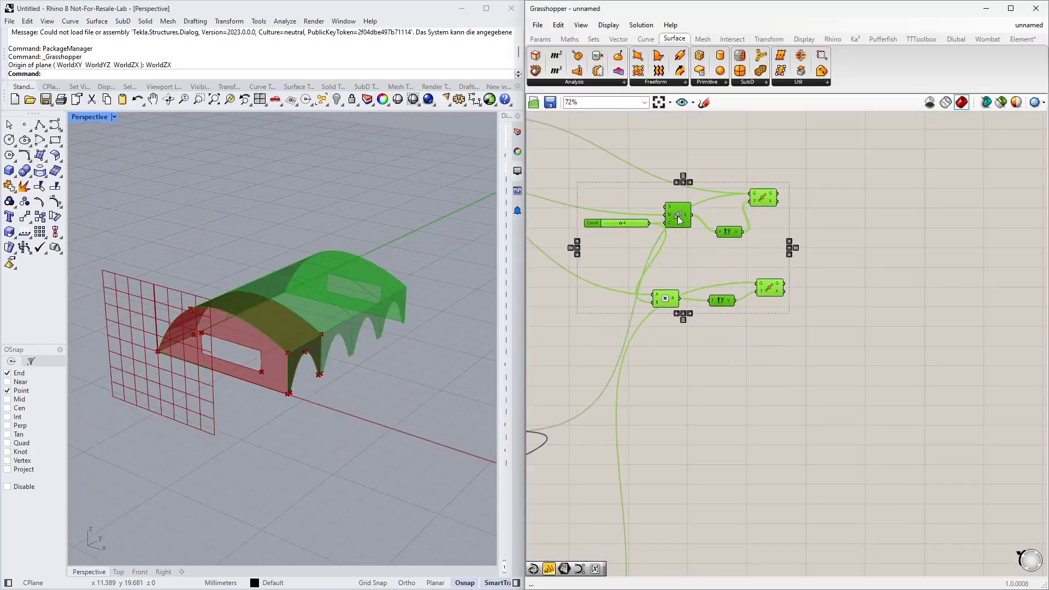
left_click(759, 365)
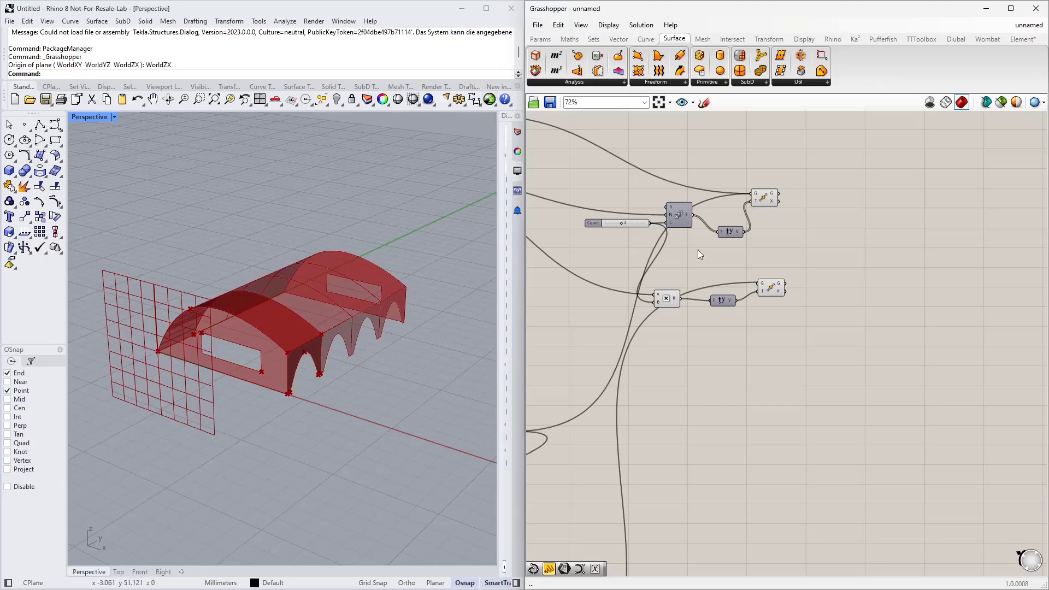
Examine the repeated roof and arc bays and the moved end wall in the model from the front, the side and above.
scroll(772, 354, "down", 2)
scroll(754, 248, "up", 3)
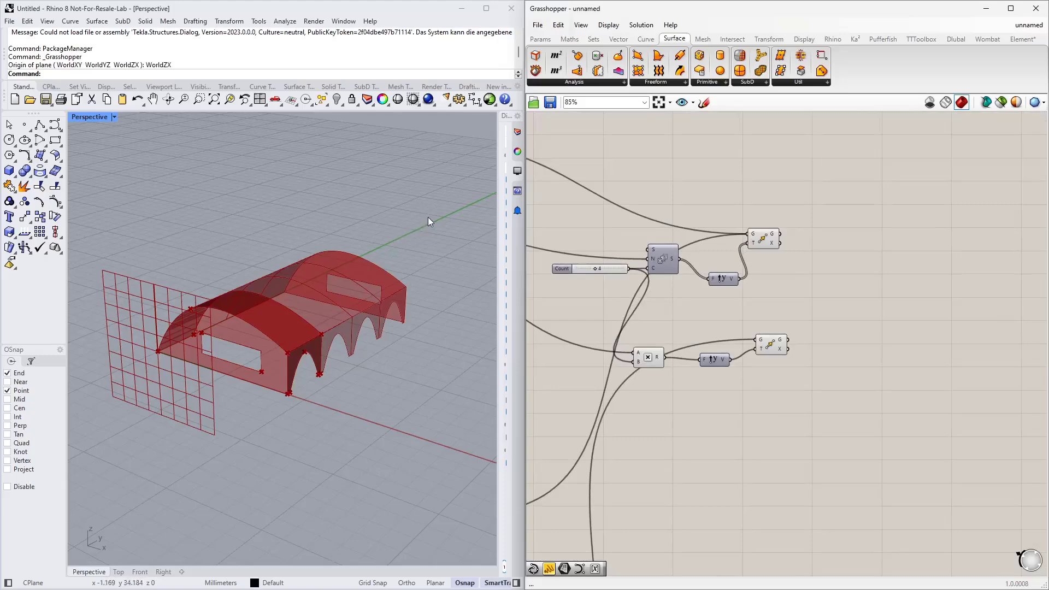
right_click_drag(244, 394, 281, 355)
scroll(266, 377, "up", 3)
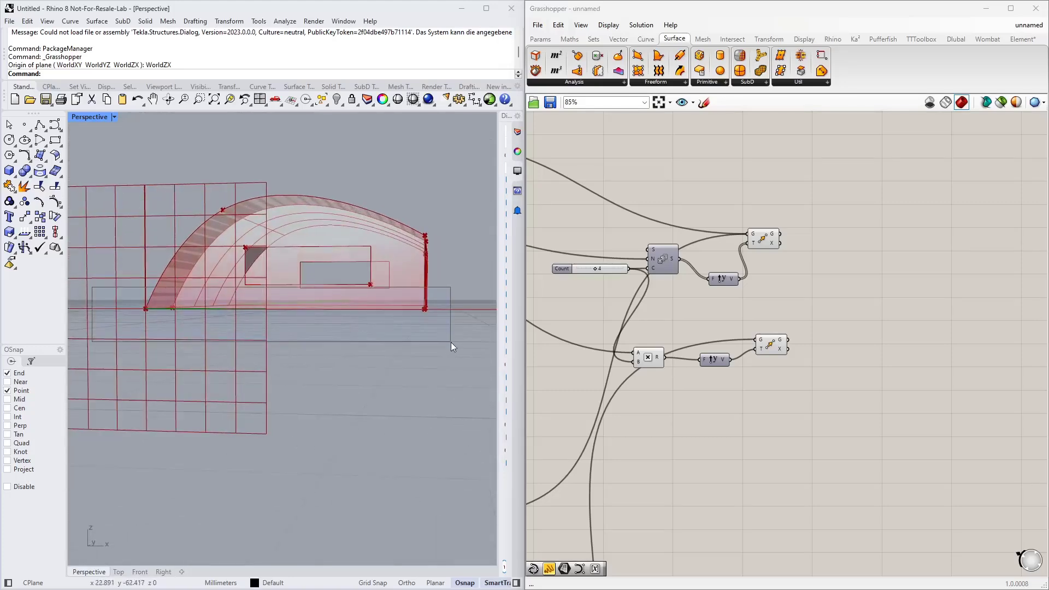
right_click_drag(451, 342, 371, 353)
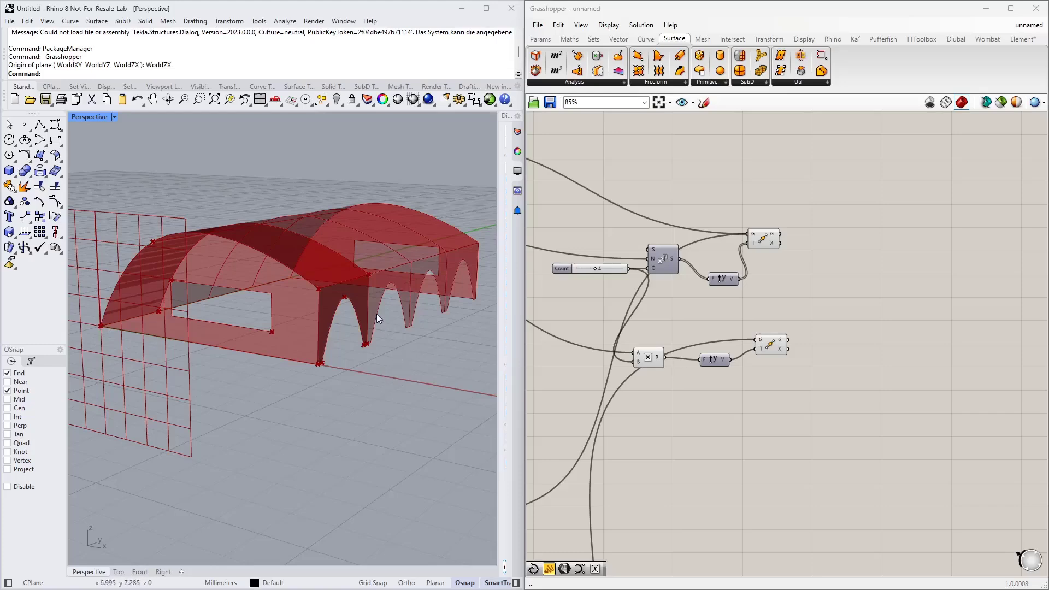
right_click_drag(376, 314, 318, 362)
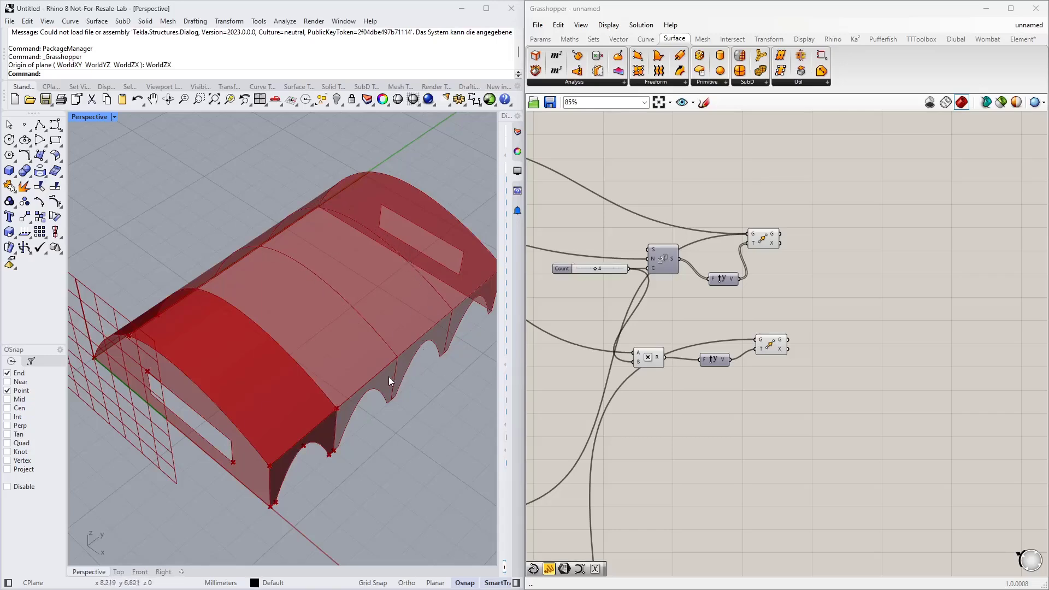
right_click_drag(388, 376, 333, 359)
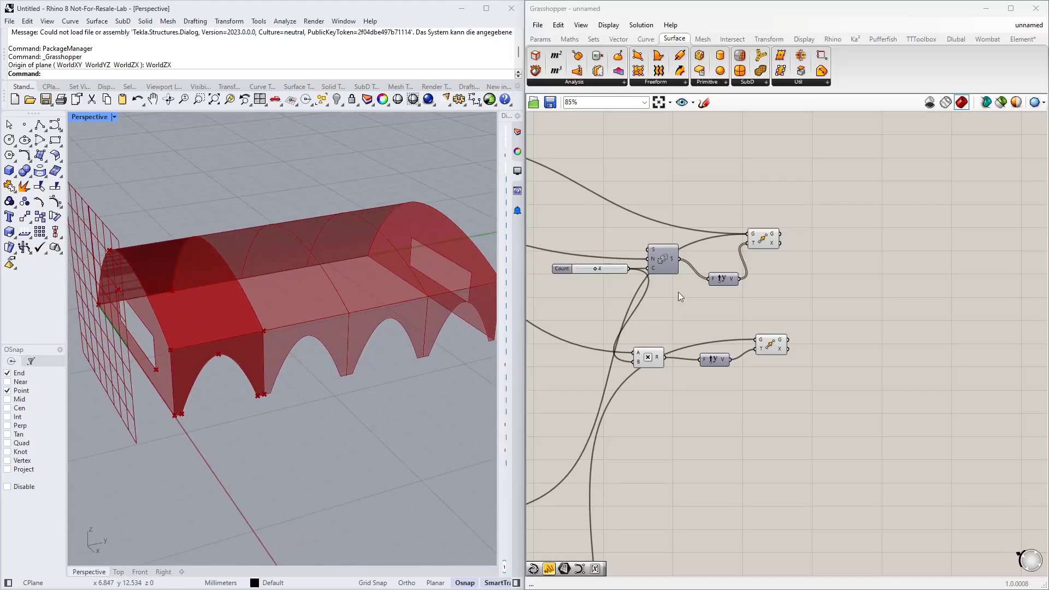
scroll(677, 292, "down", 4)
mouse_move(669, 359)
right_mouse_down()
mouse_move(598, 380)
mouse_move(717, 311)
mouse_move(683, 330)
mouse_move(659, 372)
right_mouse_up()
scroll(644, 310, "up", 4)
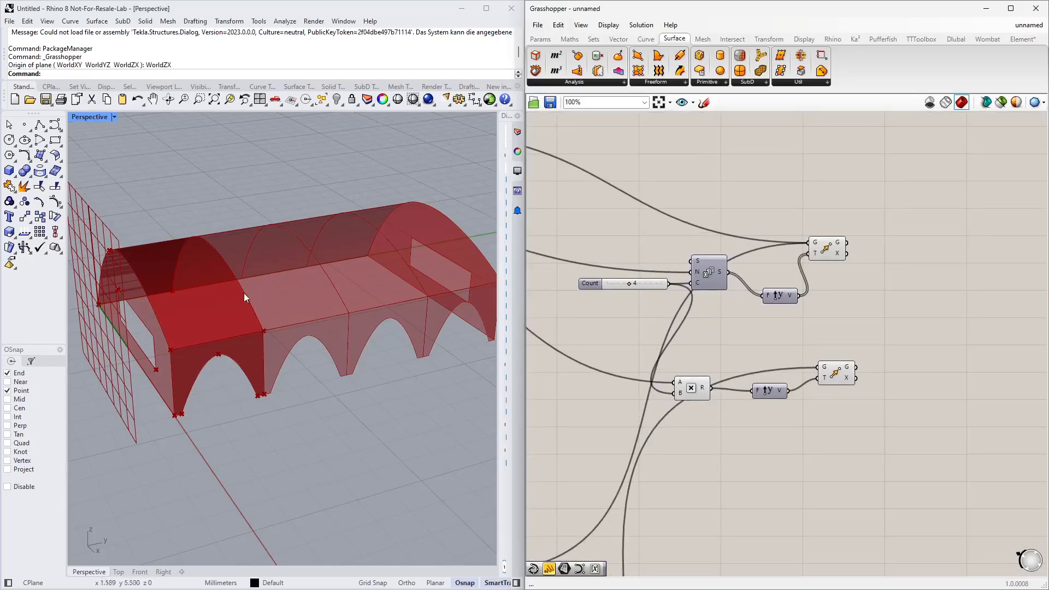
right_click_drag(290, 266, 311, 300)
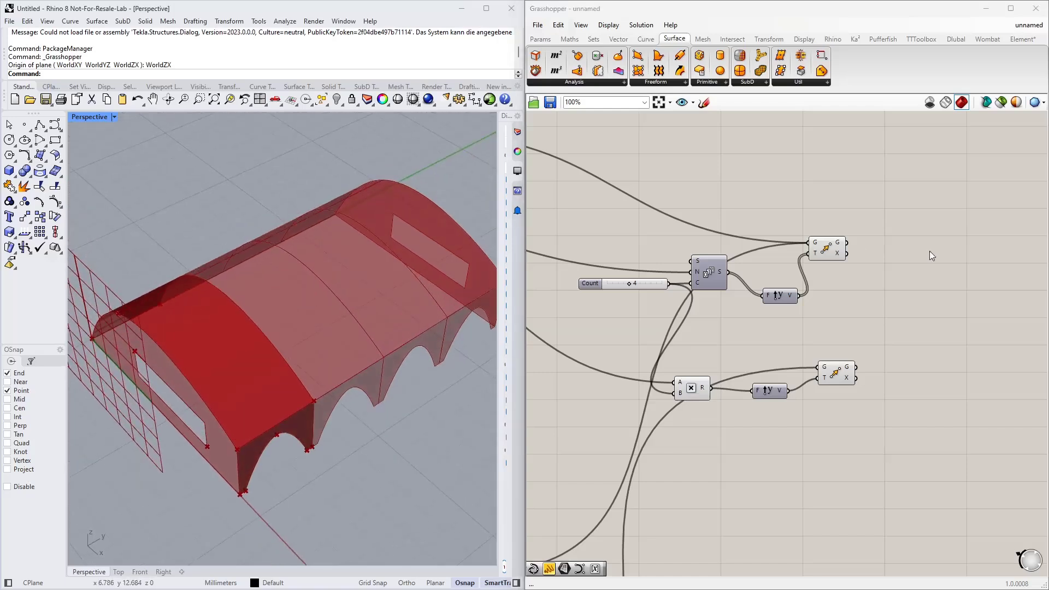
Highlight the roof and arc Move component's geometry to inspect it in the model, and bring up the parameter components.
right_click_drag(930, 251, 780, 299)
left_click(681, 296)
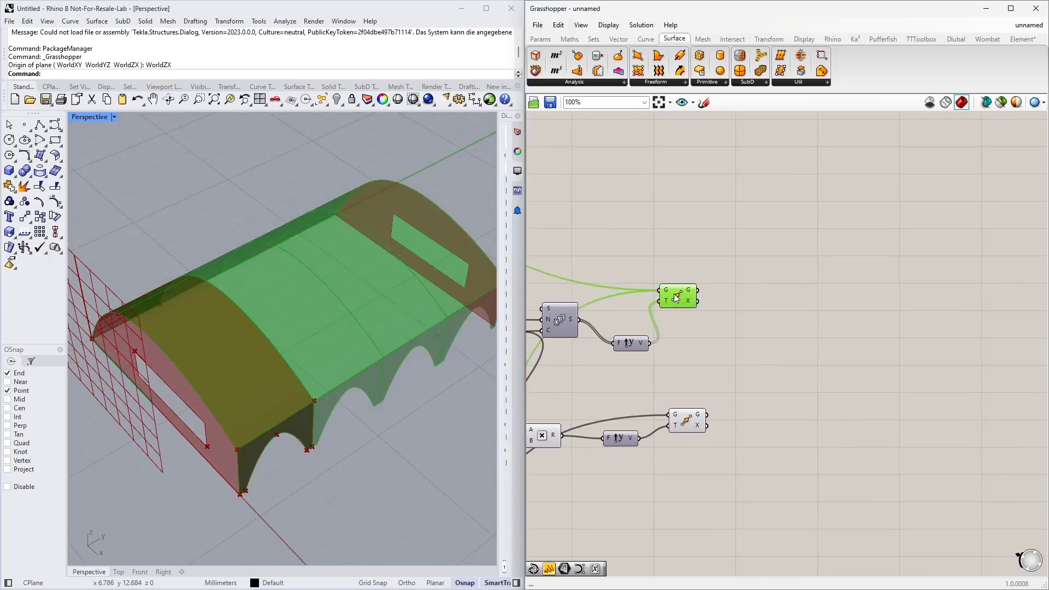
scroll(676, 297, "up", 2)
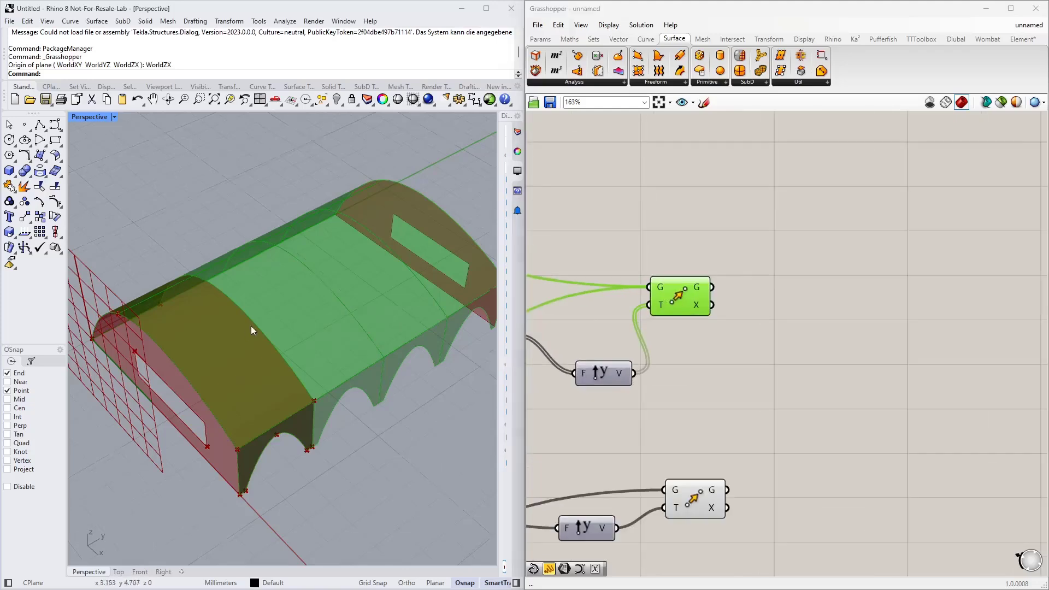
right_click_drag(250, 326, 235, 295)
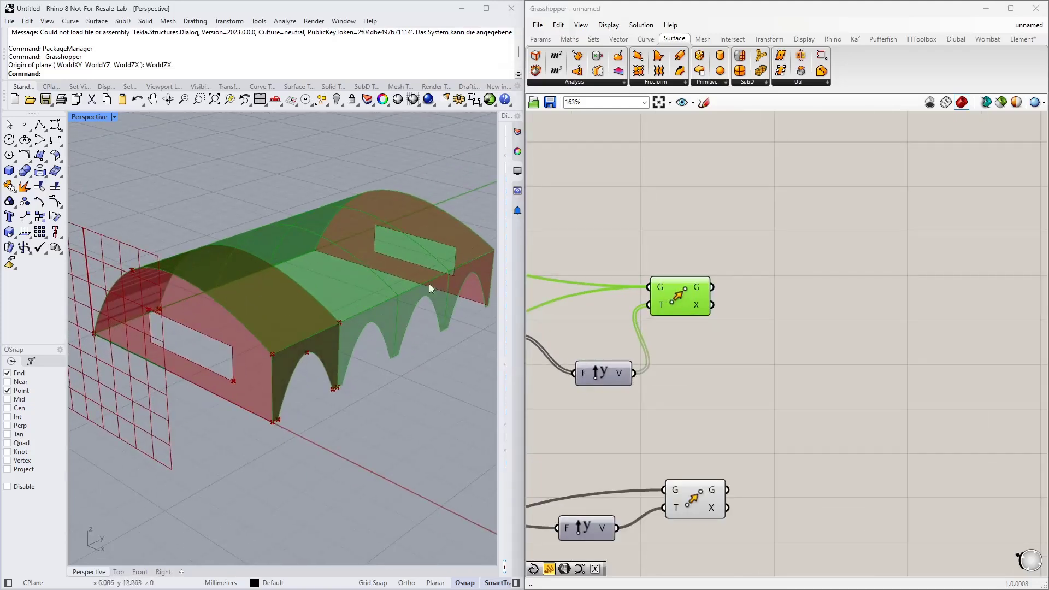
scroll(773, 297, "down", 2)
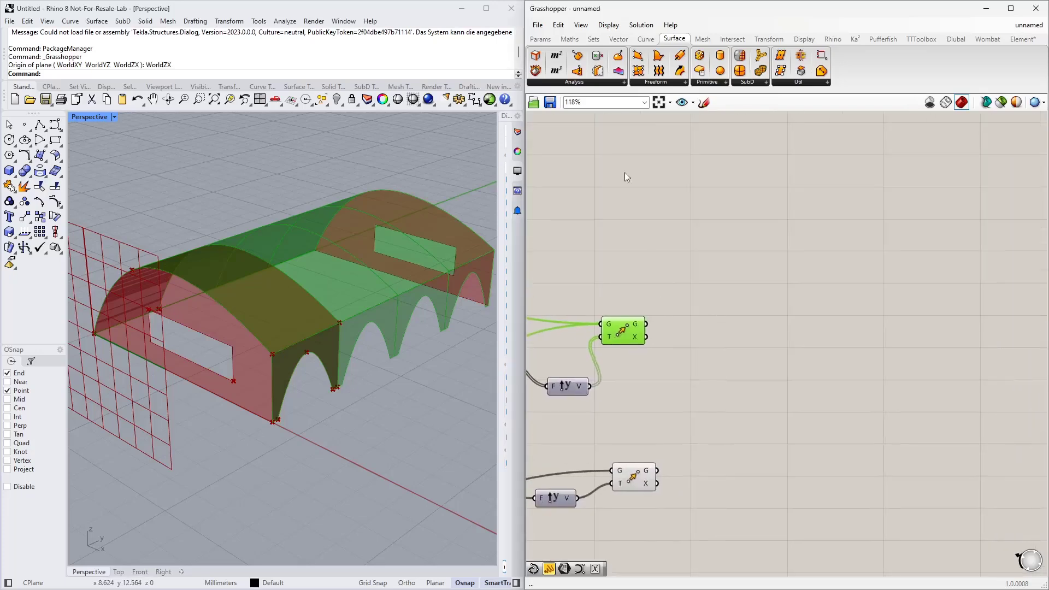
left_click(540, 39)
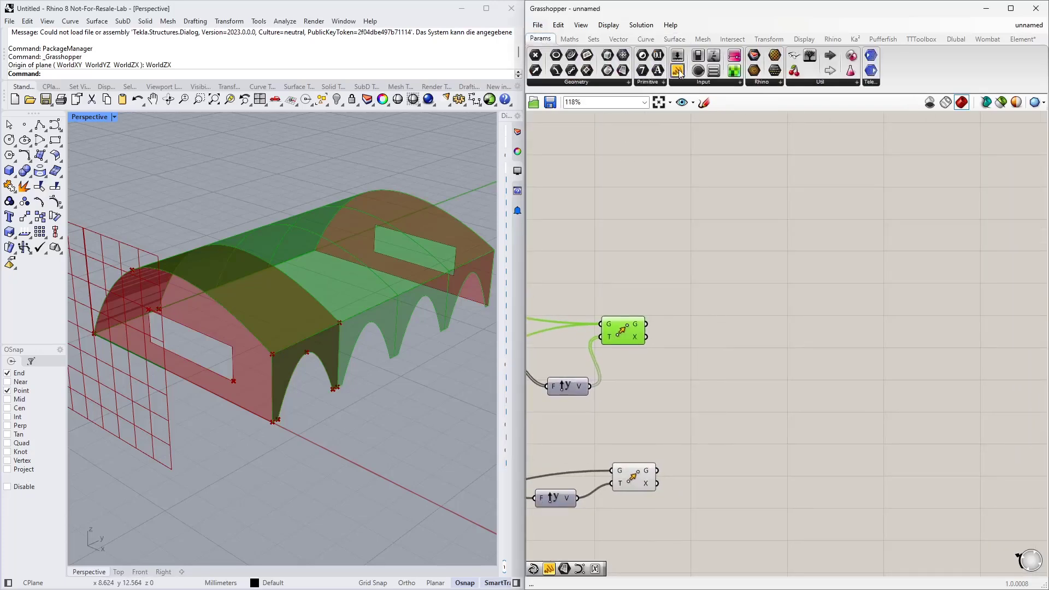
Check the data structure of the upper Move component's geometry output in a temporary panel, and delete the panel.
left_click_drag(677, 71, 683, 319)
left_click_drag(740, 348, 740, 443)
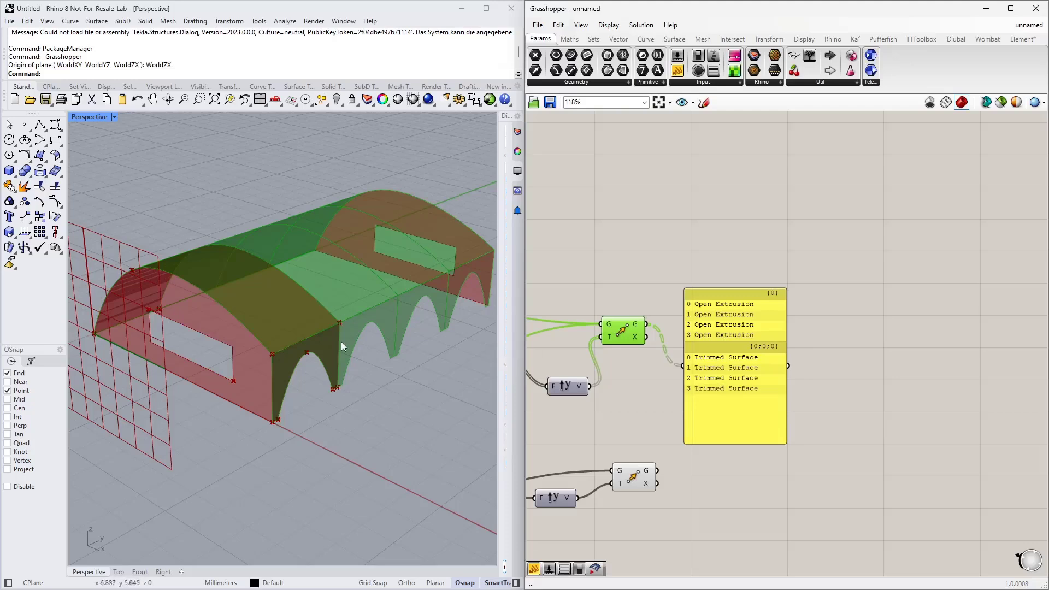
left_click(737, 358)
key("Delete")
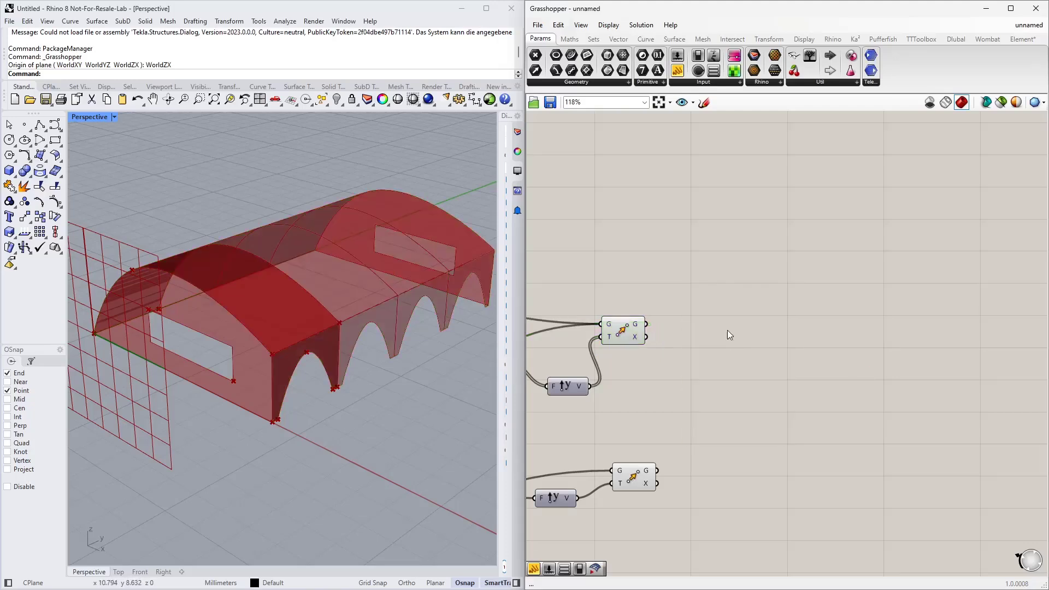
Add an Explode Tree component fed by the upper Move component's geometry, with outputs matched to branches {0} and {0;0;0}.
scroll(661, 155, "up", 1)
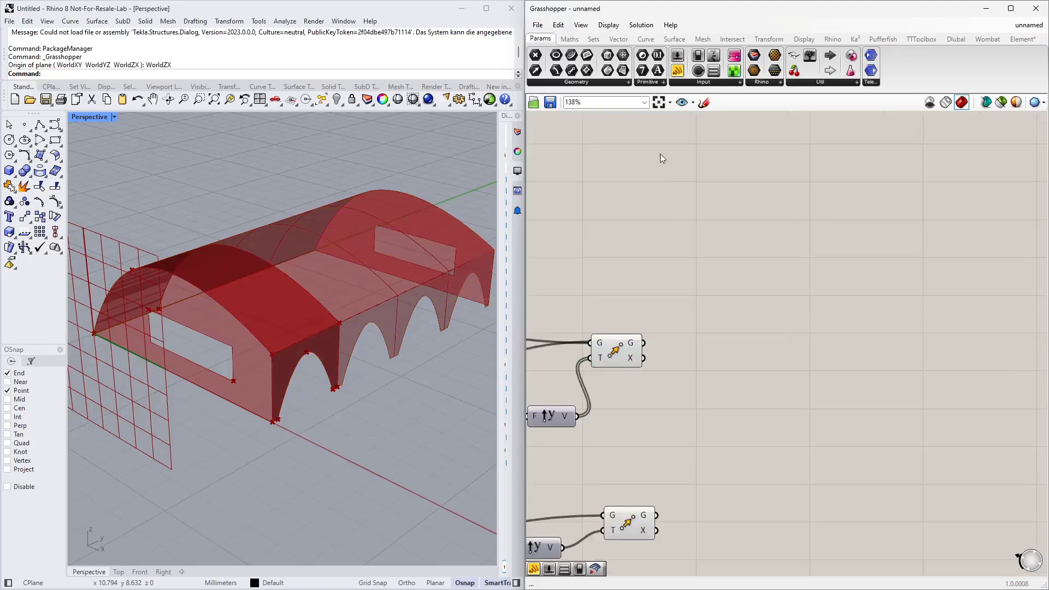
double_click(709, 287)
type("expl")
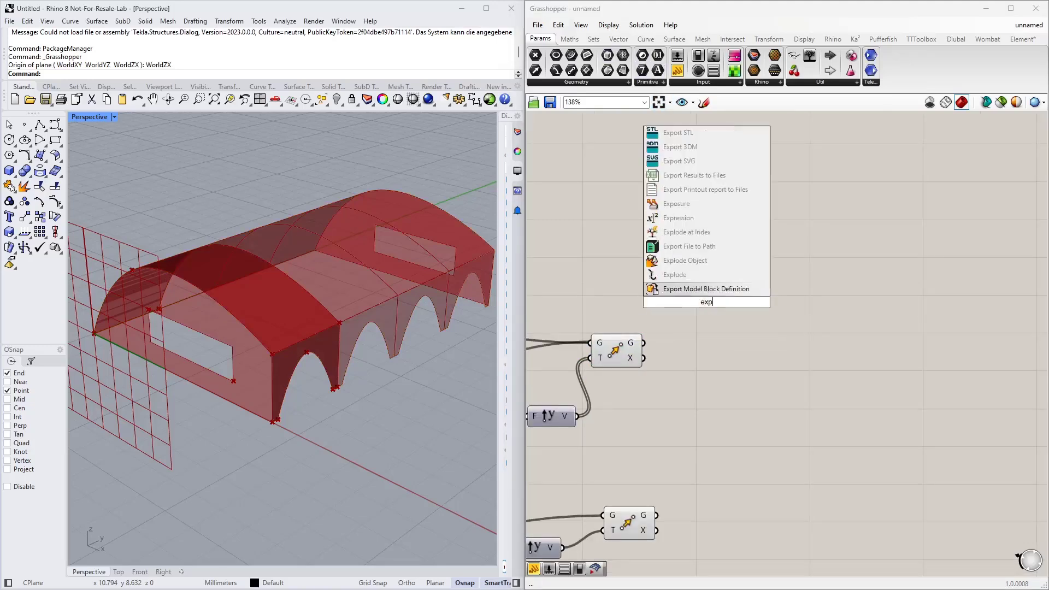
left_click(683, 246)
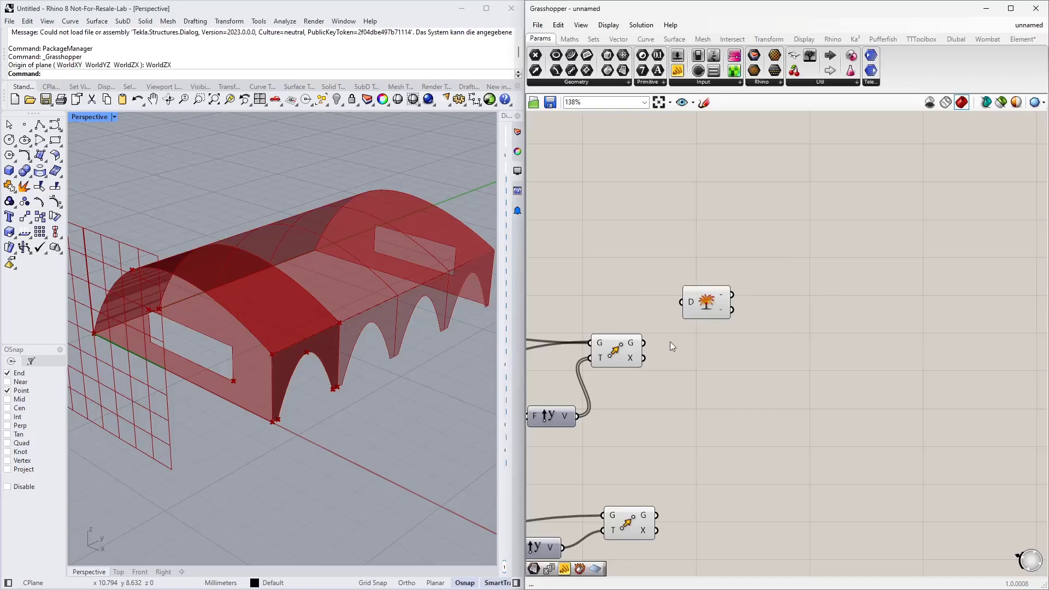
left_click_drag(643, 343, 681, 302)
left_click(707, 300)
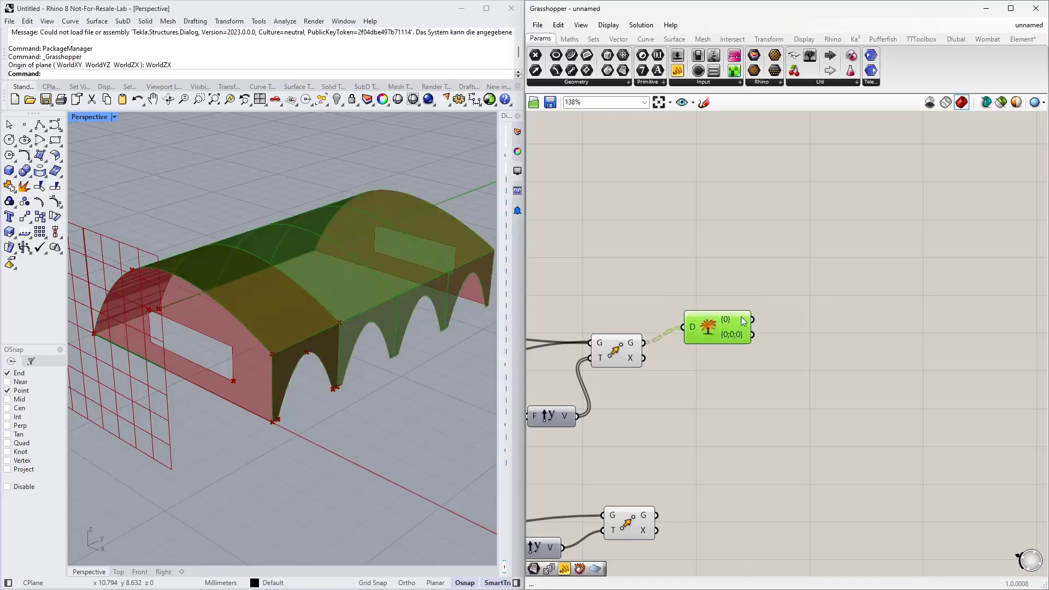
scroll(706, 324, "up", 3)
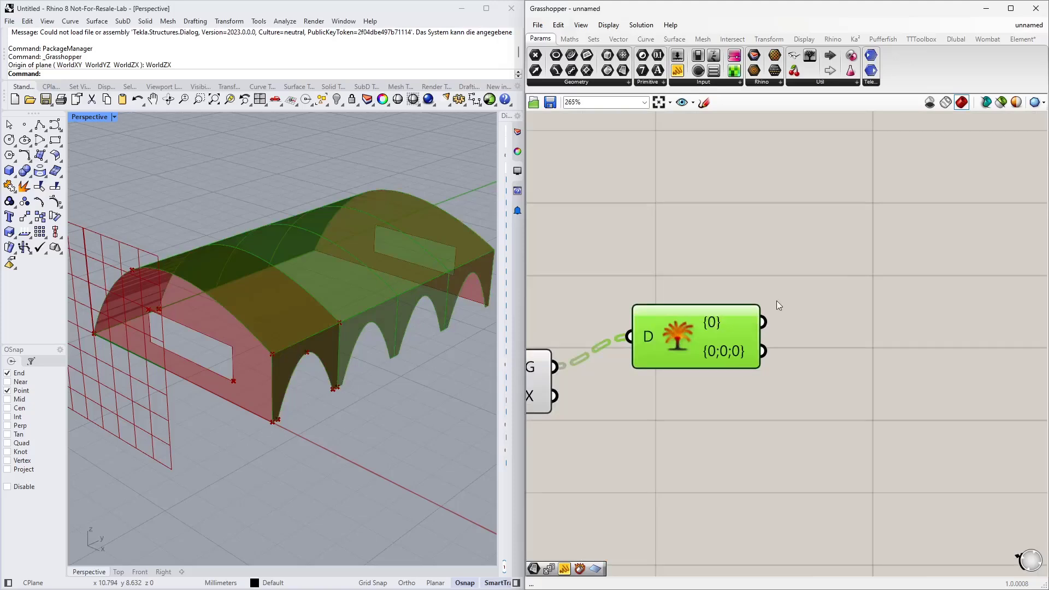
left_click_drag(727, 329, 722, 312)
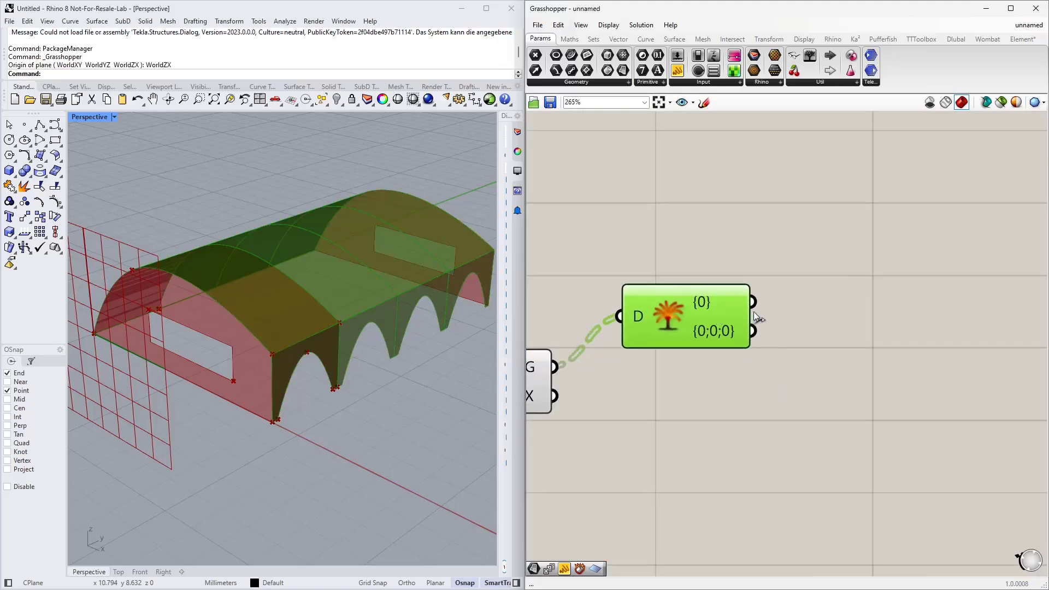
Add a Deconstruct Brep component and connect the {0} branch of the Explode Tree to its brep input.
right_click_drag(753, 312, 658, 347)
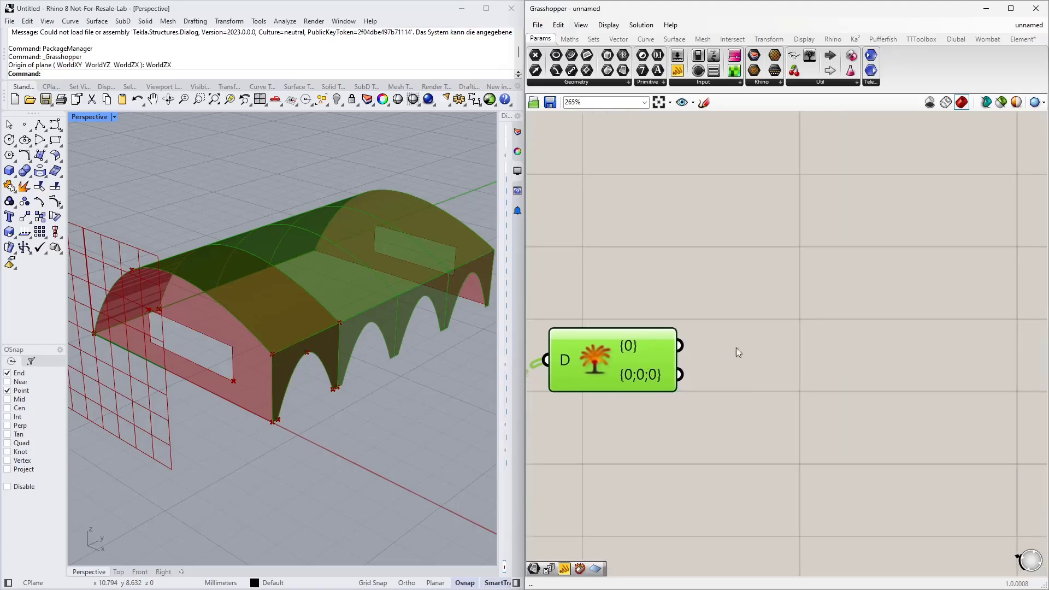
left_click(752, 323)
scroll(717, 340, "down", 2)
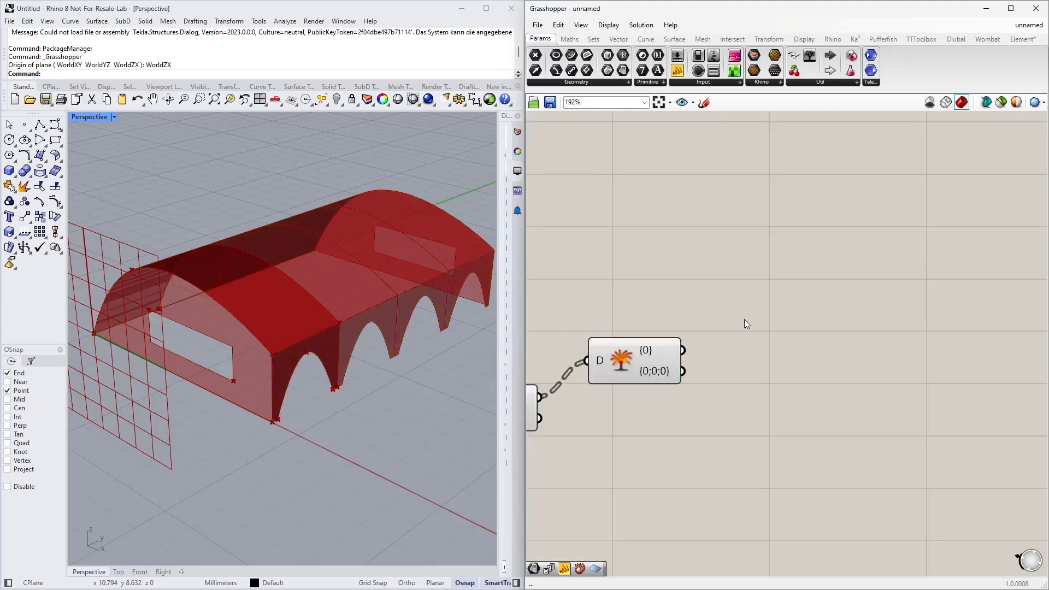
double_click(746, 315)
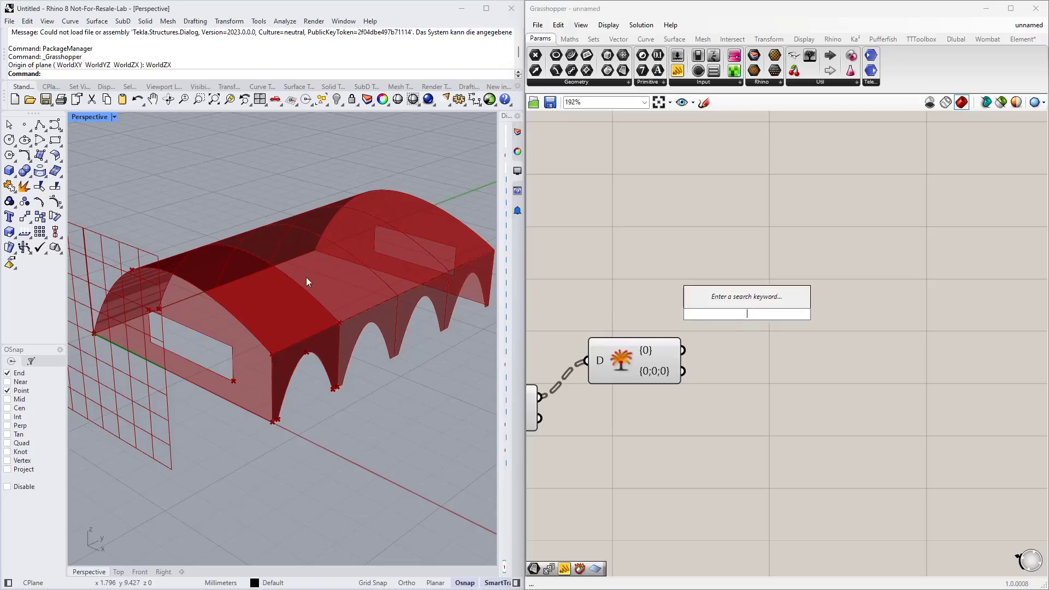
type("dec")
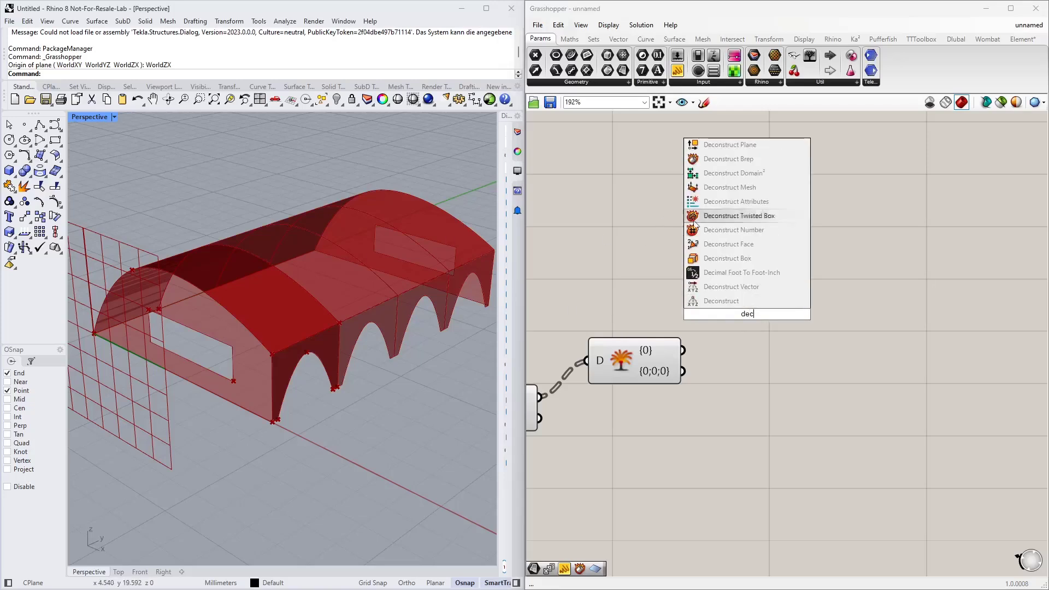
type(" bre")
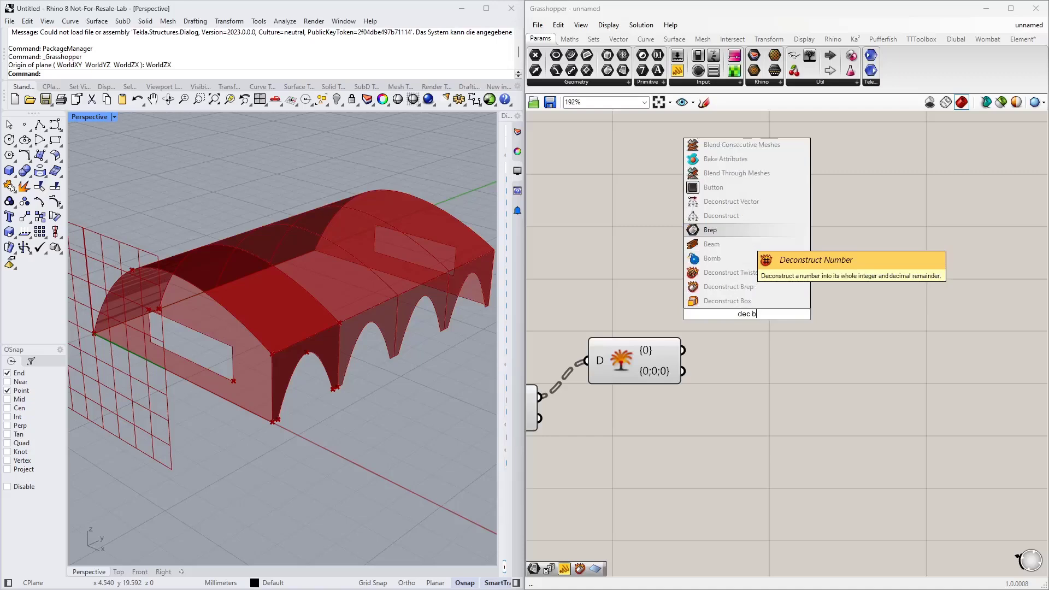
left_click(728, 298)
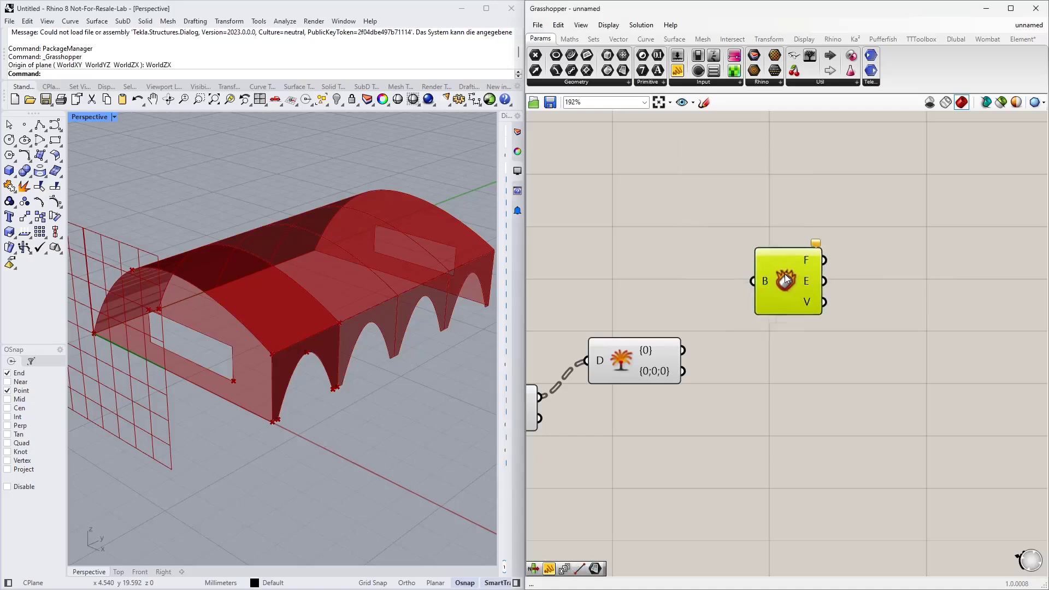
left_click_drag(683, 350, 742, 279)
right_click_drag(742, 279, 718, 326)
scroll(394, 305, "down", 2)
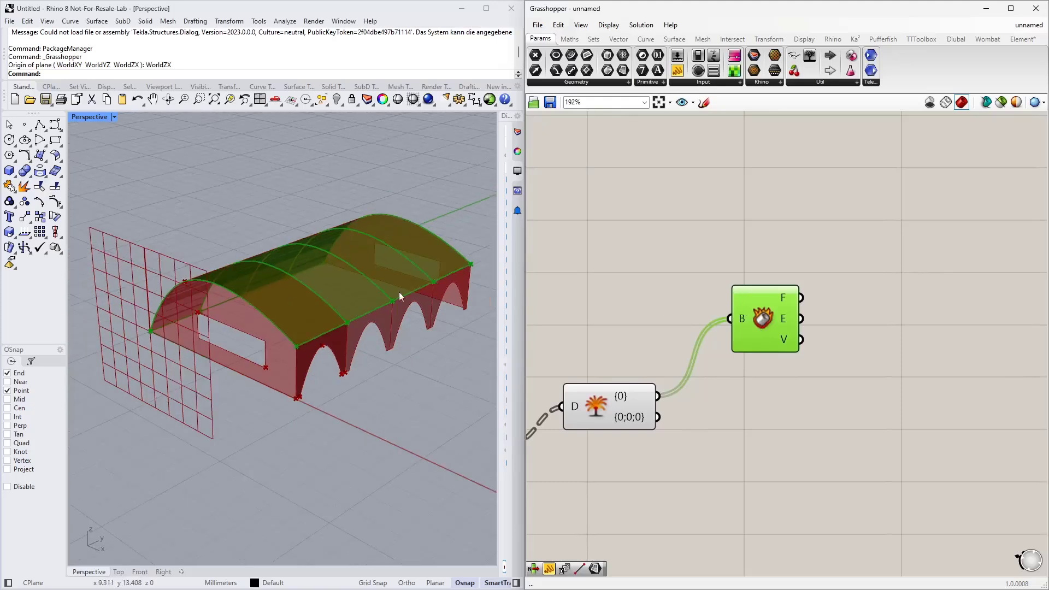
Add a List Item component and connect the edges output of Deconstruct Brep to its list input.
right_click_drag(795, 296, 679, 296)
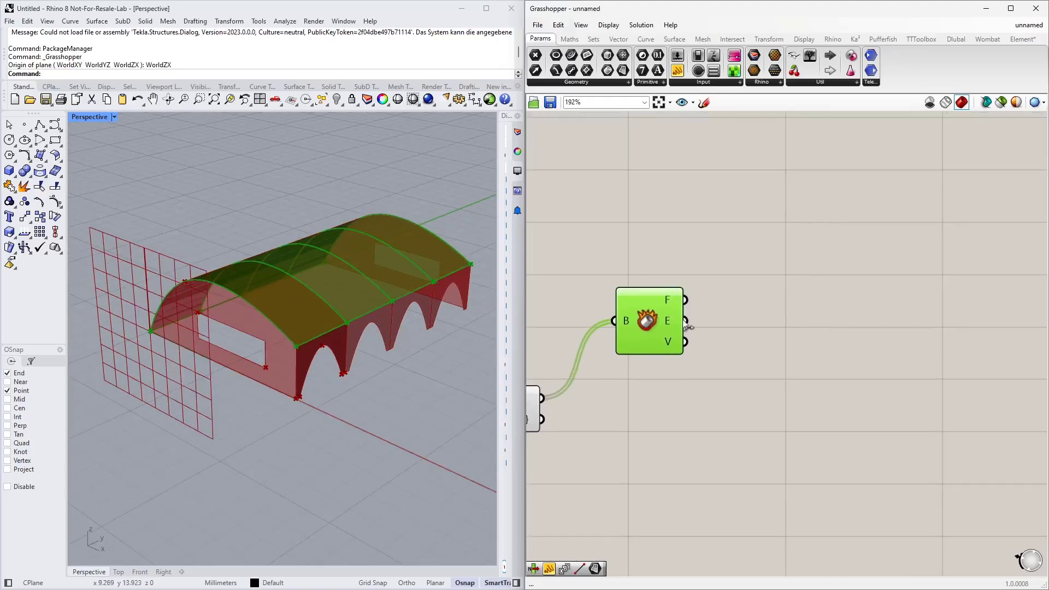
right_click_drag(724, 323, 685, 312)
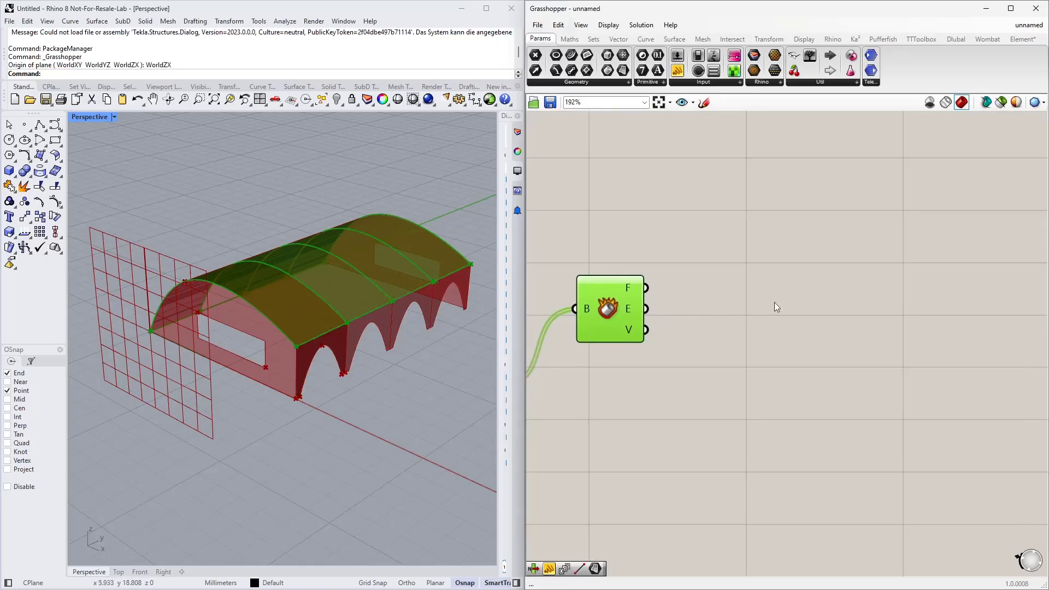
double_click(766, 285)
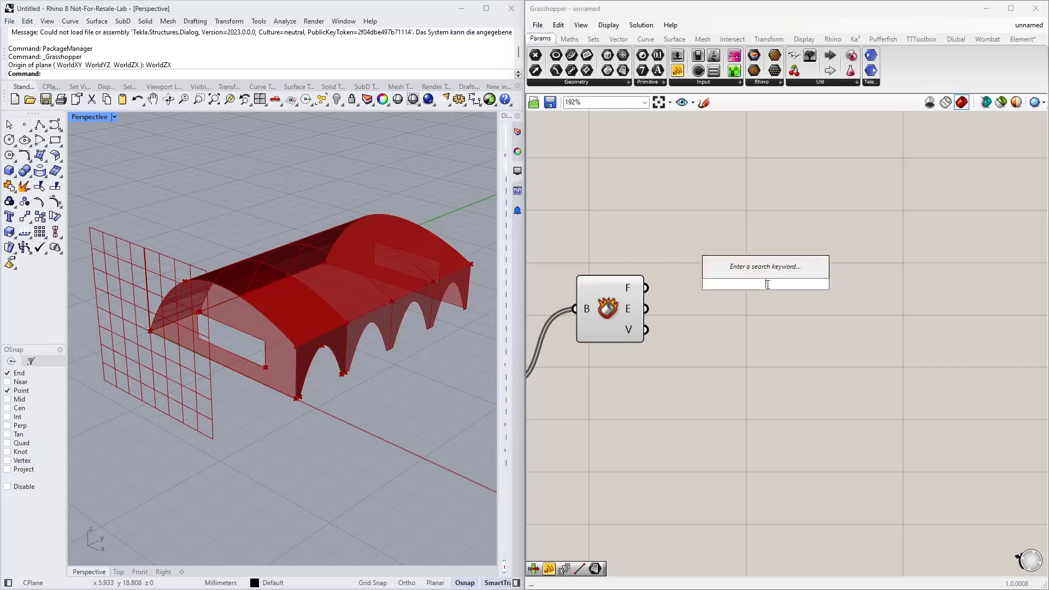
type("list i")
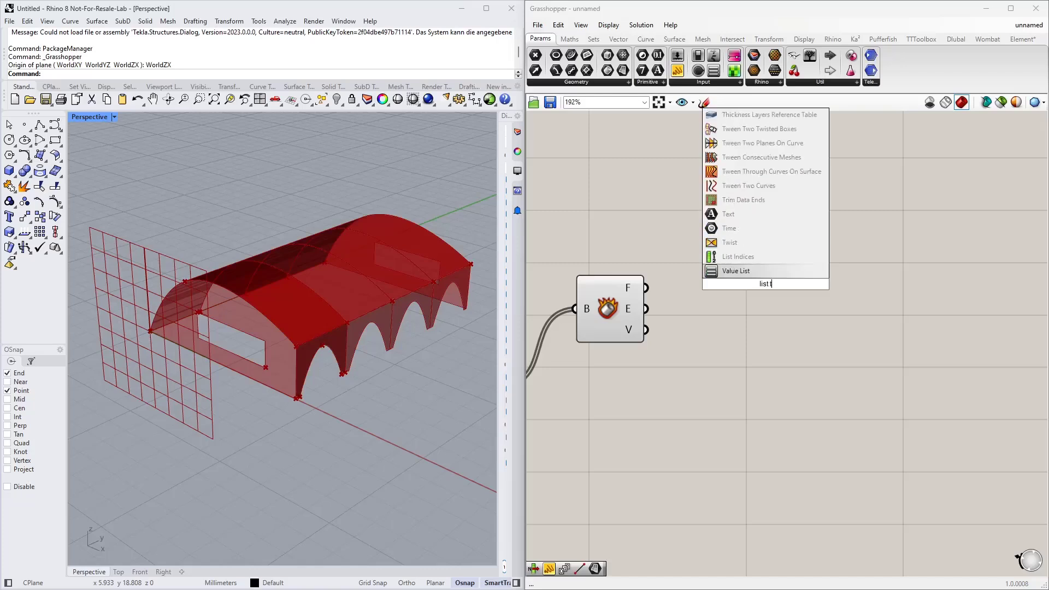
key("Up")
key("Up")
key("Up")
key("Return")
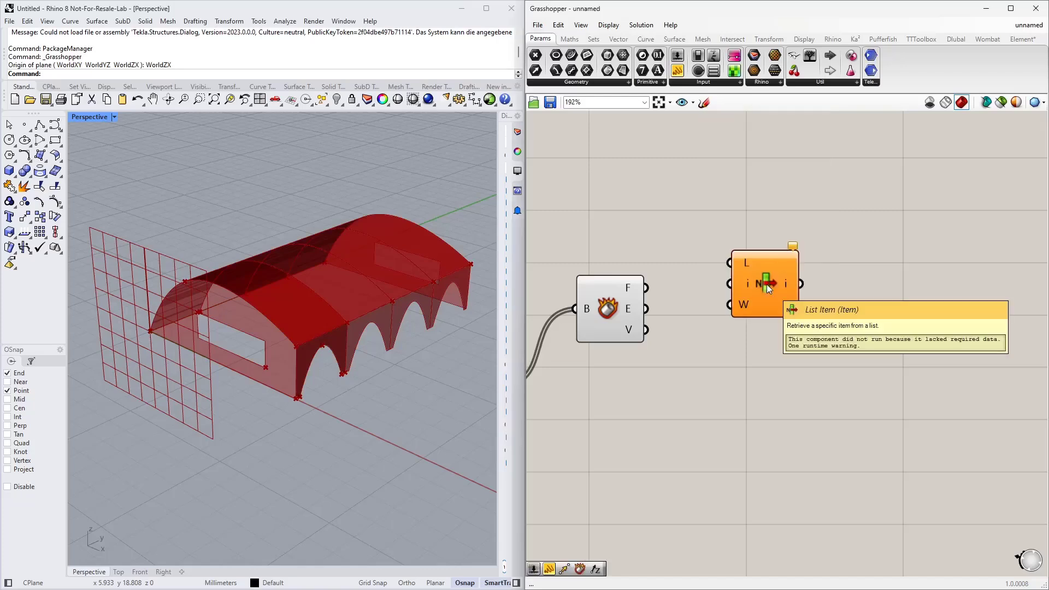
left_click_drag(646, 309, 866, 256)
Create an integer number slider set to 0 and connect it to the List Item's index input.
double_click(747, 360)
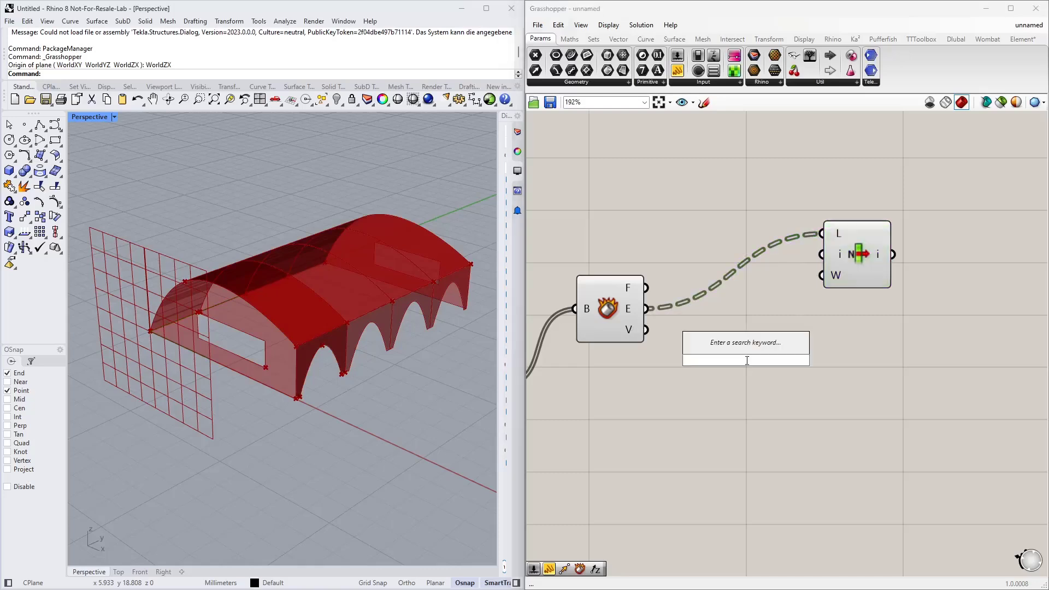
type("0<")
key("Return")
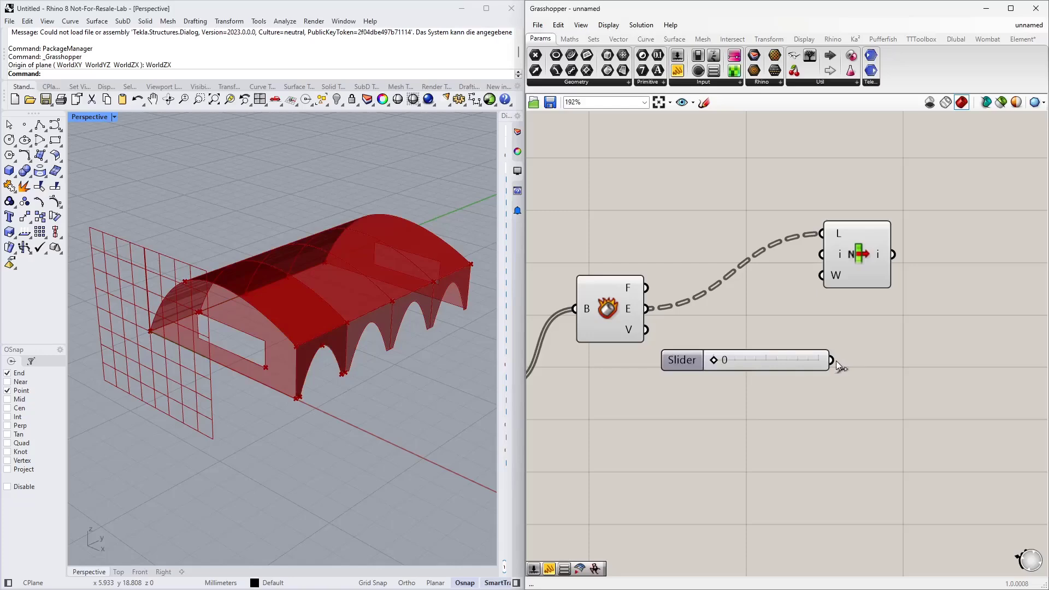
left_click_drag(831, 360, 896, 259)
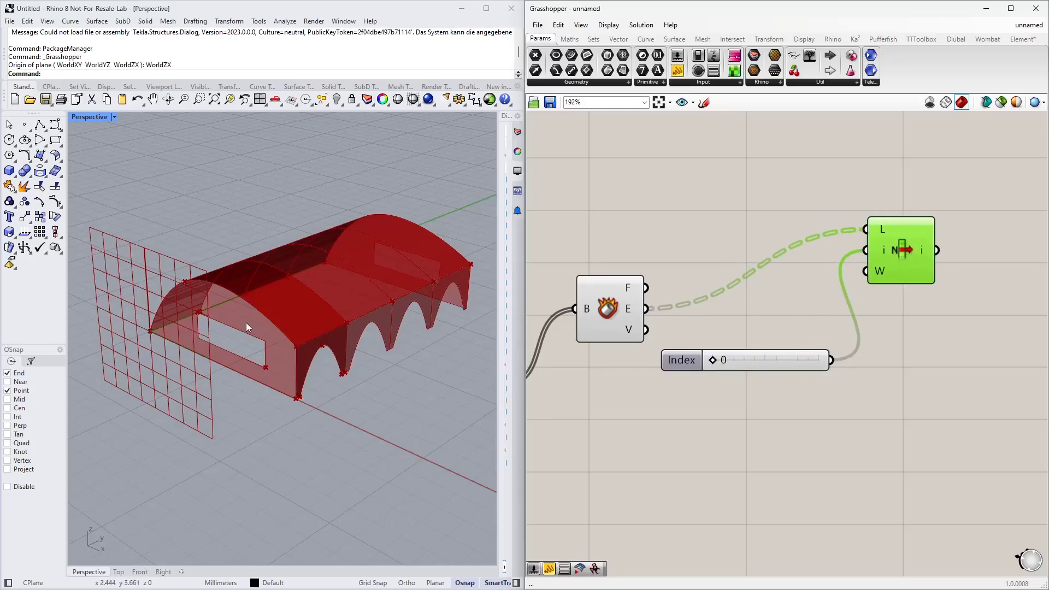
Arrange the index slider directly beside the List Item component, in line with its index input.
right_click_drag(247, 324, 309, 348)
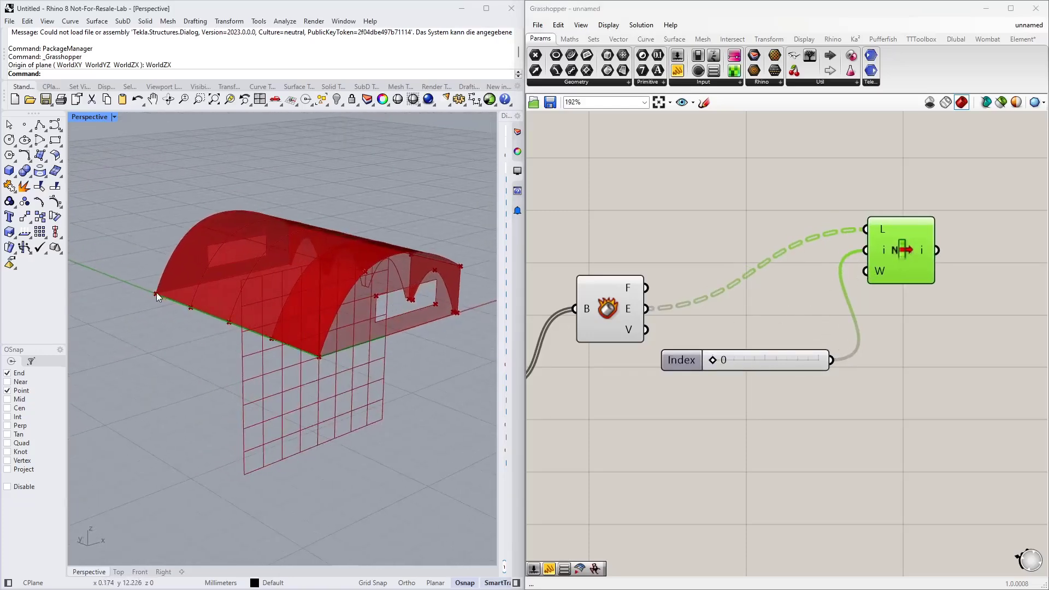
mouse_move(244, 333)
right_mouse_down()
mouse_move(233, 318)
mouse_move(243, 322)
right_mouse_up()
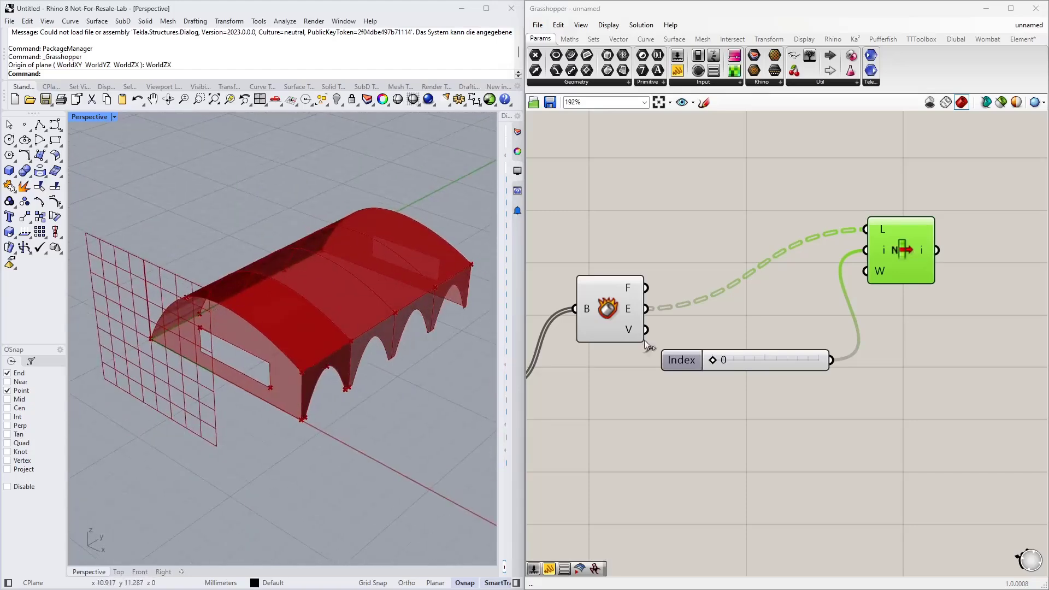
left_click_drag(782, 358, 792, 317)
right_click_drag(940, 353, 812, 379)
left_click_drag(822, 393, 705, 302)
left_click_drag(772, 290, 781, 249)
left_click(773, 309)
left_click_drag(710, 306, 705, 231)
left_click(743, 239)
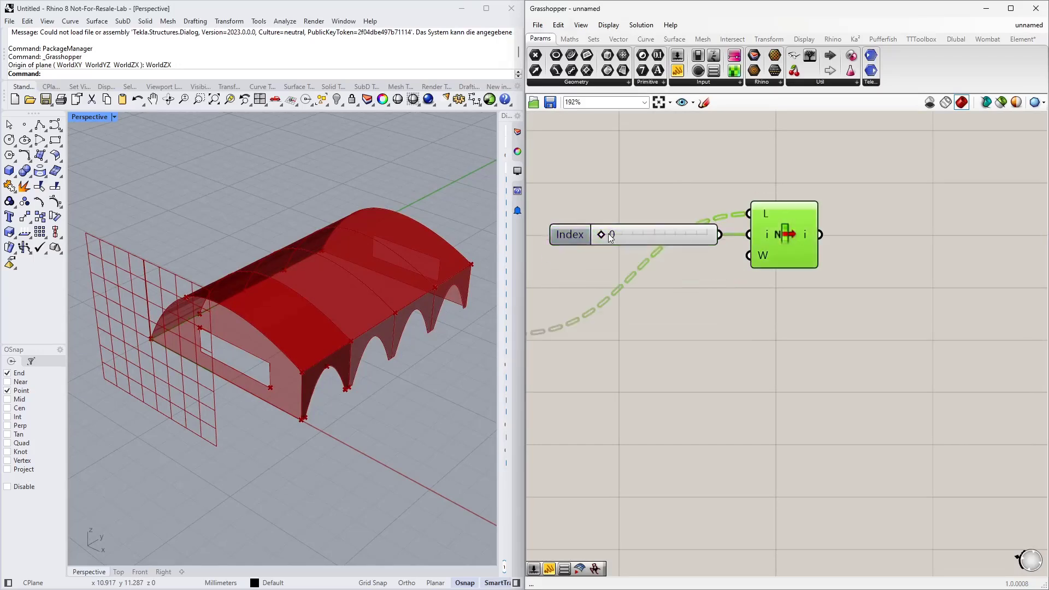
Set the index slider to 1 and inspect the selected arched roof edges in the model.
left_click_drag(612, 235, 635, 235)
right_click_drag(294, 280, 248, 280)
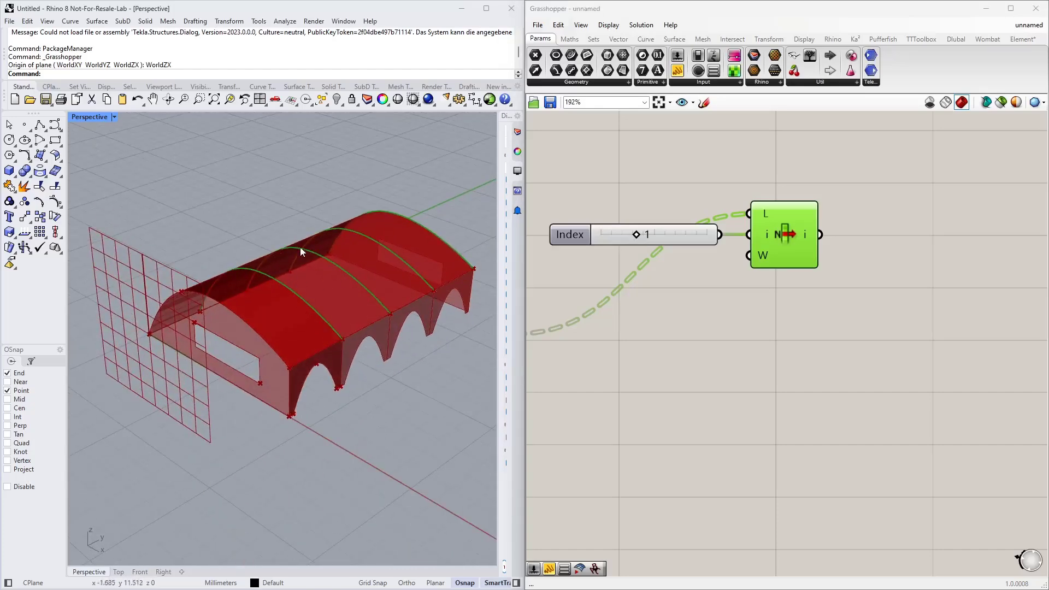
scroll(481, 252, "up", 3)
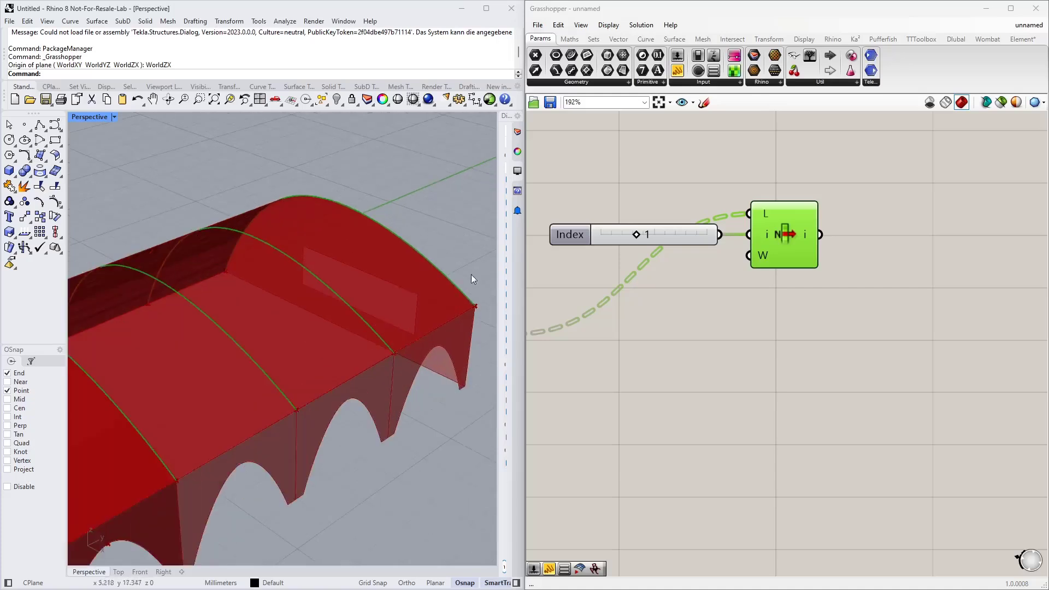
scroll(349, 222, "down", 3)
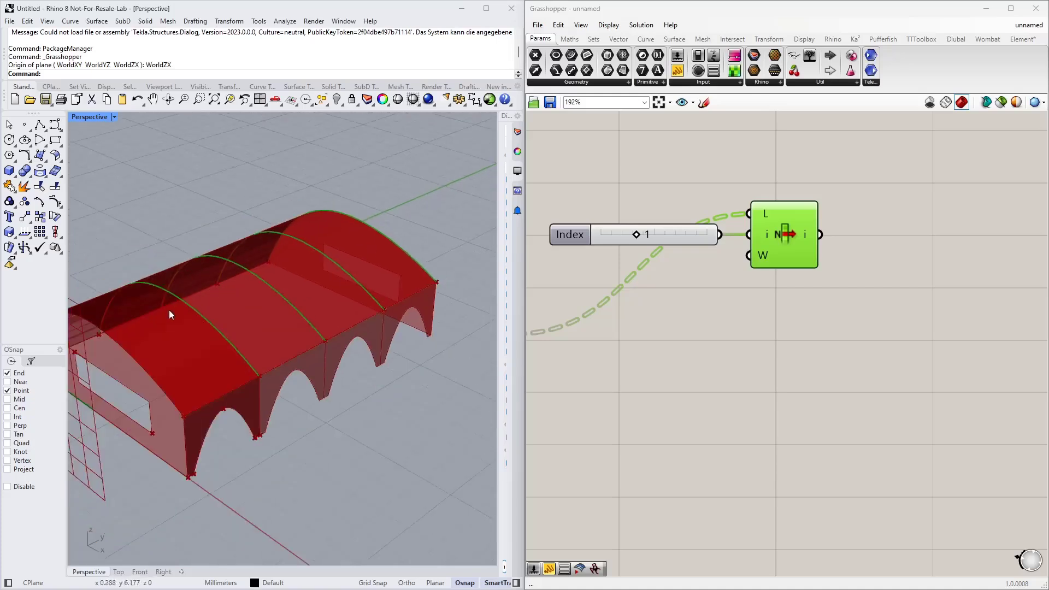
Add a panel beside the List Item component and connect the item output to it.
left_click(774, 323)
scroll(689, 326, "down", 3)
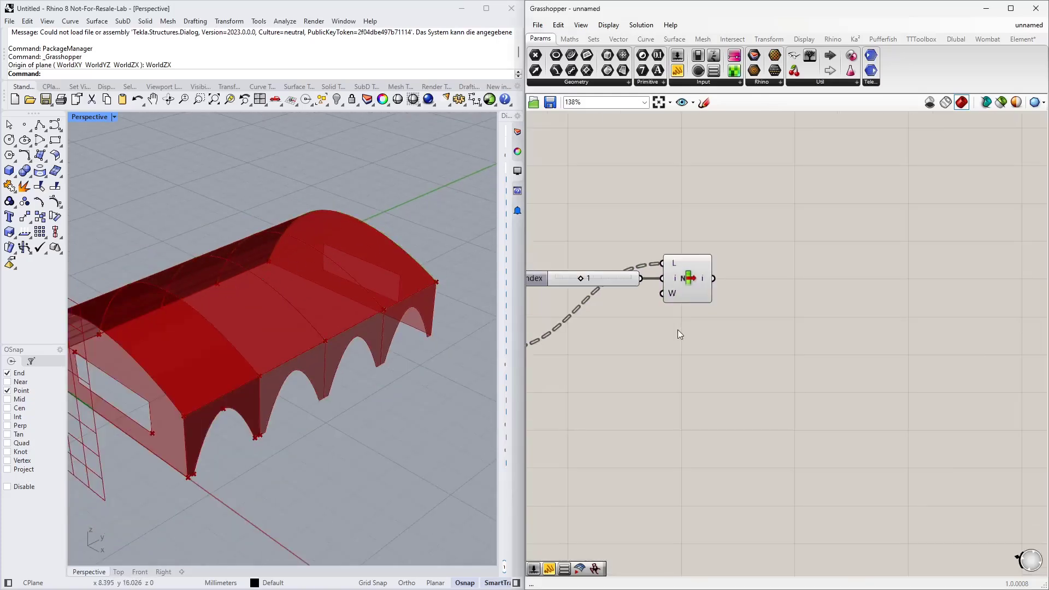
right_click(703, 279)
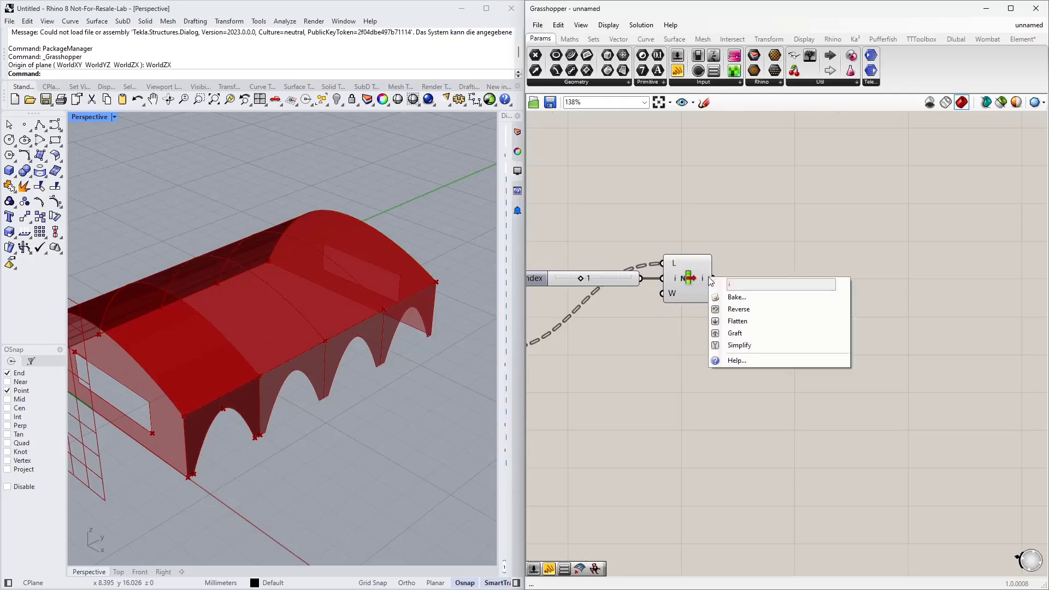
left_click(700, 283)
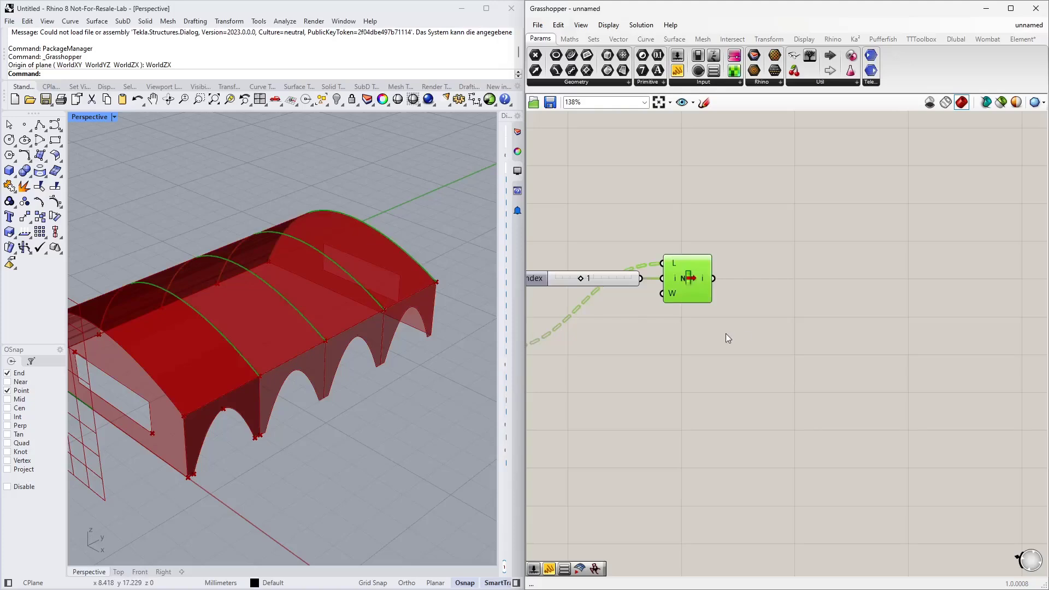
left_click(680, 75)
left_click(802, 252)
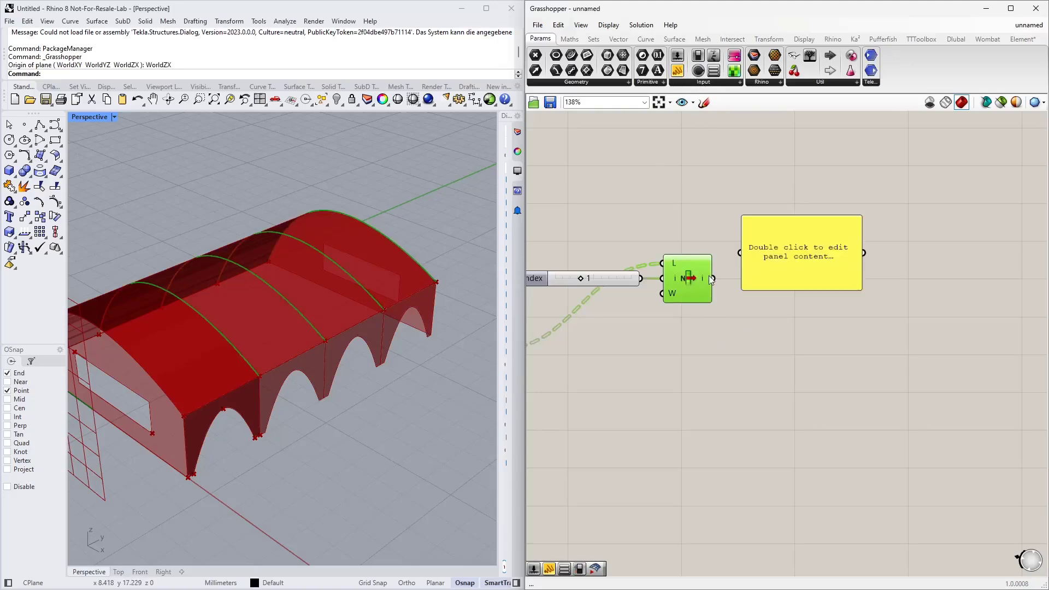
left_click_drag(712, 279, 740, 253)
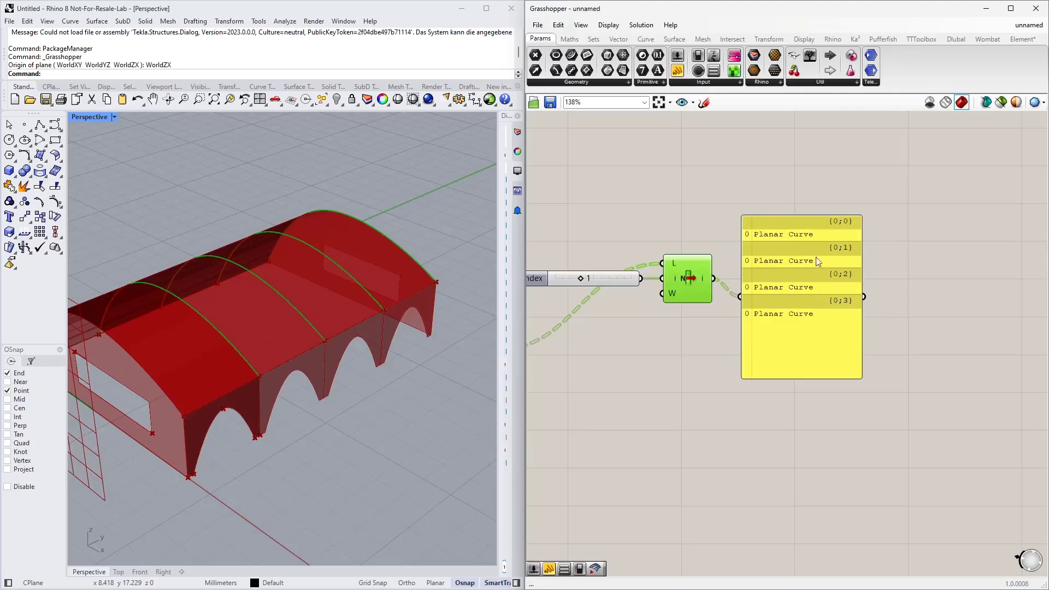
Flatten the List Item component's item output and delete the connected panel.
right_click(703, 283)
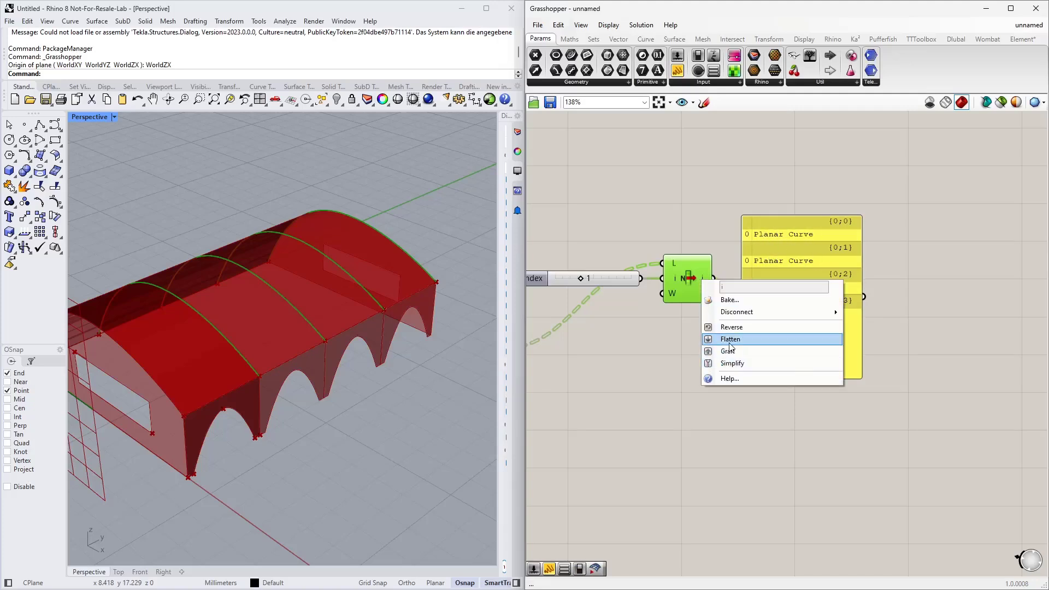
left_click(732, 341)
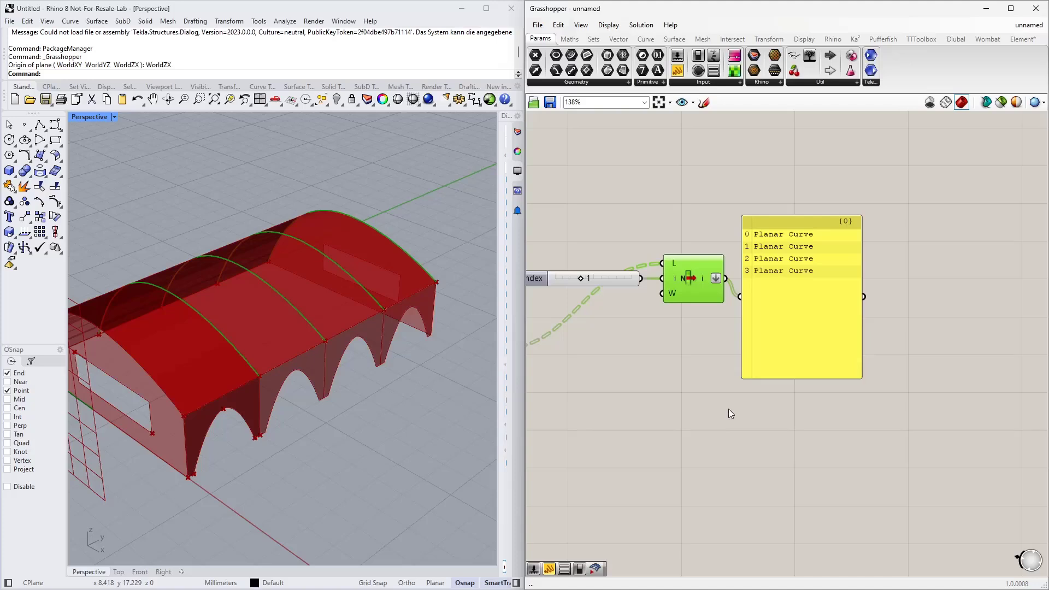
left_click(810, 308)
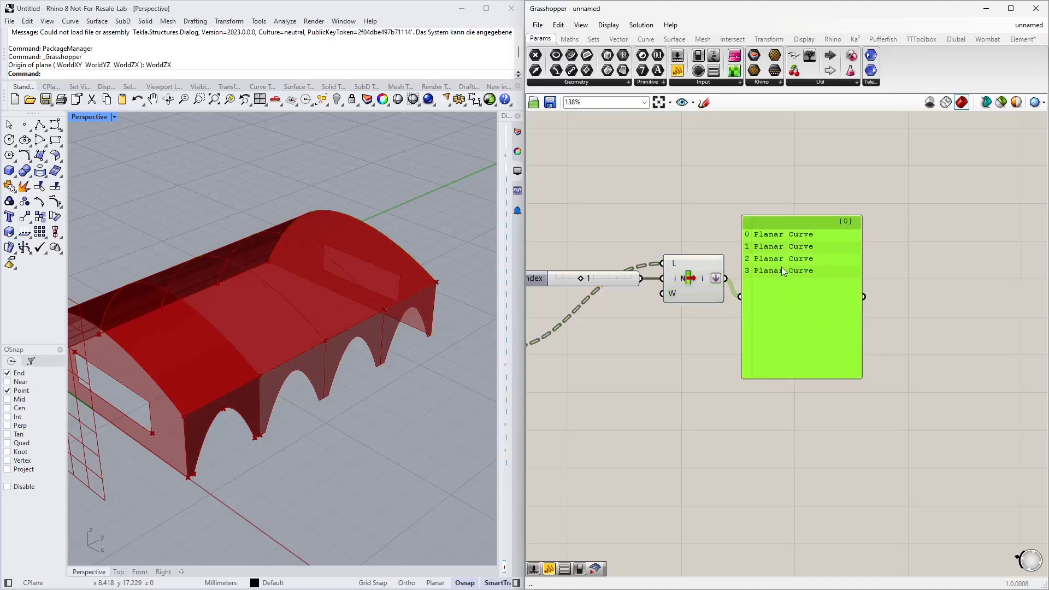
key("Delete")
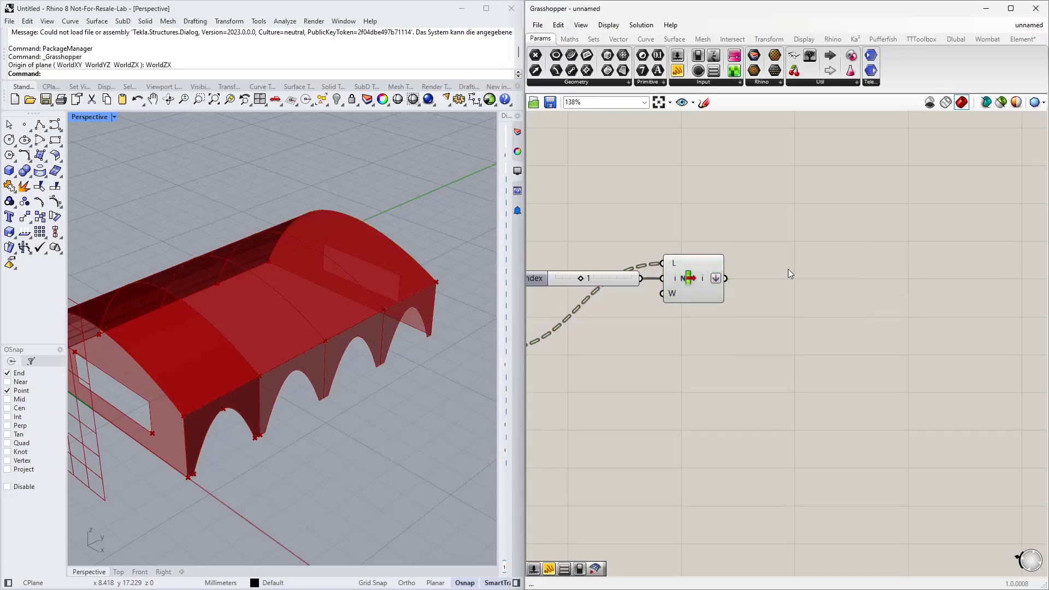
Add a Cull Index component after the List Item and connect the flattened item output to its list input.
double_click(832, 278)
type("cull")
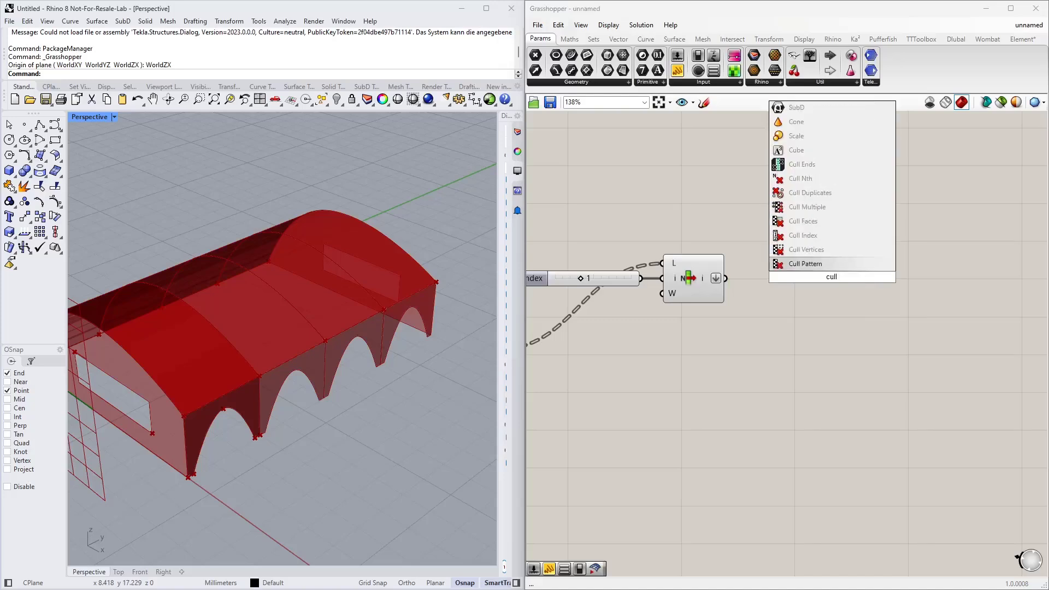
type(" index")
key("Return")
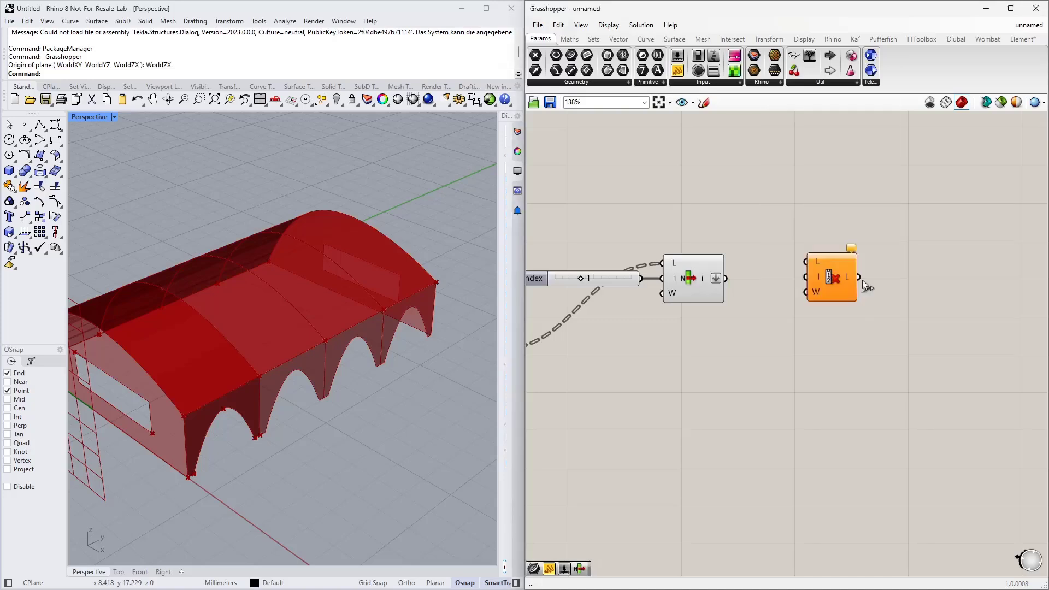
left_click_drag(726, 278, 817, 331)
Create a panel containing -1, connect it to the Cull Index component's index input and inspect the remaining arch curves.
double_click(732, 345)
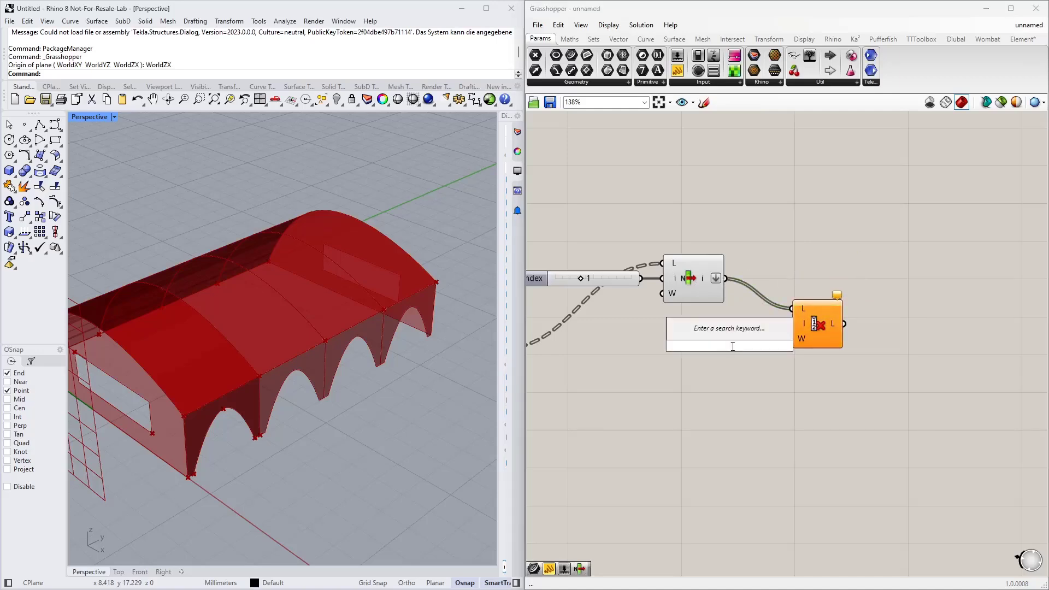
type("\"-1")
key("Return")
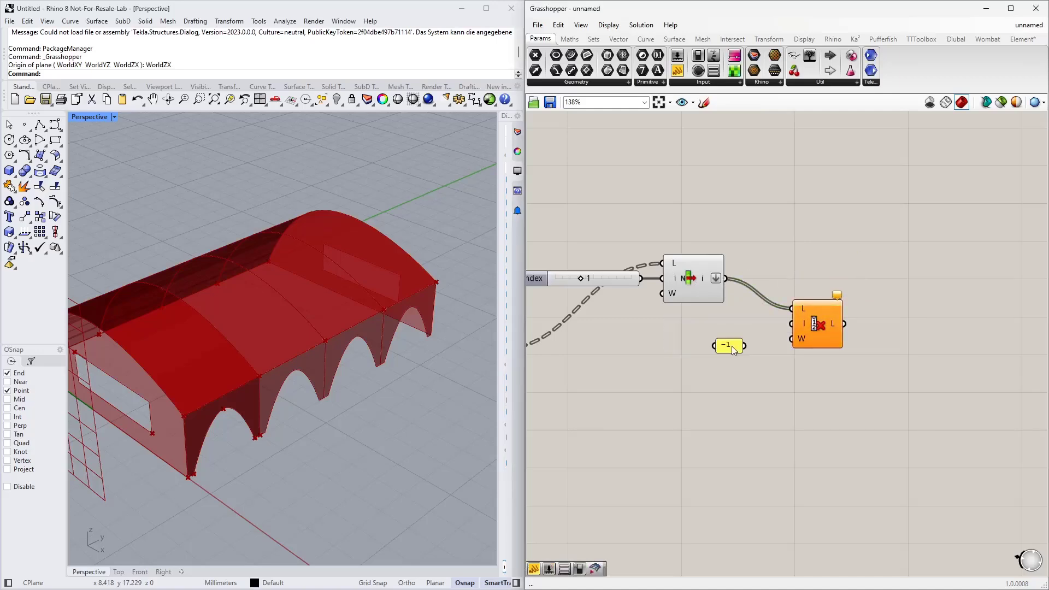
left_click_drag(745, 346, 754, 327)
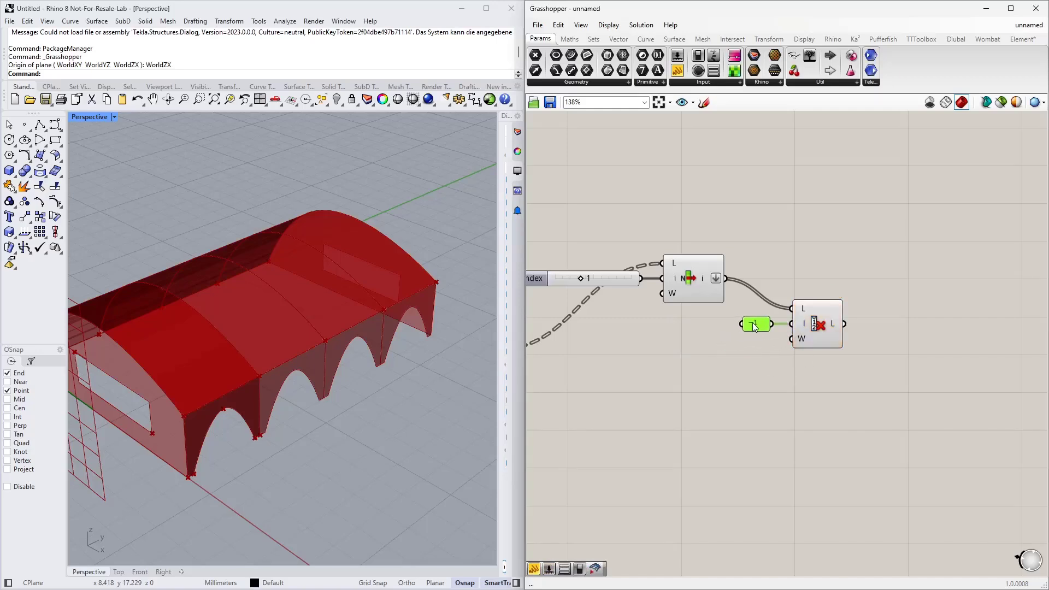
left_click(823, 327)
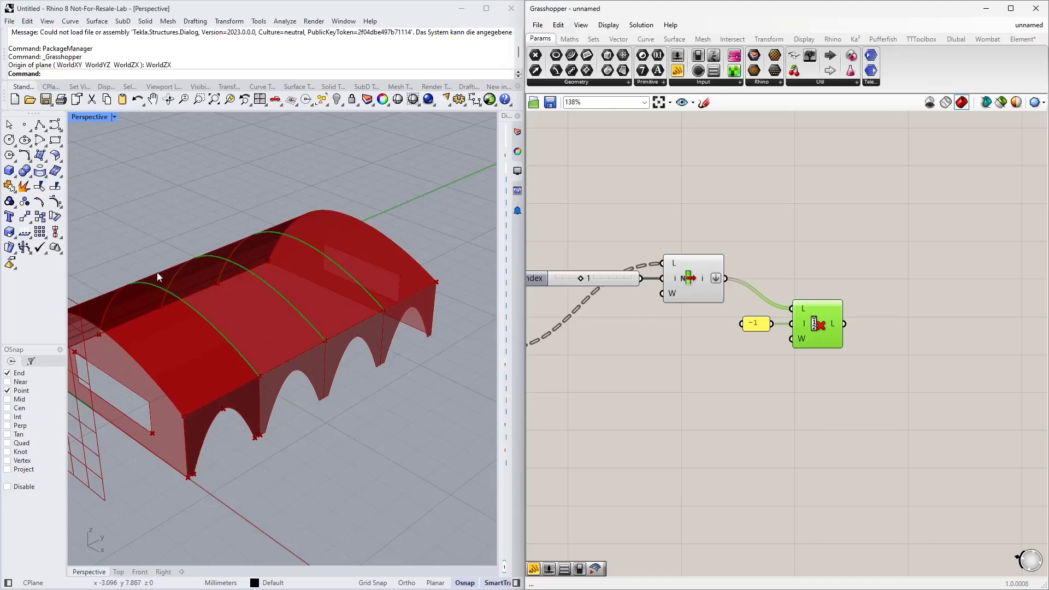
Add a Curve parameter beyond the Cull Index component and connect the culled list output to it.
scroll(676, 350, "down", 2)
double_click(880, 295)
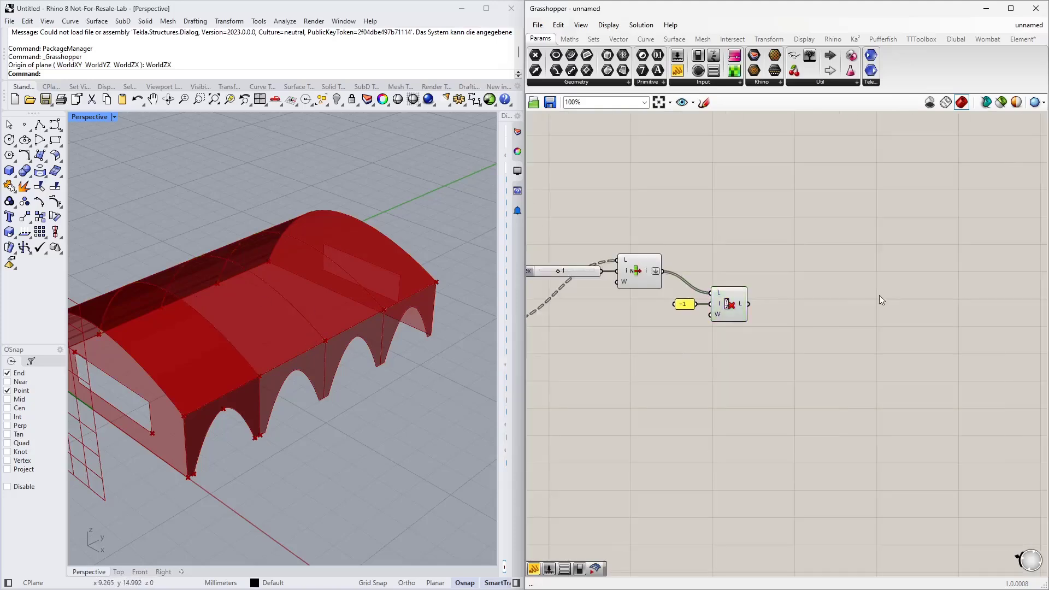
type("curve")
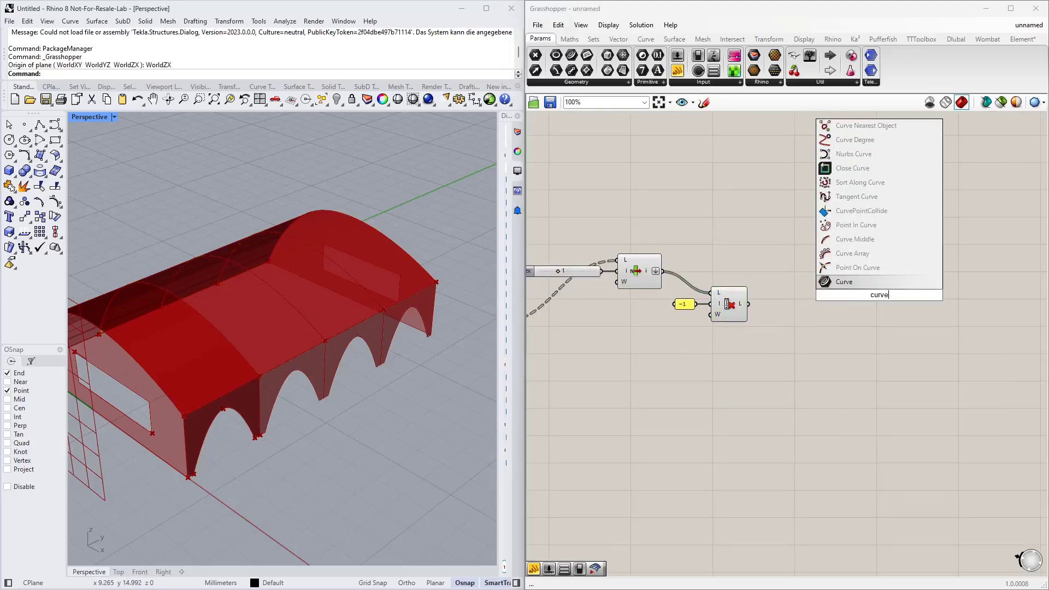
key("Return")
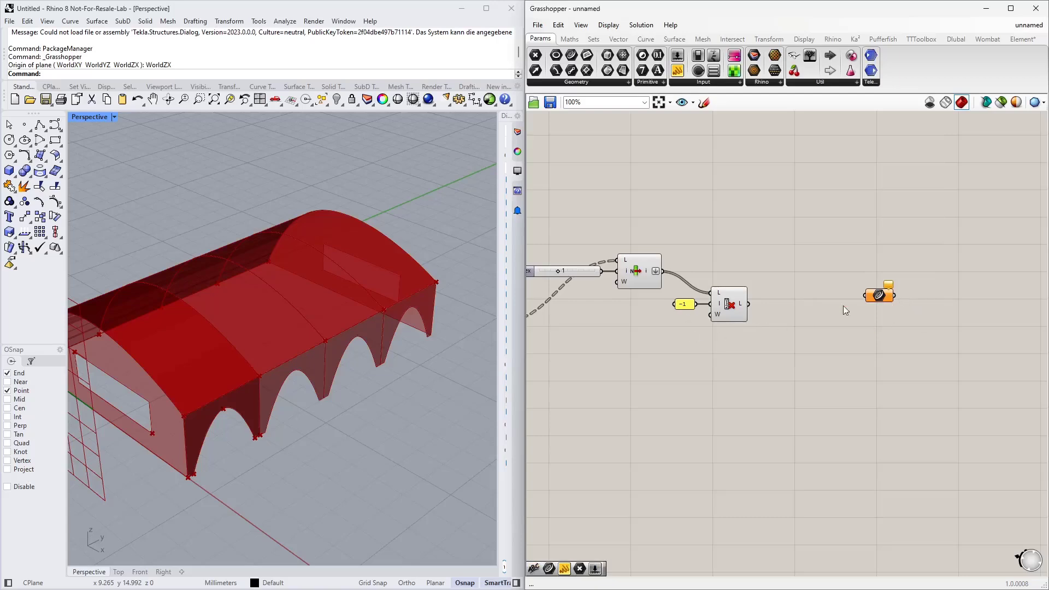
left_click_drag(748, 304, 876, 240)
left_click(876, 255)
Add a scribble note above the Curve parameter with the text "Curves for Beams".
double_click(838, 205)
type("s")
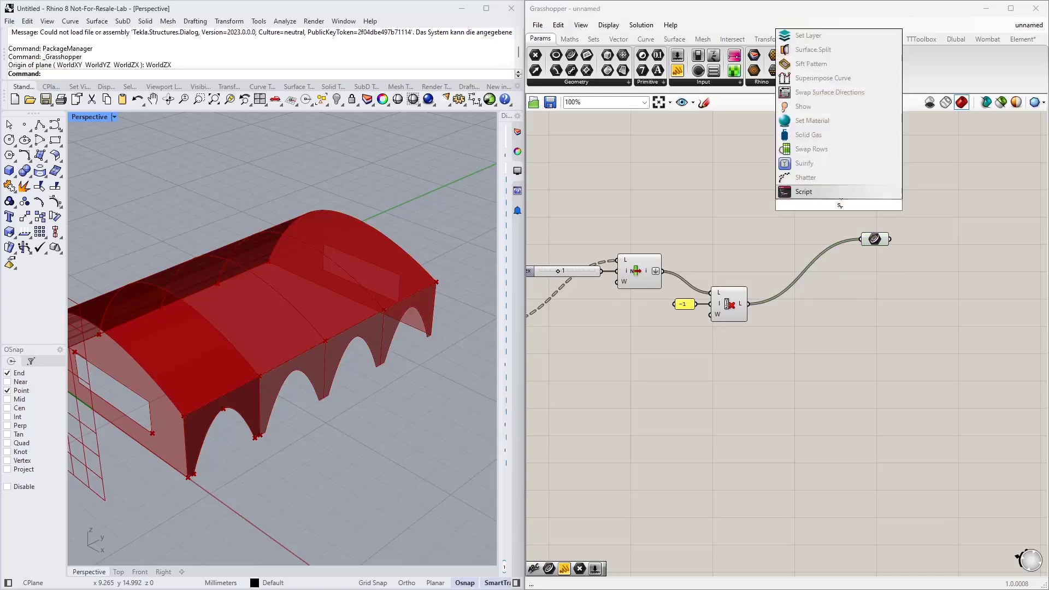
type("crib")
left_click(848, 195)
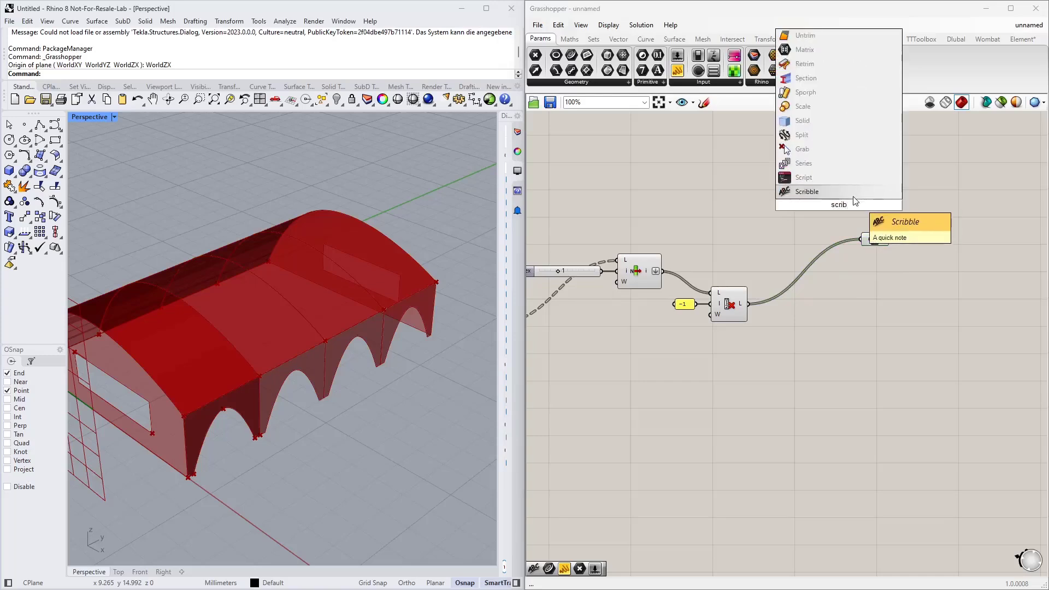
double_click(850, 208)
type("K")
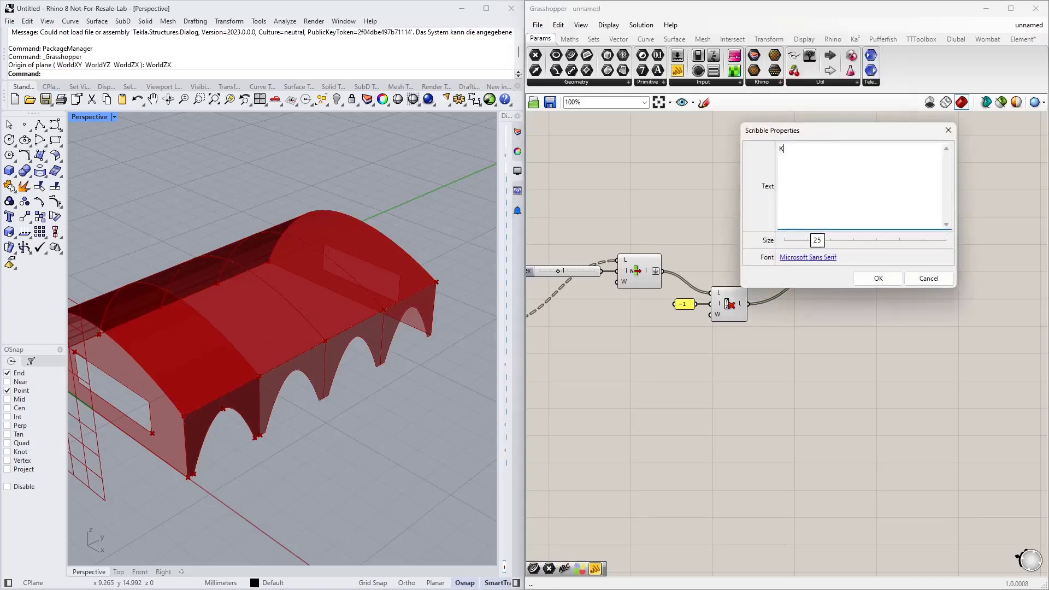
type("urves forBeams")
left_click(864, 281)
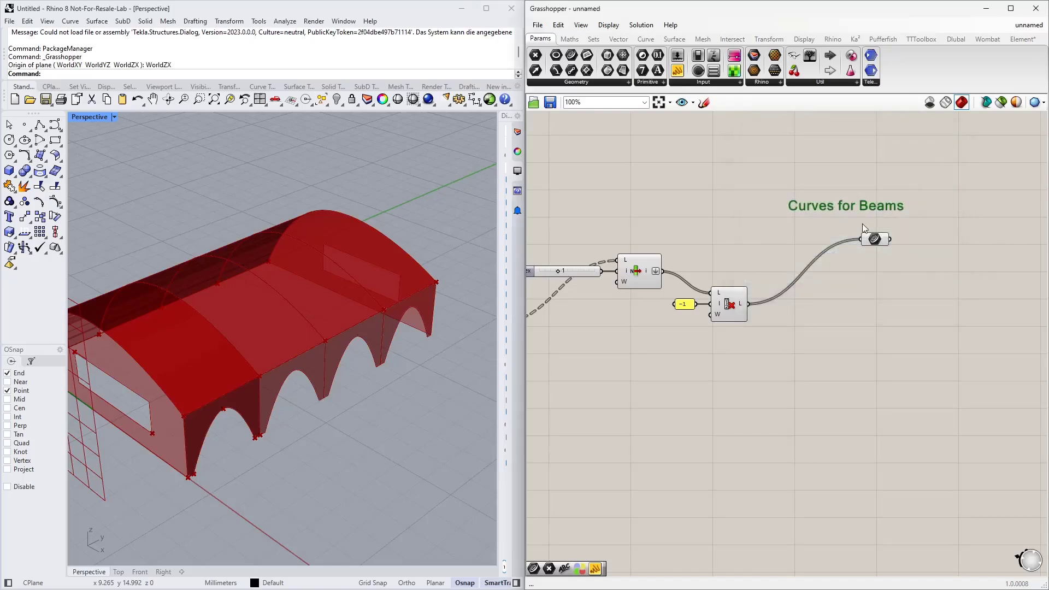
Place the "Curves for Beams" note right above the Curve parameter and group the two together.
left_click_drag(887, 202, 881, 210)
left_click_drag(892, 252, 831, 202)
right_click(831, 201)
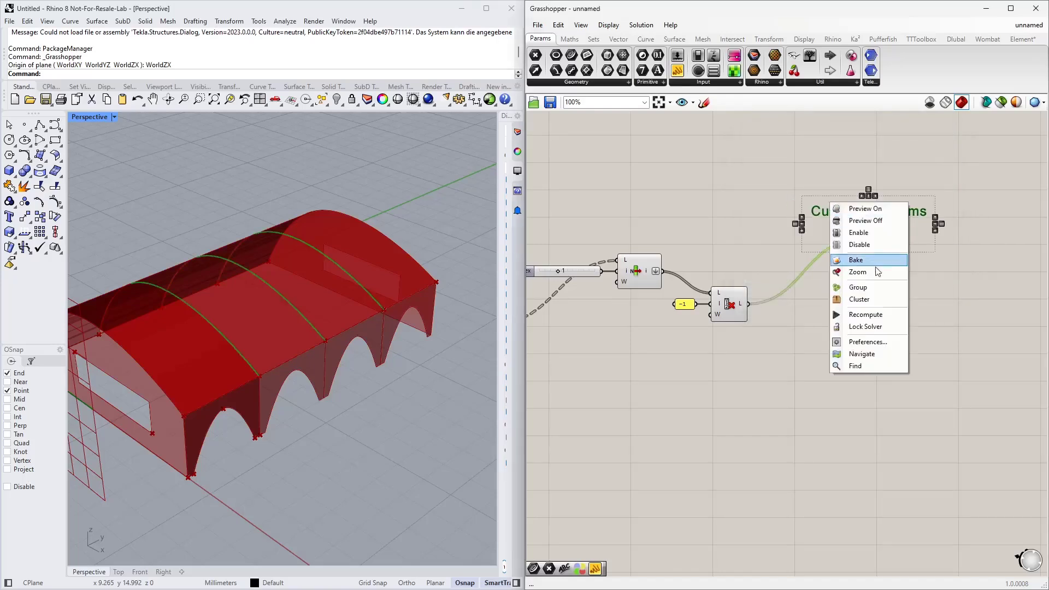
left_click(871, 288)
Duplicate the List Item and its index slider below the originals, keeping the connection to the roof's edges output.
scroll(878, 342, "down", 3)
mouse_move(668, 430)
right_mouse_down()
mouse_move(740, 328)
mouse_move(780, 300)
right_mouse_up()
right_click_drag(229, 379, 265, 377)
scroll(813, 329, "down", 2)
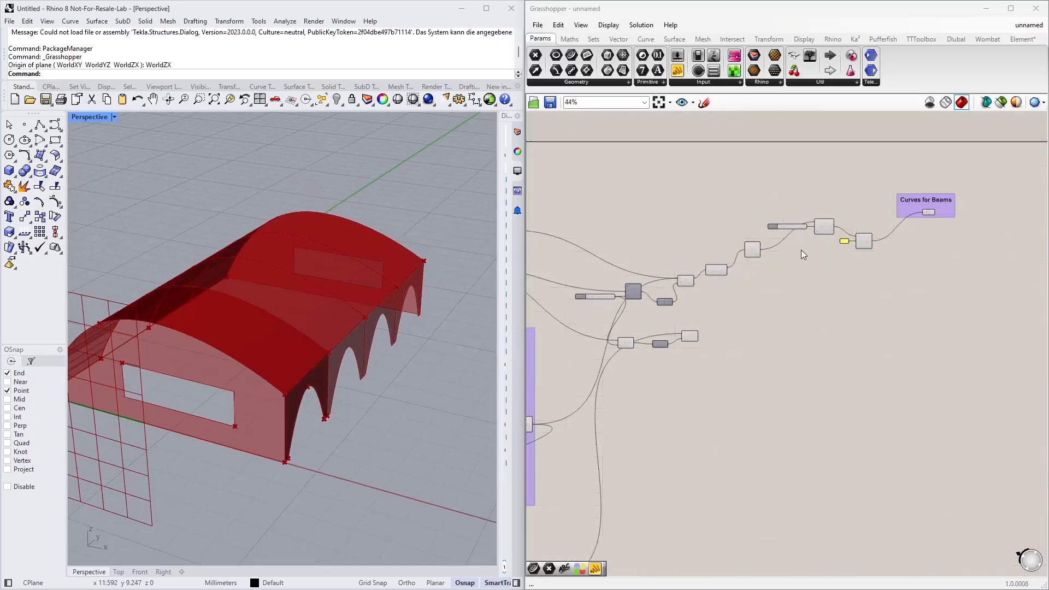
scroll(765, 262, "up", 3)
scroll(885, 219, "up", 1)
left_click_drag(869, 246, 784, 186)
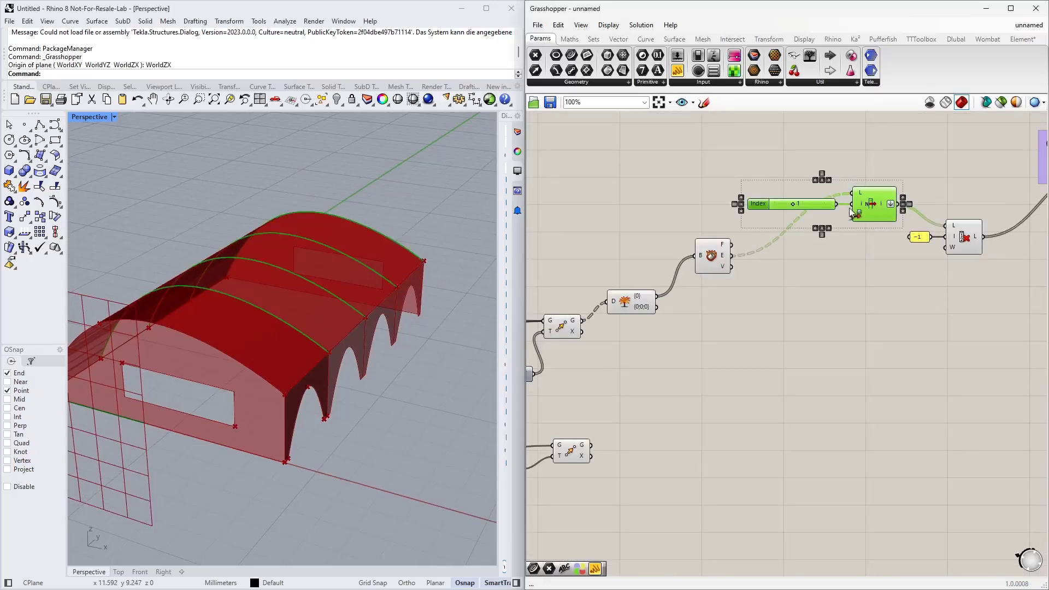
left_click_drag(872, 204, 863, 340, "alt")
left_click(776, 390)
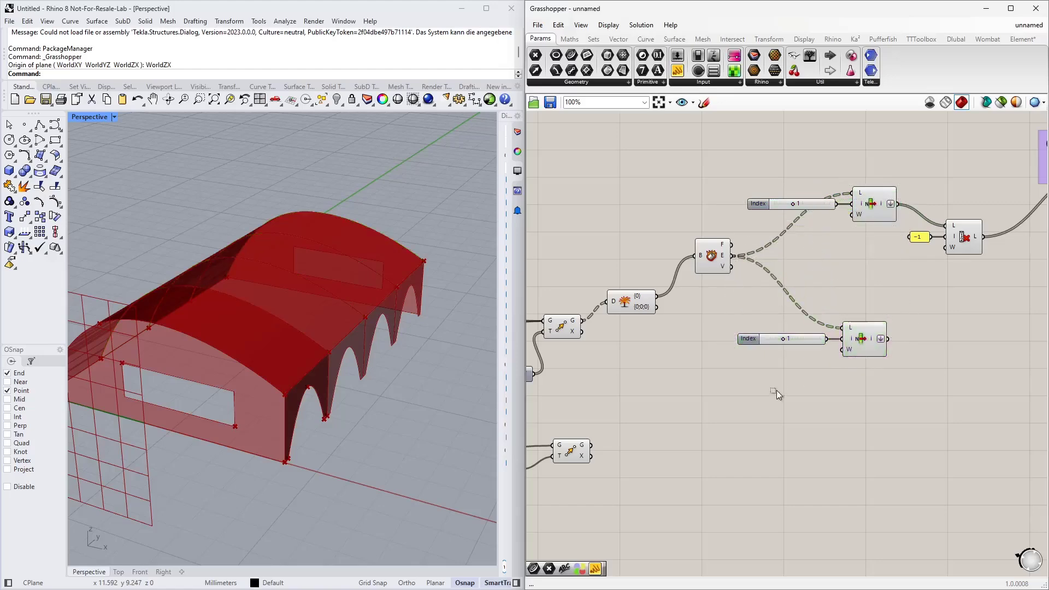
Set the duplicated List Item's index slider to 0 and check which roof edges it selects in the model.
left_click(864, 341)
right_click_drag(194, 347, 180, 394)
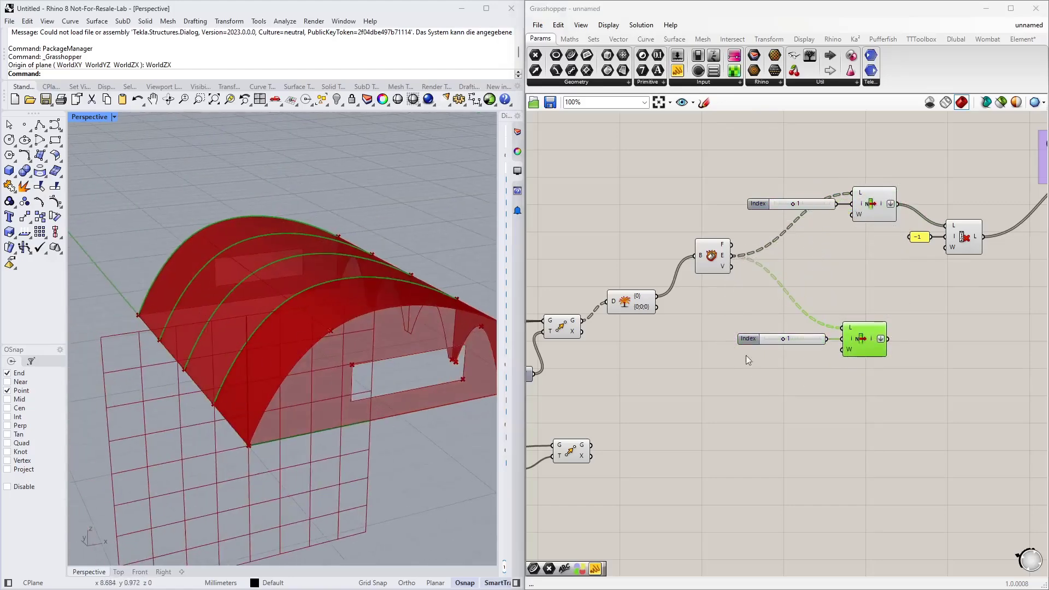
scroll(779, 339, "up", 2)
left_click_drag(791, 341, 769, 343)
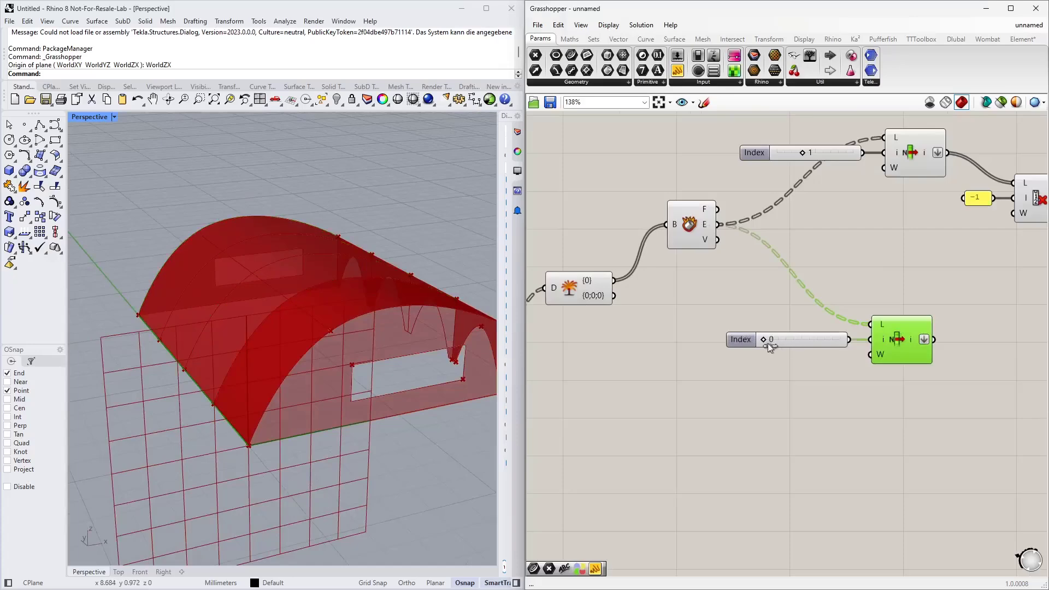
Copy the Deconstruct Brep component together with the index 0 slider and its List Item, and place the copies below.
scroll(753, 352, "down", 5)
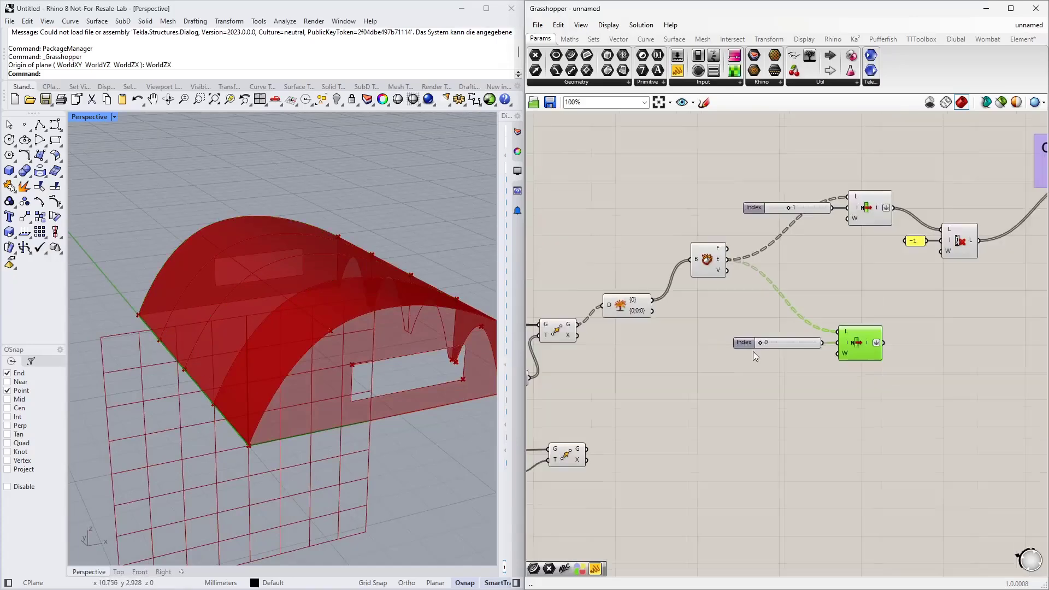
right_click_drag(603, 319, 667, 297)
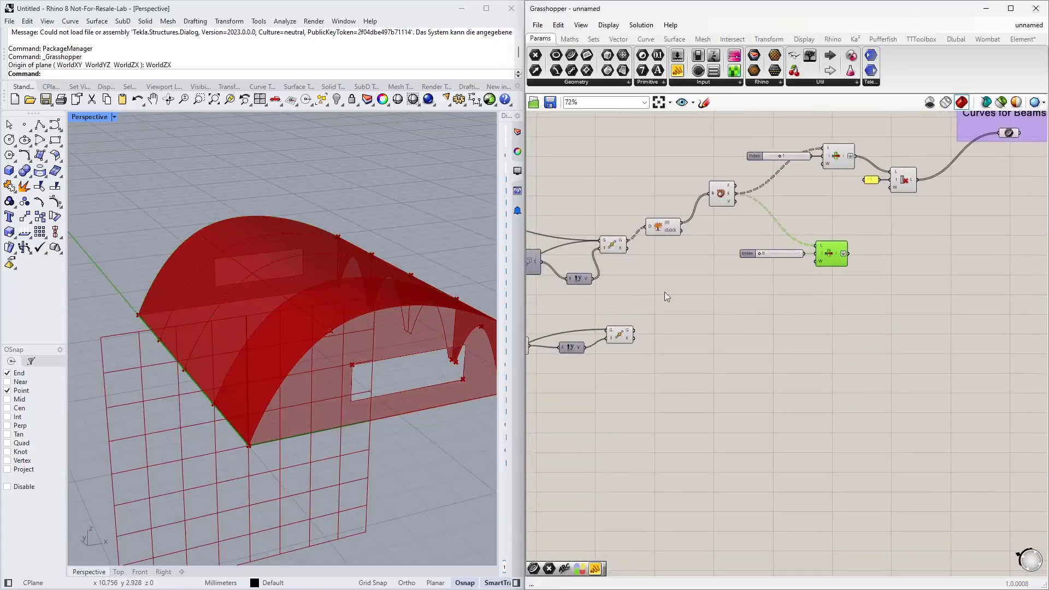
right_click_drag(426, 383, 276, 397)
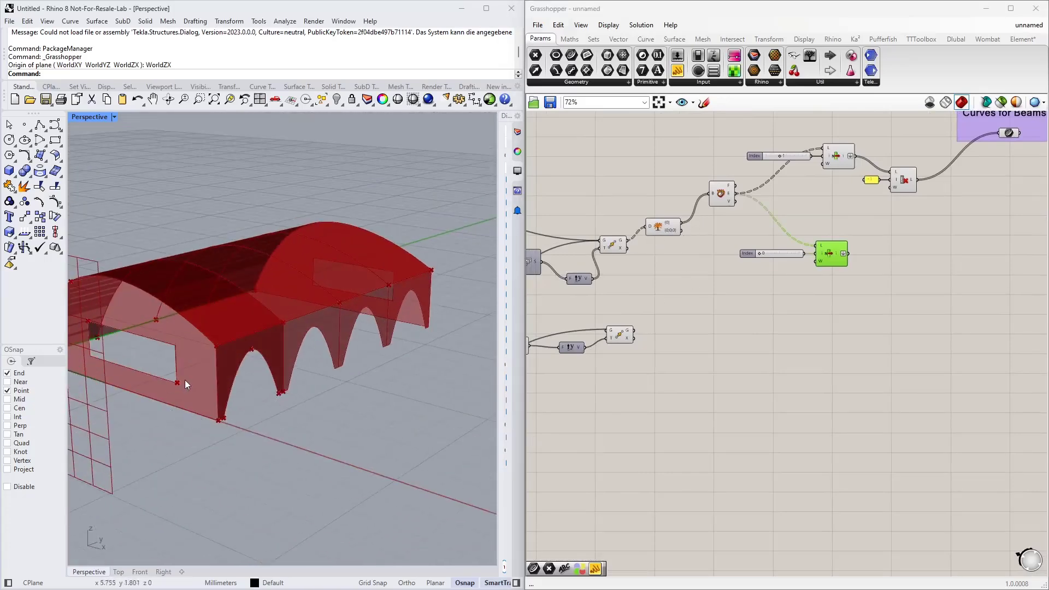
scroll(694, 239, "up", 2)
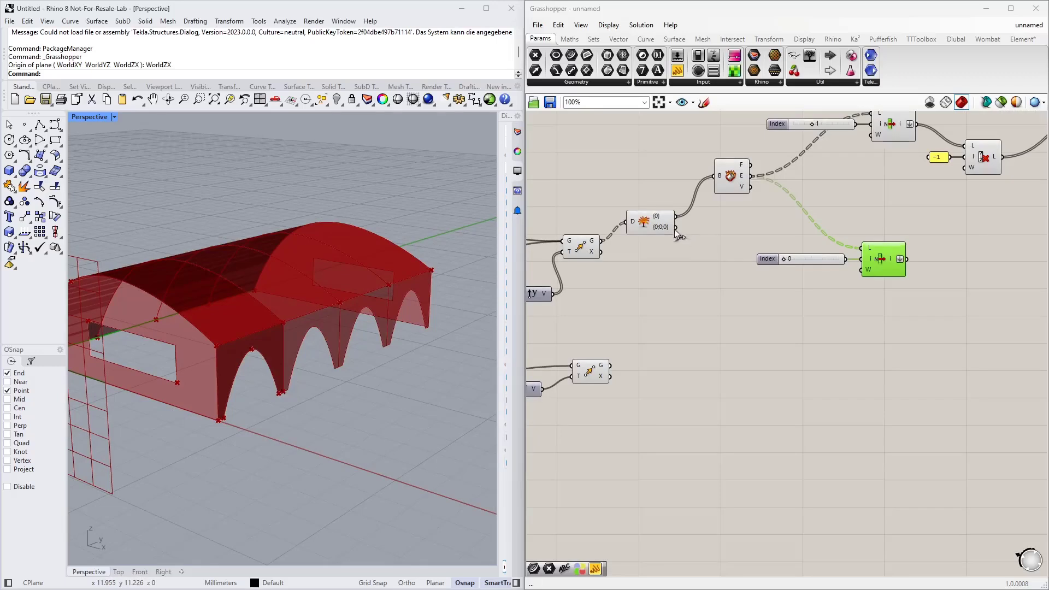
left_click(730, 178)
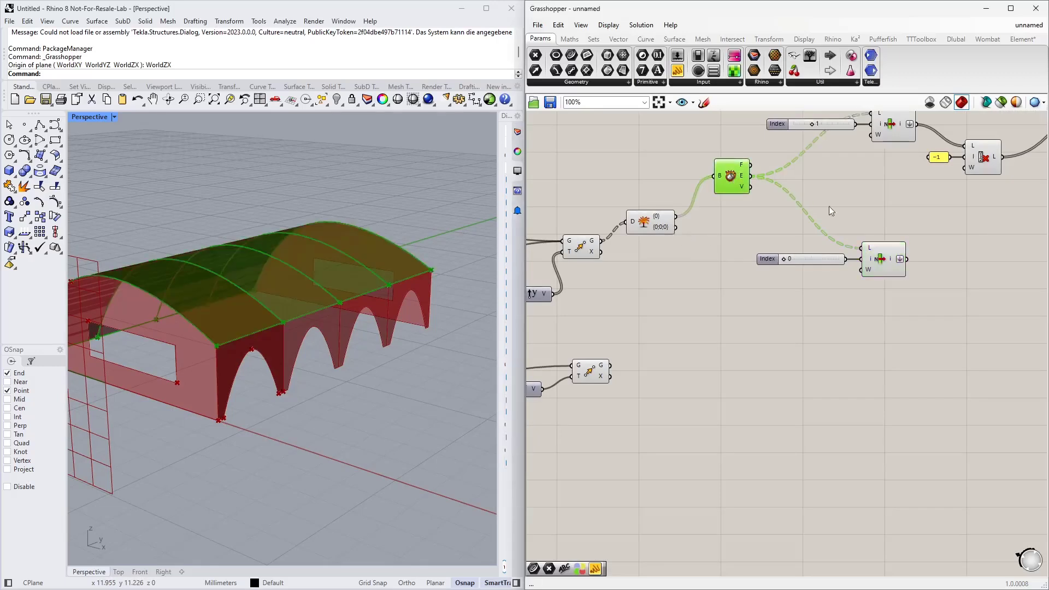
left_click_drag(896, 315, 709, 179)
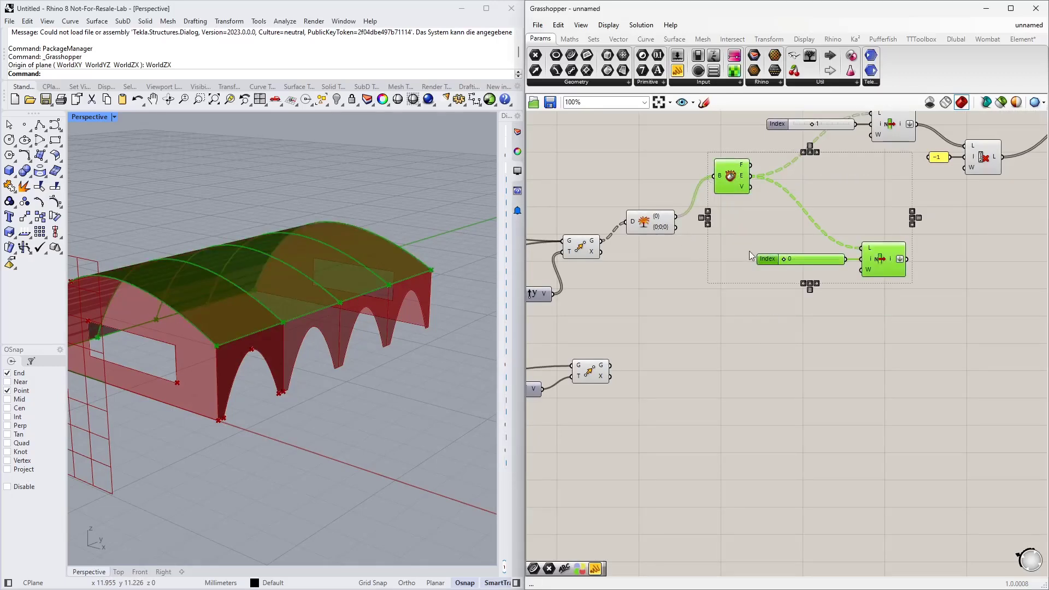
key("ctrl+c")
key("ctrl+v")
left_click_drag(773, 264, 768, 394)
left_click(671, 245)
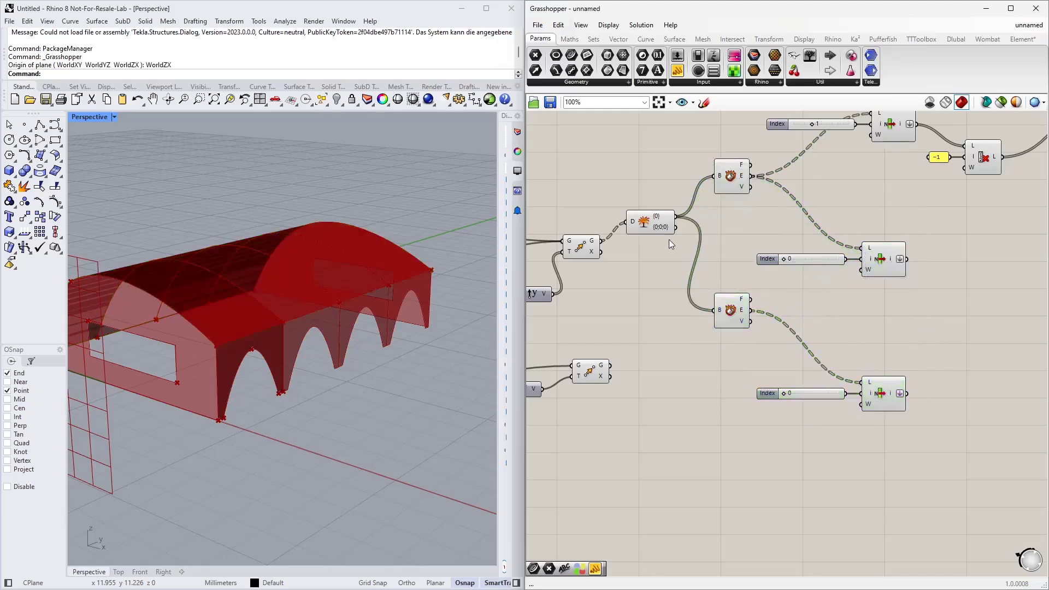
Reconnect the copied Deconstruct Brep to the split data tree's {0;0;0} output and check the arcade wall surfaces.
left_click_drag(677, 229, 676, 217)
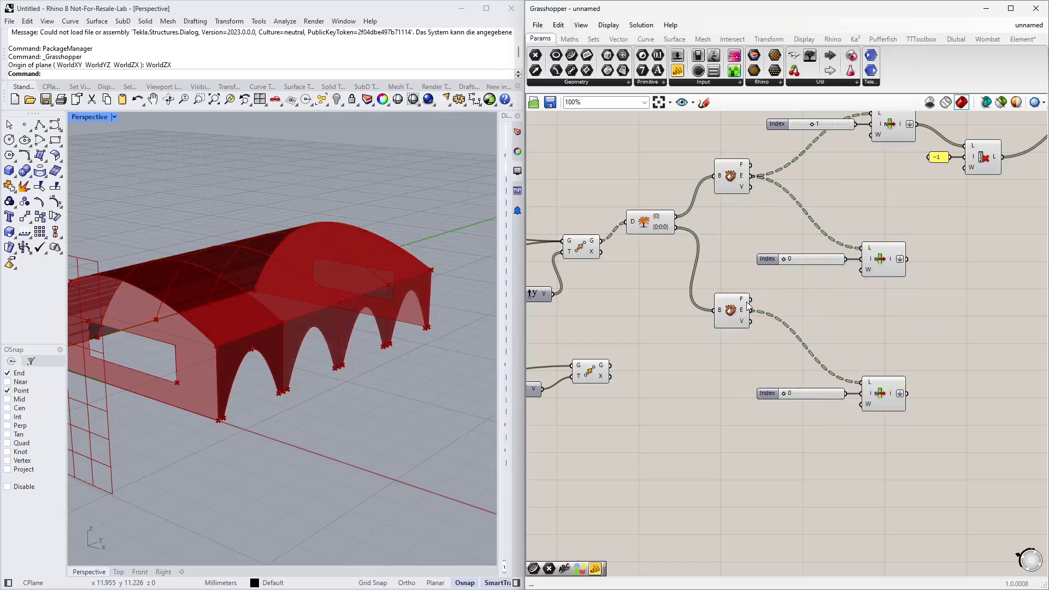
left_click(731, 310)
right_click_drag(748, 431, 715, 353)
left_click(724, 351)
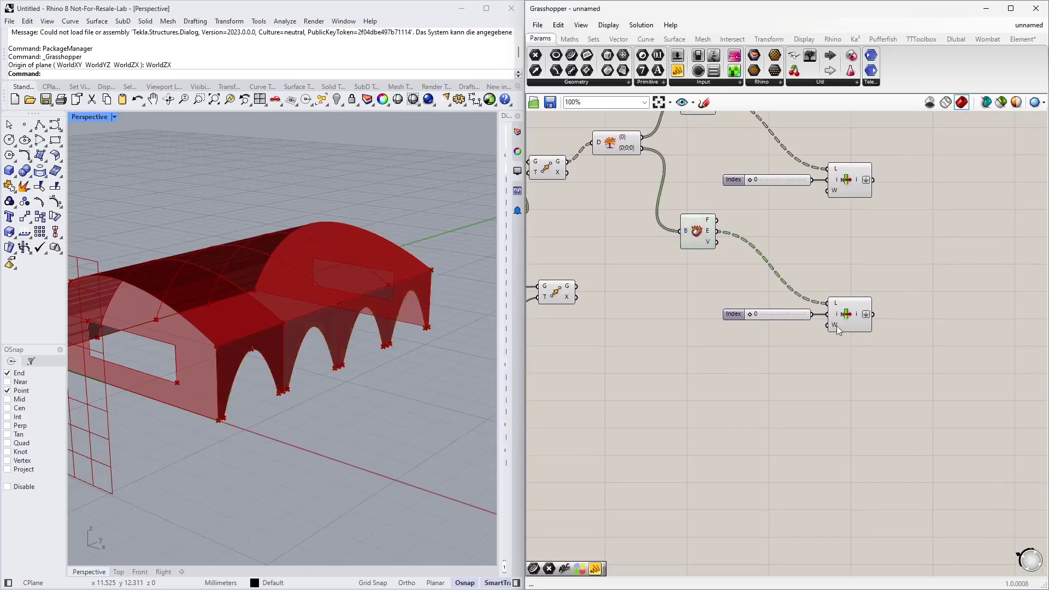
Examine the wall edges selected by the lowest List Item and set its index slider to 1.
scroll(804, 330, "up", 3)
right_click_drag(805, 330, 773, 319)
left_click(857, 295)
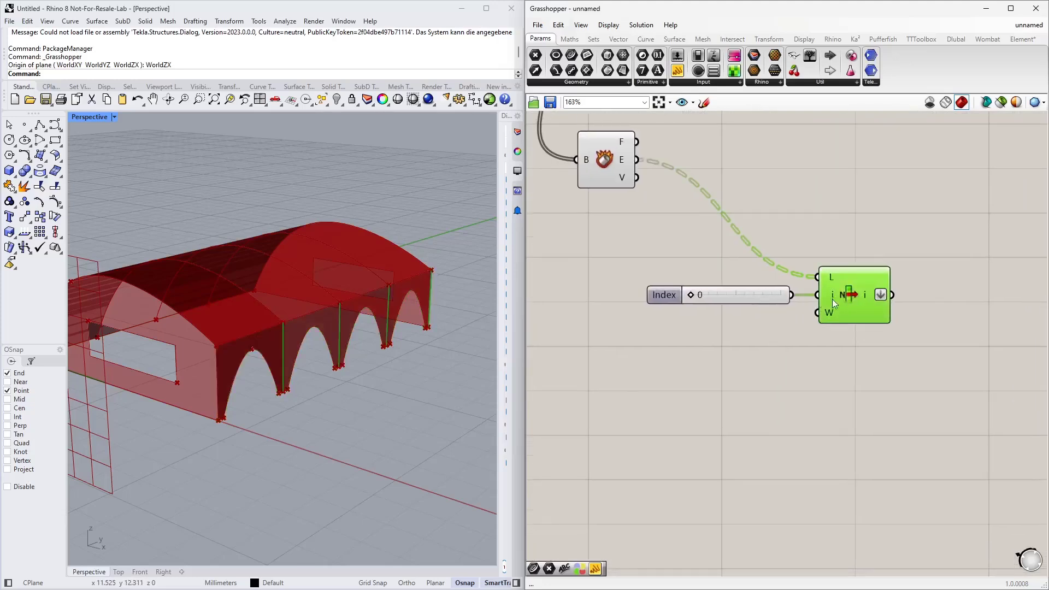
scroll(271, 383, "up", 4)
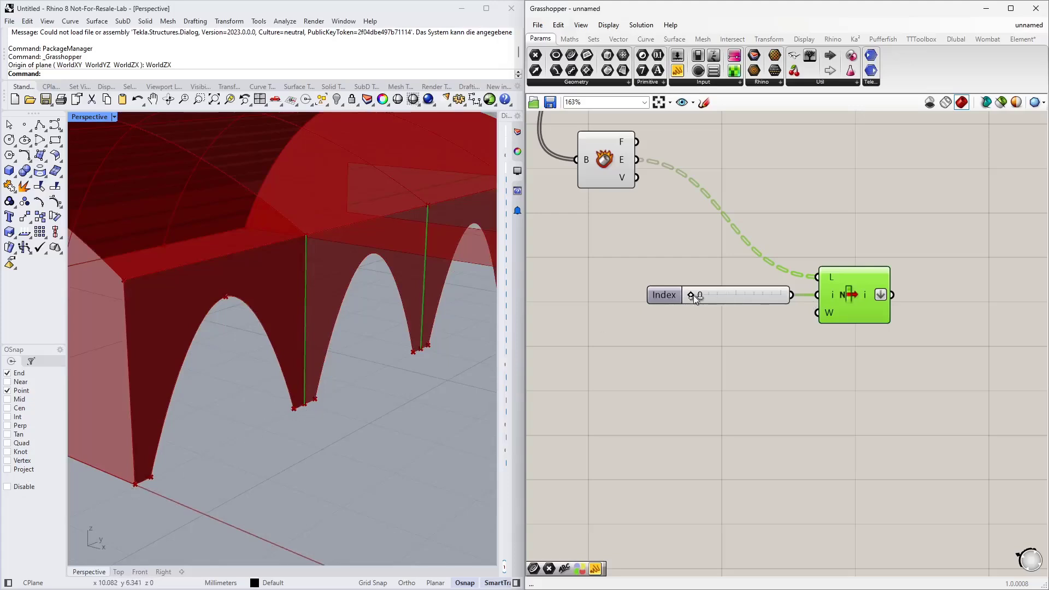
left_click_drag(697, 295, 720, 297)
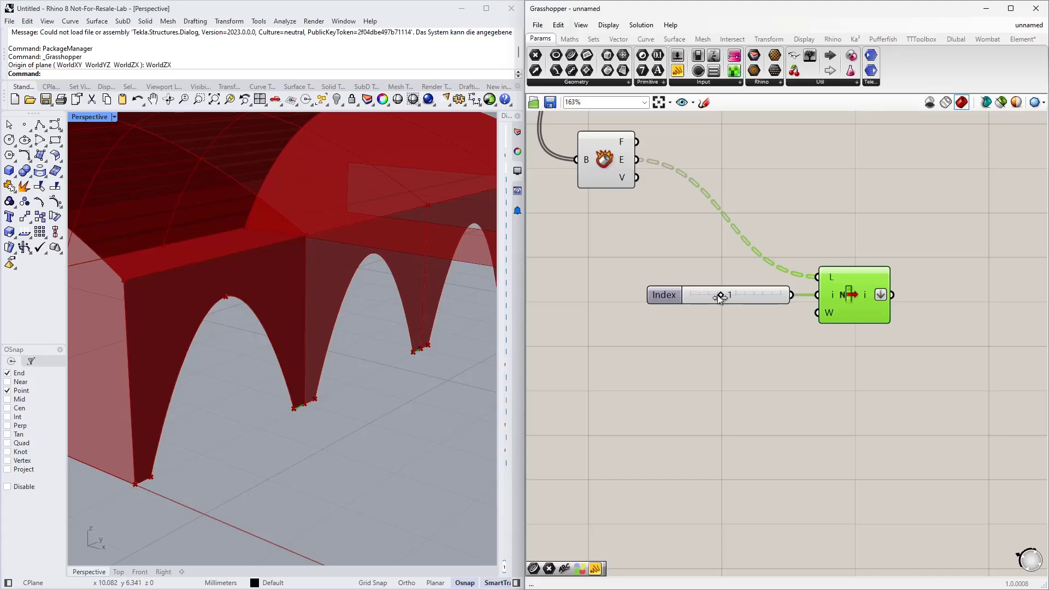
Check the pier foot edge selected by the lowest List Item, and delete its index slider.
scroll(290, 411, "up", 11)
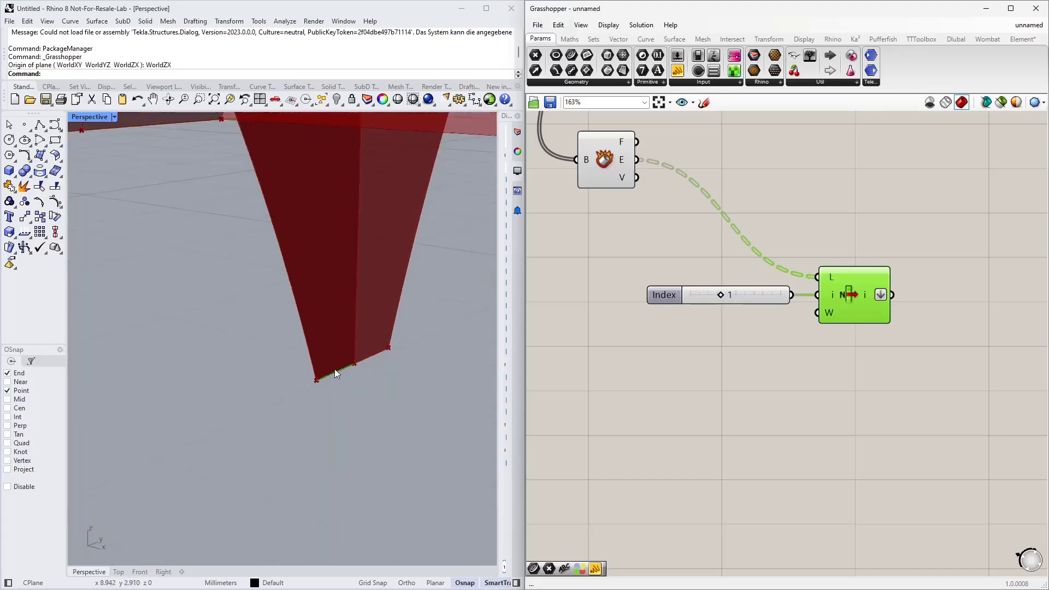
scroll(335, 369, "down", 8)
scroll(338, 377, "down", 3)
mouse_move(726, 292)
left_mouse_down()
mouse_move(700, 300)
mouse_move(763, 301)
mouse_move(701, 300)
mouse_move(738, 290)
left_mouse_up()
key("Delete")
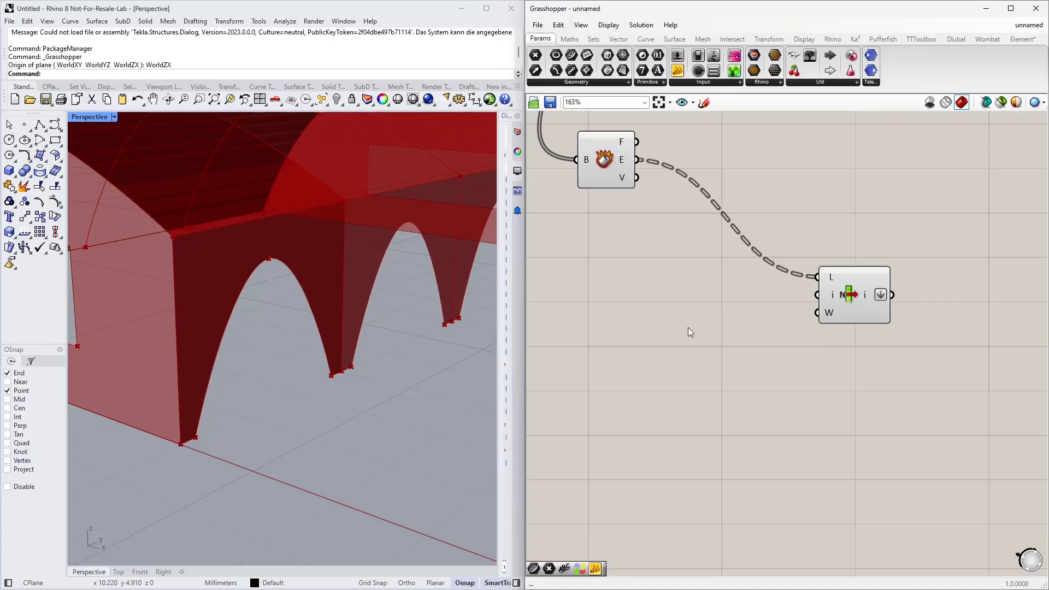
Add a panel beside the lowest List Item listing 1 and 5 on separate lines, with multiline data turned off.
double_click(694, 328)
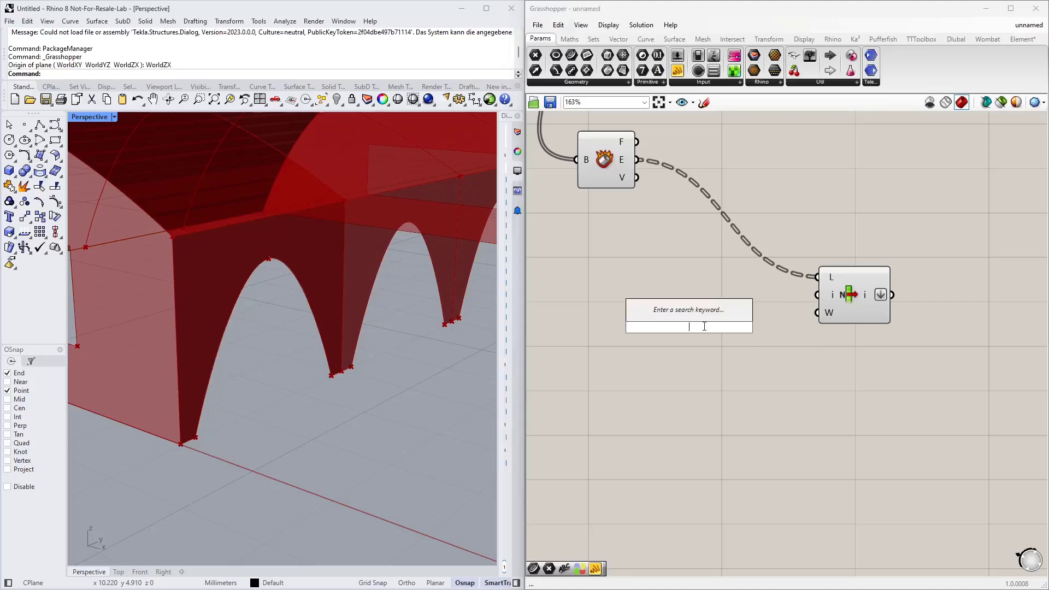
type("//")
key("Return")
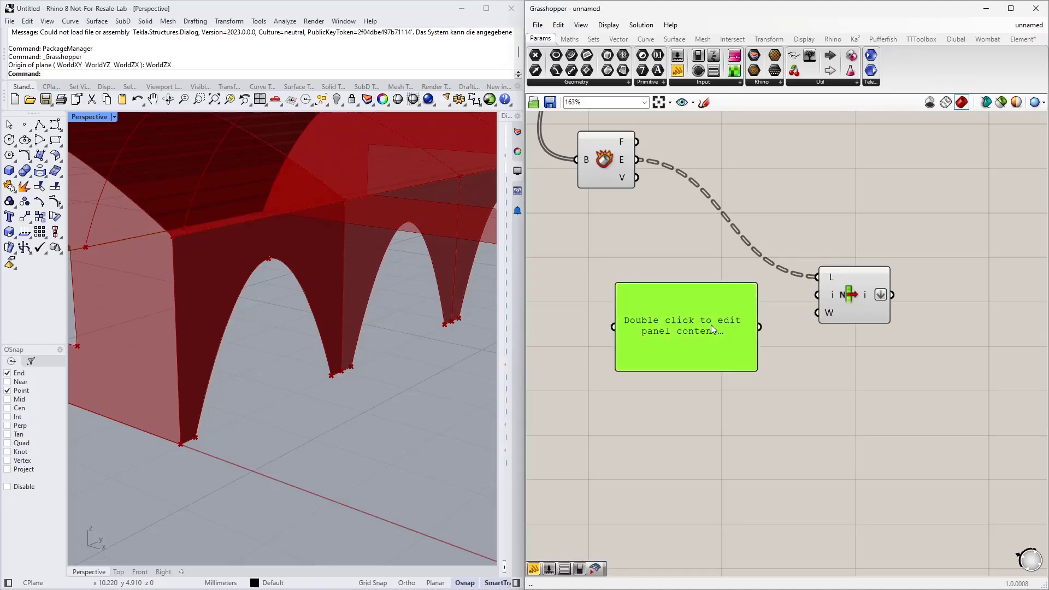
double_click(711, 325)
type("1")
key("Return")
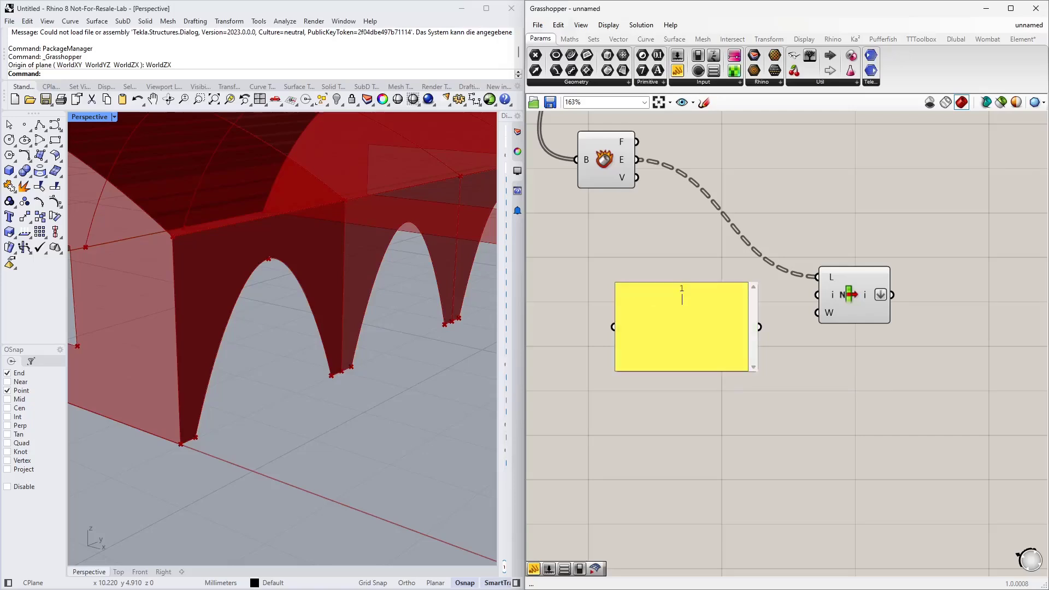
type("5")
right_click(658, 330)
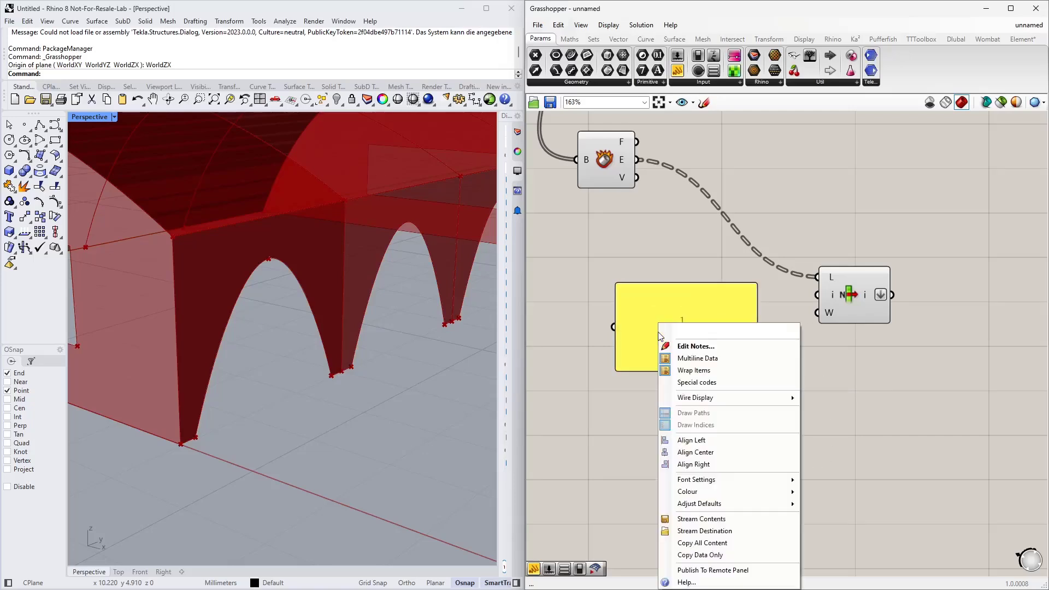
left_click(687, 357)
left_click_drag(695, 323, 695, 317)
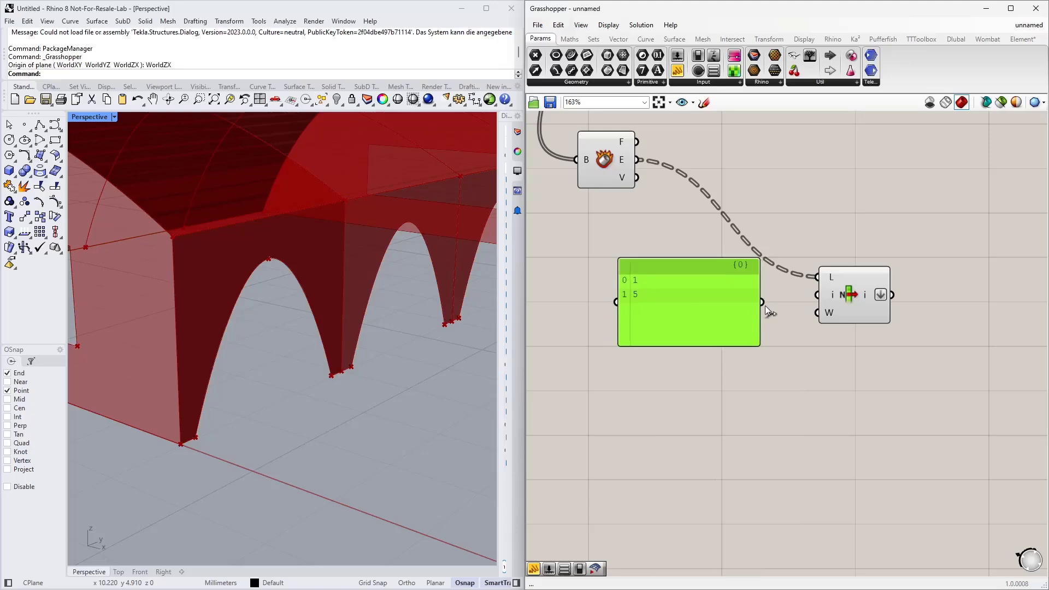
Connect the panel to the lowest List Item's index input and check the edges selected at the arcade pier feet.
left_click_drag(763, 302, 817, 296)
left_click(854, 296)
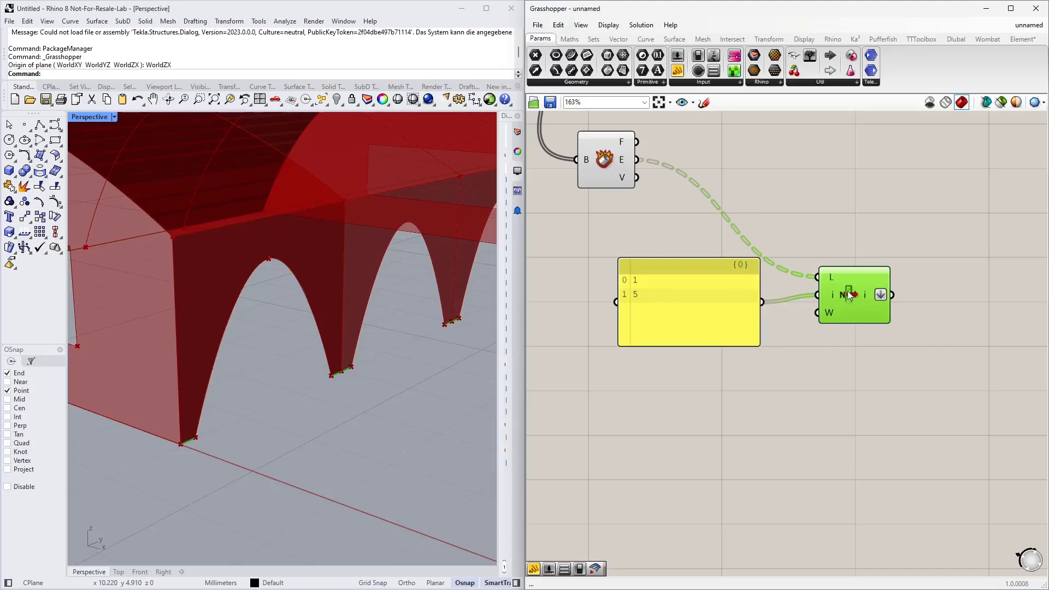
scroll(333, 379, "up", 4)
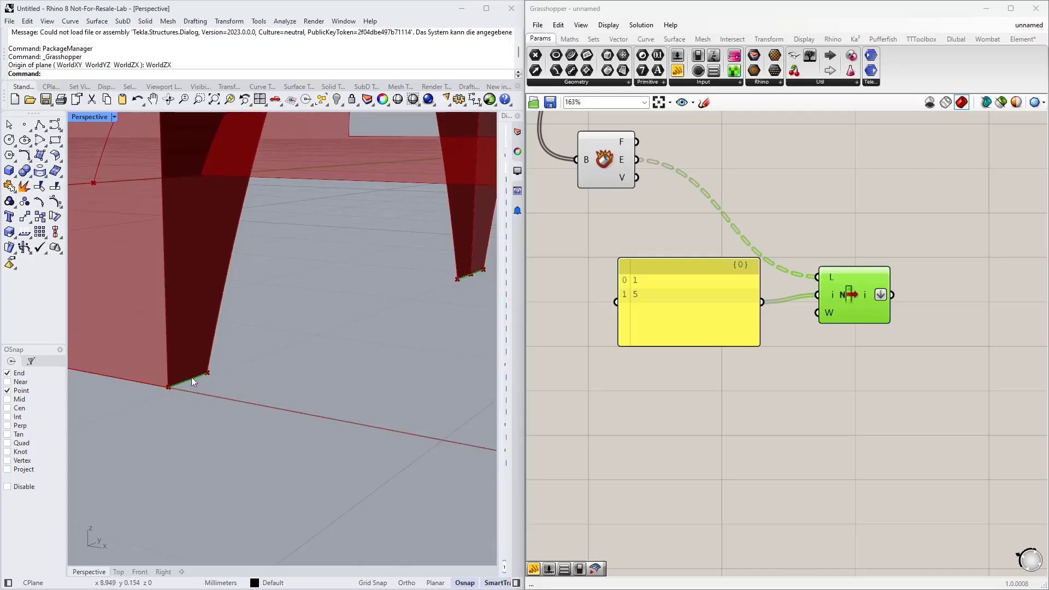
scroll(683, 369, "down", 5)
scroll(274, 385, "down", 5)
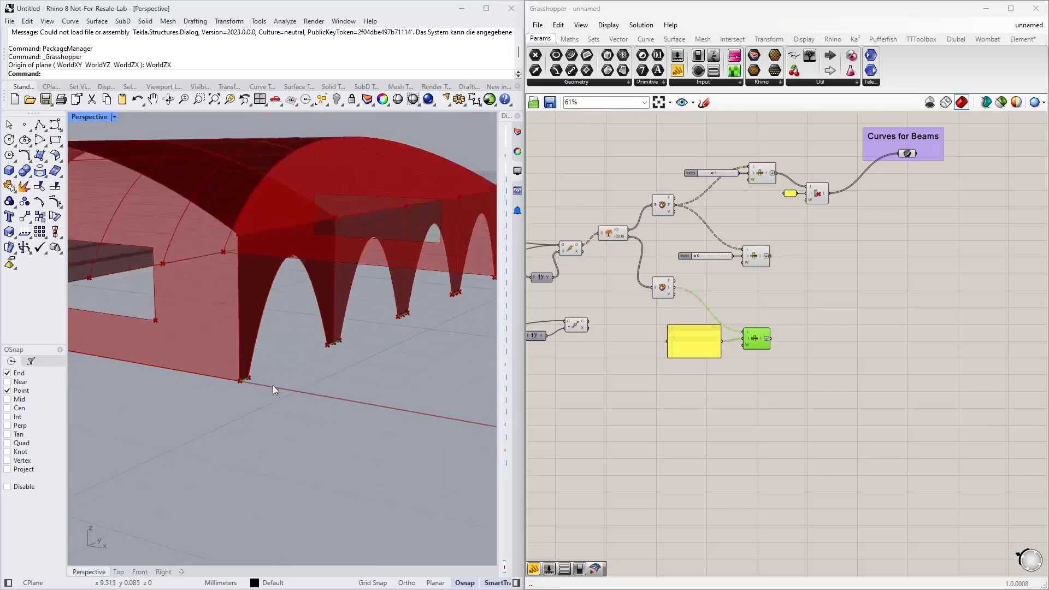
right_click_drag(250, 411, 247, 411)
Copy the roof's Deconstruct Brep with its index 0 slider and List Item, and place the copies below the panel.
right_click_drag(654, 404, 649, 416)
scroll(685, 383, "up", 2)
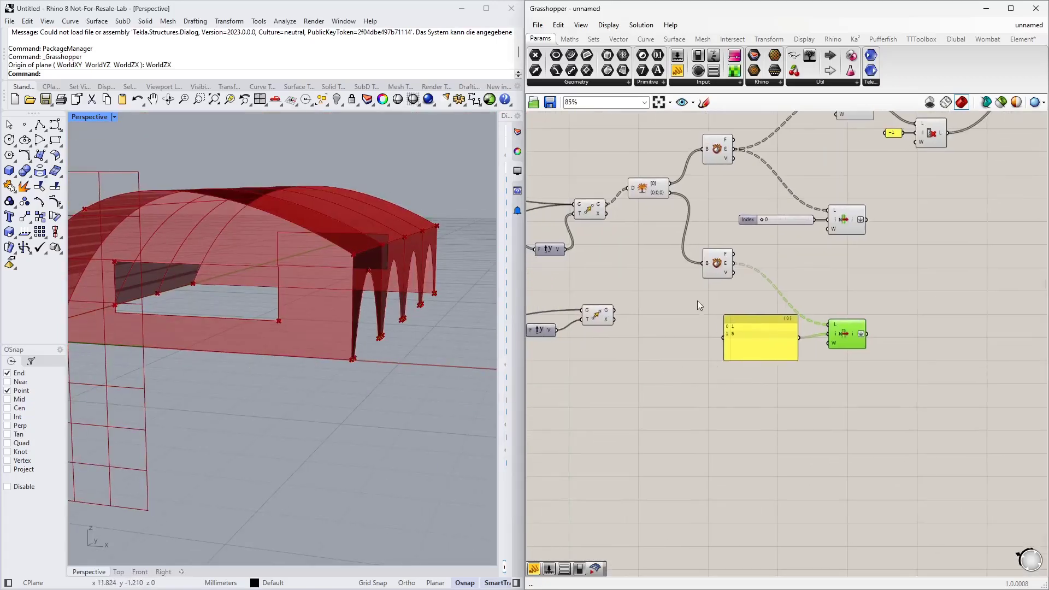
left_click_drag(873, 261, 735, 425)
left_click(723, 153, "shift")
left_click(609, 345)
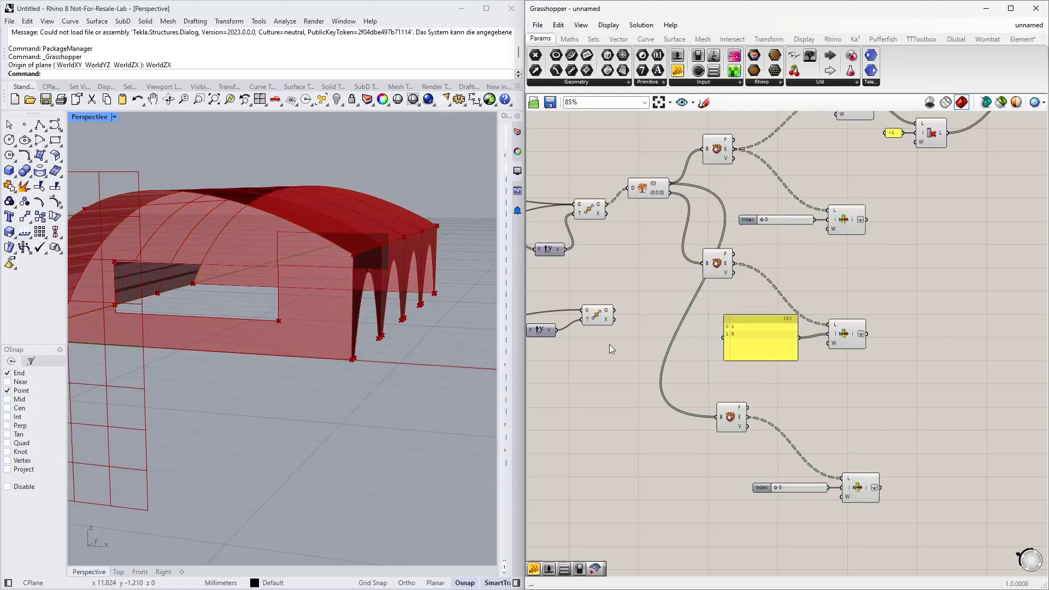
Check in the model which end wall the lower Move component produces.
left_click(598, 316)
scroll(621, 337, "down", 3)
scroll(647, 378, "up", 3)
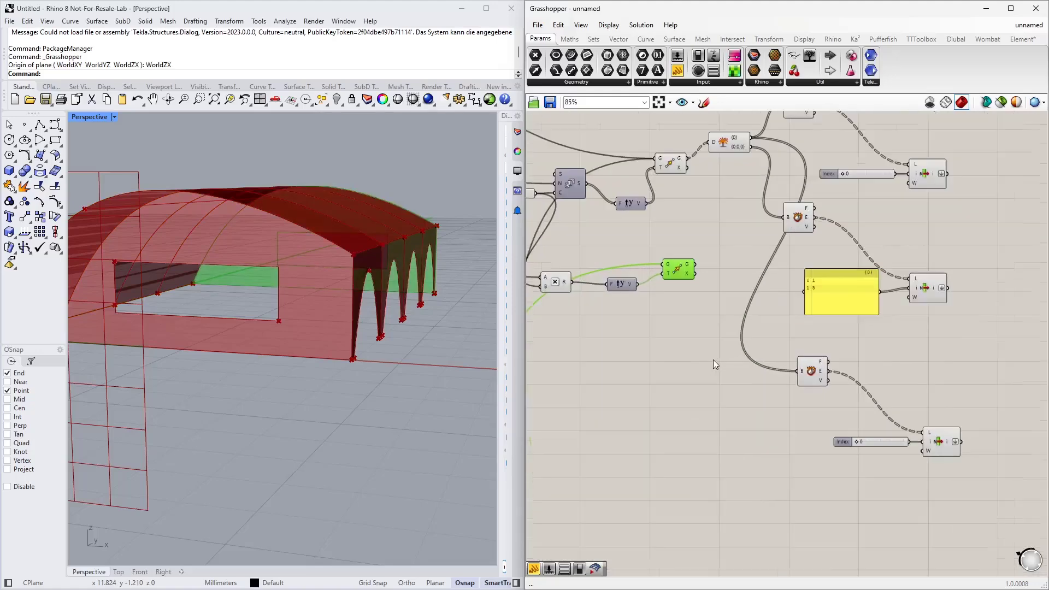
scroll(676, 382, "down", 1)
scroll(432, 398, "down", 3)
right_click_drag(432, 399, 386, 418)
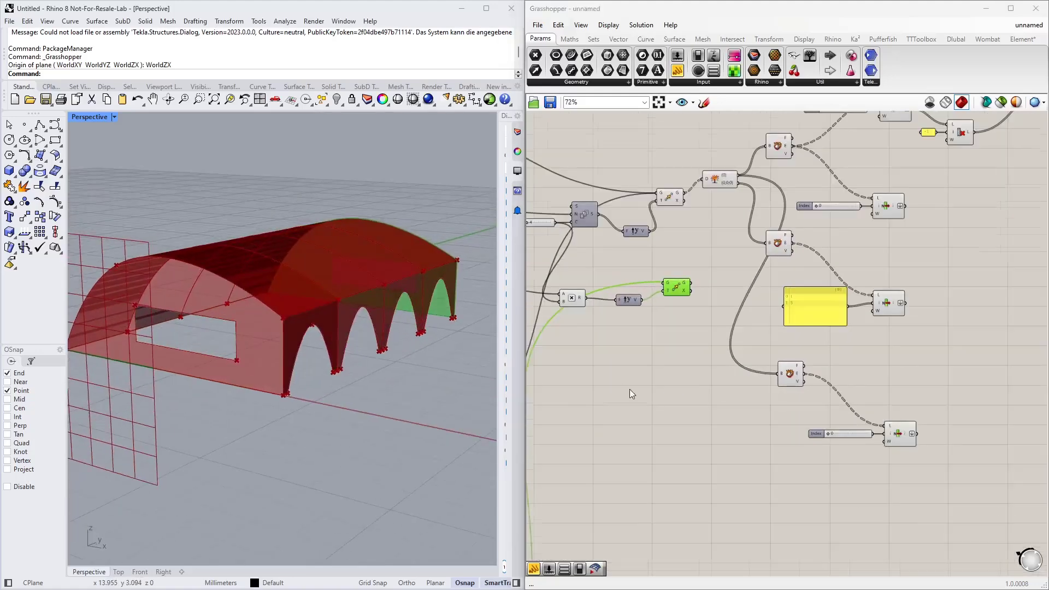
Reconnect the copied Deconstruct Brep to the List Item output of the lowest purple group and check the front end wall.
scroll(661, 396, "down", 2)
right_click_drag(675, 399, 804, 286)
scroll(667, 394, "up", 1)
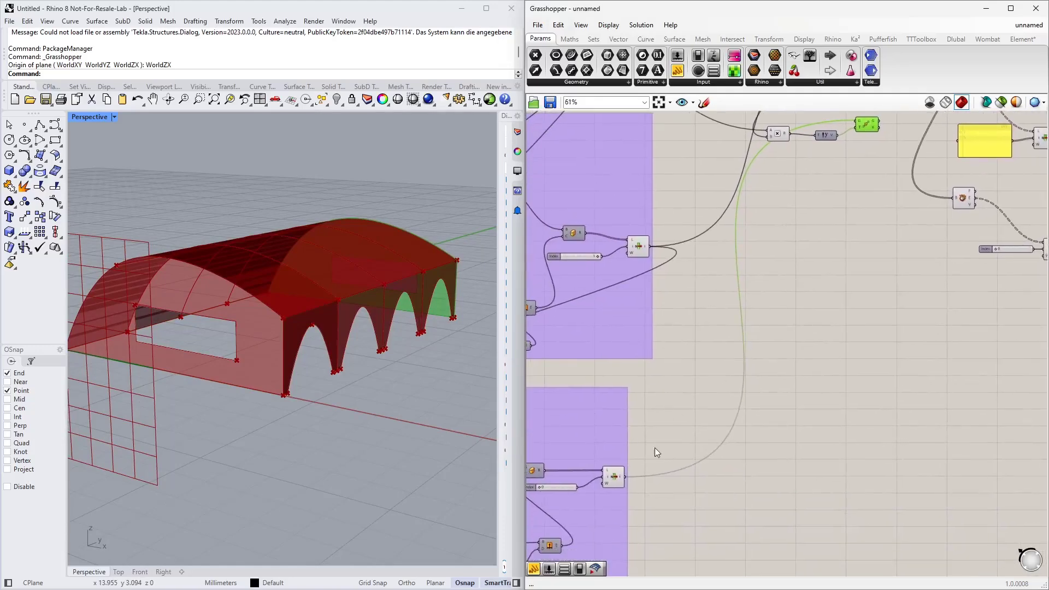
scroll(654, 448, "down", 2)
right_click_drag(654, 447, 643, 406)
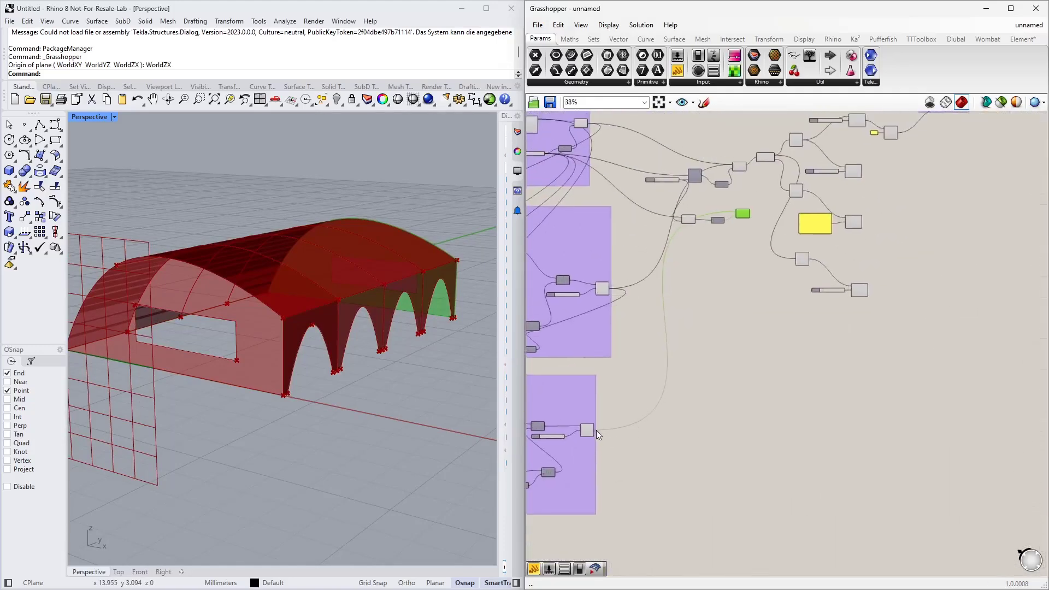
left_click_drag(595, 430, 799, 261)
scroll(775, 230, "up", 5)
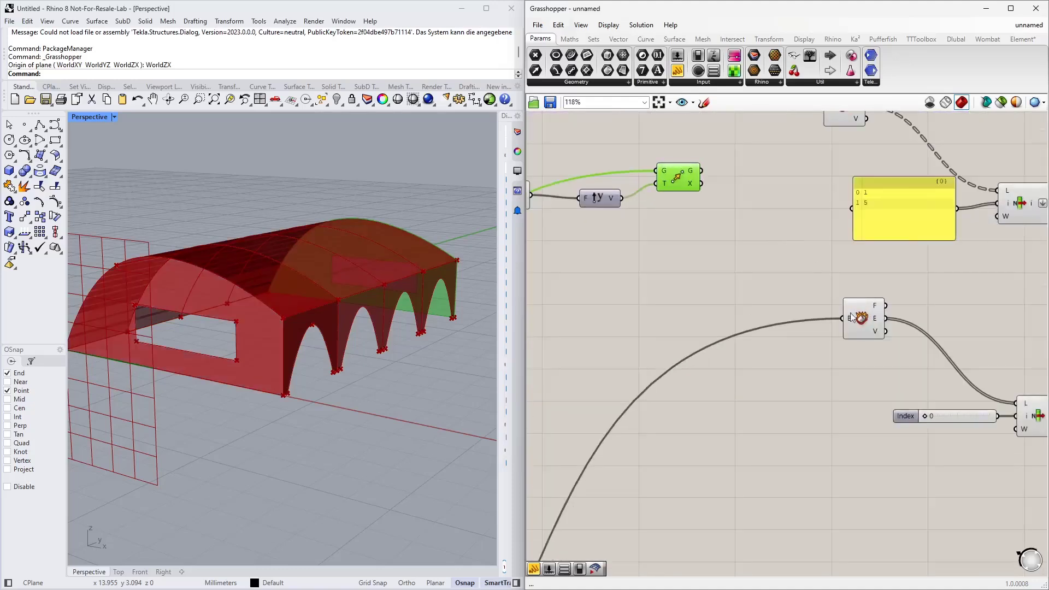
left_click(865, 330)
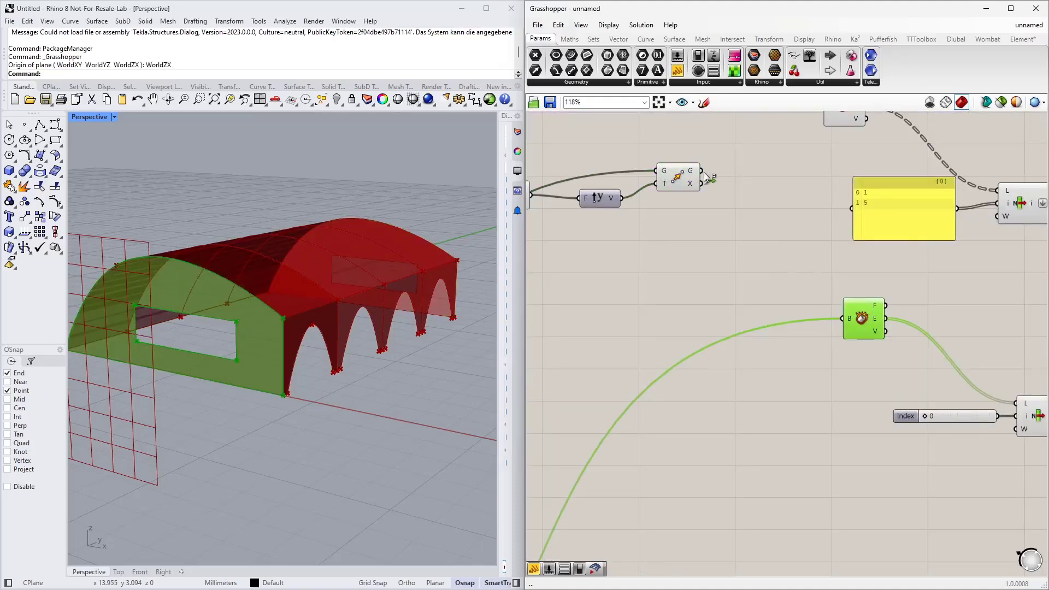
Add the lower Move component's geometry as a second input to the copied Deconstruct Brep and check the end wall edges at index 0.
left_click_drag(709, 178, 842, 318)
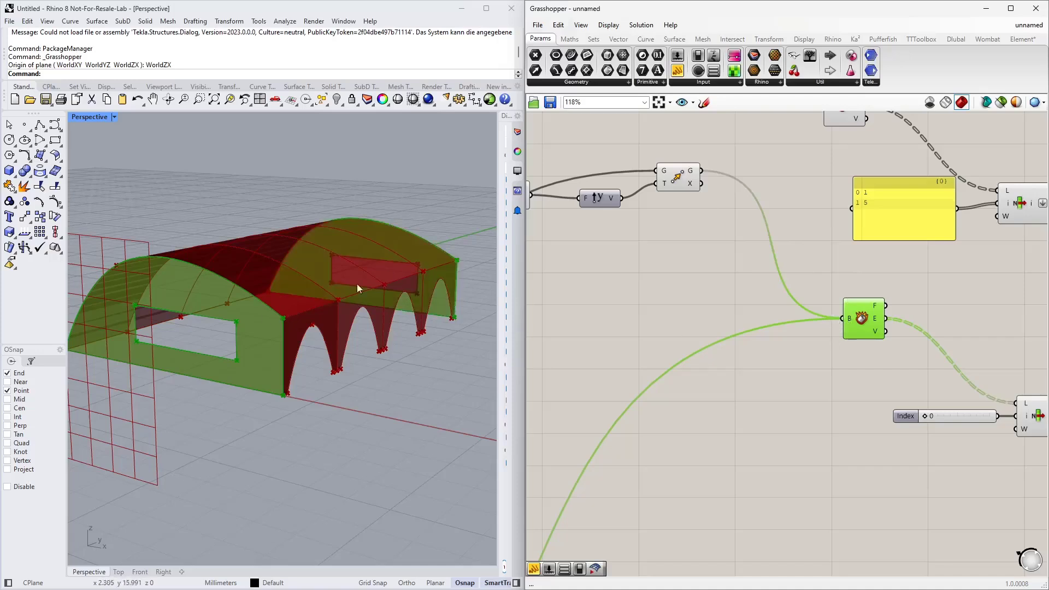
right_click_drag(895, 316, 637, 342)
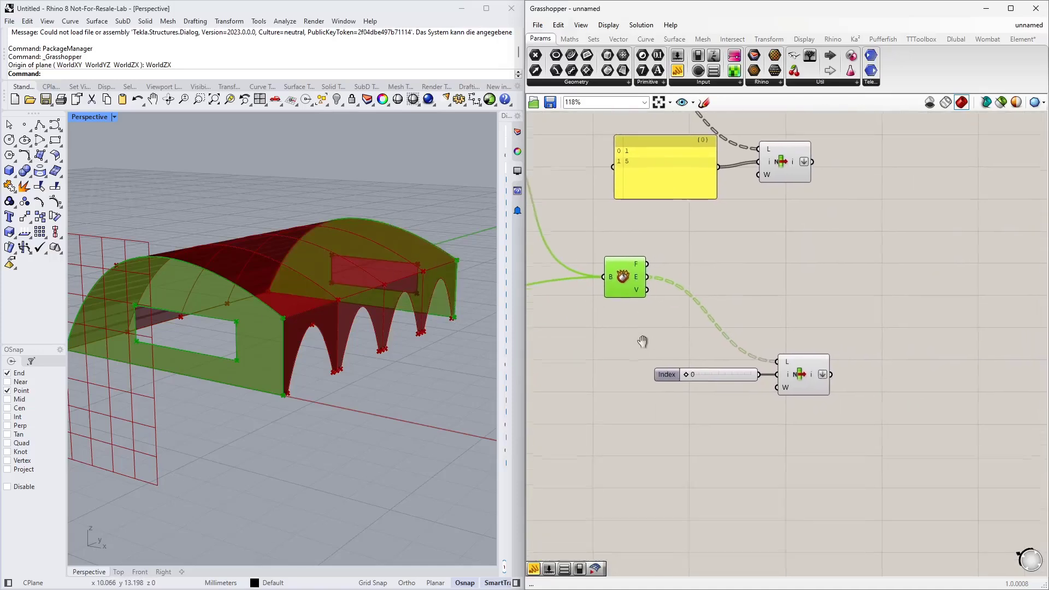
left_click(682, 365)
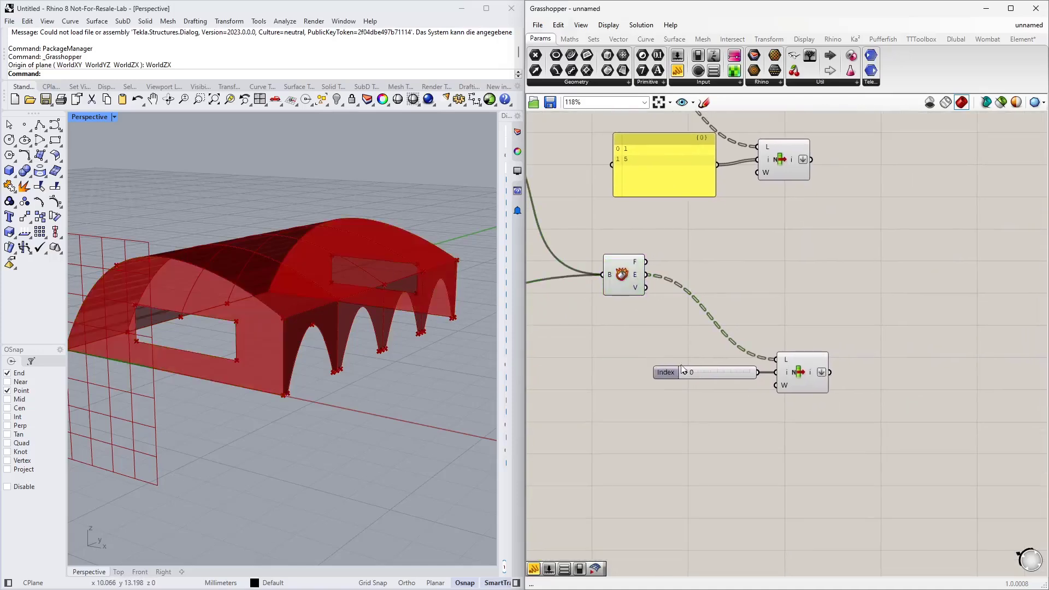
left_click(787, 371)
right_click_drag(388, 385, 282, 416)
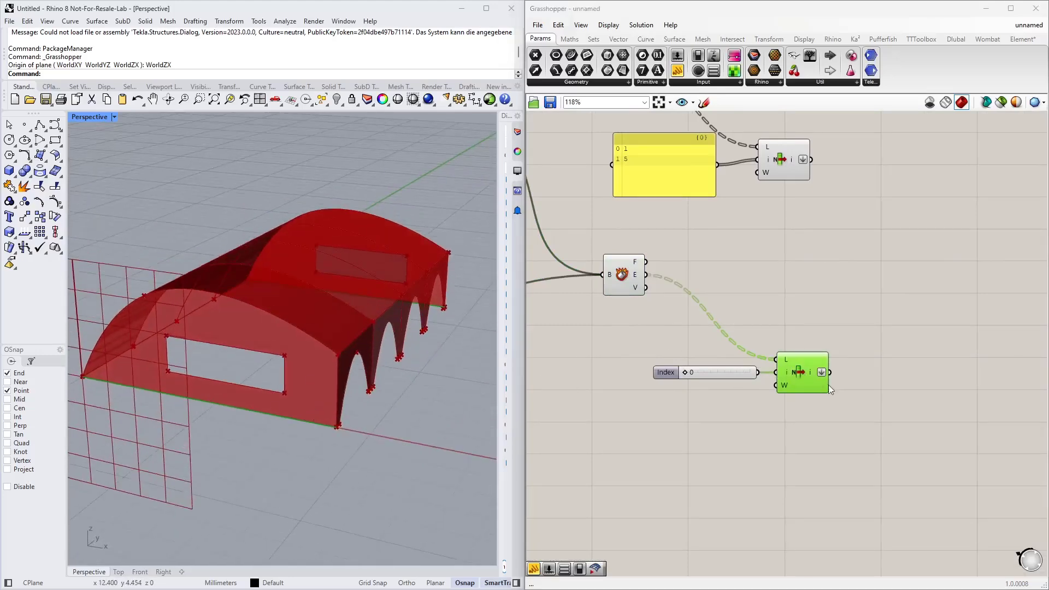
Move the end wall List Item and its index slider closer to their Deconstruct Brep and check the selected curves.
left_click_drag(843, 404, 707, 344)
left_click_drag(799, 378, 759, 342)
left_click(791, 345)
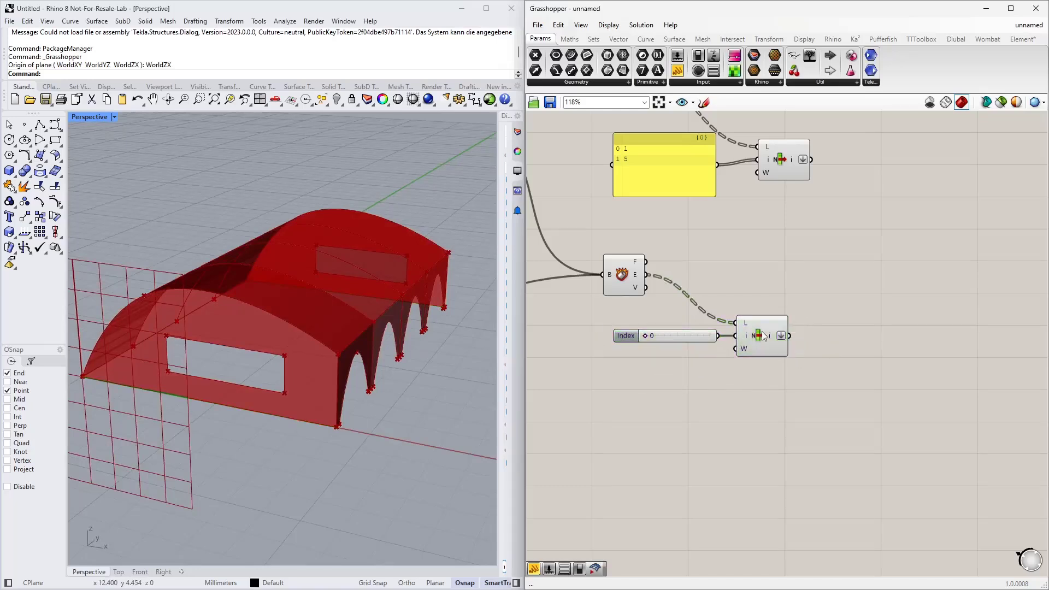
mouse_move(771, 337)
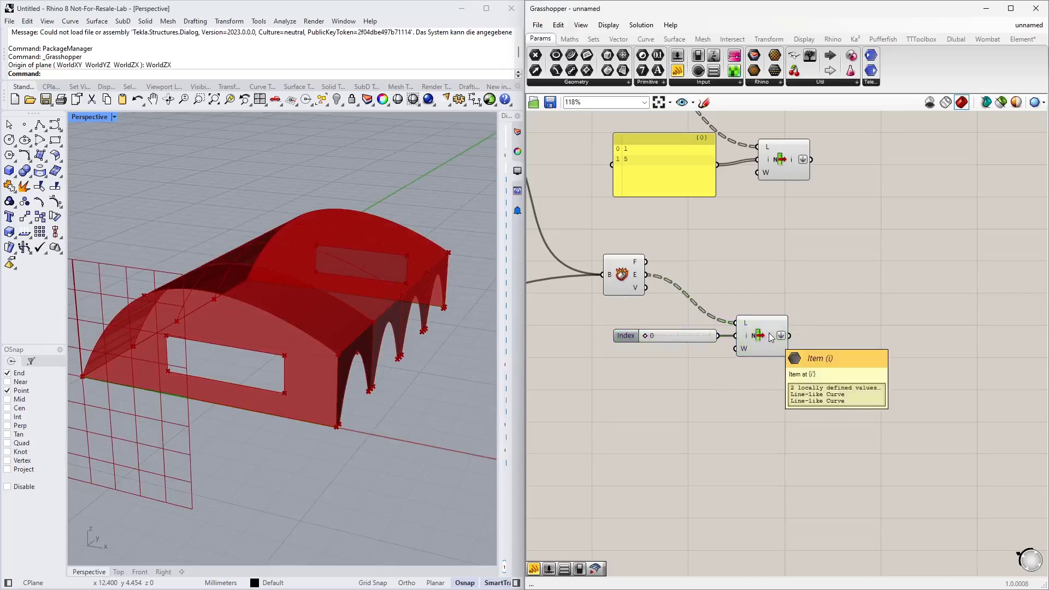
Add a Curve parameter and connect the outputs of the roof, arcade and end wall List Items to it.
right_click_drag(794, 277, 660, 351)
scroll(690, 312, "down", 1)
double_click(858, 282)
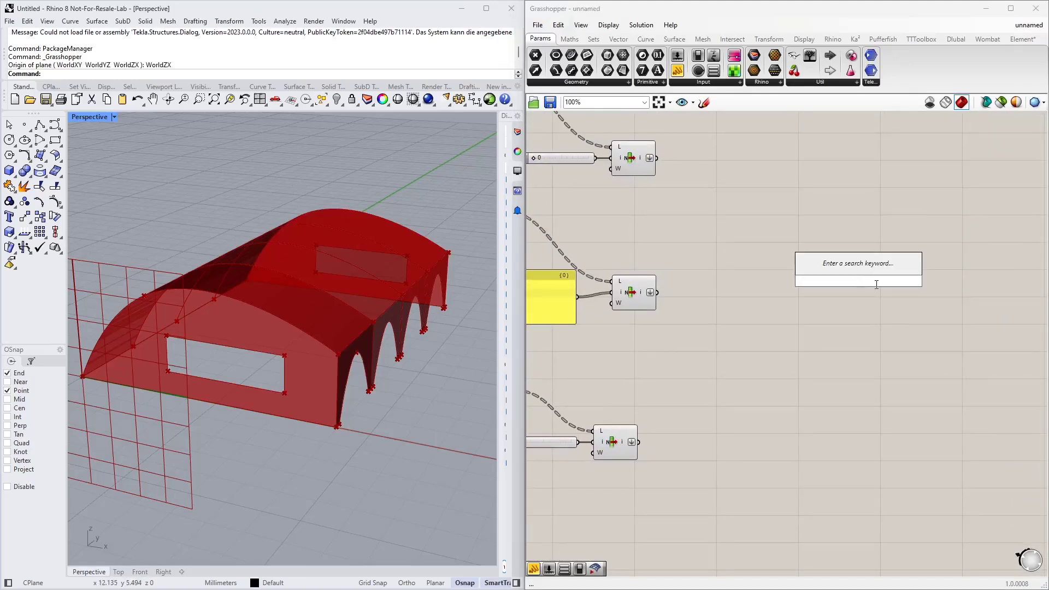
type("curve")
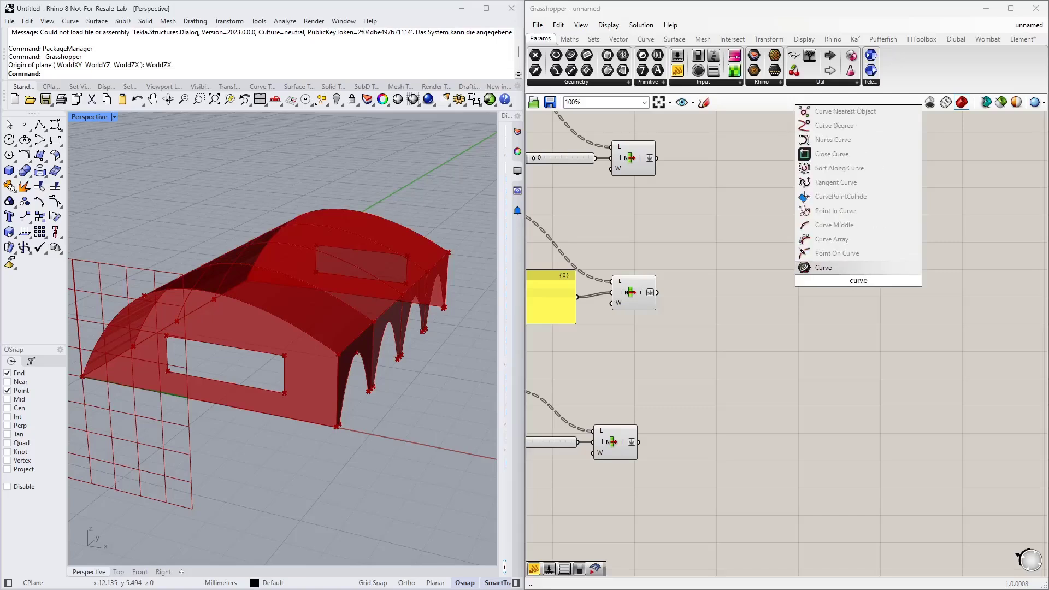
key("Return")
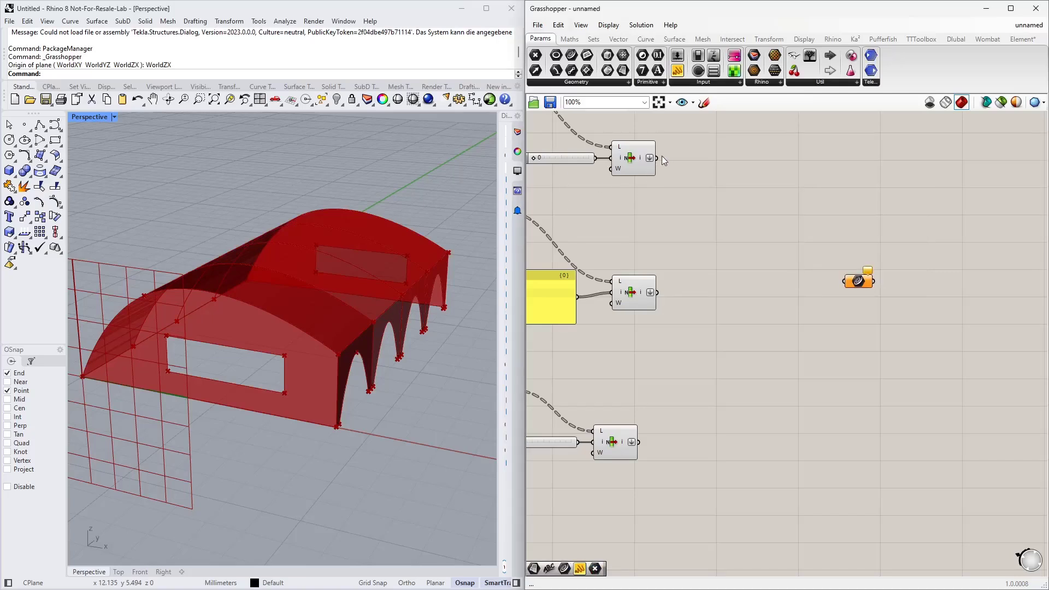
left_click_drag(656, 158, 845, 282)
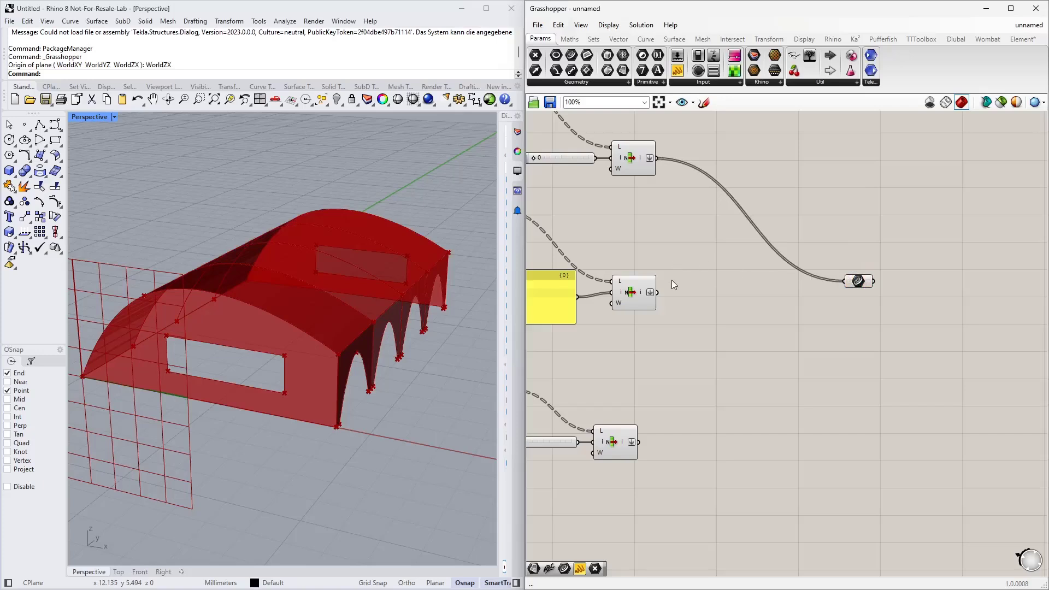
left_click_drag(661, 298, 844, 281, "shift")
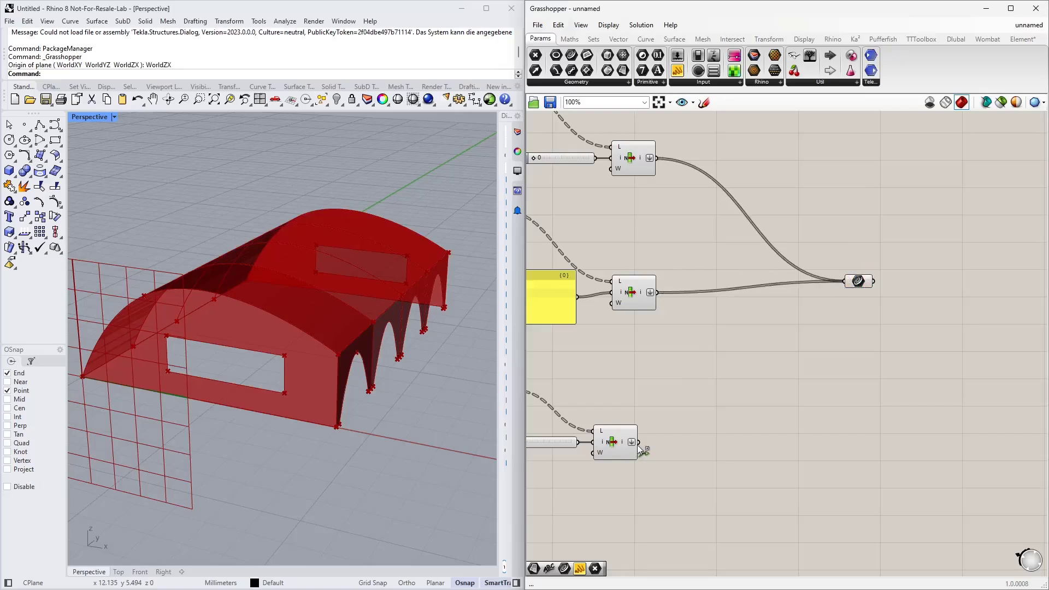
left_click_drag(639, 445, 858, 282, "shift")
Check the merged edge curves in the model and place the Curve parameter below the Curves for Beams group.
left_click(862, 285)
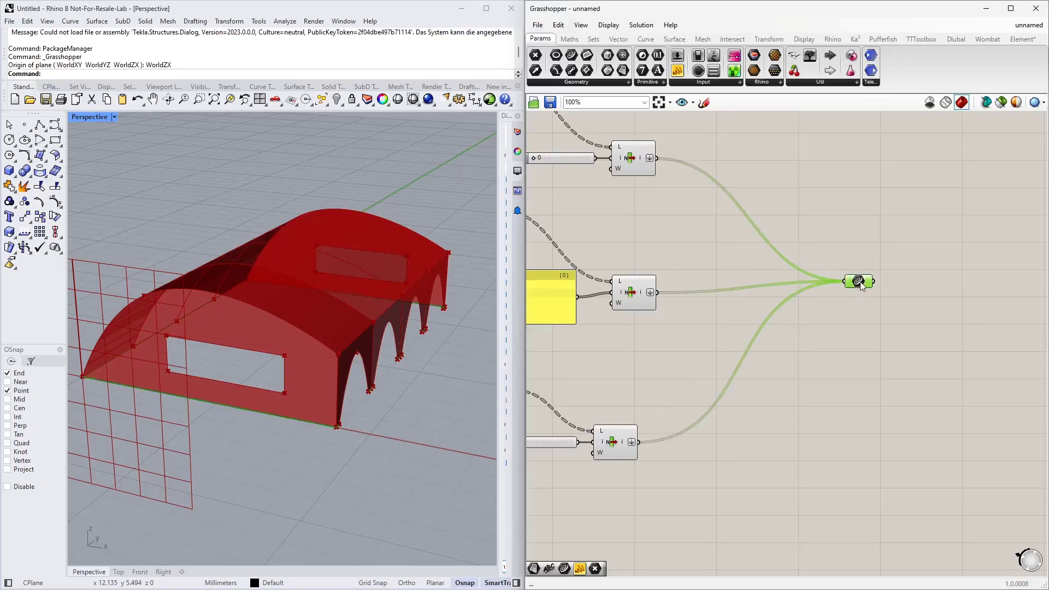
right_click_drag(322, 448, 310, 409)
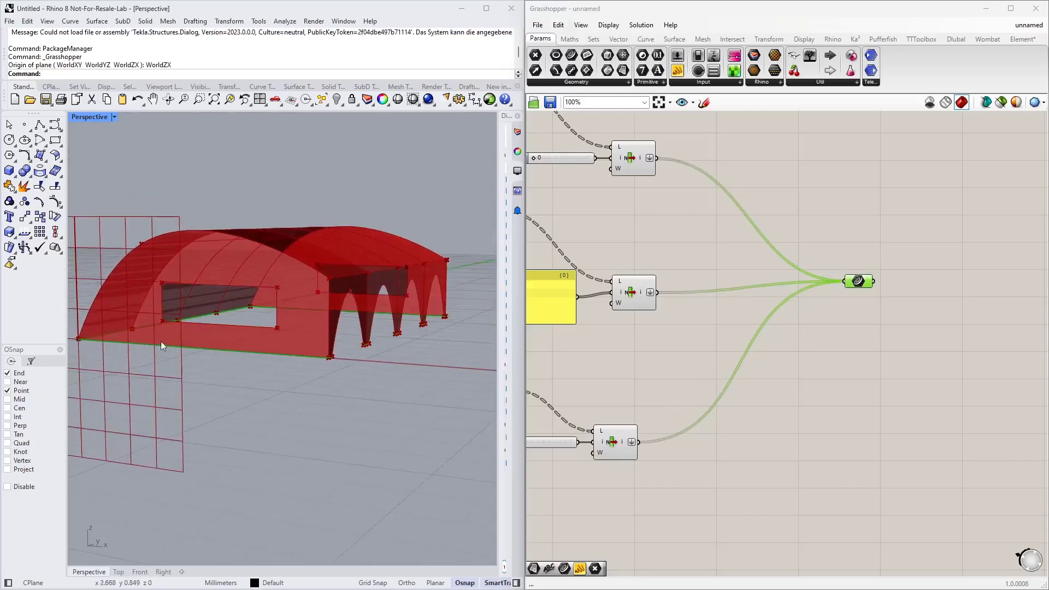
scroll(736, 319, "down", 4)
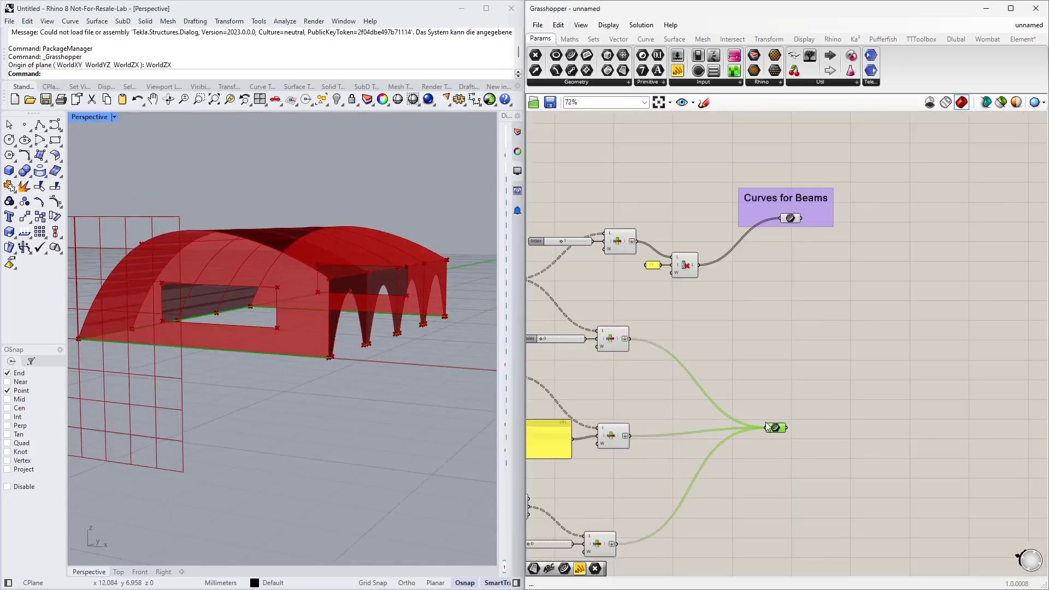
left_click_drag(776, 428, 789, 358)
Add a scribble reading "Line Support Lines" above the merged Curve parameter.
double_click(750, 320)
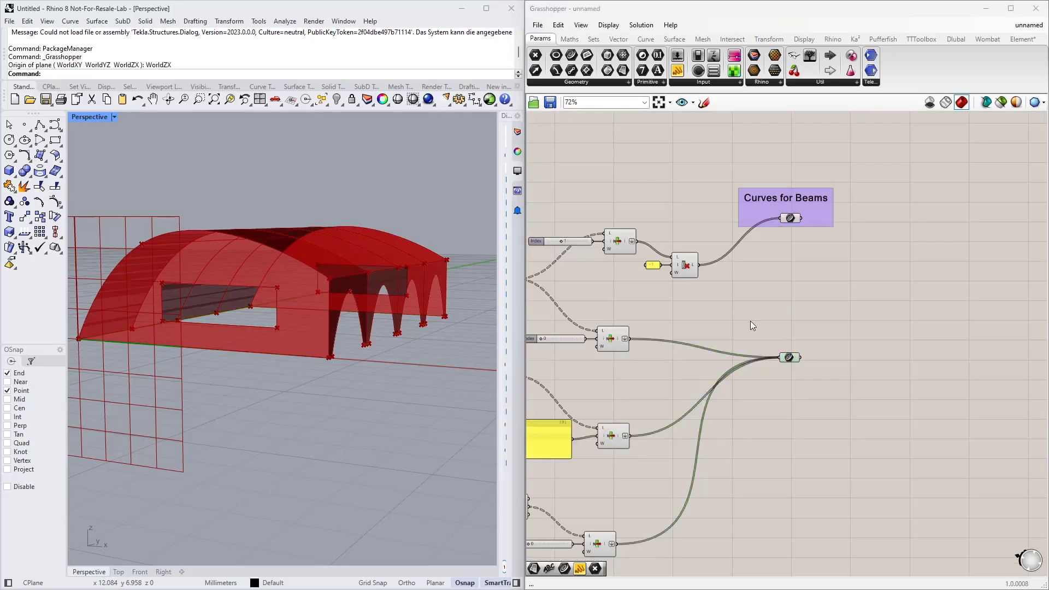
type("scri")
left_click(737, 306)
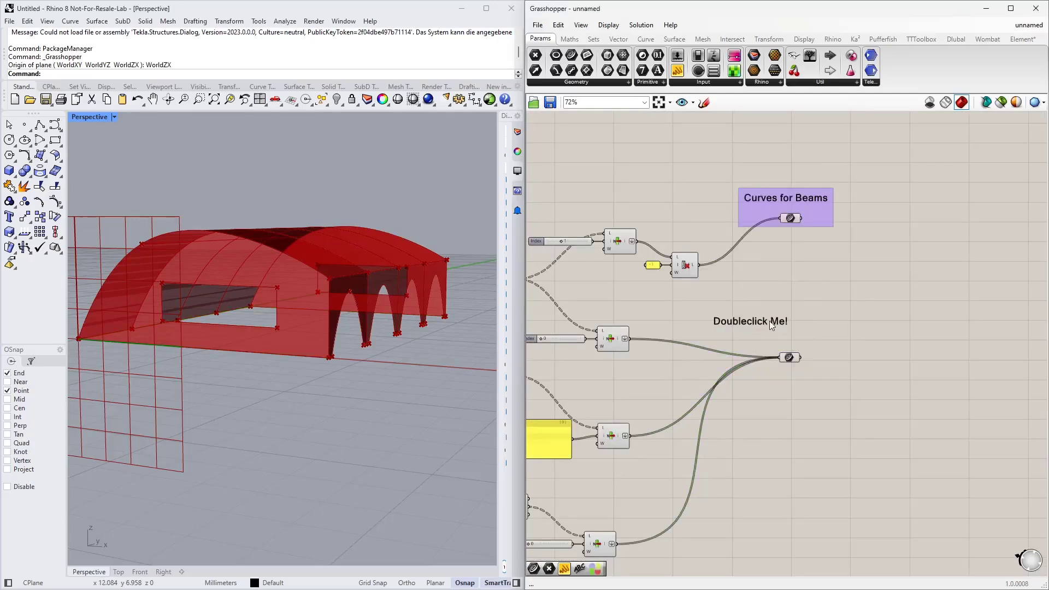
double_click(769, 322)
type("Line Support Lines")
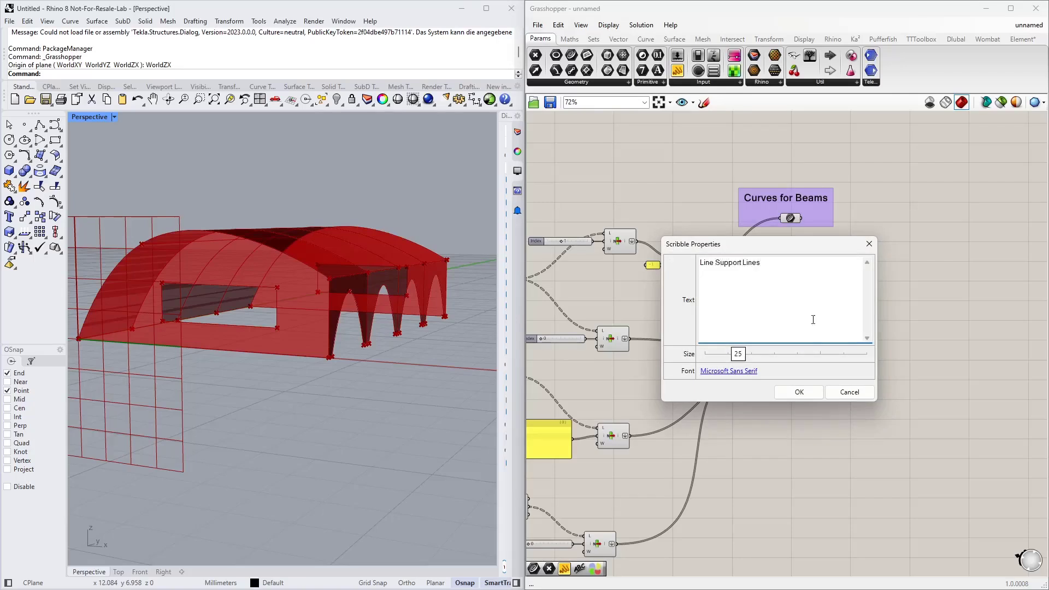
left_click(799, 391)
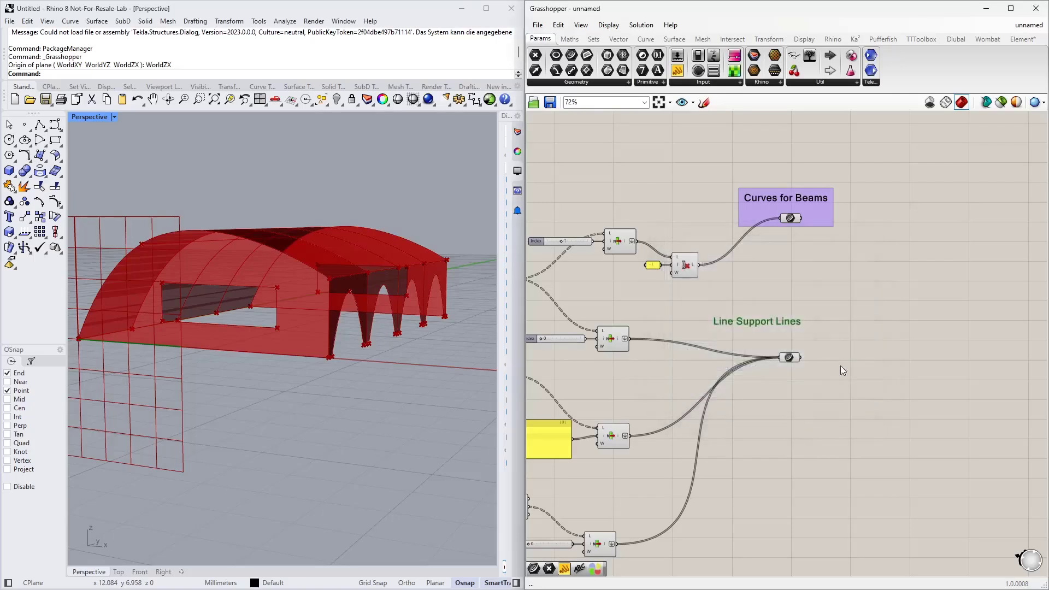
Group the Line Support Lines scribble with its Curve parameter and align the two inside the group.
left_click_drag(830, 402, 708, 308)
right_click(763, 329)
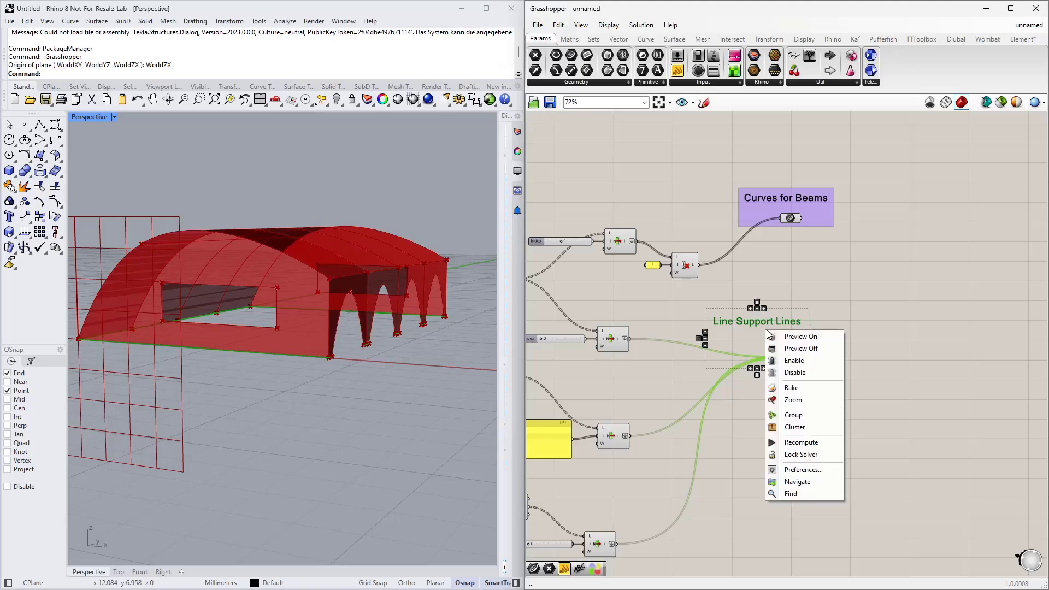
left_click(787, 418)
left_click_drag(764, 349, 789, 352)
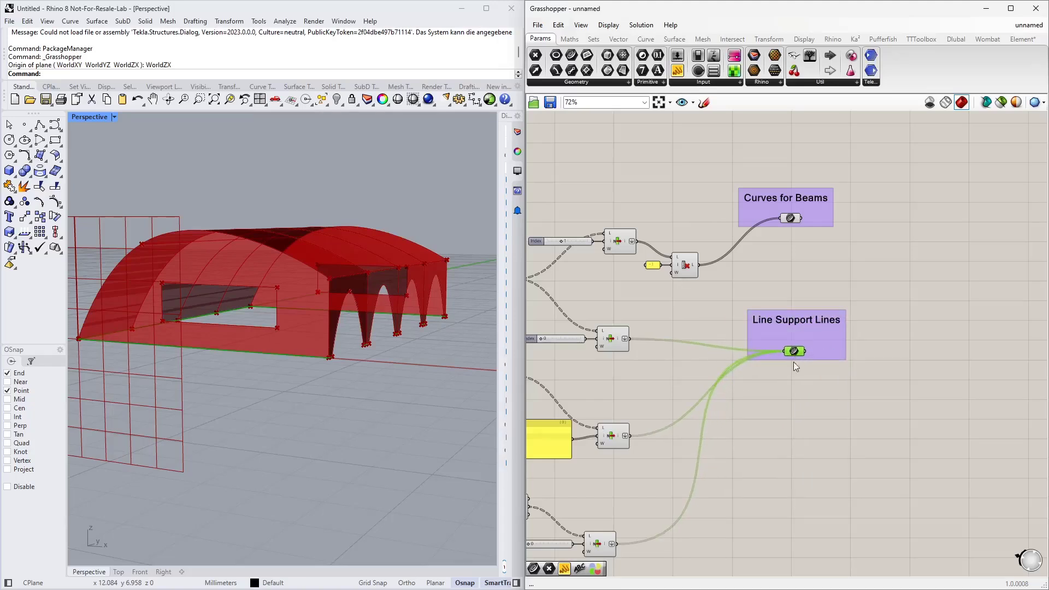
Add a Surface parameter and place it below the Line Support Lines group.
right_click_drag(778, 408, 841, 349)
double_click(841, 338)
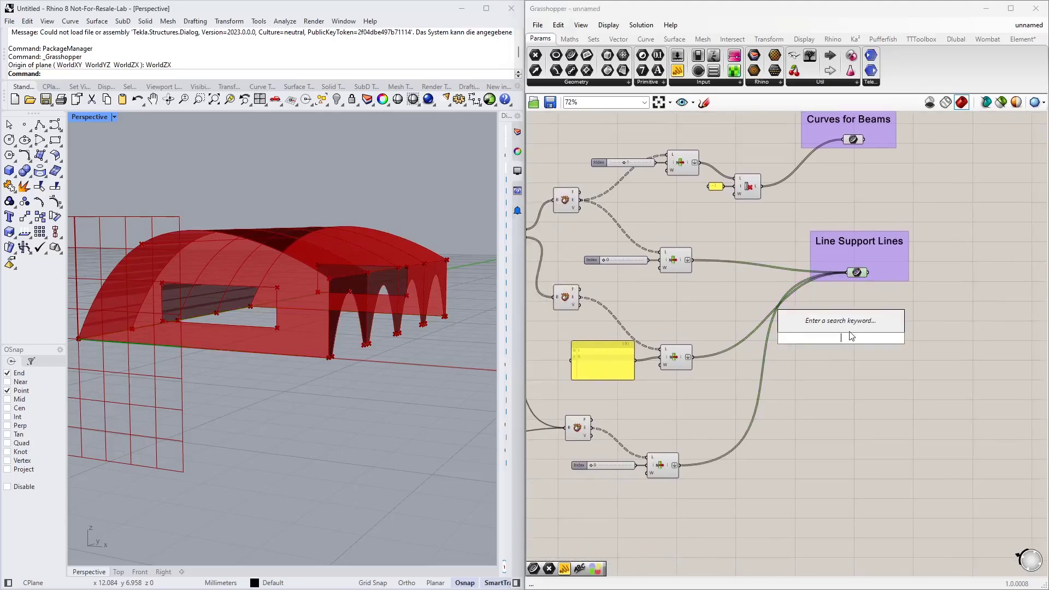
type("surface")
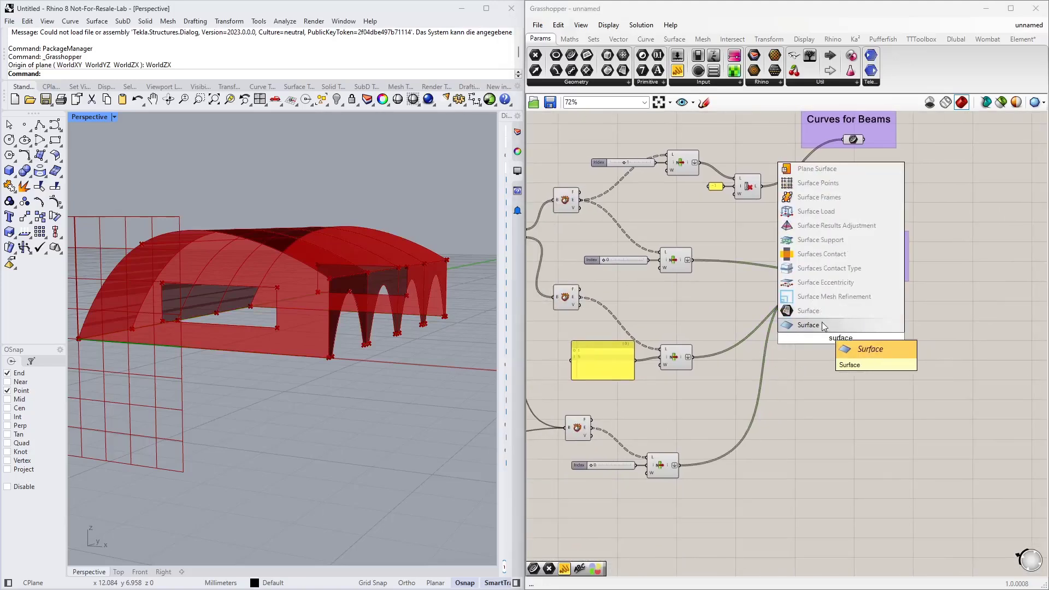
left_click(824, 326)
right_click_drag(790, 383, 848, 406)
left_click_drag(900, 373, 914, 385)
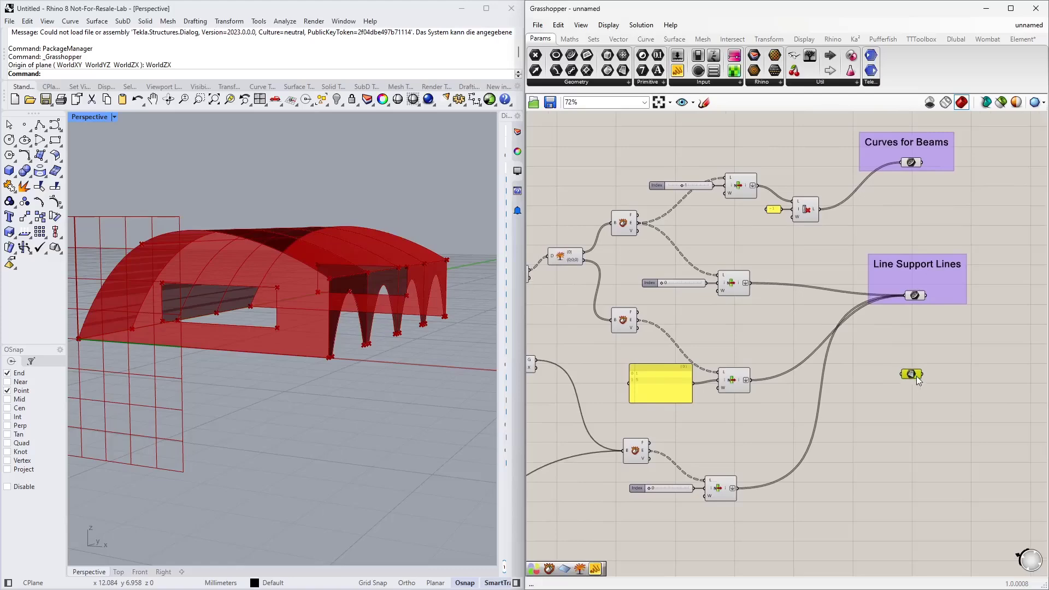
Connect the geometry output of the upper Move component, holding the roof and arcade bays, to the Surface parameter.
scroll(877, 366, "down", 2)
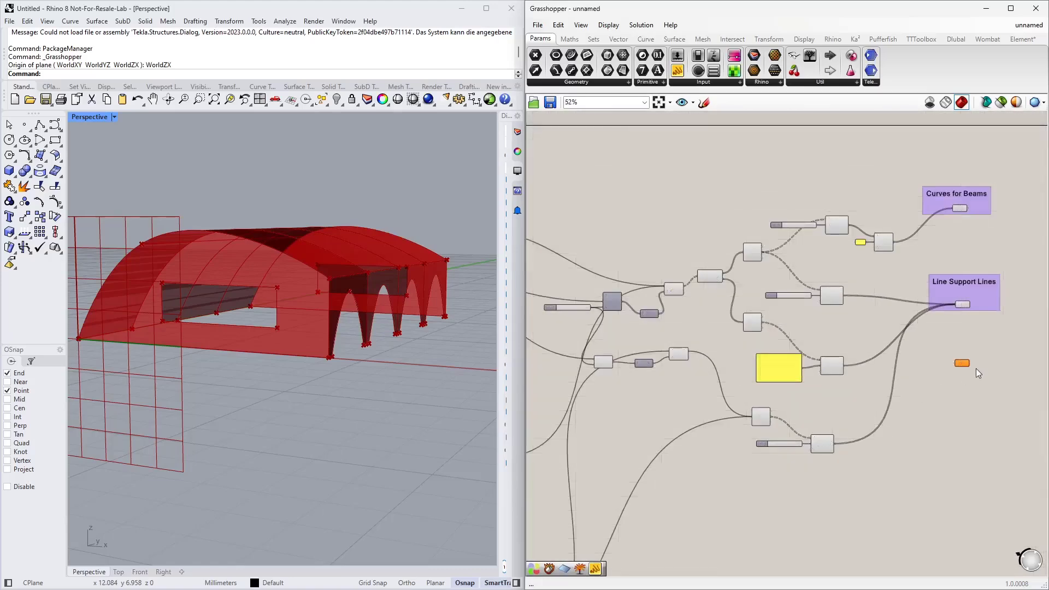
scroll(690, 322, "up", 2)
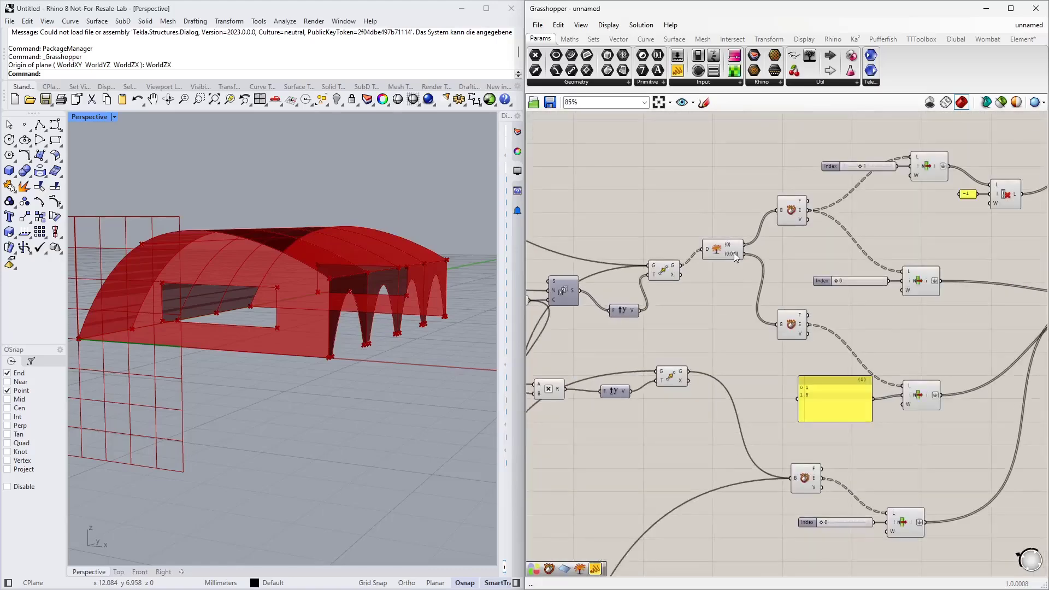
left_click(666, 271)
right_click_drag(333, 328, 331, 359)
scroll(612, 282, "down", 3)
right_click_drag(750, 316, 696, 297)
scroll(626, 259, "up", 2)
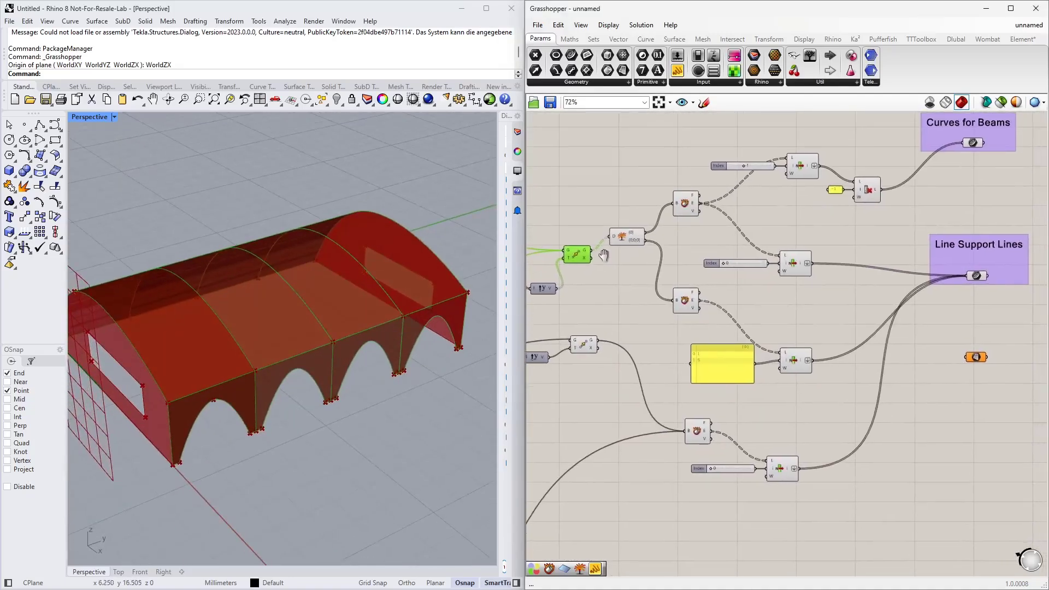
left_click_drag(590, 251, 966, 357)
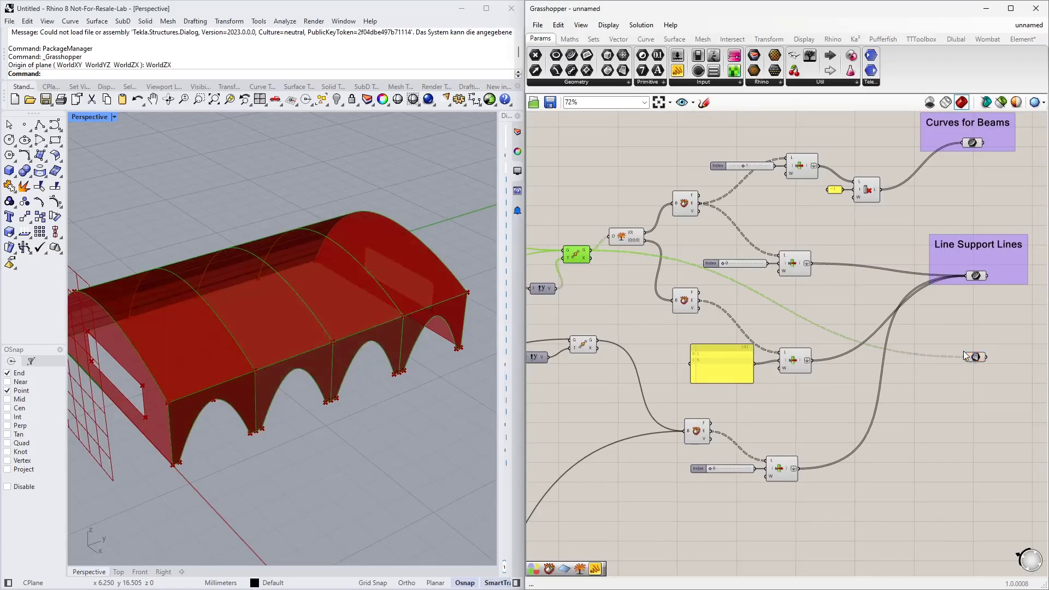
Move the Surface parameter near the lowest component group and add that group's List Item output, the front end wall, as a second input.
right_click_drag(628, 430, 701, 326)
scroll(700, 326, "down", 3)
right_click_drag(731, 369, 828, 290)
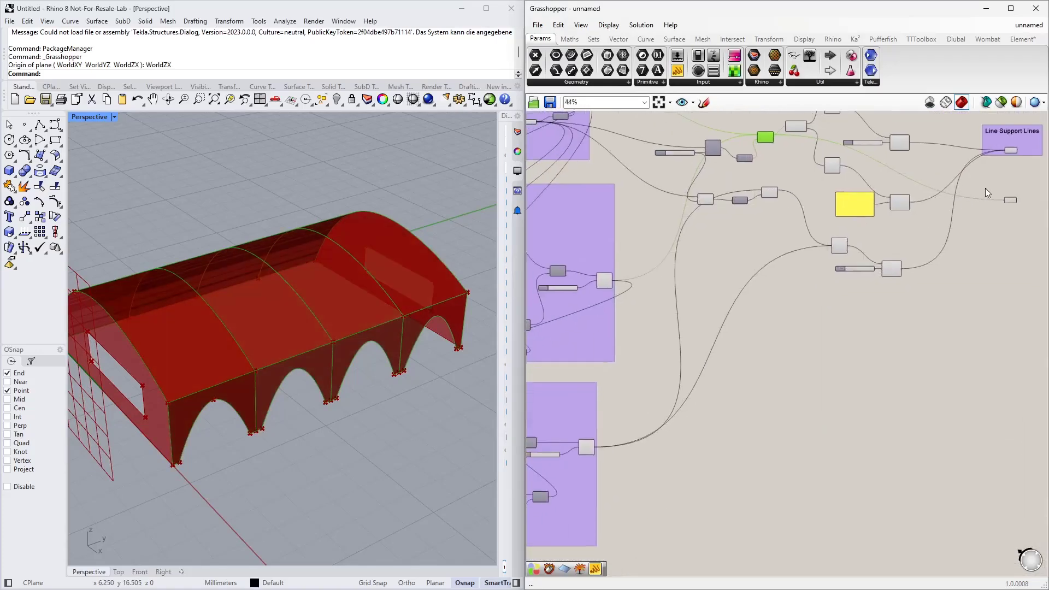
left_click_drag(1013, 204, 717, 409)
scroll(584, 447, "up", 5)
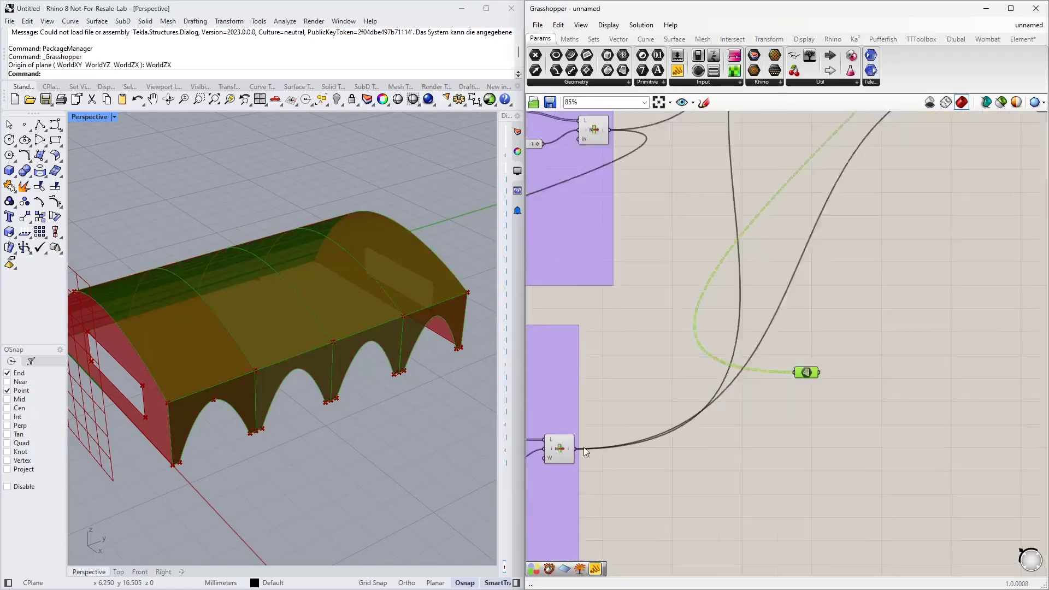
left_click(560, 457)
left_click_drag(569, 449, 874, 343)
right_click_drag(845, 391, 827, 409)
scroll(737, 459, "down", 2)
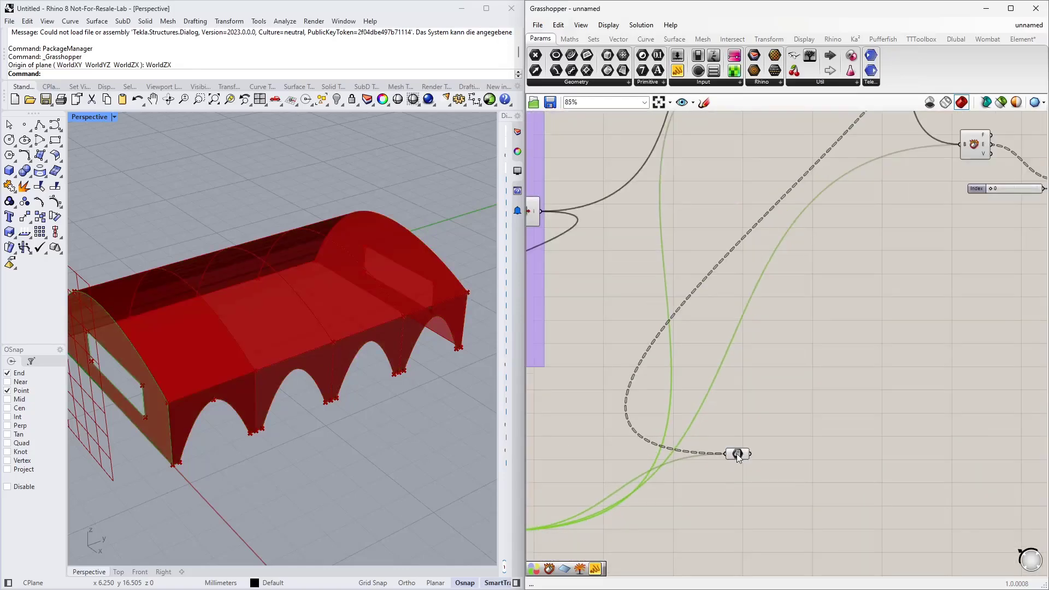
Add the lower Move component's geometry, the rear end wall, as a third input to the Surface parameter.
left_click_drag(737, 454, 967, 318)
right_click_drag(974, 278, 743, 343)
right_click_drag(798, 190, 871, 281)
left_click_drag(700, 195, 809, 477)
scroll(810, 477, "down", 3)
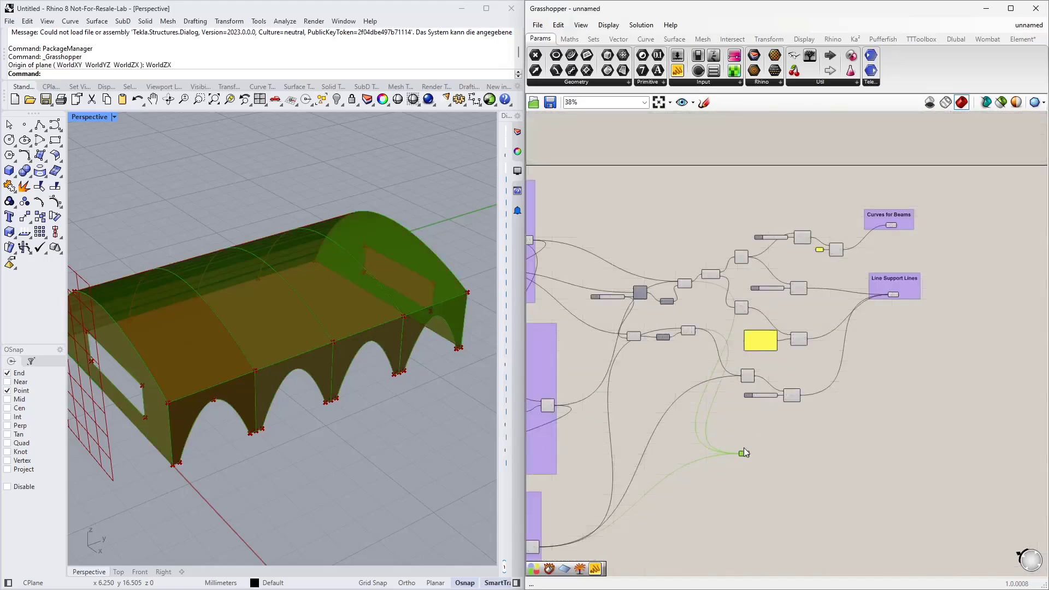
Place the Surface parameter directly below the Line Support Lines group.
scroll(743, 450, "up", 2)
left_click_drag(742, 452, 973, 311)
right_click_drag(973, 312, 828, 346)
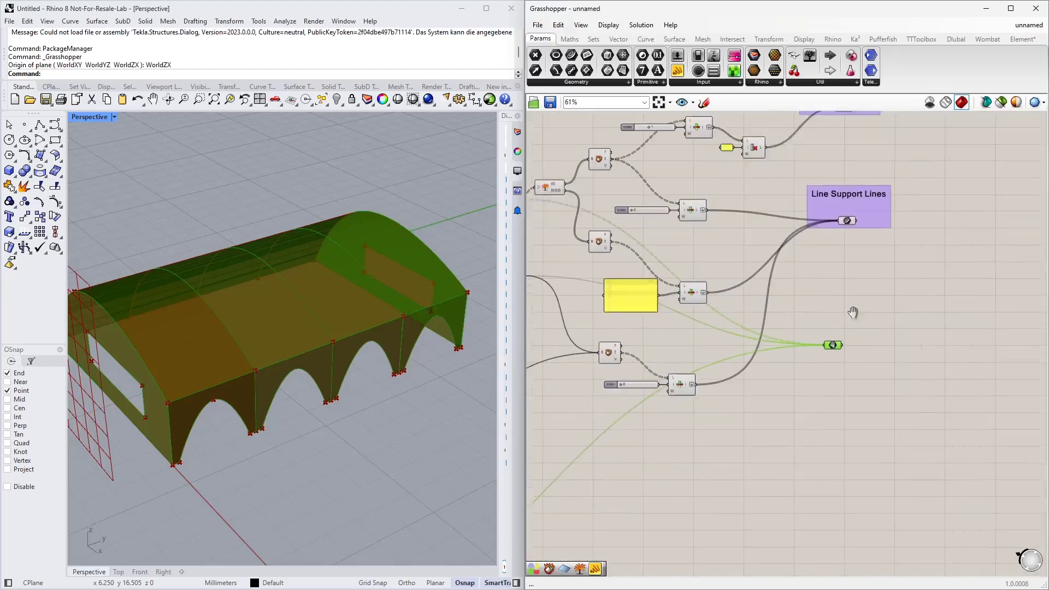
scroll(763, 337, "up", 4)
left_click_drag(741, 483, 774, 464)
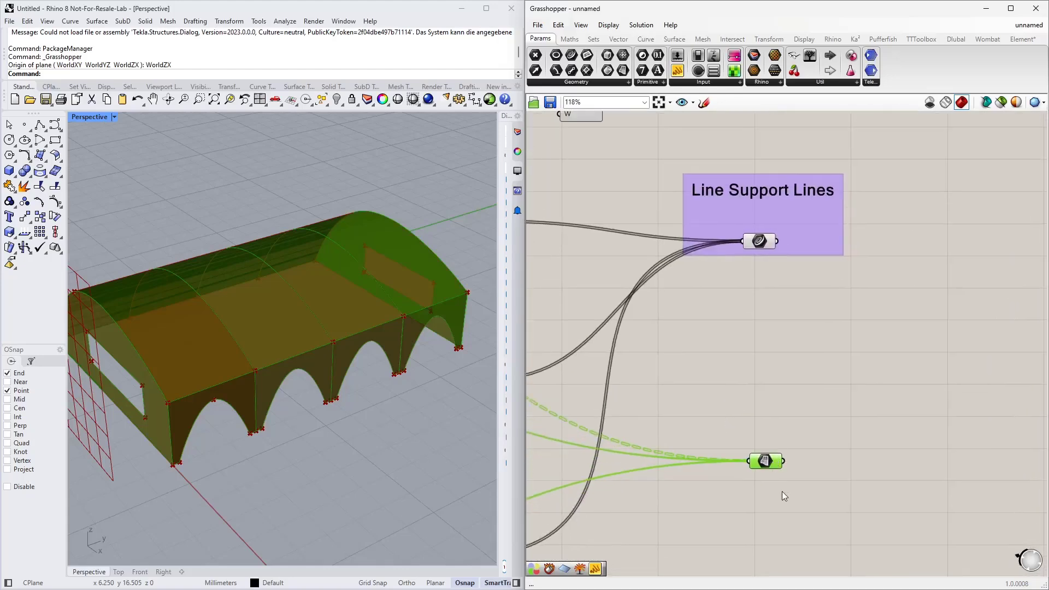
Add a scribble reading "CLT Surfaces" above the Surface parameter.
left_click(749, 408)
right_click(726, 421)
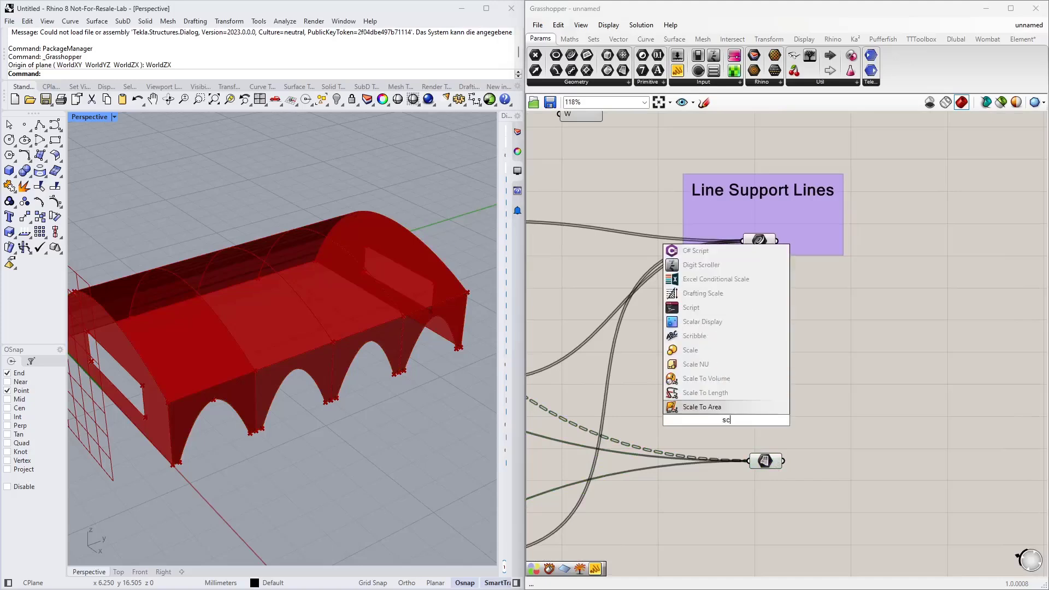
left_click(710, 408)
double_click(730, 424)
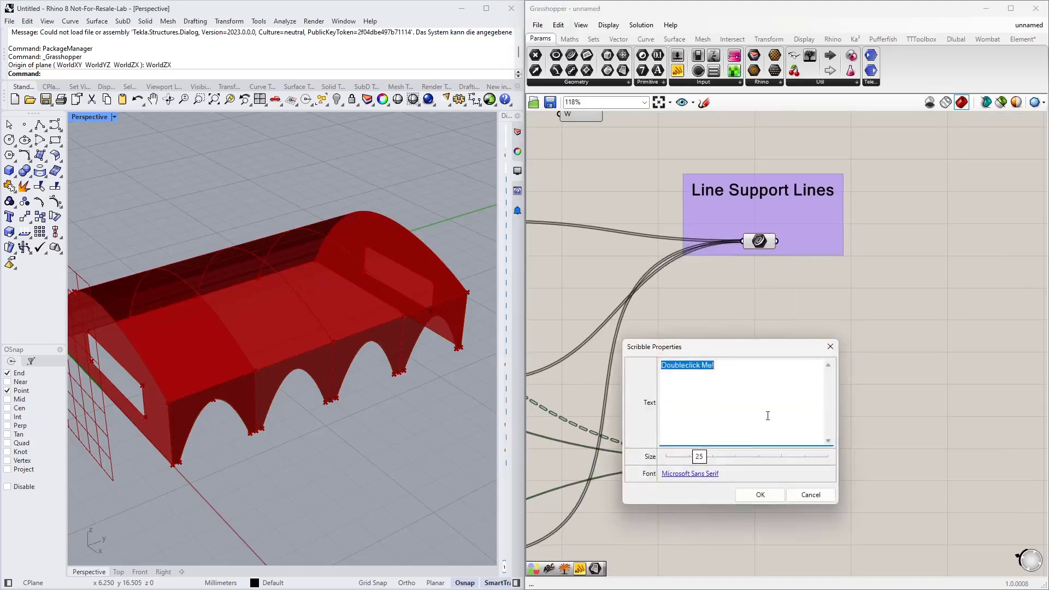
type("CLT Surfaces")
left_click(770, 495)
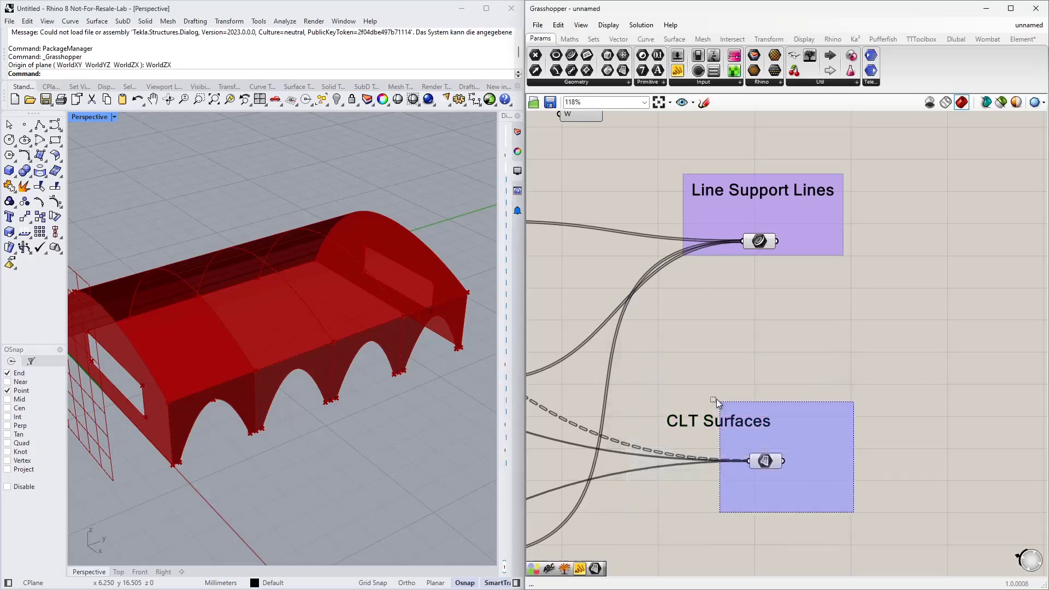
Group the CLT Surfaces scribble with the Surface parameter and position the text above the parameter.
left_click(747, 428)
right_click(746, 438)
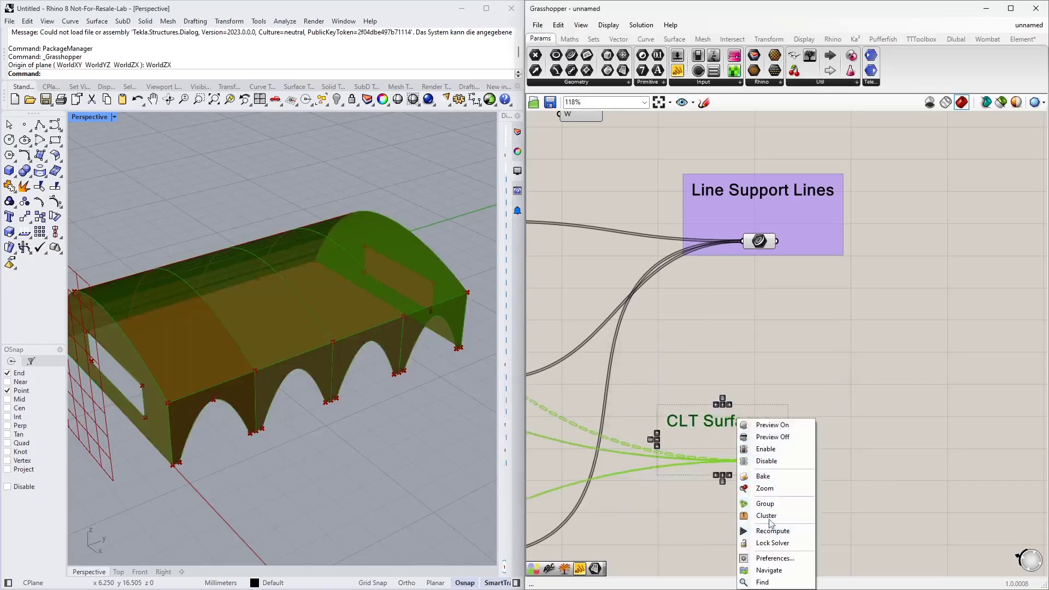
left_click(773, 495)
left_click_drag(742, 427, 793, 416)
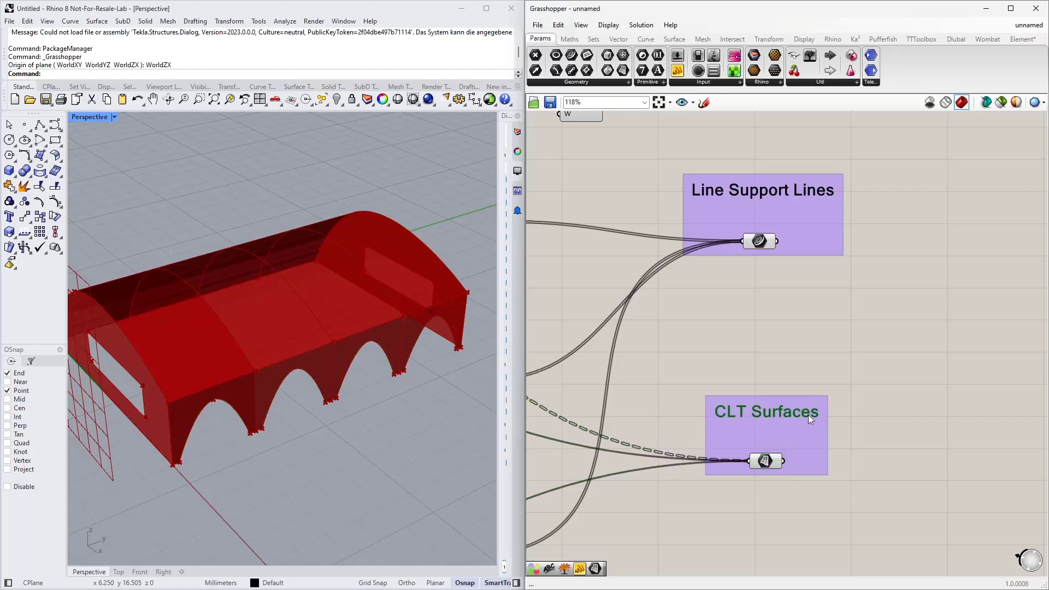
Show the Dlubal components and maximize the Grasshopper window with free canvas beside the three output groups.
scroll(782, 405, "down", 4)
scroll(771, 428, "down", 2)
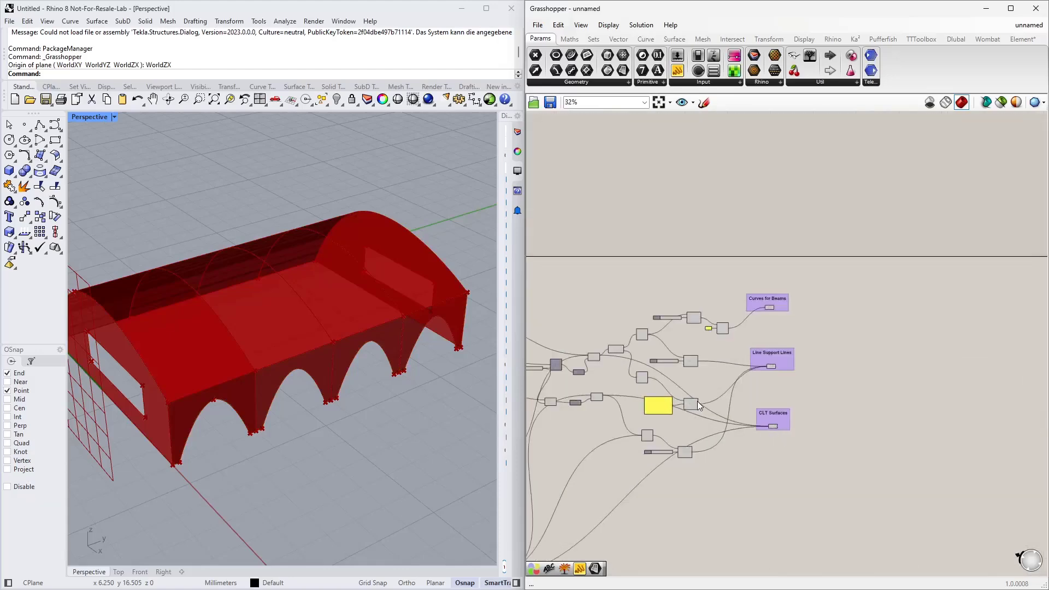
right_click_drag(674, 494, 681, 437)
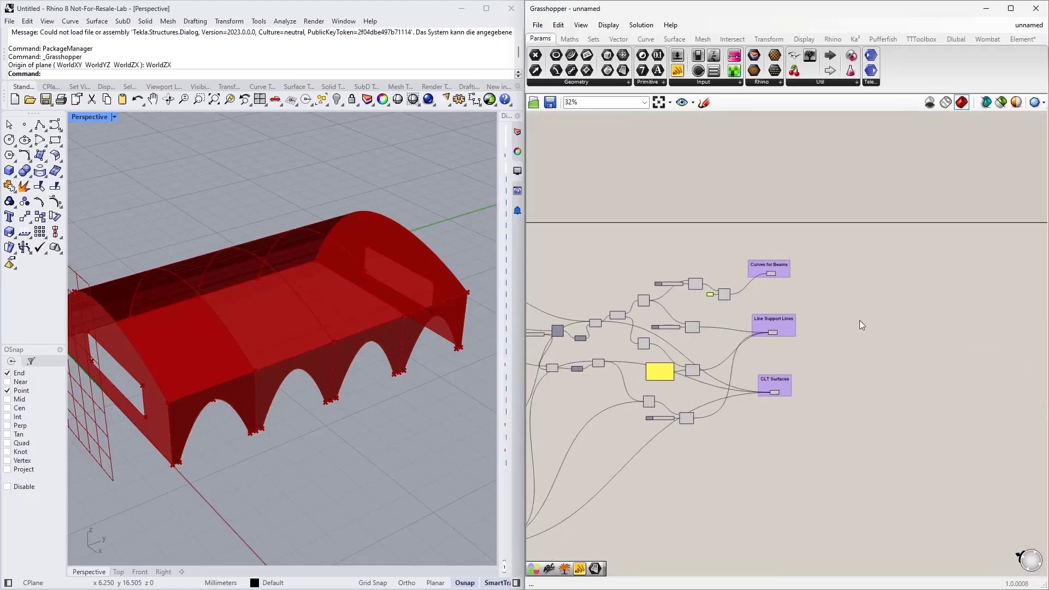
right_click_drag(860, 321, 792, 327)
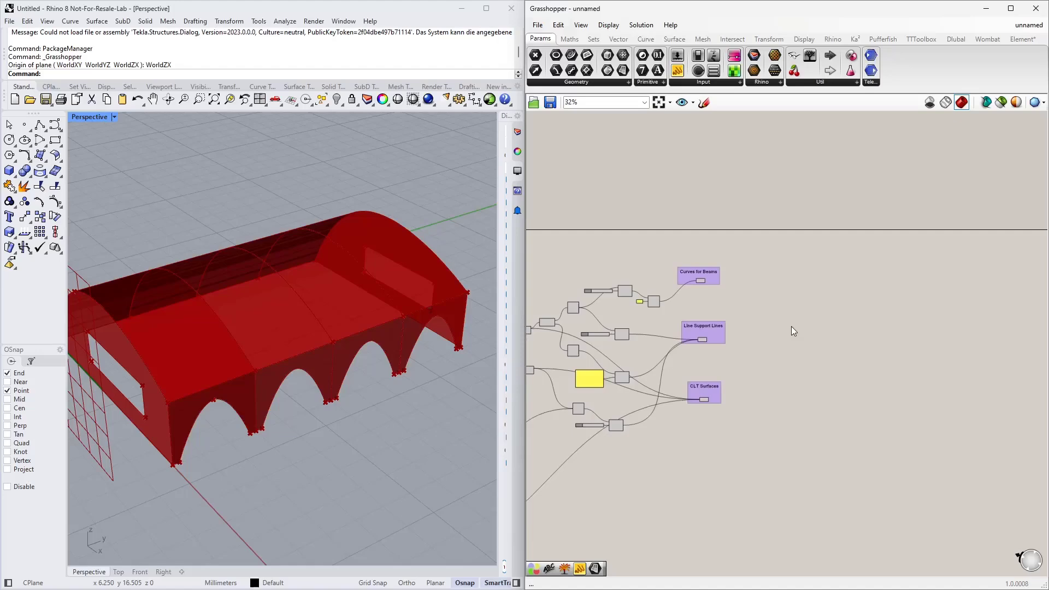
left_click(956, 39)
left_click(1011, 9)
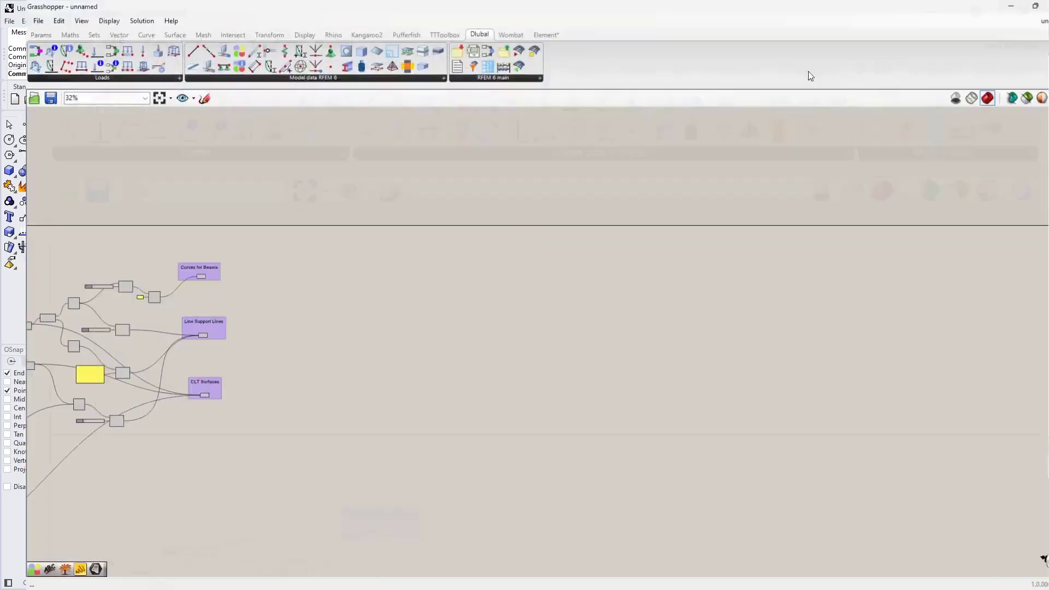
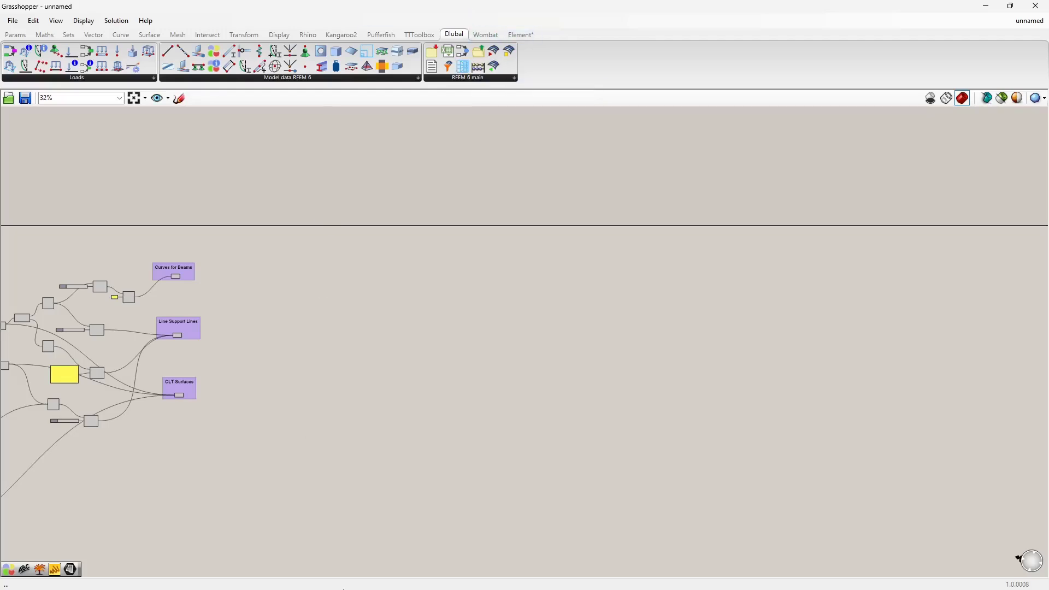
Switch to RFEM and examine the basic objects of the Haltestelle.rf6 model, including materials, sections, thicknesses and members.
mouse_move(354, 569)
key("alt+Tab")
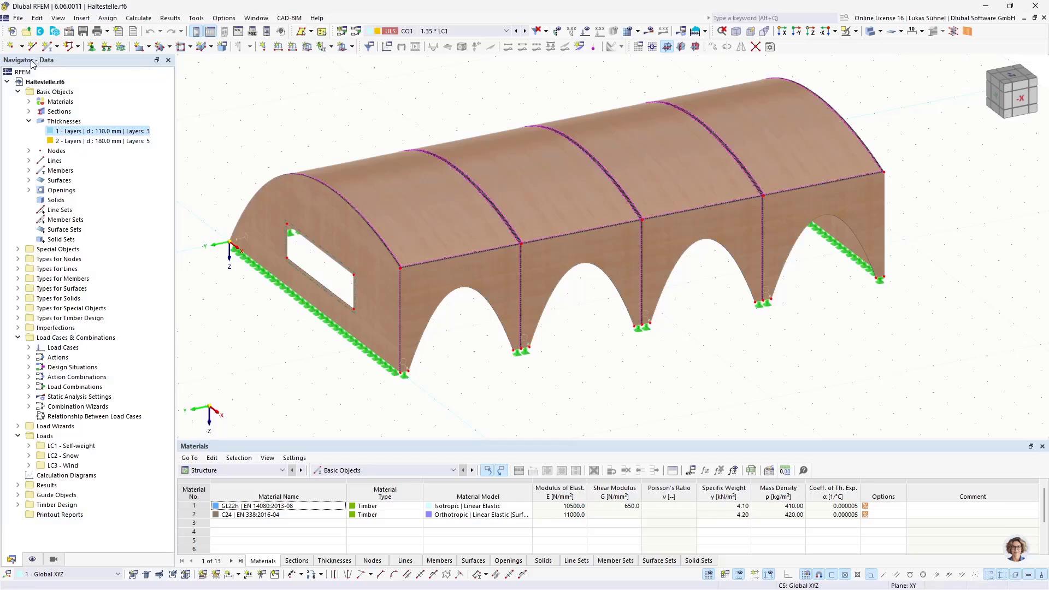
left_click(40, 94)
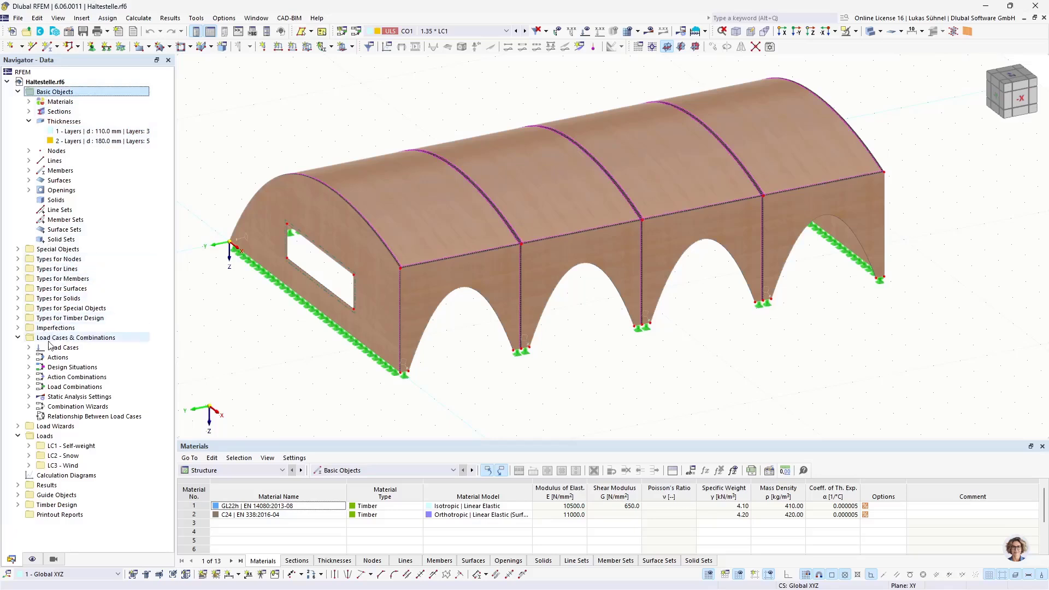
left_click(60, 101)
left_click(60, 111)
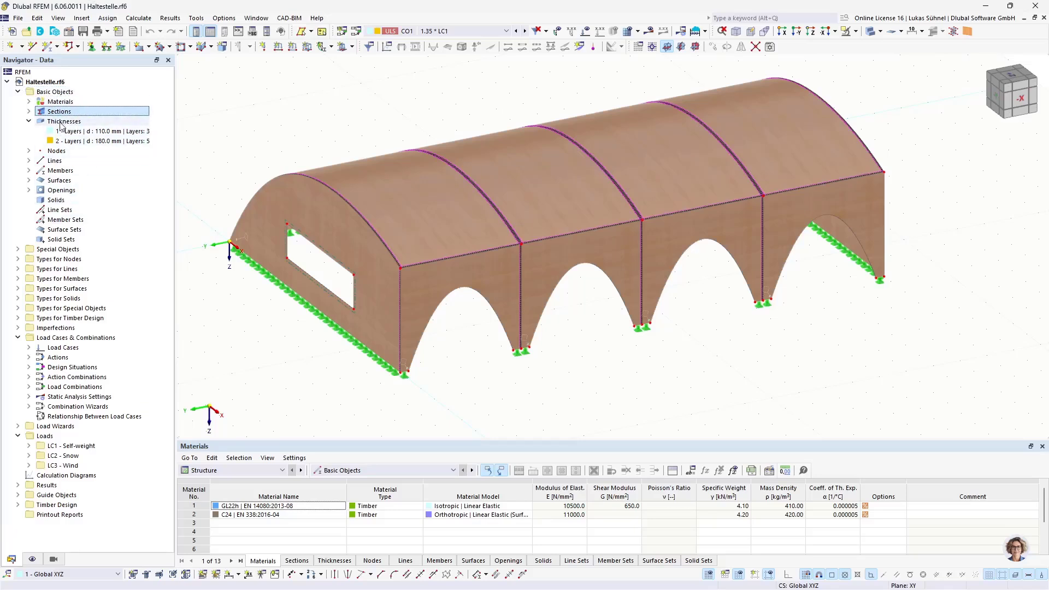
left_click(62, 121)
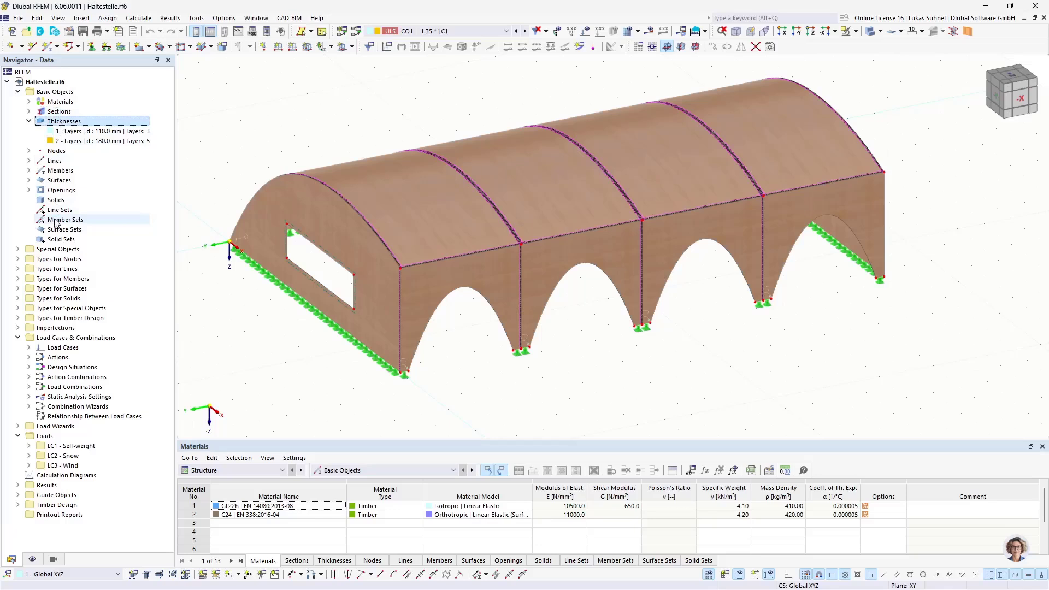
left_click(61, 171)
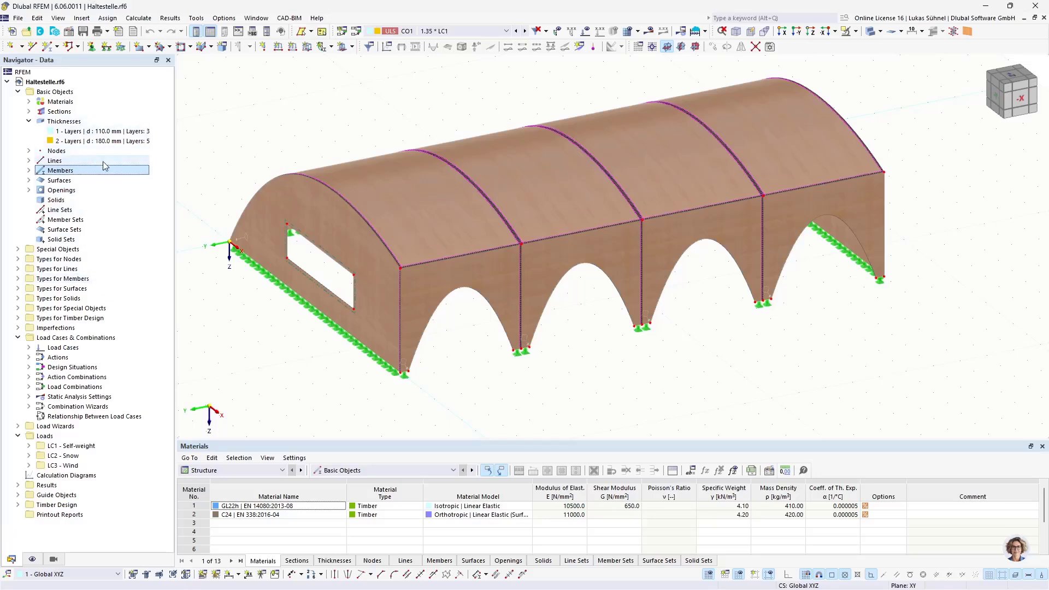
left_click(60, 102)
left_click(60, 112)
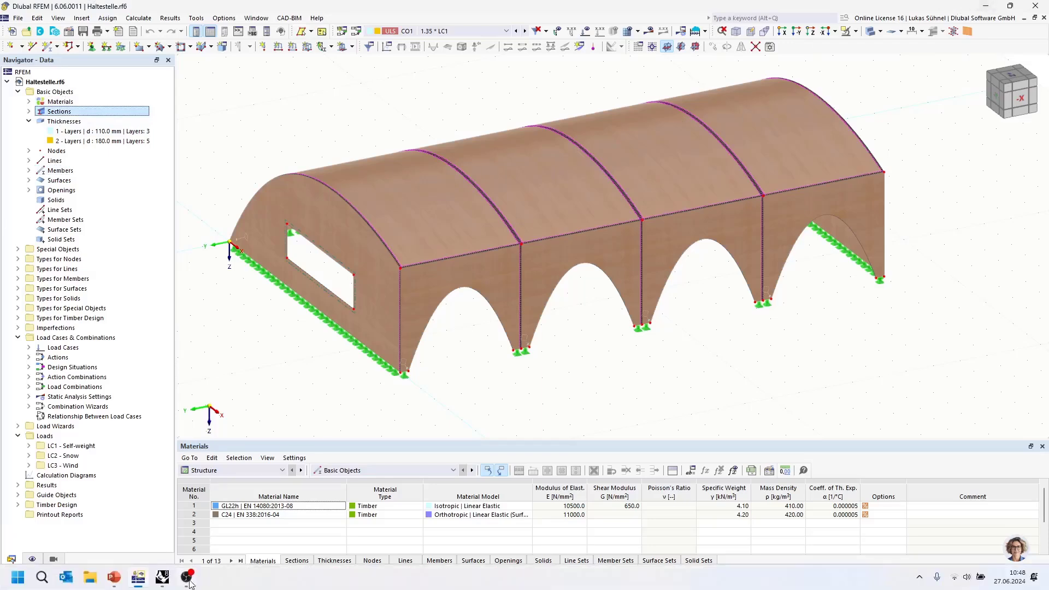
Switch to Grasshopper and place an RFEM 6 Material component on the free canvas beside the output groups.
left_click(186, 524)
scroll(256, 304, "up", 5)
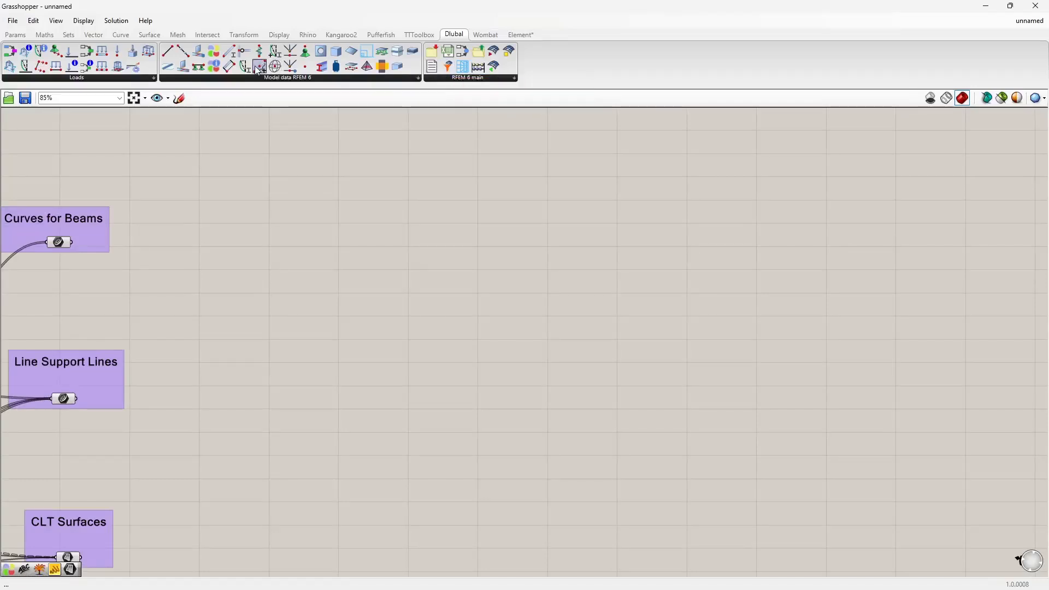
left_click_drag(259, 70, 422, 218)
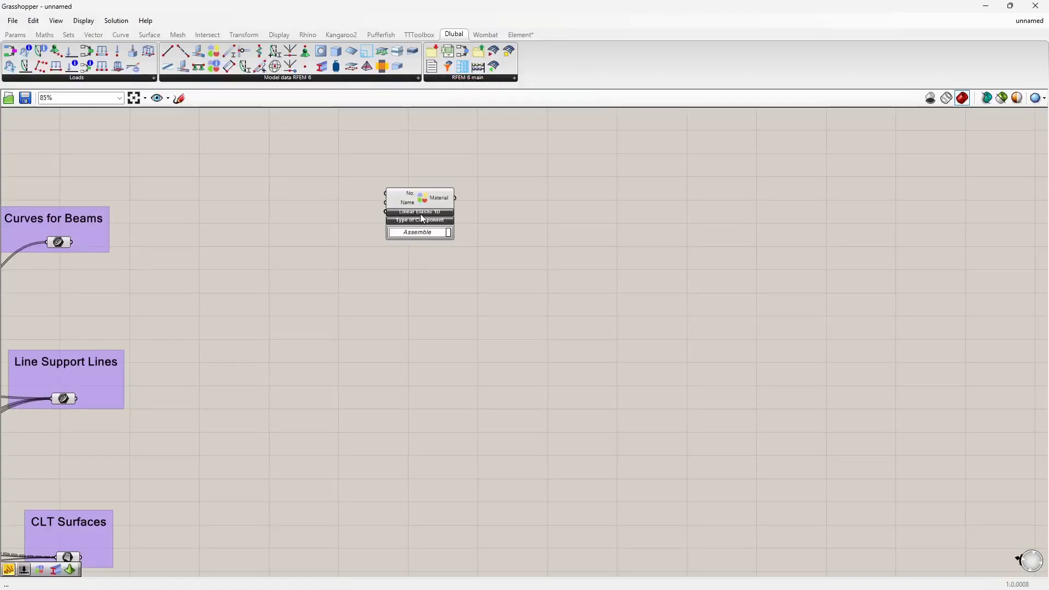
right_click_drag(349, 209, 373, 260)
scroll(365, 242, "up", 2)
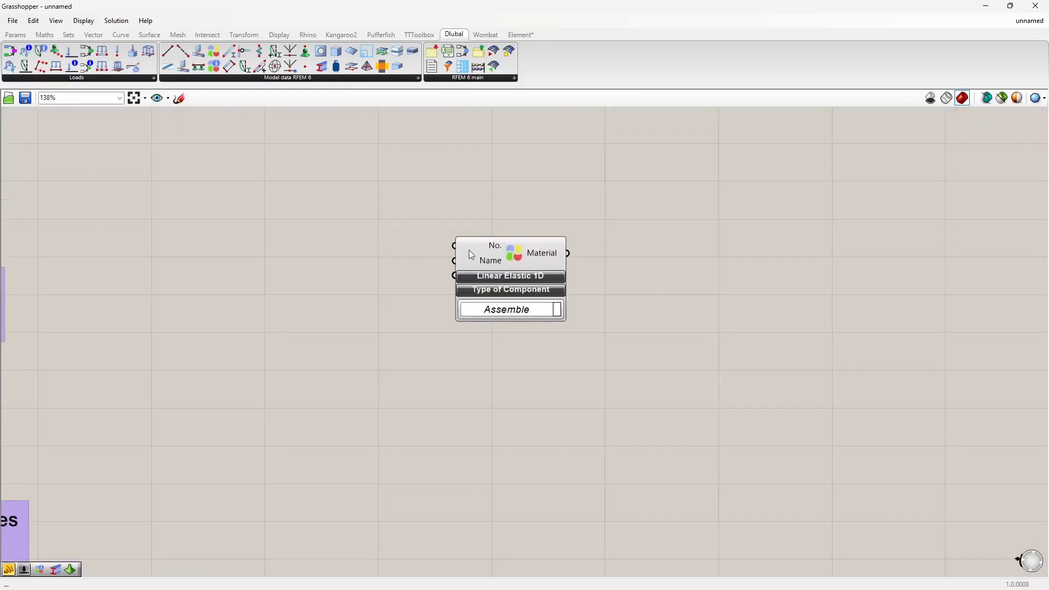
left_click(471, 254)
Add a number slider with the value 1 and connect it to the Material component's No. input.
right_click_drag(267, 216, 297, 258)
double_click(298, 254)
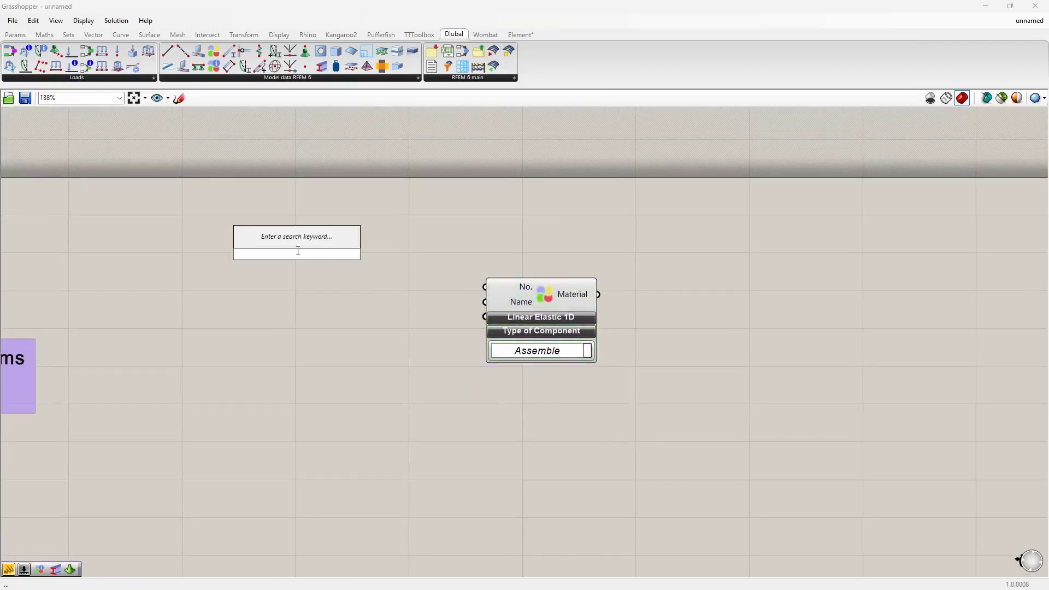
type("1")
key("Return")
left_click_drag(359, 253, 485, 286)
left_click_drag(351, 264, 402, 293)
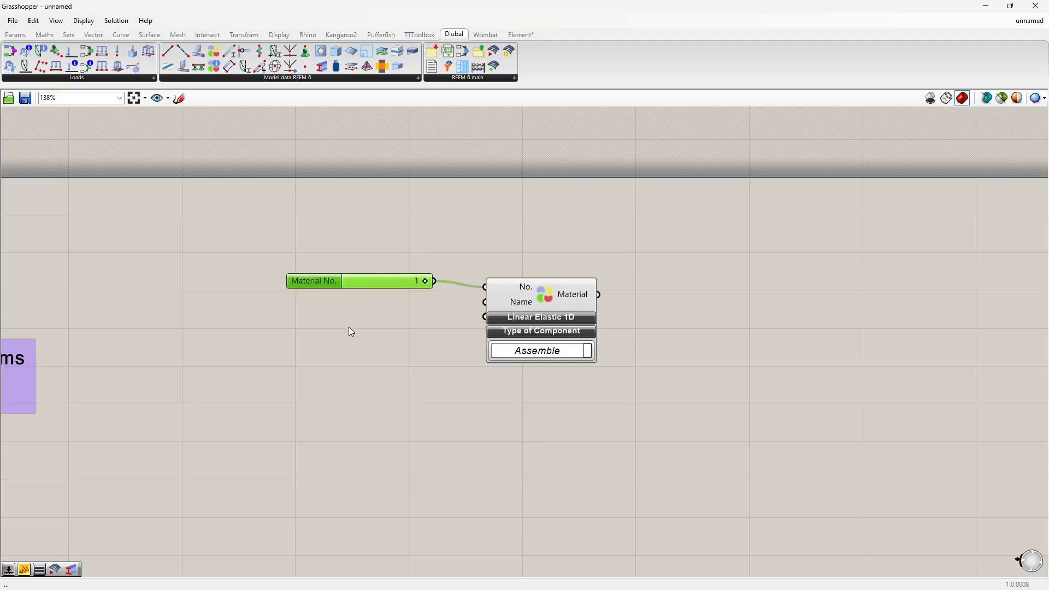
Switch to RFEM and examine the name of material 1 and the material description display setting in the program options.
key("alt+Tab")
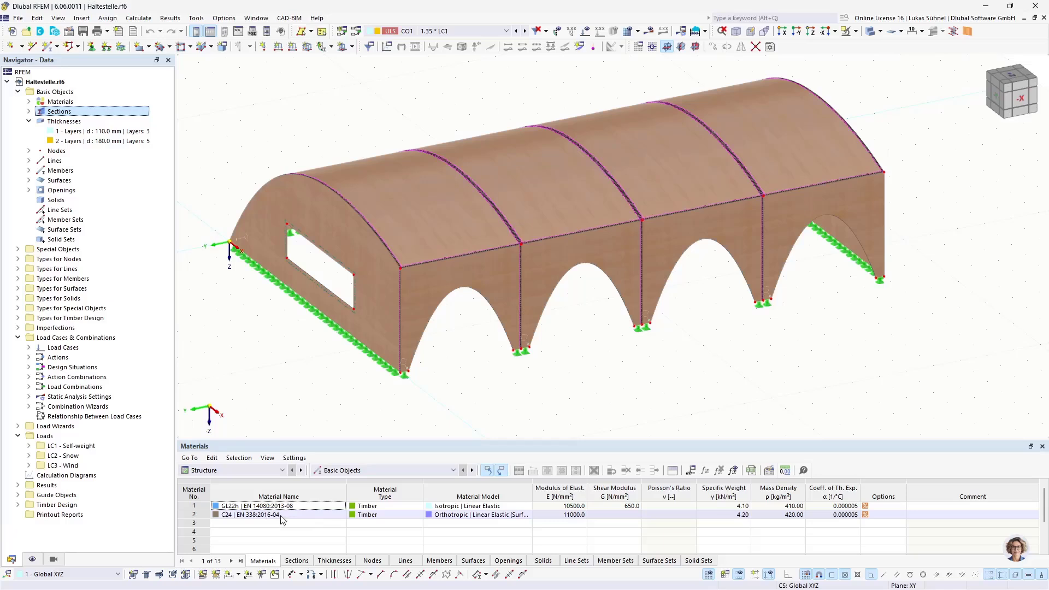
left_click(268, 506)
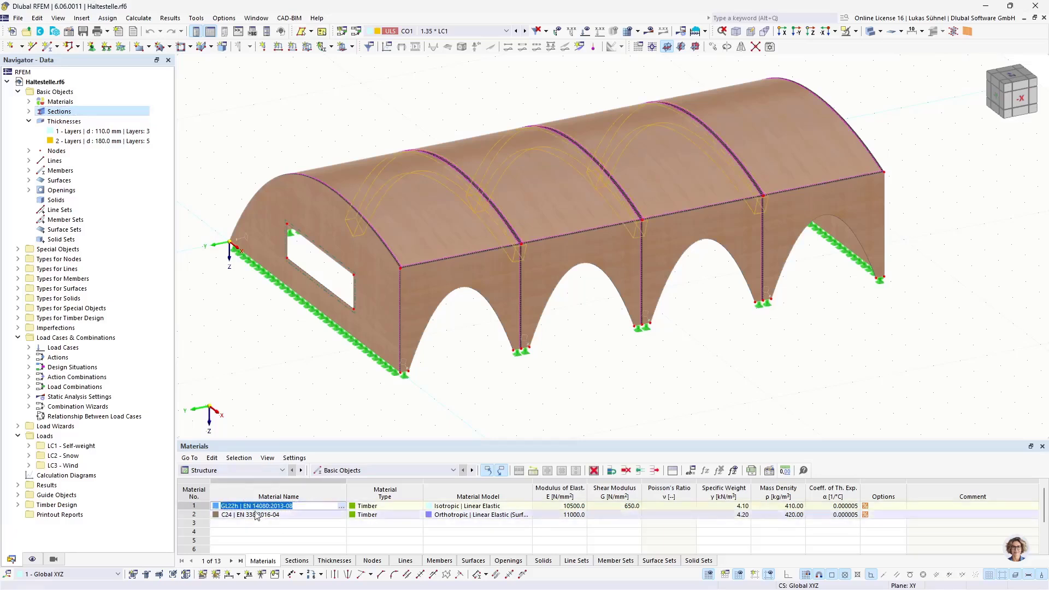
left_click(267, 504)
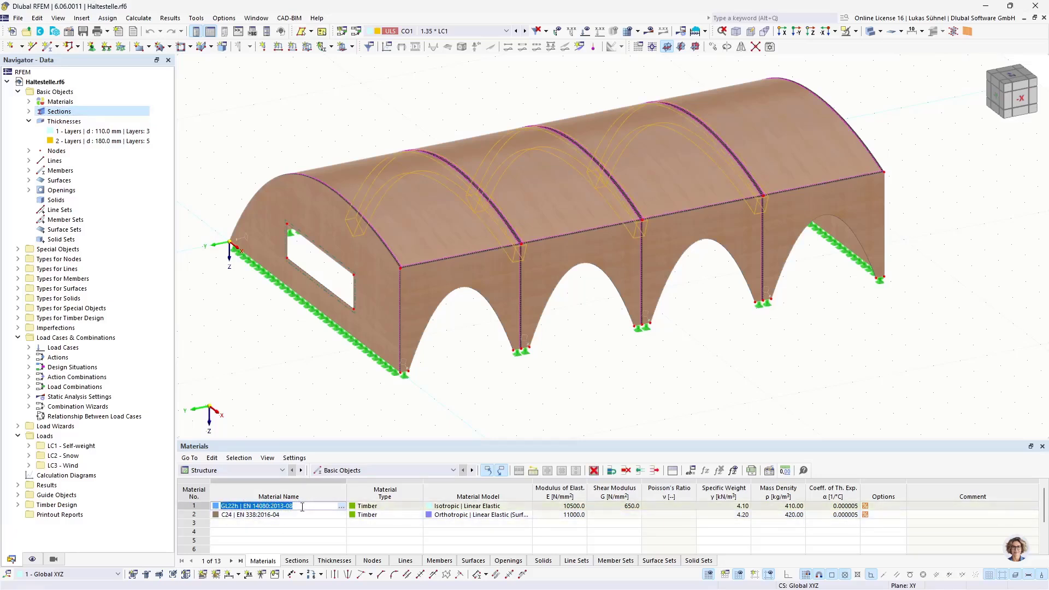
left_click(224, 18)
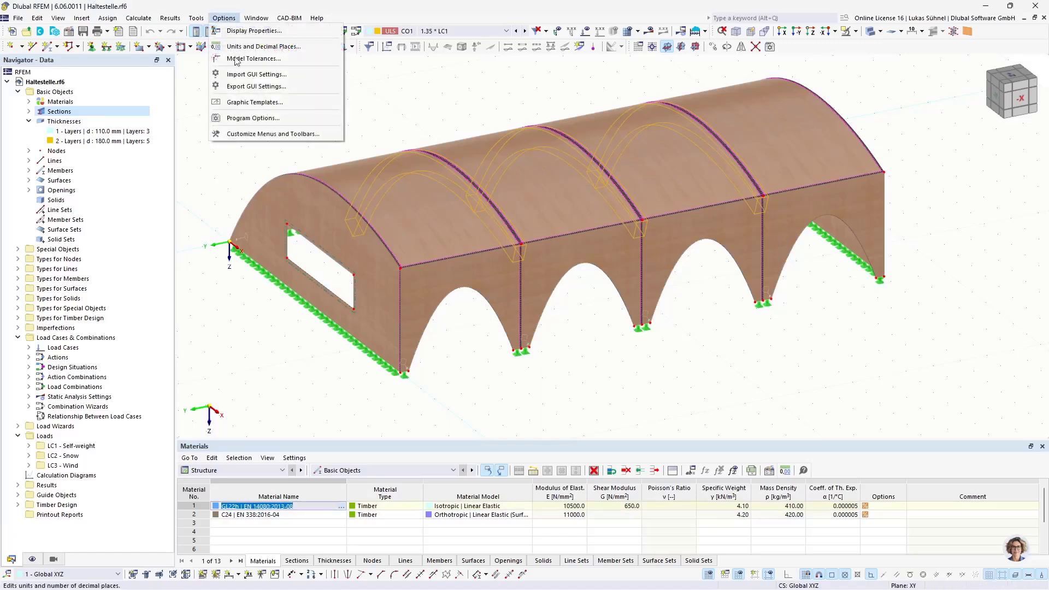
left_click(240, 118)
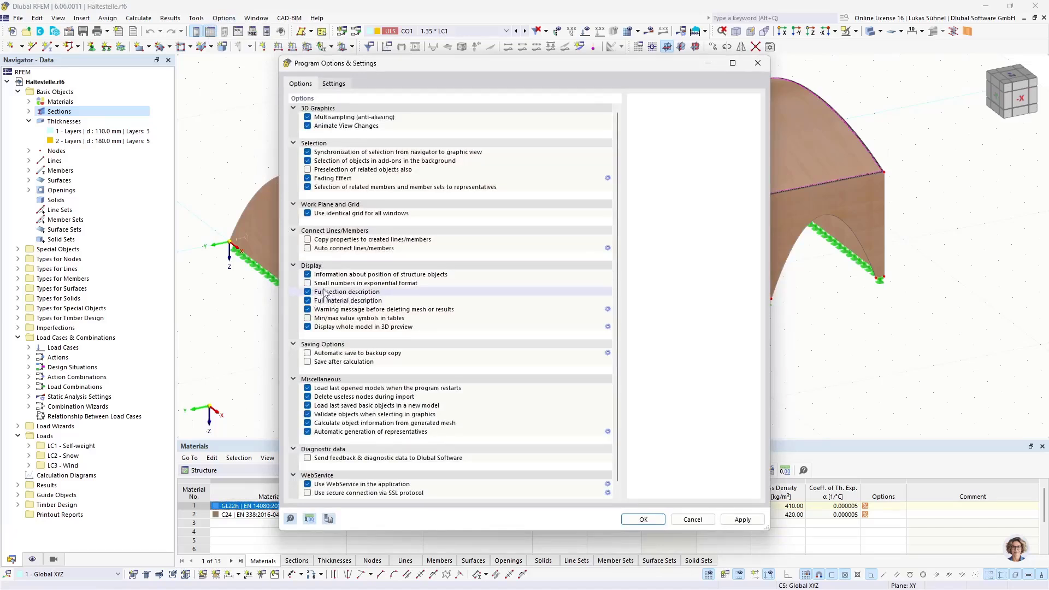
left_click(692, 521)
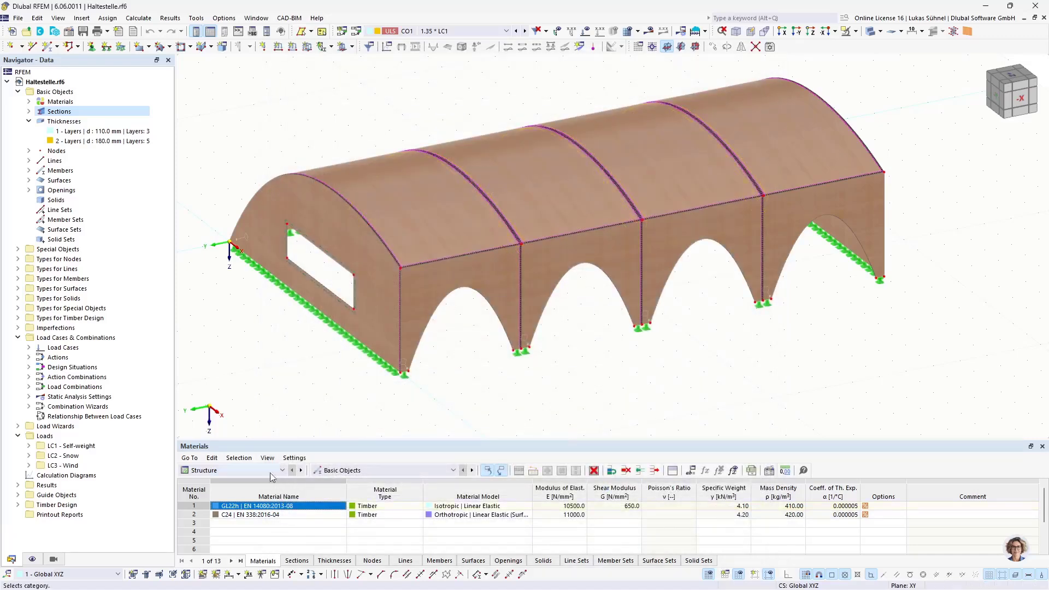
left_click(232, 504)
Switch to the Grasshopper definition BSH_Struktur_EN and copy the GL22h | EN 14080:2013-08 value list from its materials group.
key("alt+Tab")
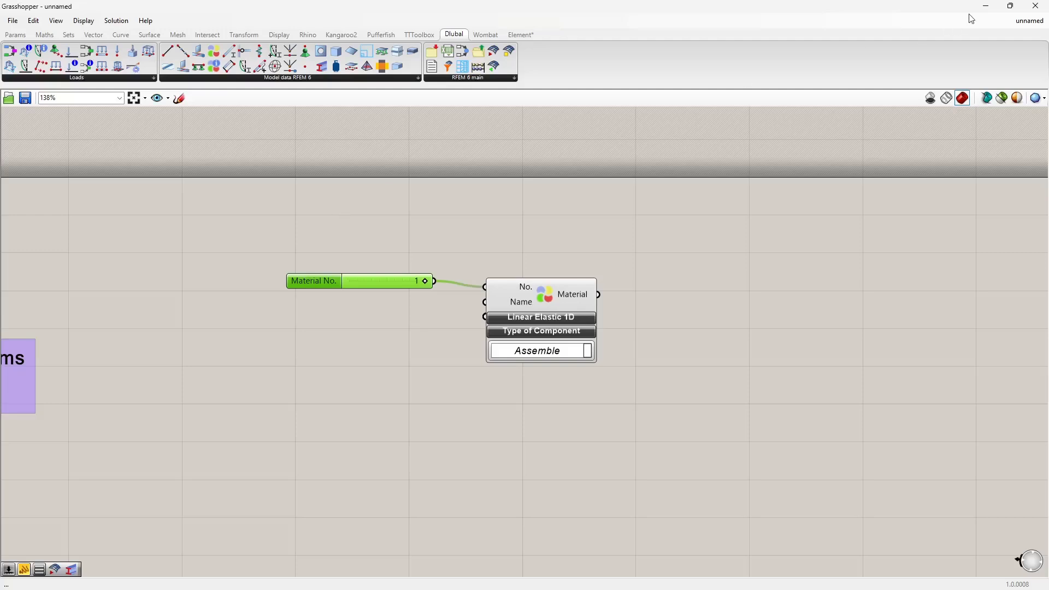
left_click(1028, 21)
left_click(969, 134)
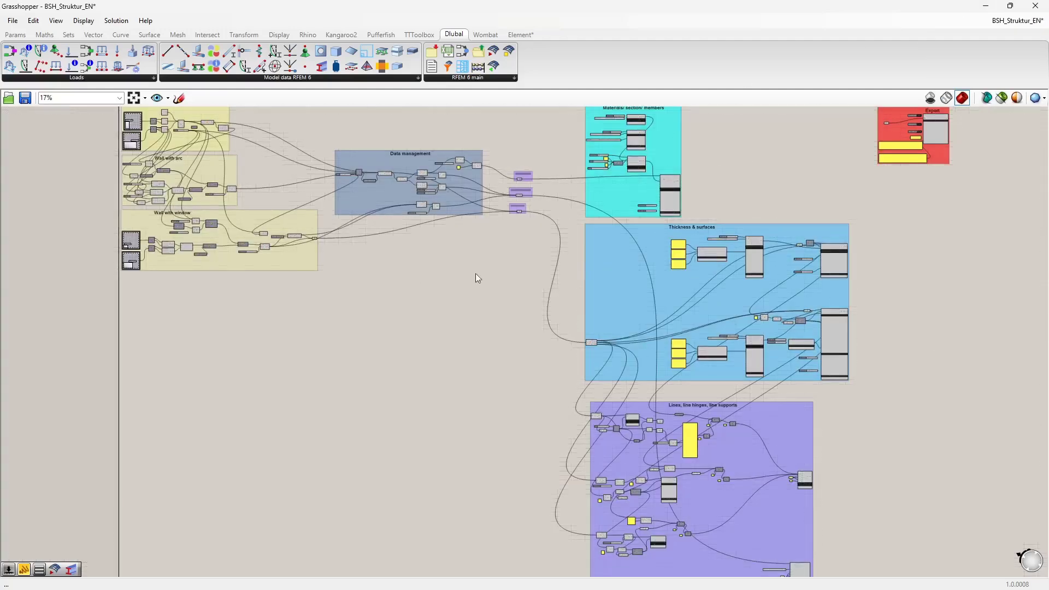
right_click_drag(536, 207, 467, 363)
scroll(536, 286, "up", 10)
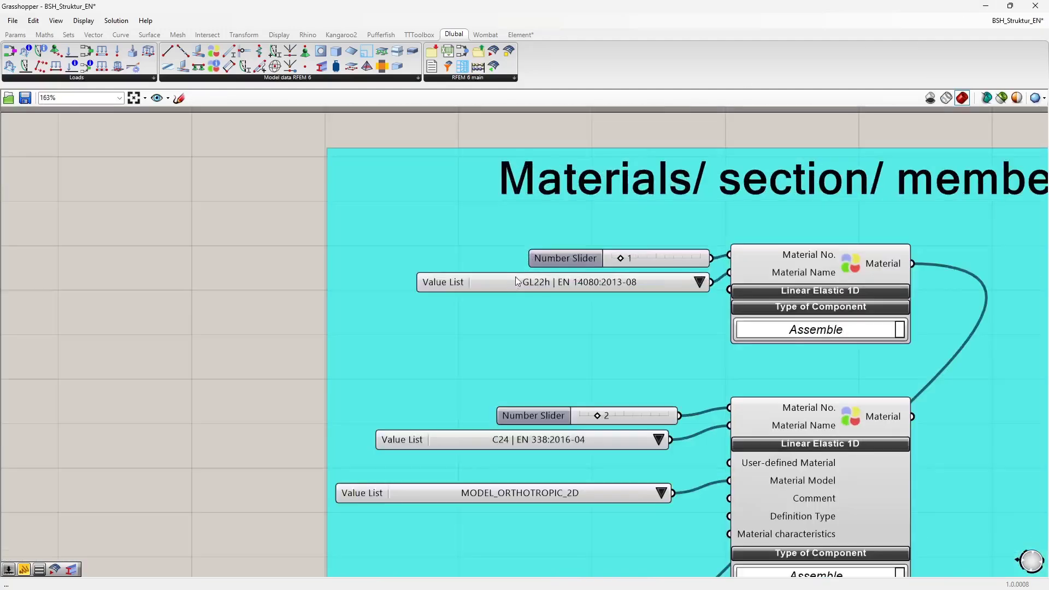
left_click(501, 288)
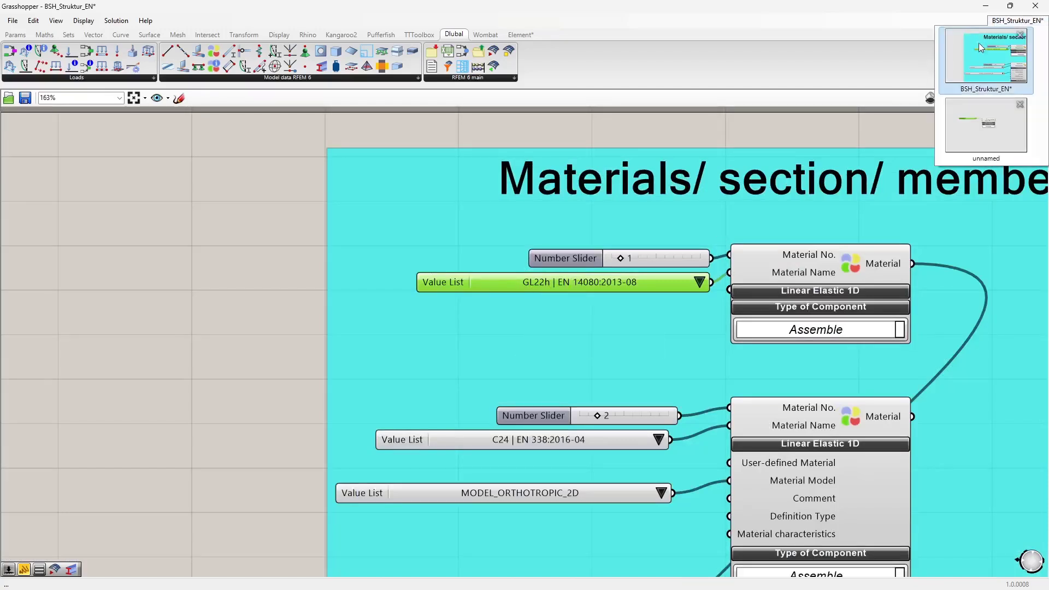
Return to the unnamed definition, paste the copied value list and place it below the slider, beside the Material component.
mouse_move(1014, 27)
left_click(977, 127)
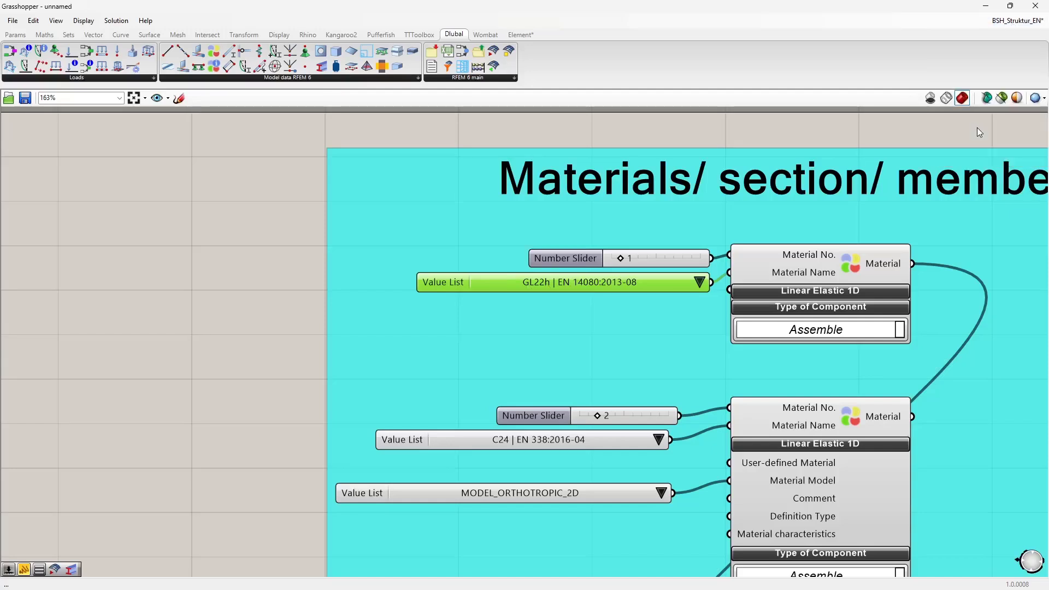
right_click_drag(385, 356, 391, 347)
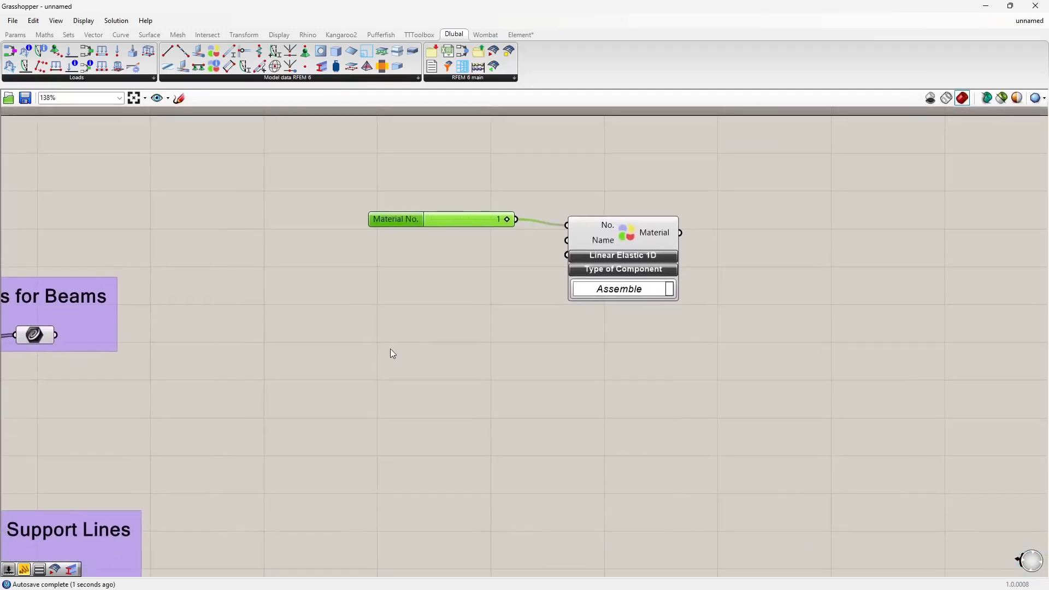
right_click(368, 309)
left_click(349, 306)
scroll(350, 314, "down", 5)
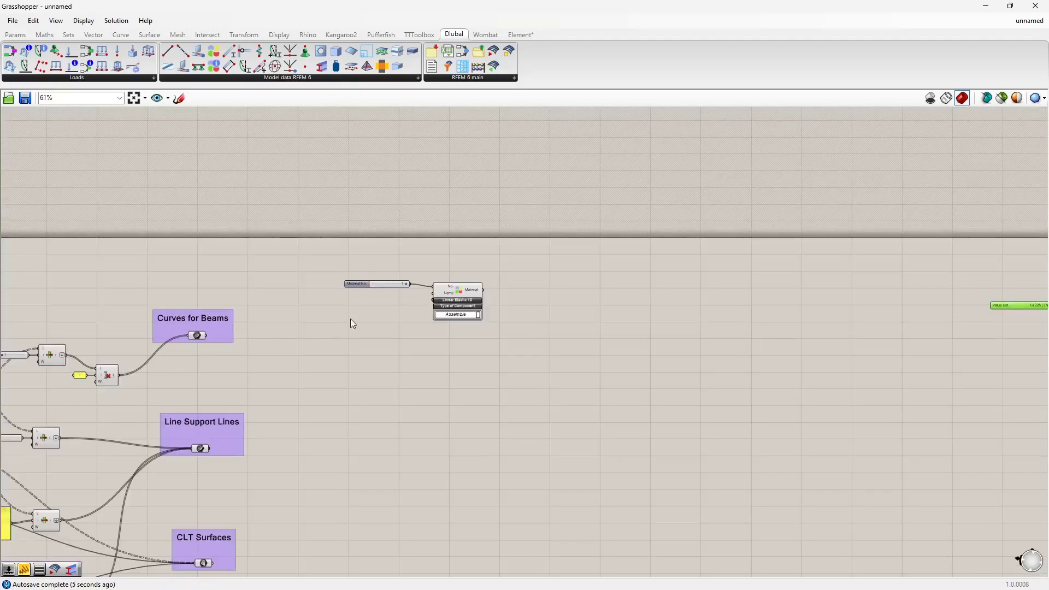
scroll(784, 314, "up", 2)
left_click_drag(782, 317, 93, 322)
scroll(211, 339, "up", 4)
right_click_drag(221, 328, 266, 270)
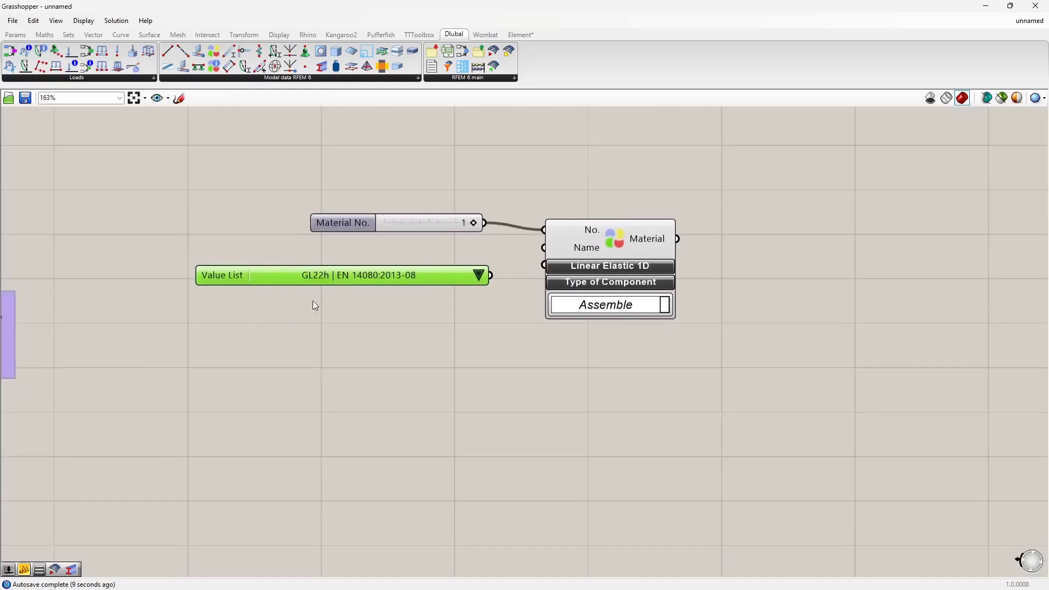
Add a temporary default value list to view its constants, and remove it.
left_click(305, 349)
type("va")
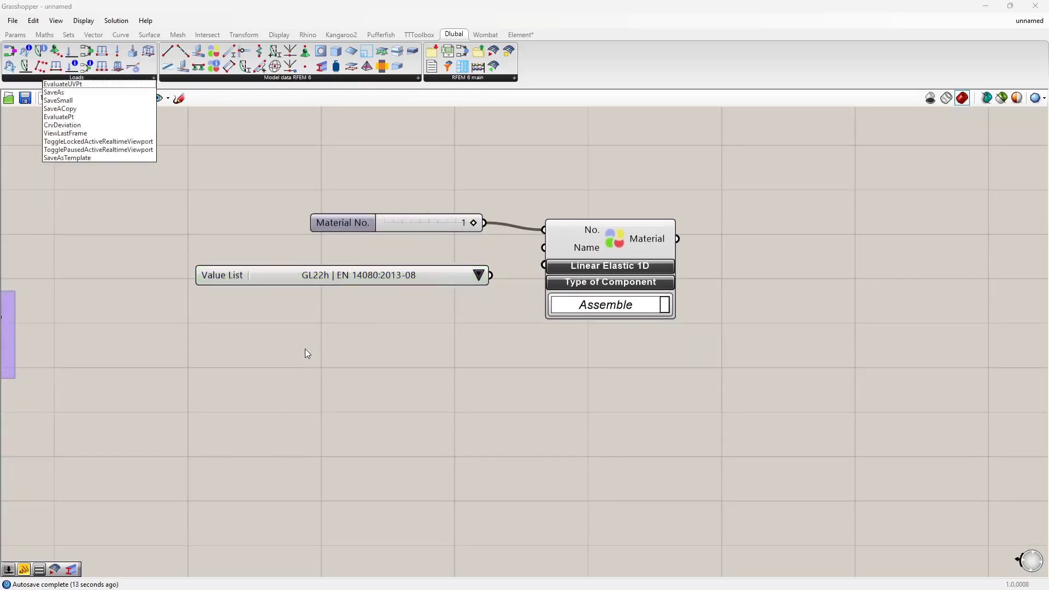
left_click(305, 353)
double_click(301, 353)
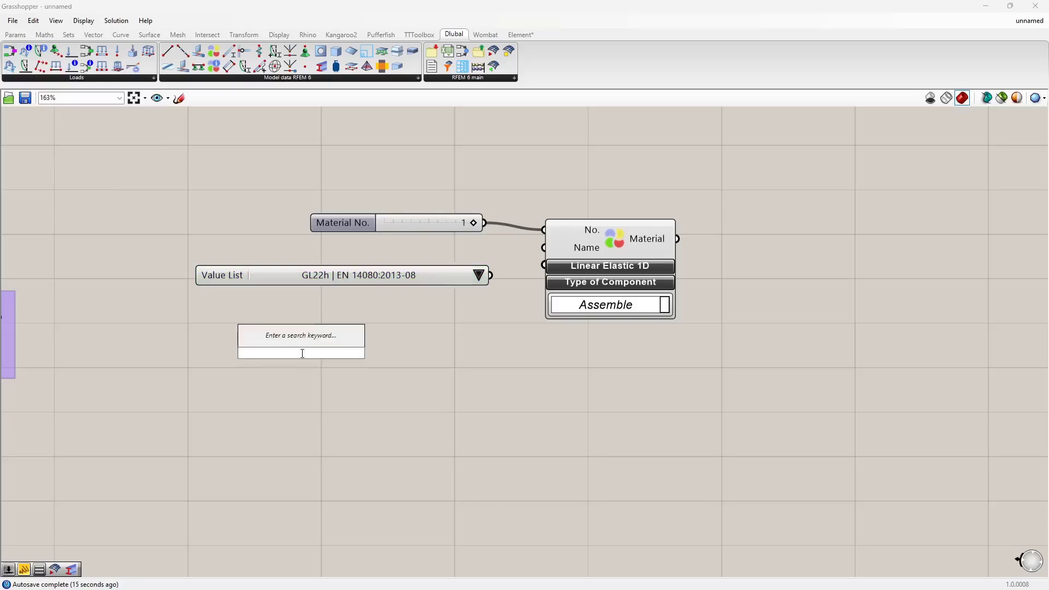
type("val")
key("Return")
right_click(300, 355)
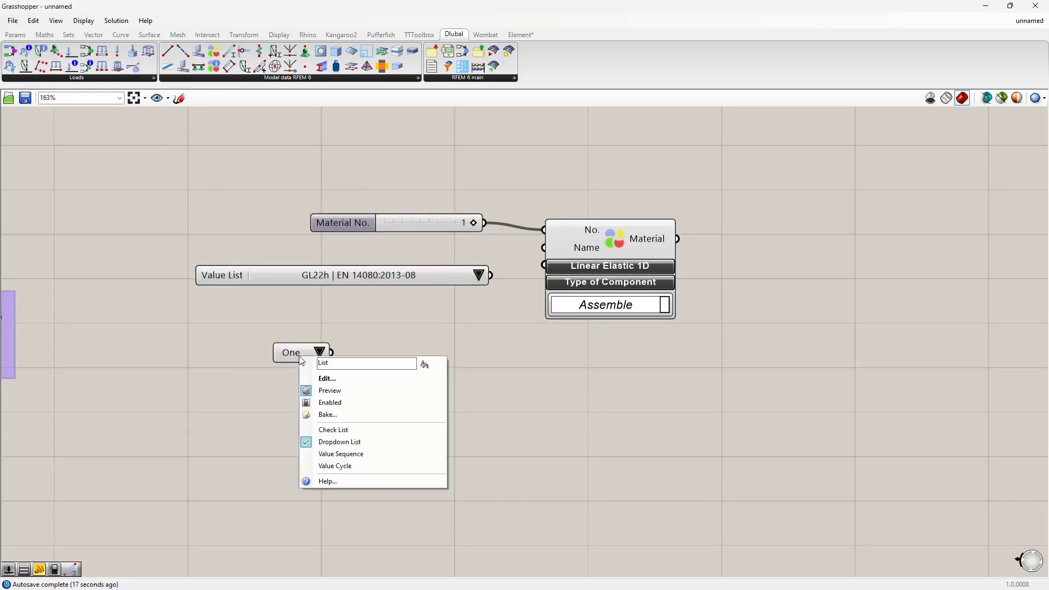
left_click(327, 378)
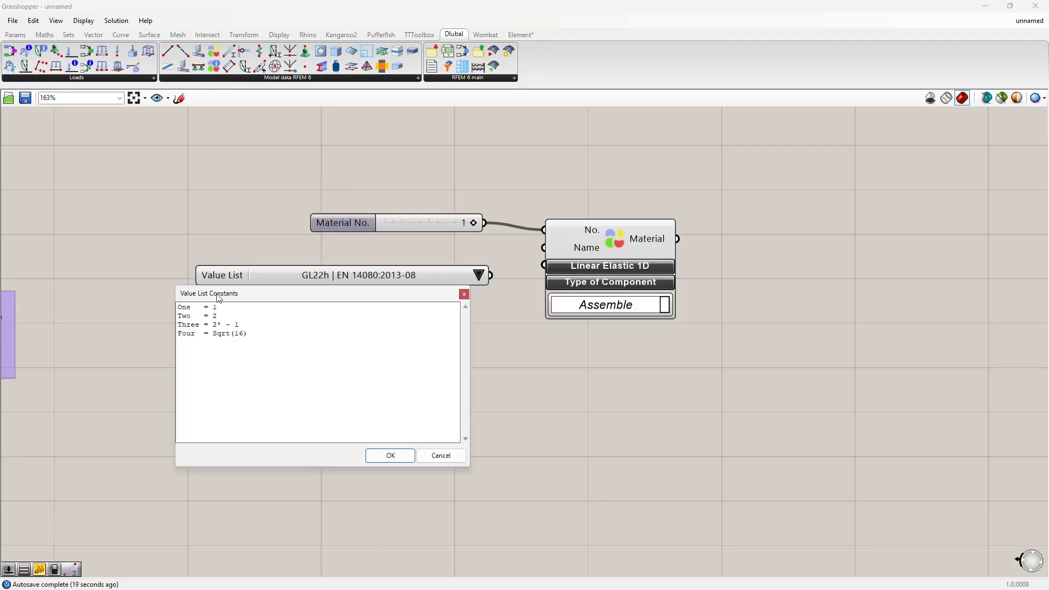
left_click(442, 456)
left_click(289, 348)
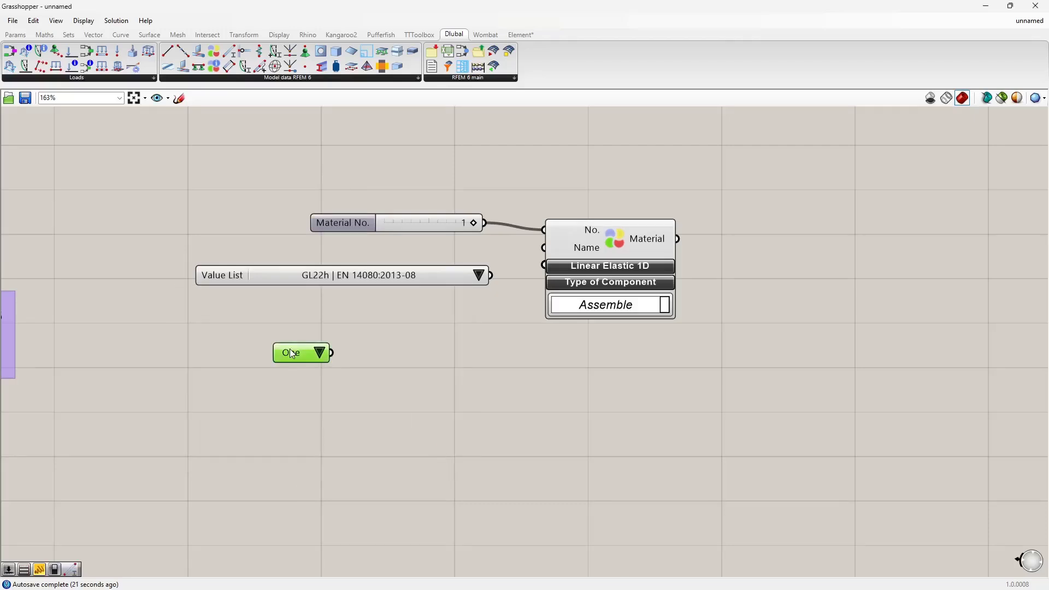
key("Delete")
Examine the material names and quoted values defined in the pasted value list's constants, leaving them unedited.
right_click(322, 291)
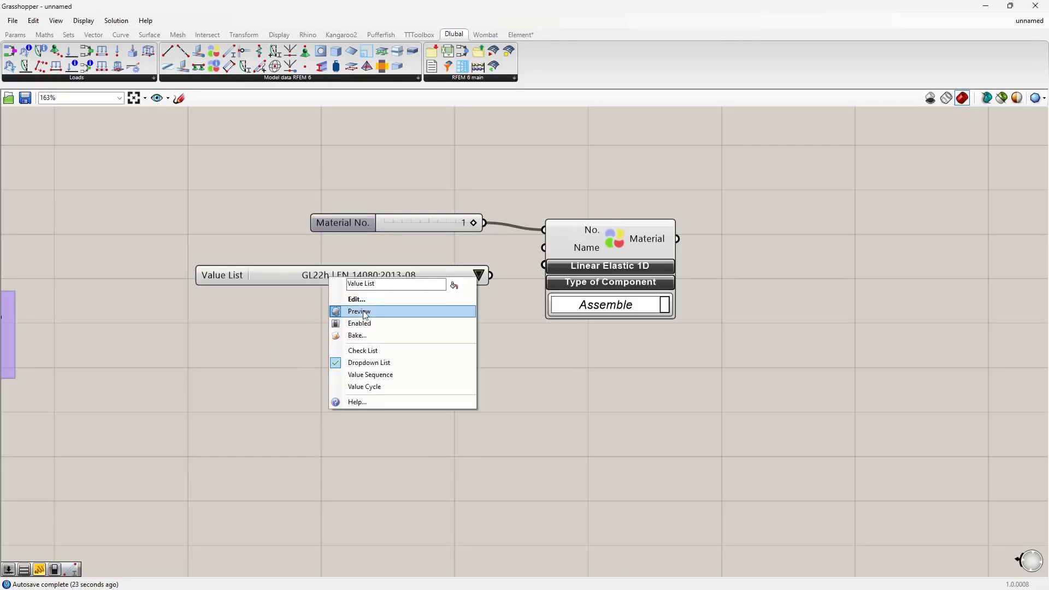
left_click(342, 311)
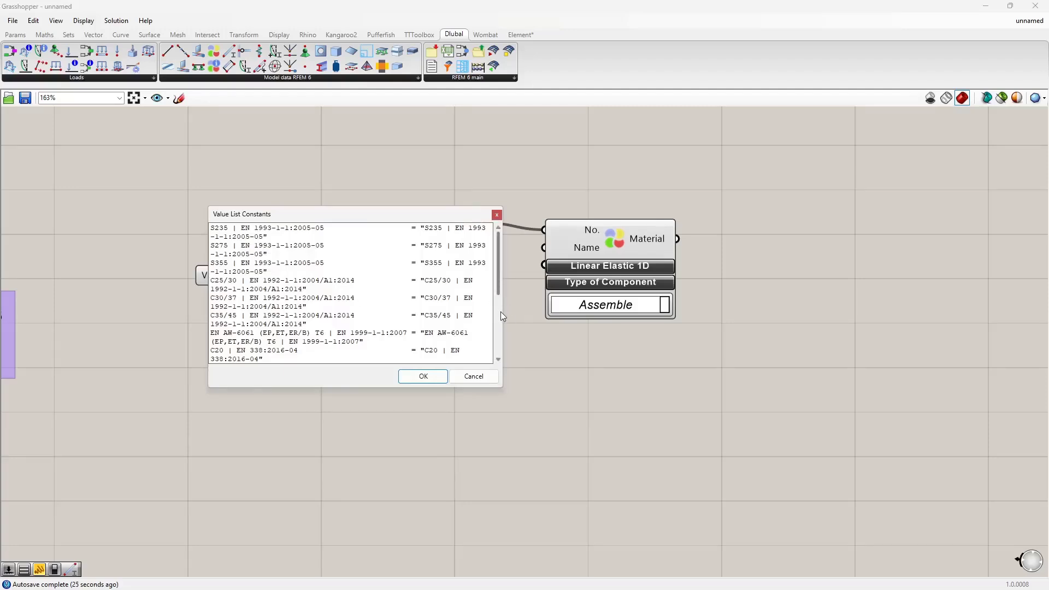
left_click_drag(503, 314, 719, 317)
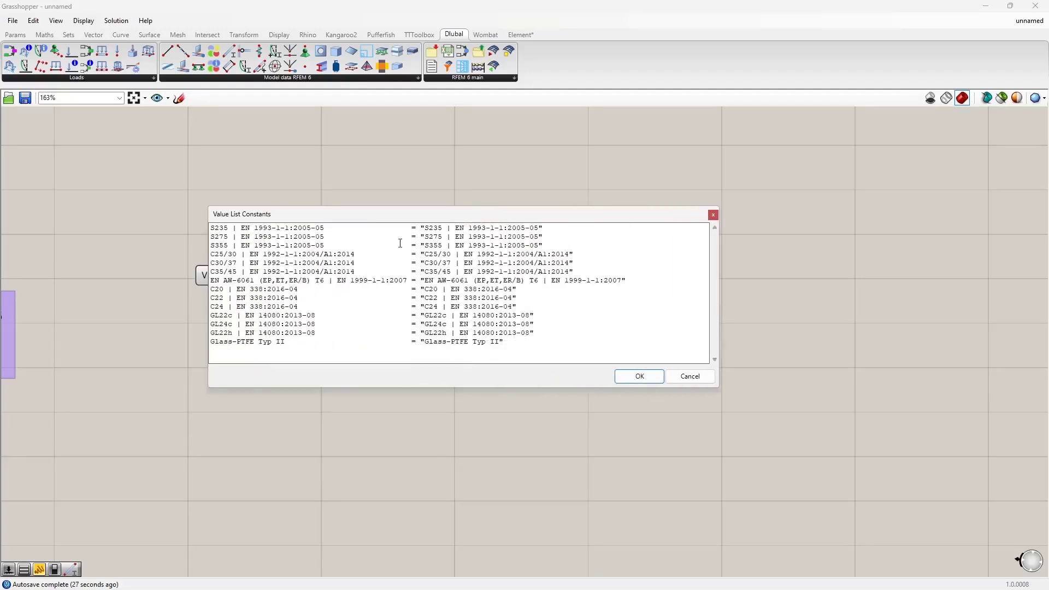
left_click_drag(343, 227, 465, 239)
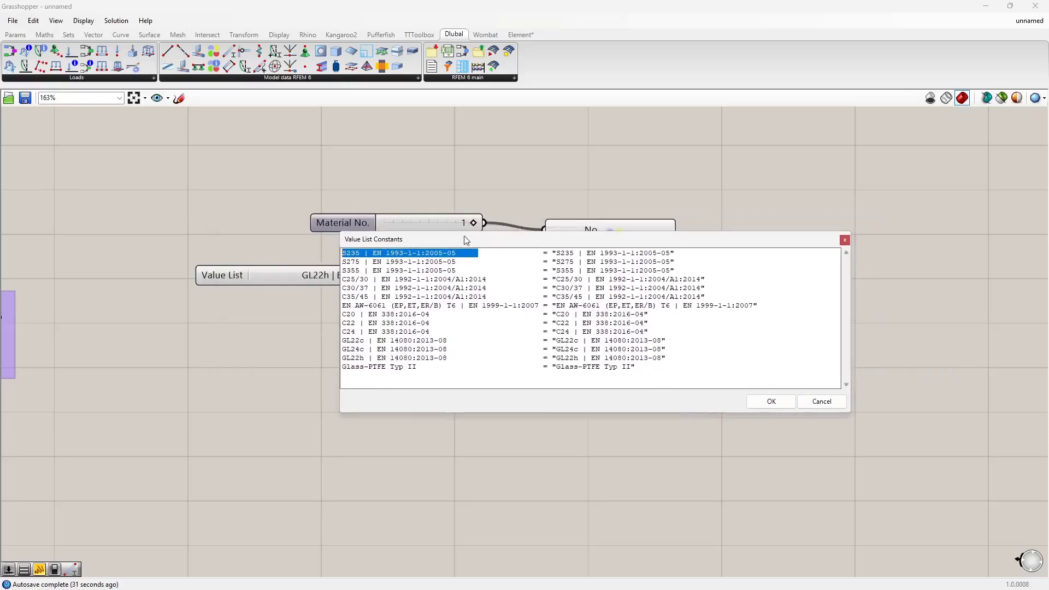
left_click_drag(557, 252, 683, 253)
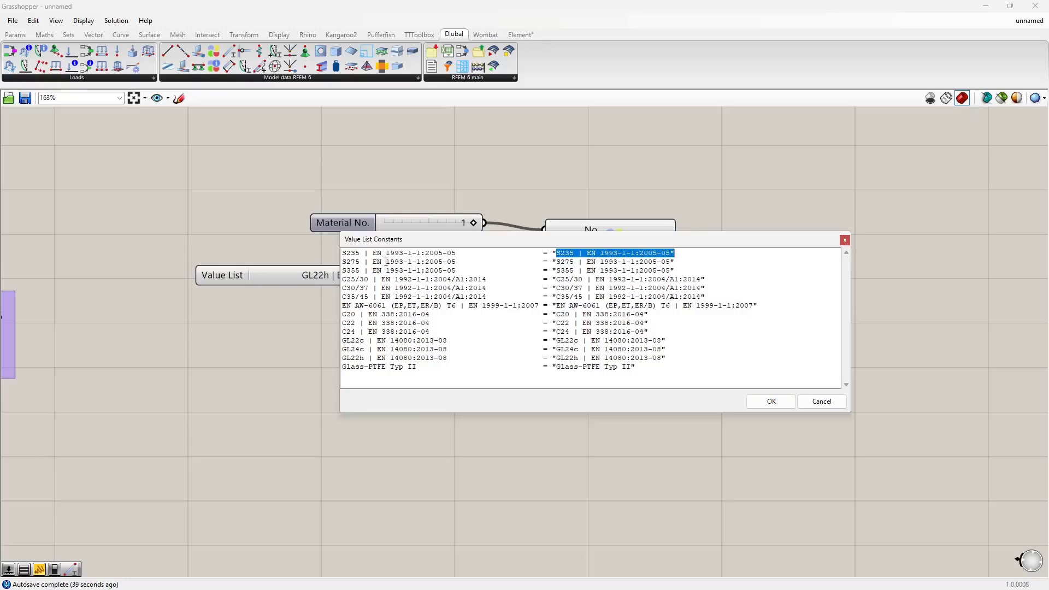
left_click(820, 403)
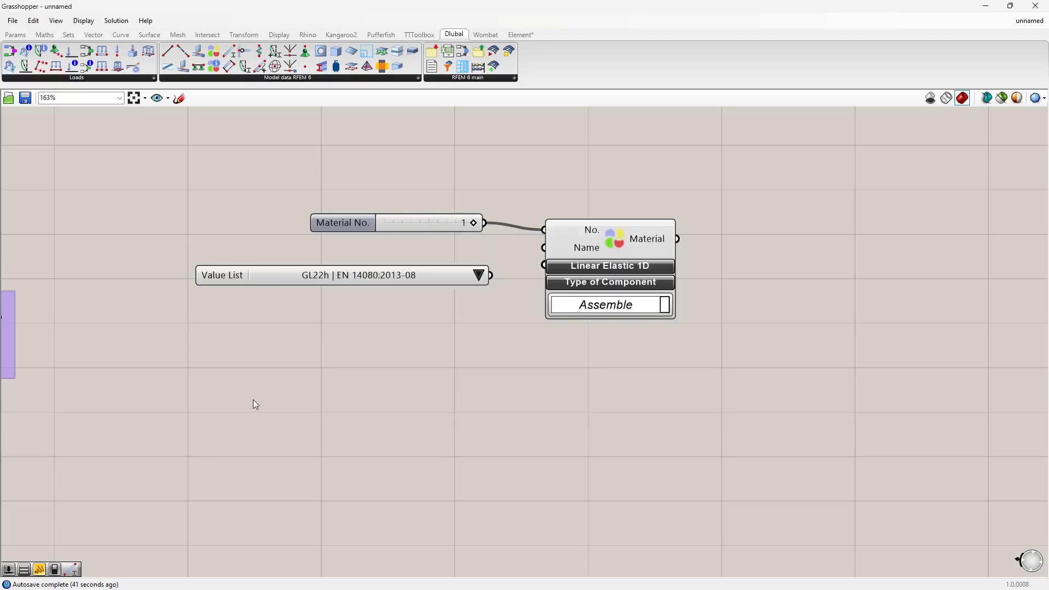
Connect the GL22h value list to the Material component's Name input and position it close under the number slider.
left_click(479, 275)
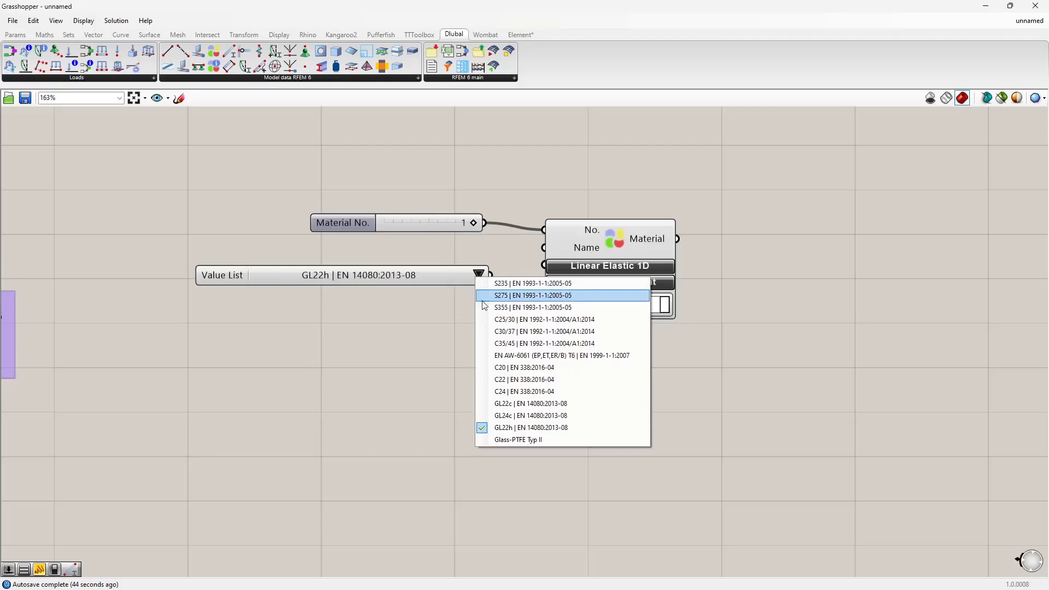
left_click(500, 276)
left_click_drag(491, 275, 538, 256)
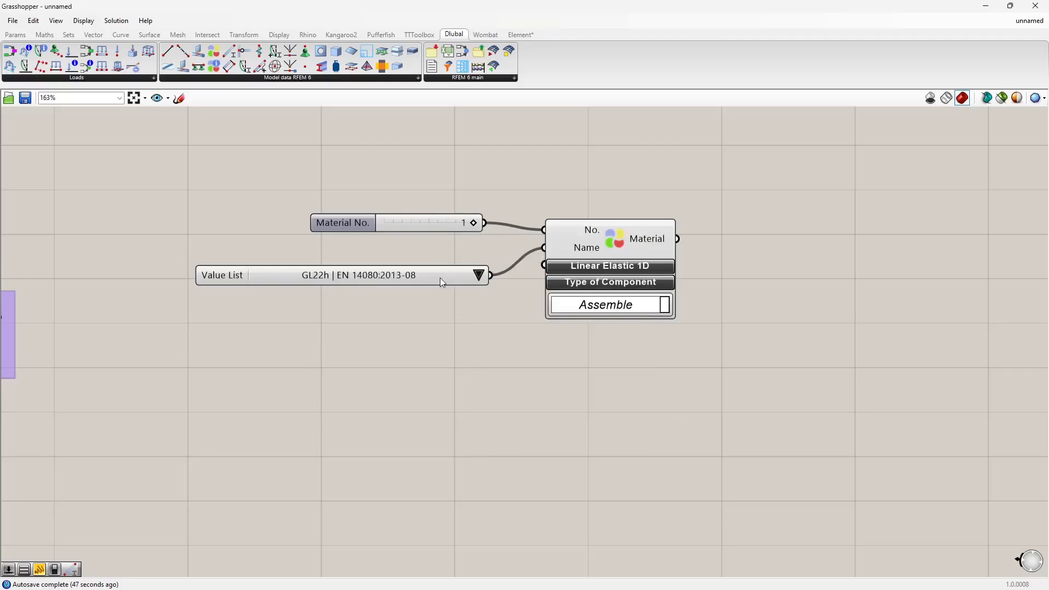
left_click_drag(440, 277, 448, 255)
Duplicate the Material component with its slider and value list, and place the copy directly below the original.
scroll(425, 314, "down", 2)
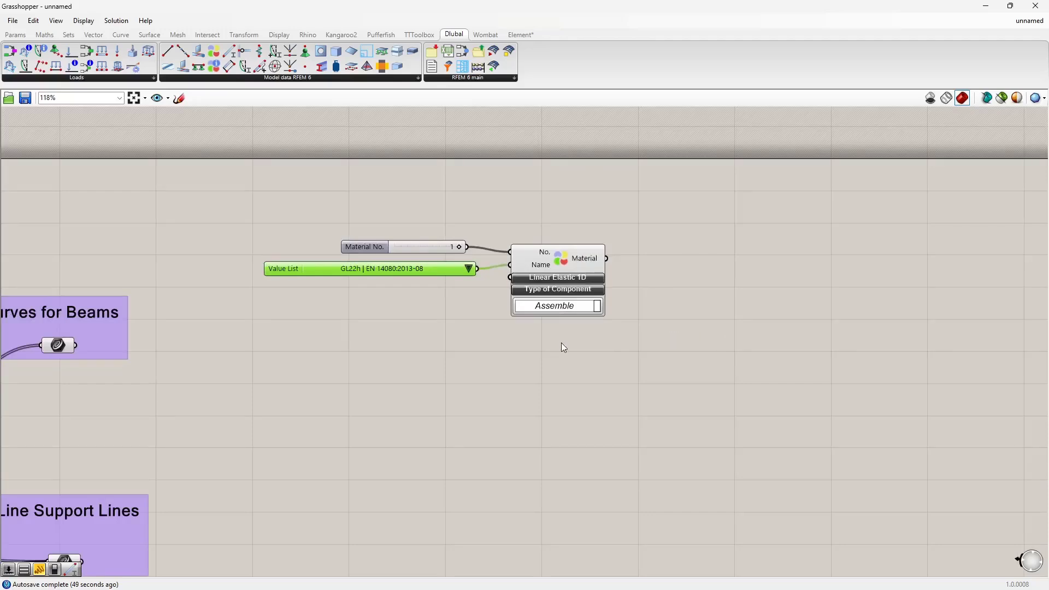
left_click_drag(588, 372, 389, 227)
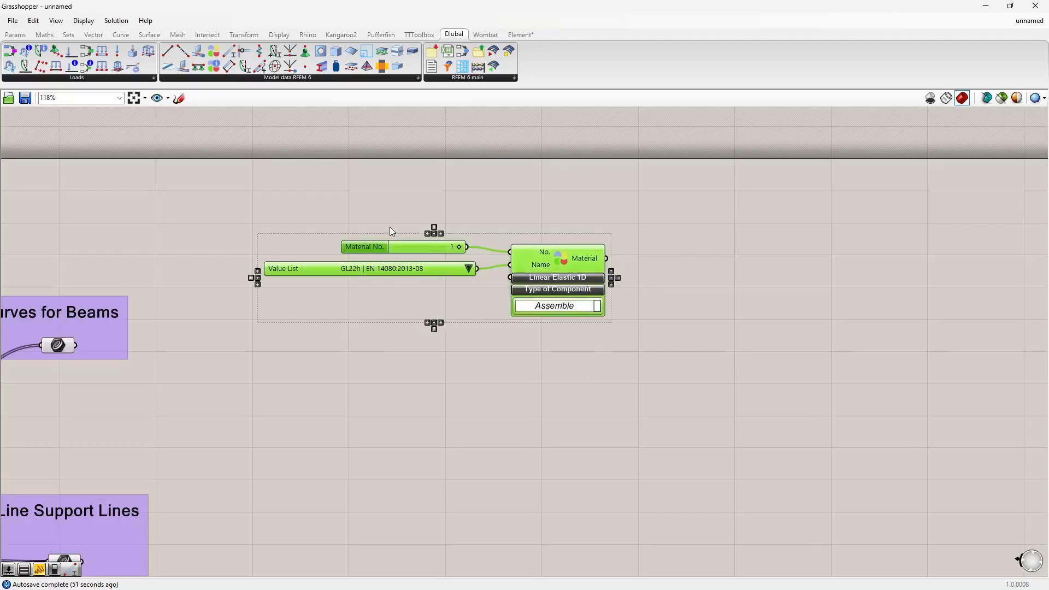
key("ctrl+c")
key("ctrl+v")
left_click_drag(569, 266, 559, 354)
Delete the duplicated number slider from the lower Material component.
left_click(450, 313)
left_click(398, 343)
key("Delete")
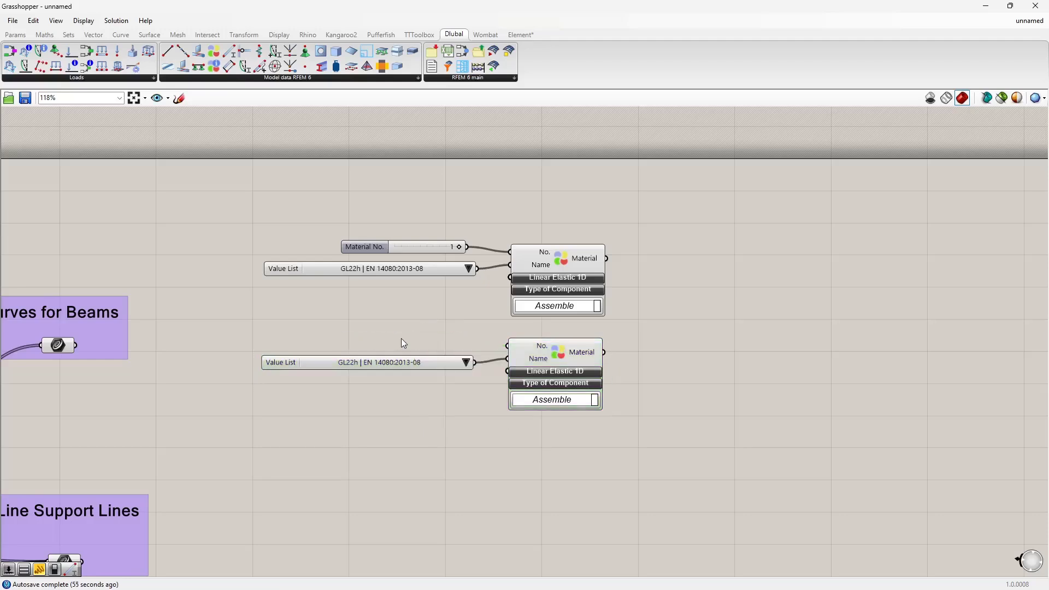
Add a number slider with the value 2 and connect it to the lower Material component's No. input.
double_click(401, 339)
type("2")
key("Return")
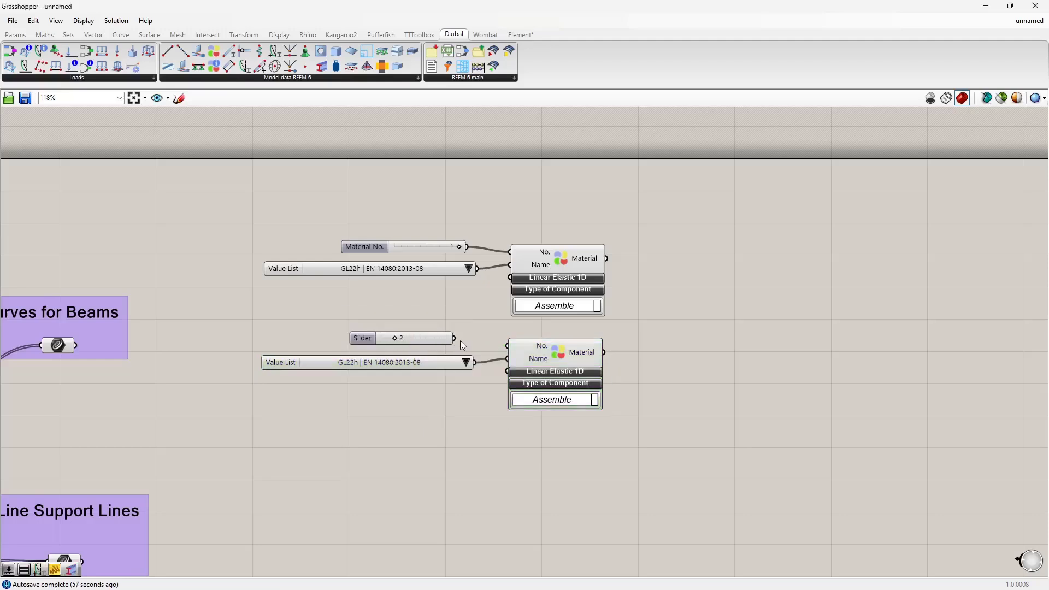
left_click_drag(455, 339, 507, 346)
Set the lower Material component's name value list to C24 | EN 338:2016-04.
right_click_drag(440, 379, 461, 328)
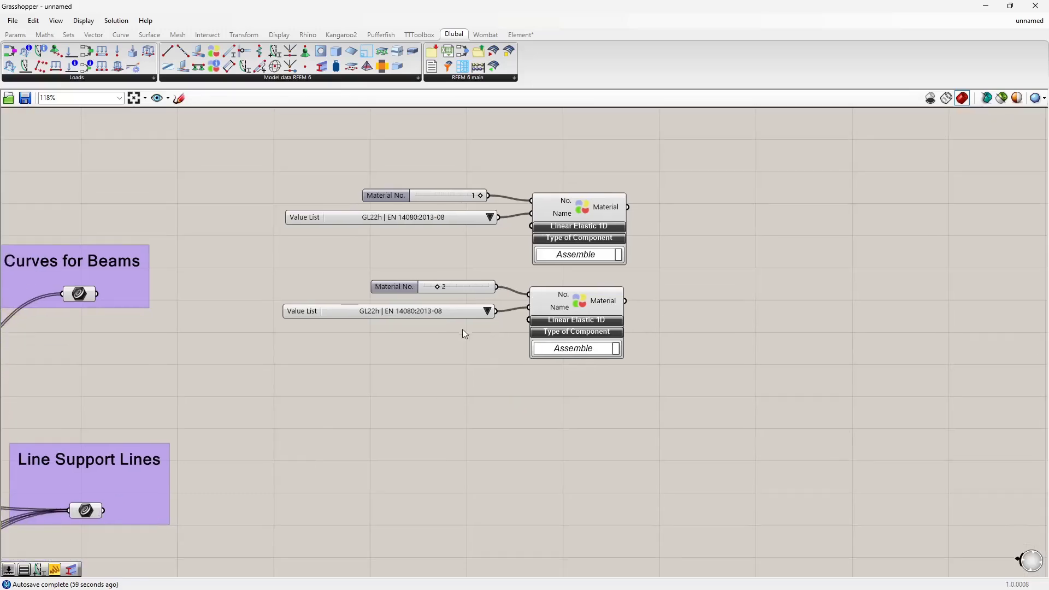
left_click(485, 311)
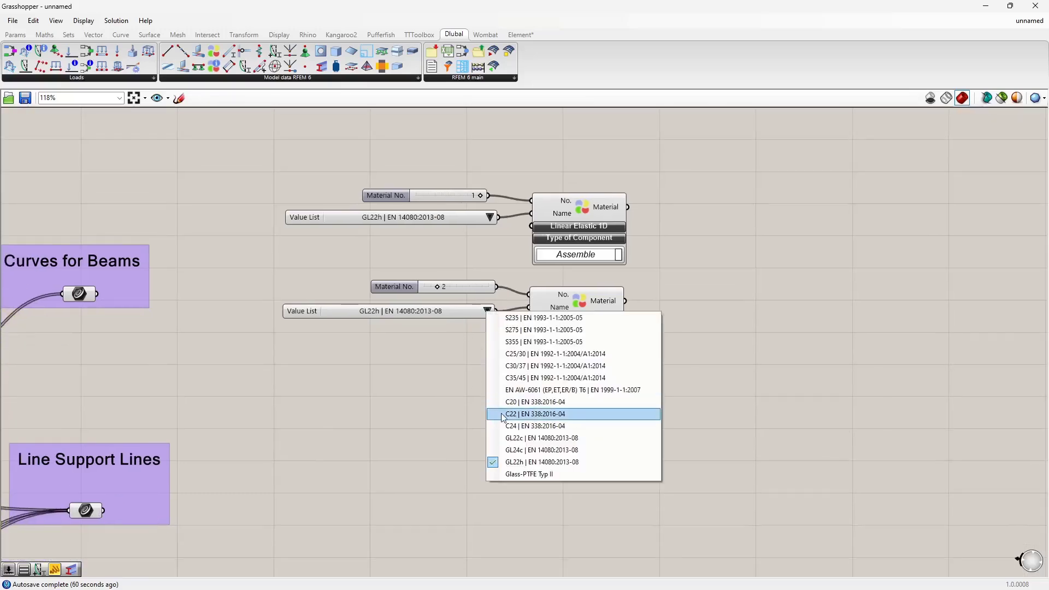
left_click(511, 426)
right_click_drag(431, 364, 437, 348)
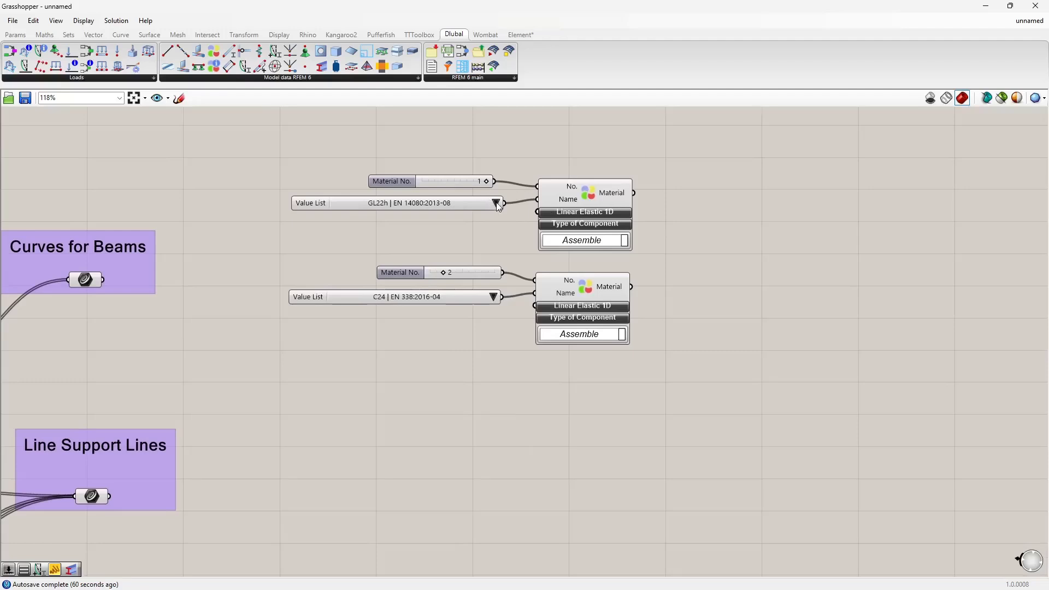
Expand the lower Material component's Linear Elastic 1D inputs and connect a new value list to Mat Model.
scroll(433, 341, "up", 2)
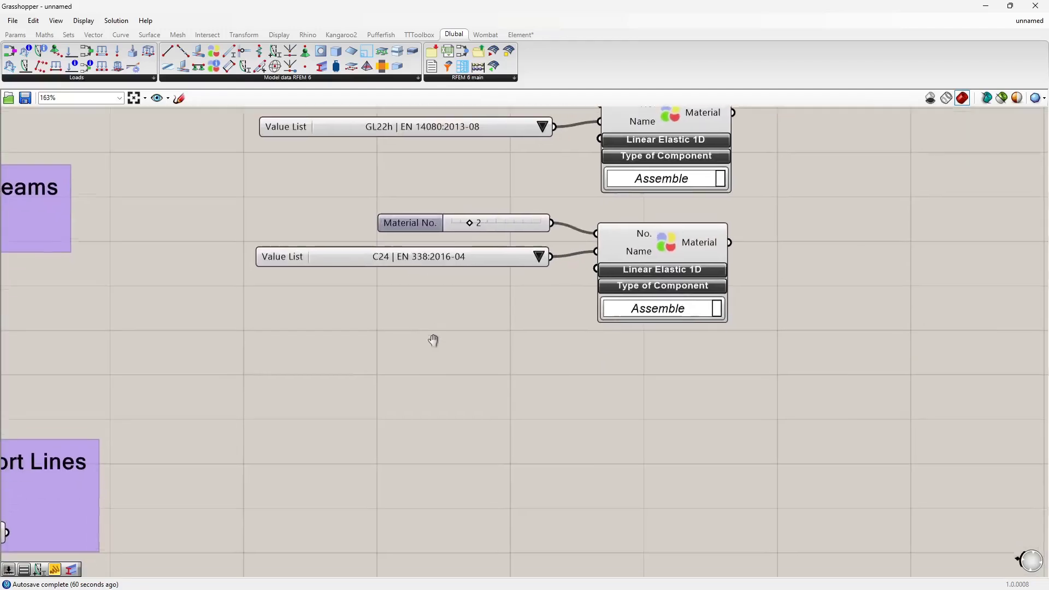
right_click_drag(456, 319, 400, 347)
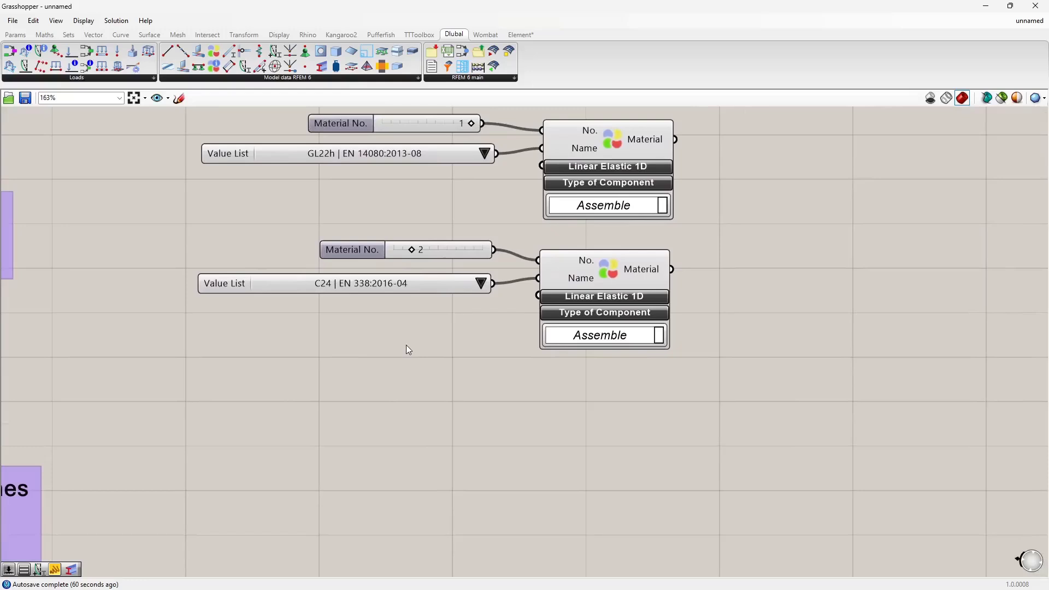
left_click(580, 300)
right_click_drag(400, 378, 477, 344)
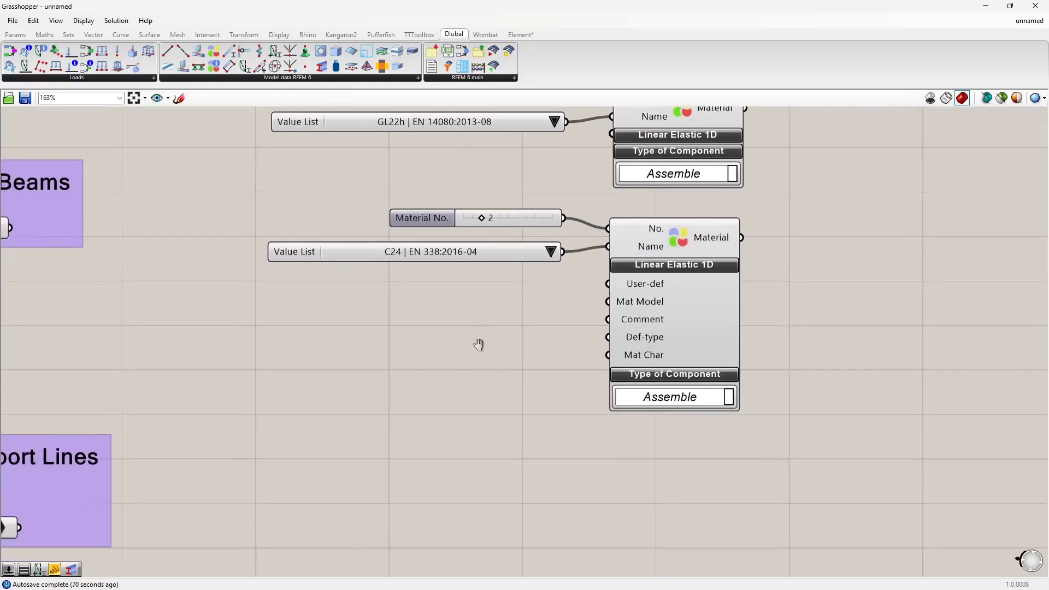
double_click(424, 323)
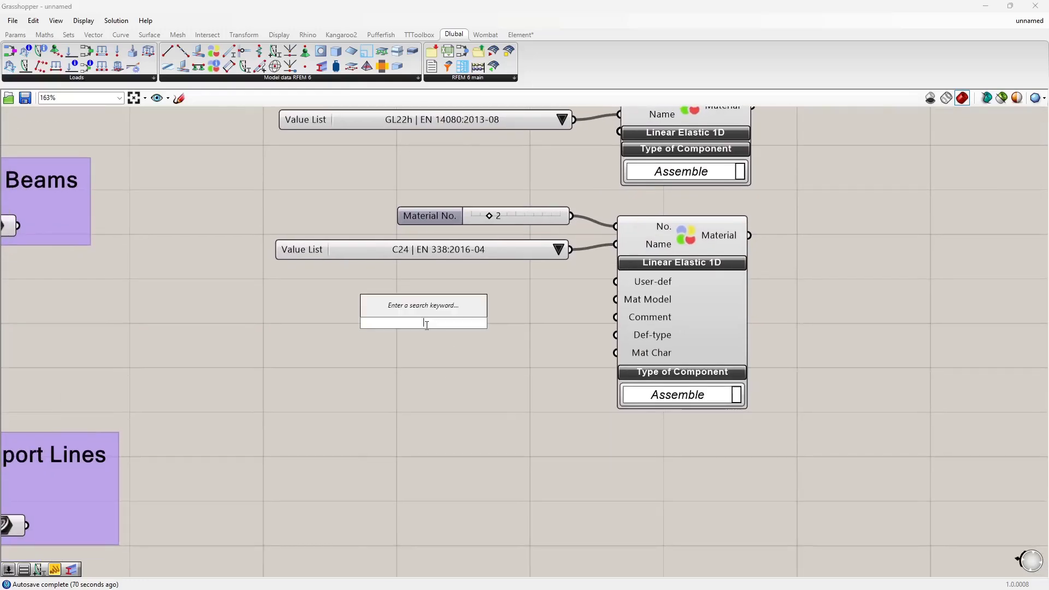
type("val")
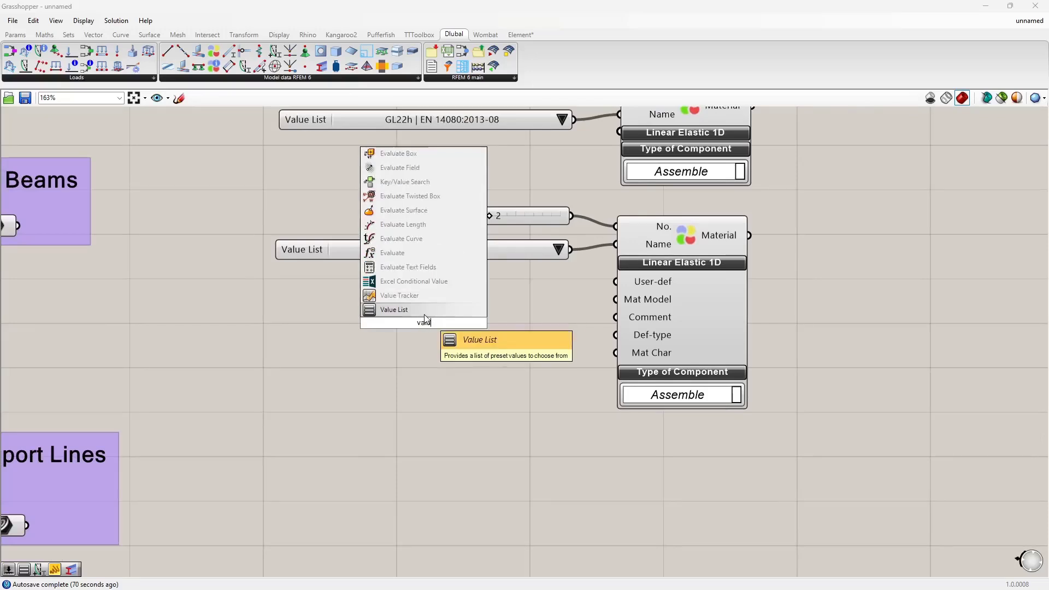
type("u")
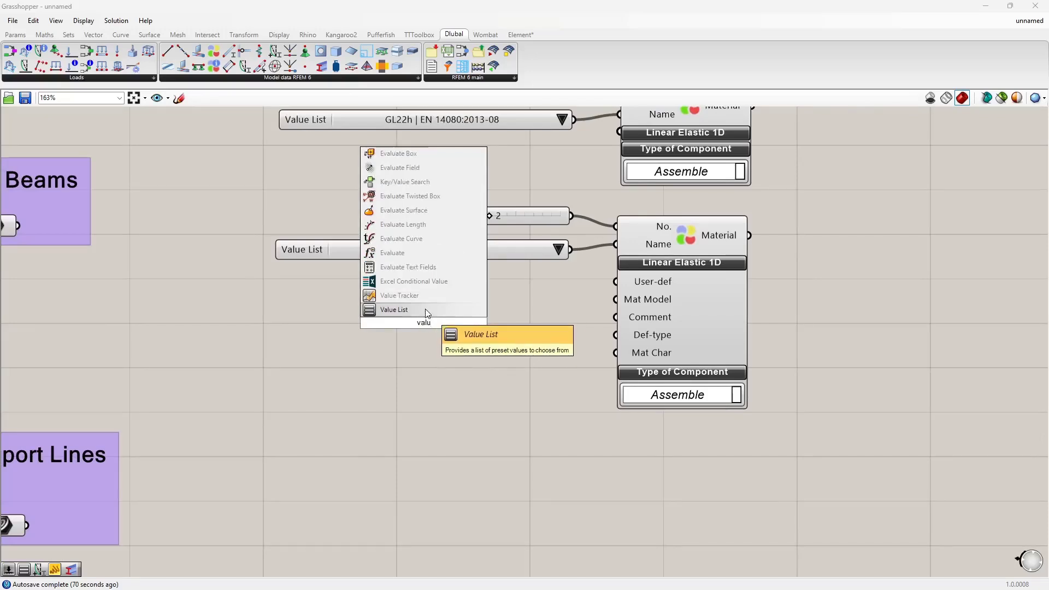
left_click(426, 310)
left_click_drag(417, 325, 456, 291)
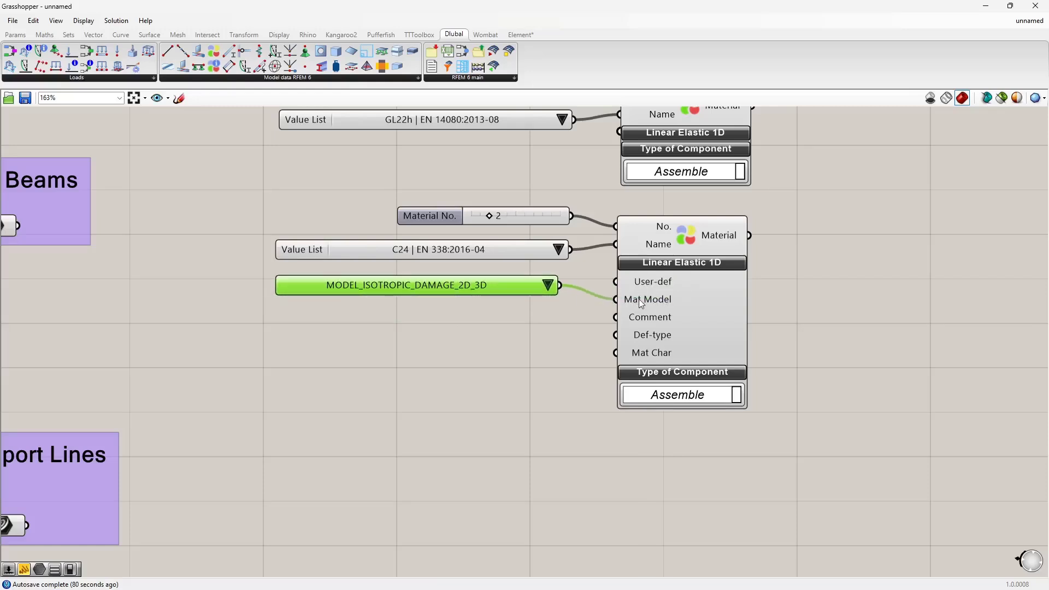
Set the material model value list to MODEL_ORTHOTROPIC_2D and place it level with the Mat Model input.
mouse_move(640, 298)
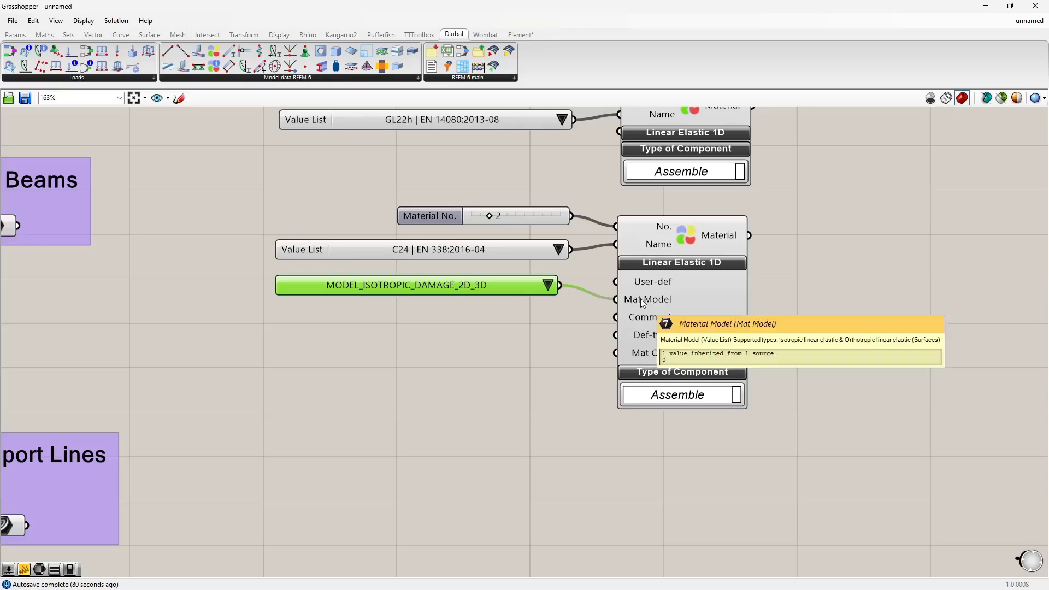
left_click(548, 285)
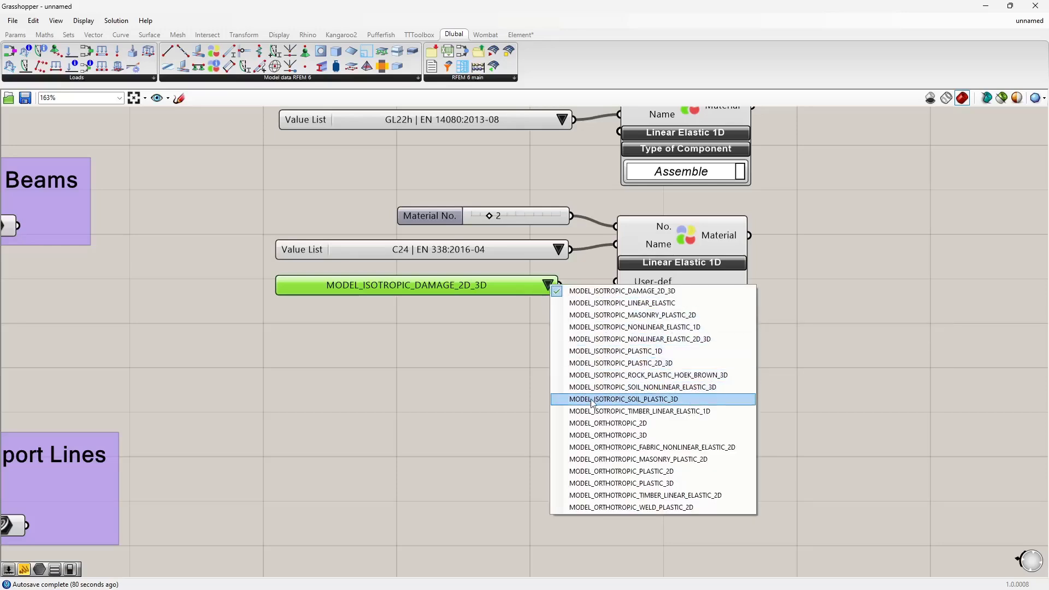
left_click(590, 425)
left_click_drag(484, 283, 494, 298)
Place a Dlubal Section component on the canvas below the two Material components.
scroll(474, 340, "down", 2)
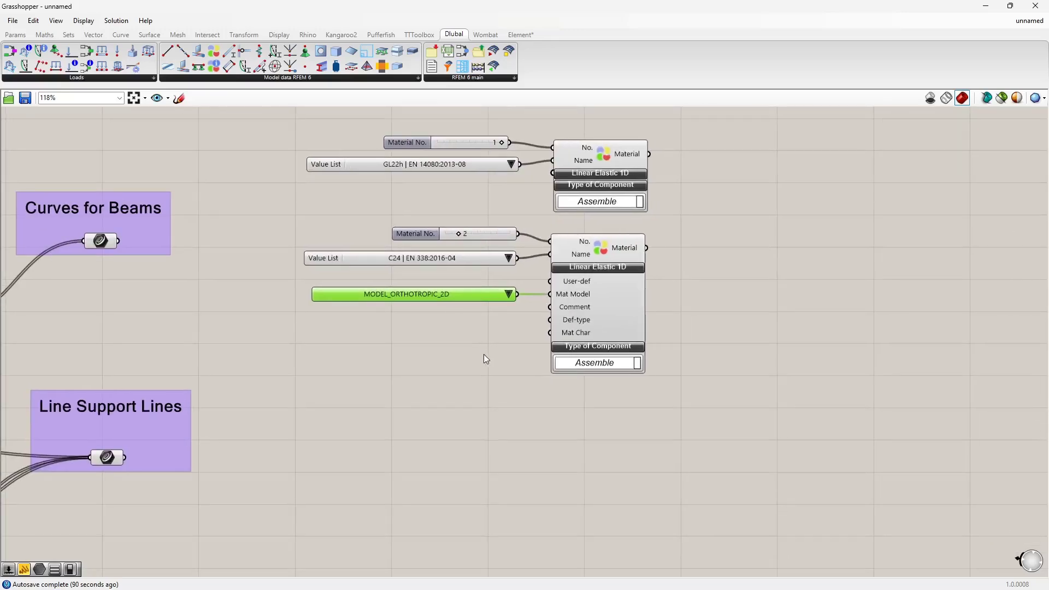
right_click_drag(491, 403, 406, 363)
scroll(437, 390, "down", 1)
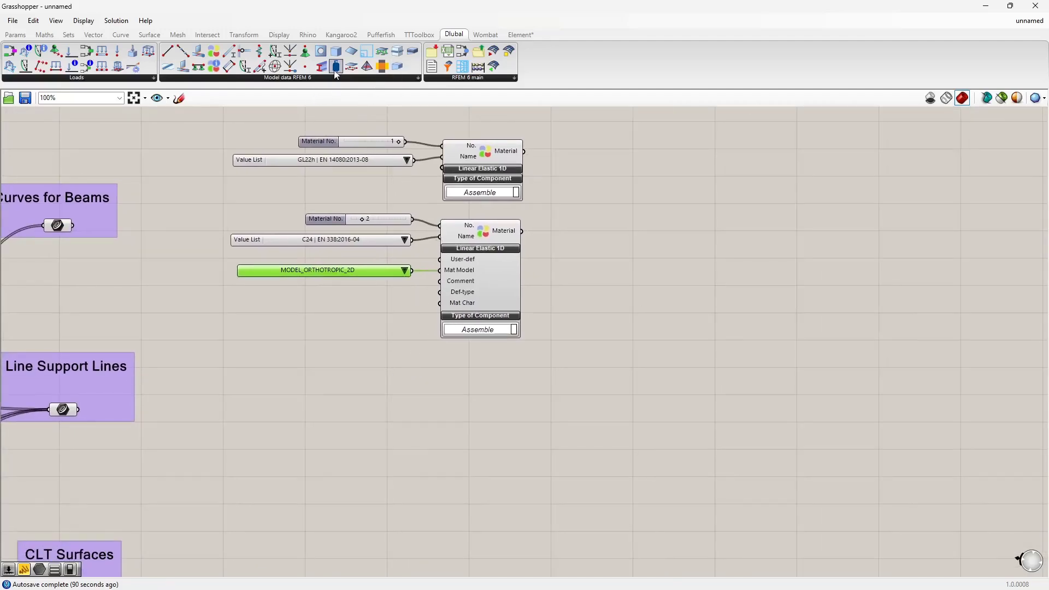
left_click_drag(514, 418, 514, 419)
right_click_drag(487, 401, 494, 357)
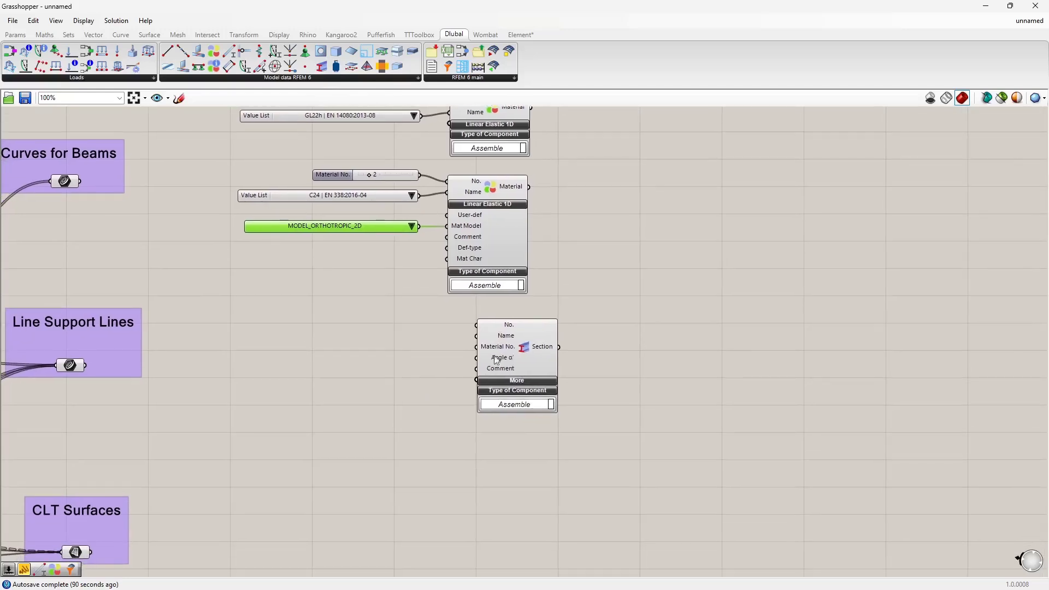
Connect a new number slider of value 1 to the Section's No. input and the GL22h Material output to its Material No.
double_click(309, 326)
type("Number Slider")
key("Return")
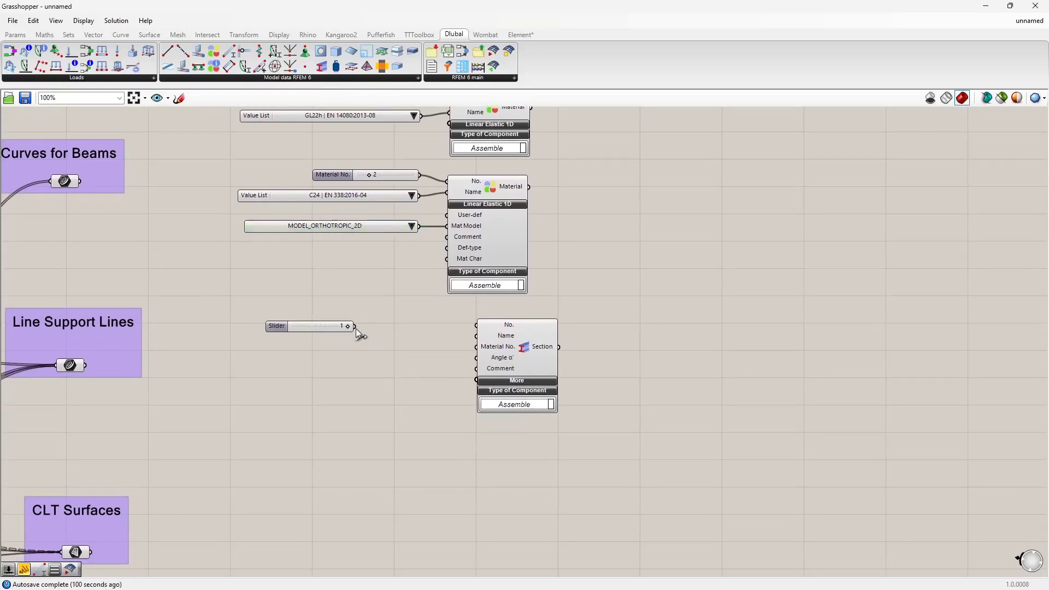
left_click_drag(355, 329, 477, 325)
left_click_drag(312, 325, 379, 318)
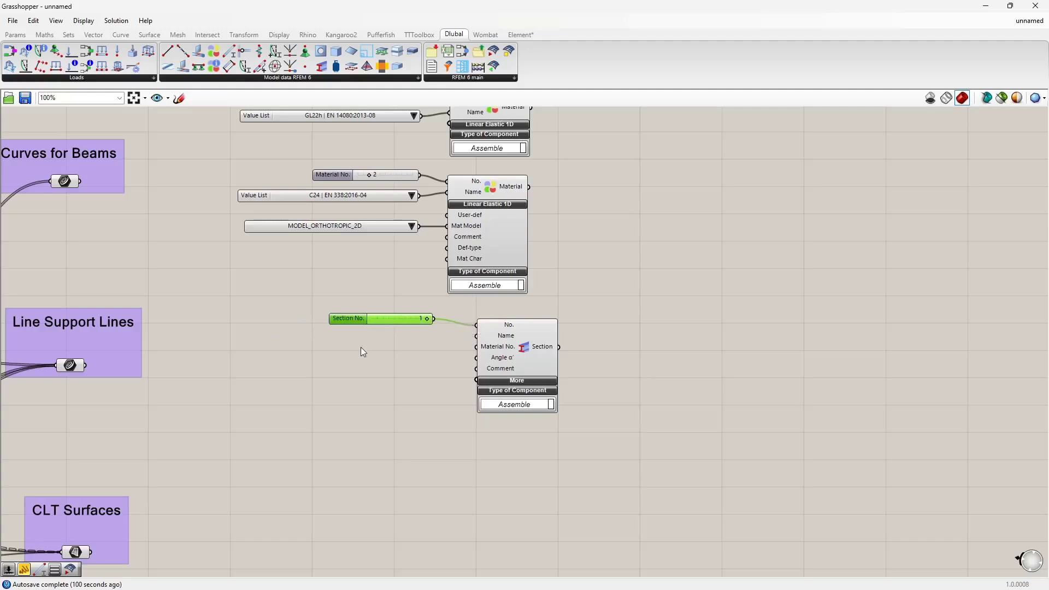
left_click(360, 346)
right_click_drag(441, 343, 423, 419)
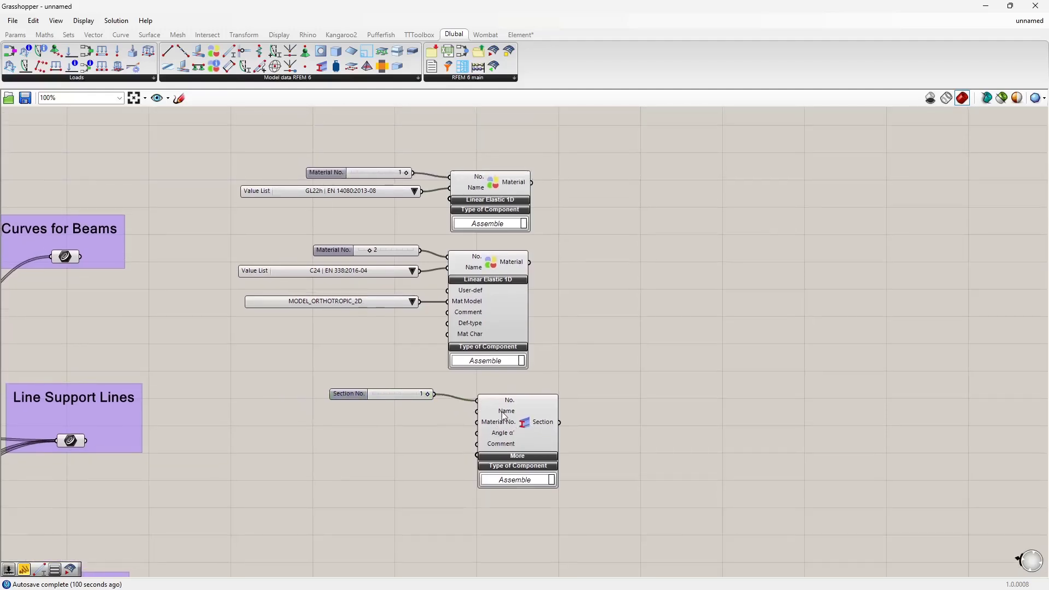
left_click_drag(530, 183, 473, 422)
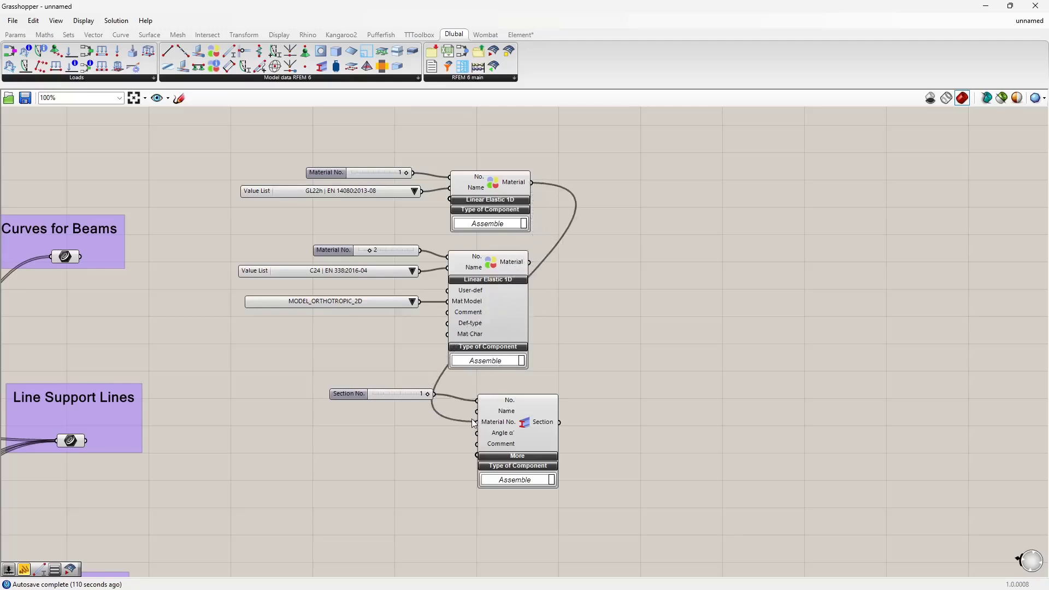
Examine the Section component's inputs and how the GL22h Material and its number slider relate to Material No.
left_click(521, 431)
left_click(566, 378)
left_click(477, 188)
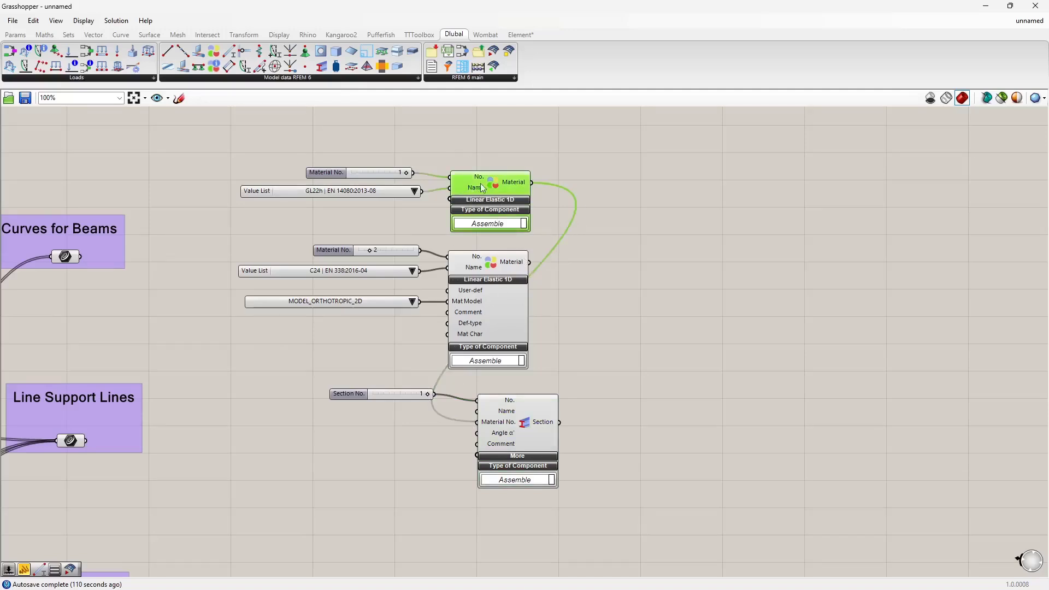
left_click(484, 151)
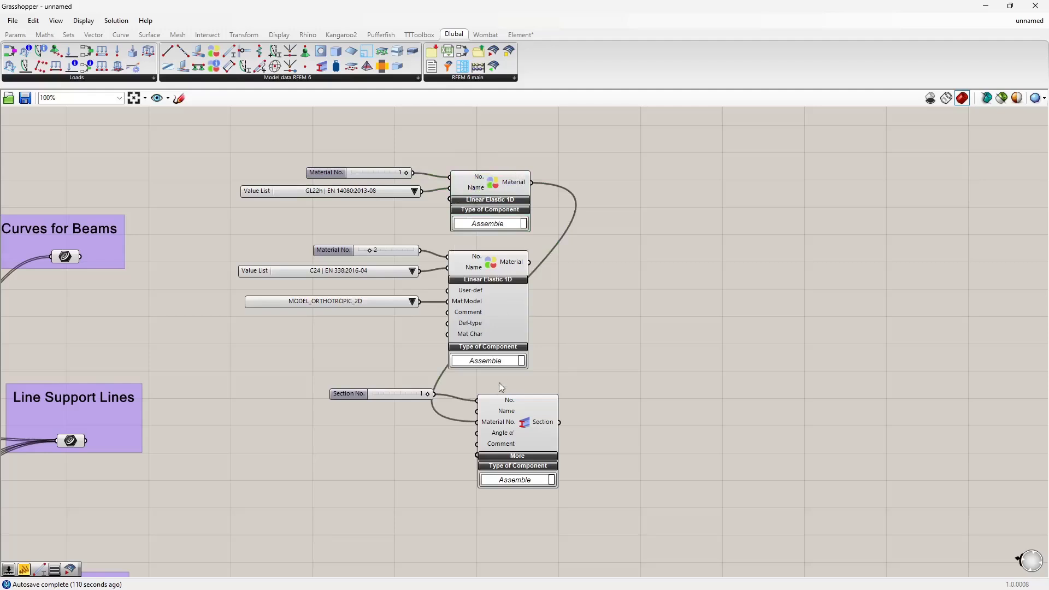
scroll(497, 428, "up", 3)
mouse_move(506, 422)
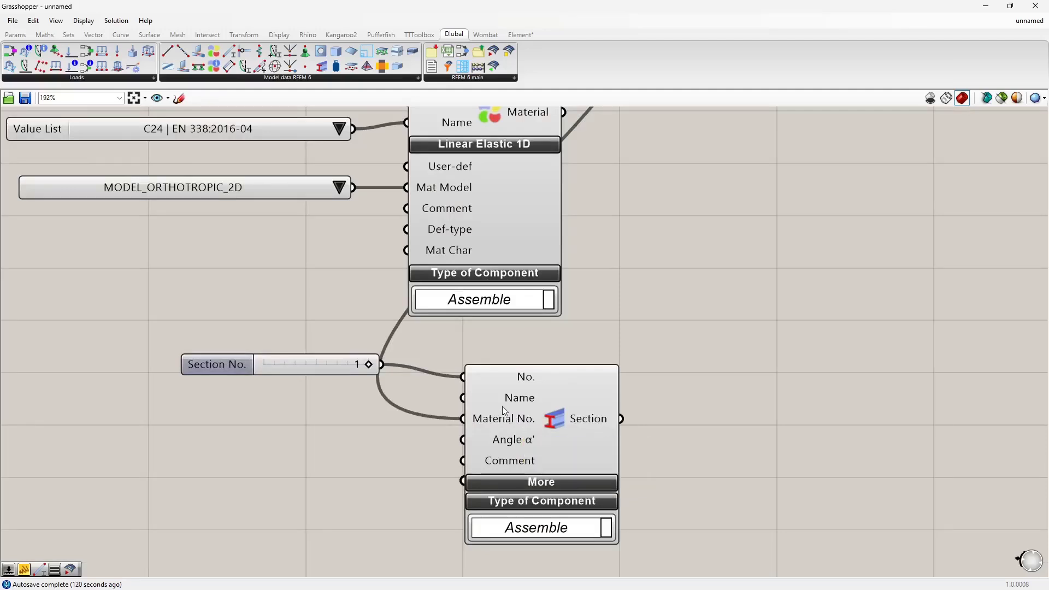
scroll(602, 418, "down", 3)
right_click_drag(640, 304, 639, 318)
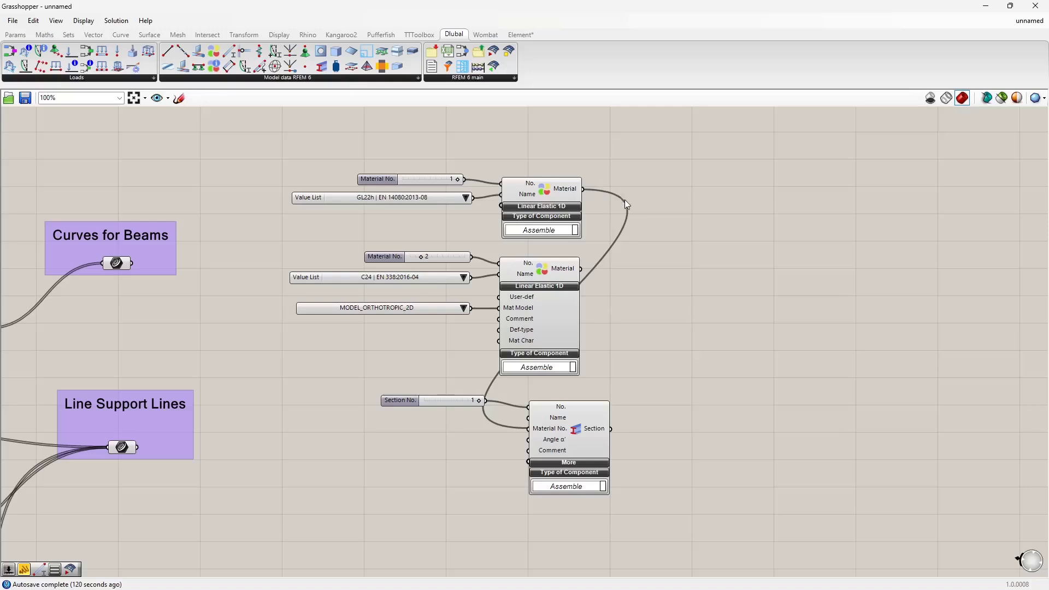
left_click(577, 439)
left_click(550, 200)
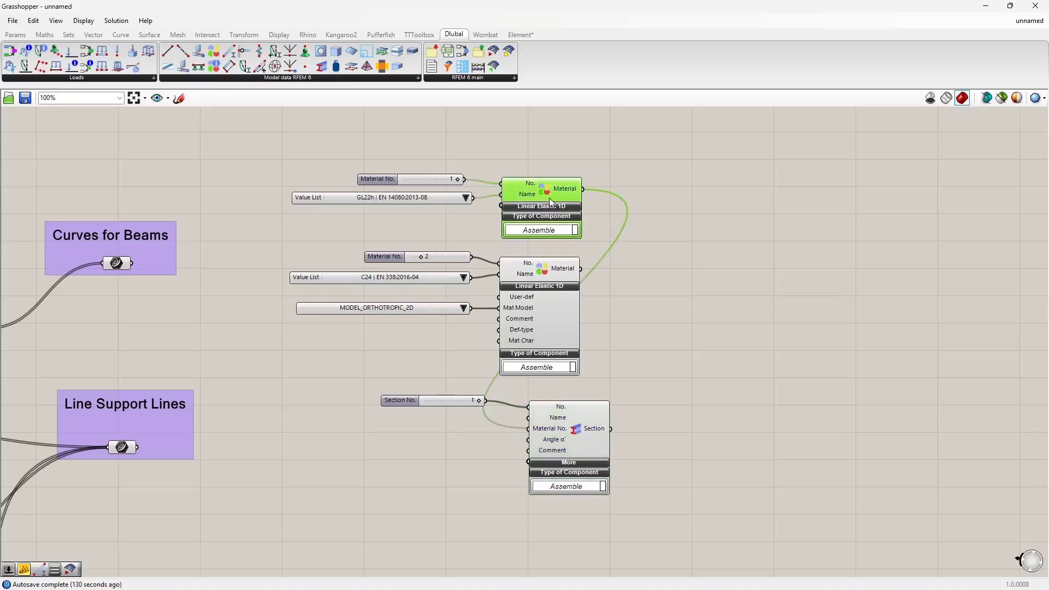
left_click(430, 185)
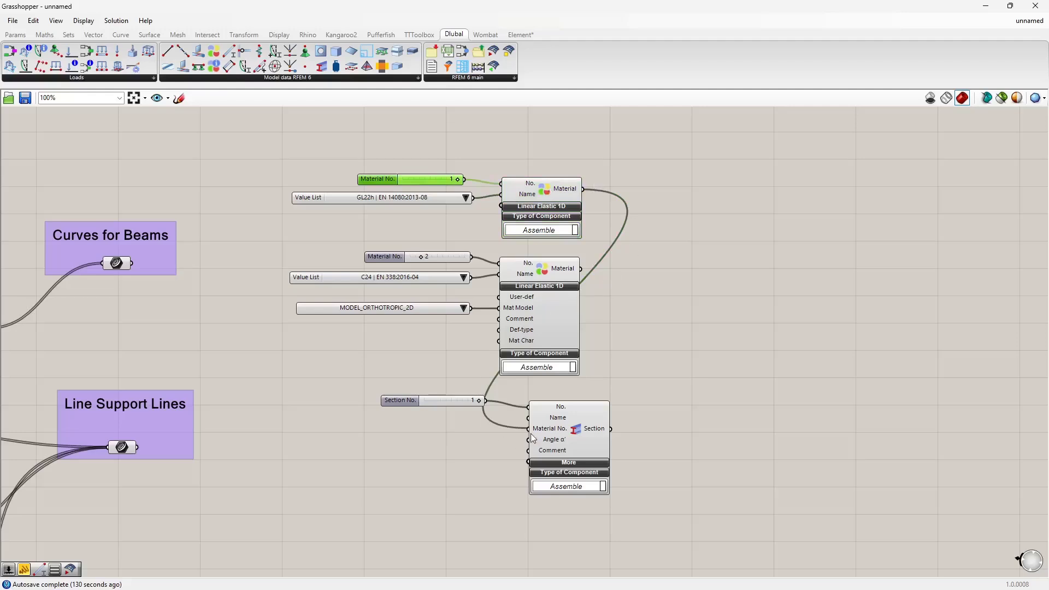
right_click_drag(405, 460, 437, 434)
scroll(445, 421, "up", 2)
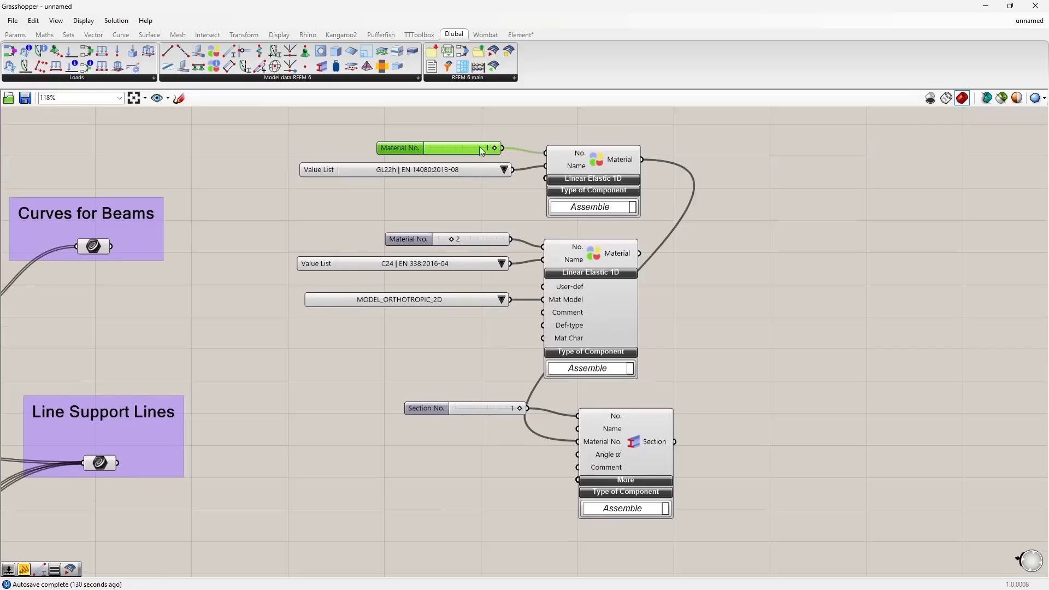
right_click_drag(469, 388, 477, 436)
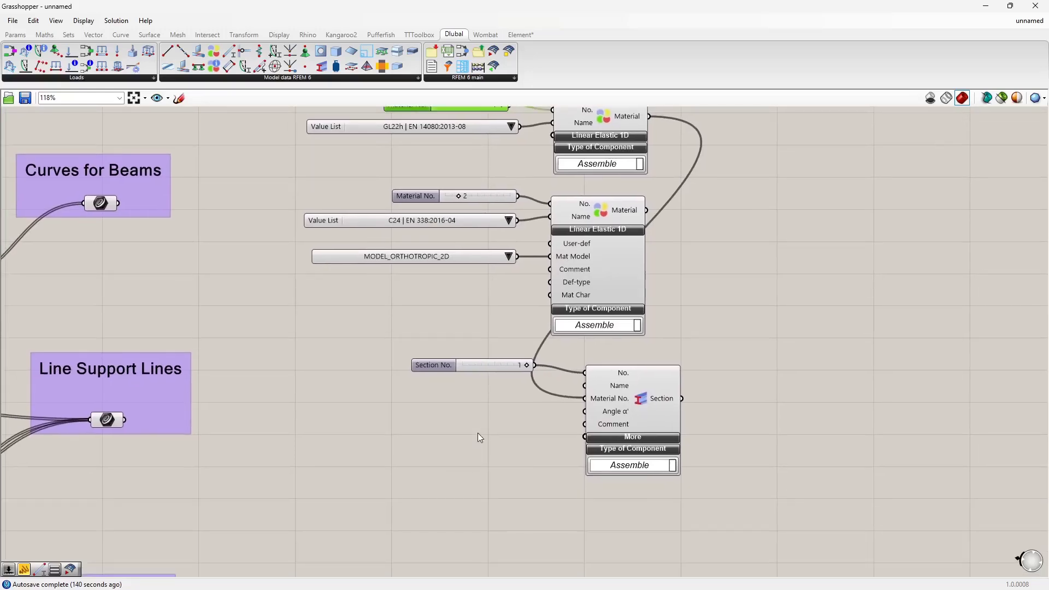
Switch to the reference model in RFEM and show its Sections table to read the section name.
left_click(436, 478)
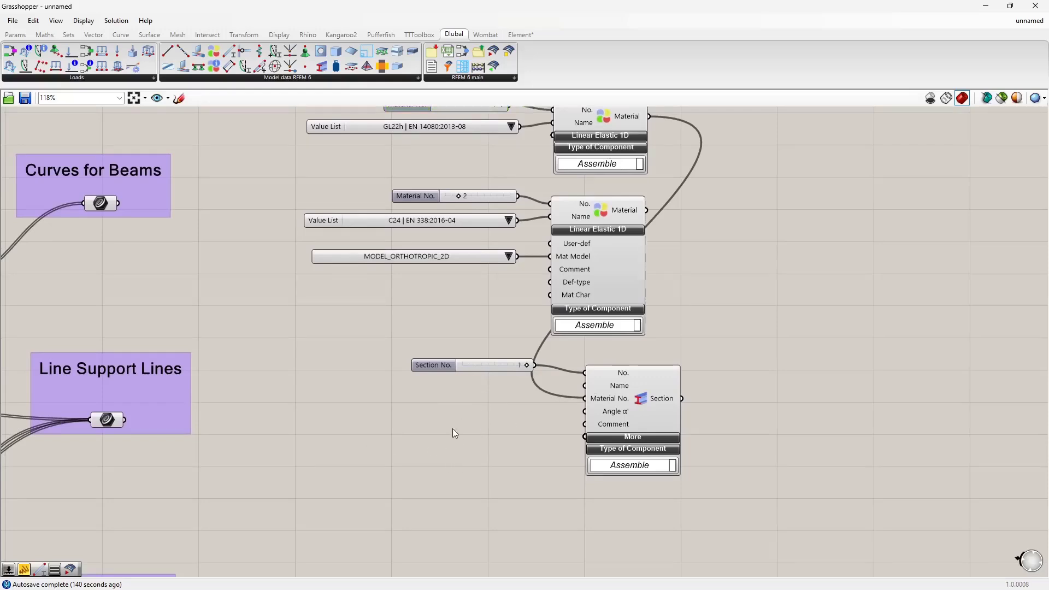
right_click_drag(453, 429, 513, 418)
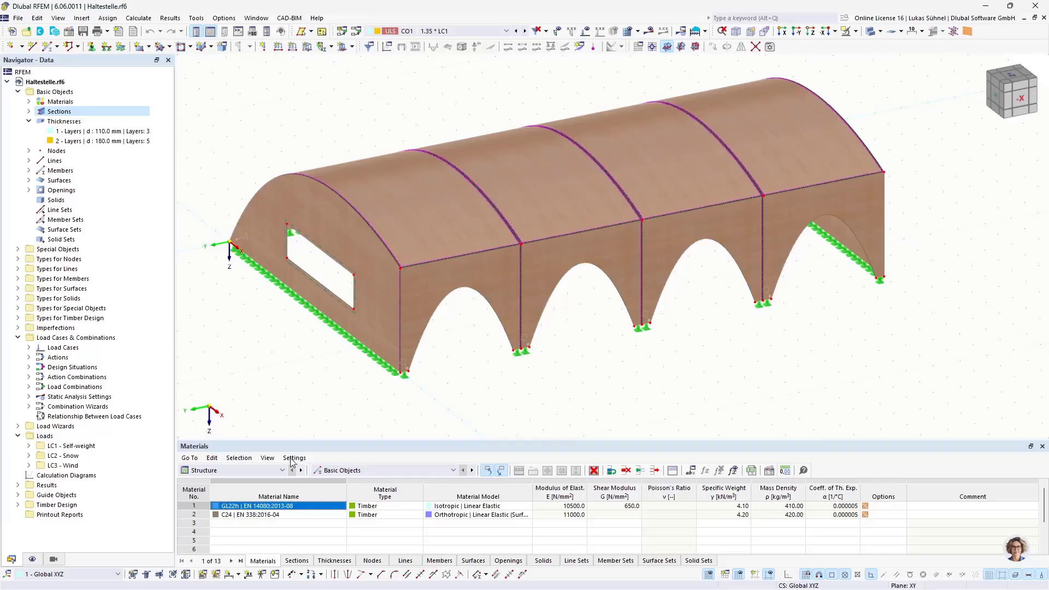
left_click(298, 562)
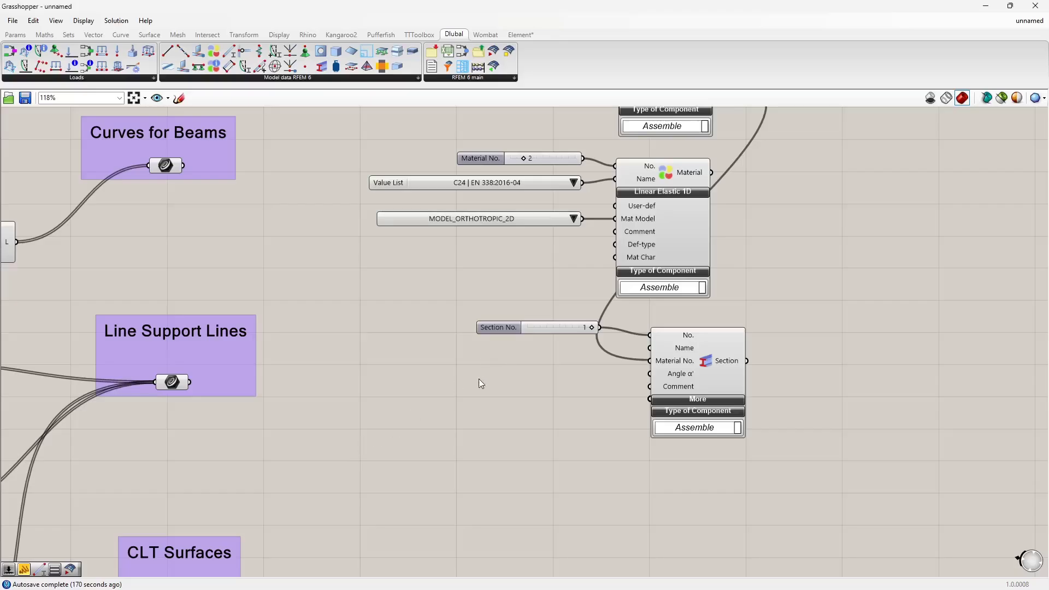
Add a text panel containing R_M1 in Grasshopper and place it beside the Section component, below the Section No. slider.
double_click(452, 391)
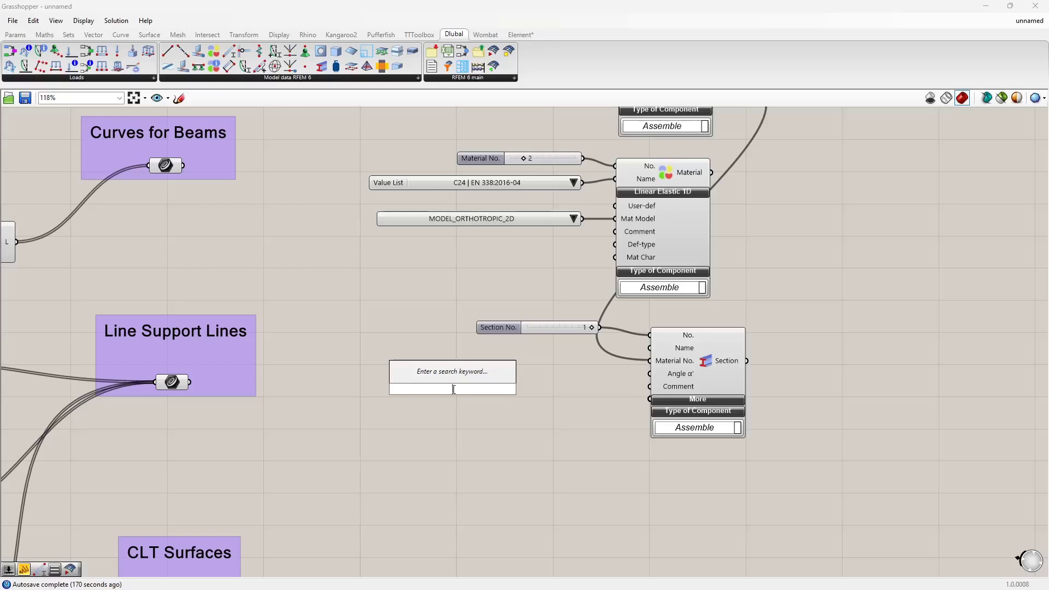
type("\"R")
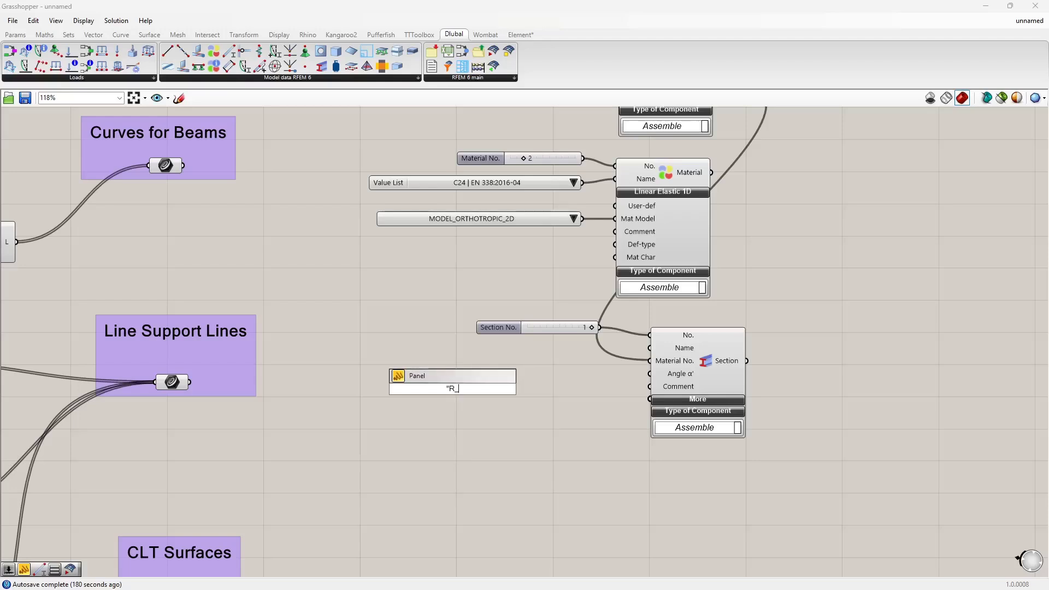
type("_M1")
key("Return")
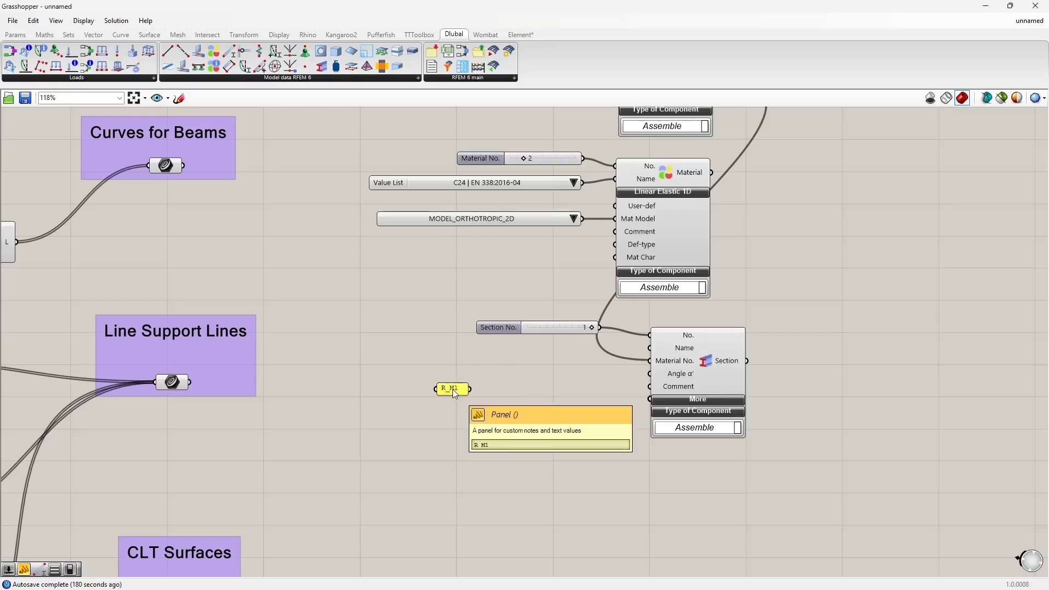
mouse_move(453, 390)
left_mouse_down()
mouse_move(453, 347)
mouse_move(454, 369)
left_mouse_up()
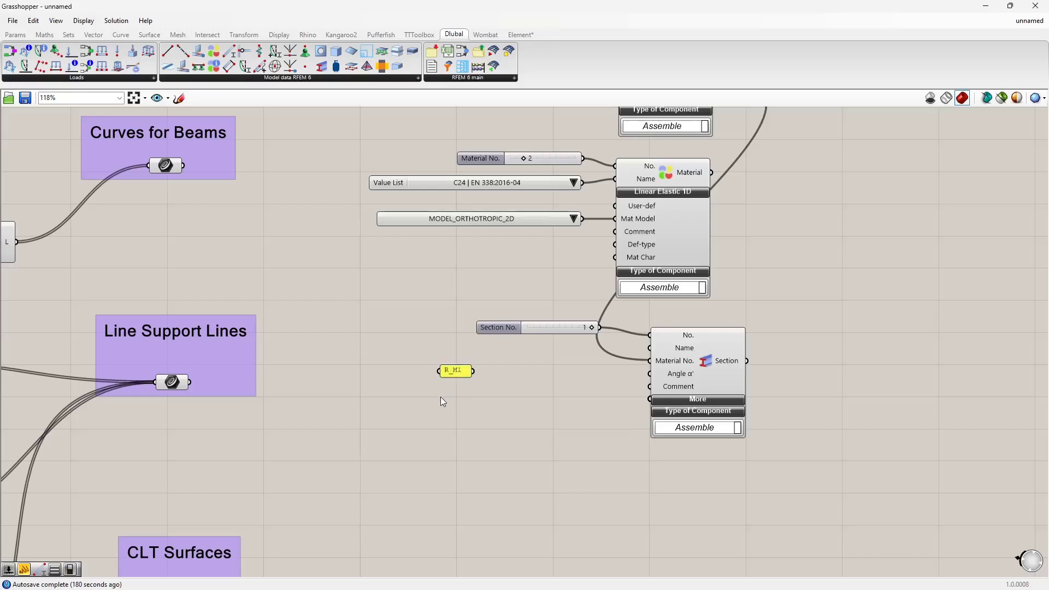
Add a floating-point number slider ranging from 0 to 1 below the R_M1 panel and set it to 0.246.
double_click(444, 394)
type("0<1")
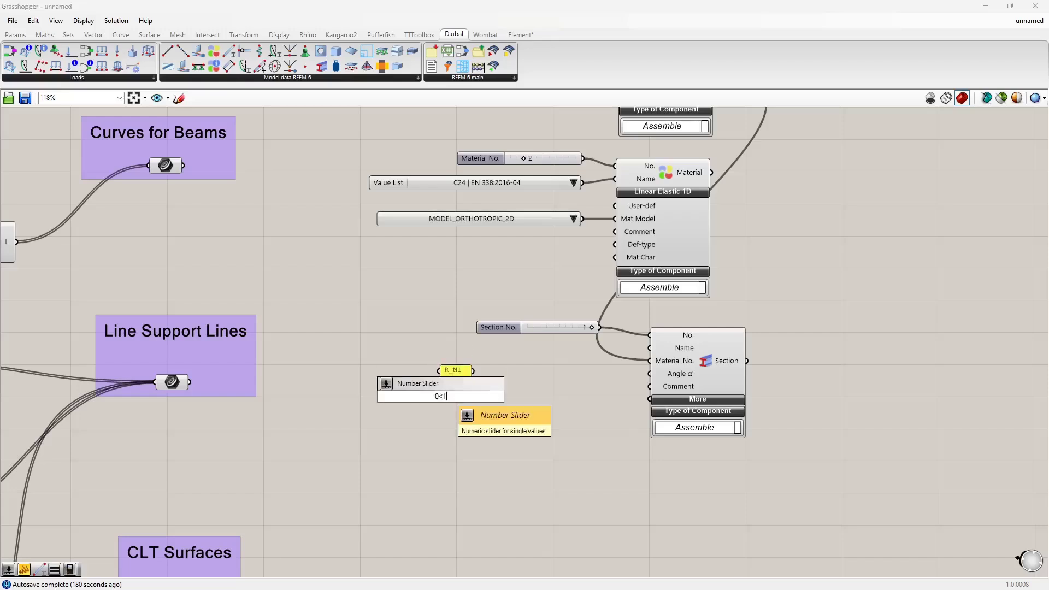
key("Return")
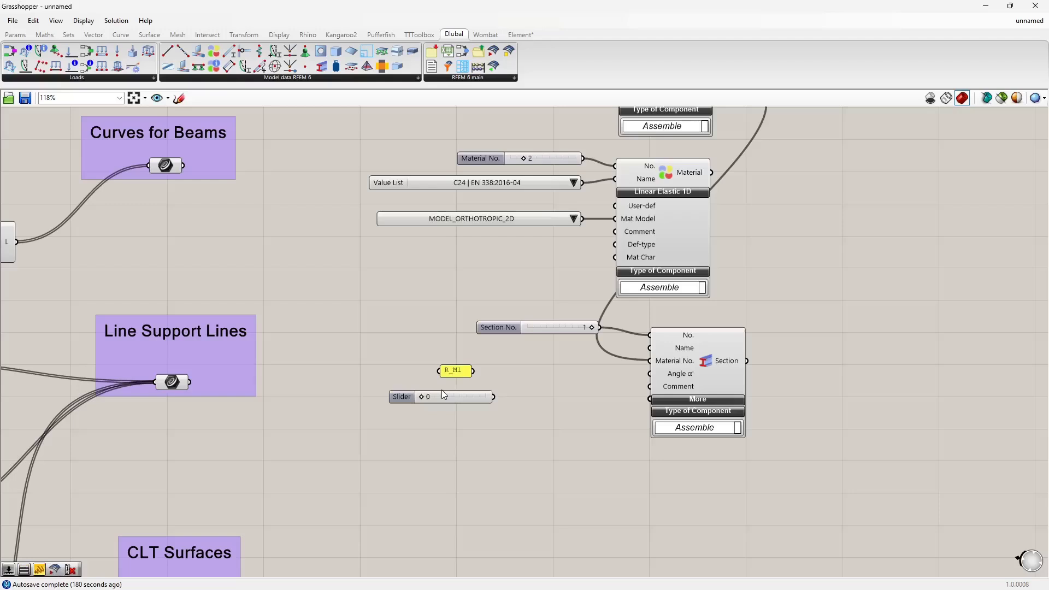
right_click(474, 397)
mouse_move(518, 431)
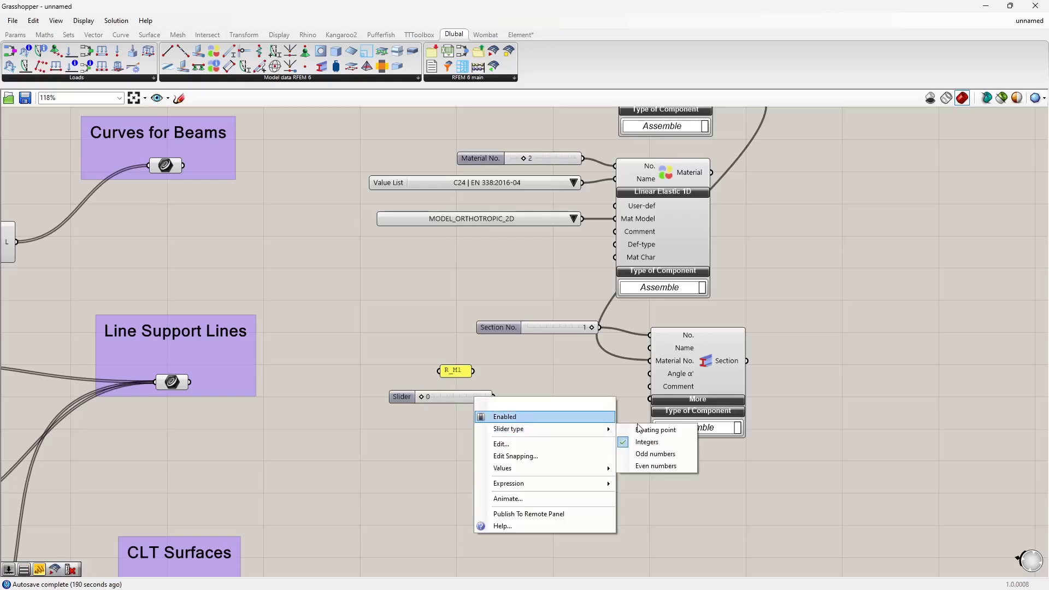
left_click(638, 432)
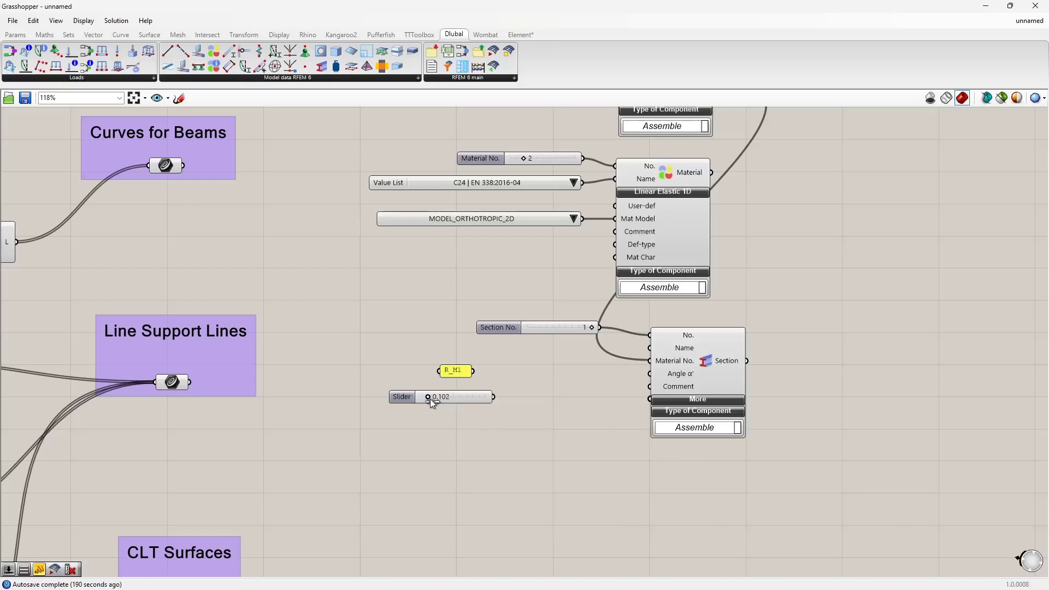
left_click_drag(433, 399, 482, 392)
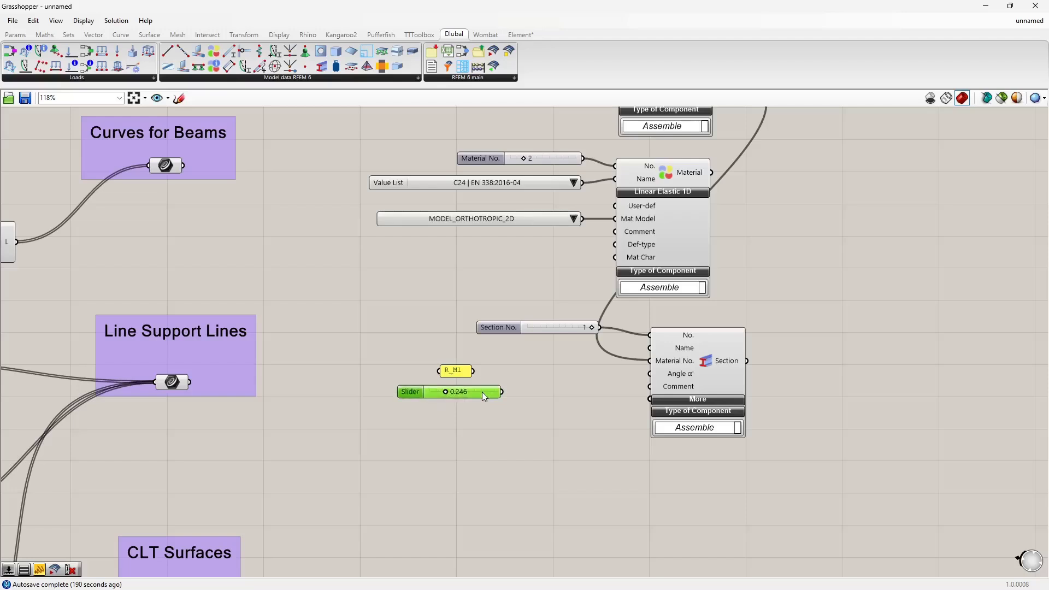
Add a text panel containing / below the 0.246 slider and place a copy of that slider, valued 0.382, beneath it.
double_click(462, 415)
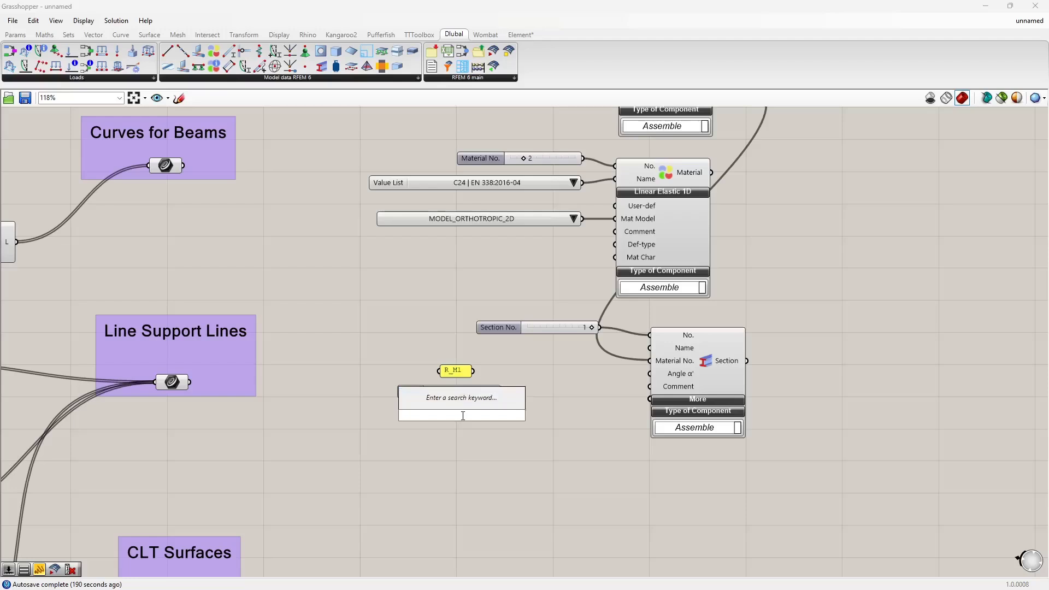
type("\"")
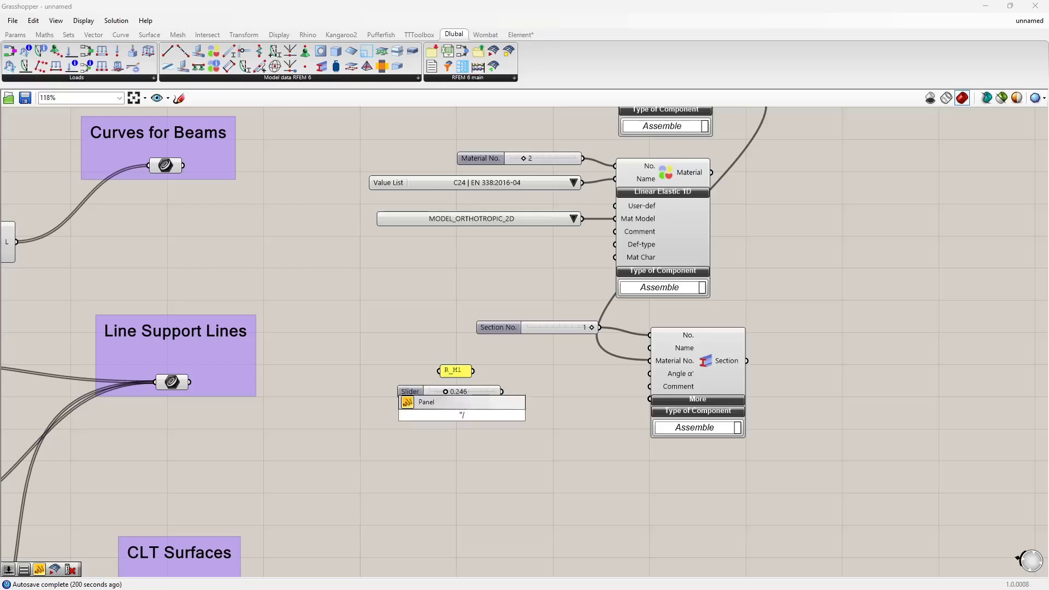
type("/")
key("Return")
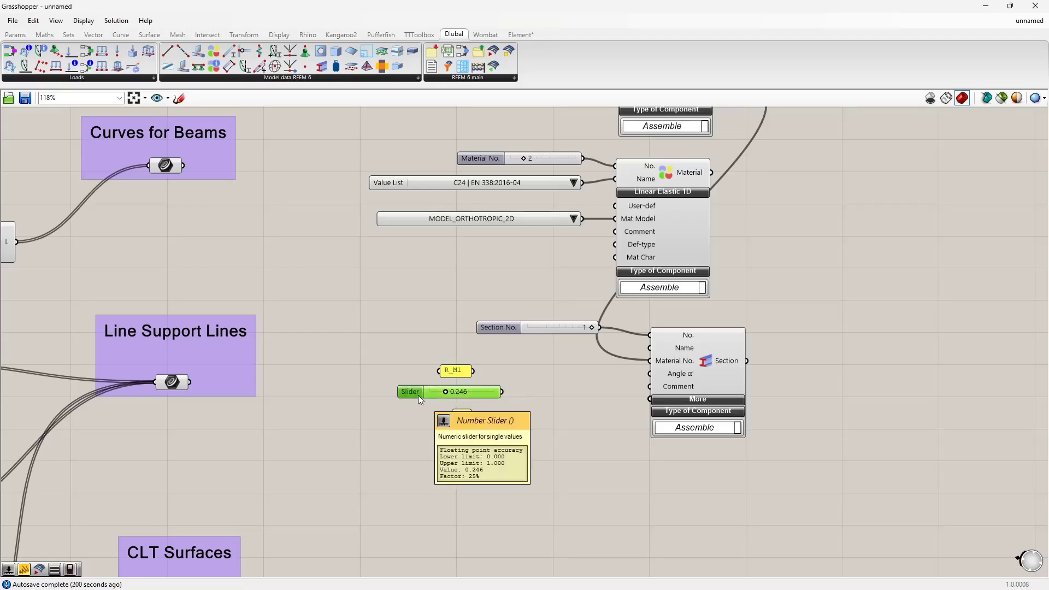
left_click_drag(418, 395, 472, 442, "alt")
Add a Text Join component beside the panels and sliders that form the section name.
left_click(526, 418)
double_click(526, 418)
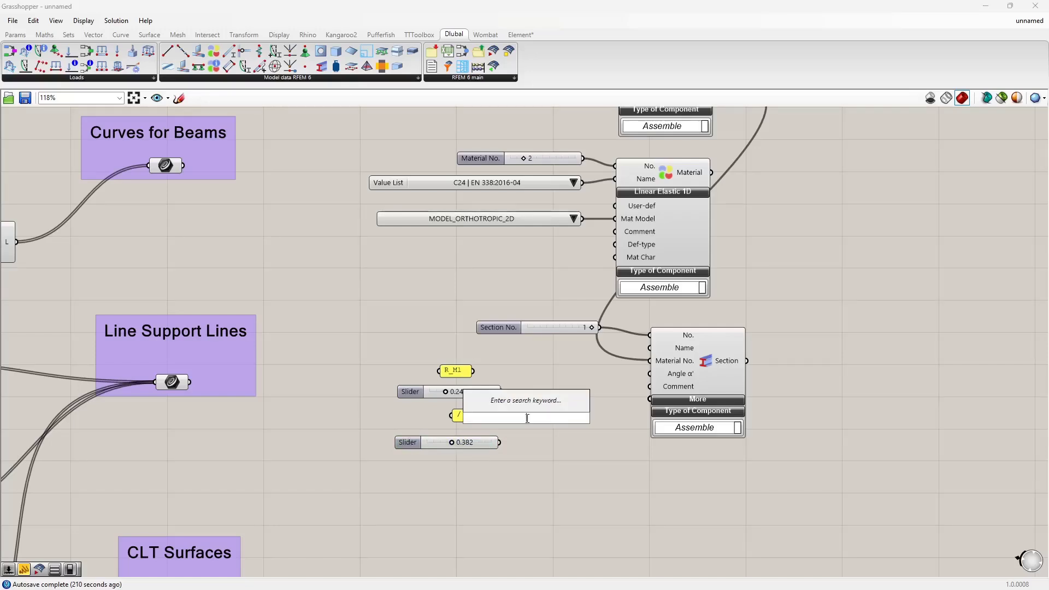
type("text joi")
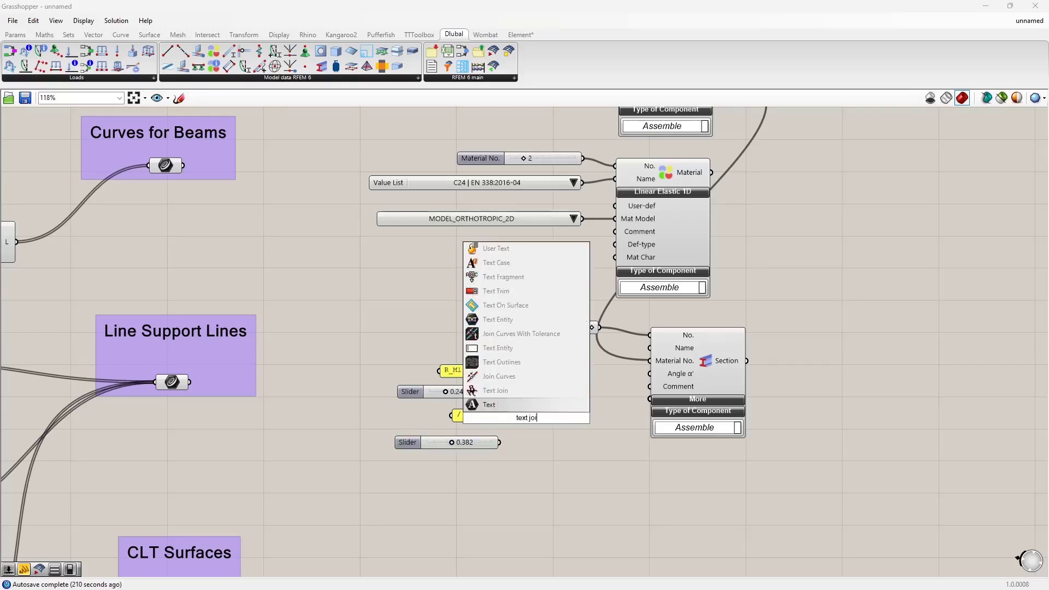
type("n")
key("Return")
scroll(532, 418, "up", 3)
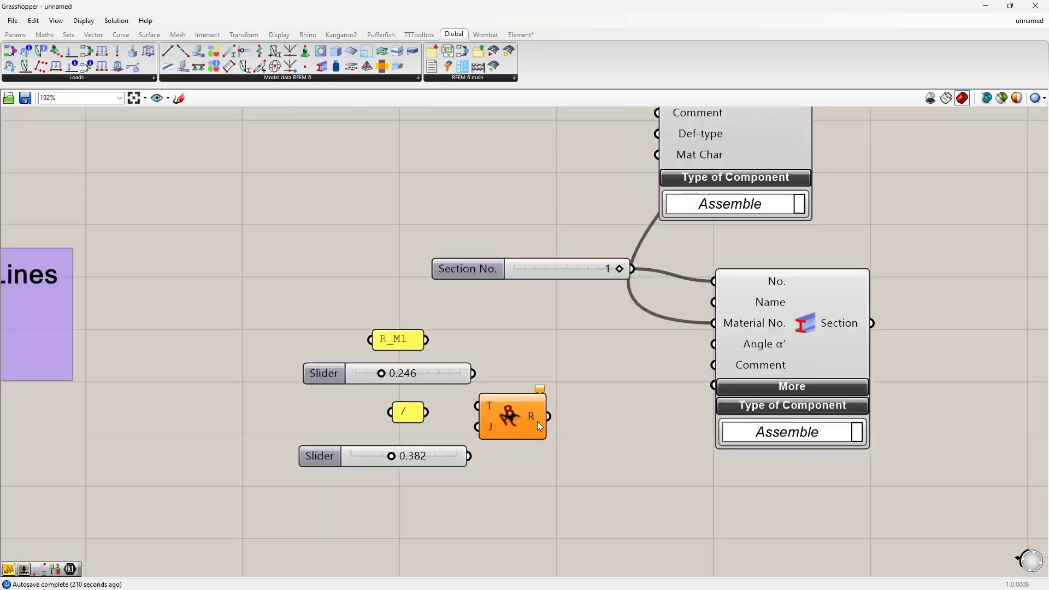
left_click(532, 410)
Connect the R_M1 panel, 0.246 slider, / panel and 0.382 slider, in that order, to Text Join's T input.
left_click_drag(425, 339, 540, 366)
left_click_drag(470, 374, 520, 362)
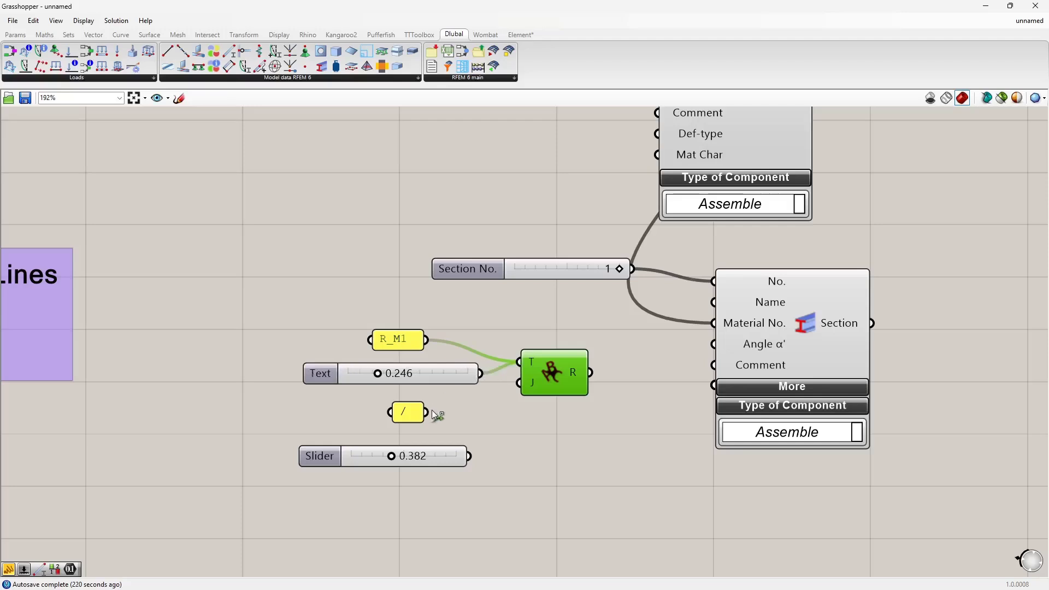
left_click_drag(426, 412, 518, 383)
left_click_drag(469, 456, 532, 410)
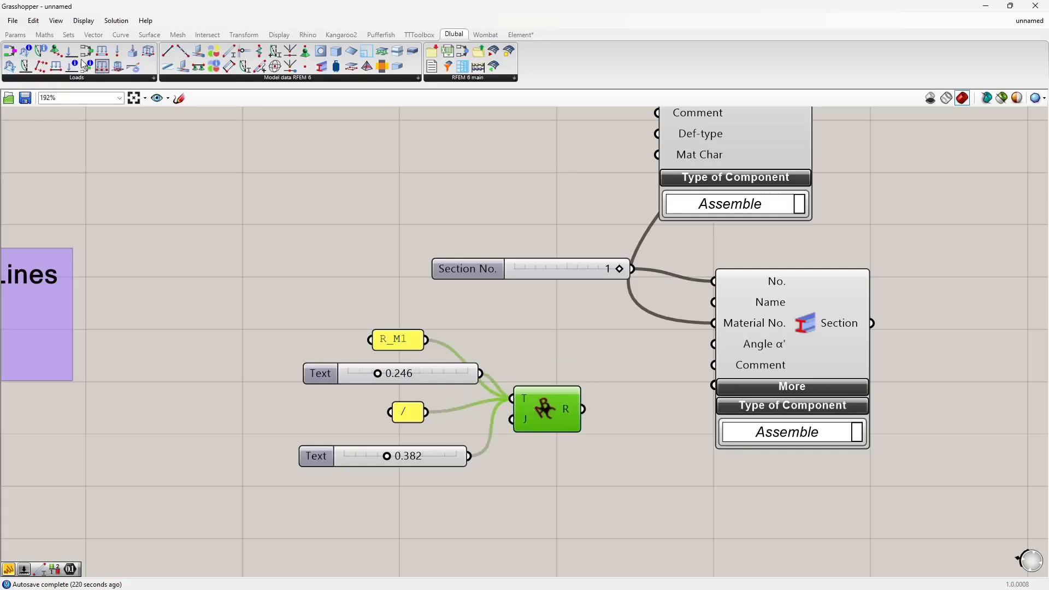
Place an empty panel below Text Join and connect the R output to it to preview the joined text.
left_click(15, 34)
left_click_drag(153, 65, 665, 489)
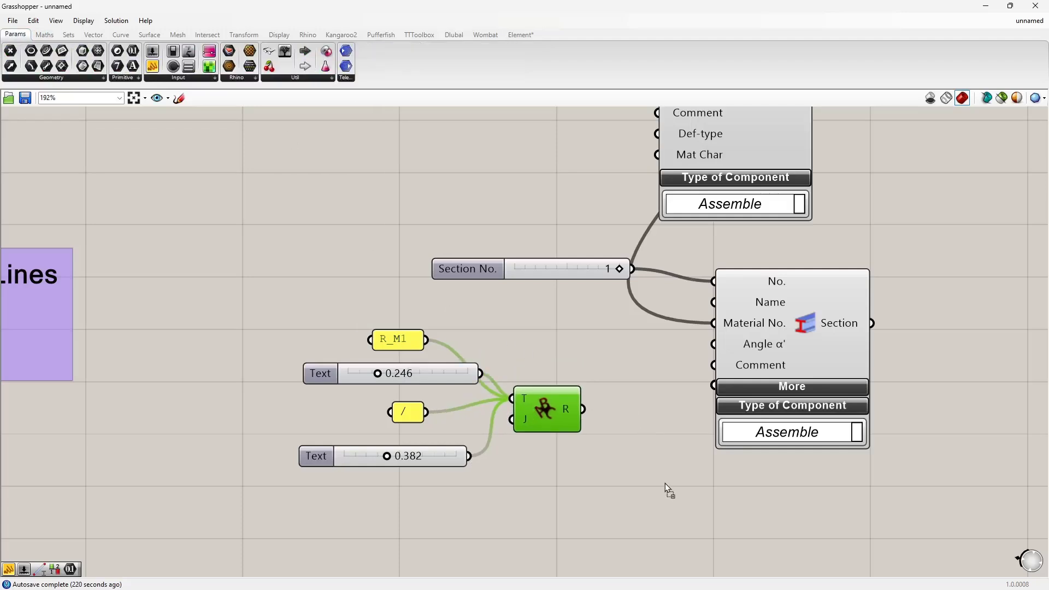
left_click_drag(583, 409, 588, 479)
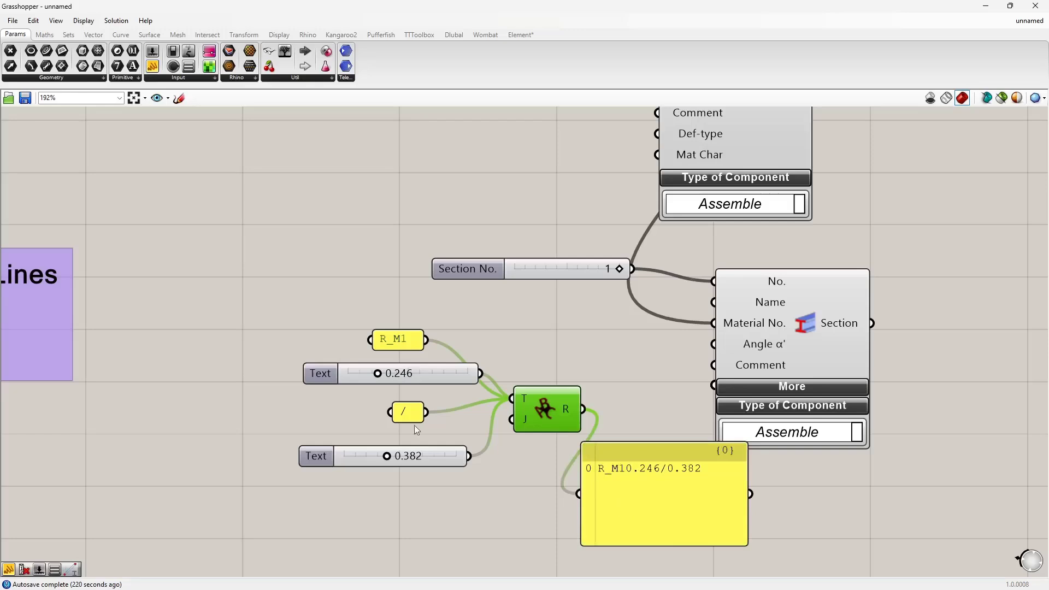
Add a trailing space to the R_M1 panel's text and delete the preview panel of the joined name.
double_click(407, 343)
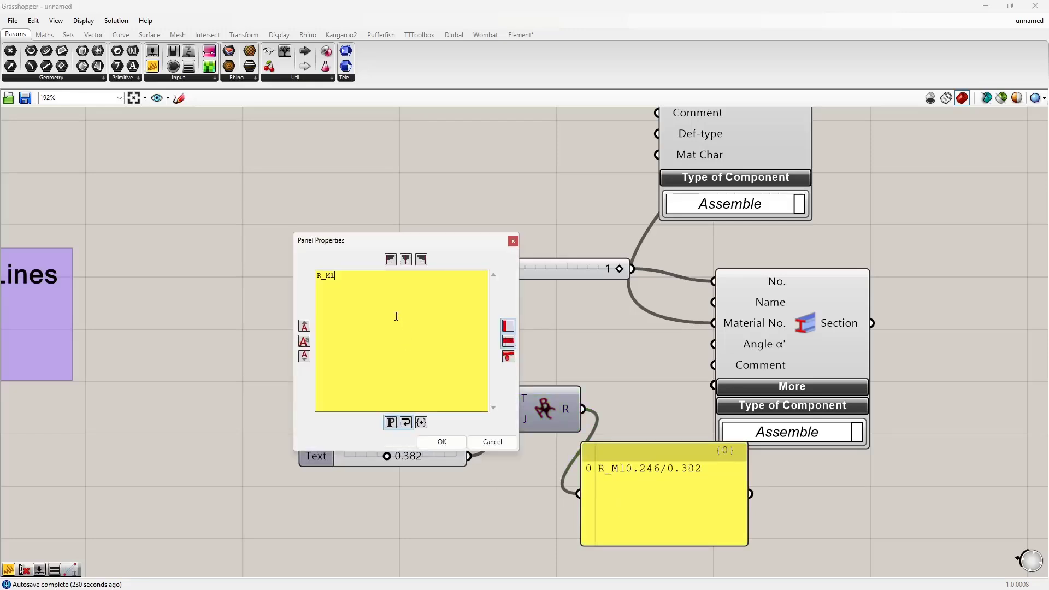
left_click(442, 441)
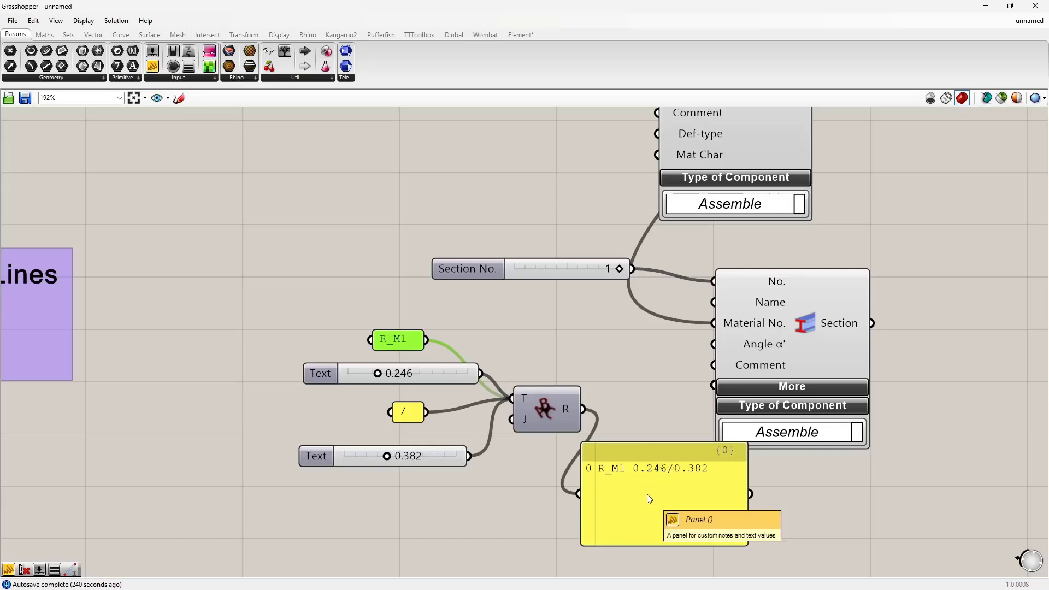
left_click(667, 483)
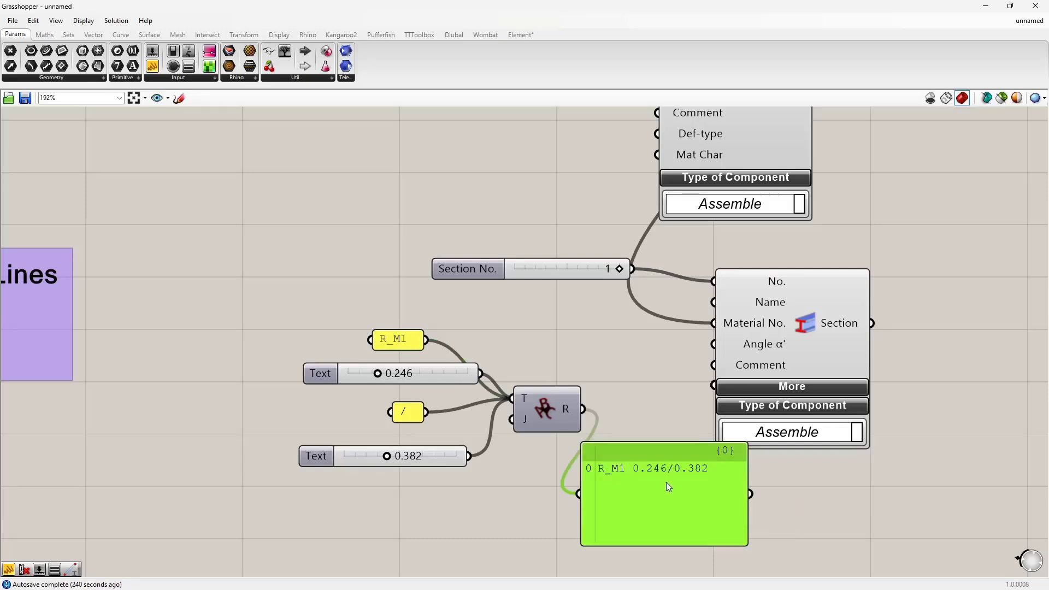
key("Delete")
Check the section name in the RFEM reference model, then connect Text Join's R output to the Section's Name input in Grasshopper.
key("alt+Tab")
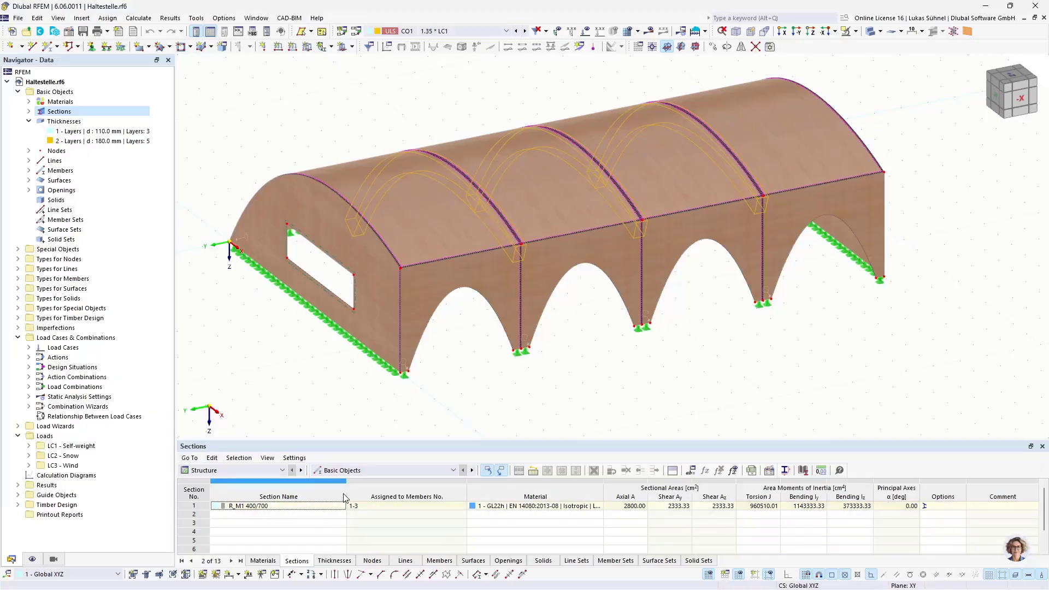
key("alt+Tab")
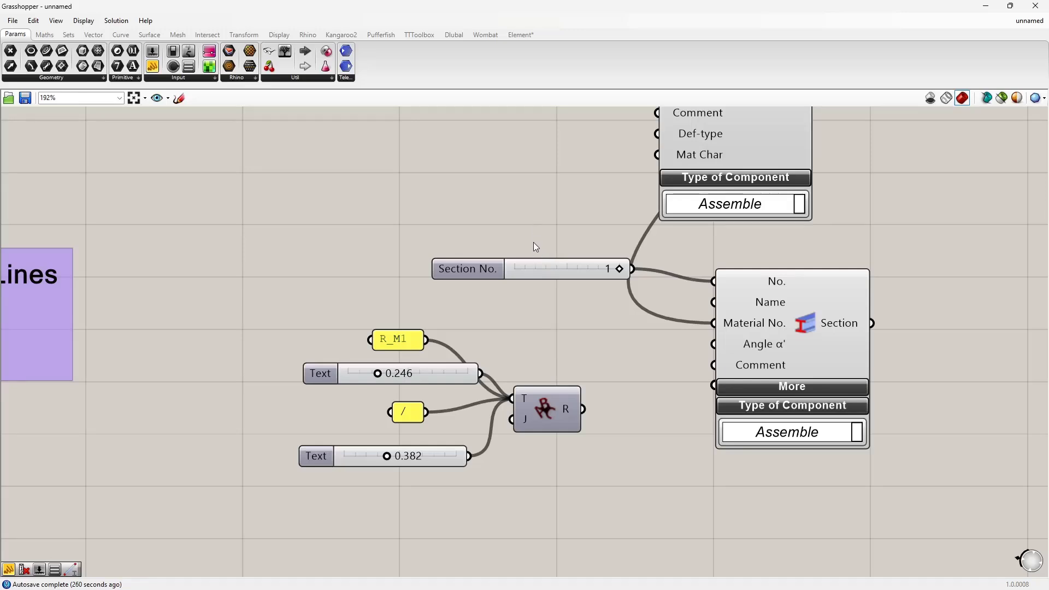
left_click(452, 372)
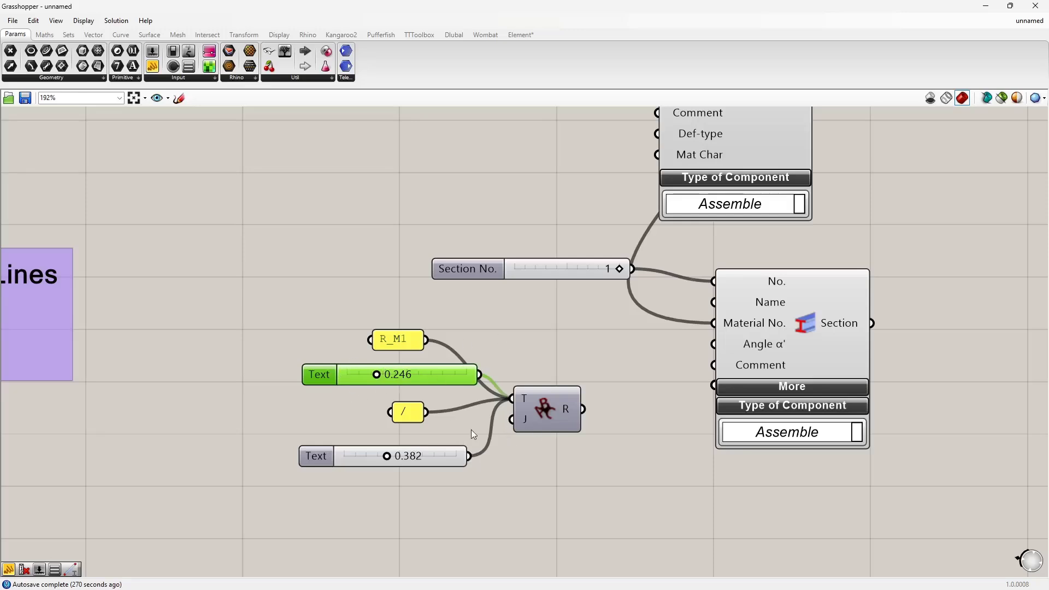
left_click_drag(587, 409, 729, 305)
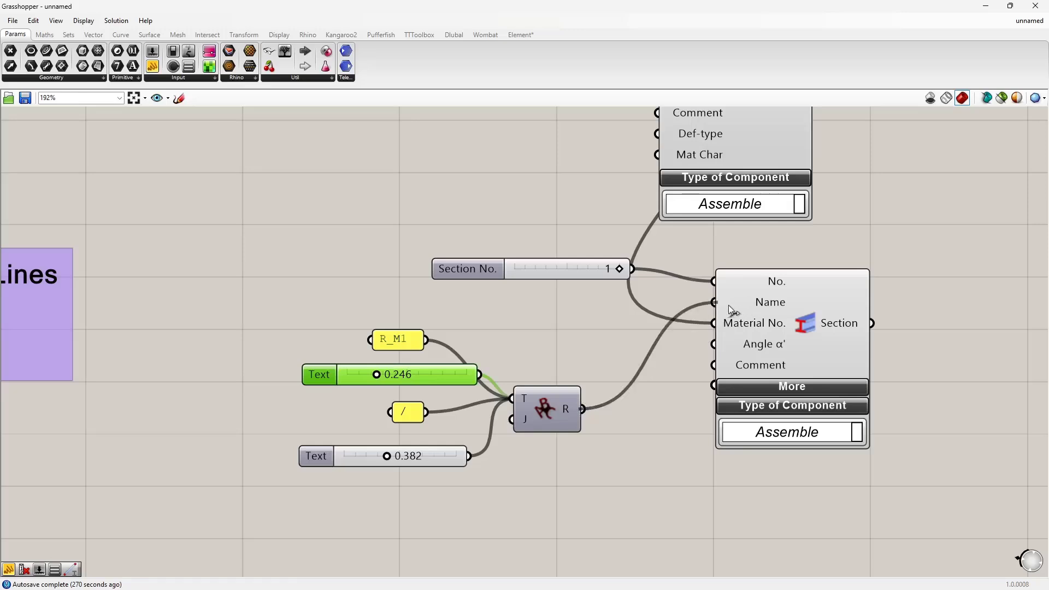
Add a Dlubal Member component to the canvas below the Section component.
scroll(639, 398, "down", 4)
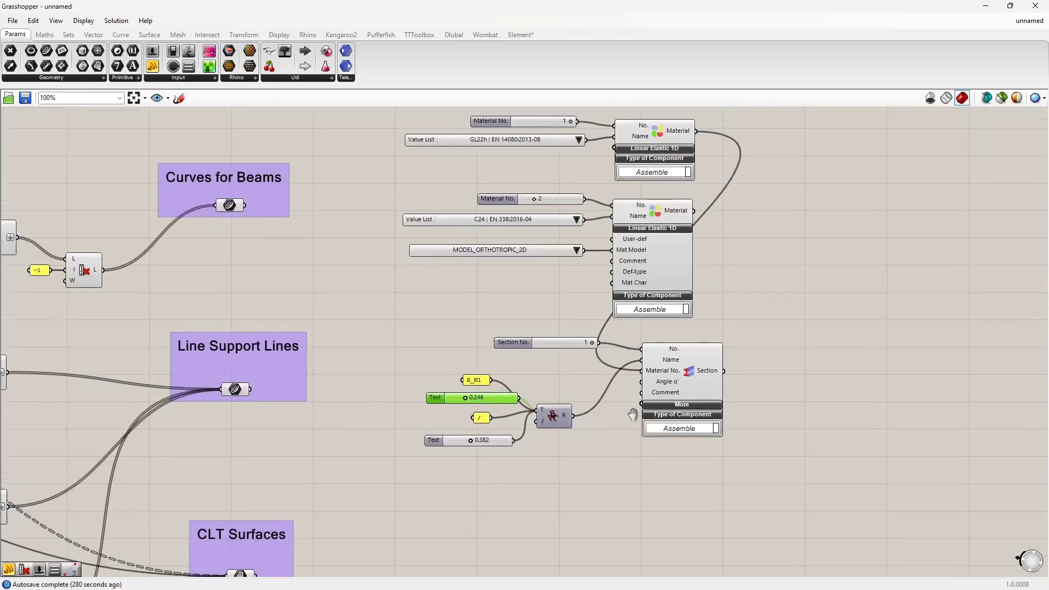
right_click_drag(812, 323, 726, 287)
left_click(710, 313)
right_click_drag(561, 431, 570, 415)
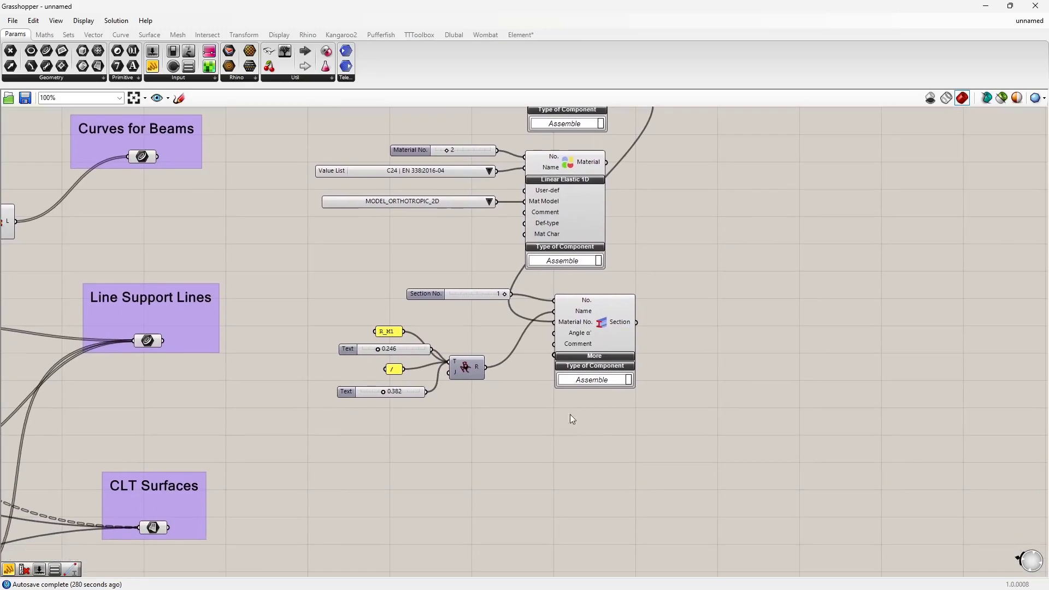
left_click(454, 35)
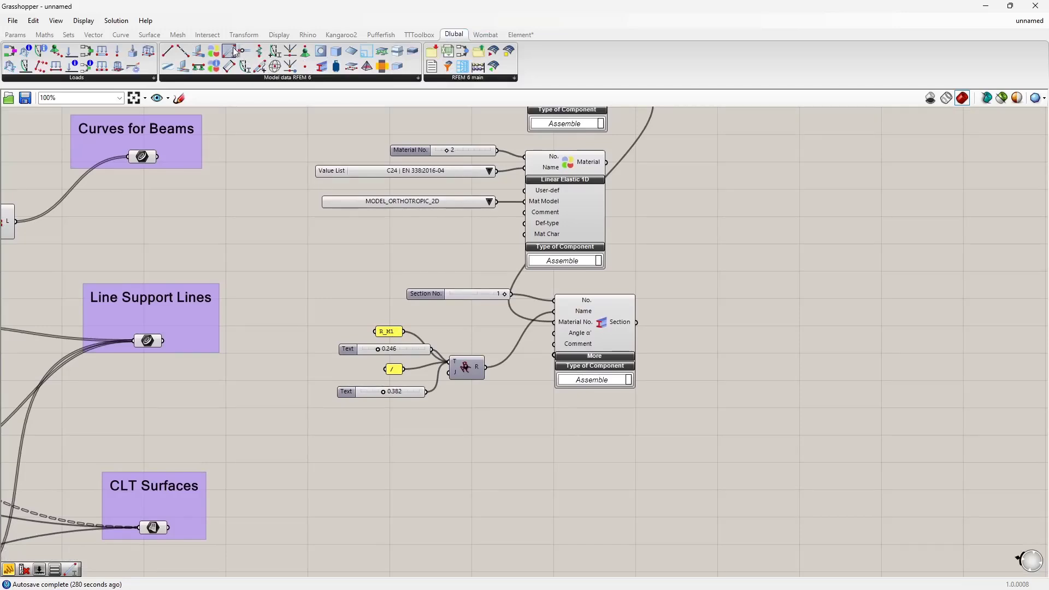
left_click_drag(231, 50, 691, 493)
right_click_drag(567, 485, 552, 395)
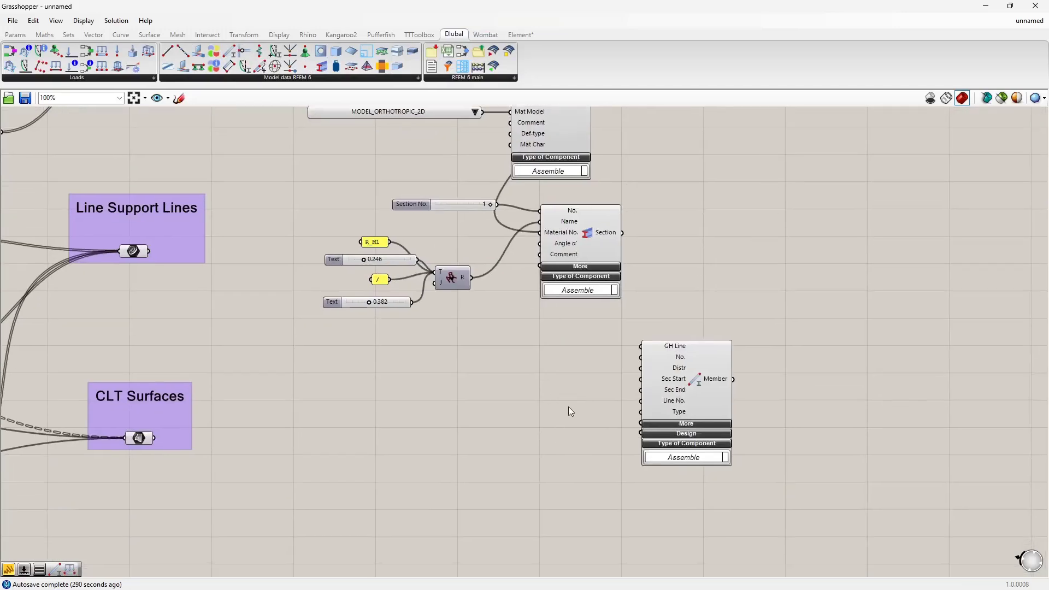
left_click_drag(686, 376, 666, 386)
Examine the Member component's additional and design inputs, then collapse both groups and reposition the component below the Section.
right_click_drag(582, 381, 616, 356)
scroll(660, 370, "up", 3)
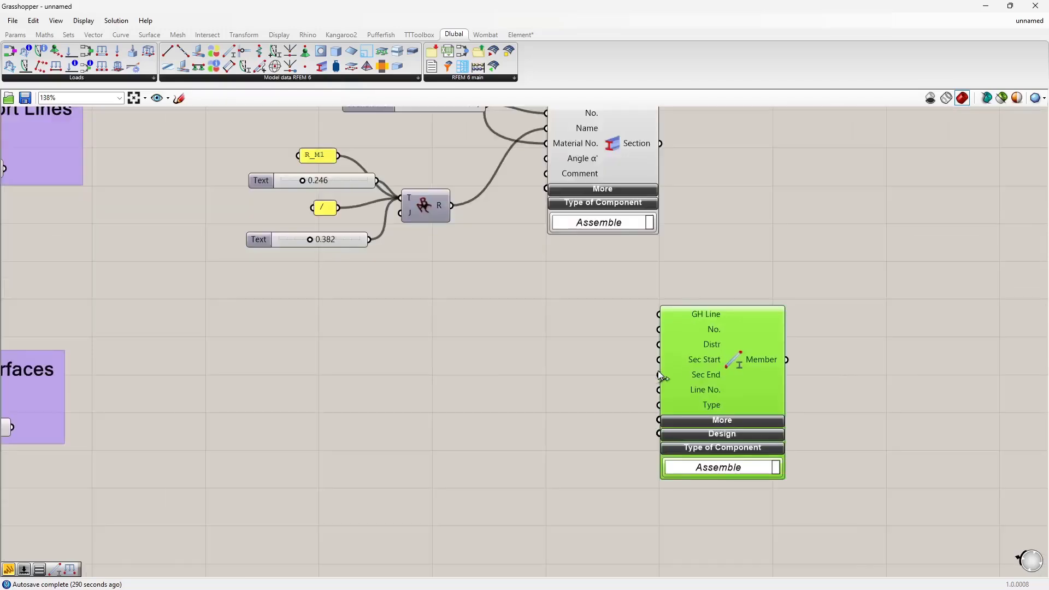
left_click(696, 421)
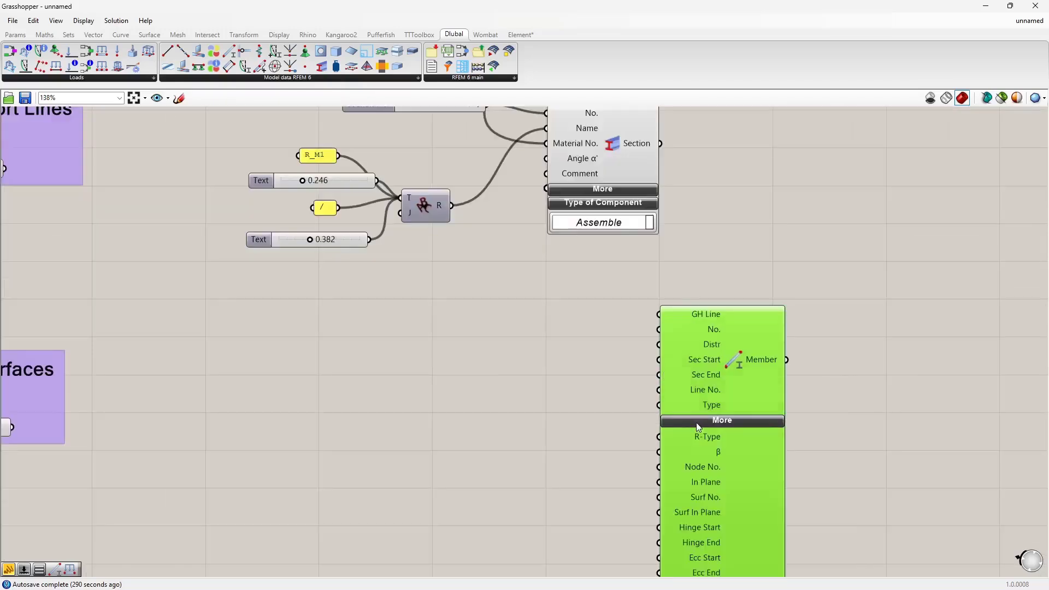
left_click_drag(724, 369, 838, 194)
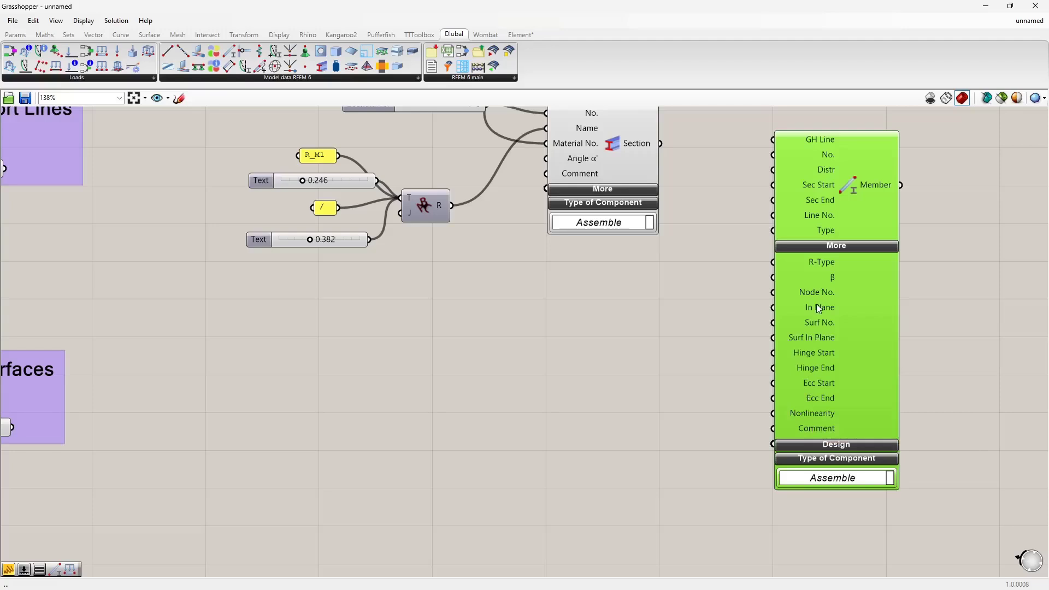
left_click(843, 444)
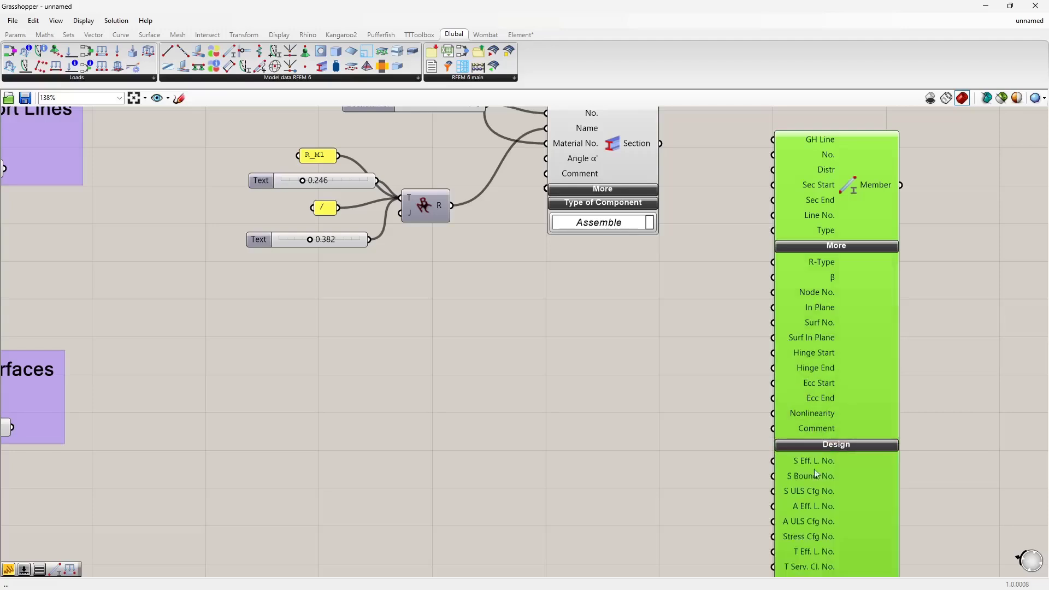
right_click_drag(813, 470, 825, 427)
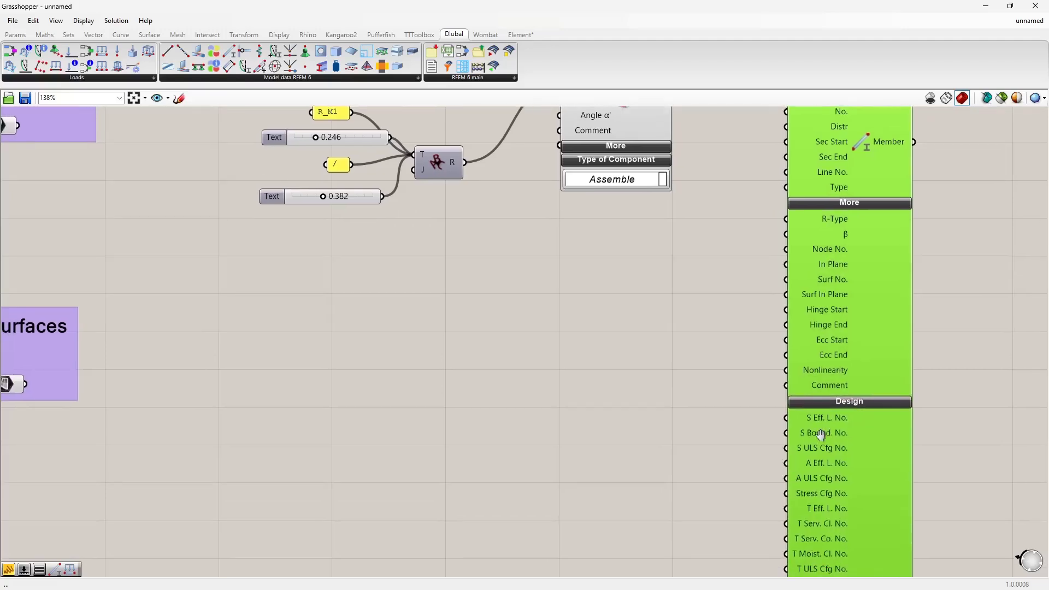
left_click(843, 404)
right_click_drag(824, 332, 788, 450)
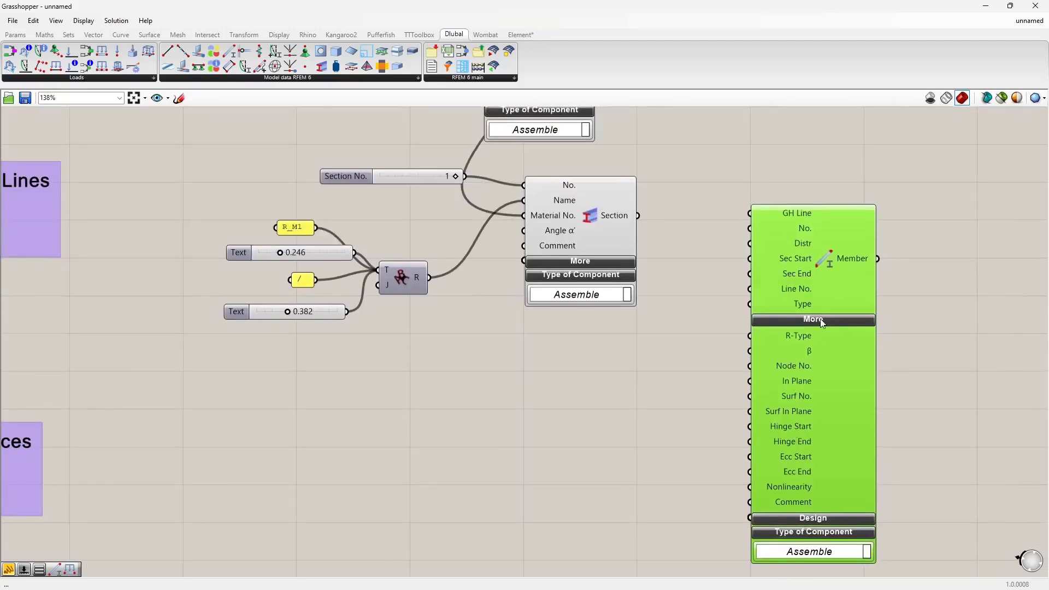
left_click(820, 320)
left_click_drag(801, 325, 760, 490)
right_click_drag(556, 407, 649, 414)
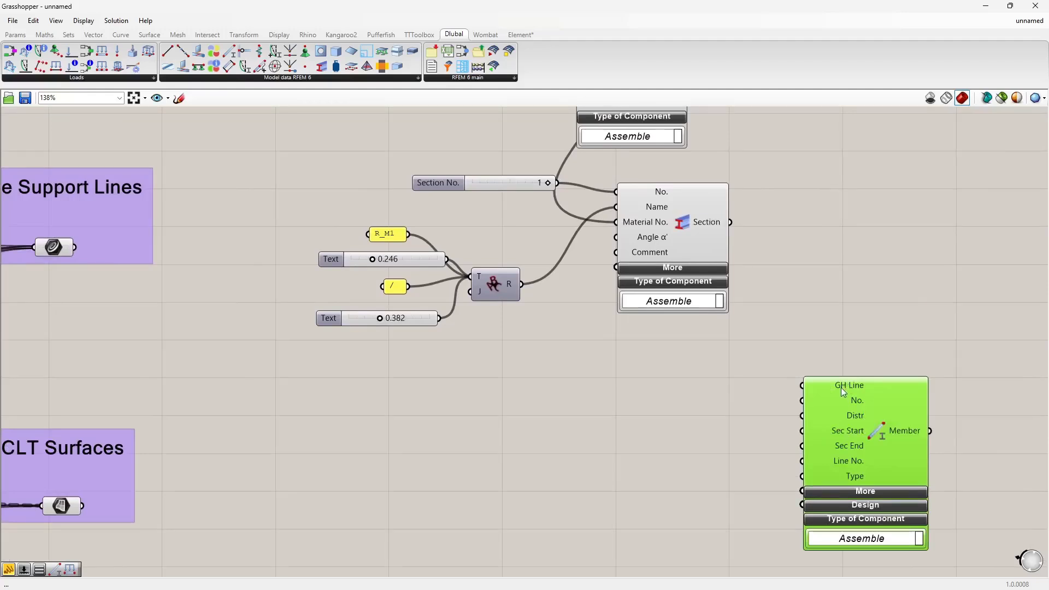
Switch to the reference model in RFEM to view the arched beam members, then return to Grasshopper.
key("alt+Tab")
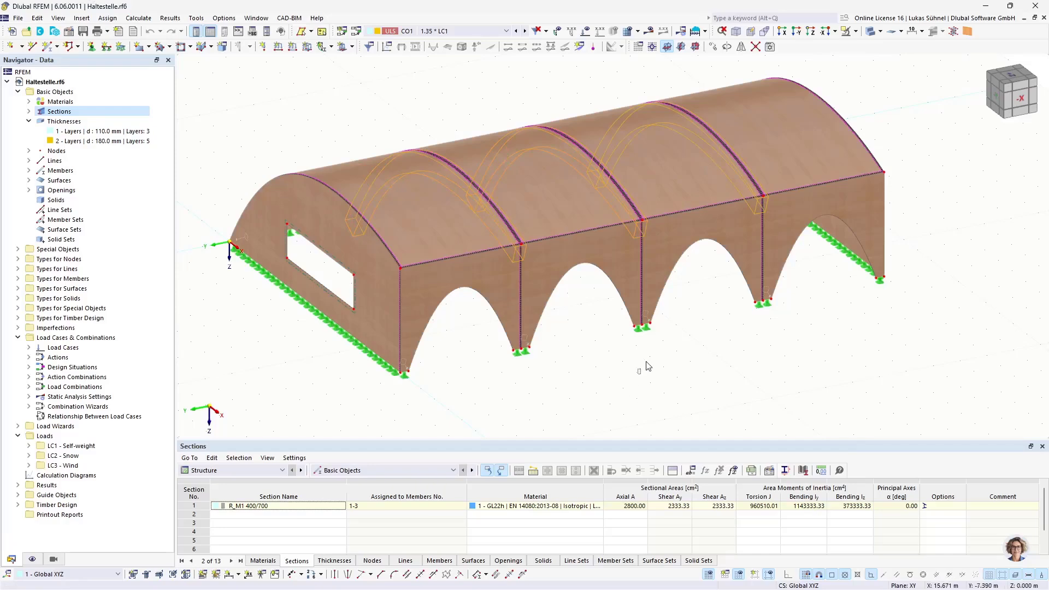
middle_click_drag(630, 349, 594, 344, "ctrl")
key("alt+Tab")
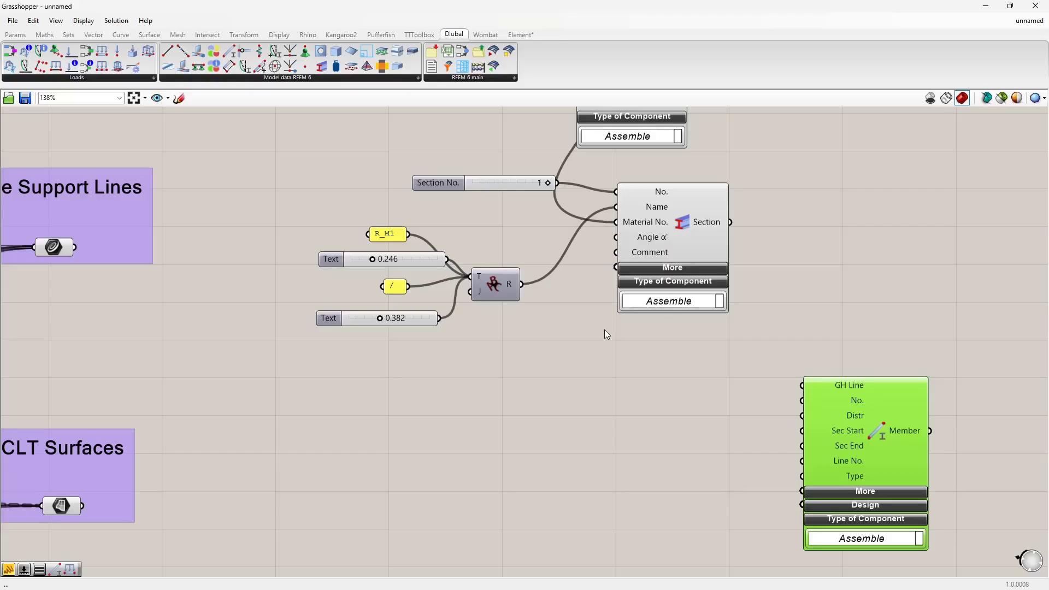
Connect the Curves for Beams parameter to the Member's GH Line input and the Section output to its Sec Start input.
scroll(536, 399, "down", 3)
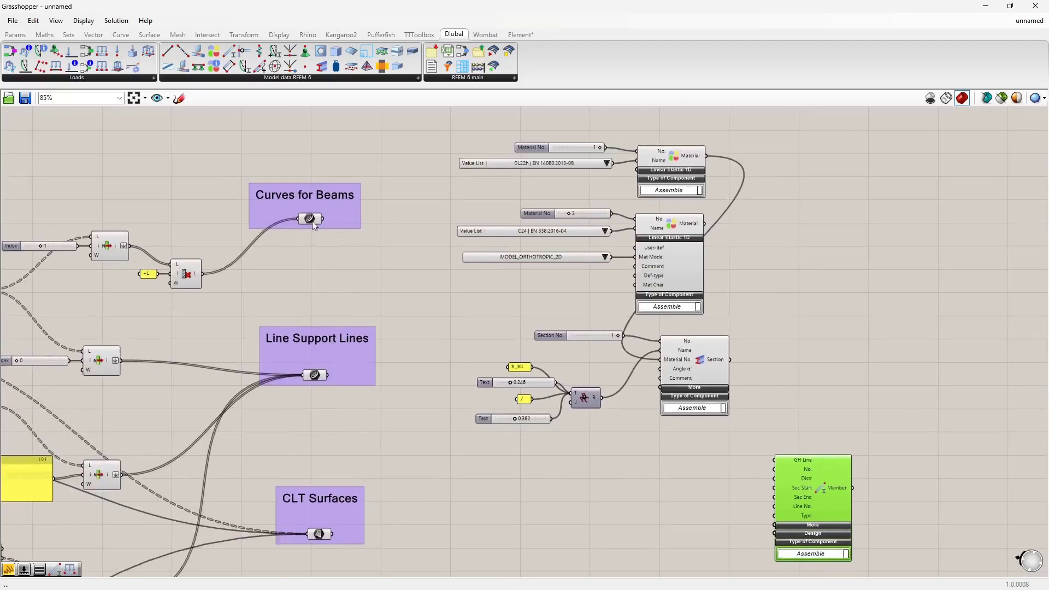
left_click(311, 219)
left_click_drag(322, 219, 774, 460)
right_click_drag(715, 477, 728, 386)
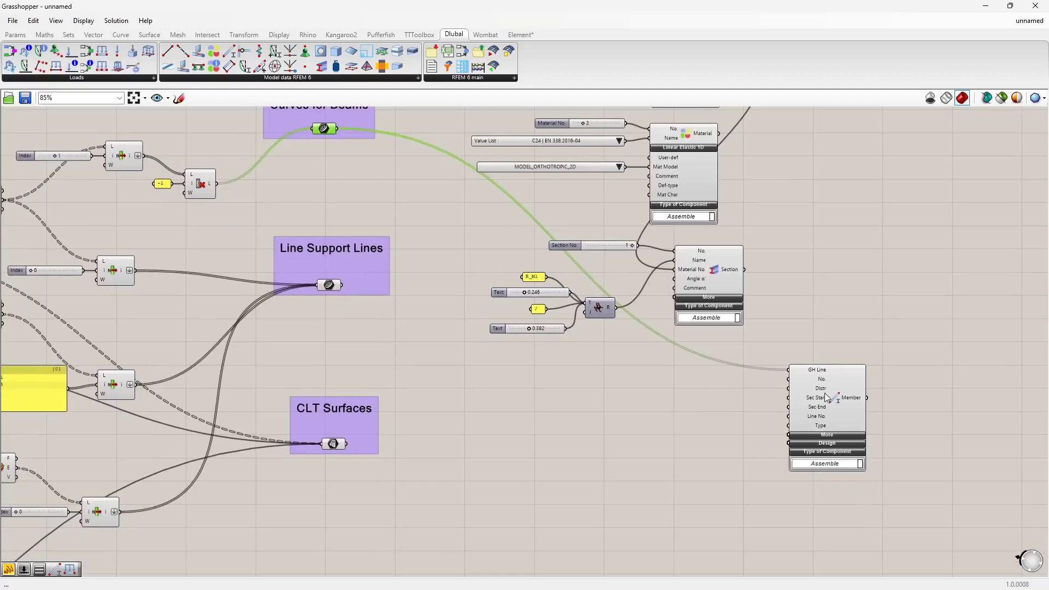
left_click(824, 392)
scroll(710, 404, "up", 4)
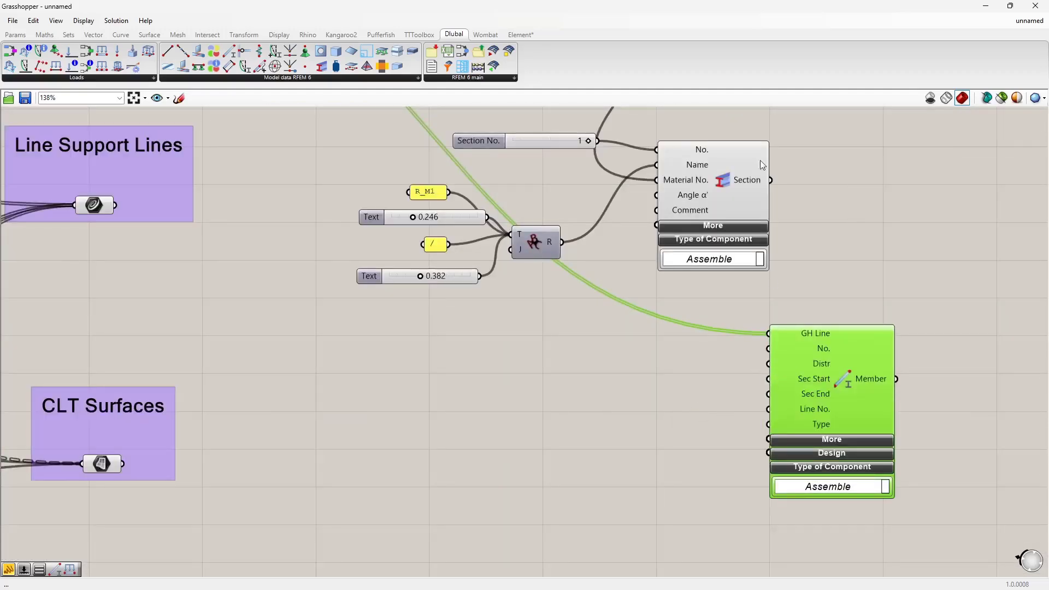
left_click_drag(774, 184, 778, 386)
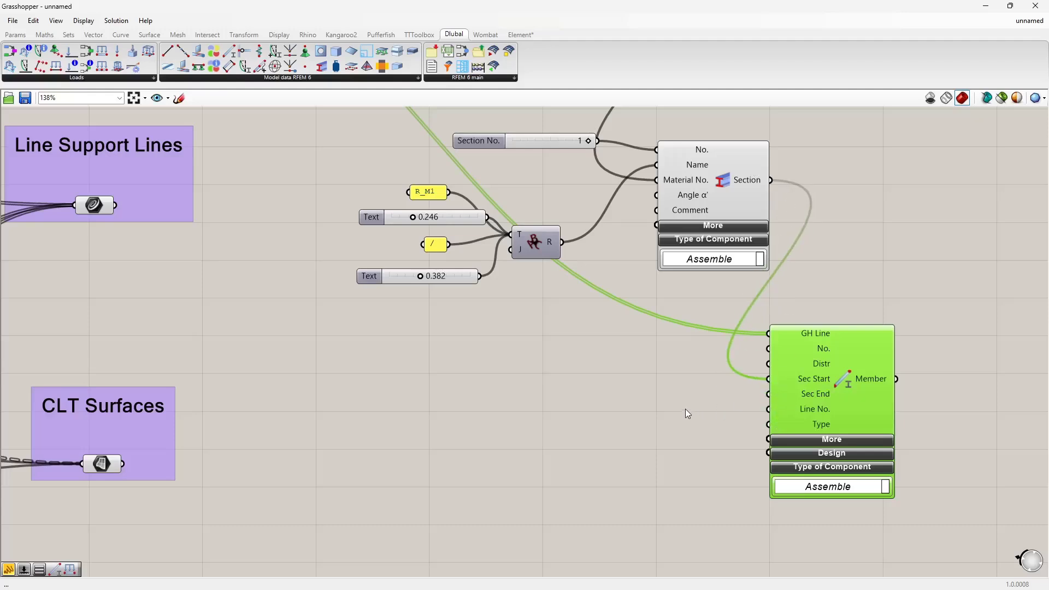
right_click_drag(676, 433, 647, 393)
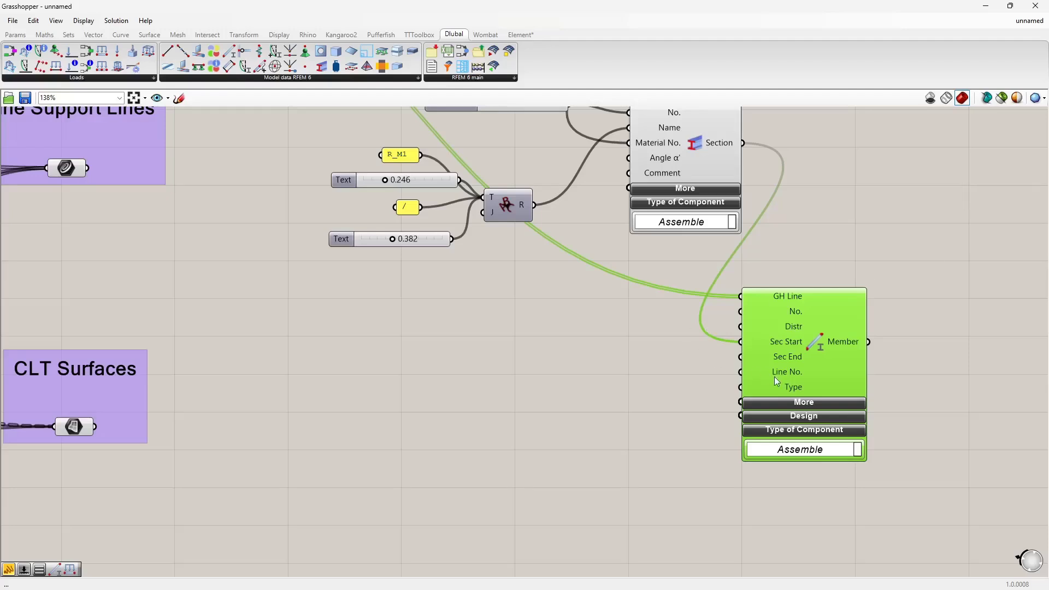
Expand the Member component's design inputs, reposition the component, and examine the timber service class input.
left_click(803, 416)
left_click_drag(803, 352, 822, 316)
right_click_drag(650, 454, 670, 390)
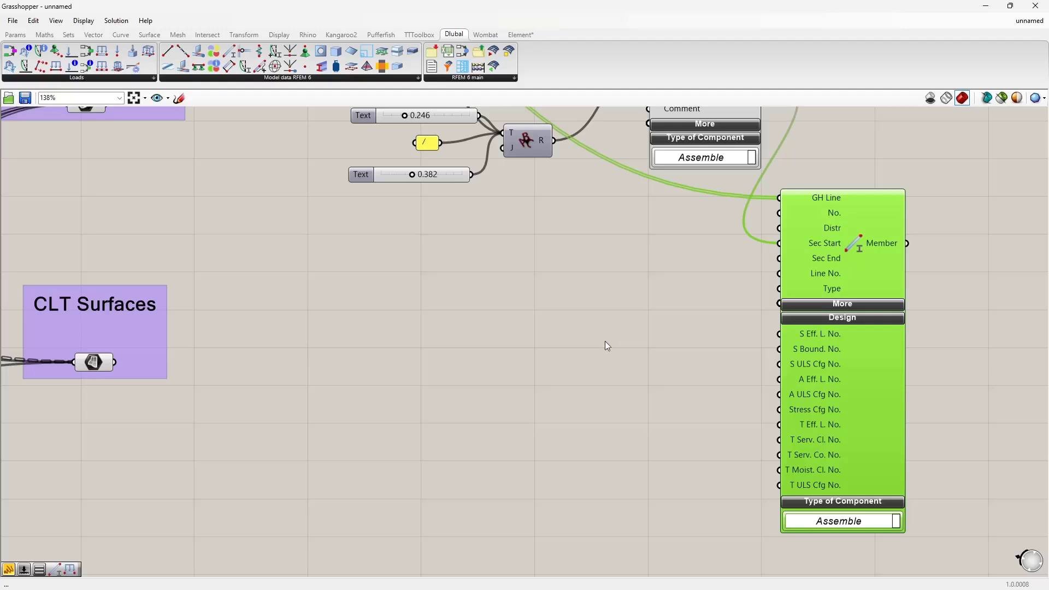
scroll(901, 396, "up", 2)
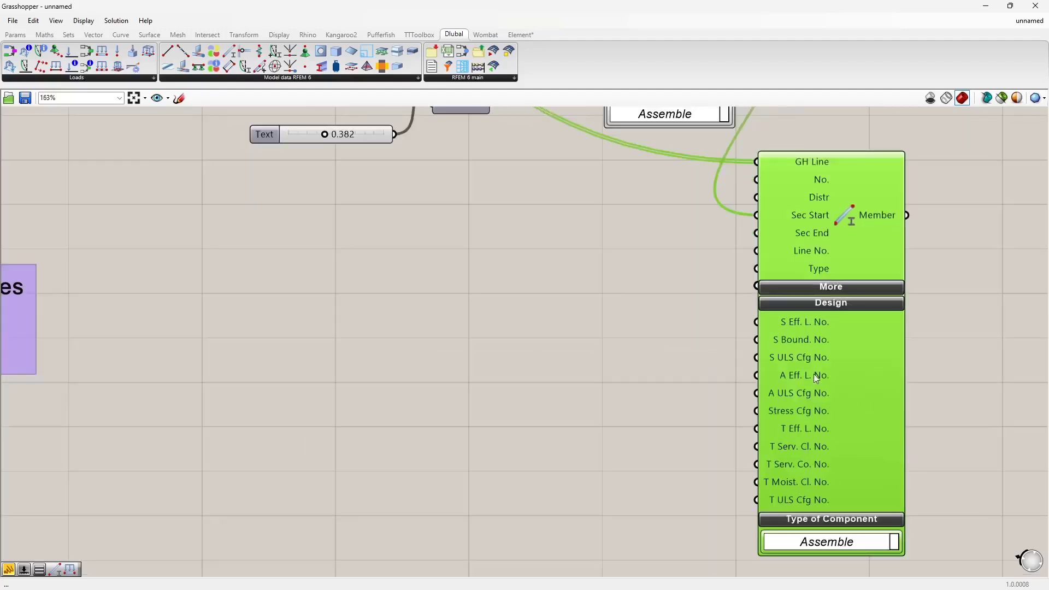
scroll(762, 444, "up", 2)
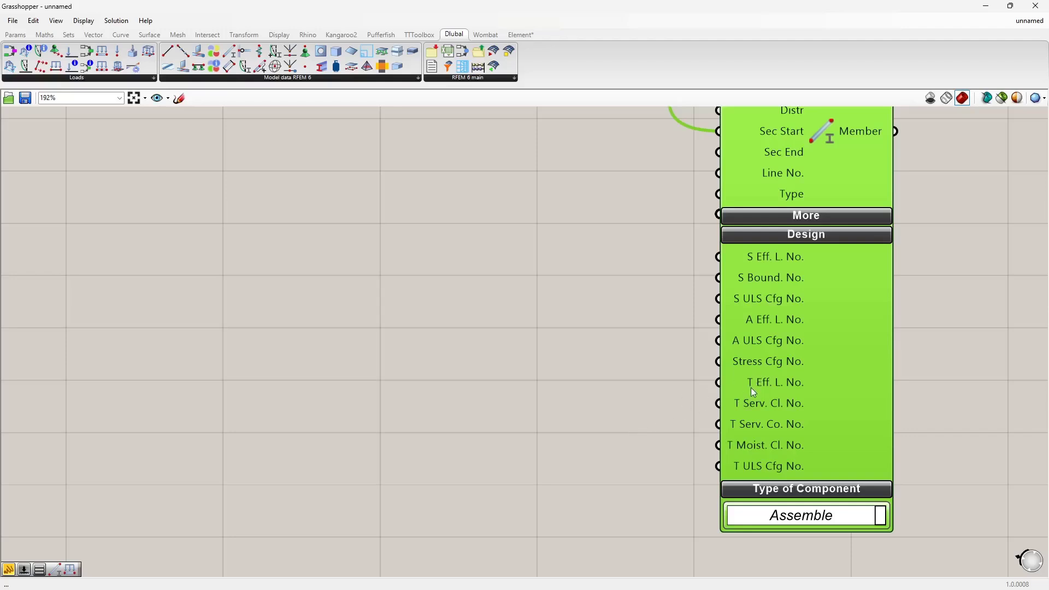
mouse_move(750, 389)
Add a number slider set to 1 and connect it to the Member's T Serv. Cl. No. and T ULS Cfg No. inputs.
double_click(517, 407)
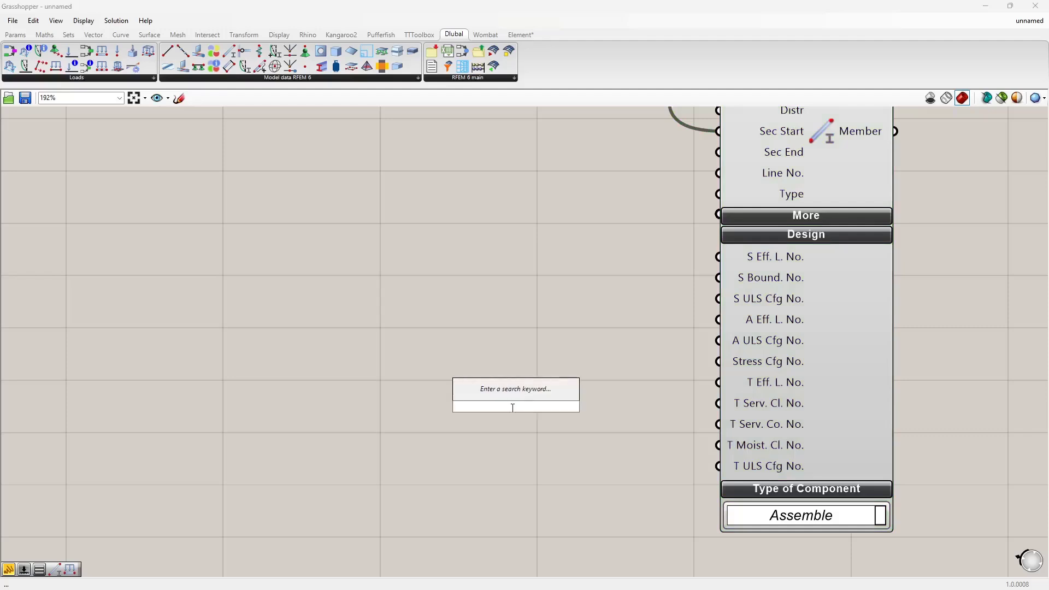
type("slider")
key("Return")
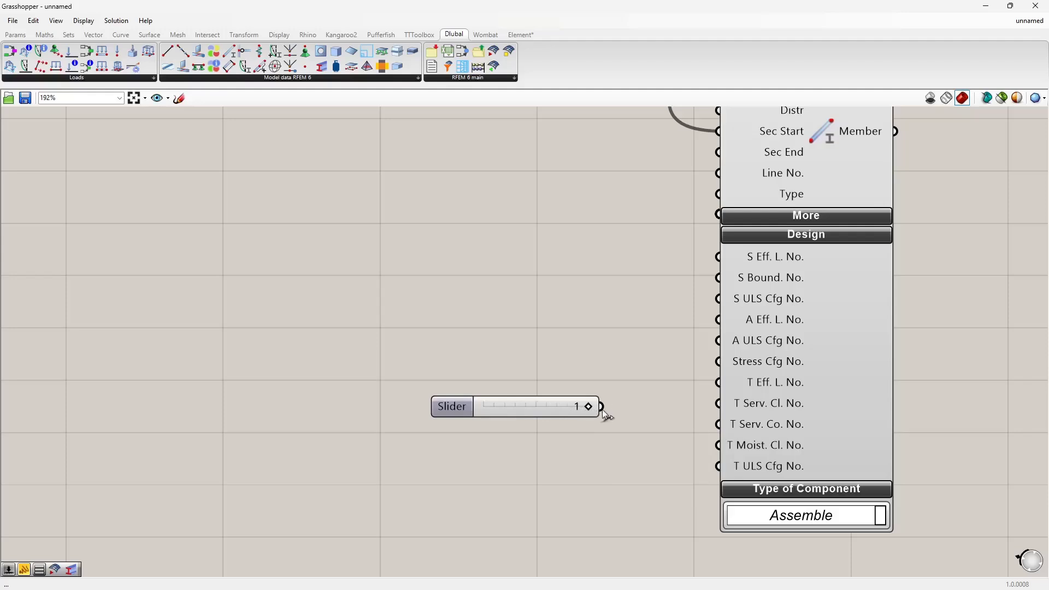
left_click_drag(602, 410, 506, 364)
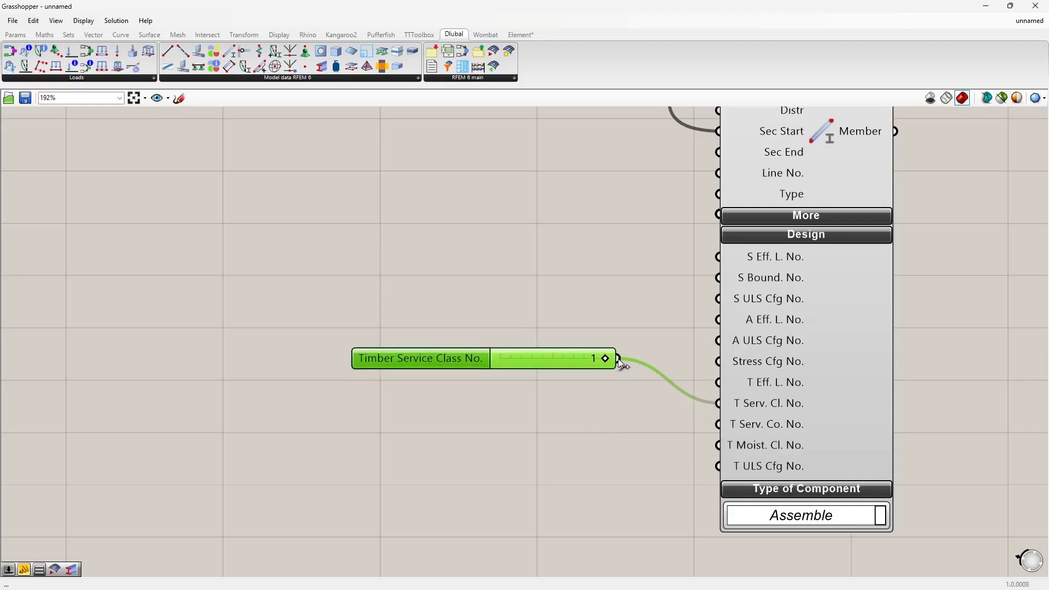
left_click_drag(617, 358, 717, 466)
left_click_drag(582, 358, 597, 417)
scroll(700, 427, "down", 1)
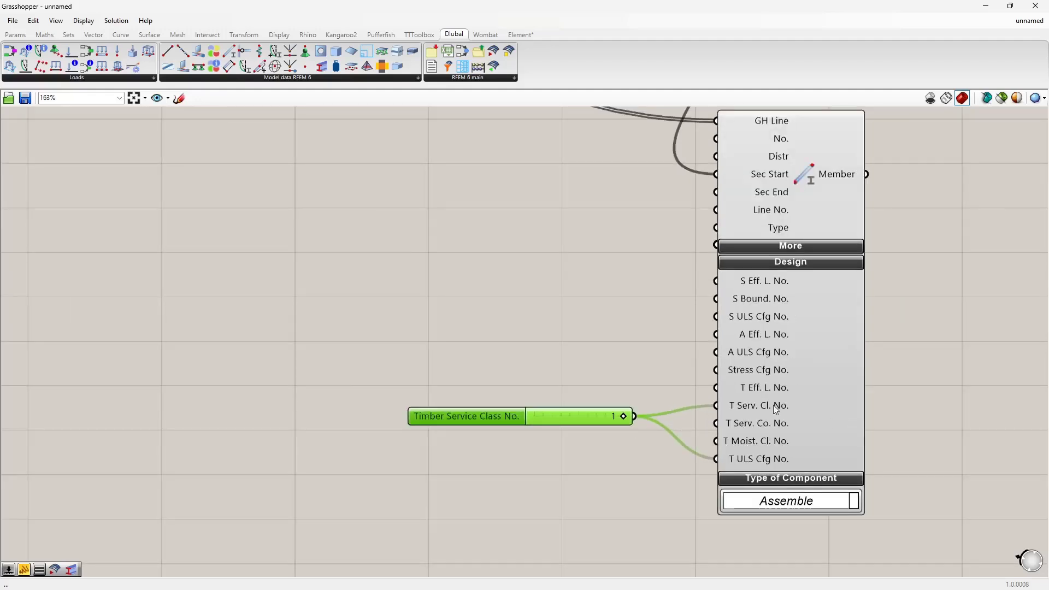
Group all material, section and member components together with their sliders, panels and value lists.
scroll(550, 351, "down", 3)
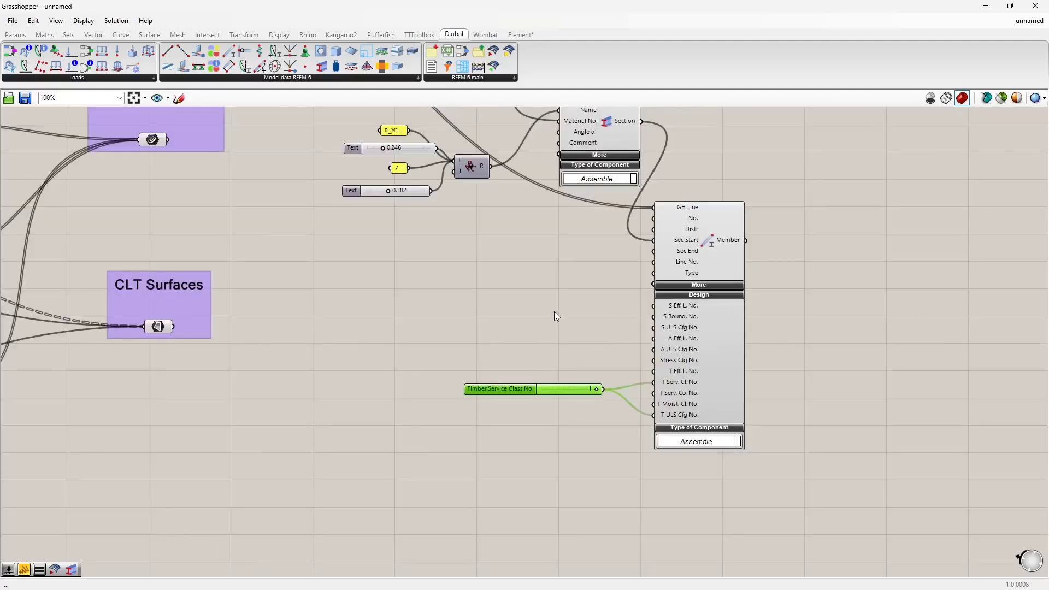
scroll(554, 316, "down", 3)
right_click_drag(565, 336, 566, 387)
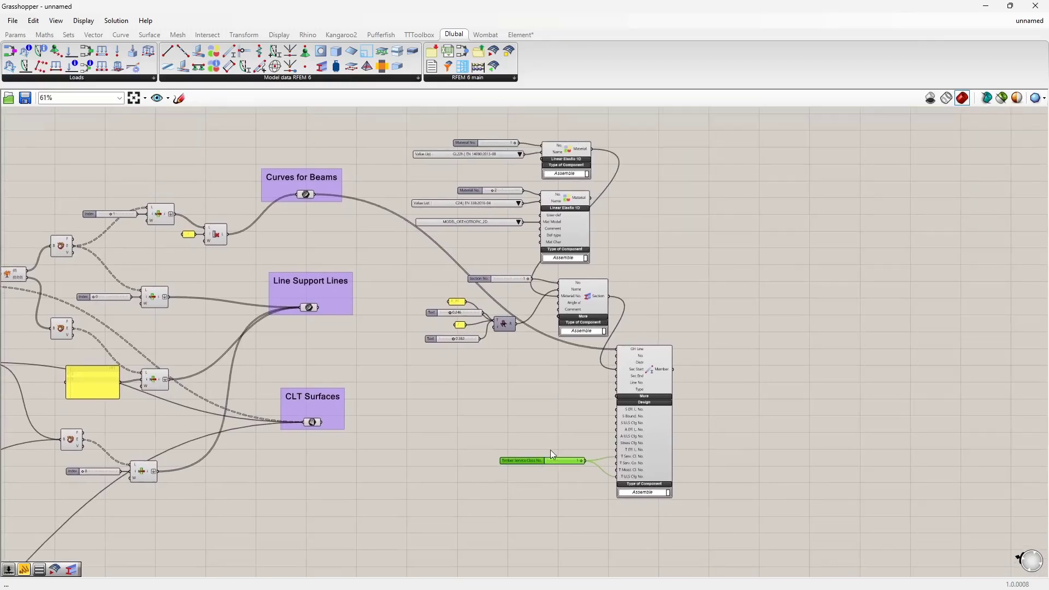
left_click_drag(752, 513, 382, 144)
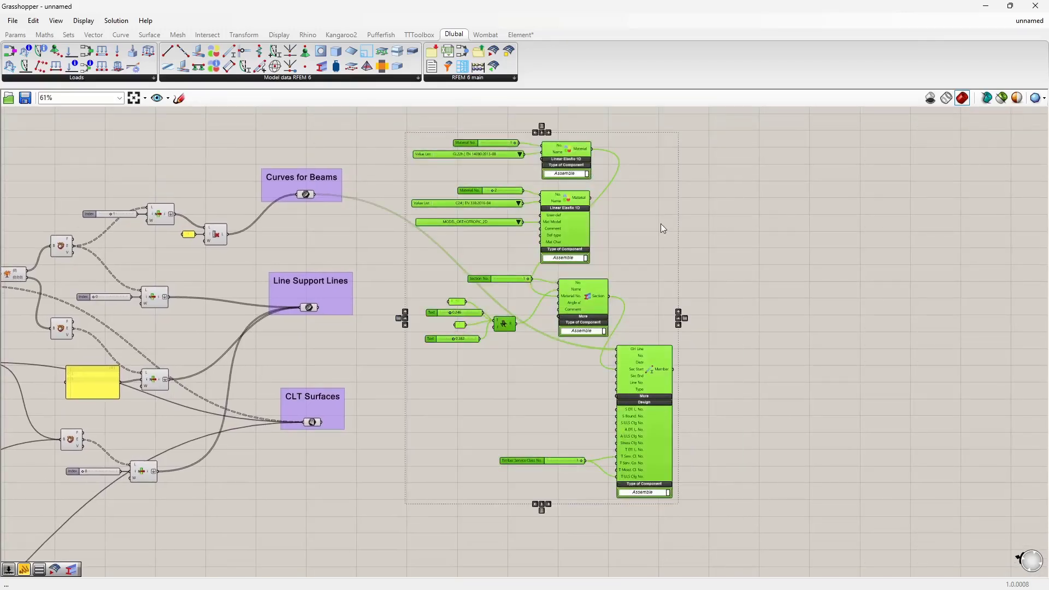
right_click_drag(650, 239, 651, 240)
right_click(655, 265)
left_click(677, 330)
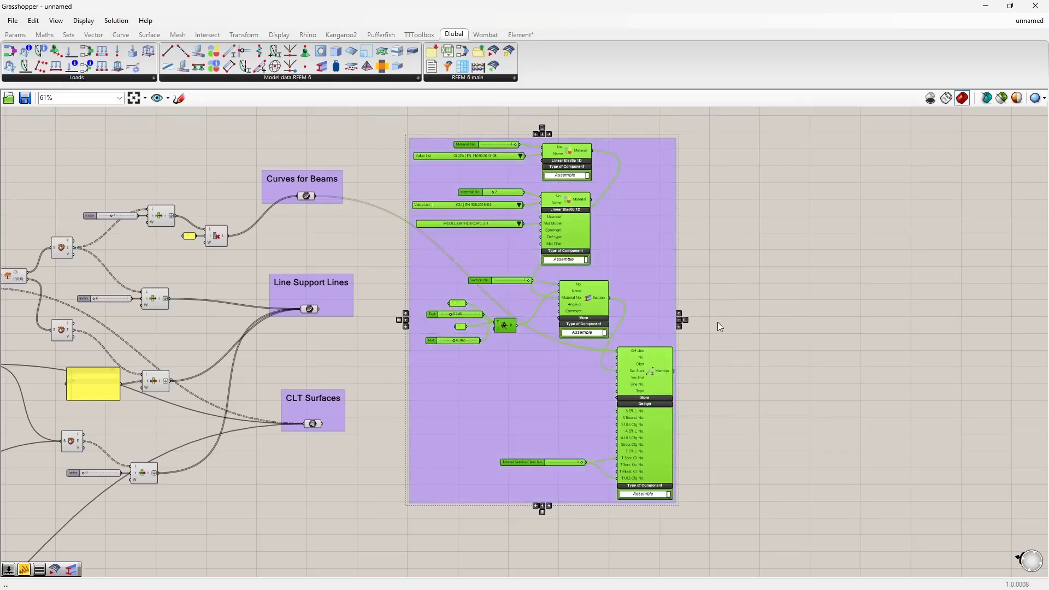
mouse_move(698, 319)
right_mouse_down()
mouse_move(700, 290)
mouse_move(688, 315)
right_mouse_up()
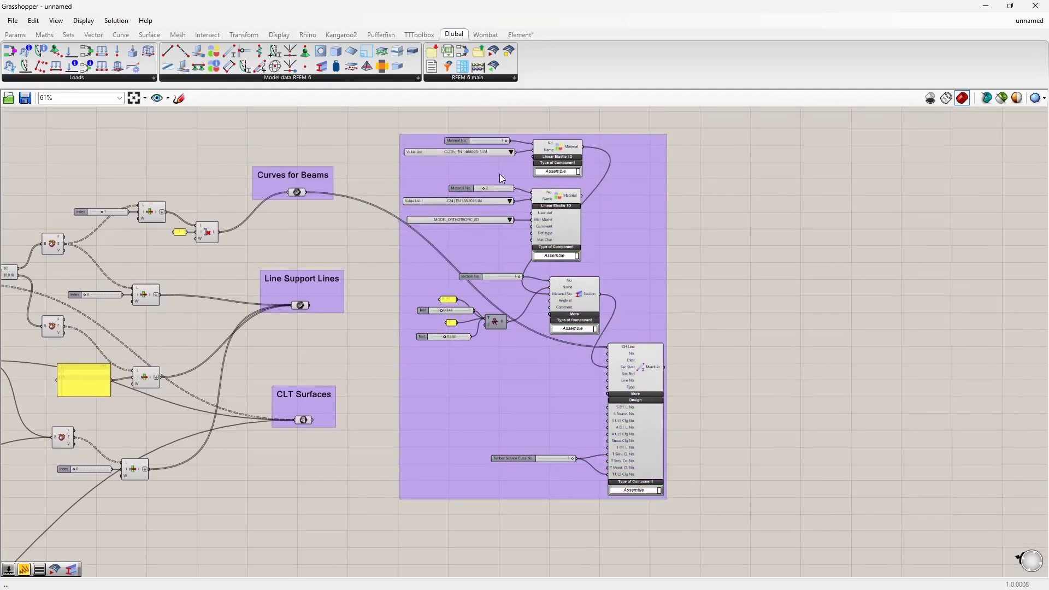
Switch to the RFEM reference model, examine the front arched wall surface's thickness type and layer definitions, then cancel both dialogs.
right_click_drag(581, 528, 588, 399)
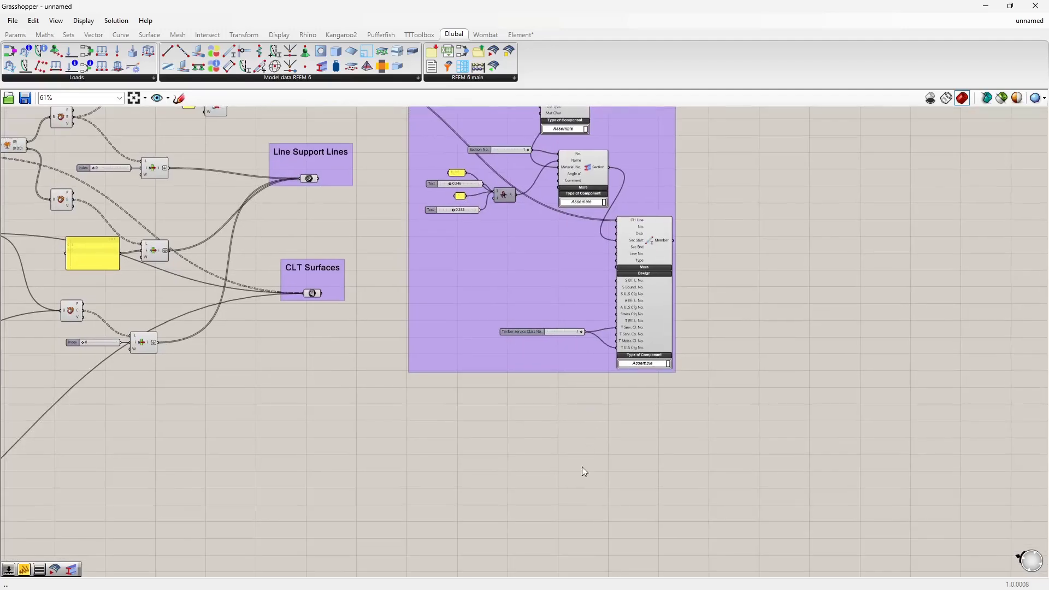
right_click_drag(582, 469, 575, 344)
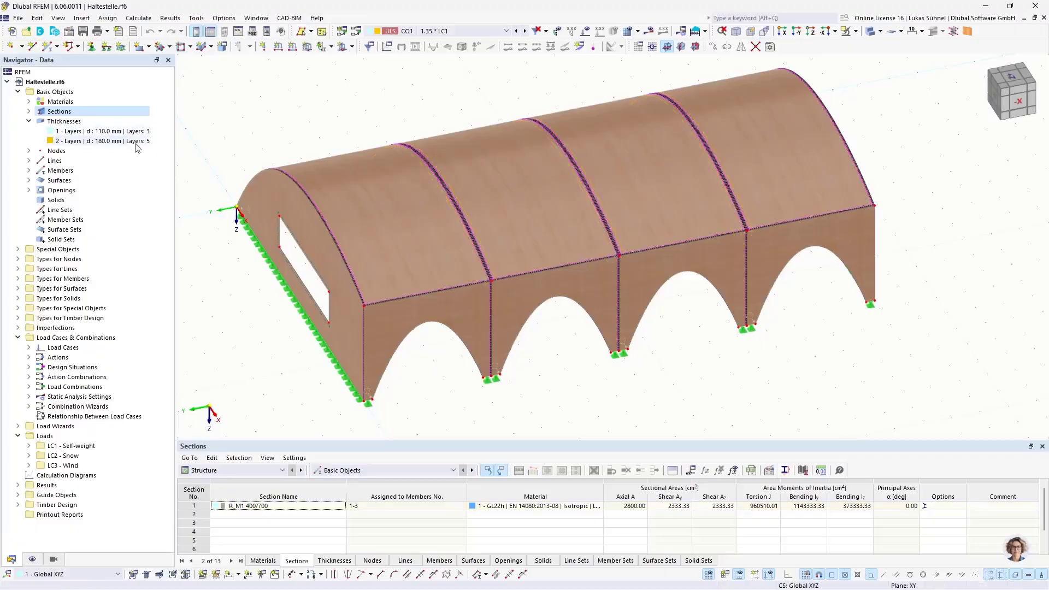
double_click(385, 336)
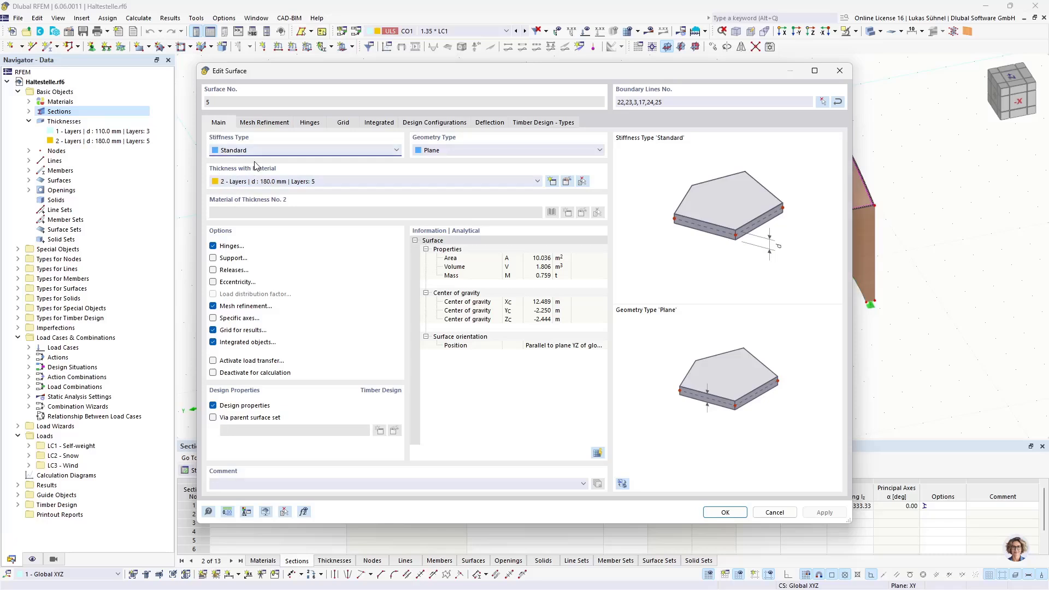
left_click(567, 182)
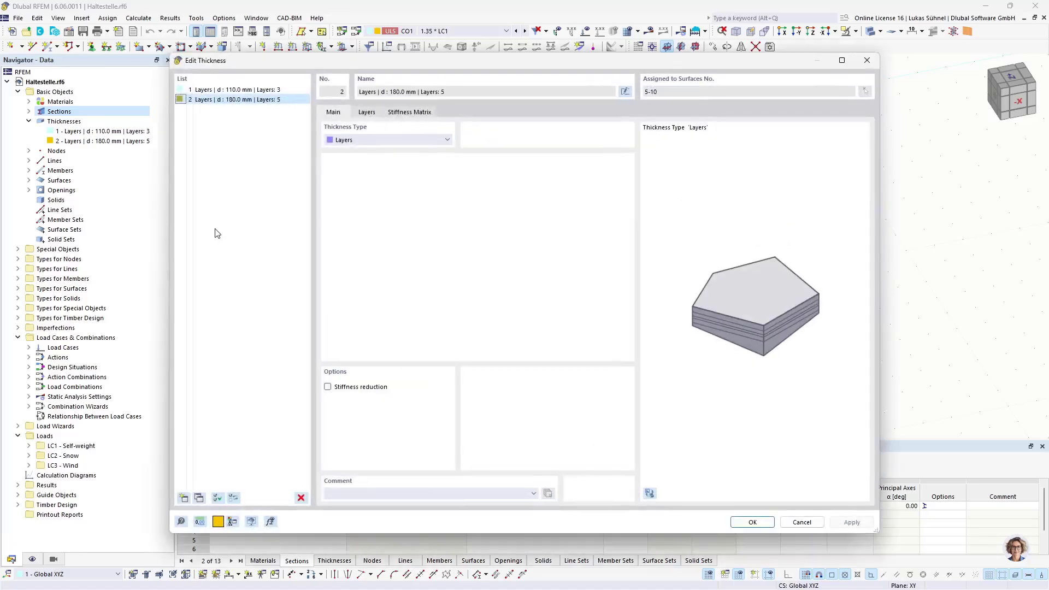
left_click(381, 141)
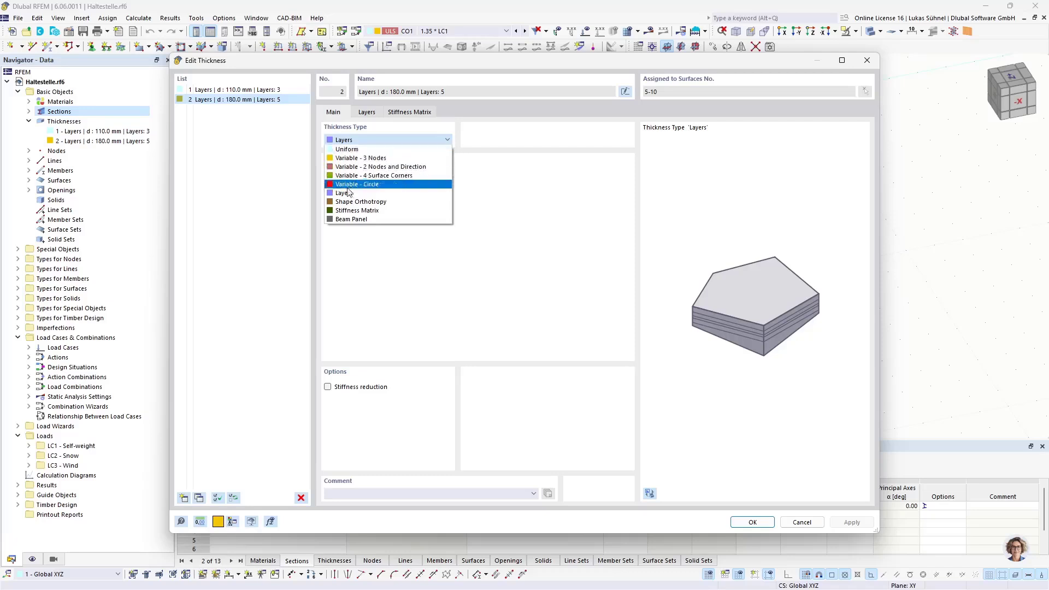
left_click(367, 113)
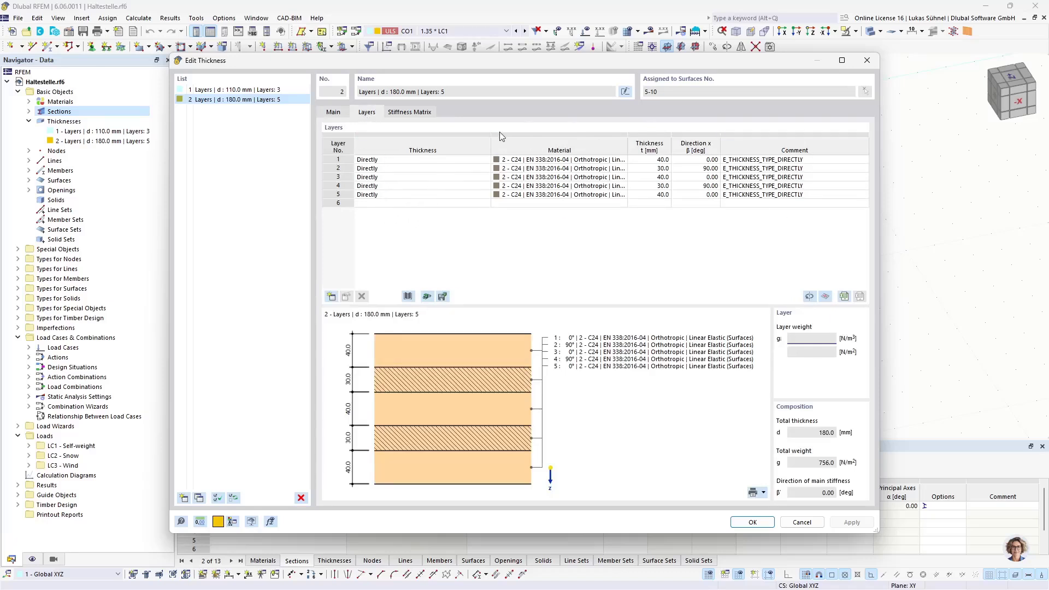
left_click(558, 163)
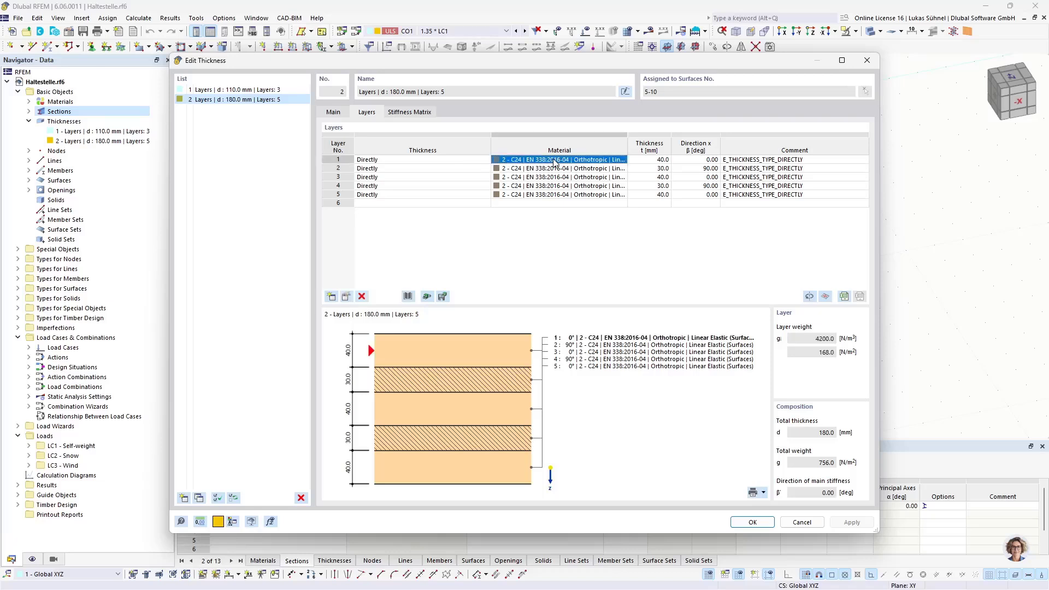
left_click(657, 161)
key("Tab")
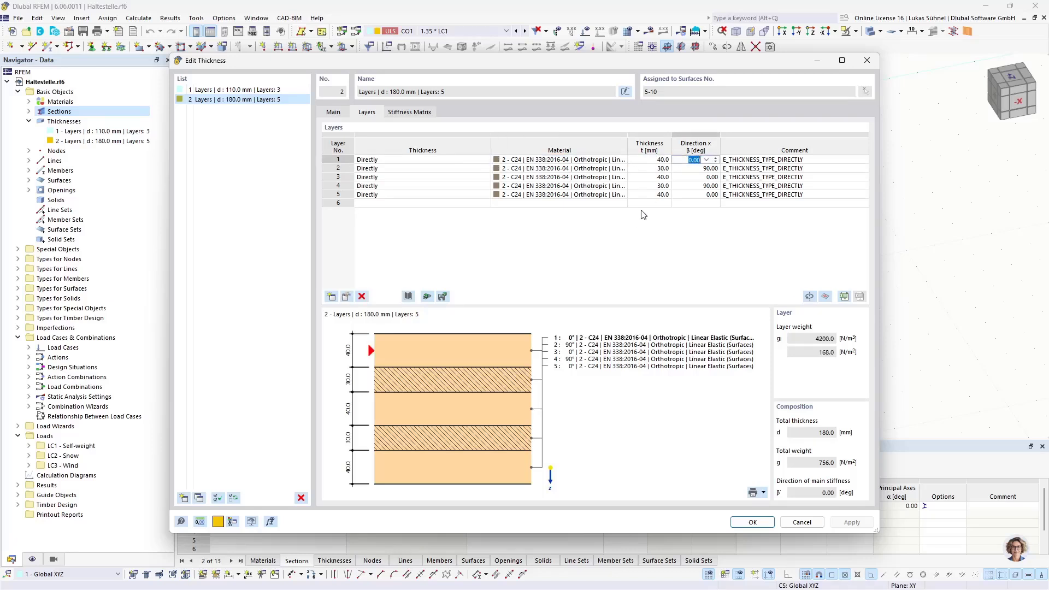
left_click(812, 528)
left_click(786, 517)
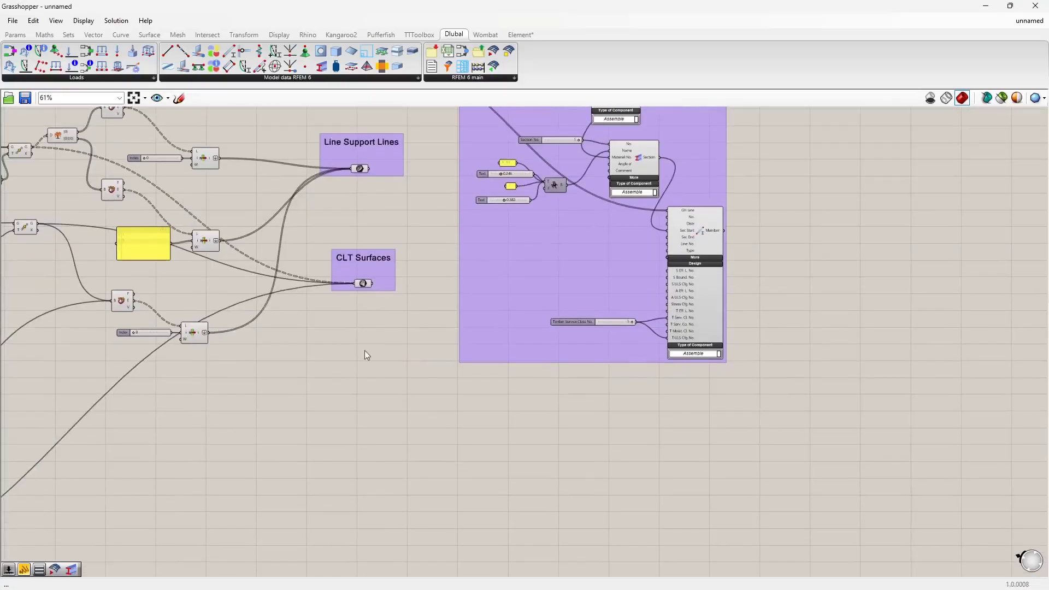
Return to Grasshopper and add a Dlubal Thickness component in the empty area below the new group.
right_click_drag(363, 352, 395, 186)
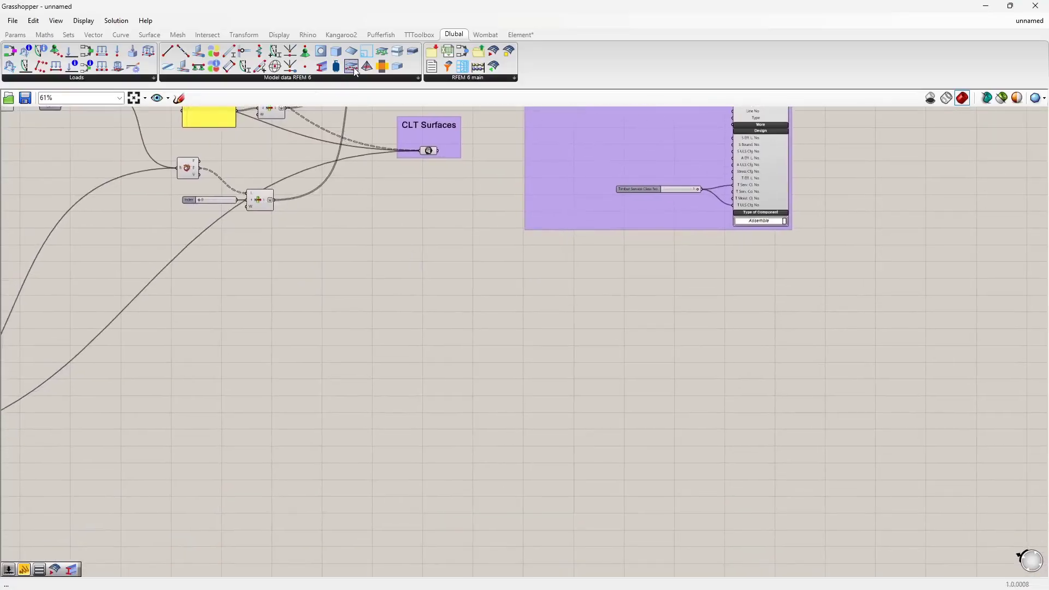
left_click_drag(400, 67, 490, 382)
left_click_drag(591, 325, 658, 324)
scroll(658, 327, "up", 5)
right_click_drag(474, 347, 572, 394)
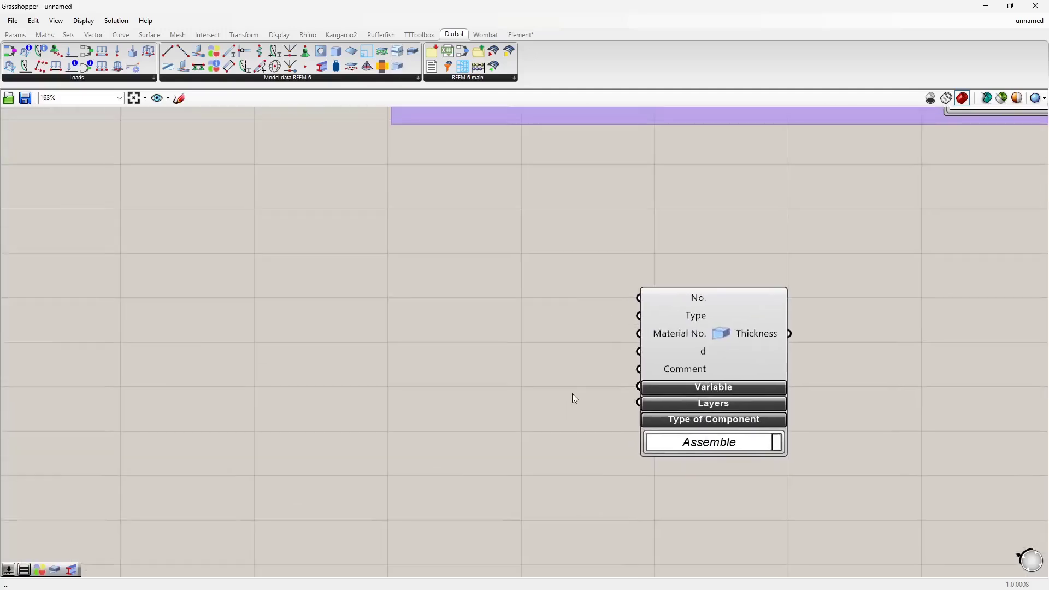
Add a number slider set to 1, connect it to the Thickness component's No. input and align it beside that input.
double_click(442, 272)
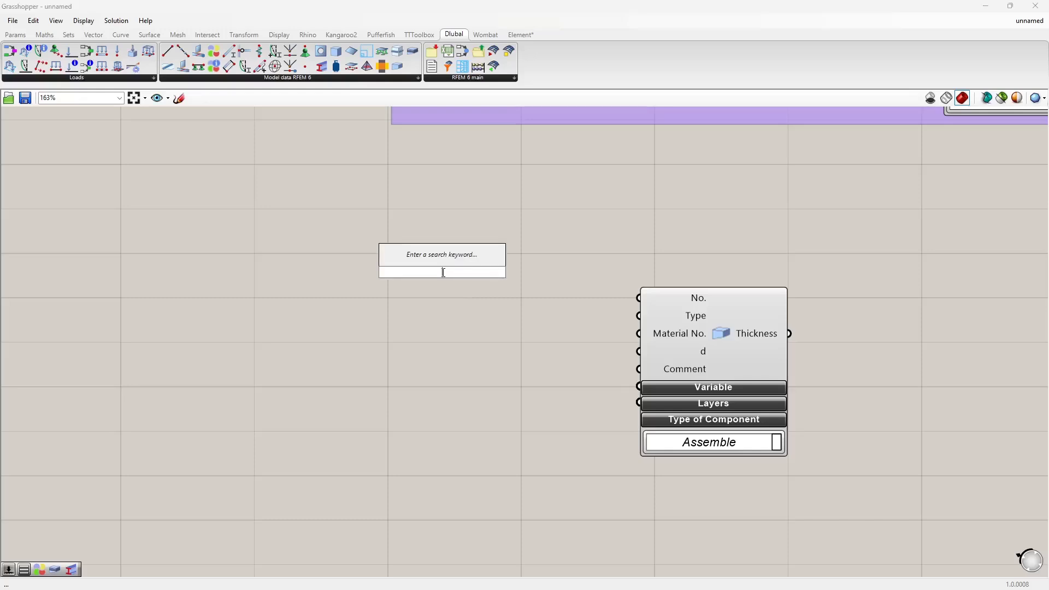
type("1")
key("Return")
left_click_drag(515, 272, 638, 298)
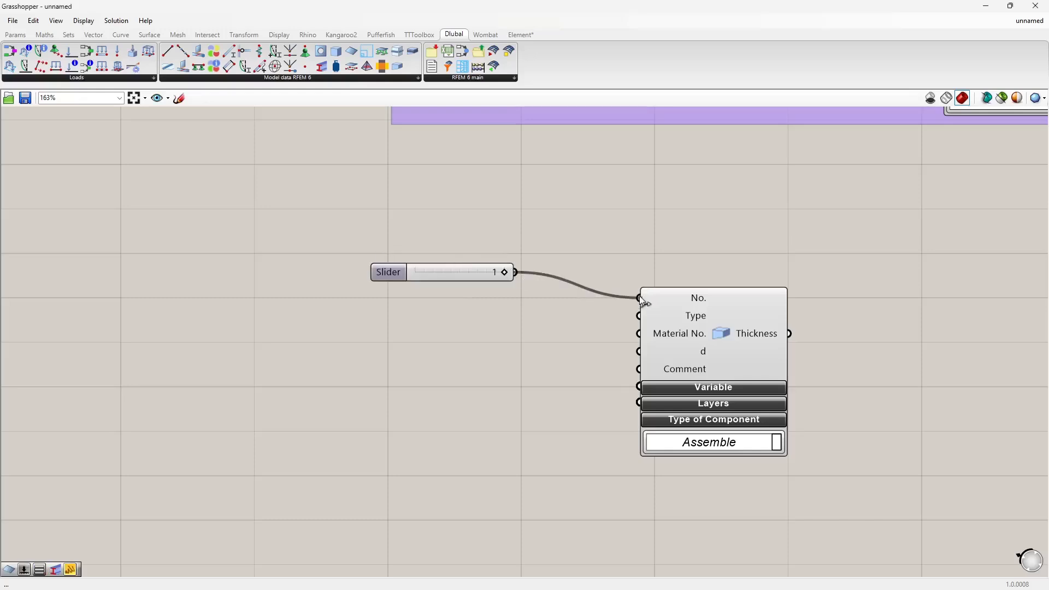
left_click_drag(476, 272, 491, 297)
right_click_drag(455, 361, 451, 315)
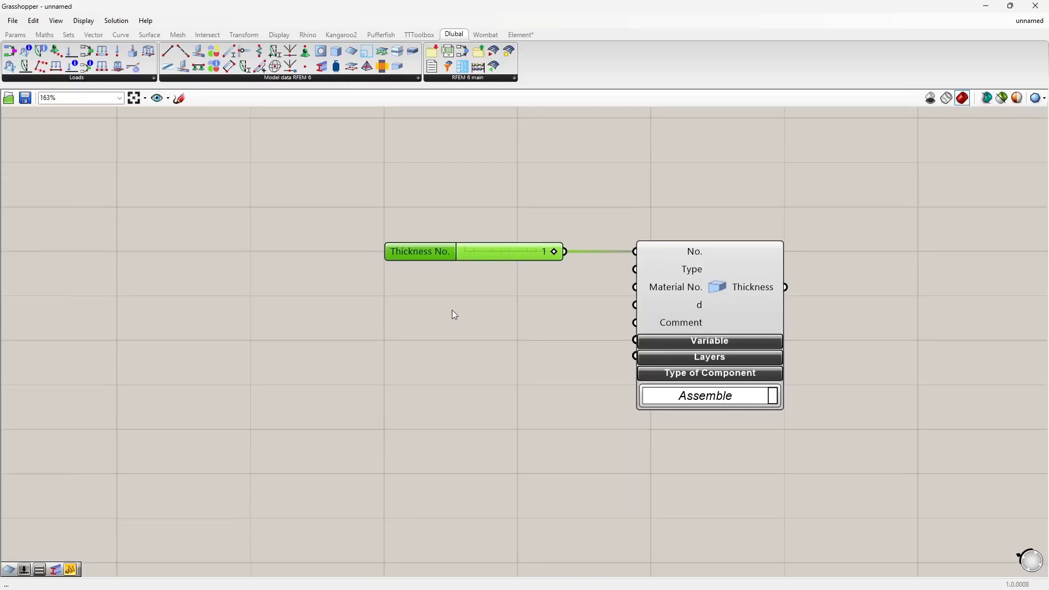
Add a Value List, connect it to the Thickness component's Type input and place it below the thickness number slider.
double_click(436, 318)
type("va")
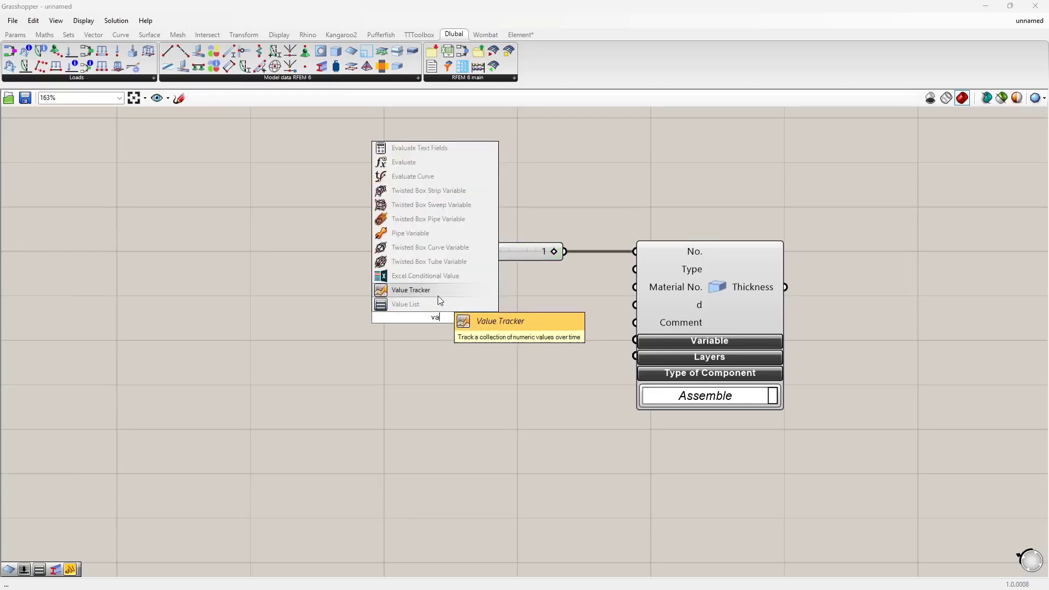
left_click(437, 303)
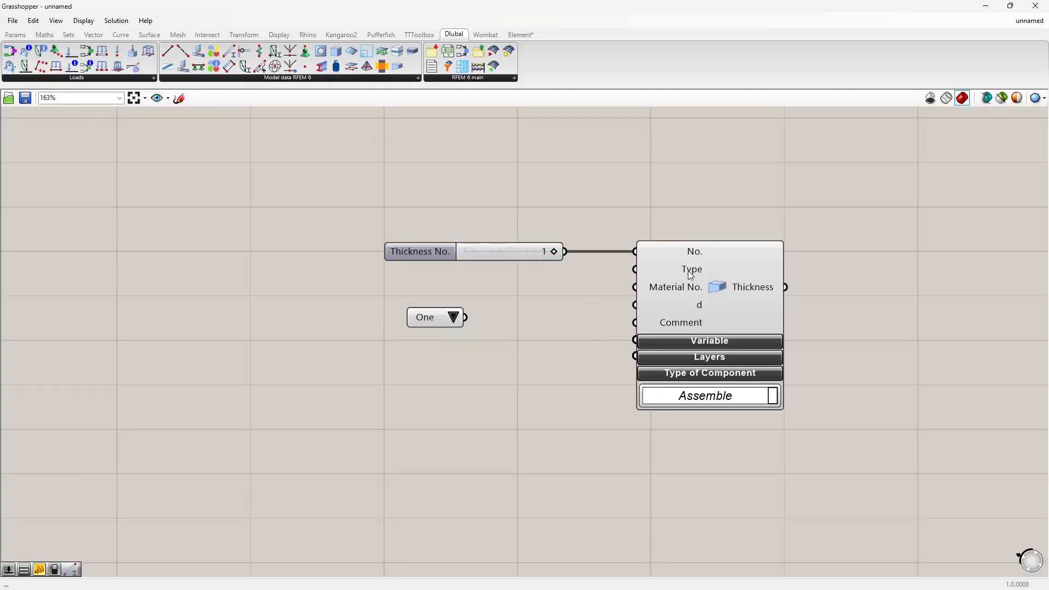
mouse_move(692, 273)
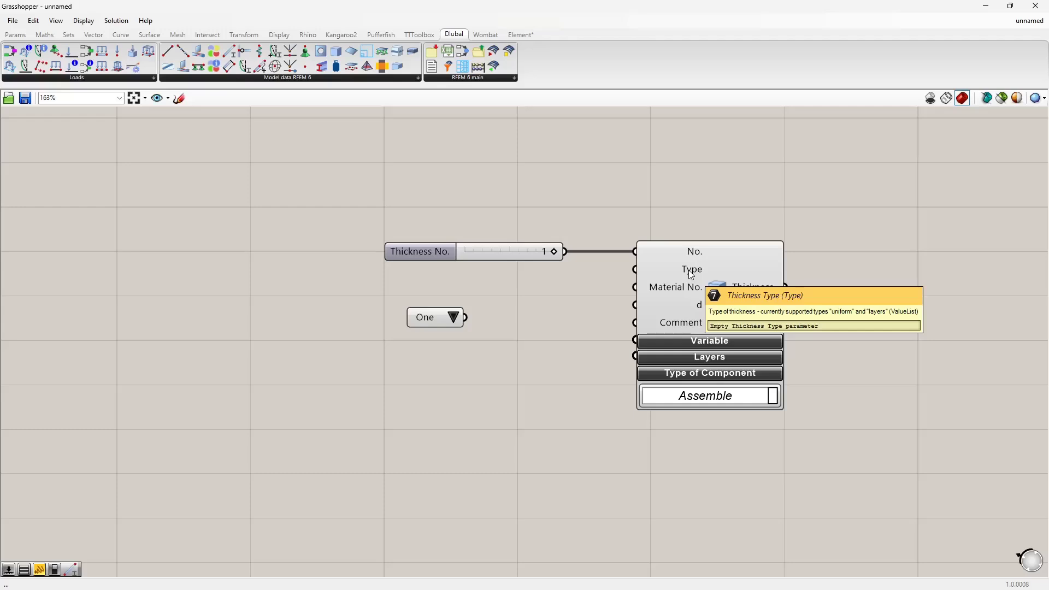
left_click_drag(464, 318, 634, 269)
left_click_drag(550, 323, 494, 300)
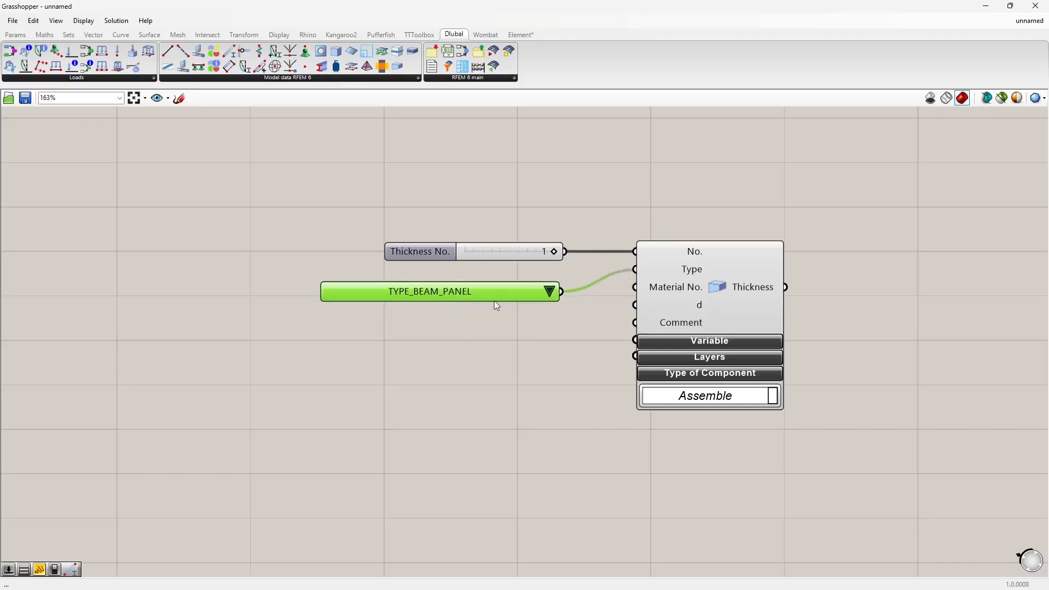
Set the Thickness component's type value list to TYPE_LAYERS and expand the component's Layers inputs.
left_click(550, 292)
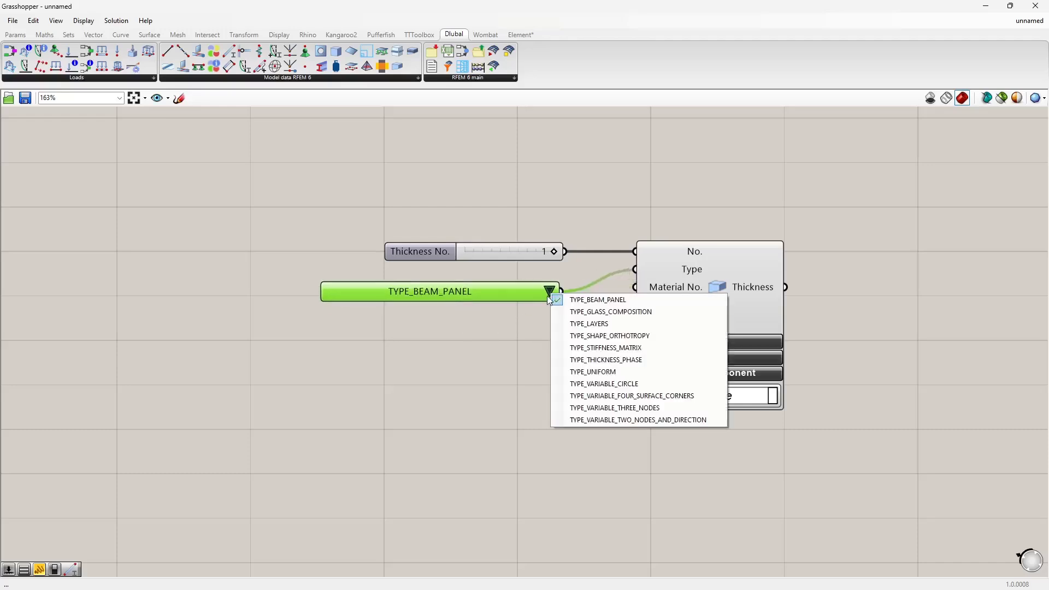
left_click(567, 322)
right_click_drag(501, 335, 546, 313)
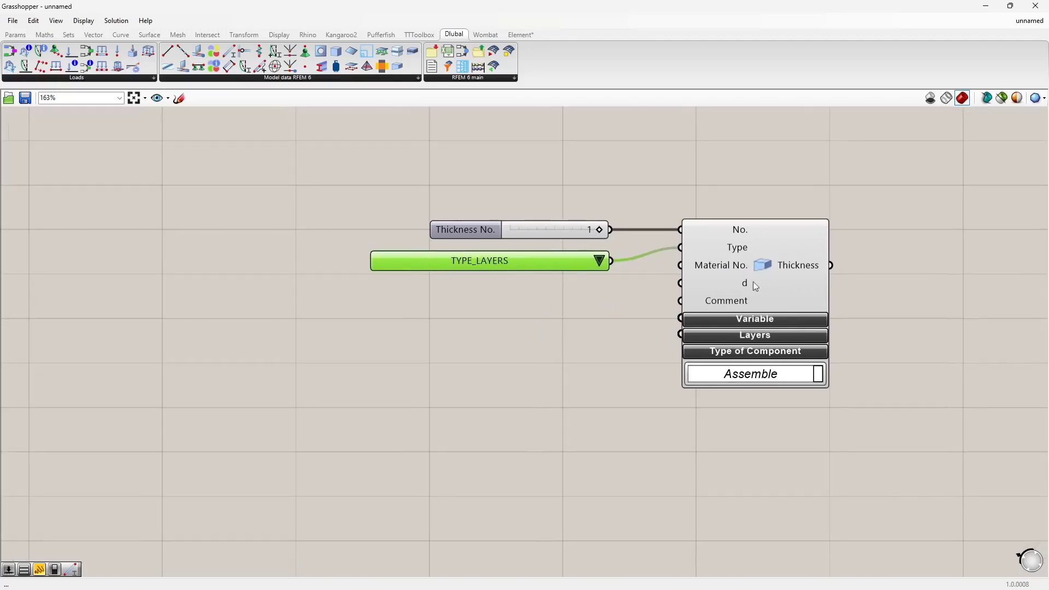
left_click(735, 339)
right_click_drag(578, 367, 647, 305)
scroll(655, 306, "down", 1)
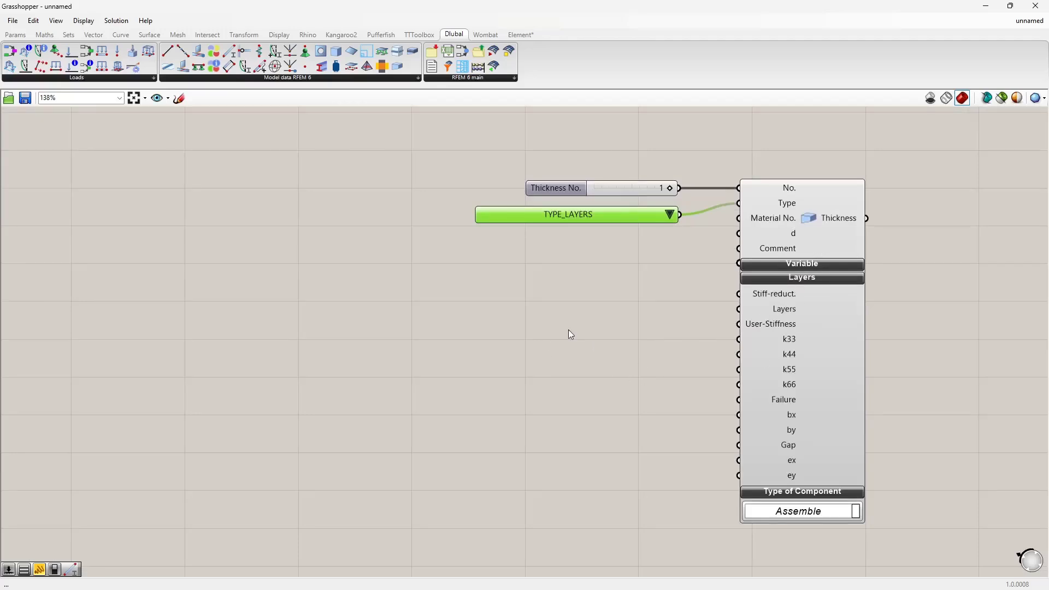
Add a Thickness Layers Reference Table component, connect it to the Thickness component's Layers input and align it beside that input.
mouse_move(783, 310)
left_click_drag(408, 52, 440, 325)
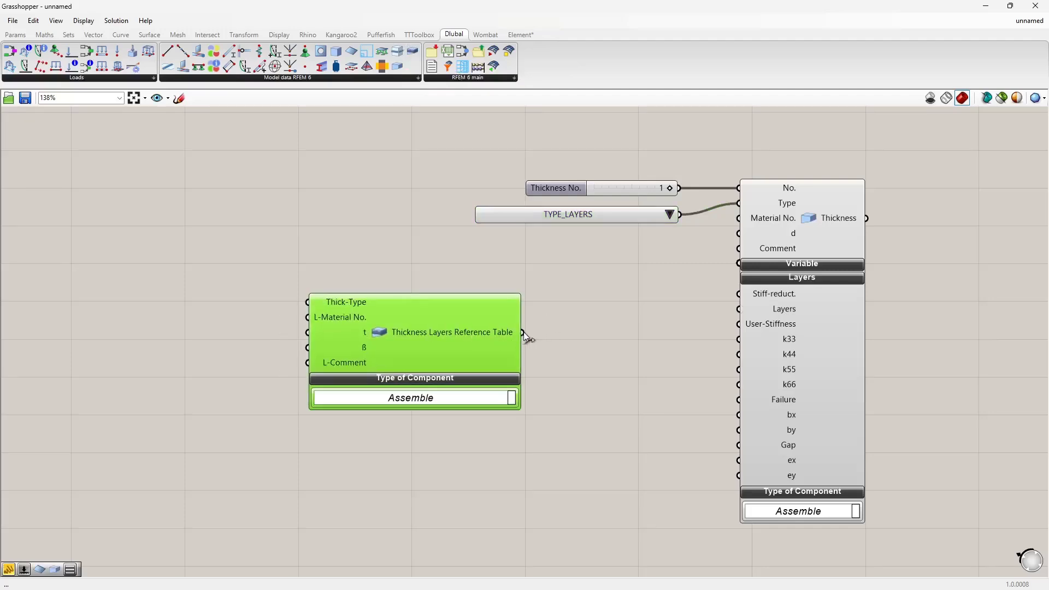
left_click_drag(523, 332, 739, 310)
left_click_drag(448, 340, 546, 319)
right_click_drag(413, 324, 525, 314)
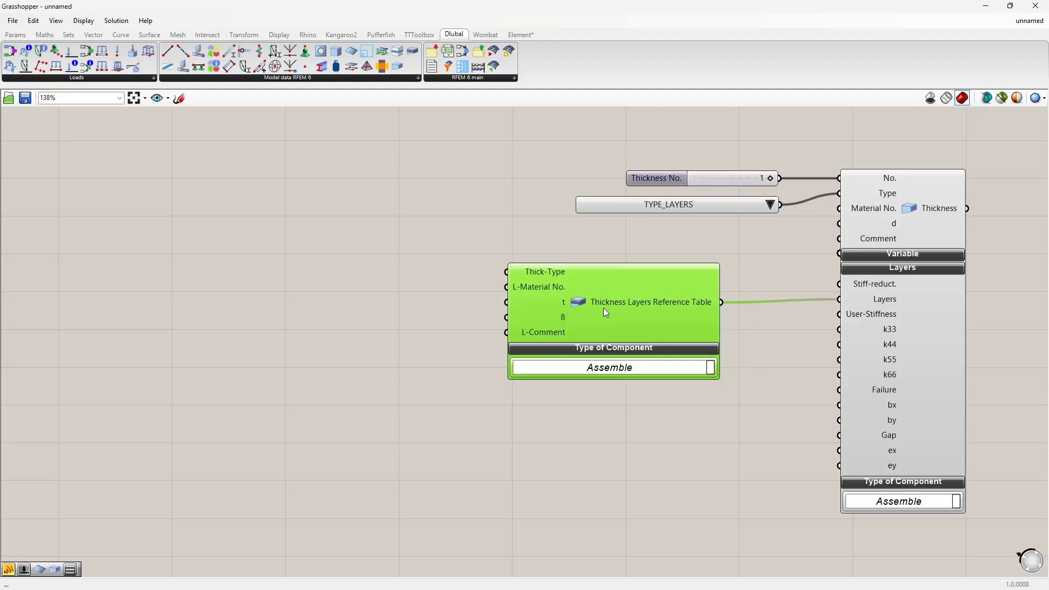
left_click(875, 319)
left_click(356, 291)
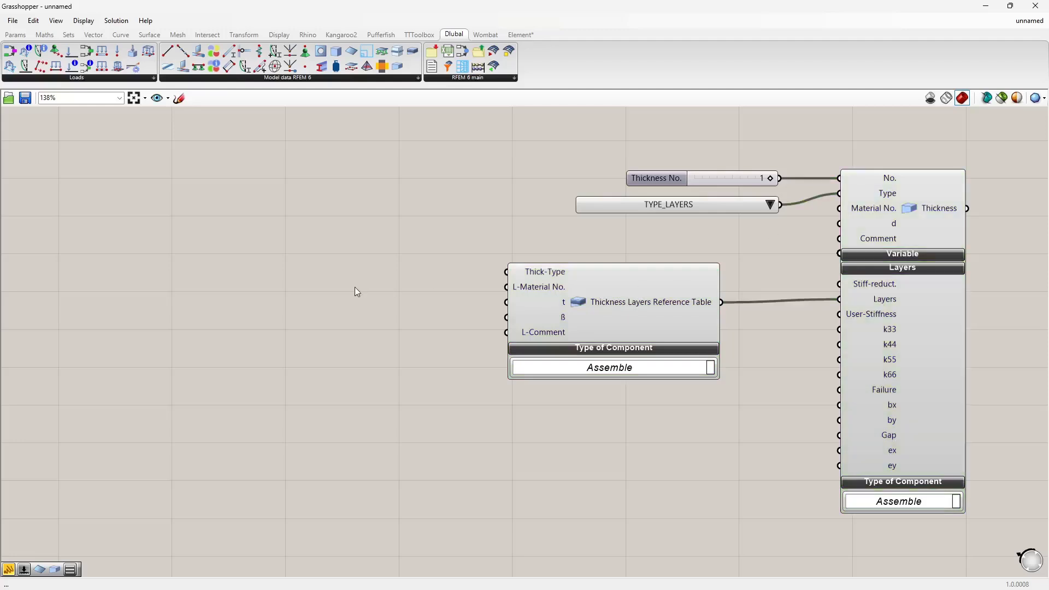
Add a number slider set to 2 and connect it to the layer table's L-Material No. input.
double_click(328, 293)
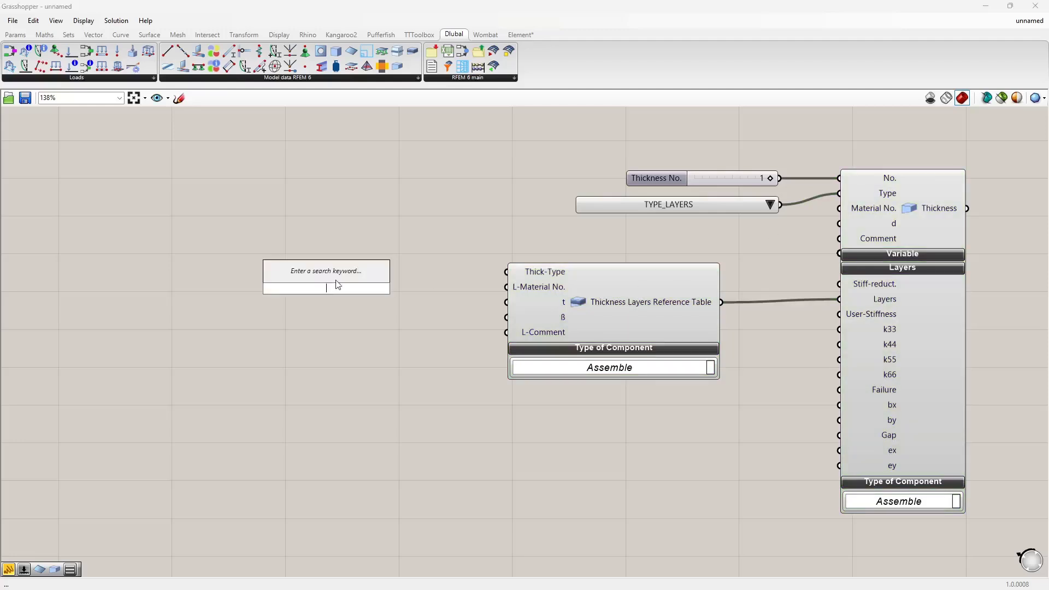
type("2")
key("Return")
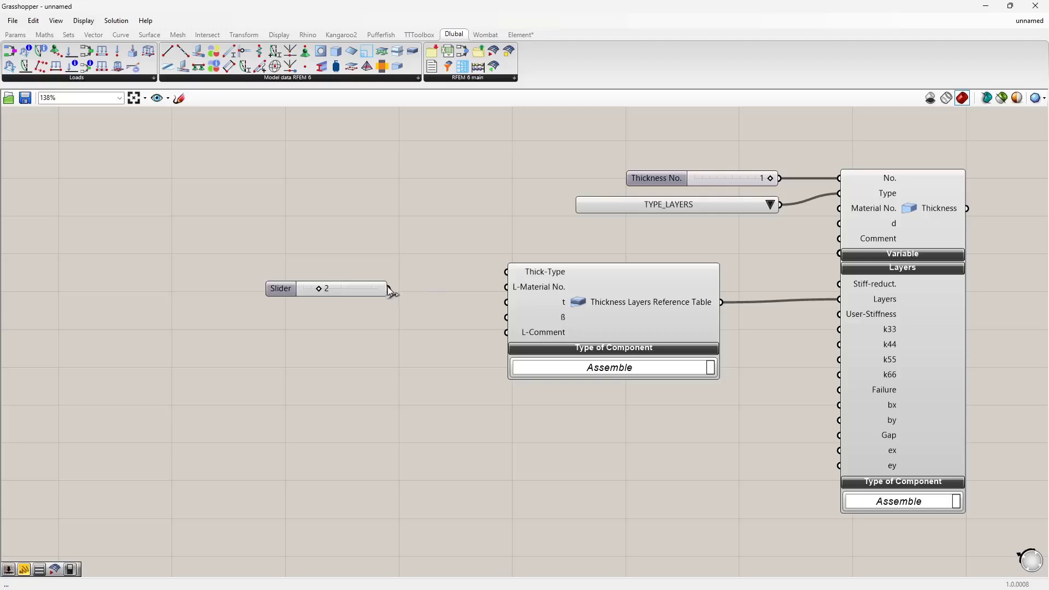
left_click_drag(388, 289, 502, 291)
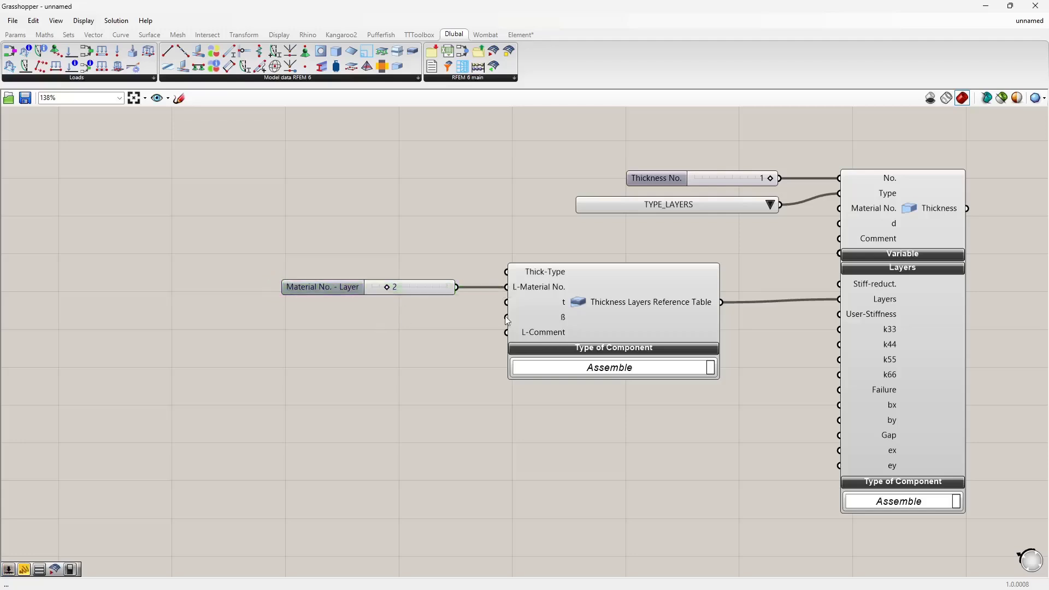
Add a panel listing the layer thicknesses 0.4, 0.3 and 0.4, and turn off Multiline Data so each line is a separate item.
double_click(296, 322)
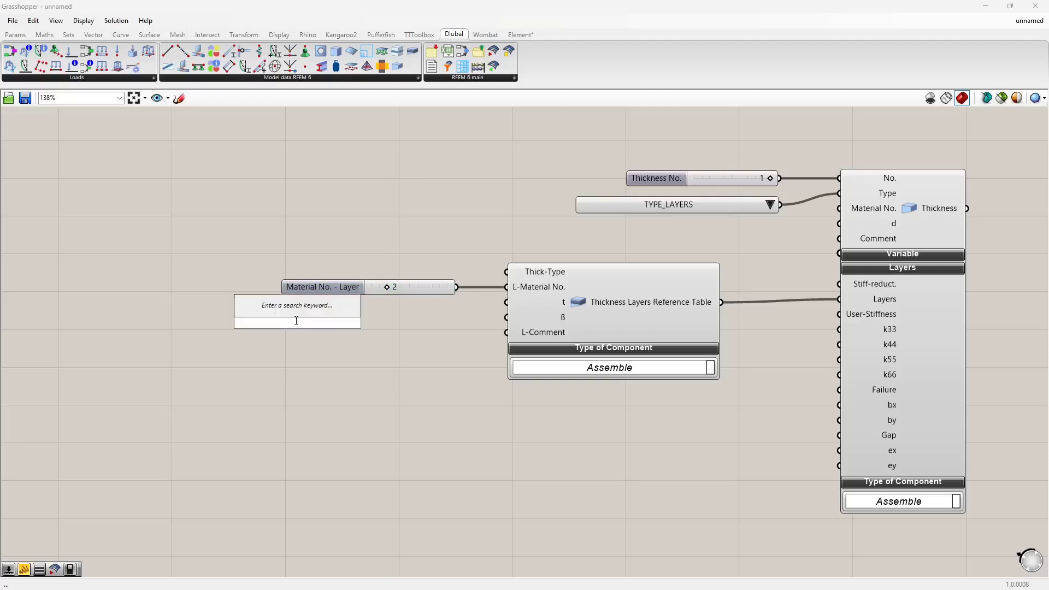
type("panel")
key("Return")
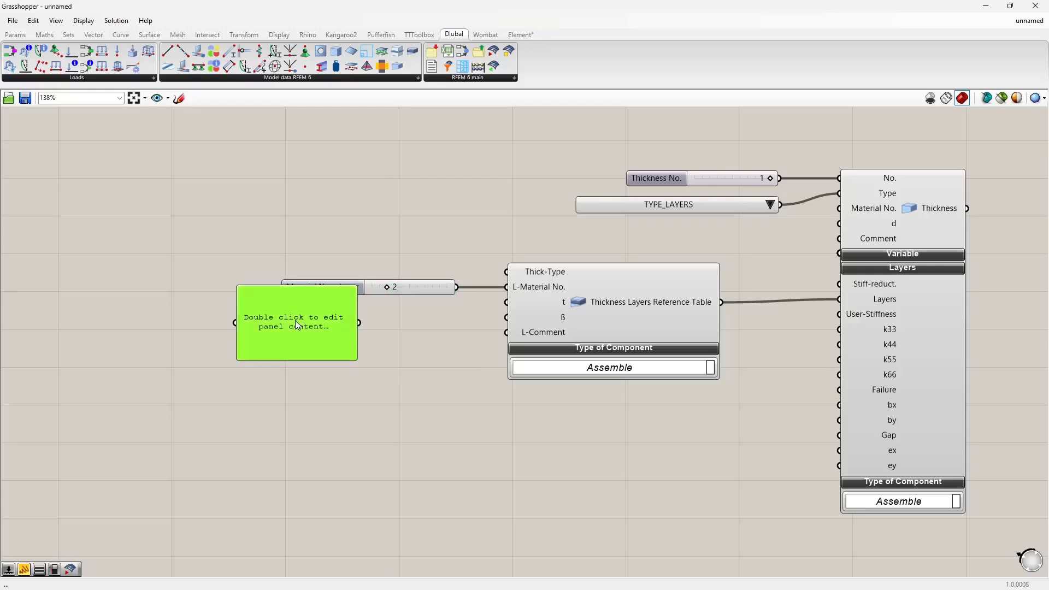
double_click(280, 337)
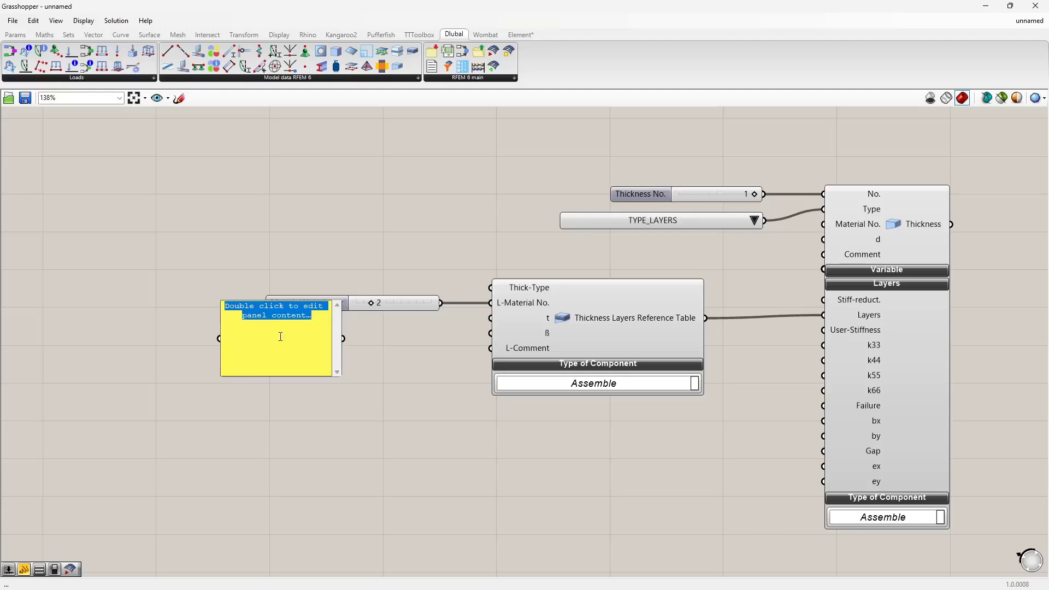
type("0.4")
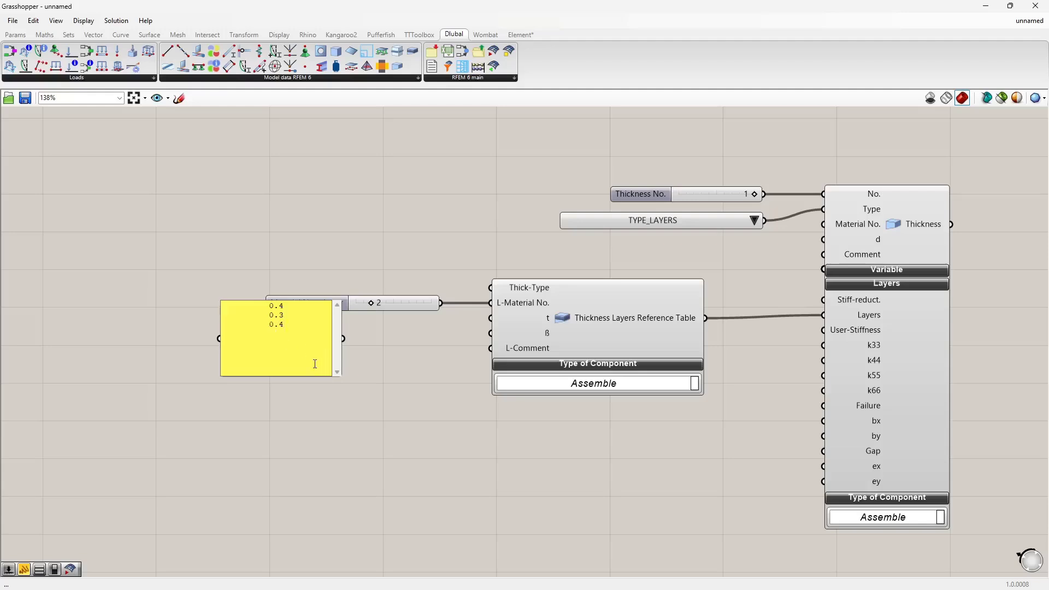
left_click(415, 408)
right_click(292, 356)
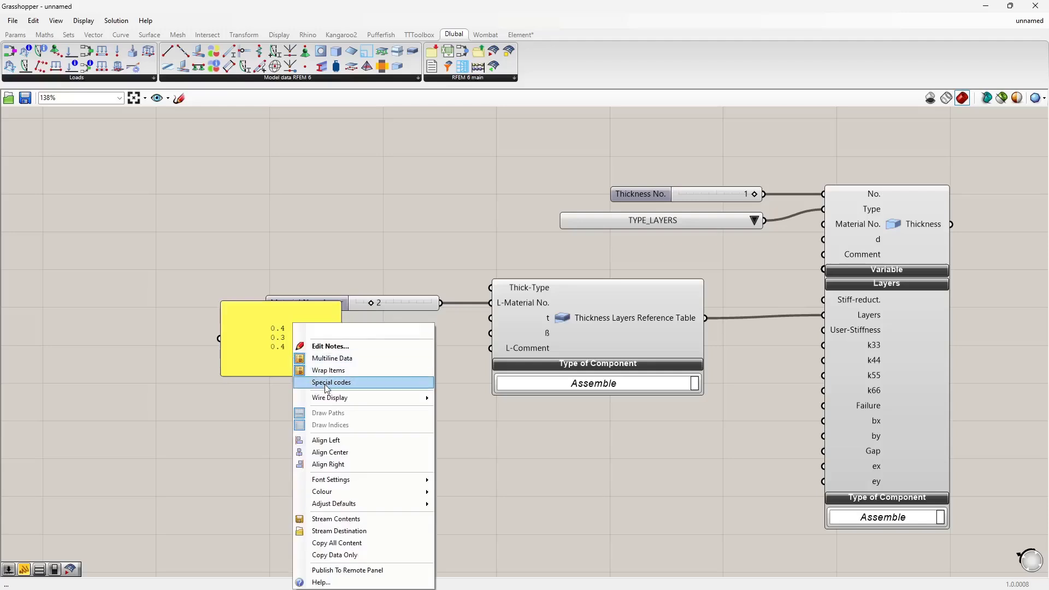
left_click(338, 359)
Connect the thickness panel to the layer table's t input and a copy containing 0, 0.5*Pi and 0 to its ß input.
left_click_drag(305, 358, 491, 333)
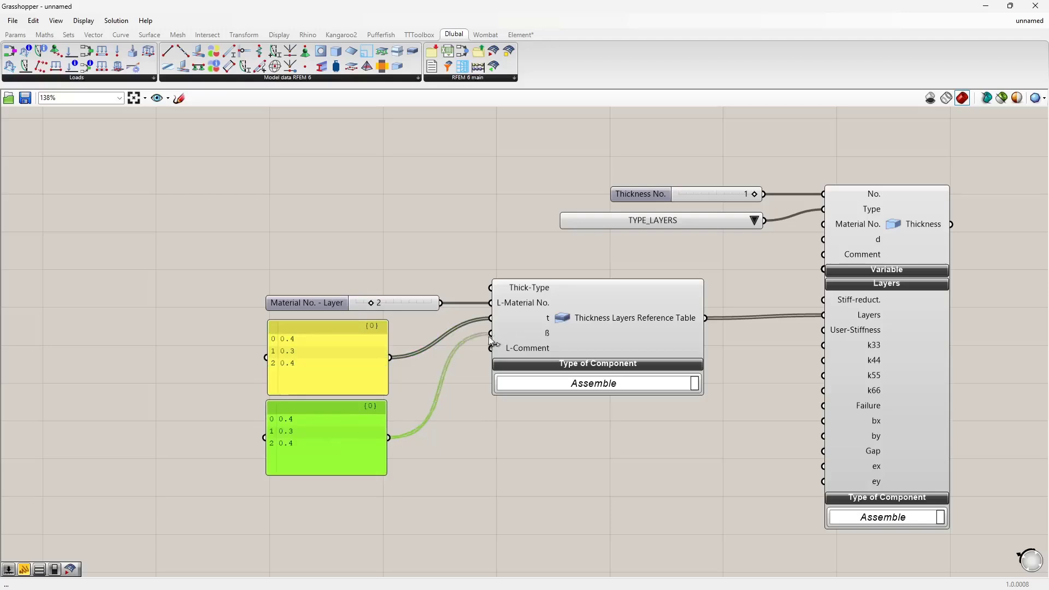
double_click(330, 447)
type("0 ")
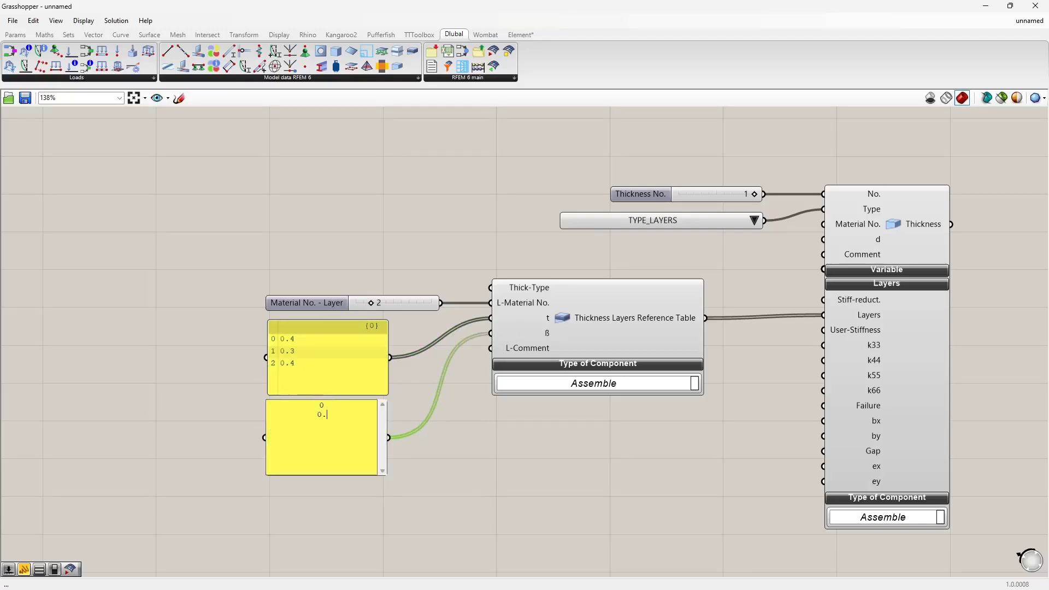
type("0.5*Pi")
left_click(445, 483)
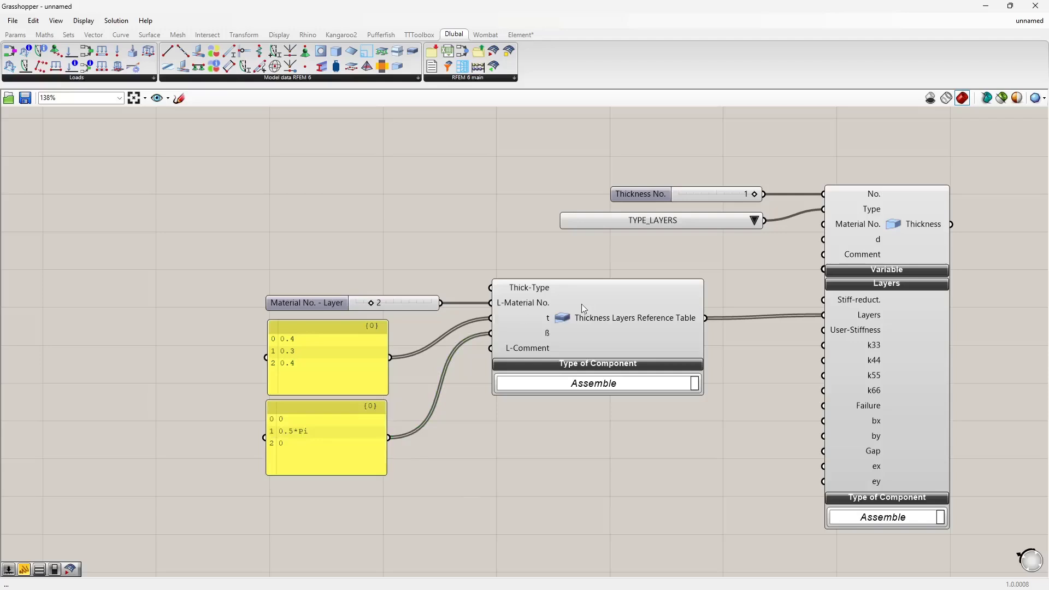
Switch to the RFEM reference model, examine the stiffness reduction and CLT options of thickness 1 with its layers, then cancel the dialog.
right_click_drag(545, 401, 370, 357)
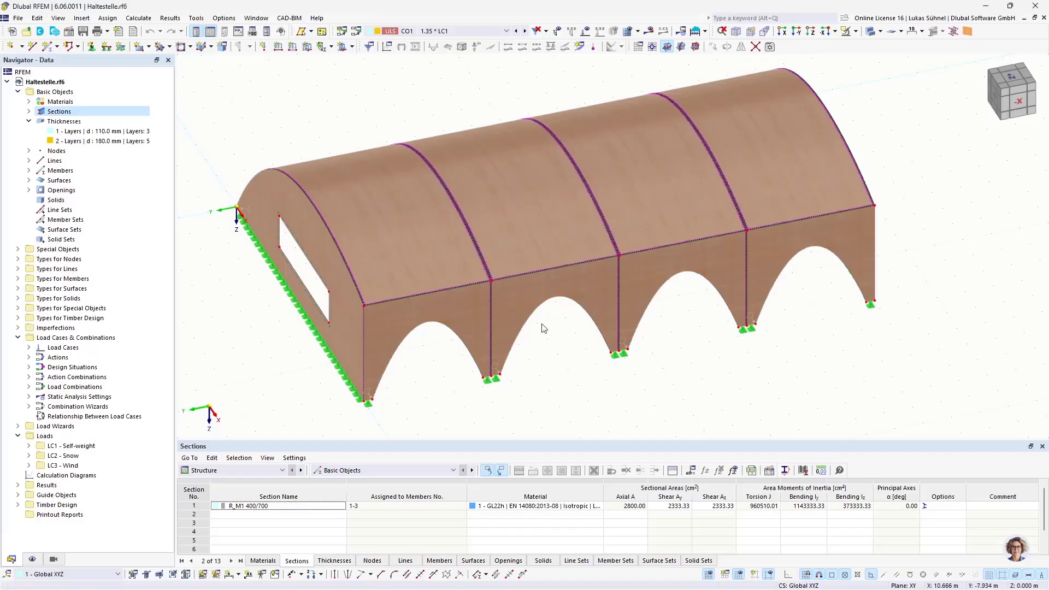
left_click(77, 119)
double_click(100, 131)
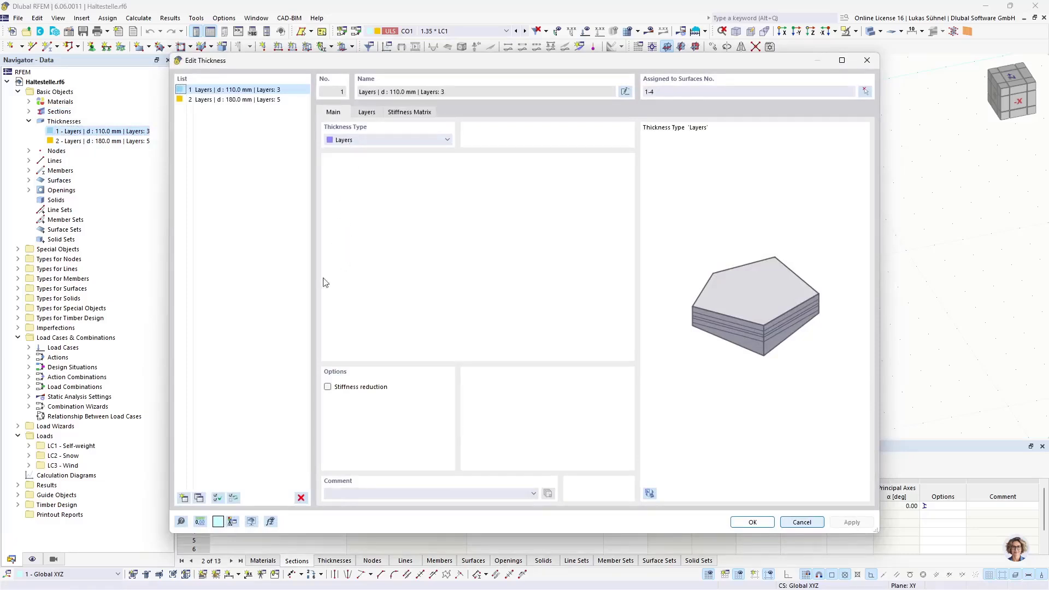
left_click(327, 387)
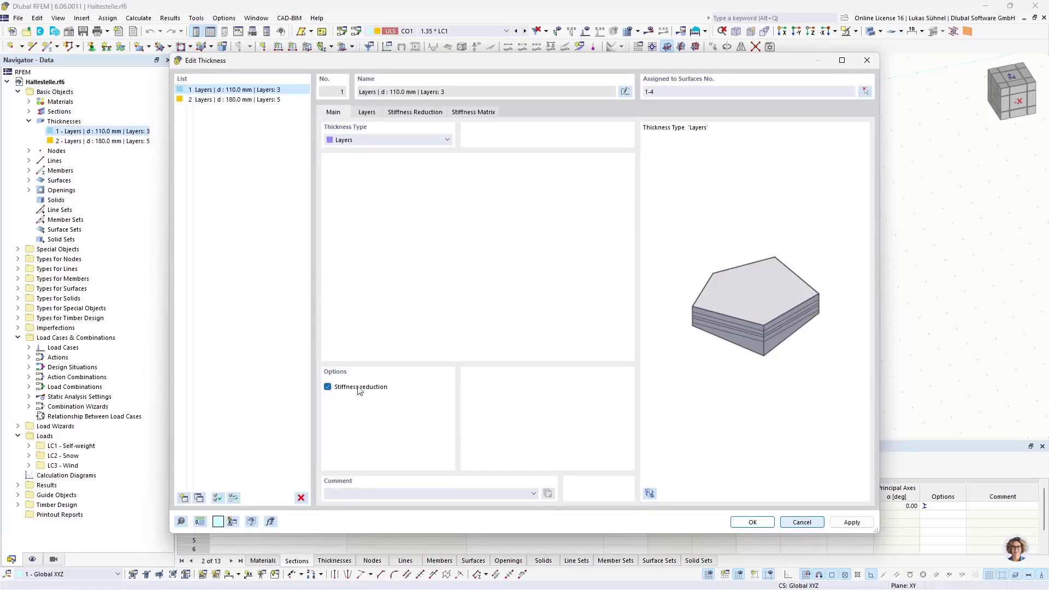
left_click(405, 112)
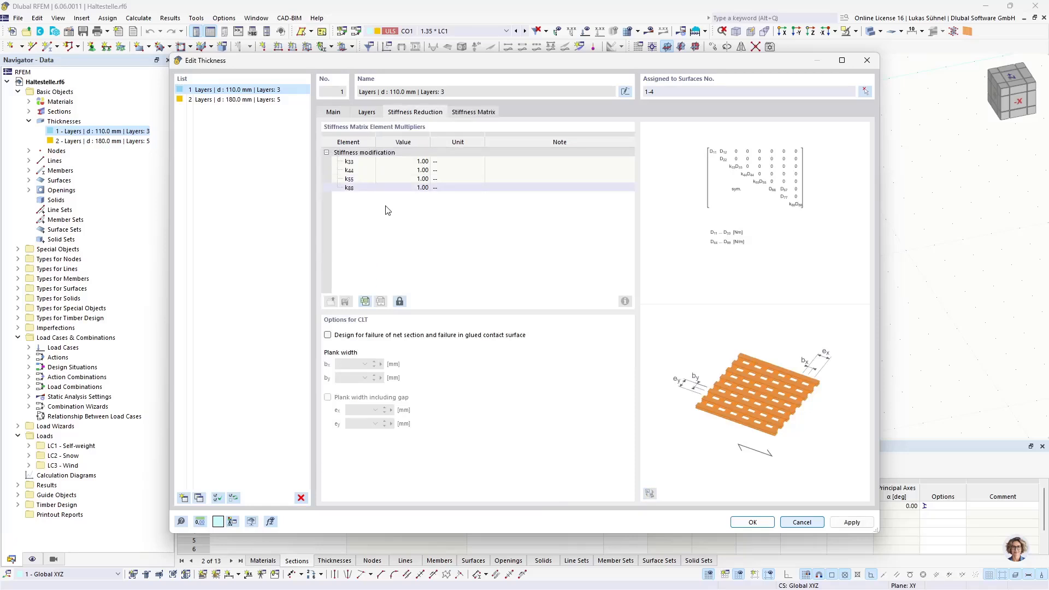
left_click(367, 112)
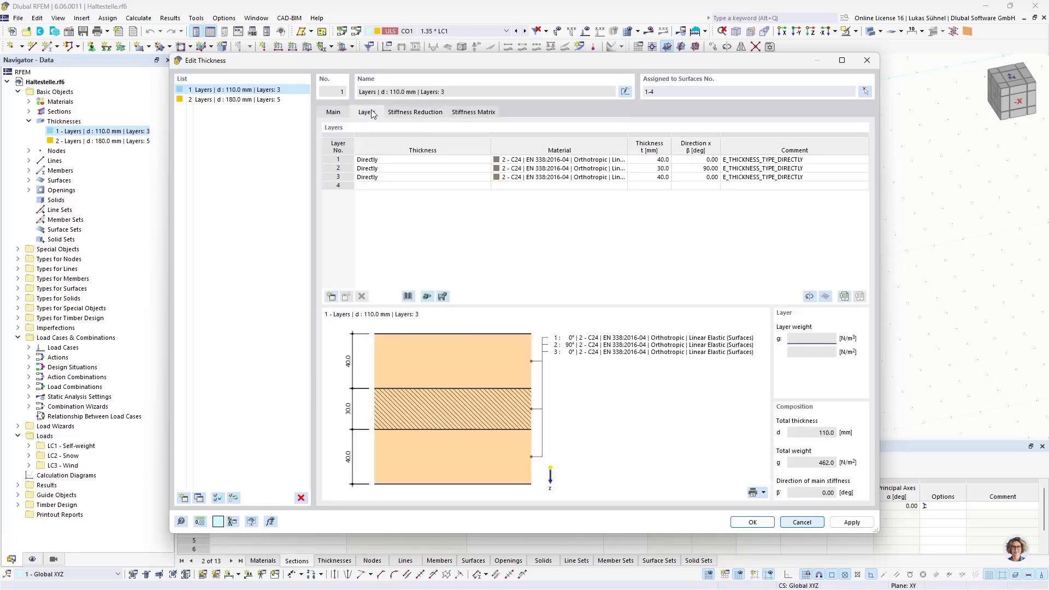
left_click(333, 112)
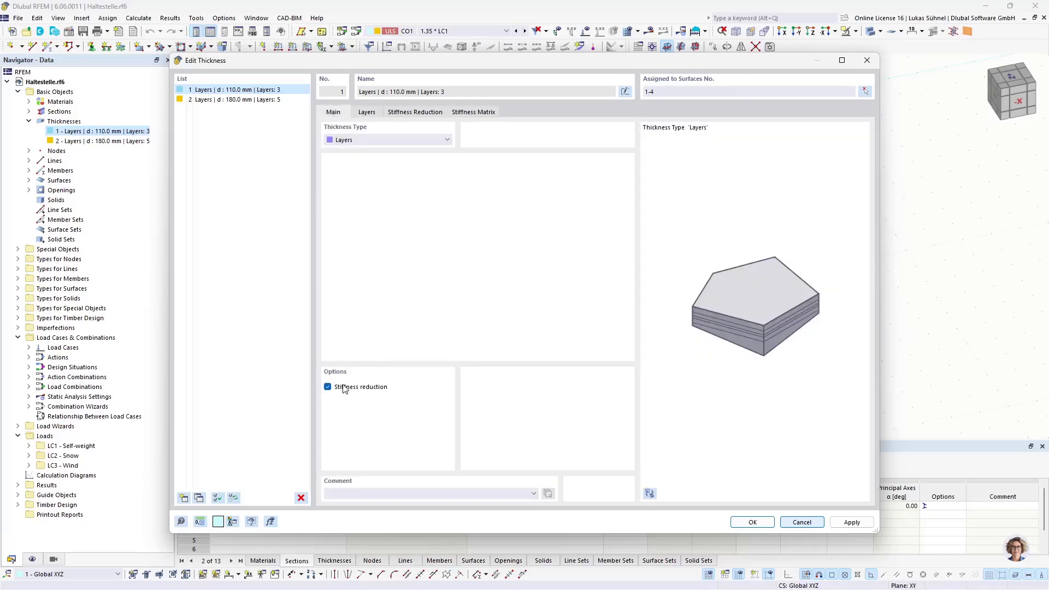
left_click(433, 114)
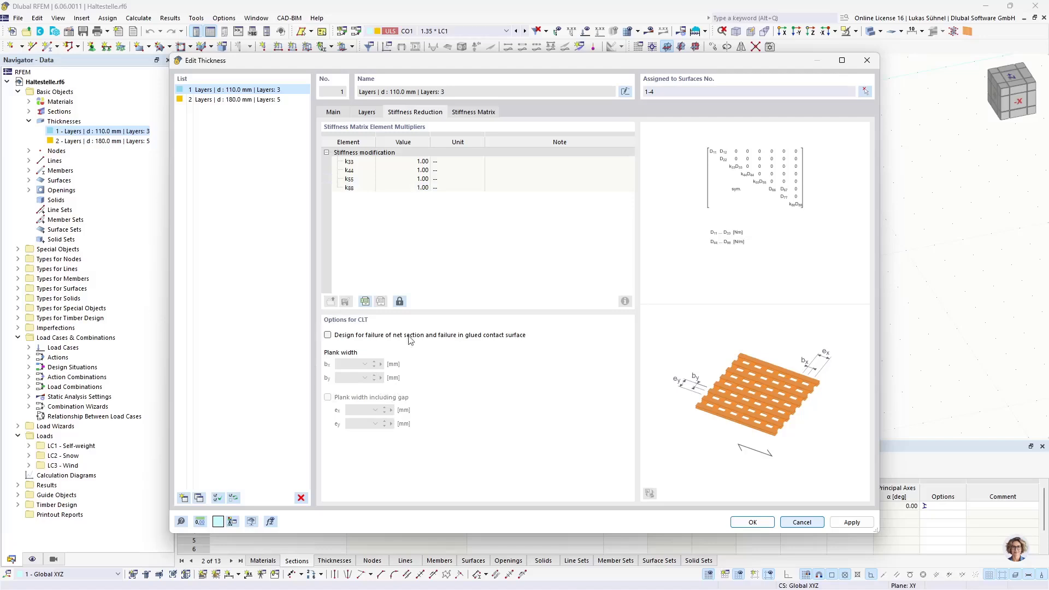
left_click(796, 525)
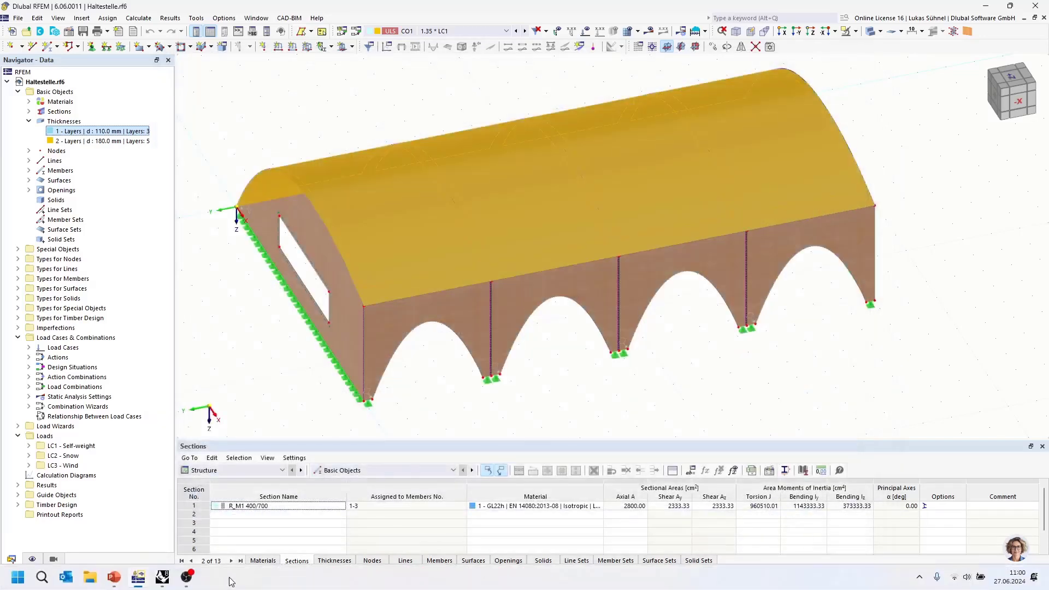
Return to Grasshopper, add a Dlubal Surface component, connect the Thickness output to its Thickness No. input and align the two components.
left_click(168, 578)
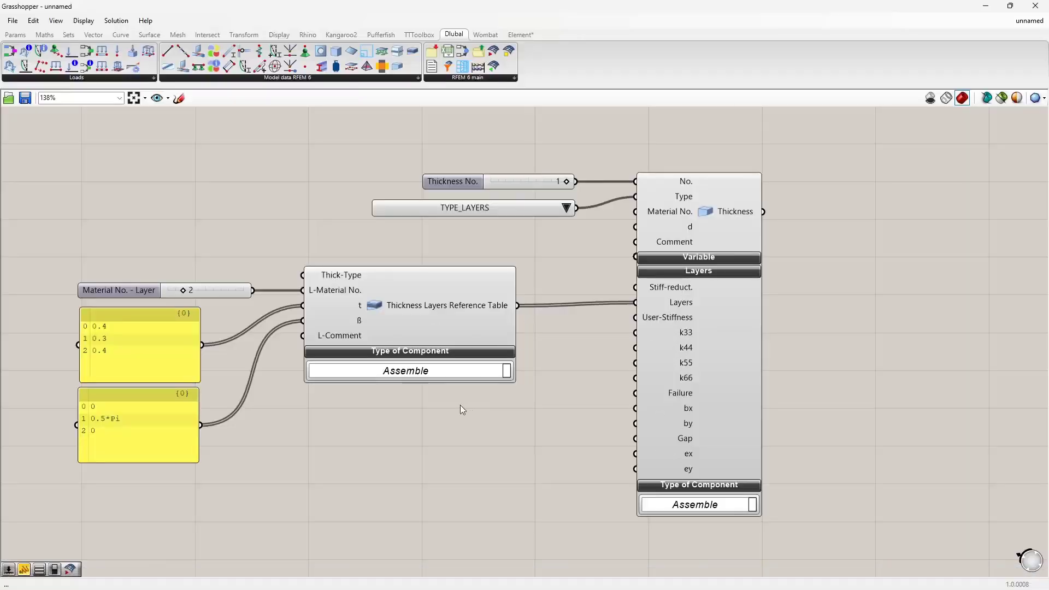
scroll(459, 408, "down", 5)
scroll(400, 424, "down", 1)
right_click_drag(644, 337, 539, 350)
scroll(408, 336, "up", 2)
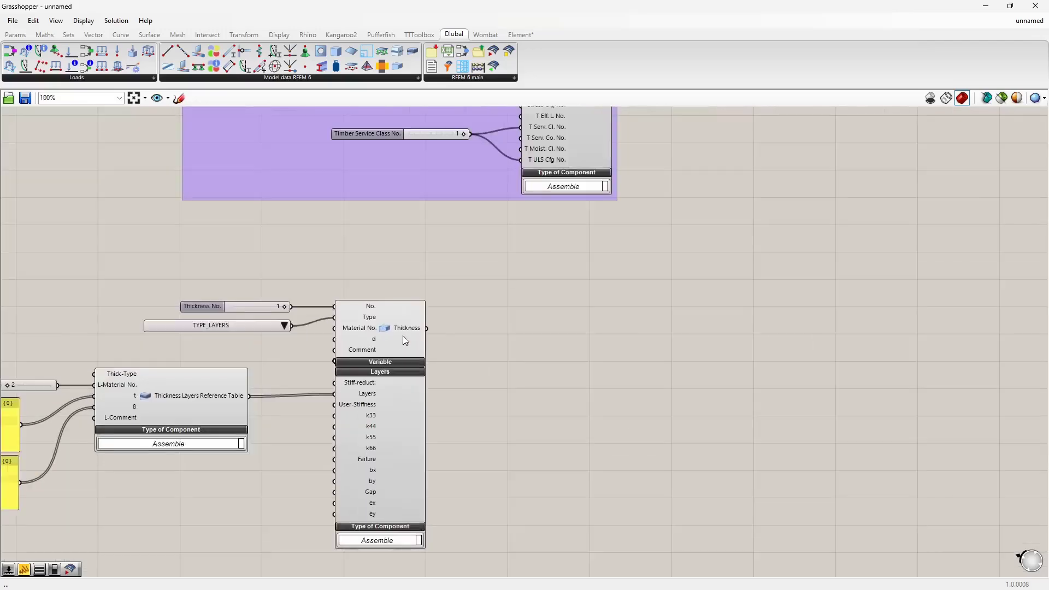
scroll(599, 322, "down", 5)
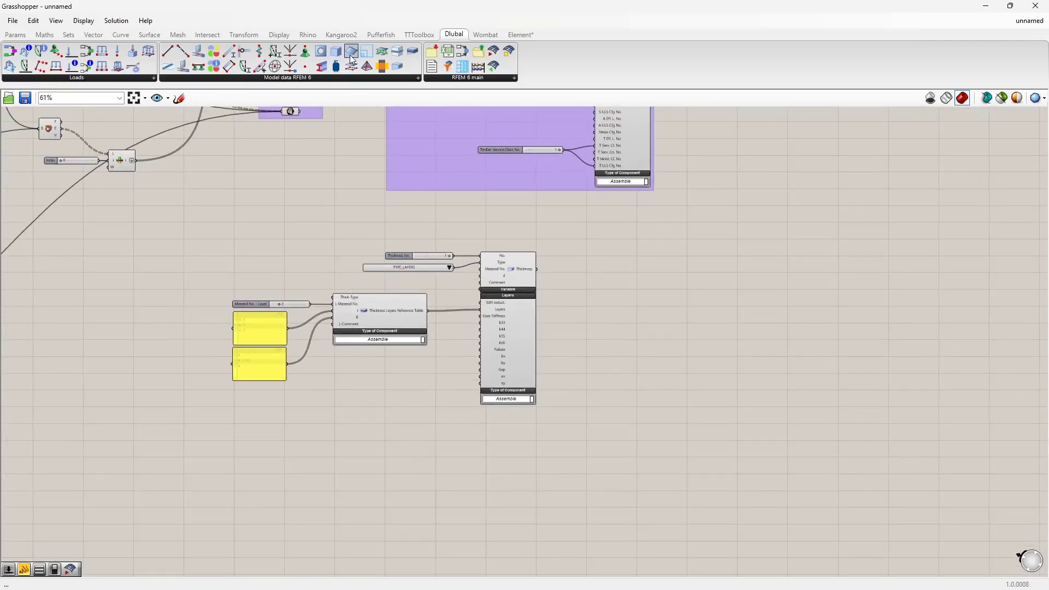
left_click_drag(352, 54, 664, 298)
scroll(529, 277, "up", 4)
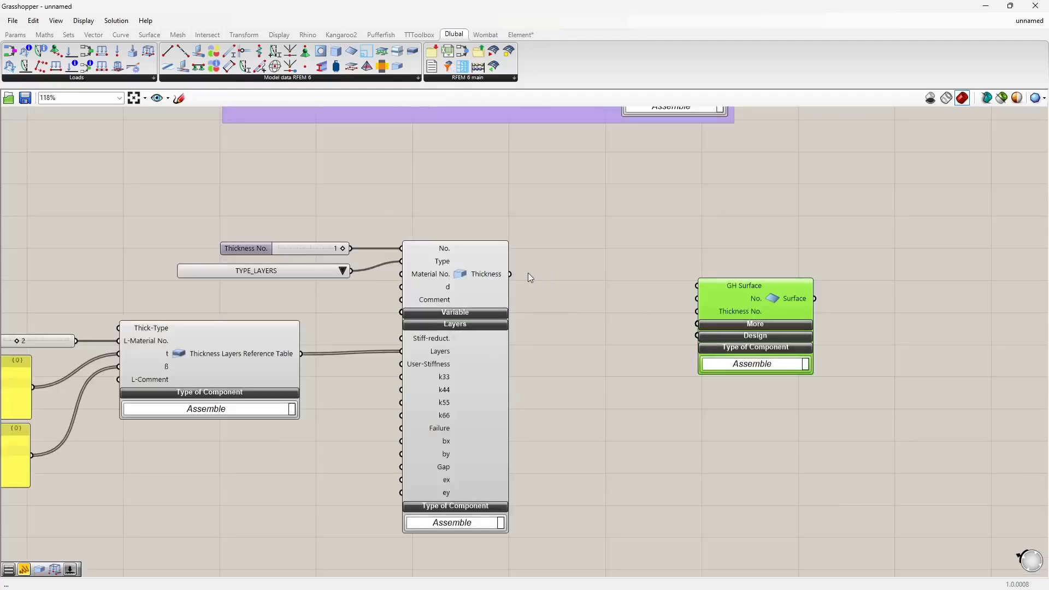
left_click_drag(510, 274, 741, 266)
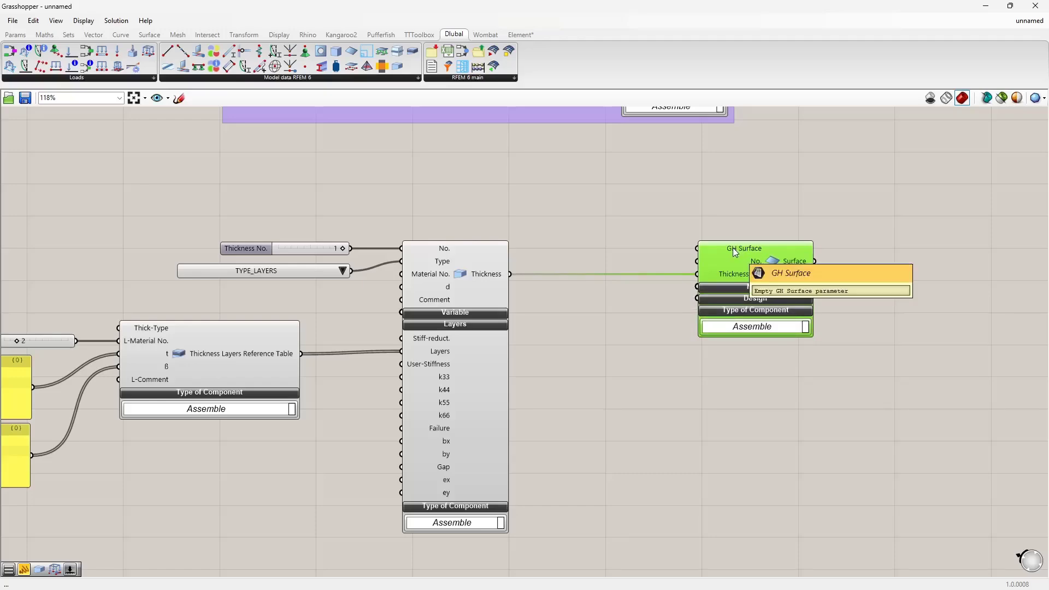
Select the CLT Surfaces geometry parameter and place the Grasshopper window beside the Rhino viewport to inspect its surfaces.
scroll(528, 250, "down", 4)
right_click_drag(380, 246, 473, 413)
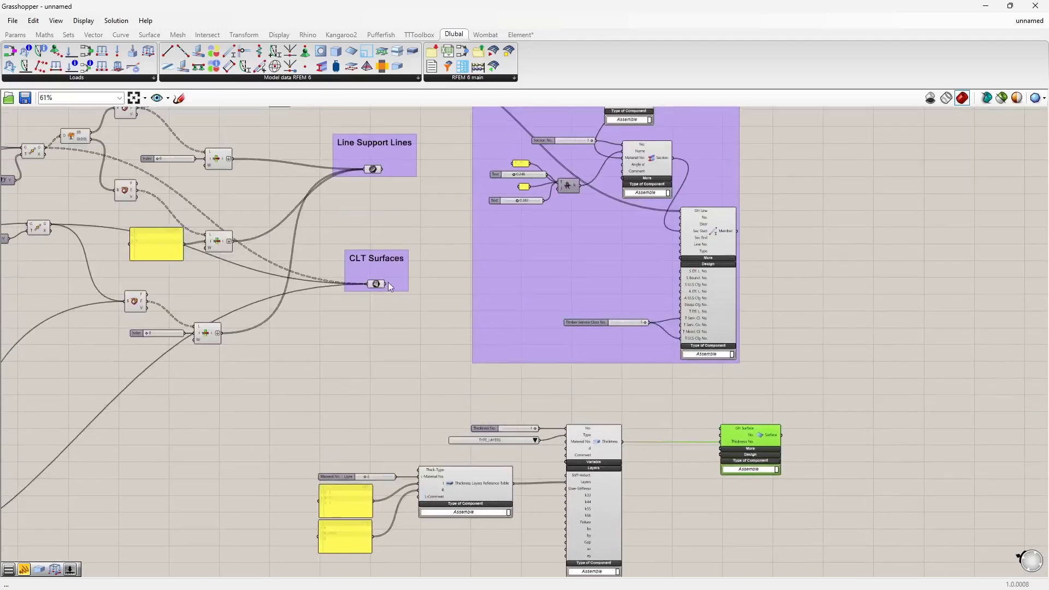
scroll(471, 246, "up", 2)
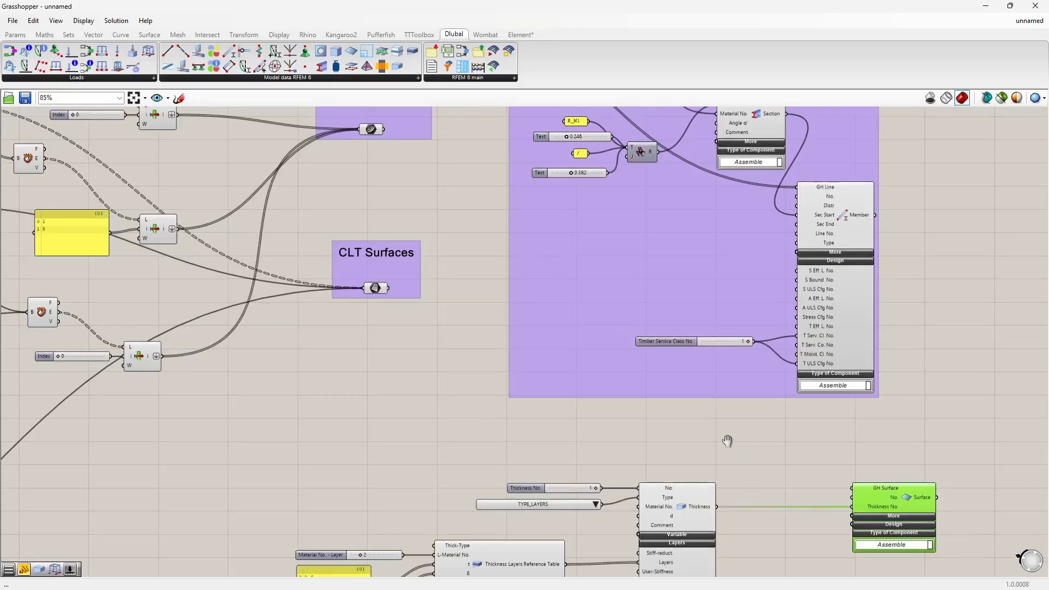
right_click_drag(728, 441, 701, 345)
left_click(654, 412)
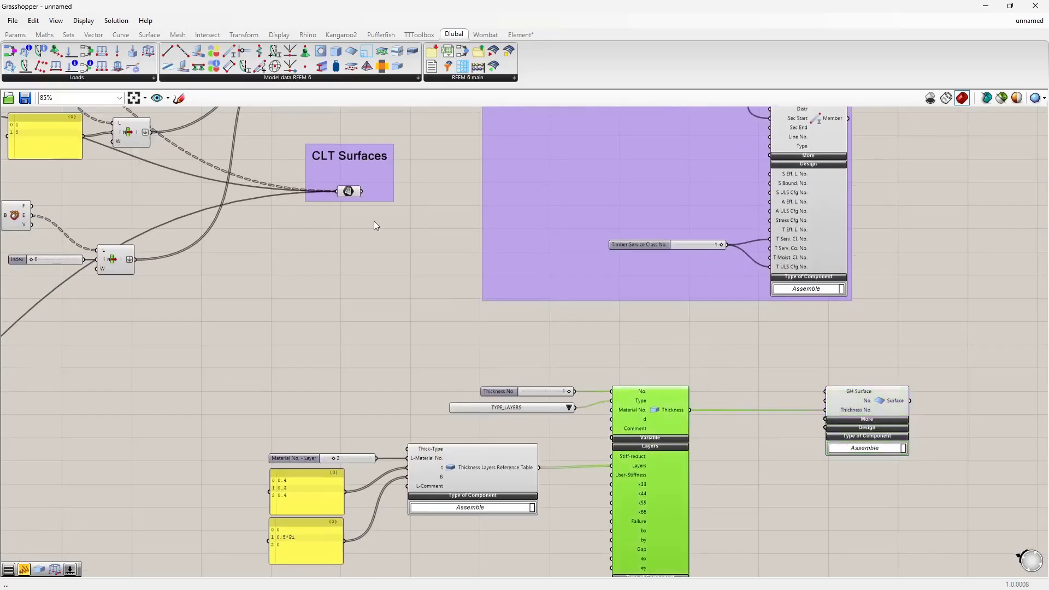
left_click(348, 191)
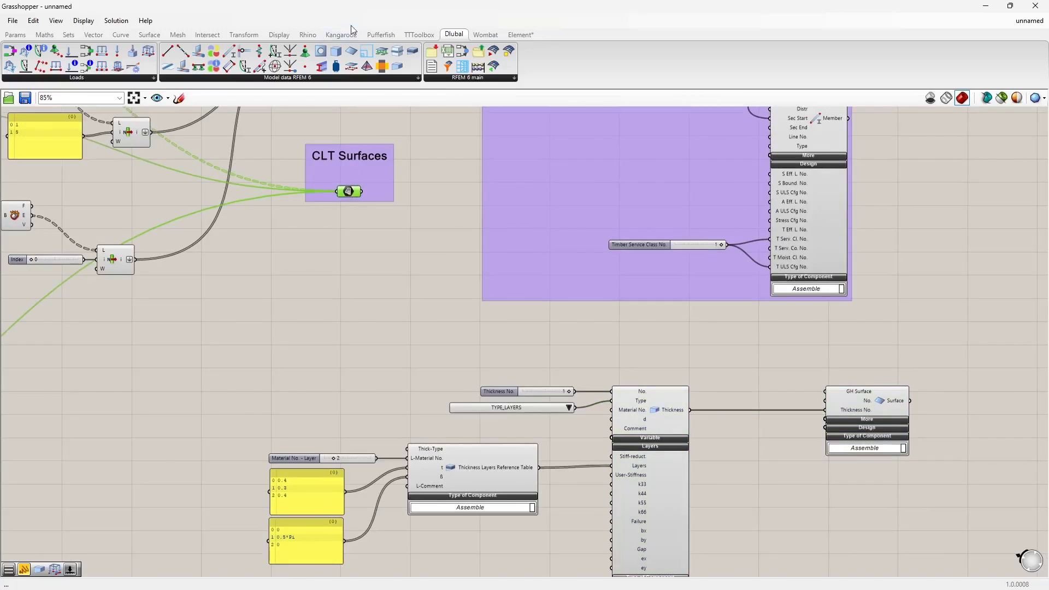
left_click_drag(352, 12, 1048, 153)
left_click(891, 219)
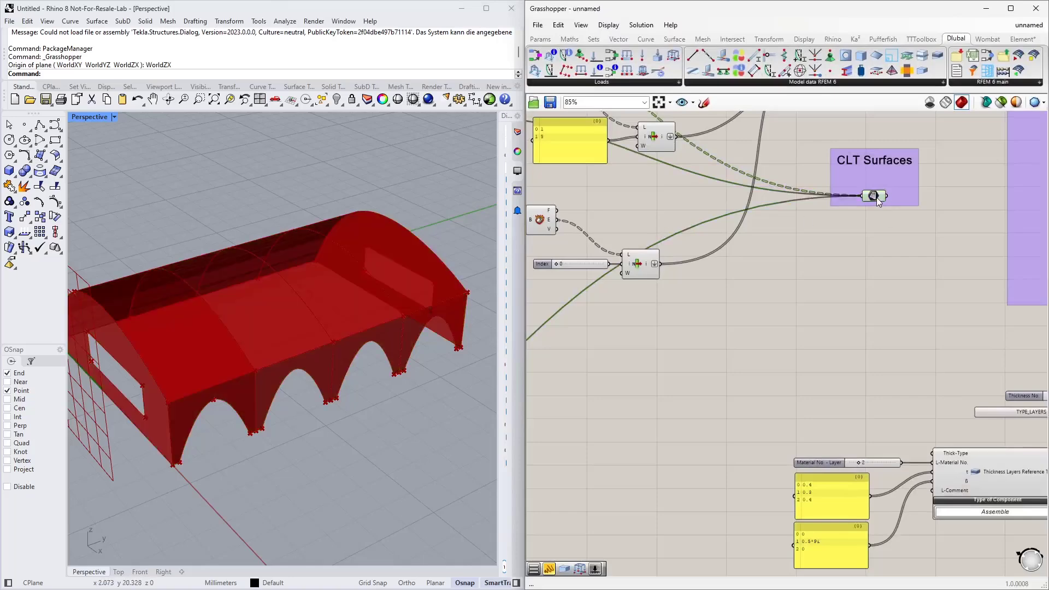
Connect a temporary panel to the CLT Surfaces parameter, enlarge it to examine the data tree branches, then delete the panel.
left_click(878, 201)
right_click_drag(848, 262, 638, 281)
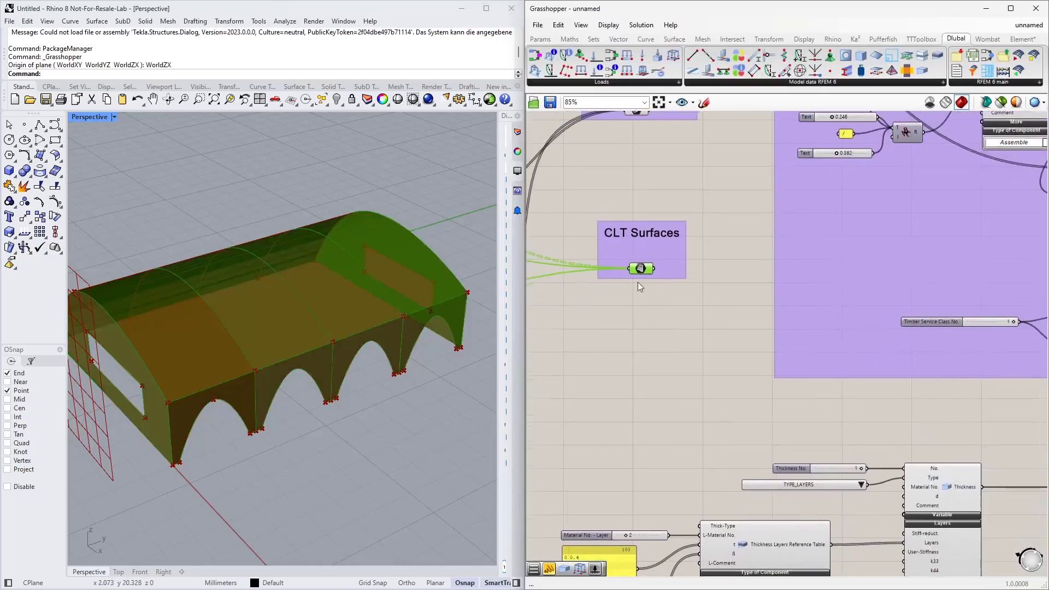
left_click(552, 45)
left_click_drag(677, 70, 750, 332)
scroll(663, 279, "up", 4)
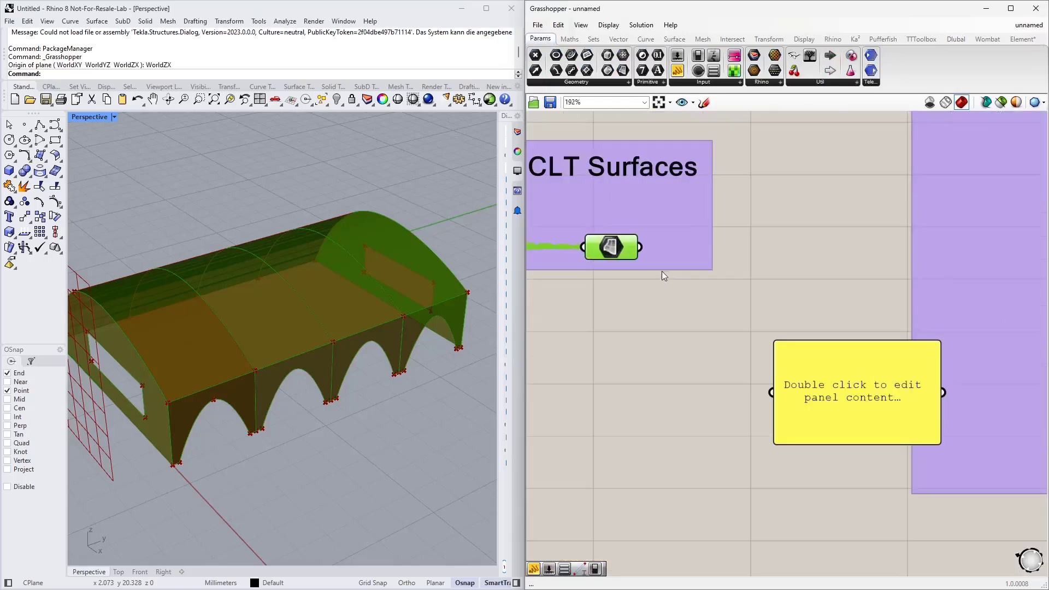
left_click_drag(641, 247, 772, 392)
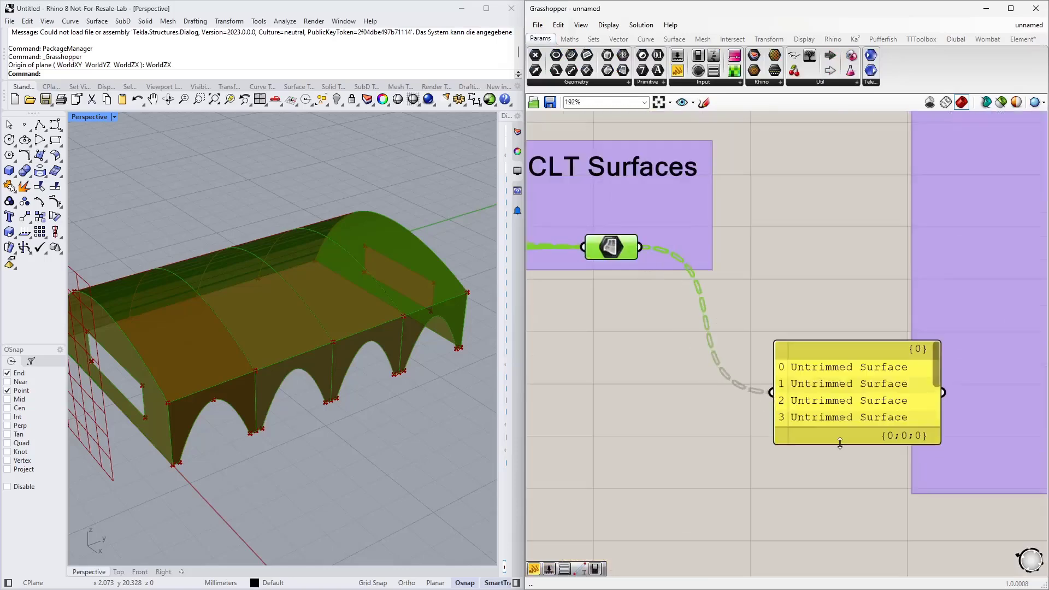
left_click_drag(840, 443, 782, 309)
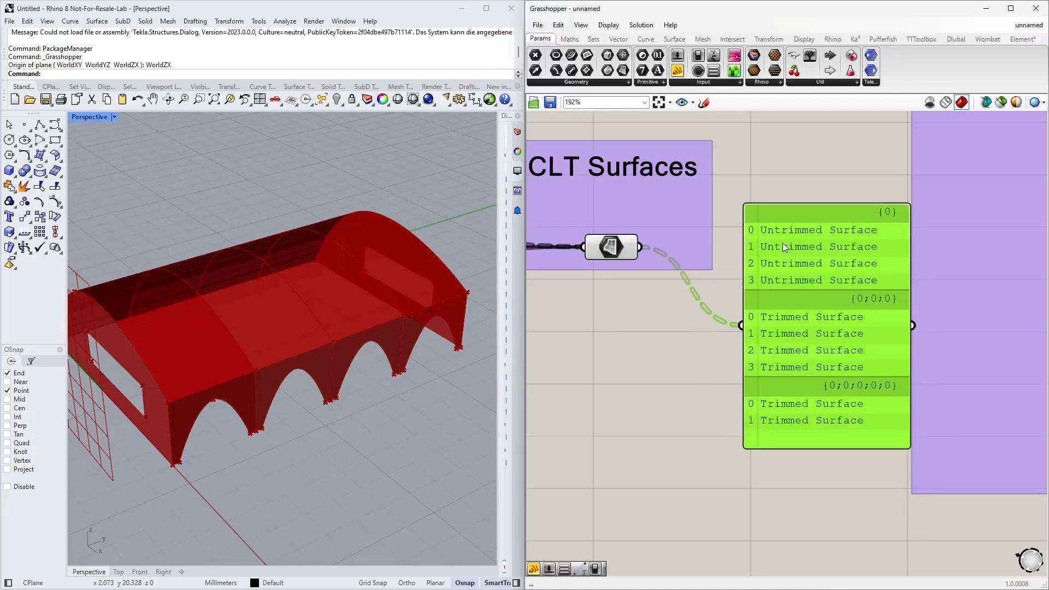
key("Delete")
Add an Explode Tree component, connect the CLT Surfaces to its D input and match its outputs to the three tree branches.
double_click(689, 371)
type("explode tre")
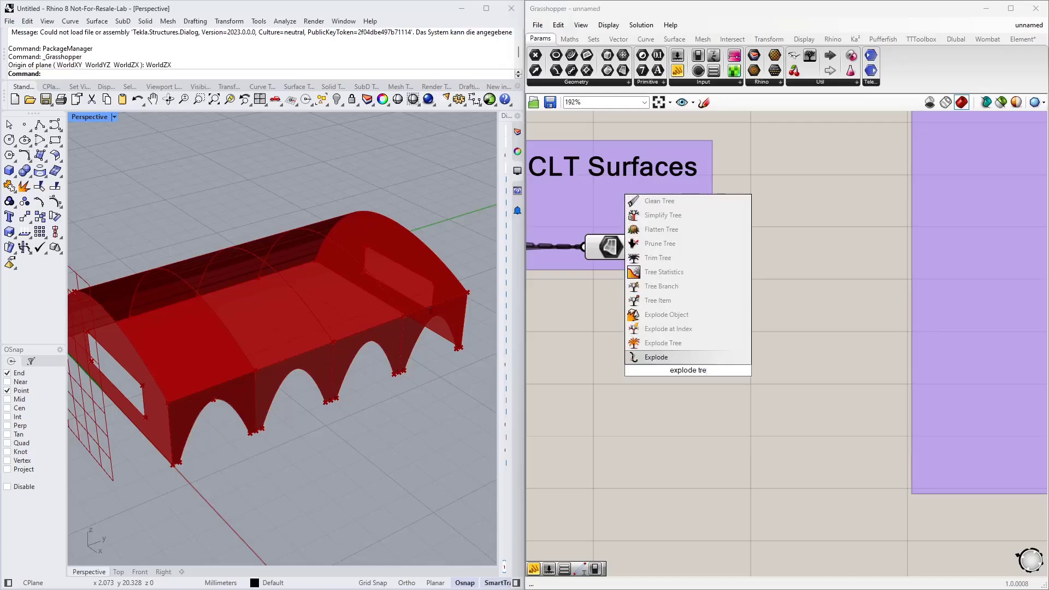
left_click(684, 344)
left_click_drag(636, 247, 688, 376)
scroll(688, 377, "up", 5)
left_click(693, 409)
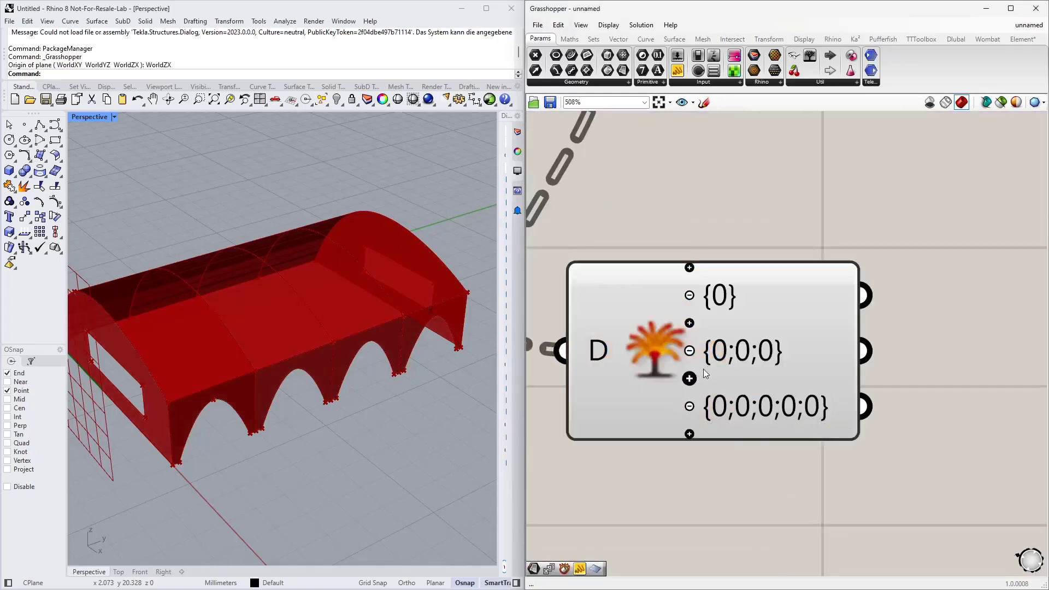
Move the Explode Tree component below the layer panels and connect its {0} output to the Surface component's GH Surface input.
scroll(704, 369, "down", 8)
left_click_drag(709, 301, 698, 383)
right_click_drag(740, 357, 754, 201)
left_click_drag(711, 226, 580, 518)
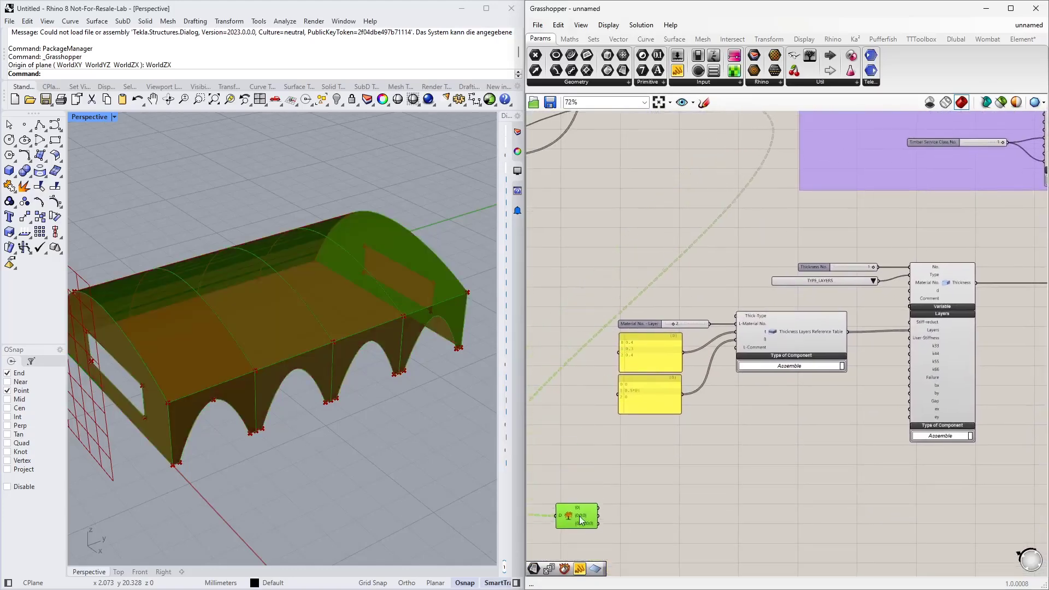
right_click_drag(720, 505, 656, 403)
scroll(655, 398, "down", 1)
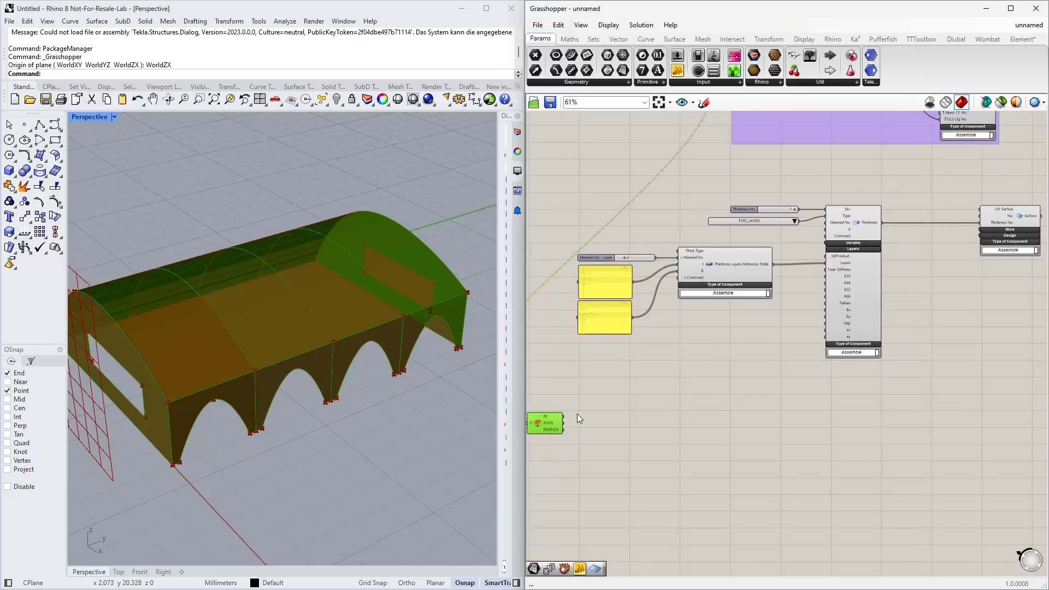
left_click_drag(563, 416, 1025, 218)
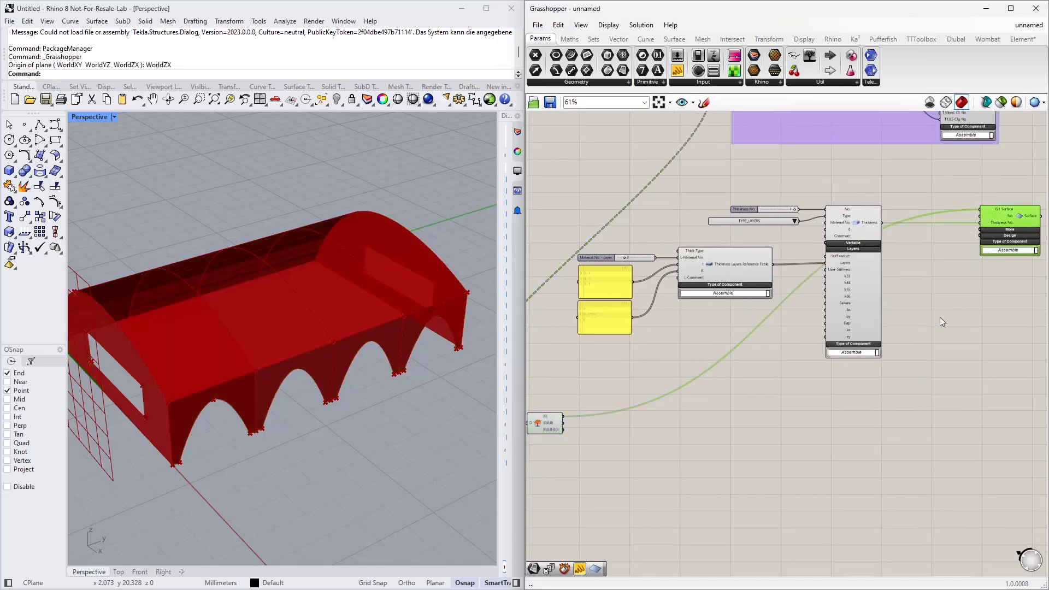
left_click(978, 309)
Shift the thickness component group and the Explode Tree component lower on the canvas to free space before the Surface component.
scroll(886, 317, "down", 3)
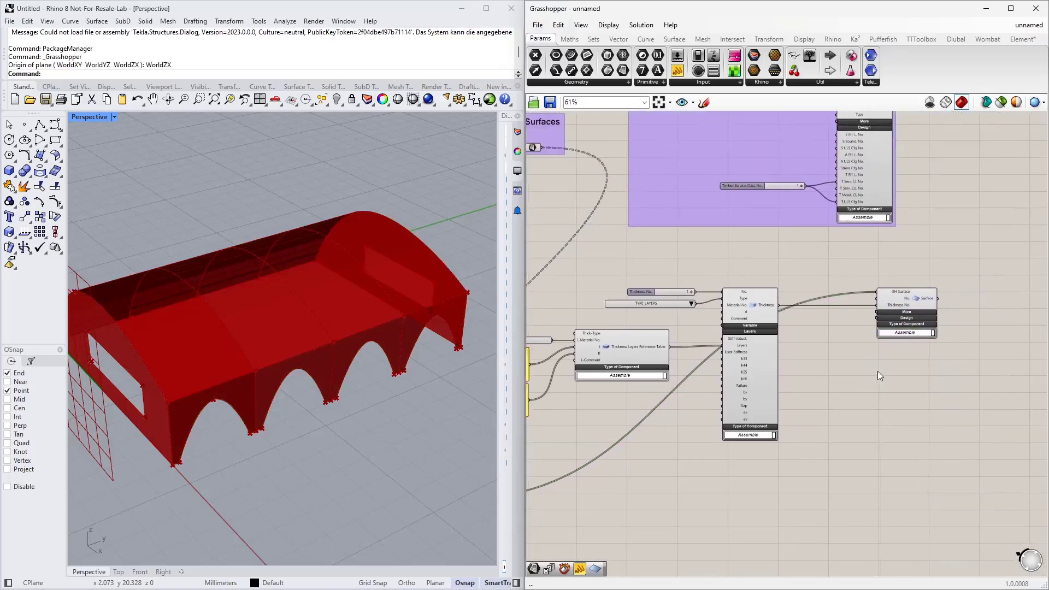
left_click_drag(822, 415, 578, 286)
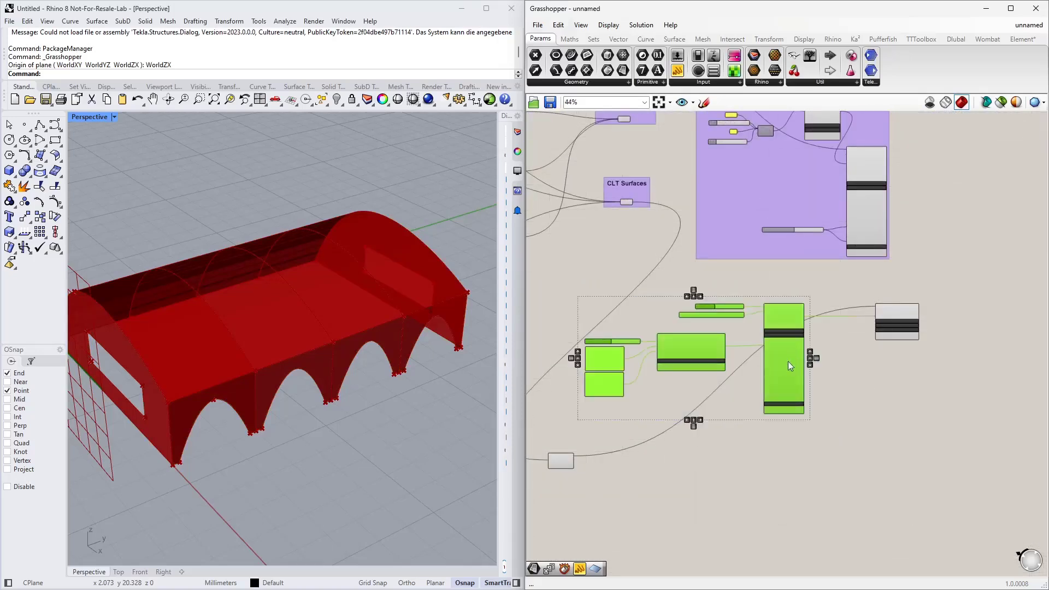
left_click_drag(788, 361, 797, 429)
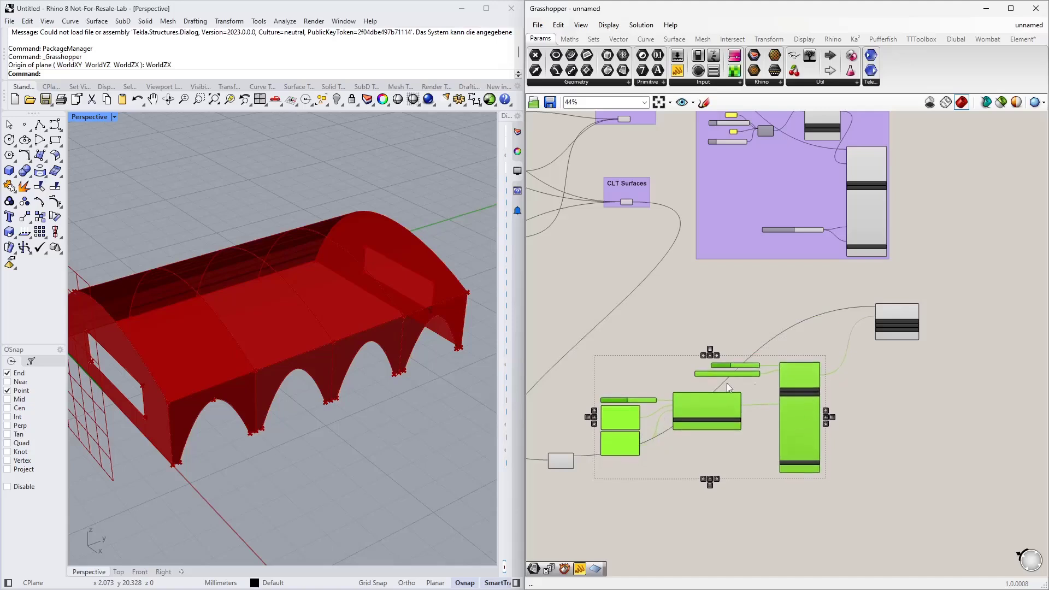
left_click_drag(567, 458, 549, 515)
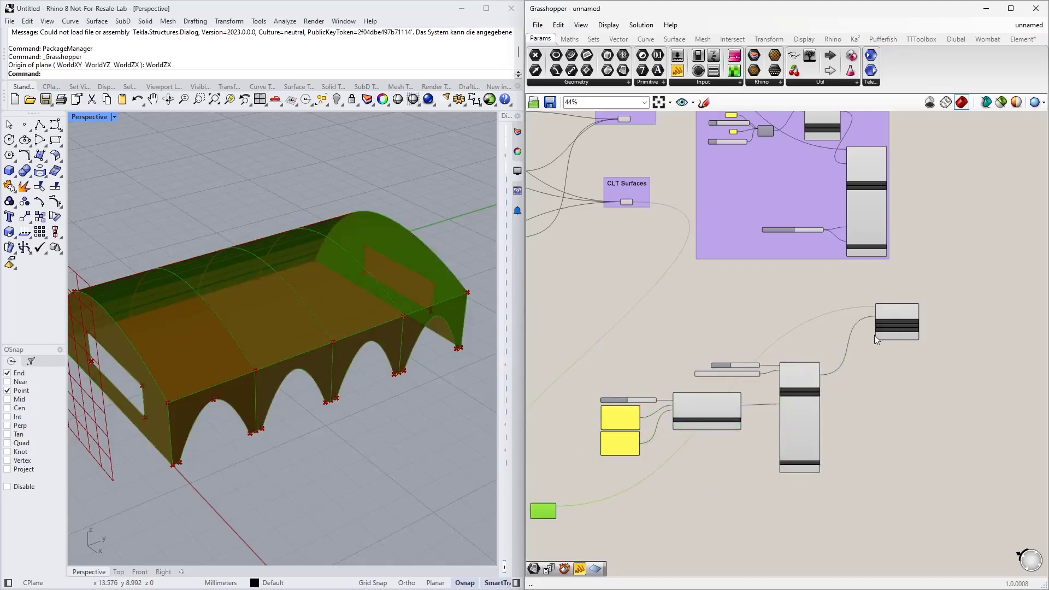
Add a Series component in the free space above the thickness components.
scroll(883, 319, "up", 4)
double_click(681, 294)
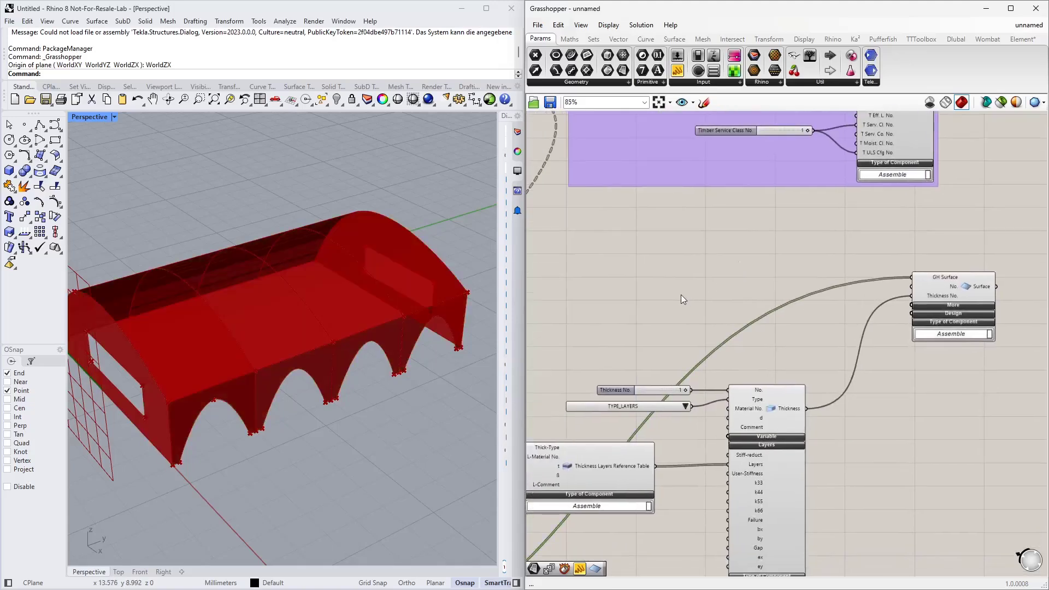
type("series")
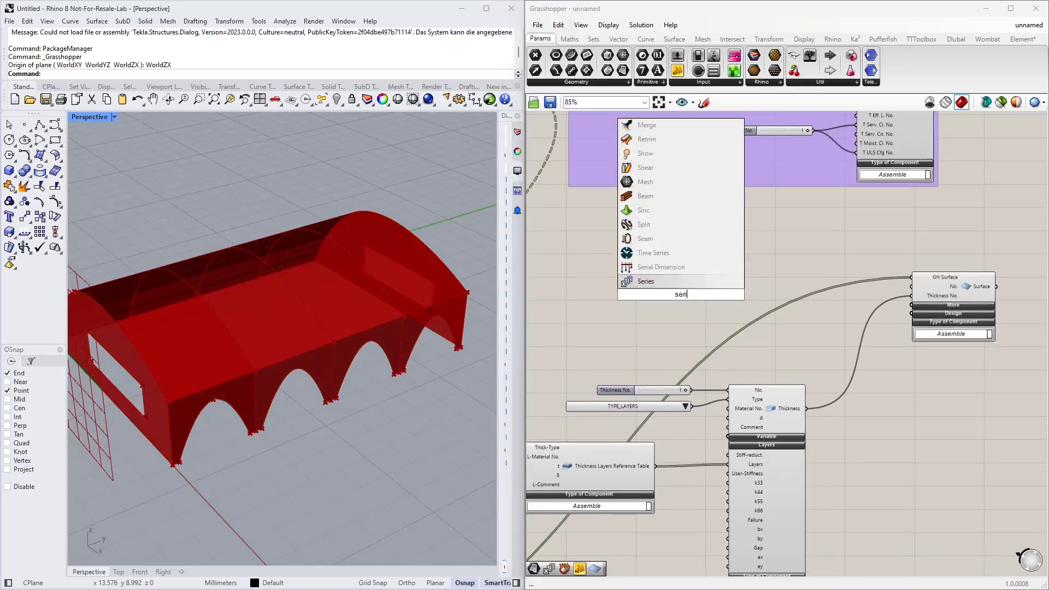
key("Return")
scroll(701, 298, "up", 1)
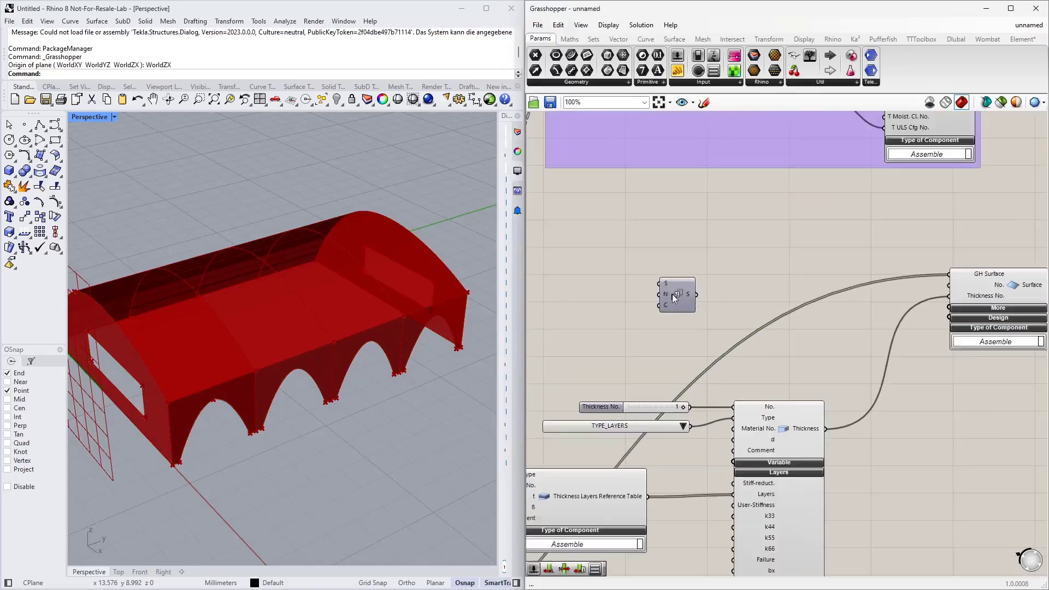
Set the Series start value S to 1 and move the component closer to the Surface component.
right_click(665, 281)
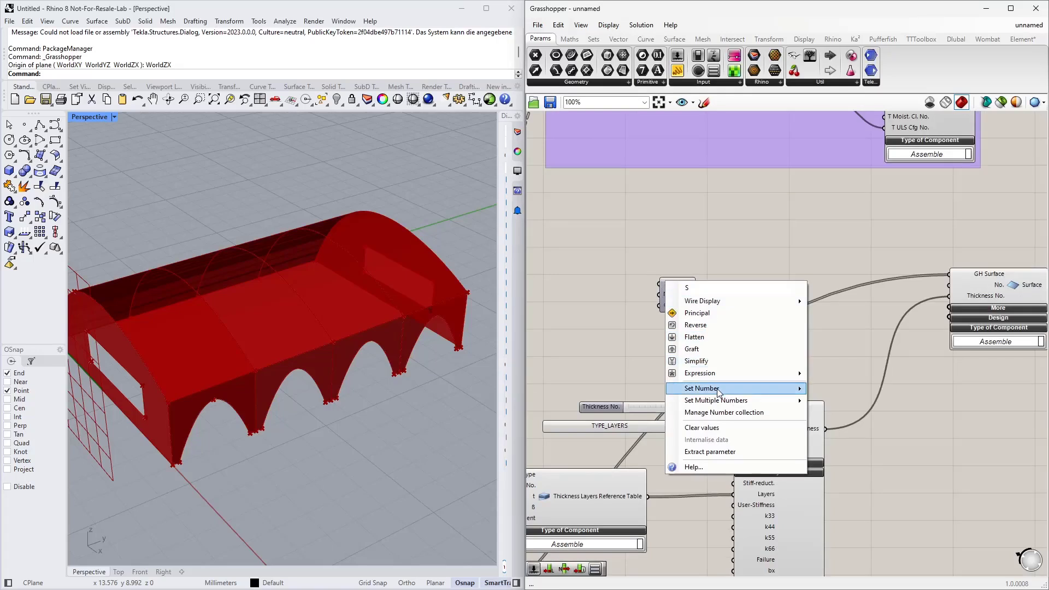
mouse_move(717, 388)
left_click(839, 391)
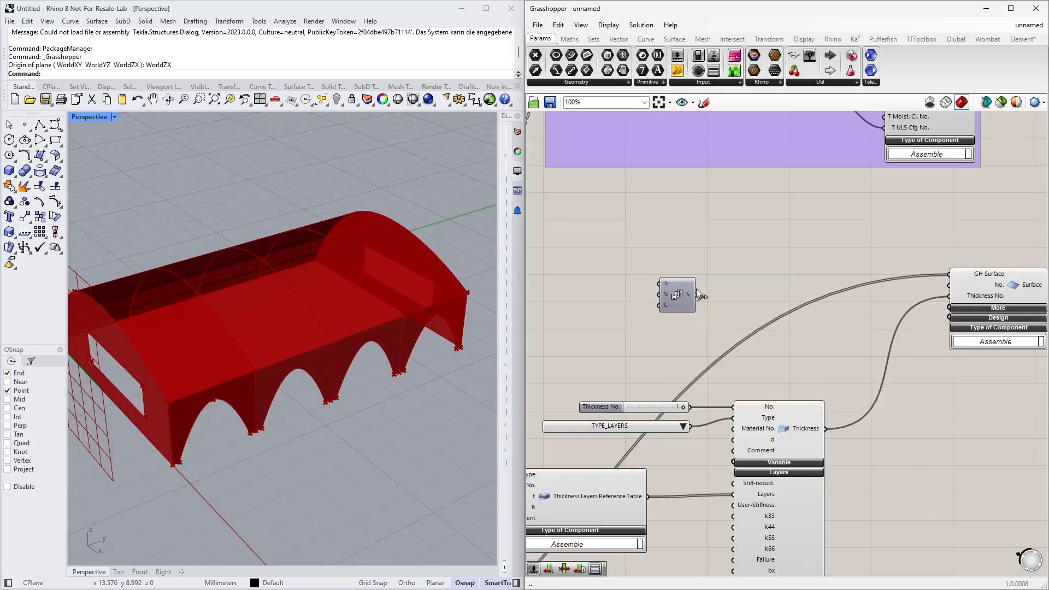
right_click(665, 283)
left_click(836, 393)
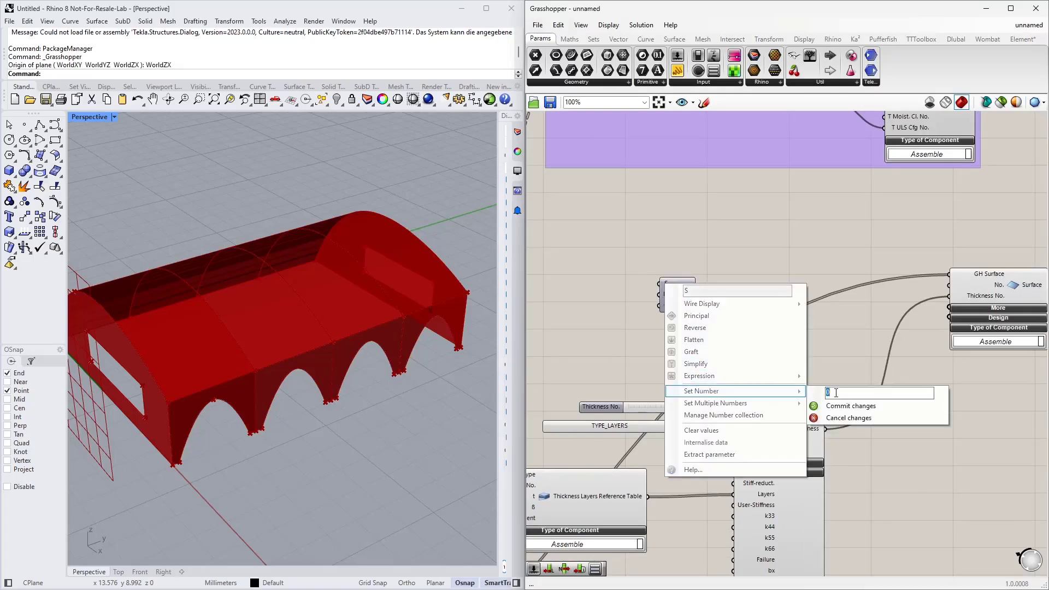
type("1")
left_click(851, 406)
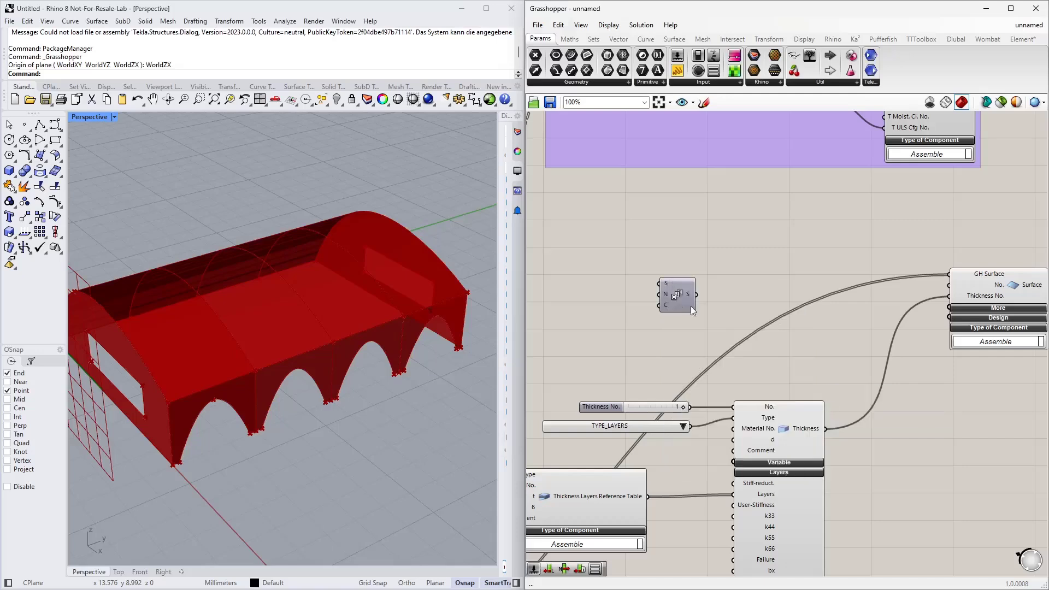
mouse_move(667, 295)
left_click_drag(677, 295, 782, 273)
Examine the surfaces in the Explode Tree's {0} output with a temporary panel, then remove the panel.
right_click_drag(728, 295, 790, 261)
right_click_drag(634, 295, 918, 157)
scroll(780, 249, "down", 1)
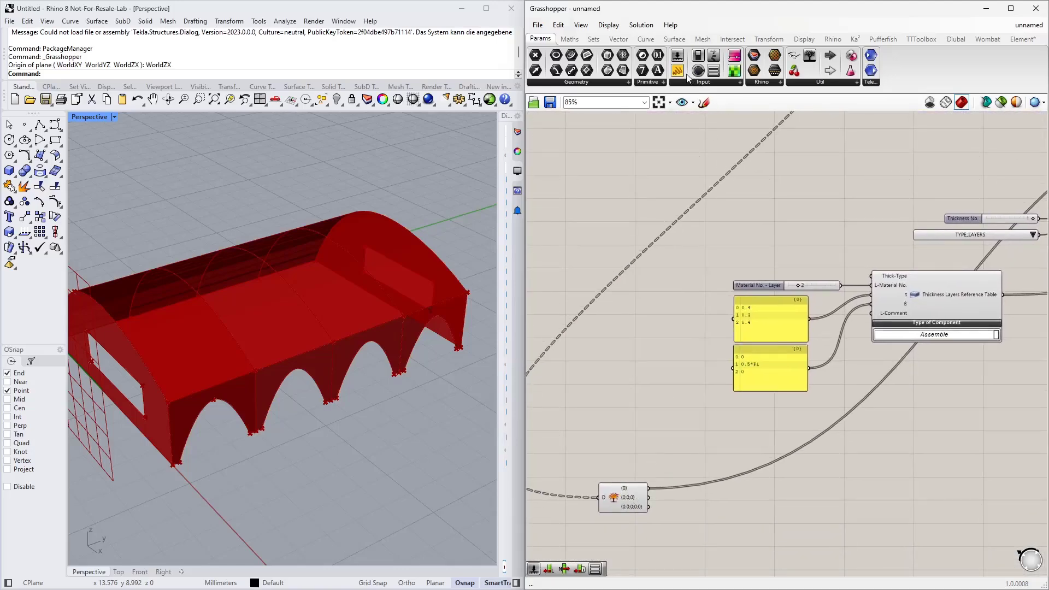
left_click_drag(680, 73, 711, 502)
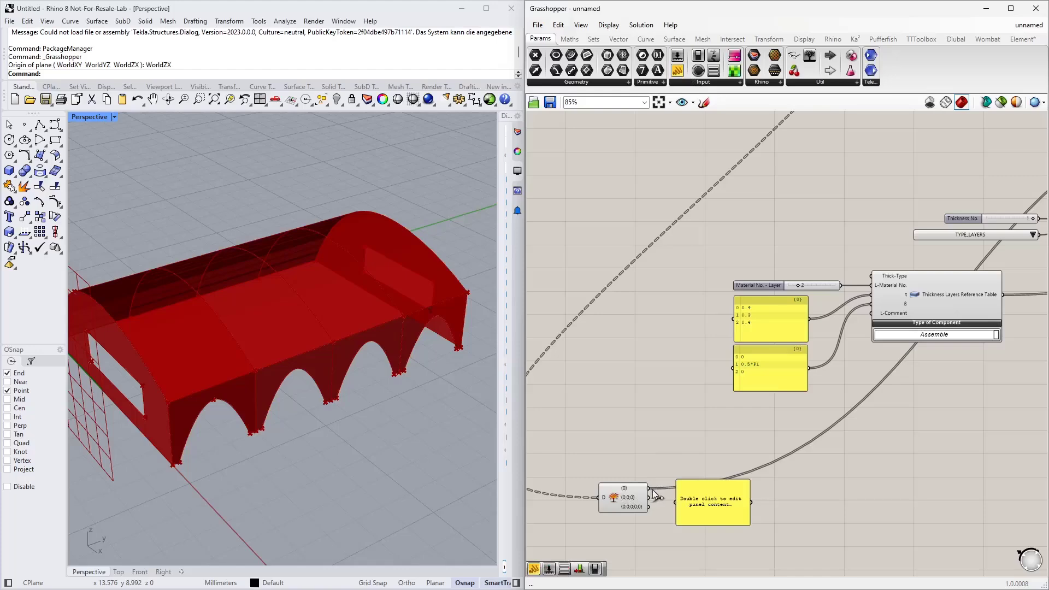
left_click_drag(650, 489, 676, 502)
scroll(705, 505, "up", 4)
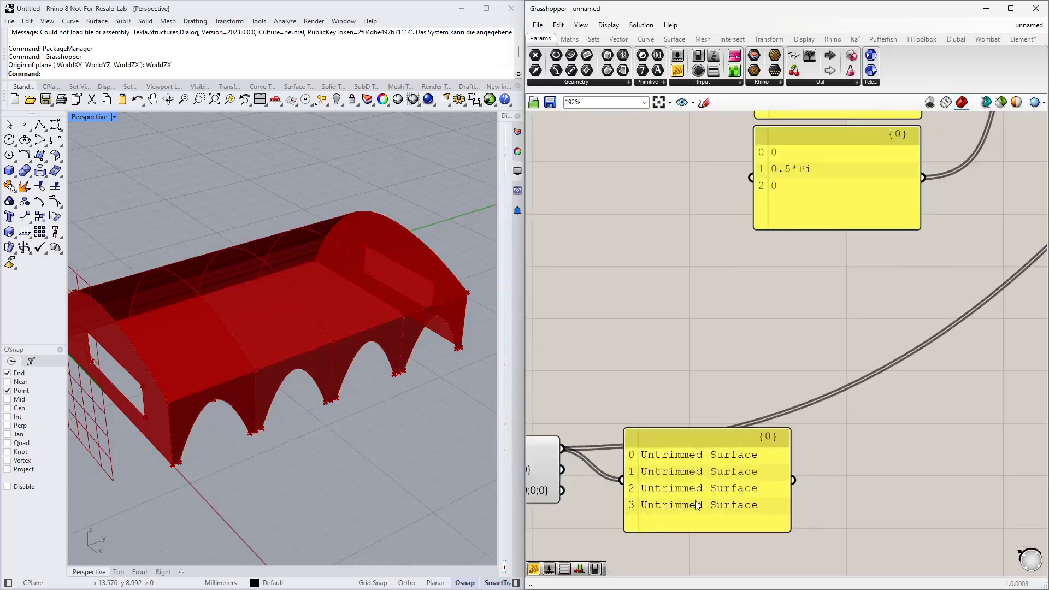
left_click(736, 487)
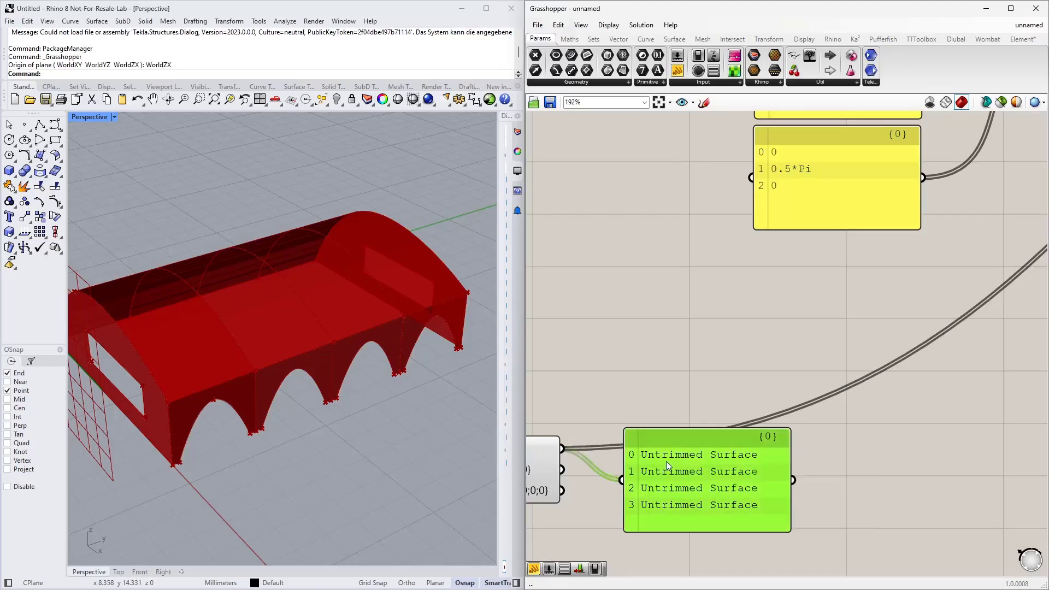
scroll(650, 490, "down", 5)
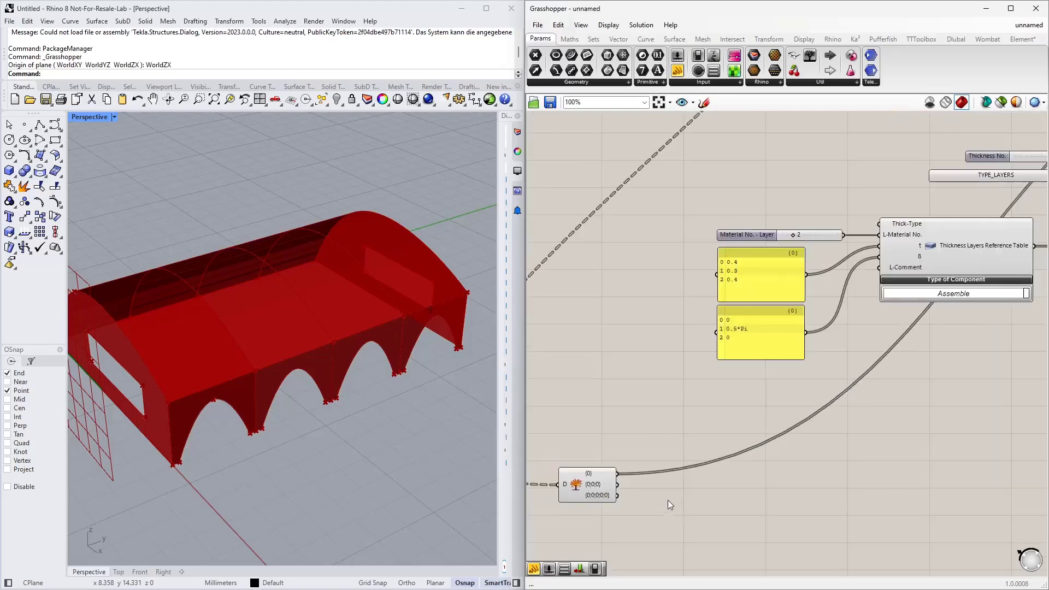
Add a List Length component and connect the Explode Tree's {0} output to its L input.
double_click(630, 455)
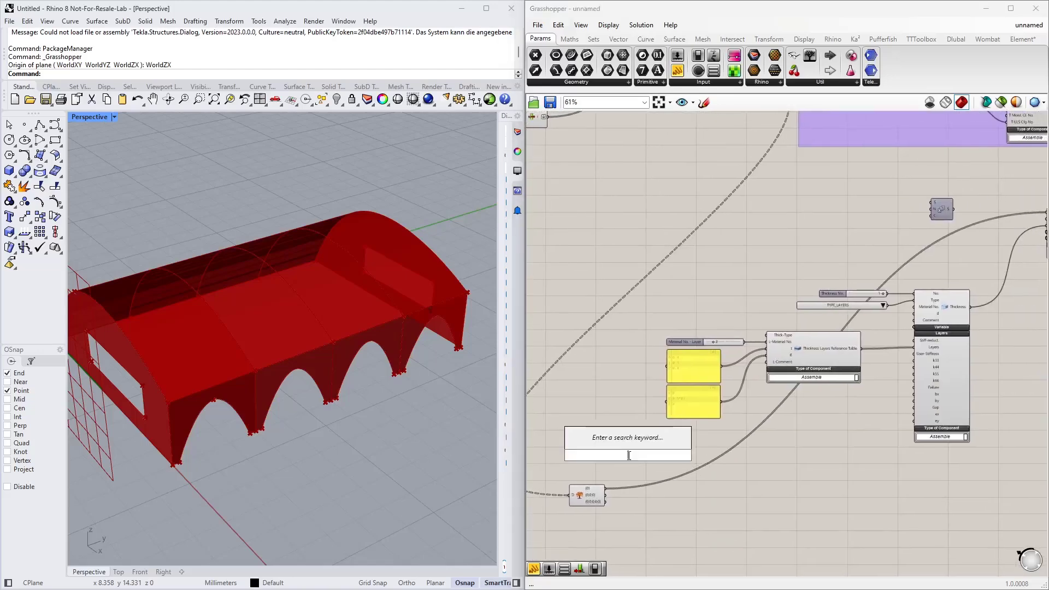
type("list length")
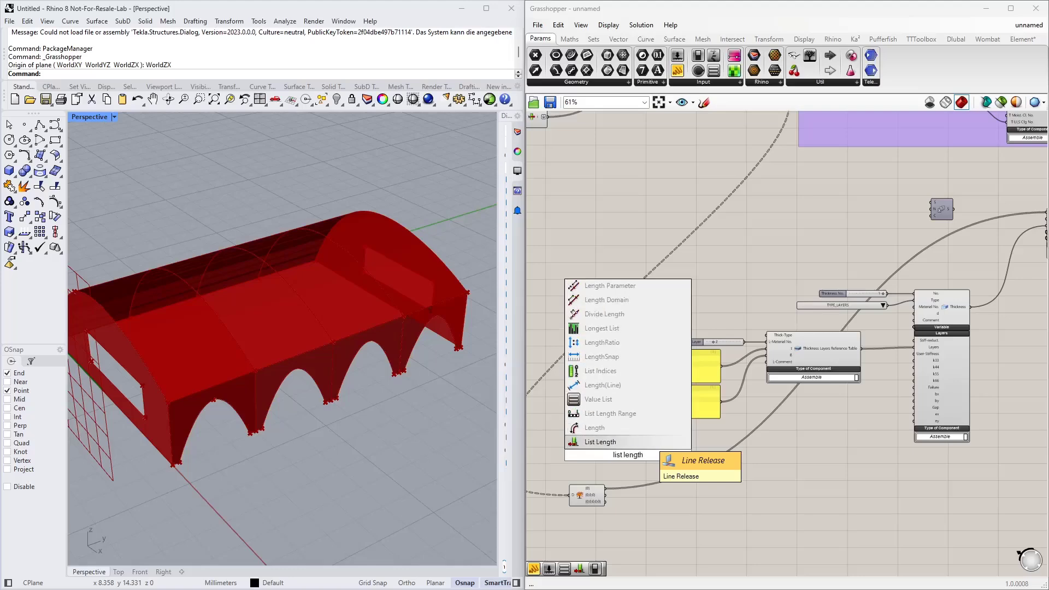
key("Return")
scroll(617, 473, "up", 3)
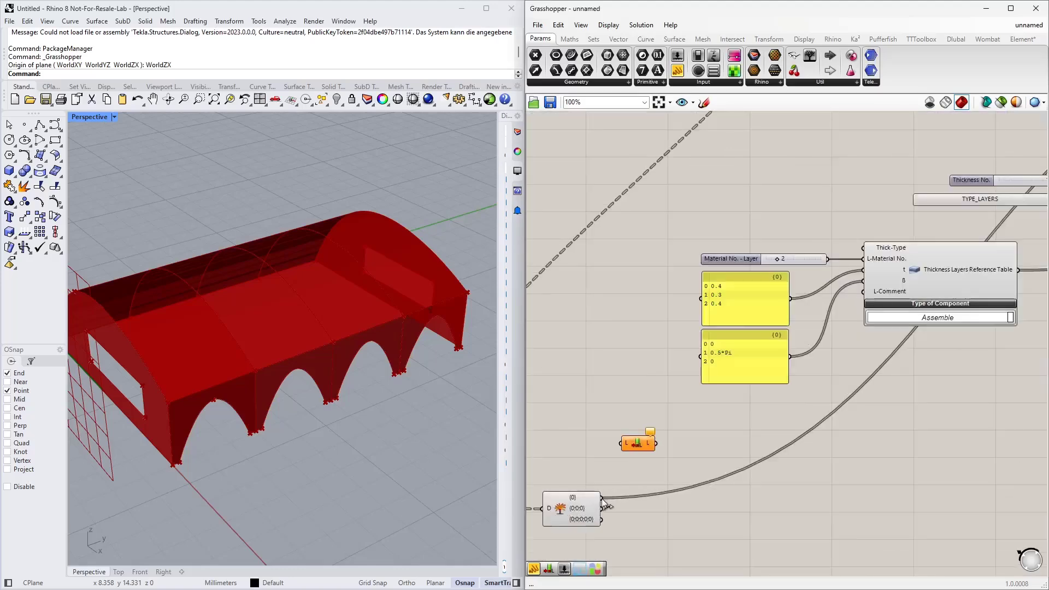
left_click_drag(603, 498, 622, 443)
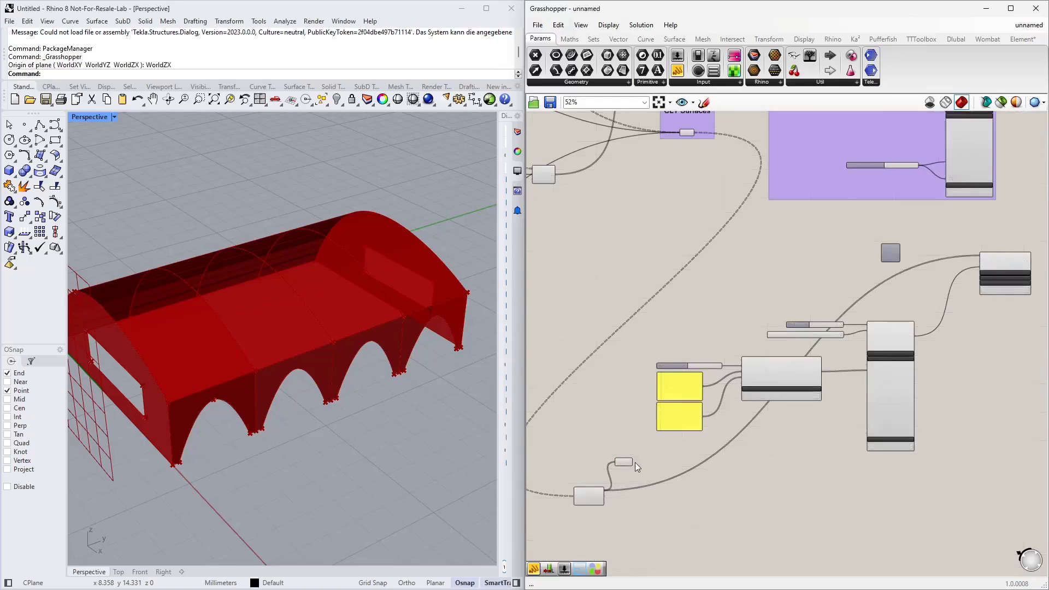
Connect the List Length output to the Series count input C and place List Length beside the Series component.
left_click_drag(632, 461, 879, 255)
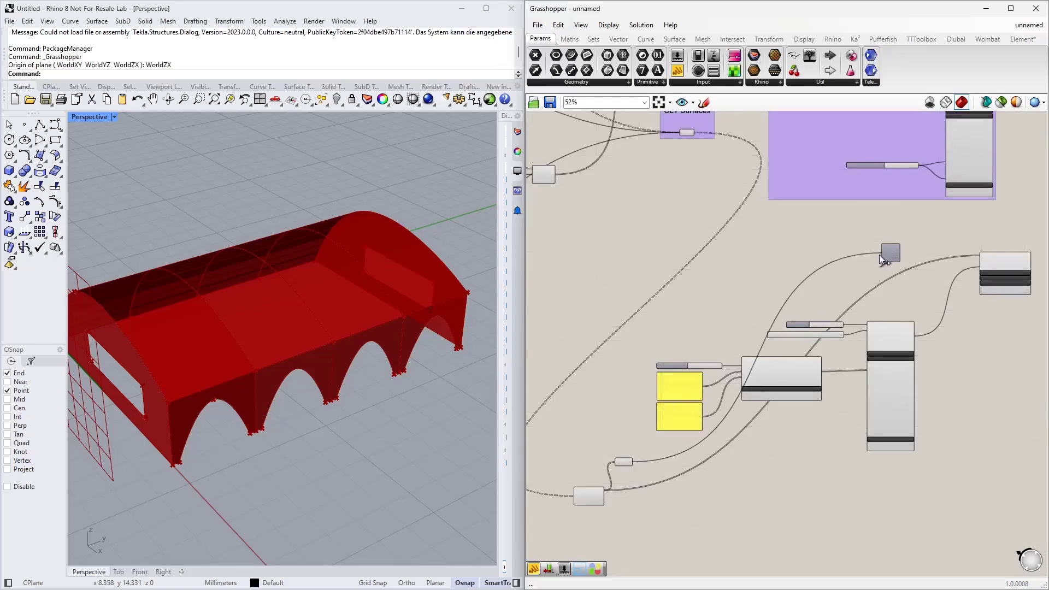
left_click_drag(624, 461, 833, 258)
scroll(863, 255, "up", 3)
scroll(895, 255, "up", 2)
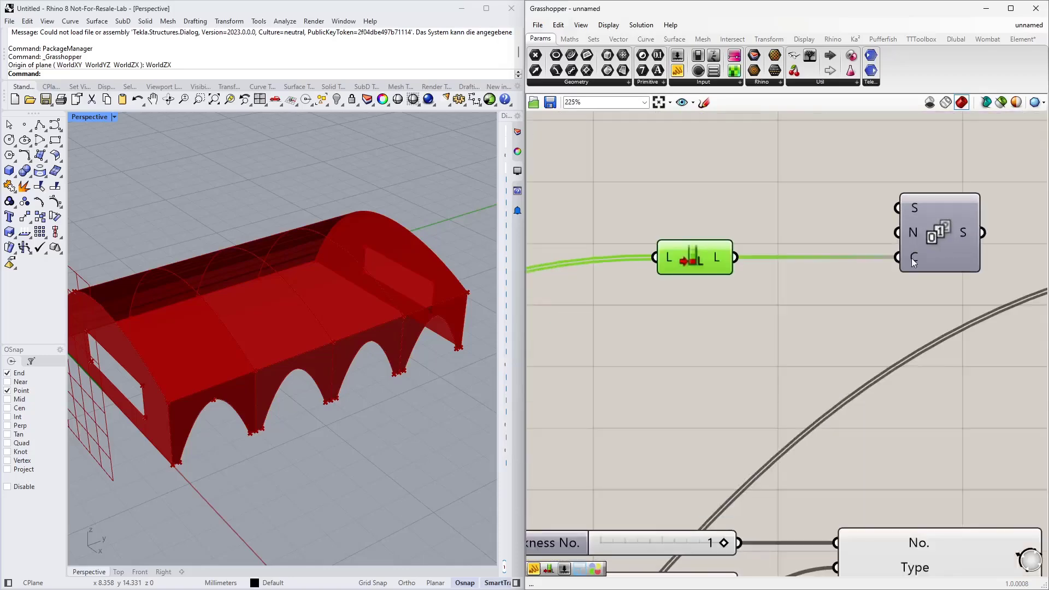
Check the generated Series numbers and connect the Series output to the Surface component's No. input.
right_click_drag(895, 255, 617, 314)
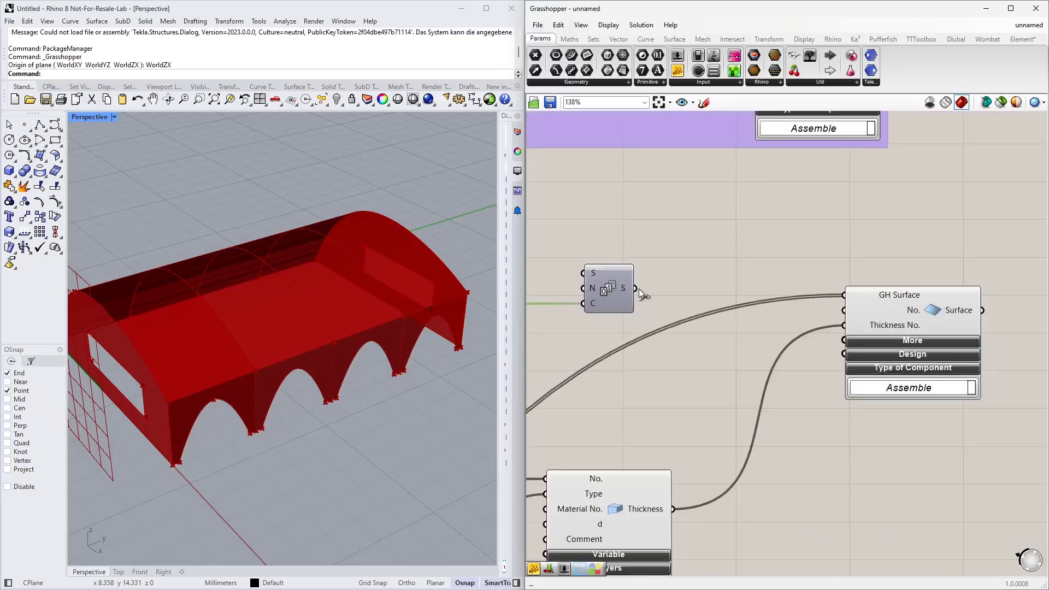
mouse_move(623, 288)
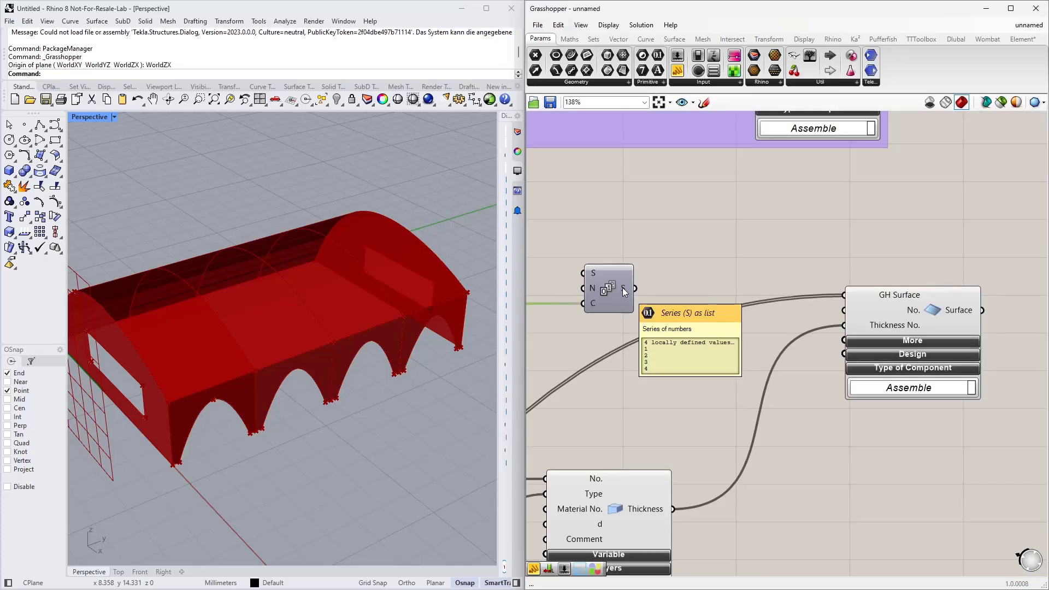
left_click_drag(622, 288, 836, 328)
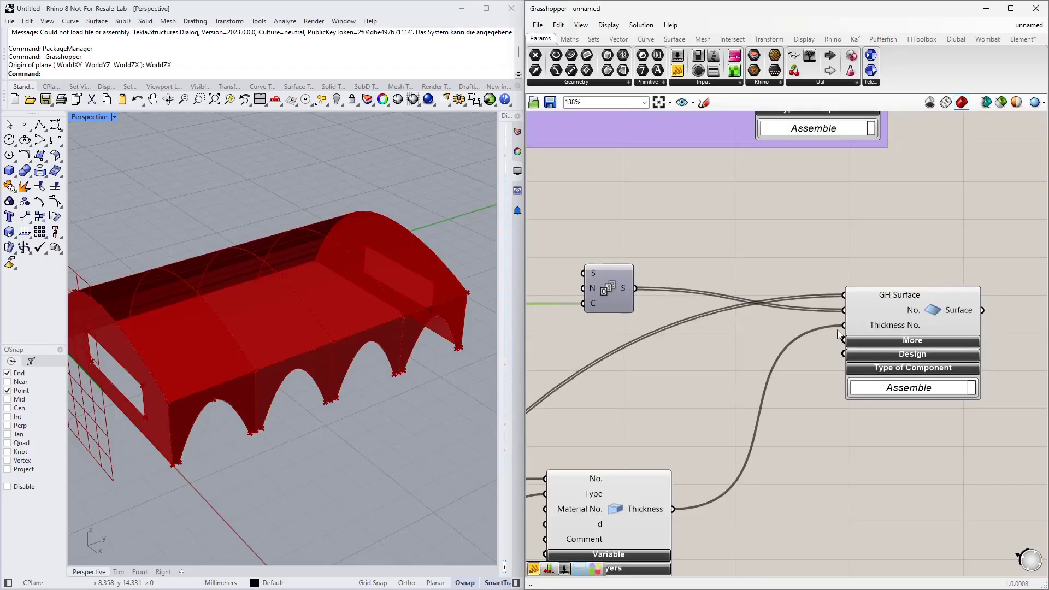
scroll(884, 393, "down", 5)
right_click_drag(837, 427, 902, 315)
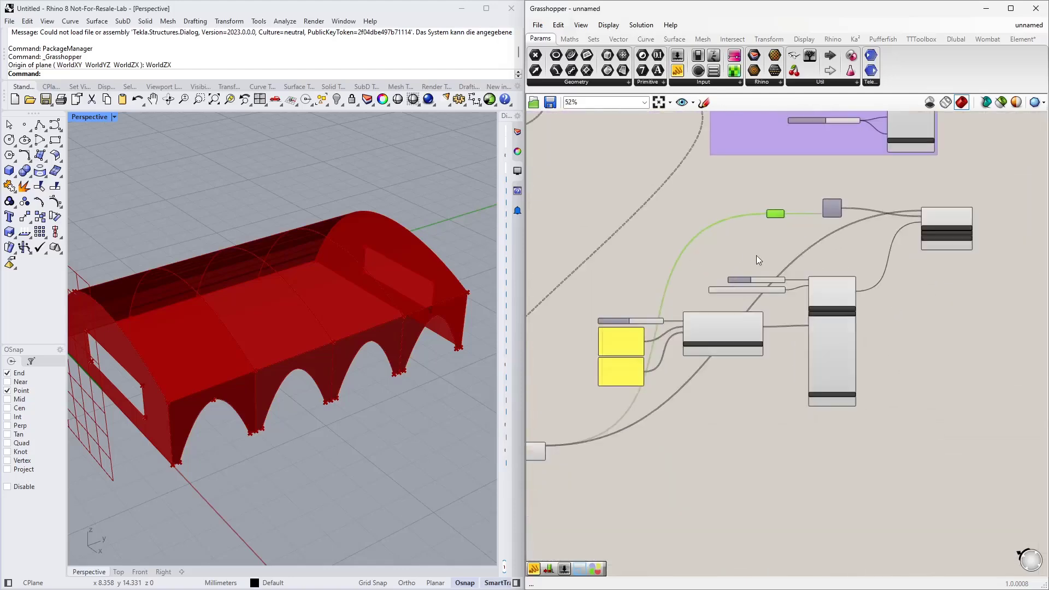
Duplicate the layered thickness setup and the connected Surface component, placing the copy below the original.
scroll(808, 303, "up", 3)
scroll(806, 302, "down", 1)
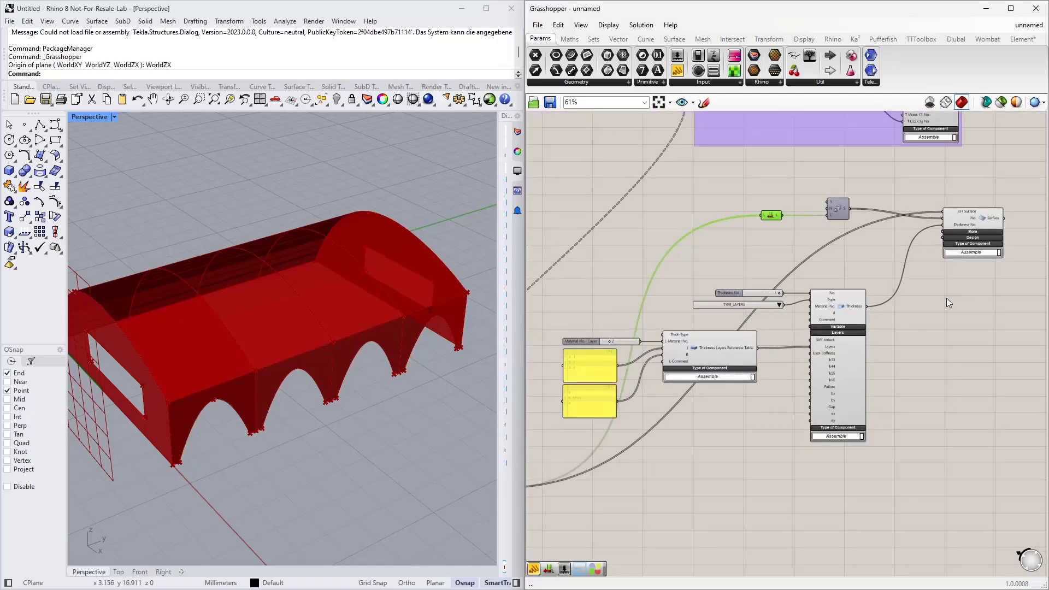
mouse_move(304, 339)
right_mouse_down()
mouse_move(328, 306)
mouse_move(306, 336)
right_mouse_up()
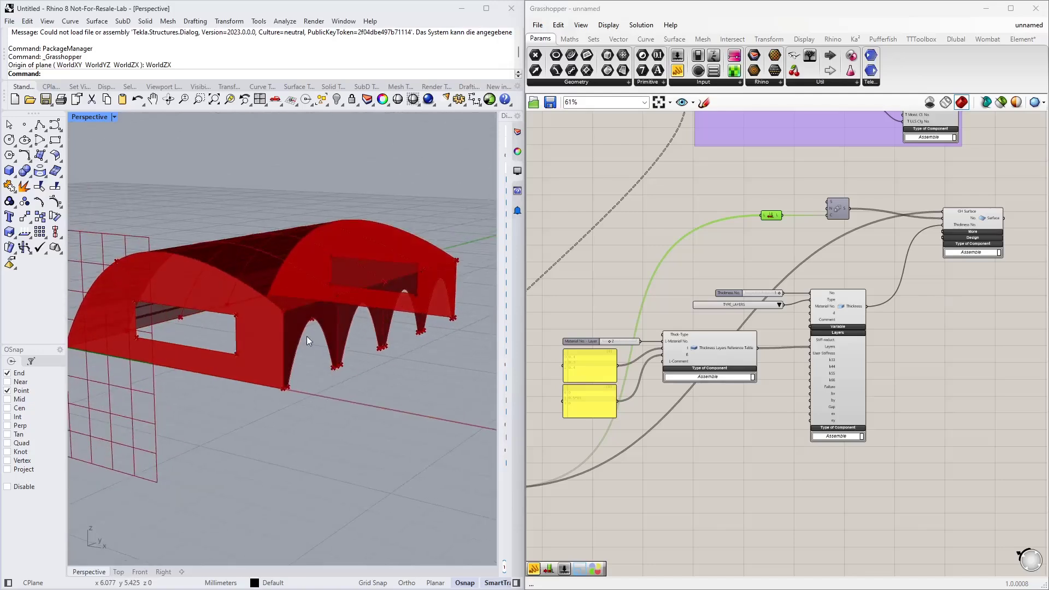
right_click_drag(893, 347, 953, 270)
left_click(943, 169)
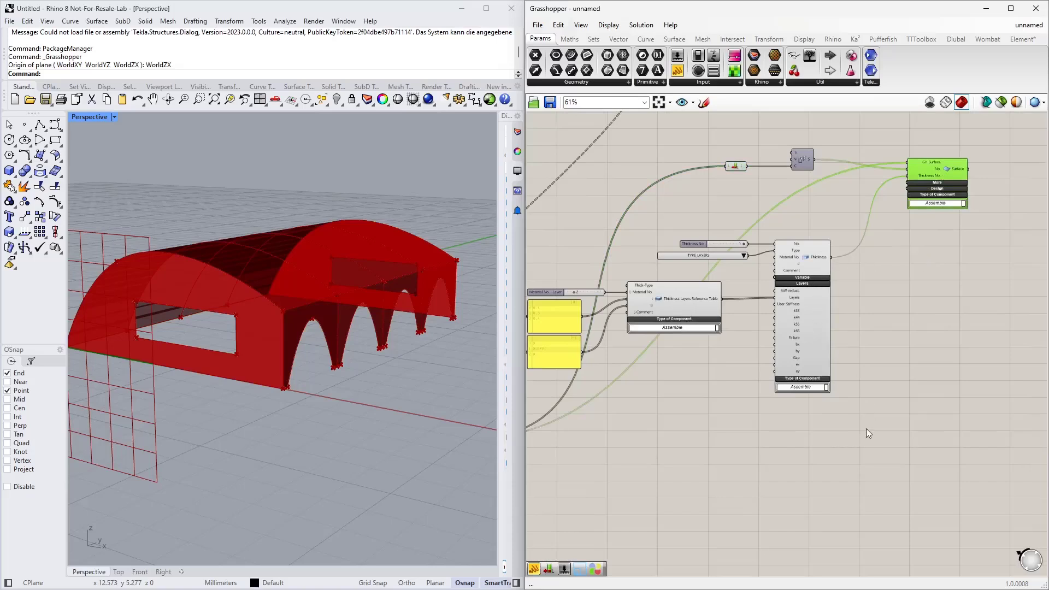
left_click_drag(874, 428, 555, 235, "shift")
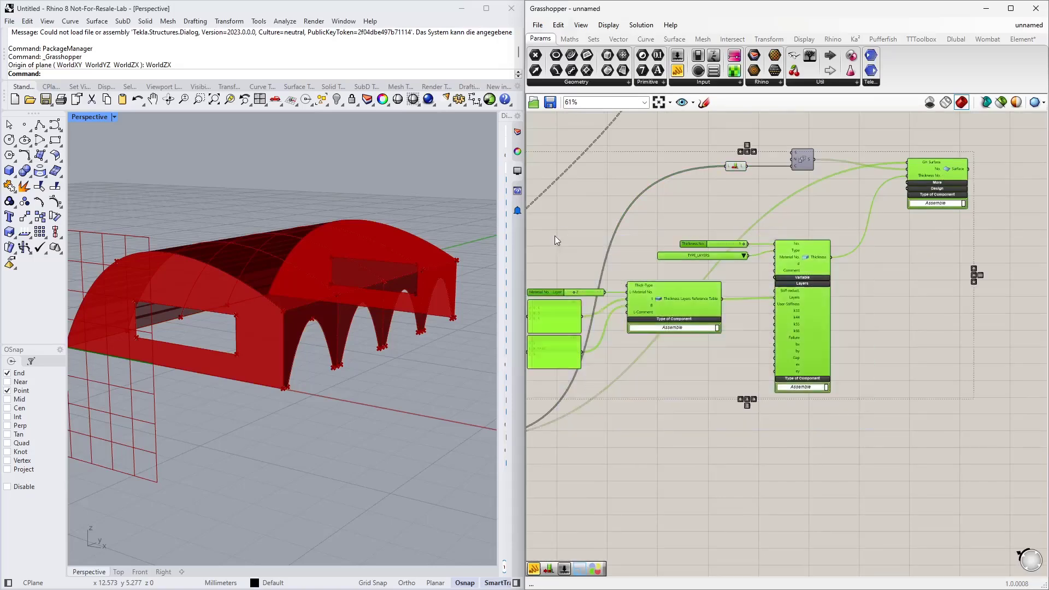
right_click_drag(743, 441, 742, 362)
left_click_drag(795, 265, 797, 480, "alt")
left_click(737, 363)
right_click_drag(736, 363, 836, 322)
Add a Data parameter and merge the Explode Tree's second and third outputs into it.
double_click(844, 306)
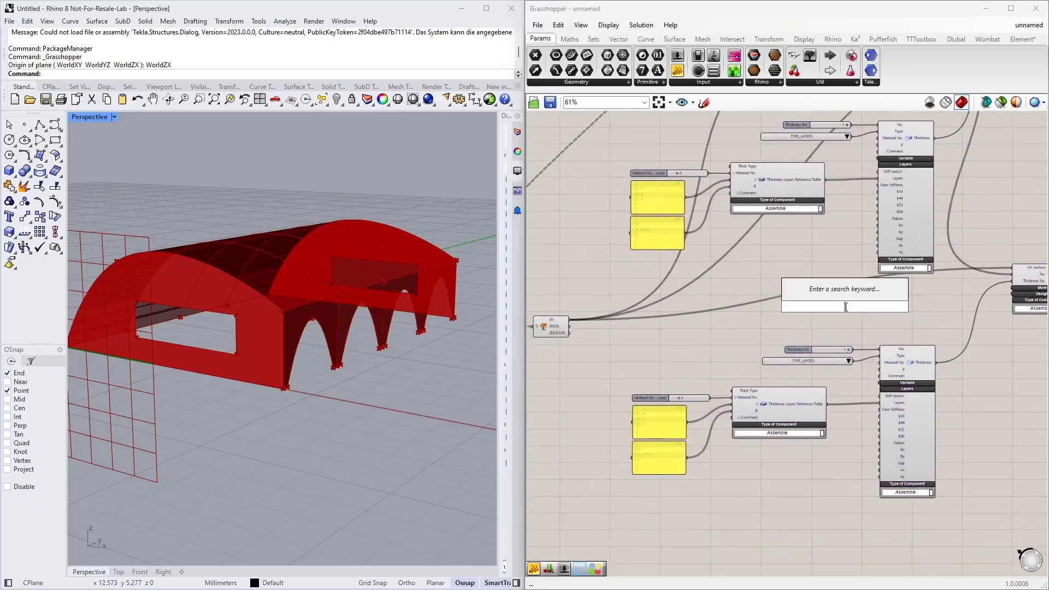
type("data")
key("Return")
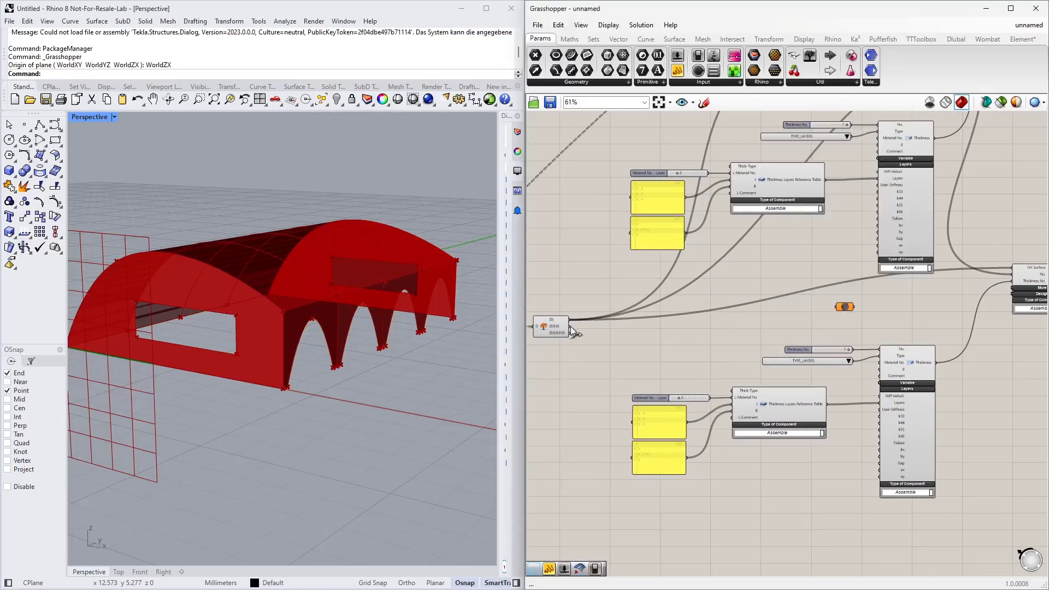
left_click_drag(570, 326, 832, 307)
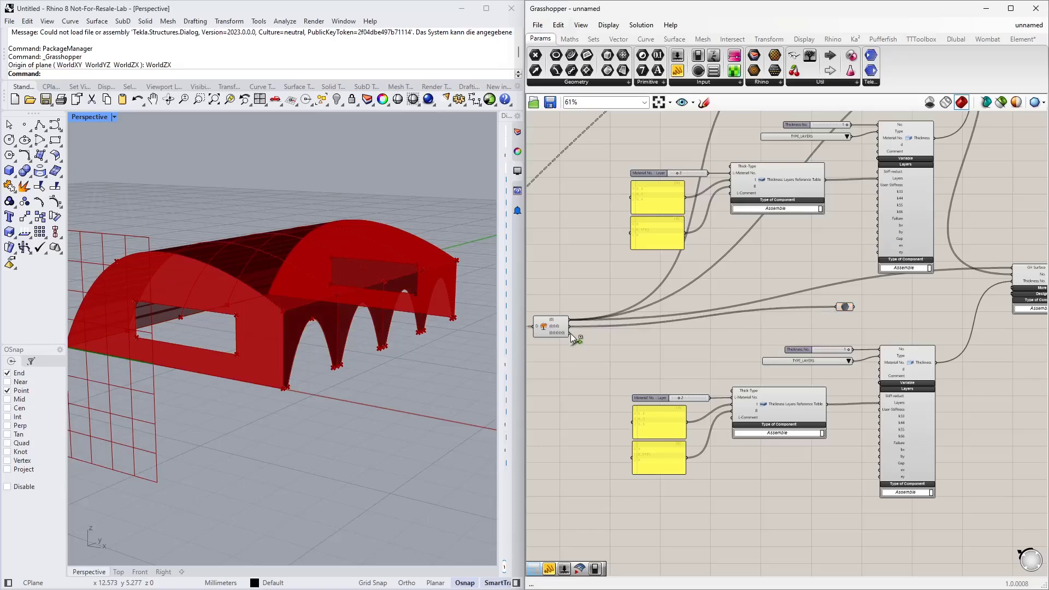
left_click_drag(570, 333, 838, 305, "shift")
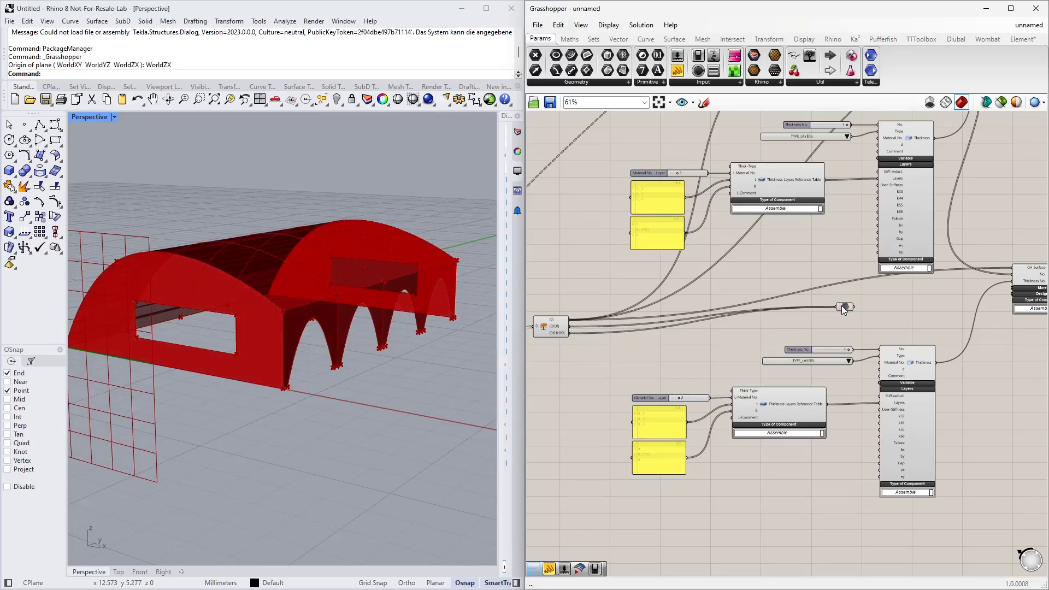
Connect the Data parameter to the copied Surface component's GH Surface input and reposition it between the two thickness groups.
left_click(838, 306)
right_click_drag(867, 305, 760, 315)
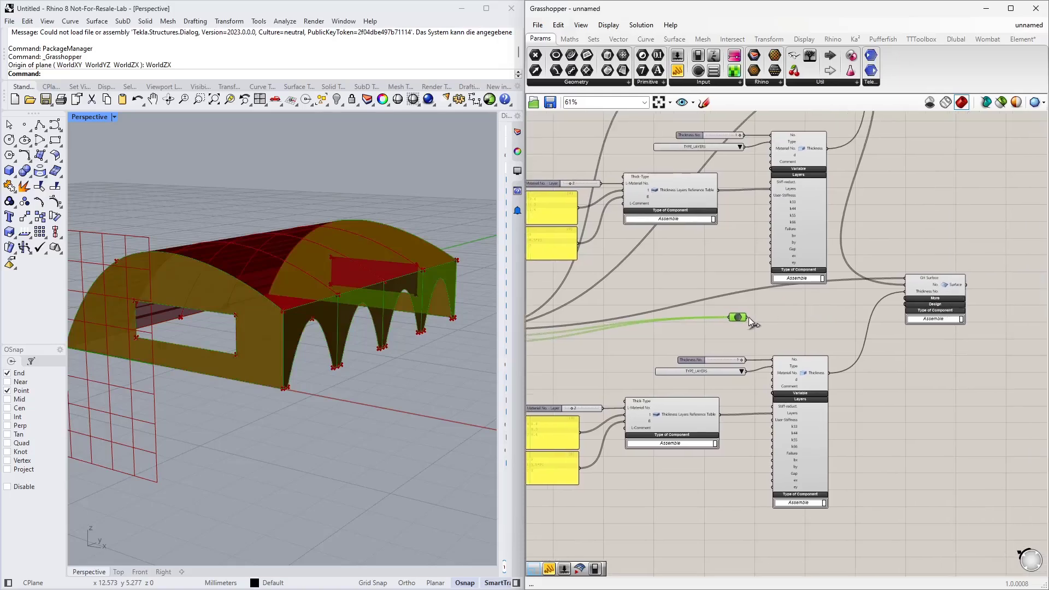
left_click_drag(747, 317, 905, 279)
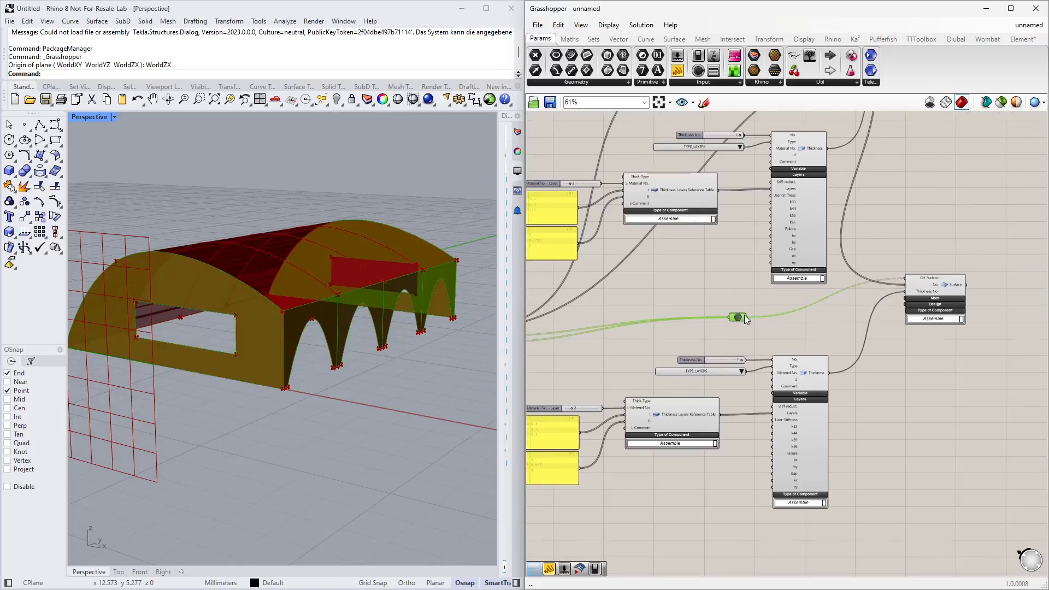
left_click_drag(742, 318, 759, 304)
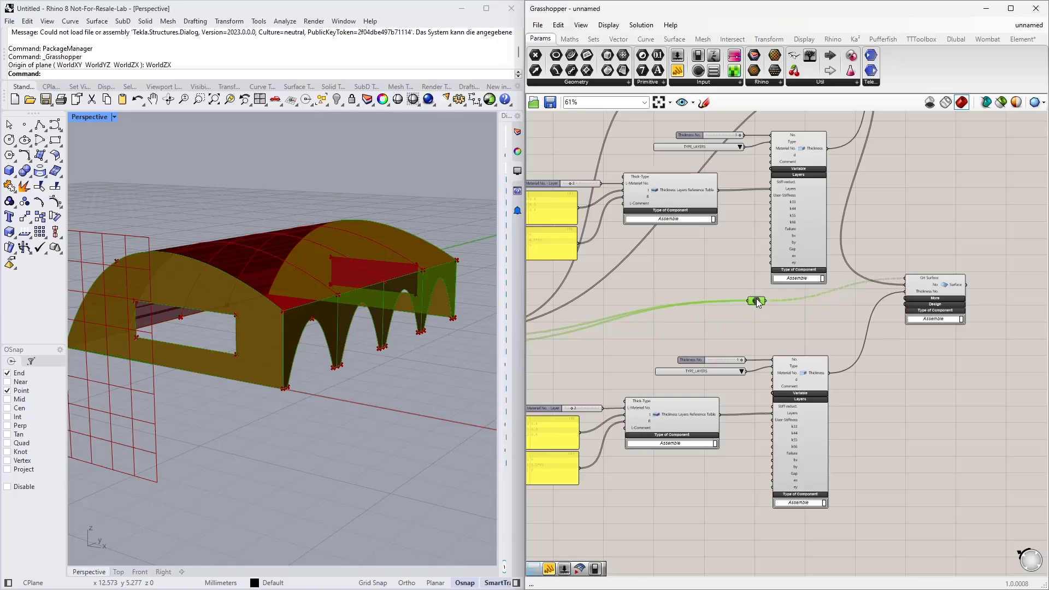
right_click_drag(759, 304, 817, 258)
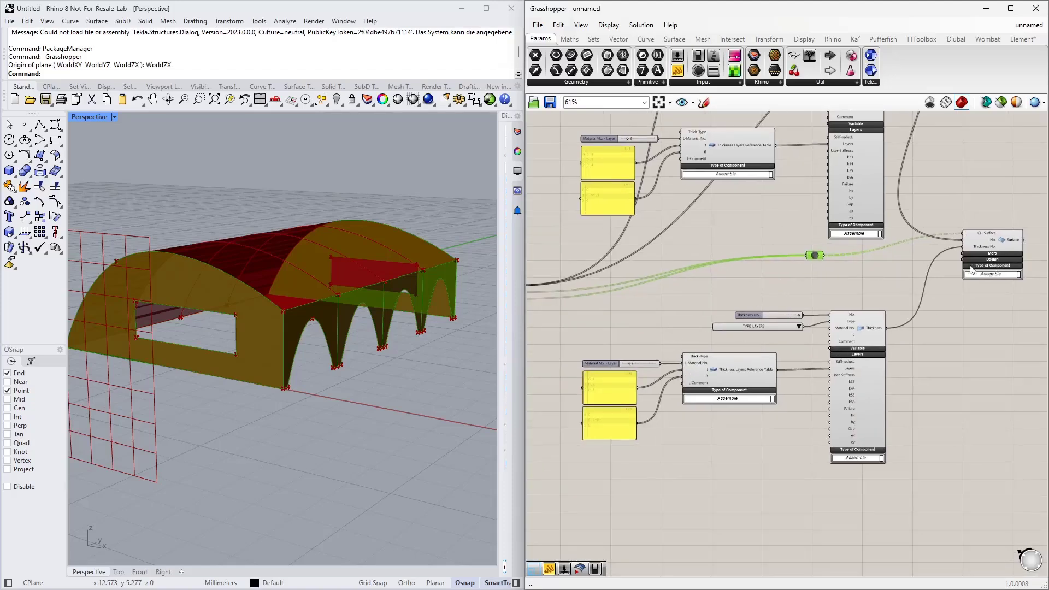
Add two more layer thicknesses, 0.3 and 0.4, to the copied panel feeding the t input.
scroll(642, 371, "up", 3)
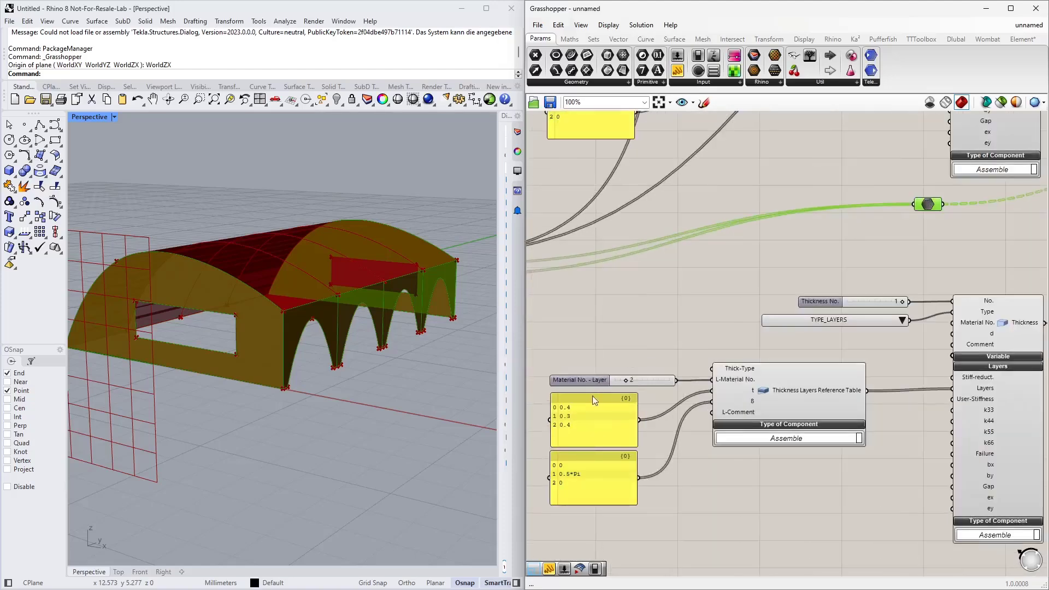
right_click_drag(675, 457, 738, 342)
scroll(644, 318, "up", 1)
right_click_drag(808, 371, 786, 407)
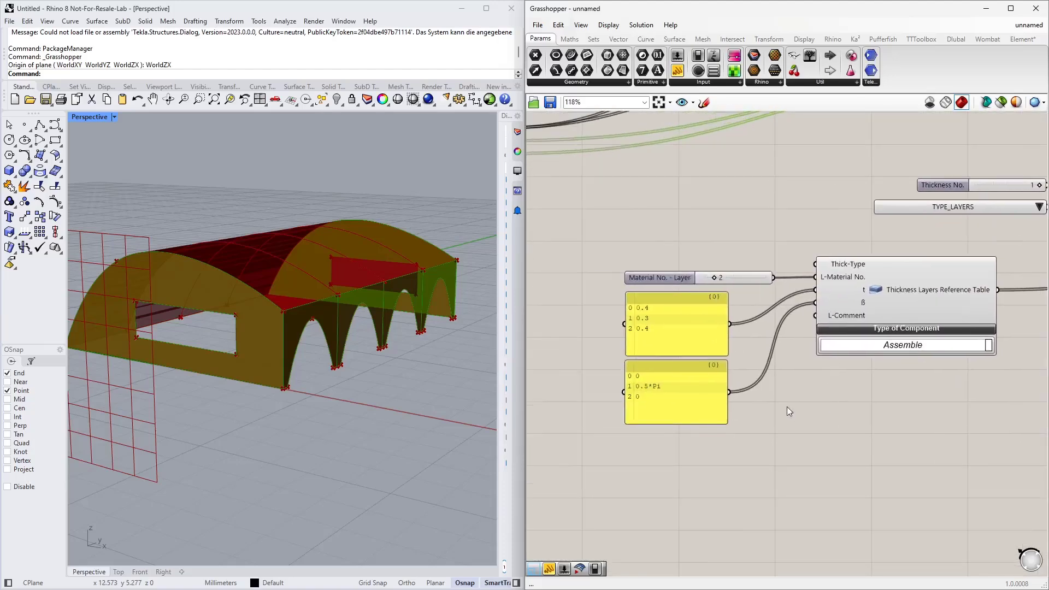
left_click(664, 325)
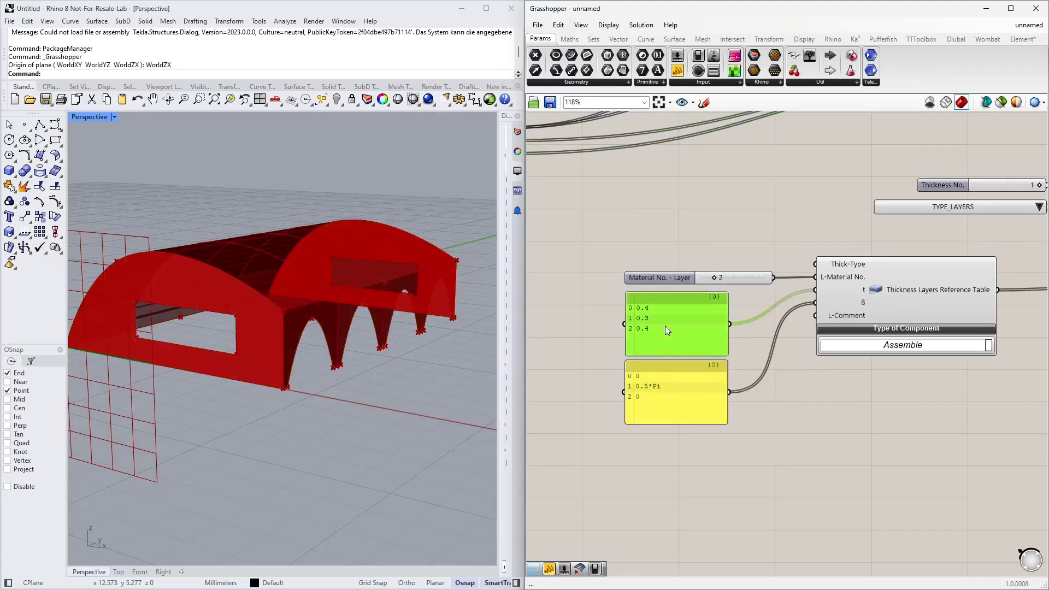
double_click(665, 326)
double_click(671, 314)
left_click_drag(667, 315, 659, 309)
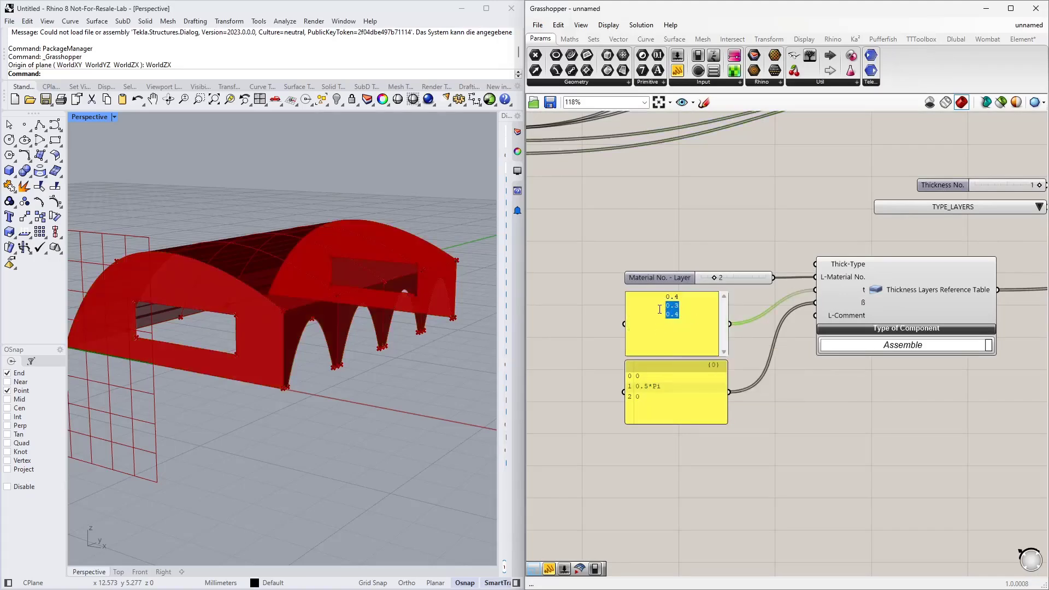
key("ctrl+c")
key("Right")
key("Return")
key("ctrl+v")
left_click(736, 337)
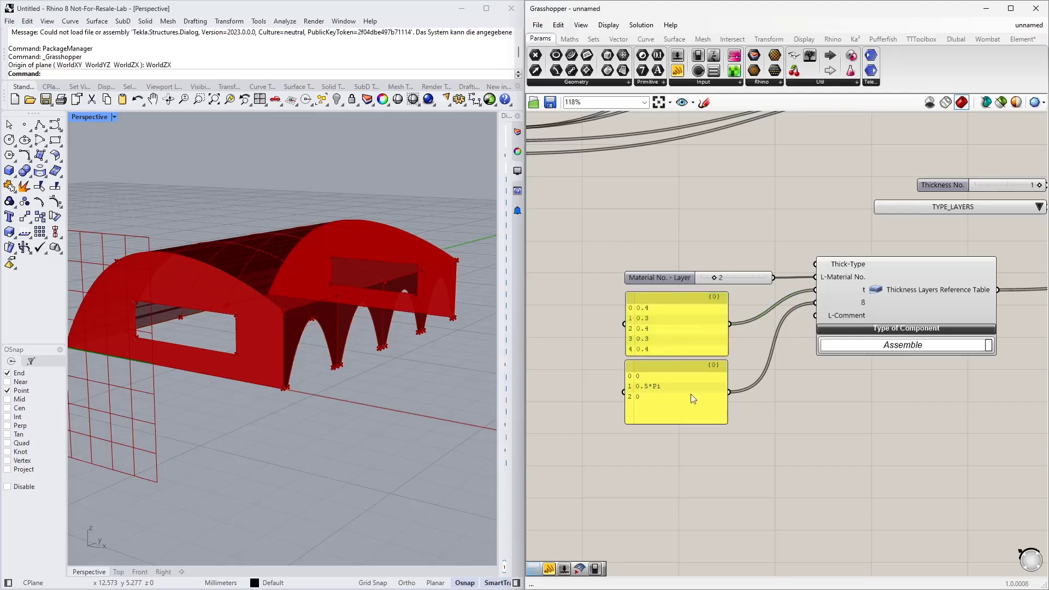
Append 0.5*Pi and 0 to the copied panel feeding the layer angle input β.
left_click(652, 391)
double_click(653, 391)
left_click_drag(676, 384, 653, 378)
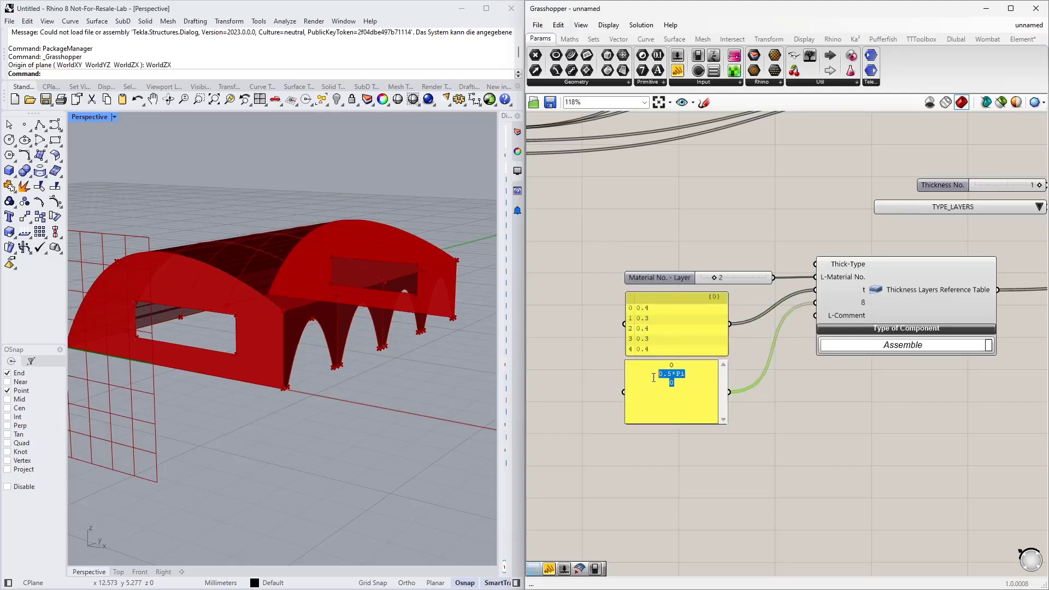
left_click(683, 390)
key("Return")
key("ctrl+v")
left_click(777, 407)
Replace the copied Thickness component's number slider with a new one set to 2 and connect it to the No. input.
right_click_drag(803, 466, 641, 530)
scroll(639, 529, "down", 2)
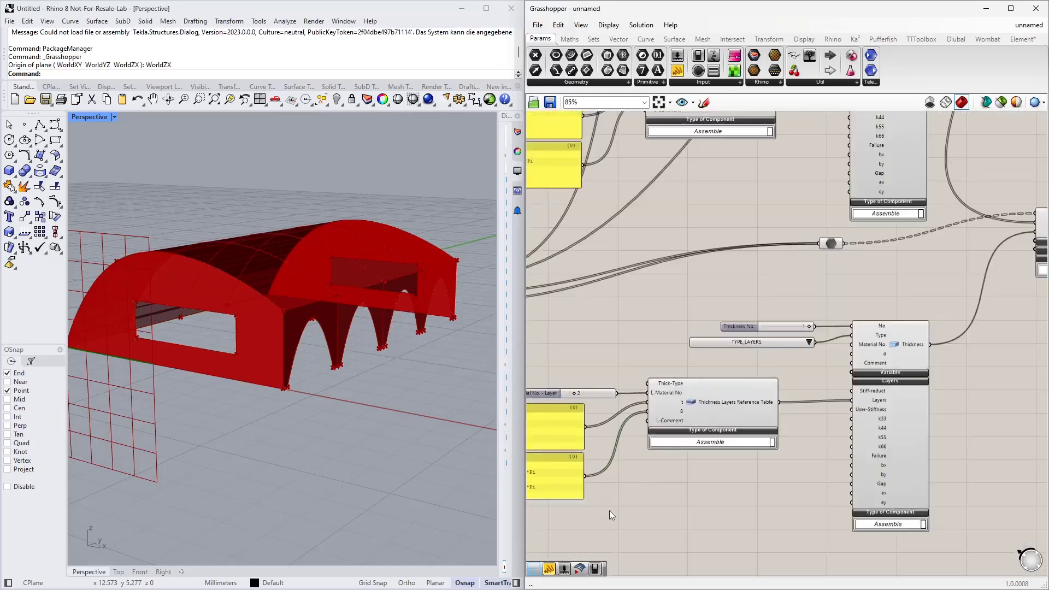
left_click(794, 329)
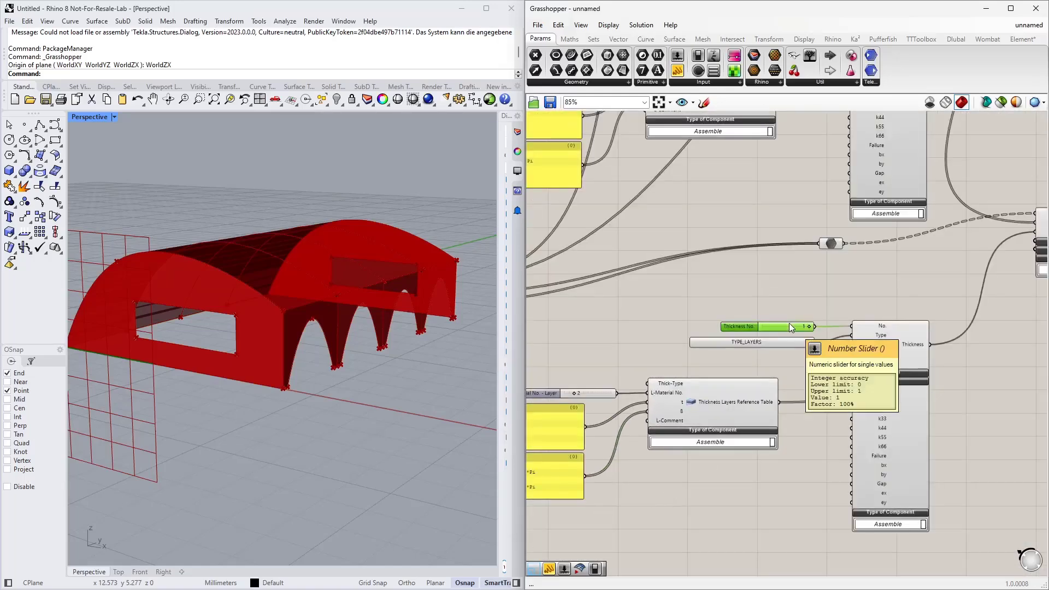
key("Delete")
double_click(776, 321)
type("2")
key("Return")
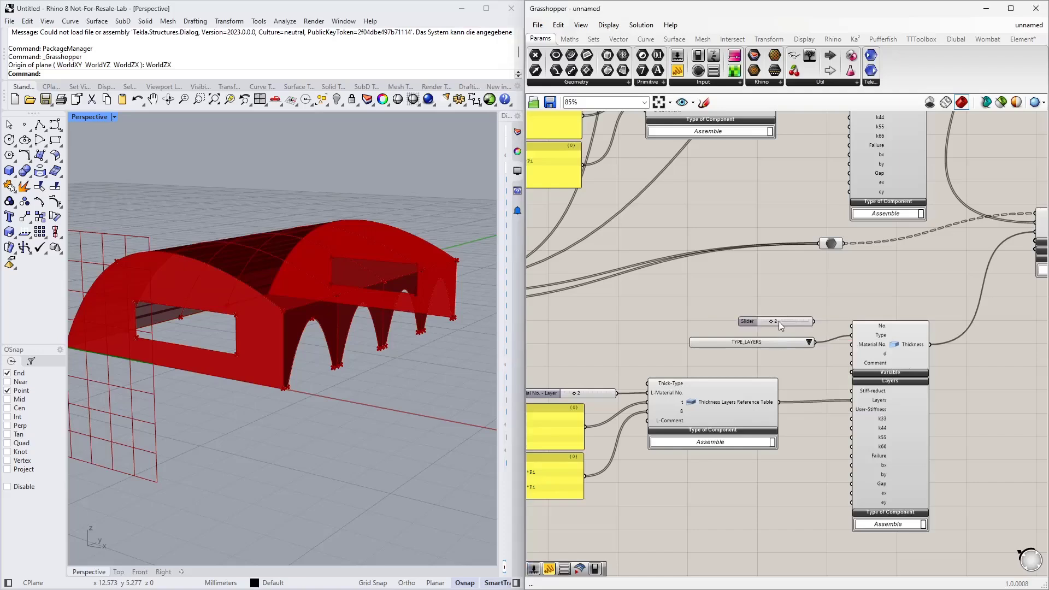
left_click_drag(813, 322, 850, 326)
right_click_drag(866, 294, 762, 293)
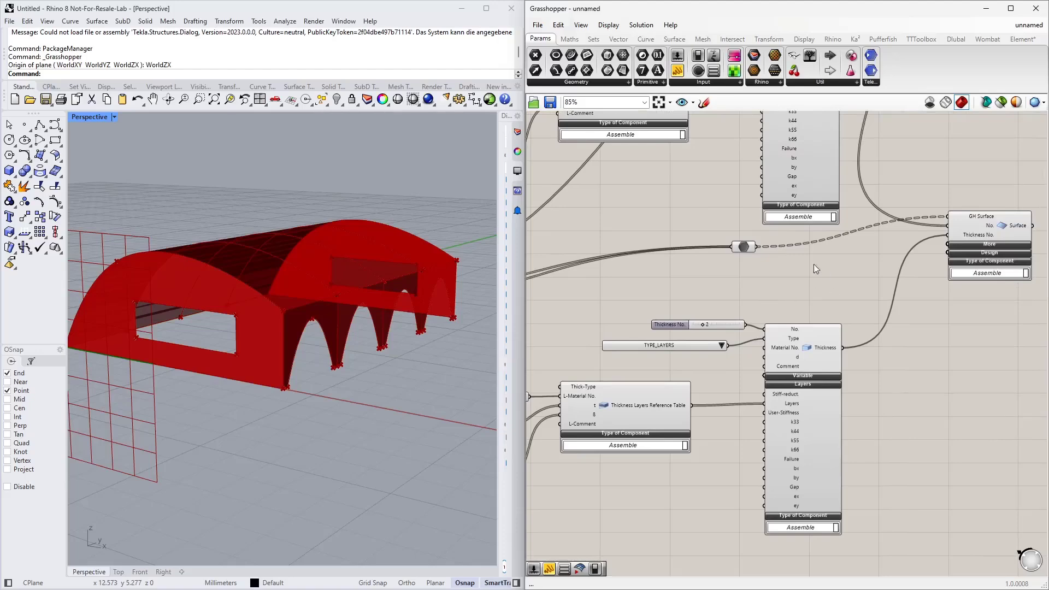
Move the entire copied thickness group down to free space beneath the Data parameter.
right_click_drag(815, 265, 726, 288)
scroll(799, 330, "down", 3)
right_click_drag(805, 423, 882, 388)
left_click_drag(892, 444, 577, 297)
left_click_drag(833, 369, 830, 408)
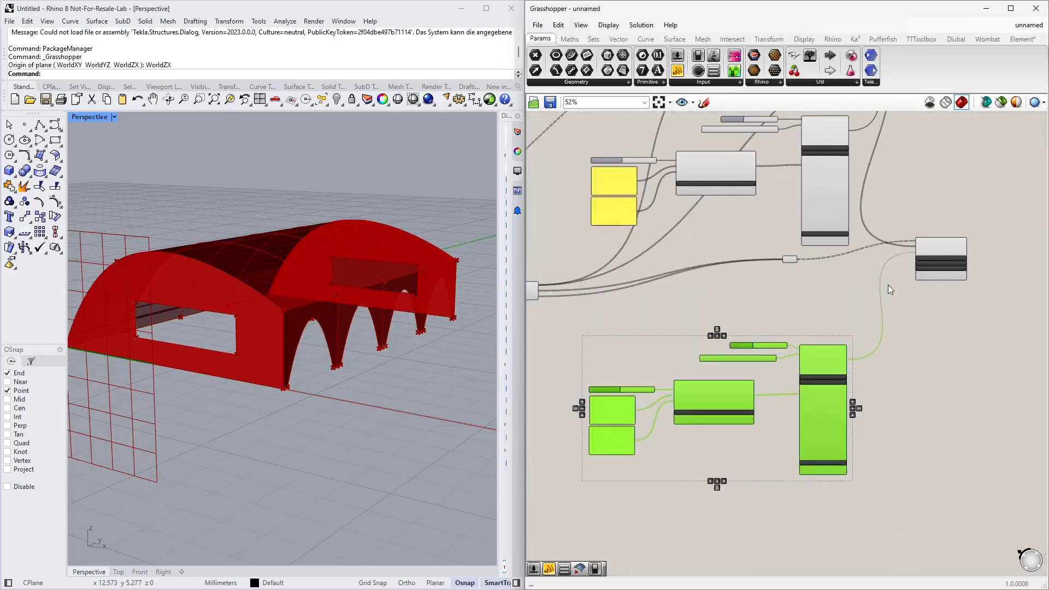
left_click(887, 284)
scroll(836, 255, "up", 3)
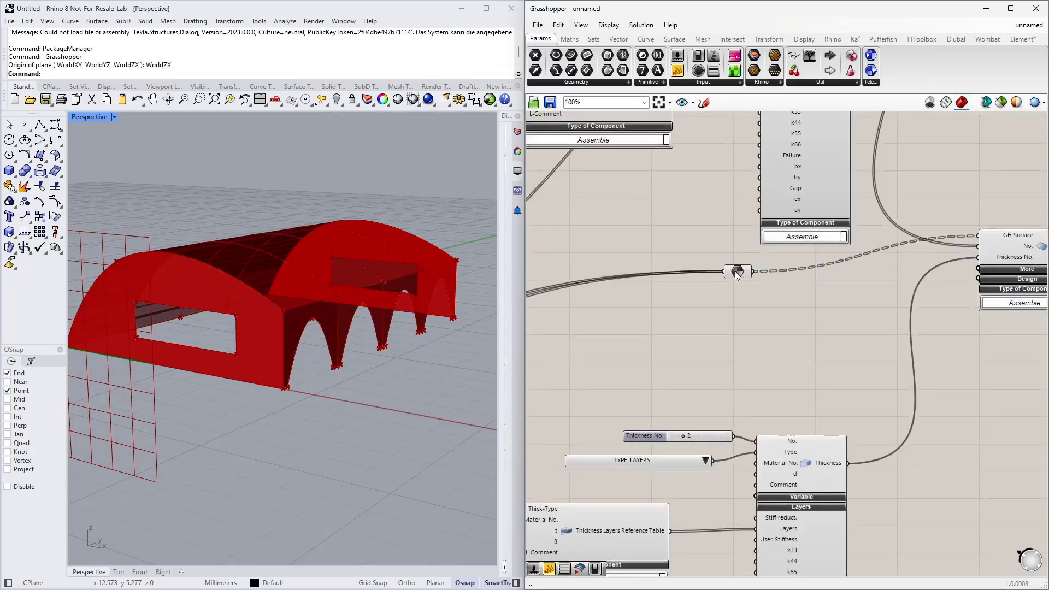
Add a Series component below the data parameter that feeds the second Surface component.
left_click(754, 264)
right_click_drag(824, 294, 792, 328)
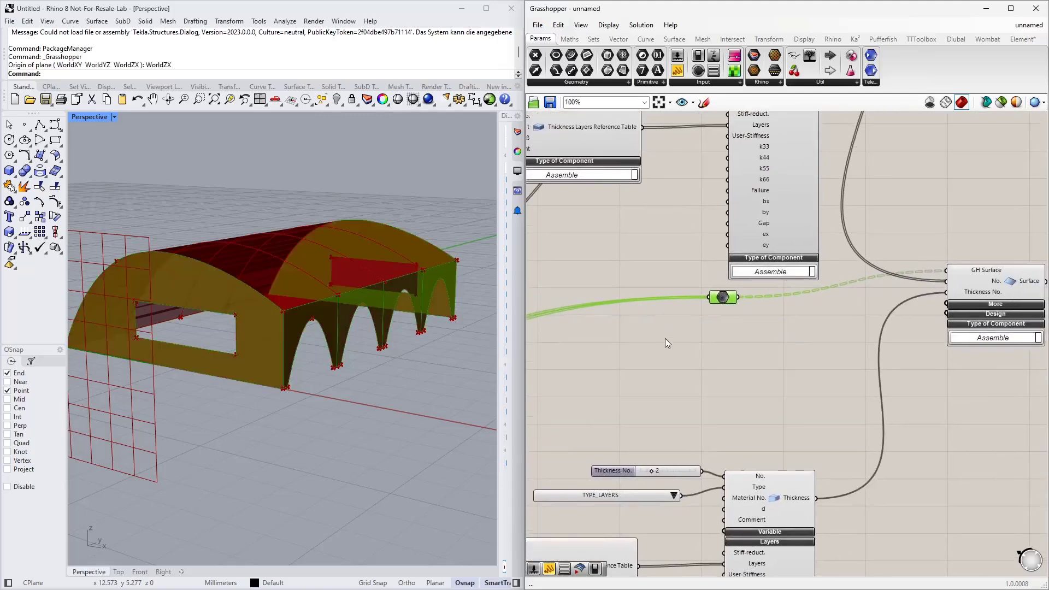
double_click(662, 343)
type("ser")
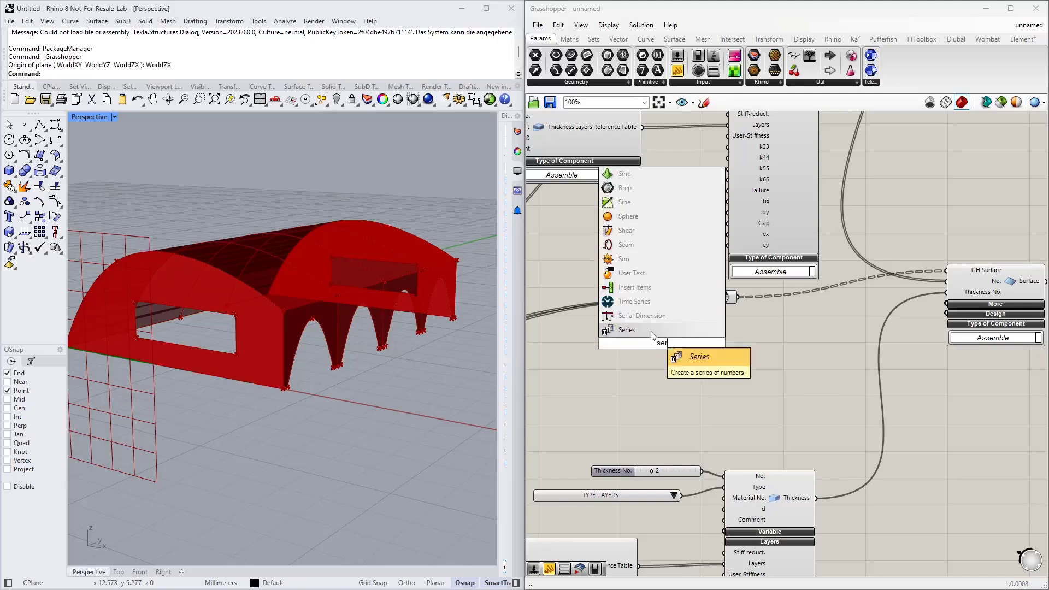
left_click(630, 330)
left_click_drag(659, 343, 736, 353)
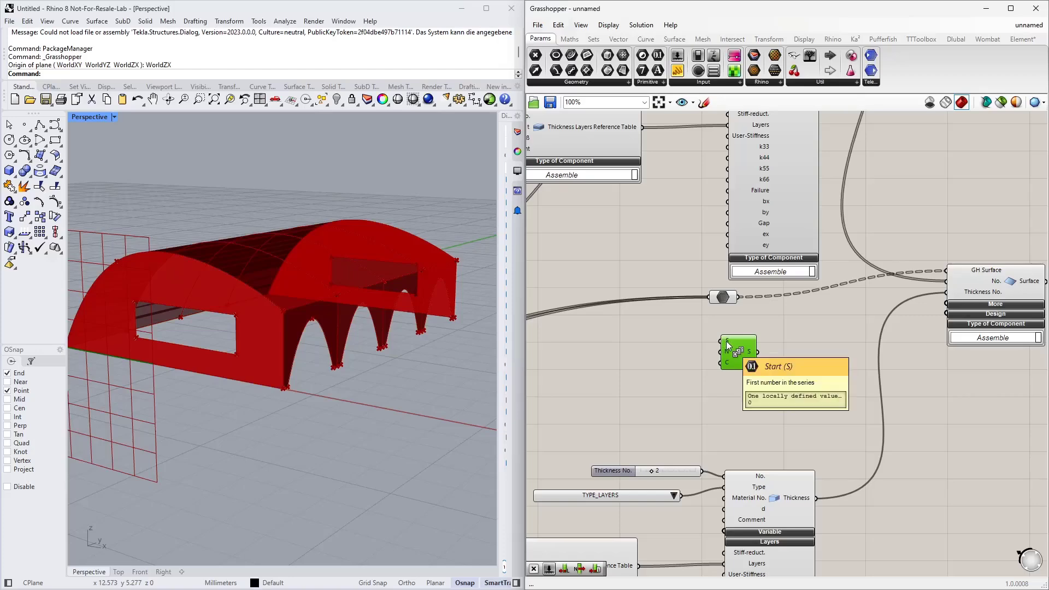
Add a List Item component beneath the first Series and connect that Series output to its list input.
right_click_drag(677, 335, 676, 433)
mouse_move(779, 159)
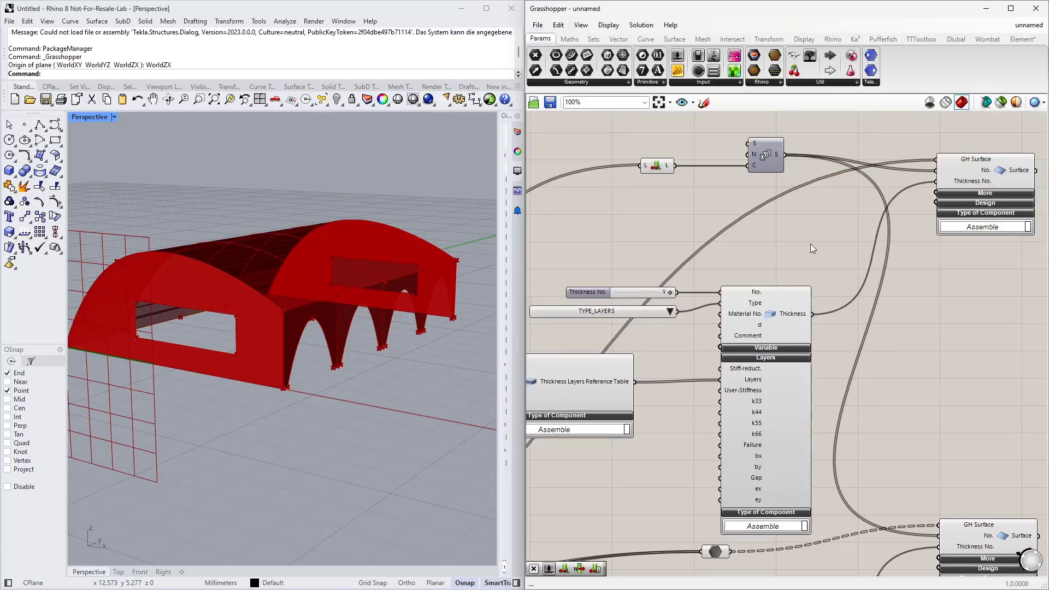
right_click_drag(820, 262, 860, 123)
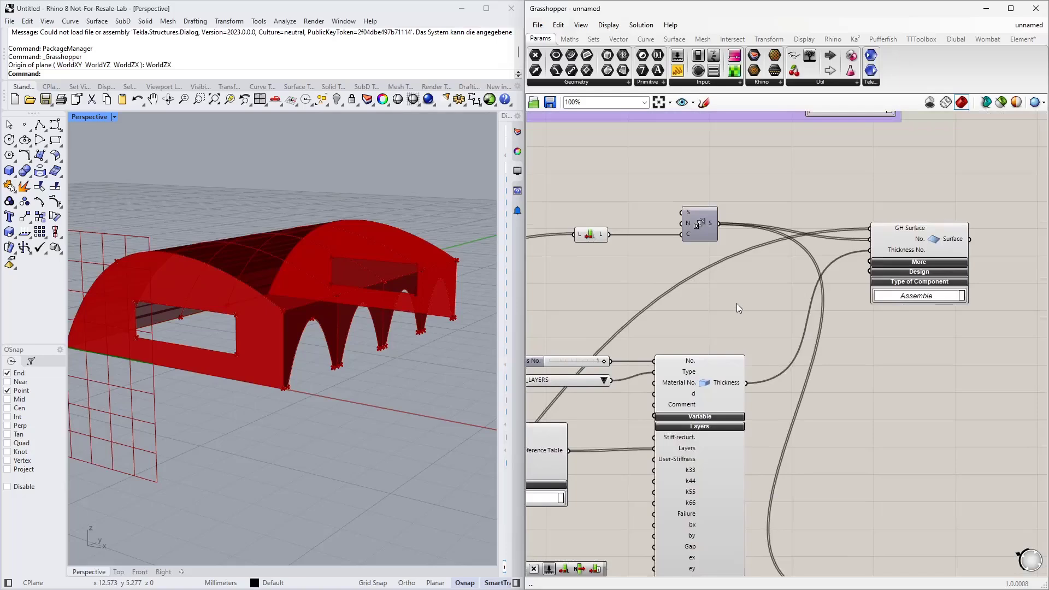
double_click(736, 303)
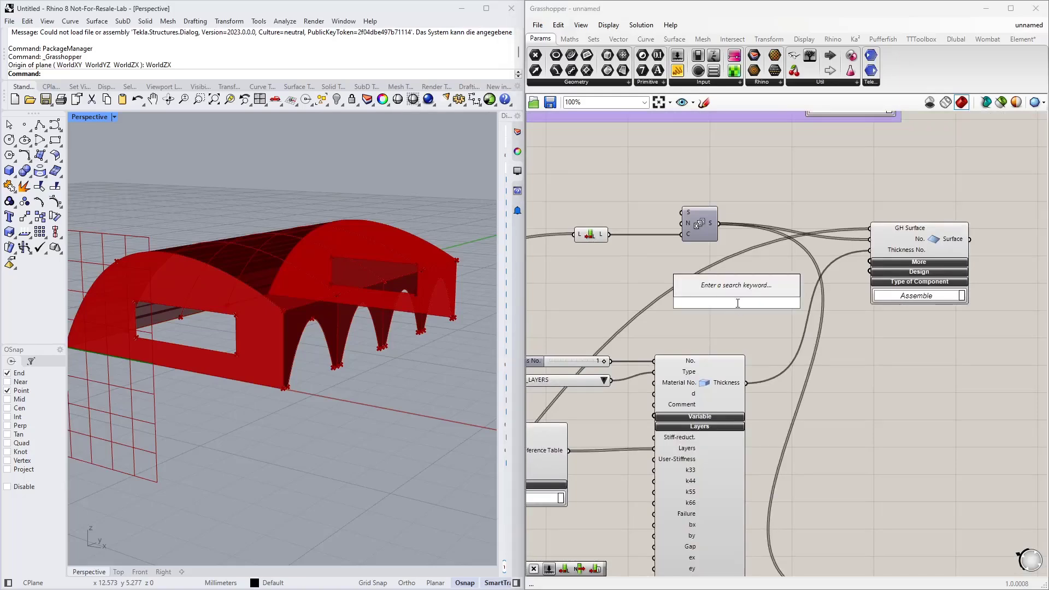
type("list ite")
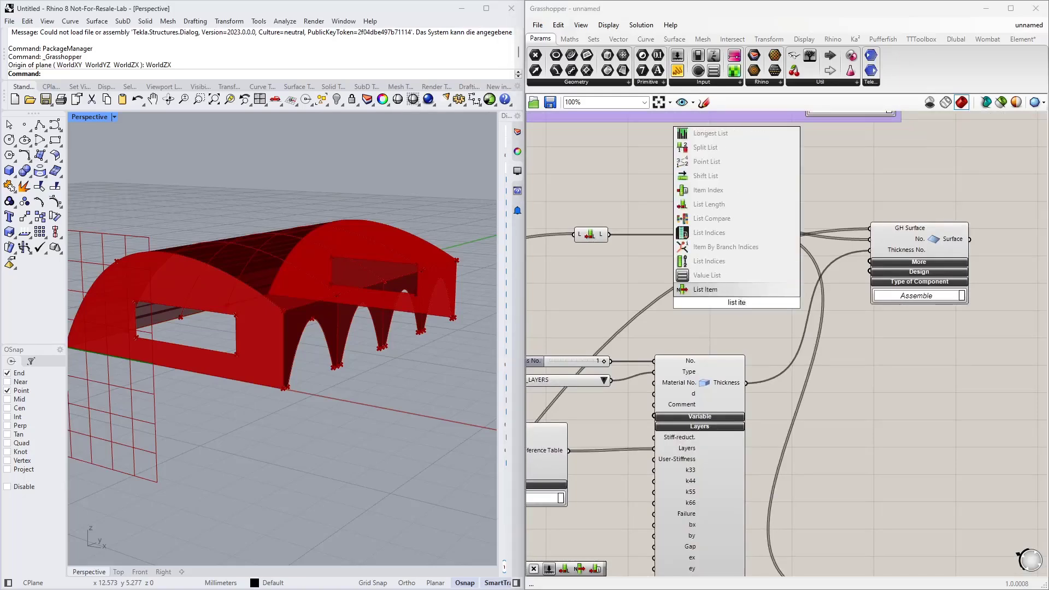
key("Return")
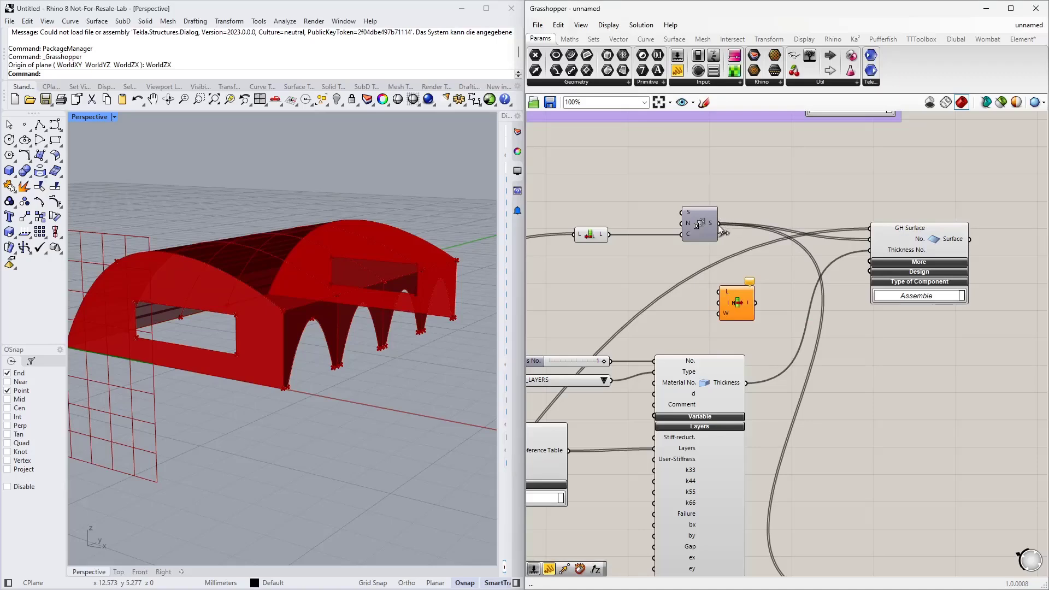
left_click_drag(719, 224, 719, 292)
Create a panel containing -1 and connect it to the List Item's index input.
double_click(573, 288)
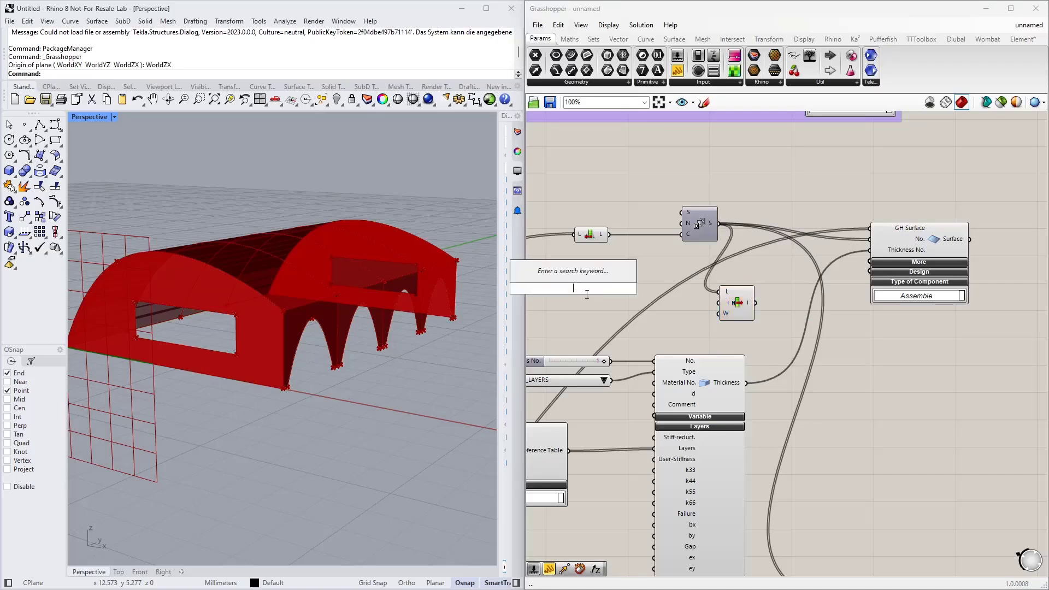
type("-14")
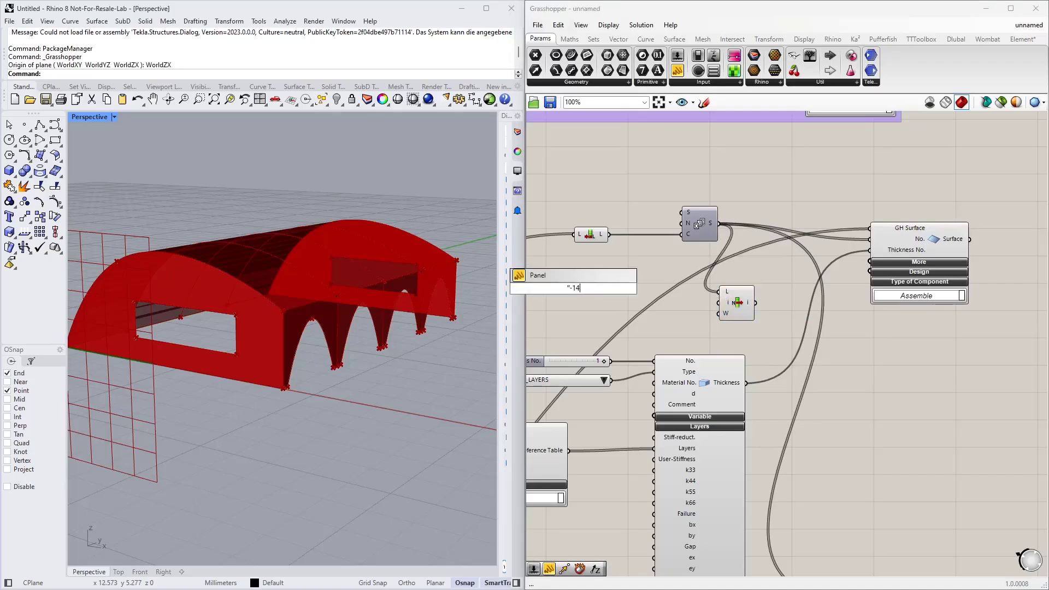
key("Return")
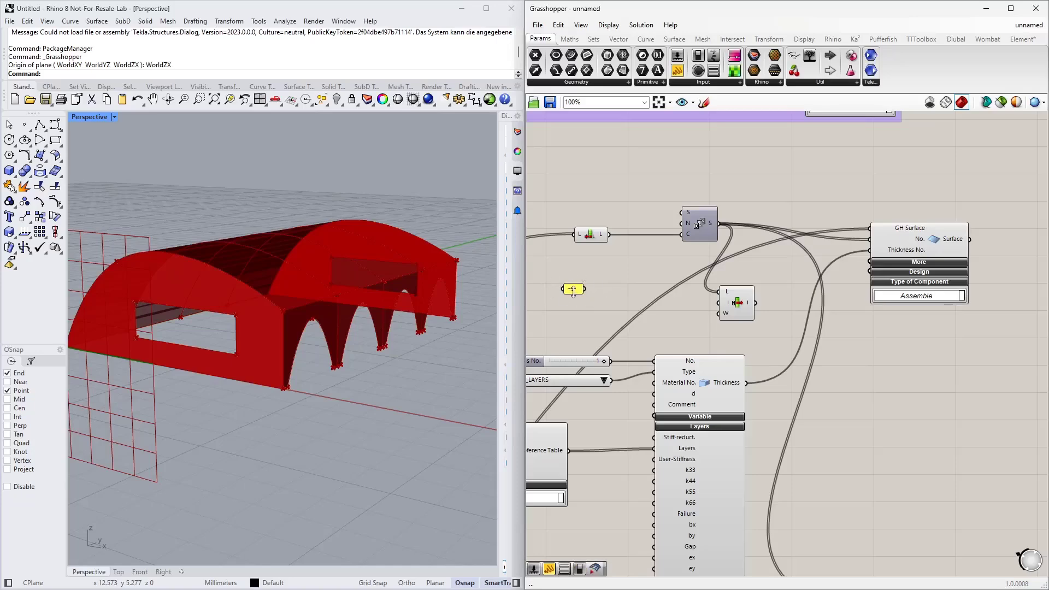
left_click_drag(576, 290, 719, 303)
scroll(720, 306, "up", 4)
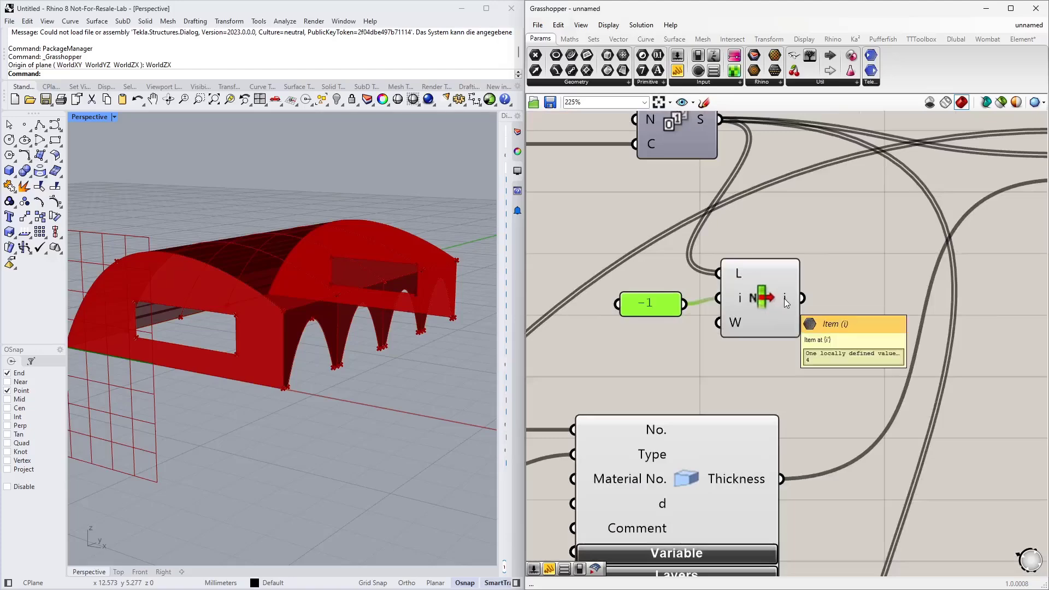
Move the List Item and its -1 panel down beside the new, unconnected Series component.
scroll(785, 298, "down", 5)
scroll(804, 284, "down", 3)
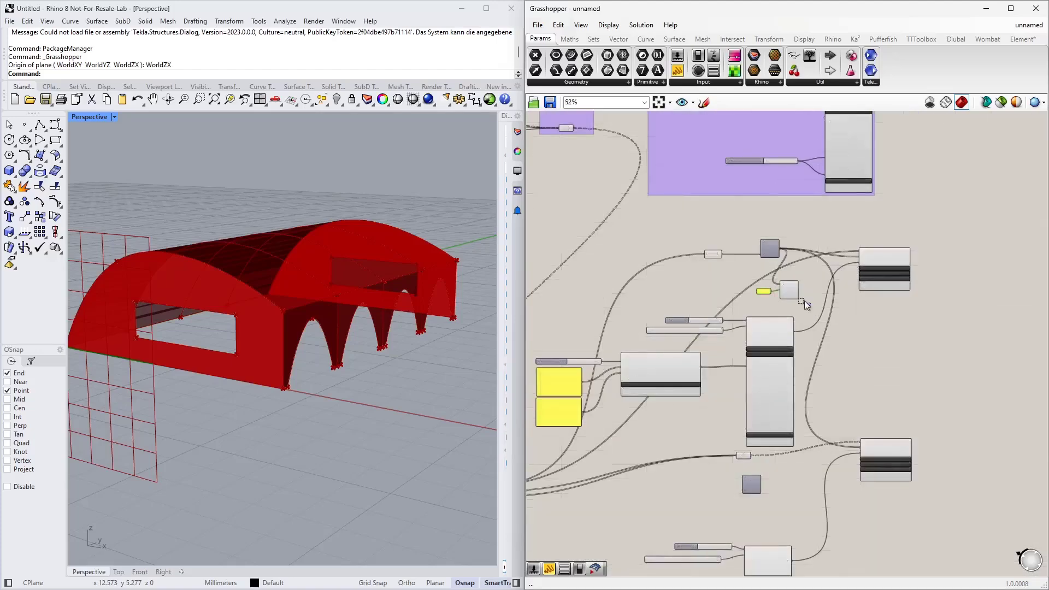
left_click_drag(804, 300, 676, 480)
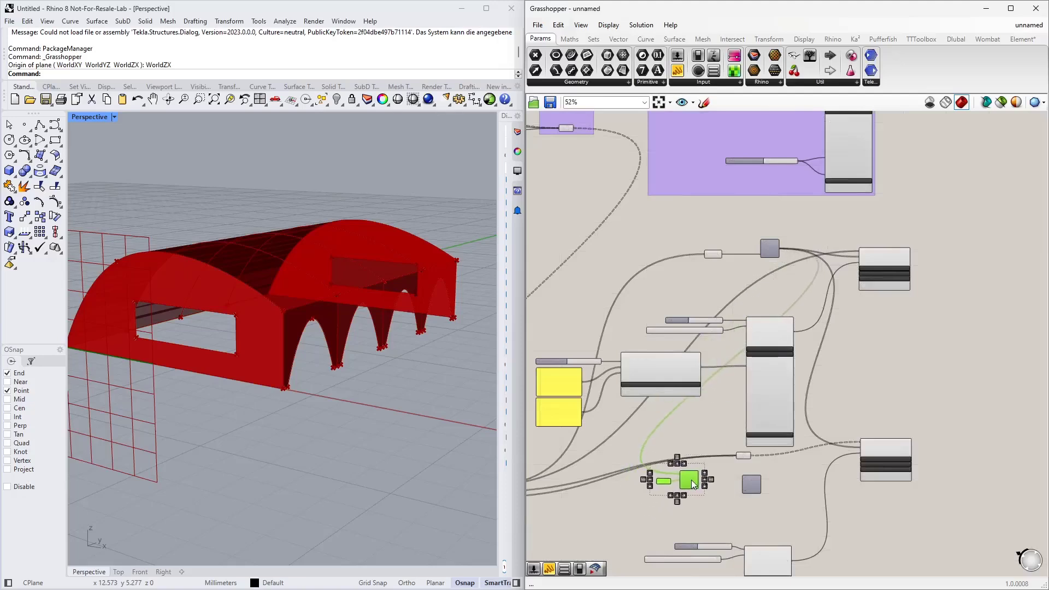
scroll(723, 410, "up", 5)
Add a +1 Addition component, feed it the List Item output, and connect its result to the new Series' start input.
double_click(723, 419)
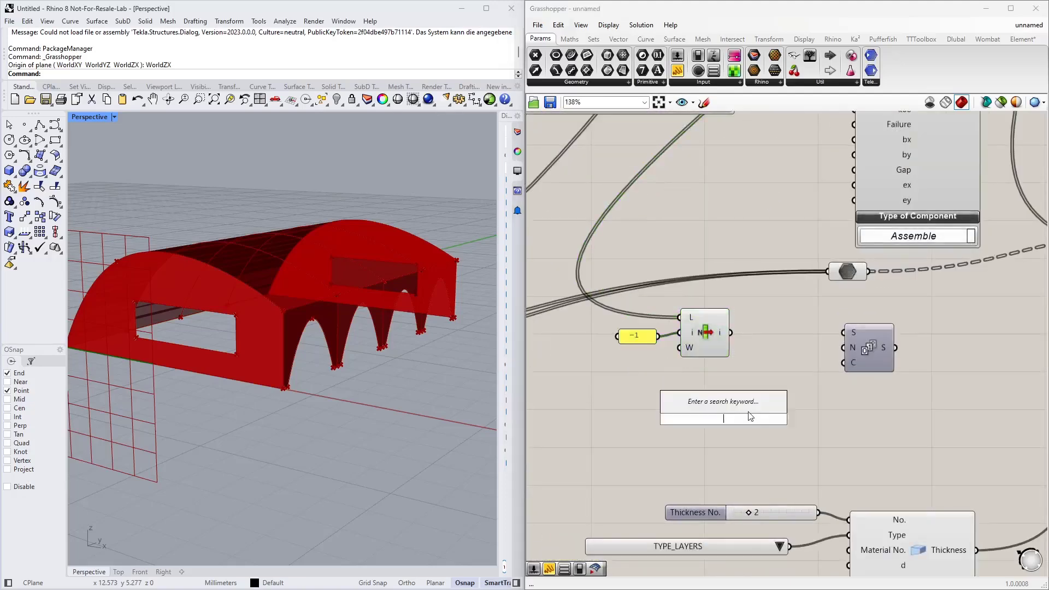
type("+1")
key("Return")
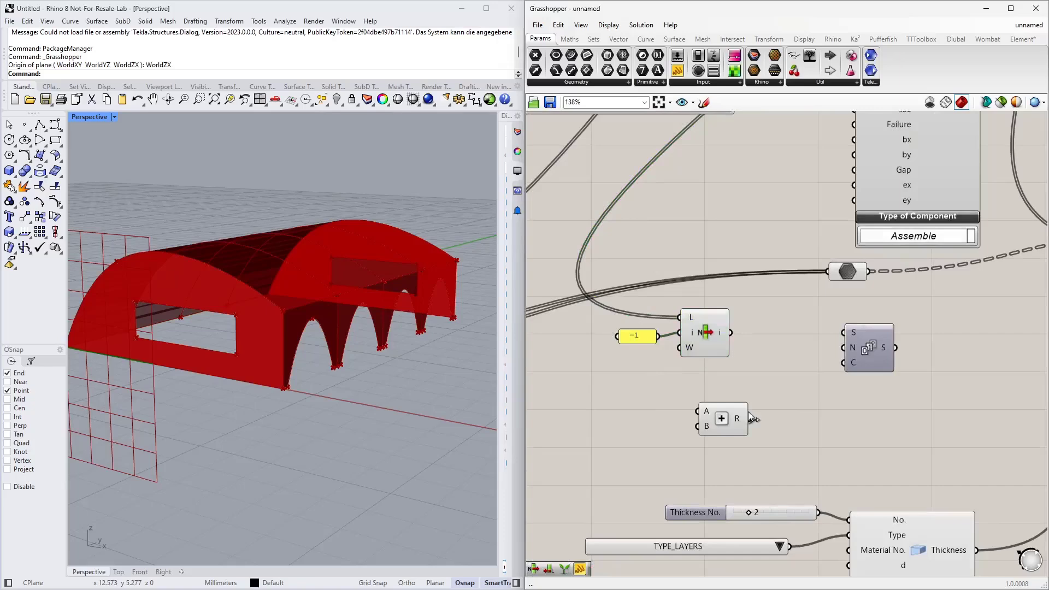
left_click_drag(724, 428, 839, 340)
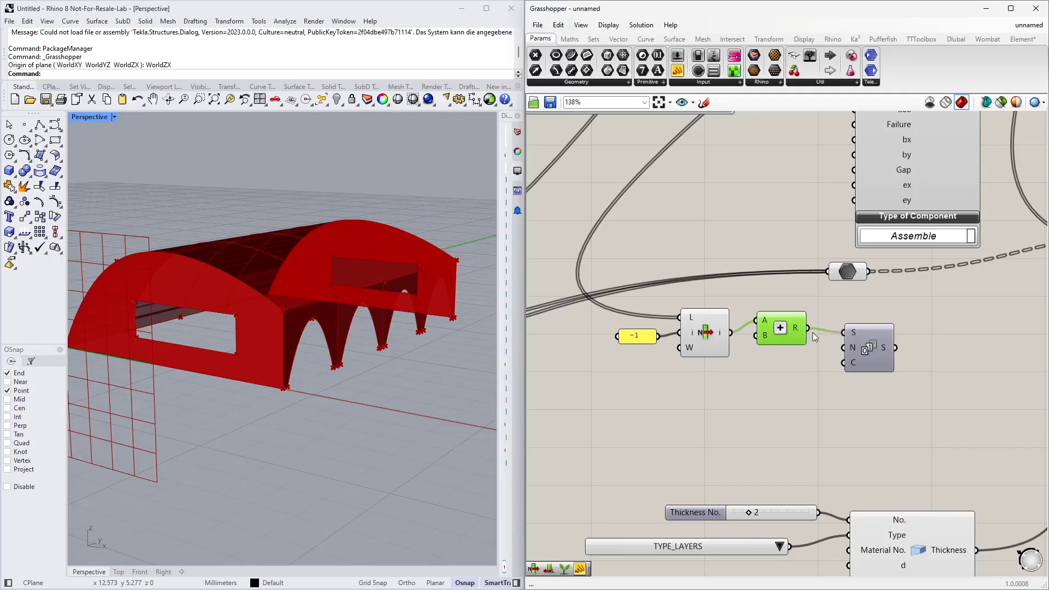
left_click_drag(780, 330, 777, 339)
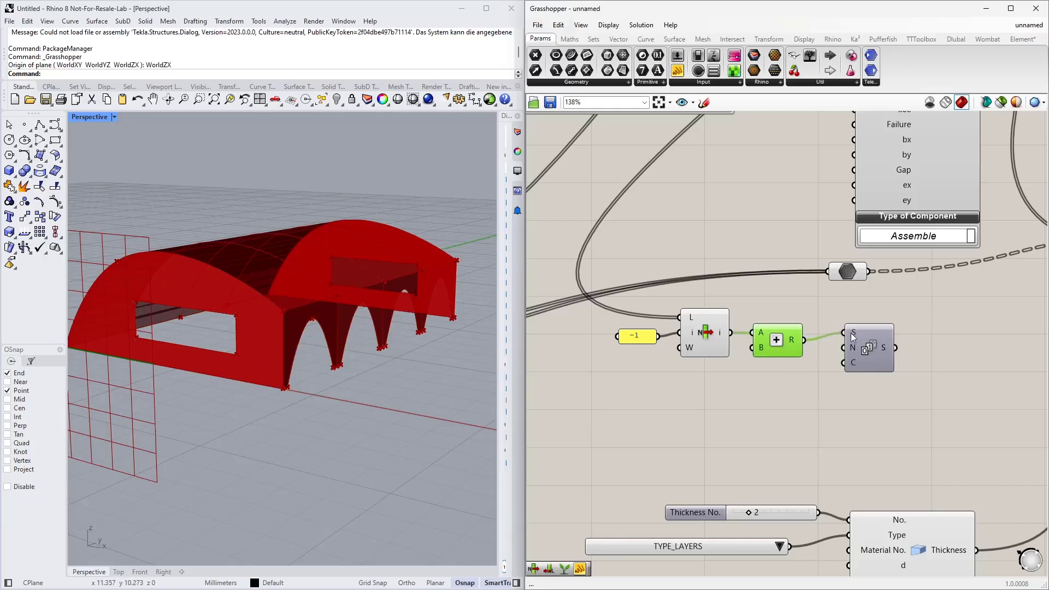
mouse_move(853, 337)
scroll(732, 383, "down", 2)
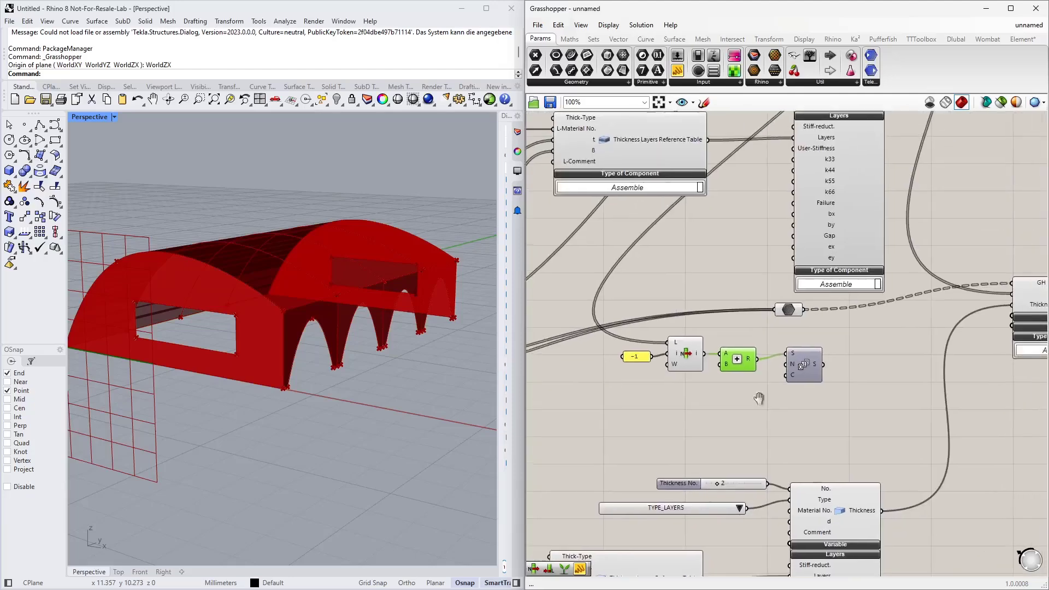
Attach a panel to the data parameter above the new Series and examine the data structure of its surfaces.
right_click_drag(764, 395, 730, 392)
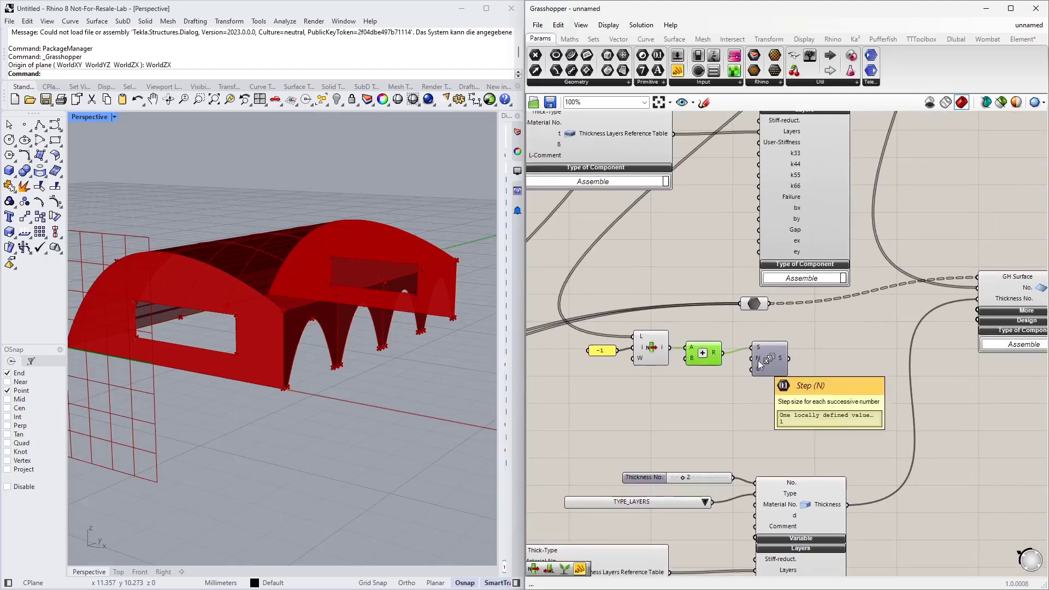
mouse_move(754, 371)
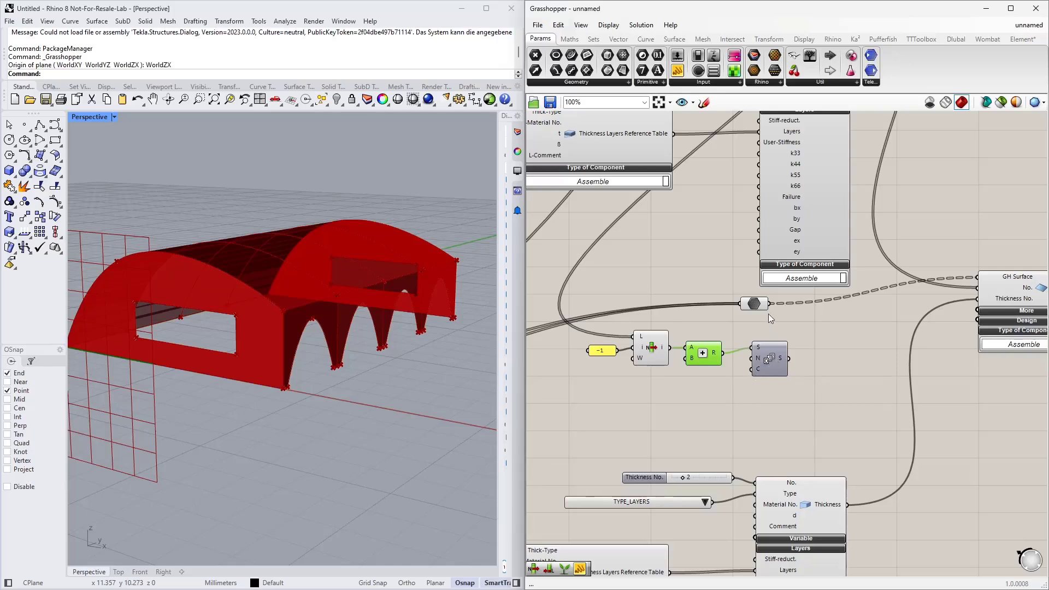
left_click(754, 304)
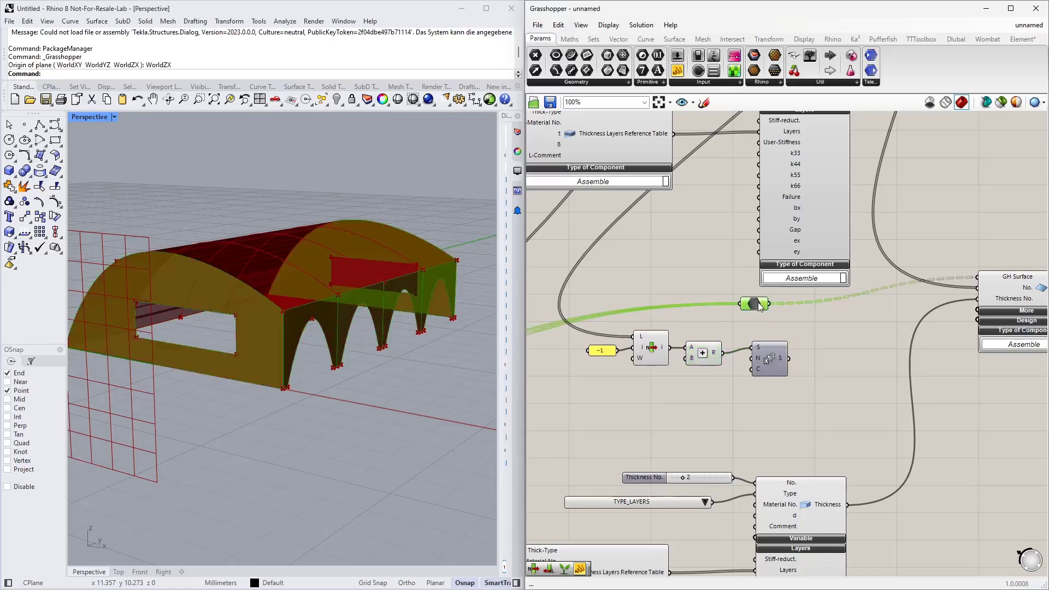
left_click_drag(678, 69, 855, 331)
left_click_drag(770, 304, 794, 318)
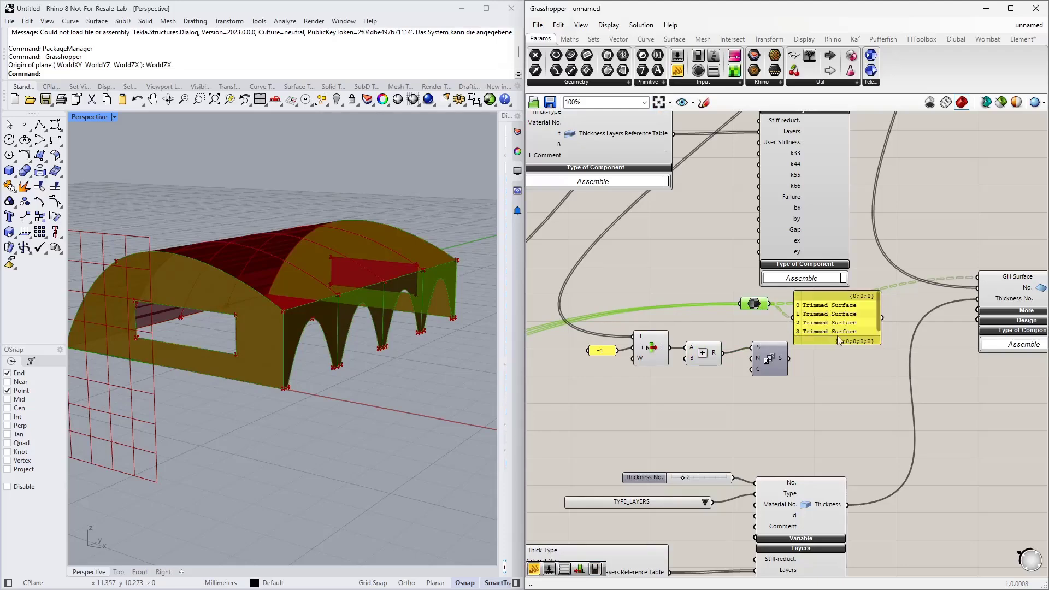
left_click(828, 336)
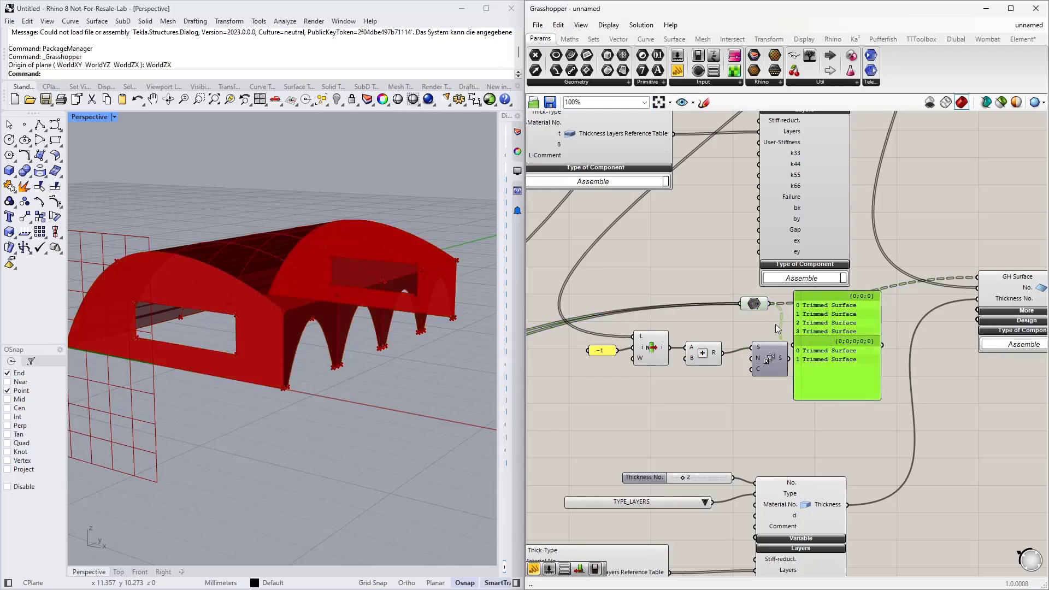
Flatten the data parameter feeding the second Surface component and delete the inspection panel.
scroll(777, 324, "up", 3)
right_click(754, 283)
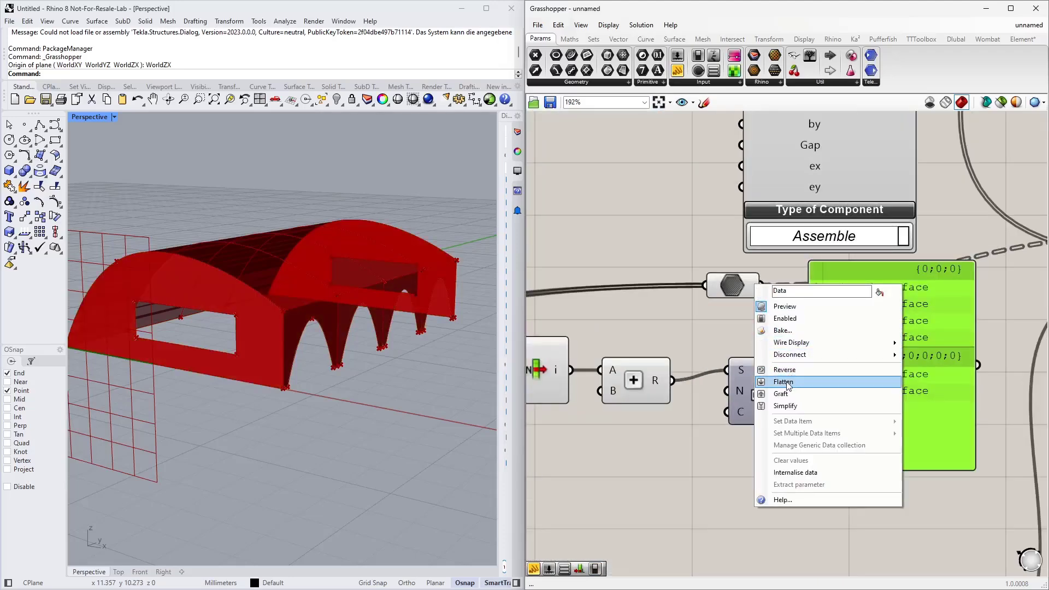
left_click(809, 379)
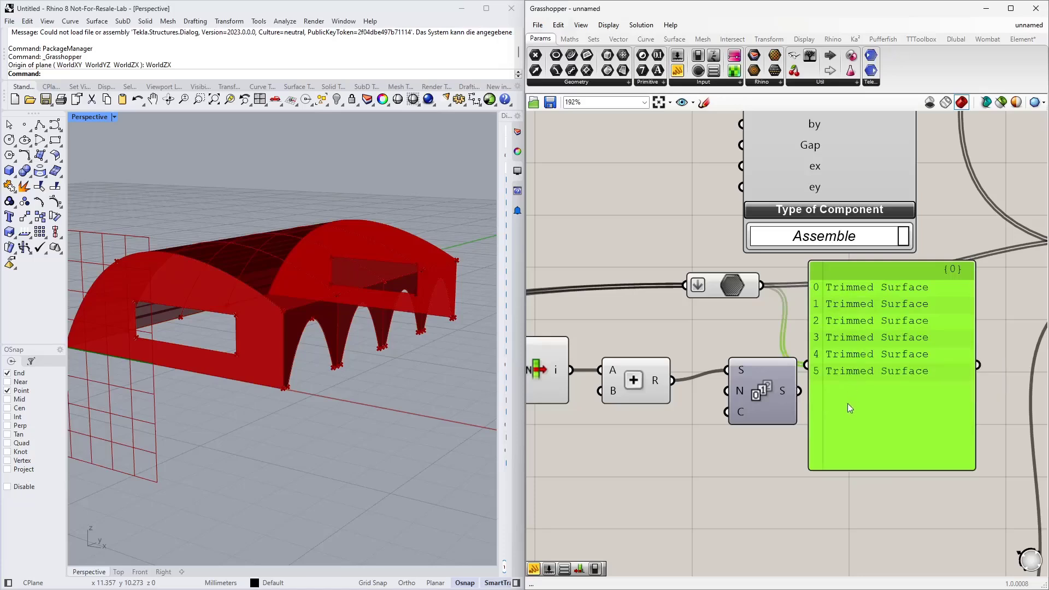
key("Delete")
Add a List Length component, feed it the flattened surface data, and connect its output to the new Series' count input.
right_click_drag(757, 462, 845, 378)
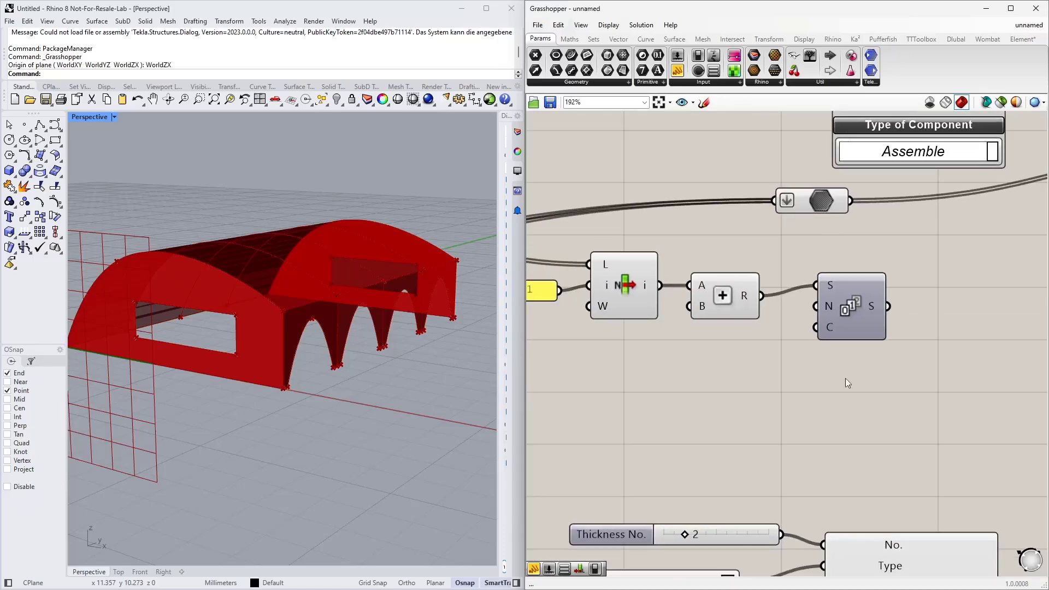
double_click(762, 408)
type("ln")
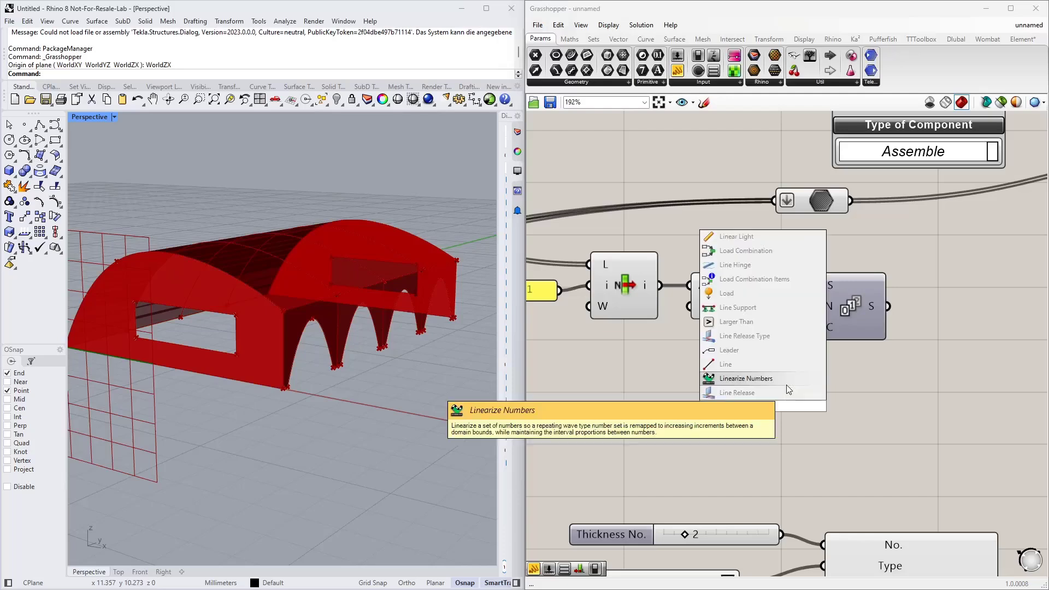
type("egth list")
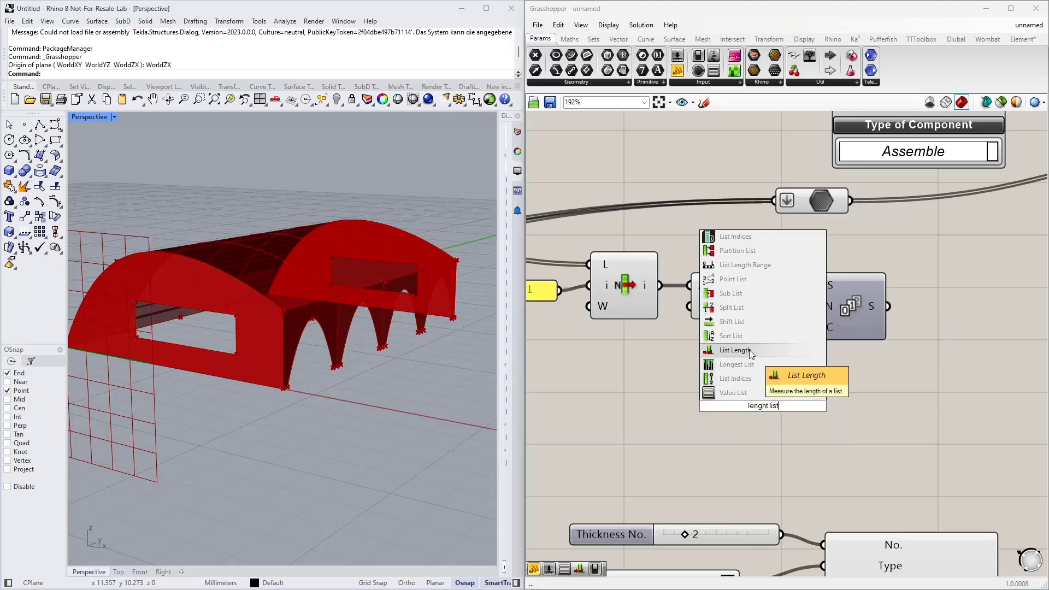
left_click(735, 351)
left_click_drag(848, 201, 643, 372)
left_click_drag(713, 373, 815, 328)
right_click_drag(831, 354, 724, 379)
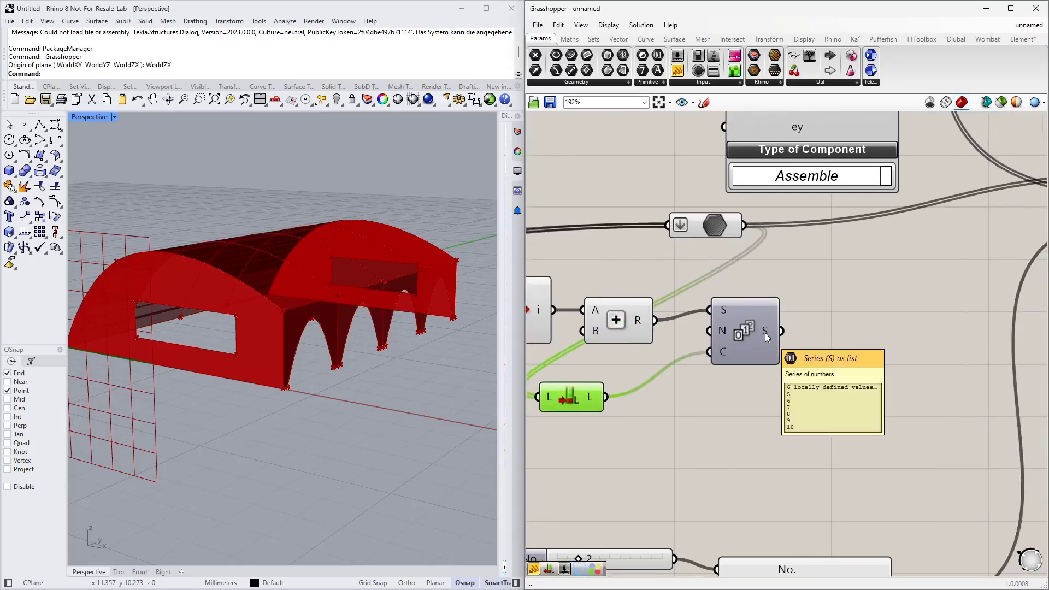
Replace the second Surface component's No. source with the new Series output.
scroll(748, 365, "down", 3)
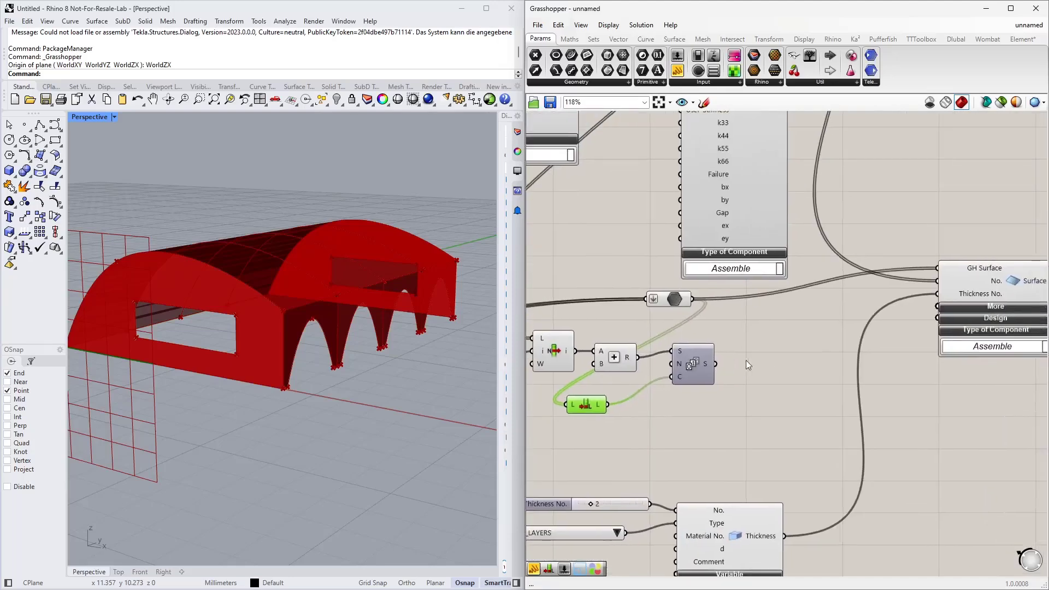
left_click_drag(718, 364, 939, 281)
mouse_move(956, 281)
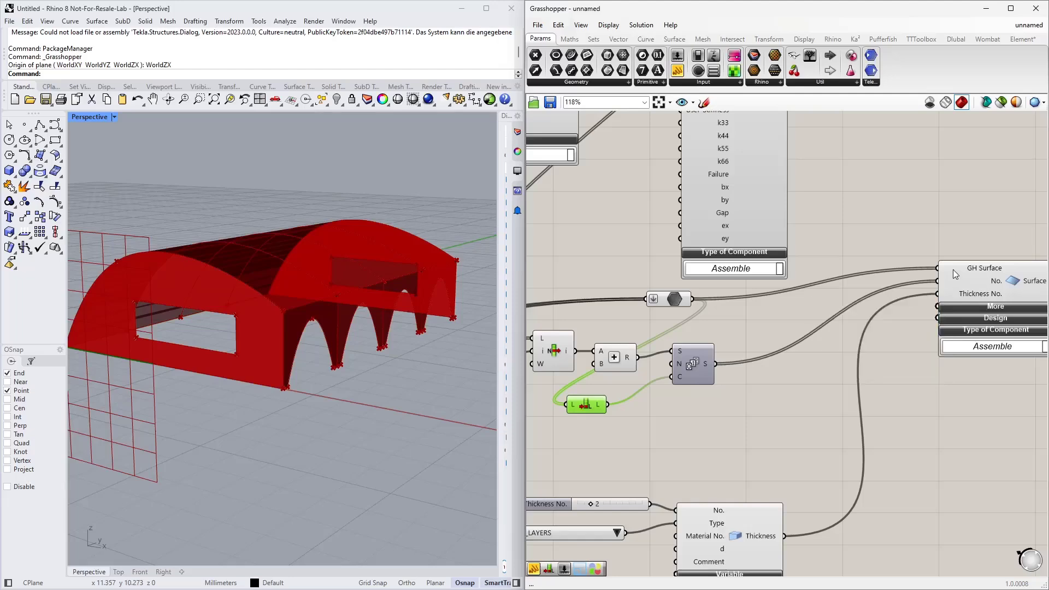
Expand the More inputs of the second Surface component and move it away from the thickness components to make room.
scroll(798, 359, "down", 3)
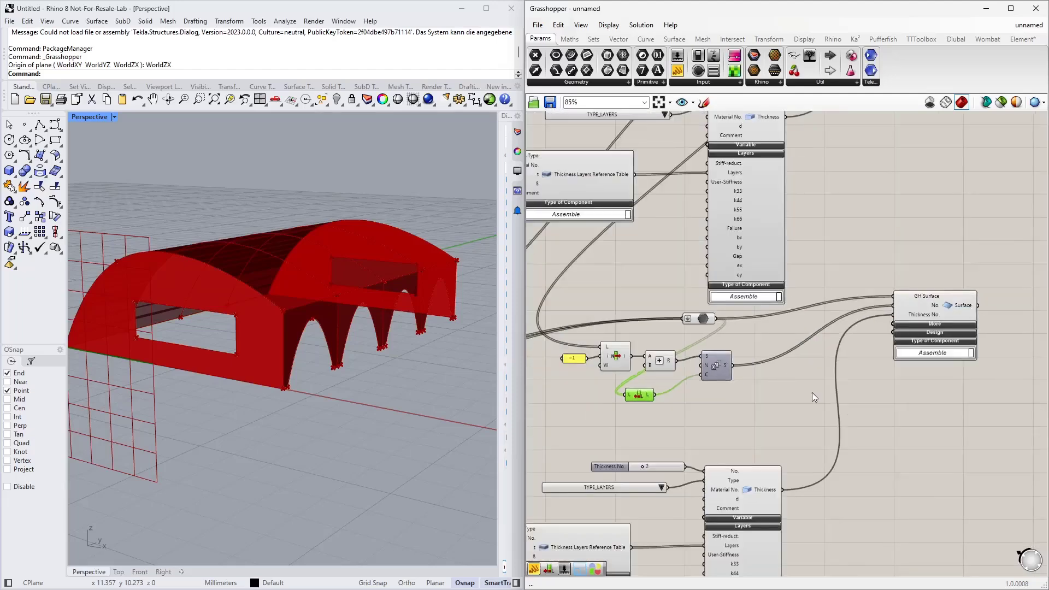
scroll(780, 412, "up", 1)
left_click(831, 310)
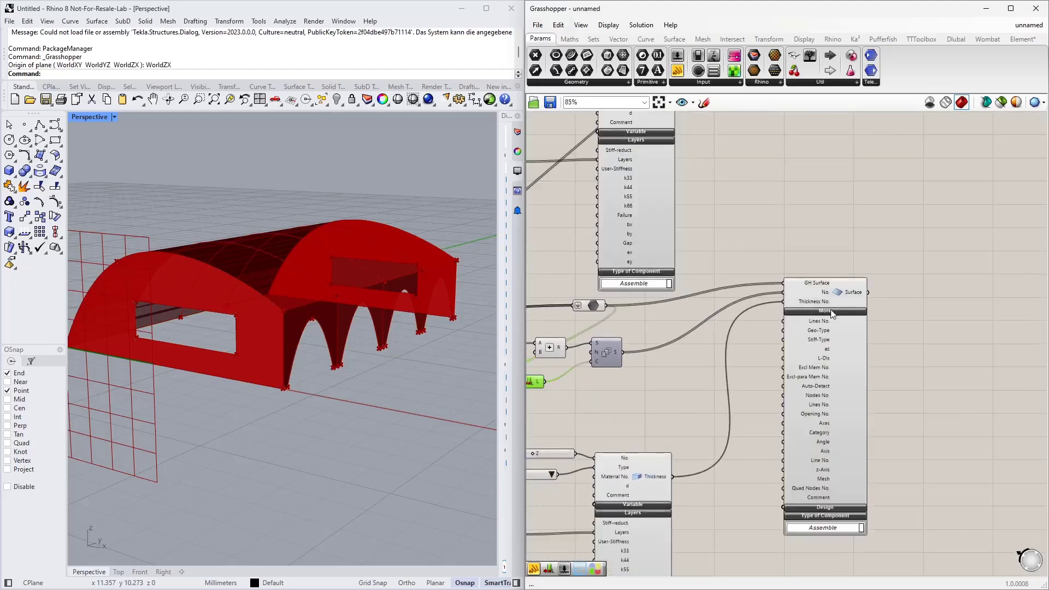
left_click_drag(846, 296, 913, 302)
right_click_drag(782, 426, 852, 317)
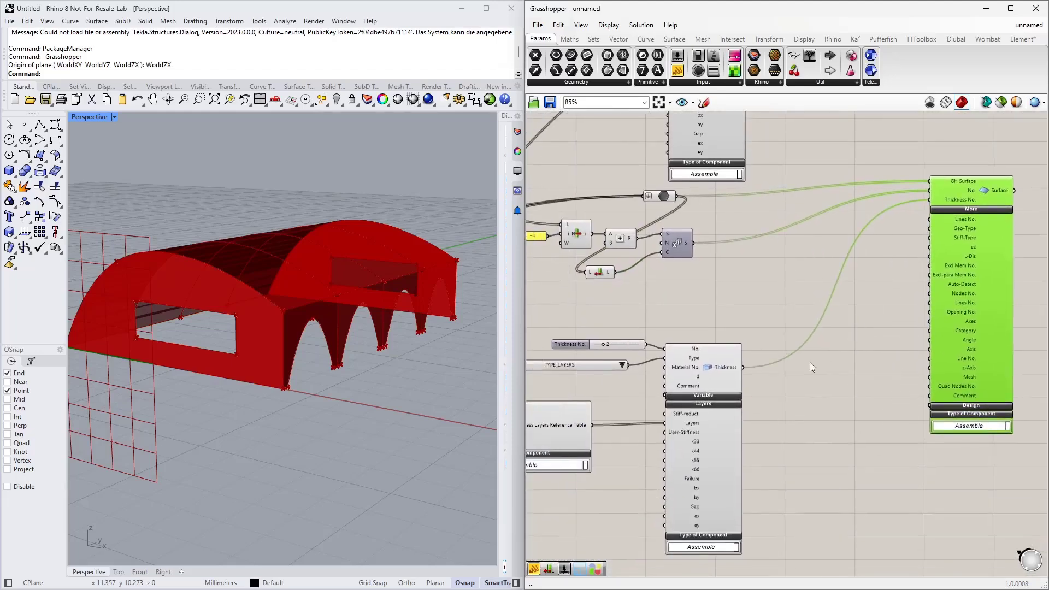
Move the second Surface component further away from the second Thickness component to make room for more inputs.
right_click_drag(828, 367, 740, 386)
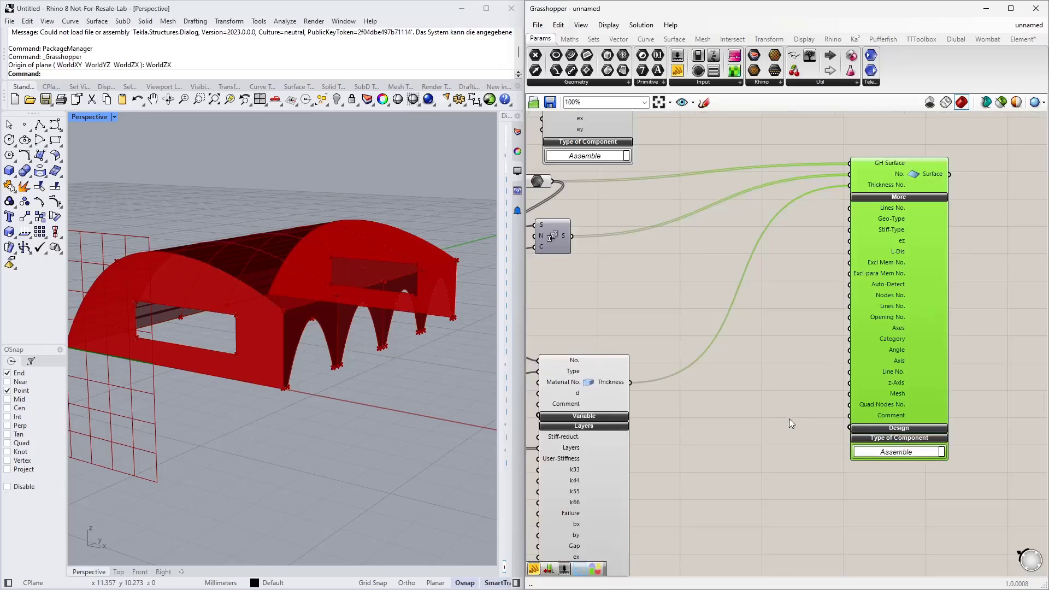
left_click_drag(883, 345, 949, 340)
left_click(776, 384)
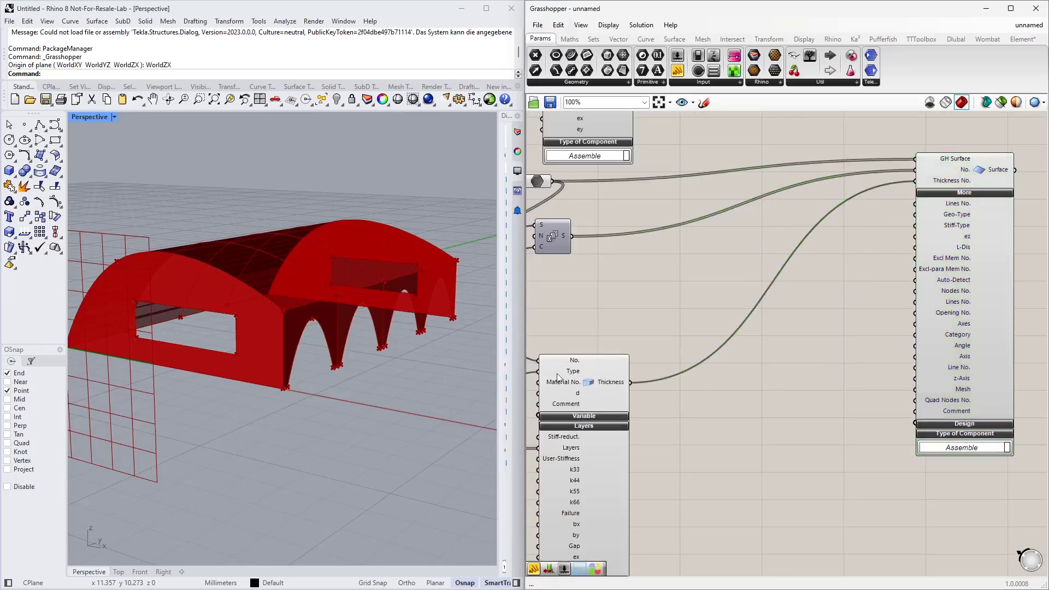
Examine the narrow wall feet beside the arched openings in the Rhino model up close.
right_click_drag(414, 349, 264, 385)
scroll(178, 444, "up", 3)
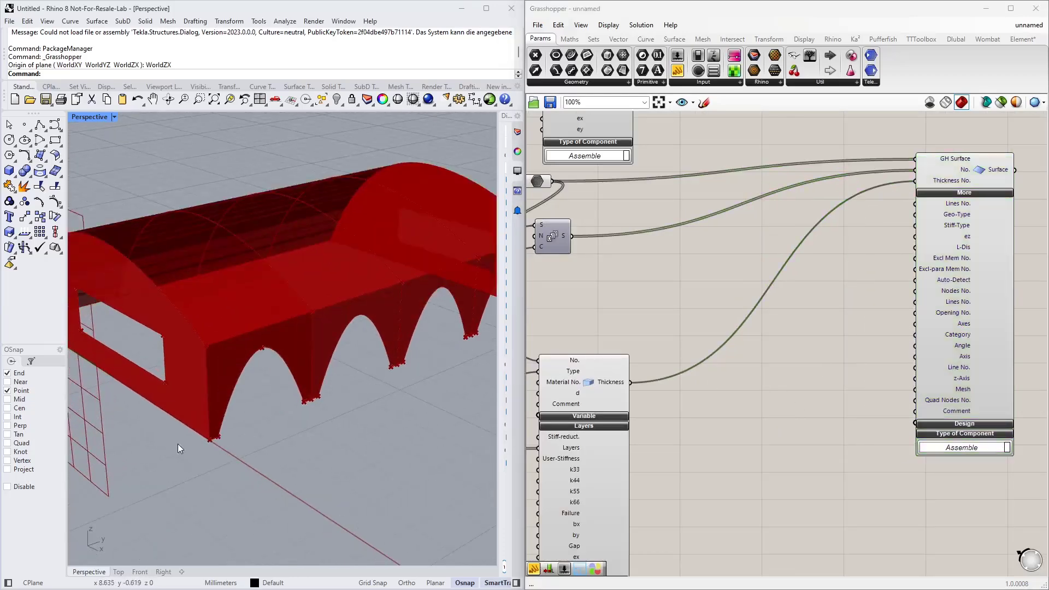
scroll(178, 444, "up", 4)
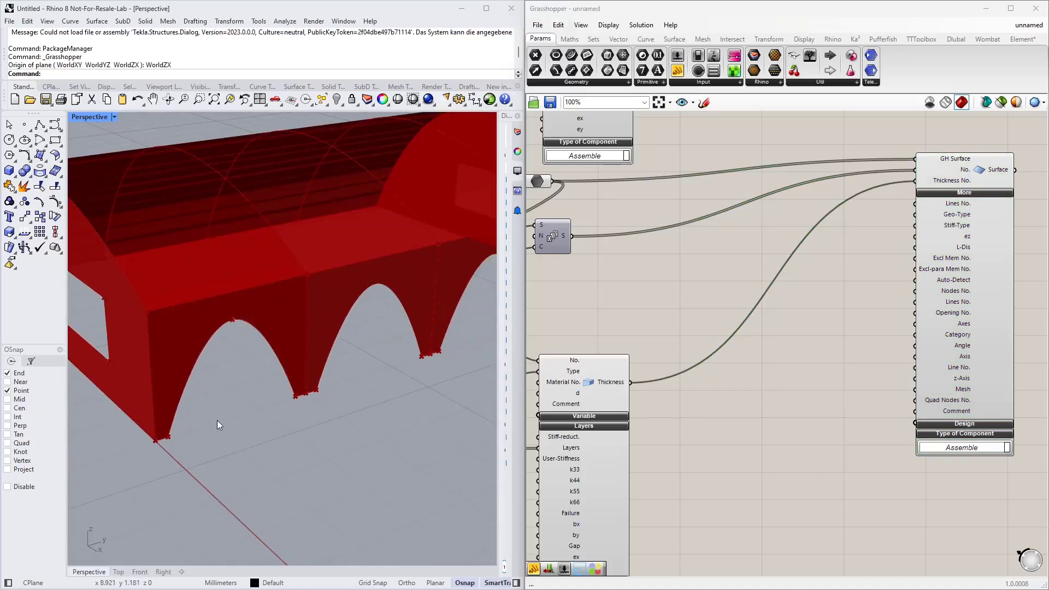
scroll(217, 421, "up", 5)
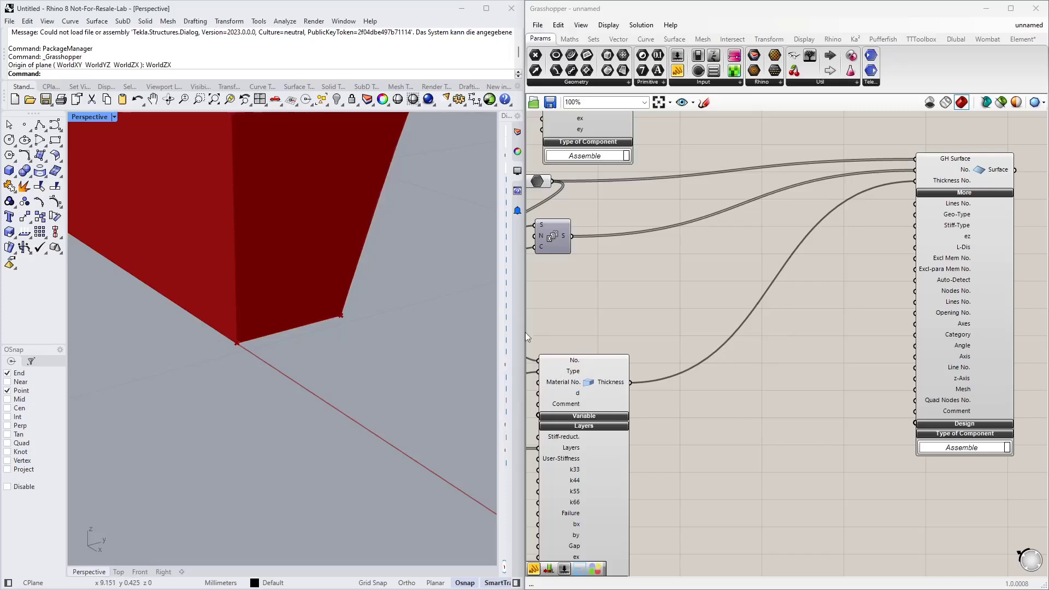
scroll(239, 341, "down", 6)
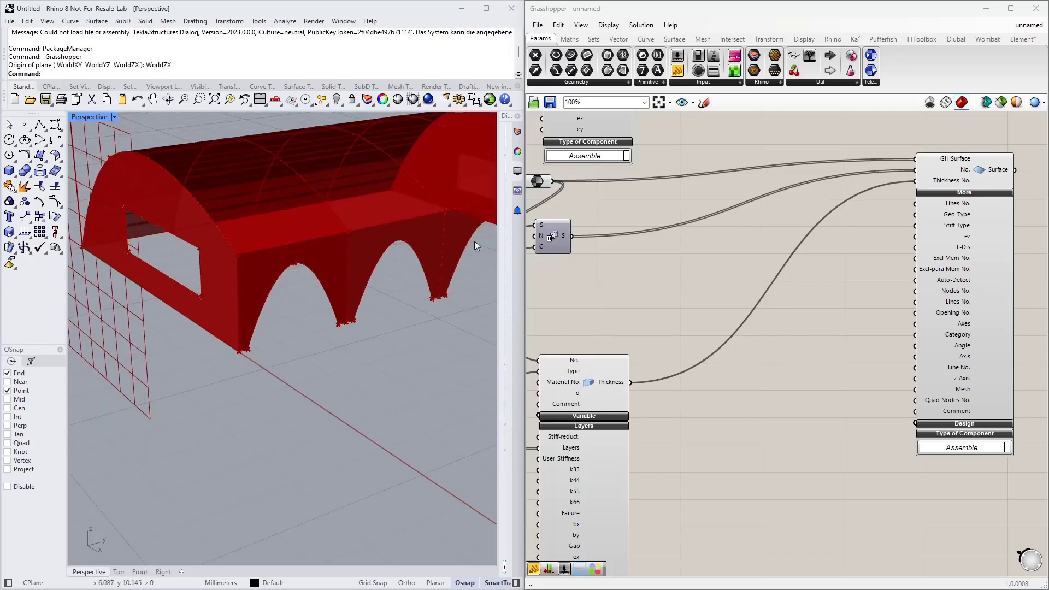
scroll(247, 352, "up", 2)
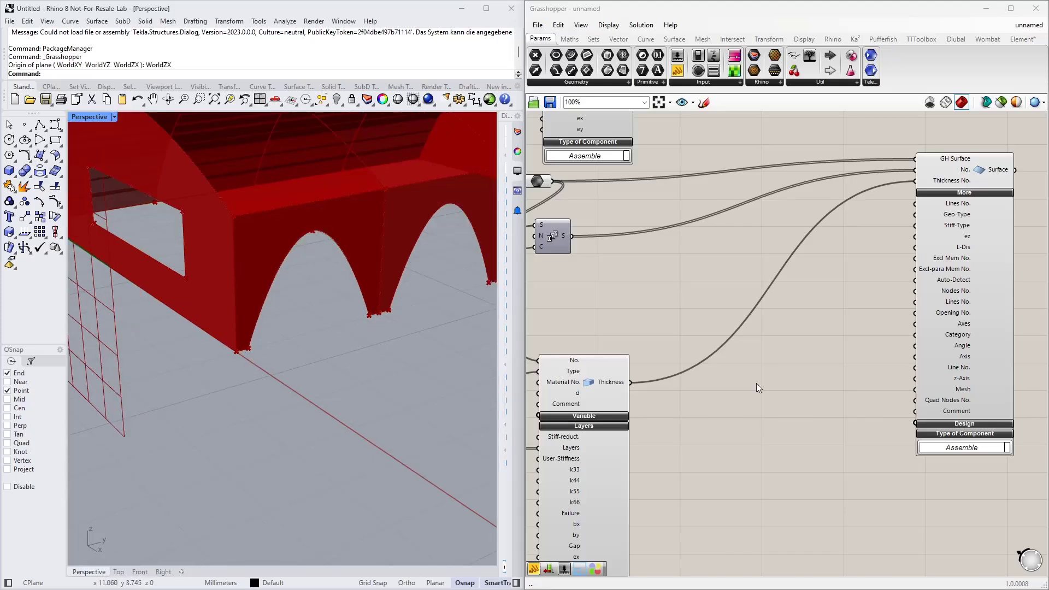
Add a Surface Mesh Refinement component and feed its No. input from a new number slider set to 1.
left_click(958, 40)
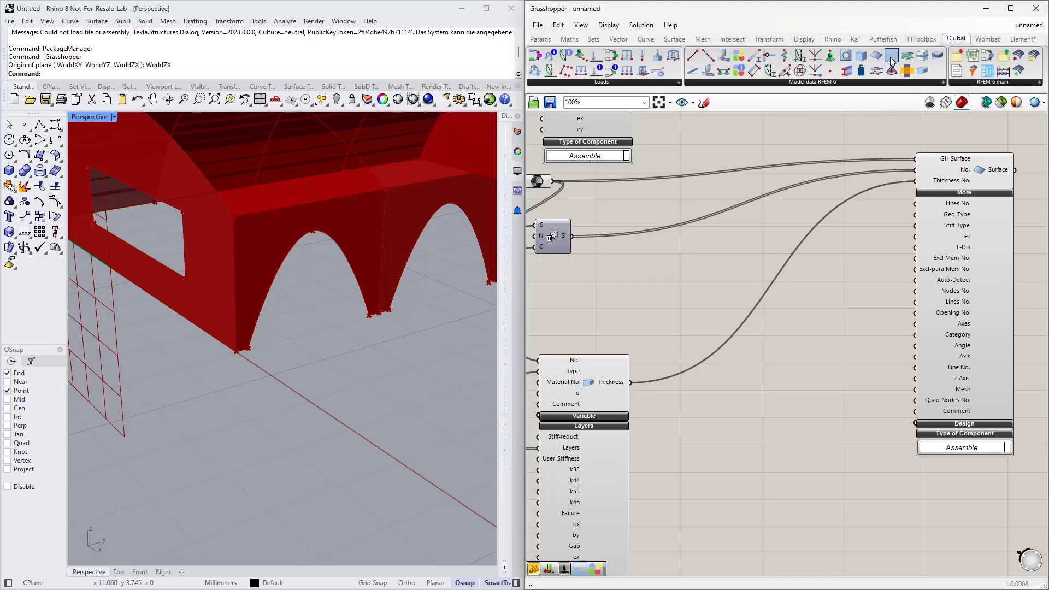
left_click_drag(891, 60, 765, 385)
scroll(742, 428, "up", 4)
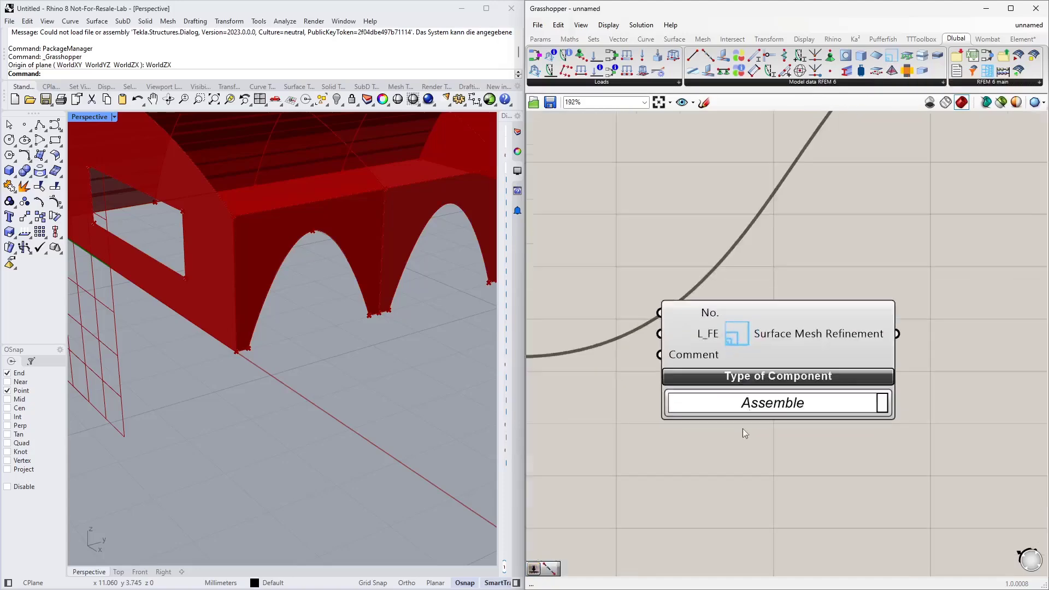
left_click_drag(778, 304, 759, 404)
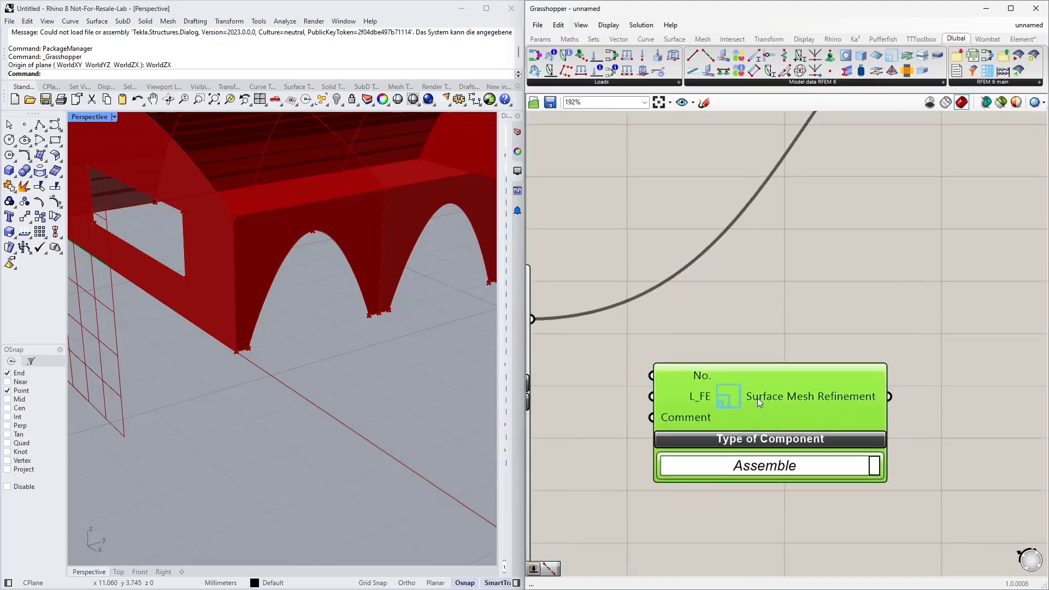
double_click(676, 308)
type("Number Slider")
key("Return")
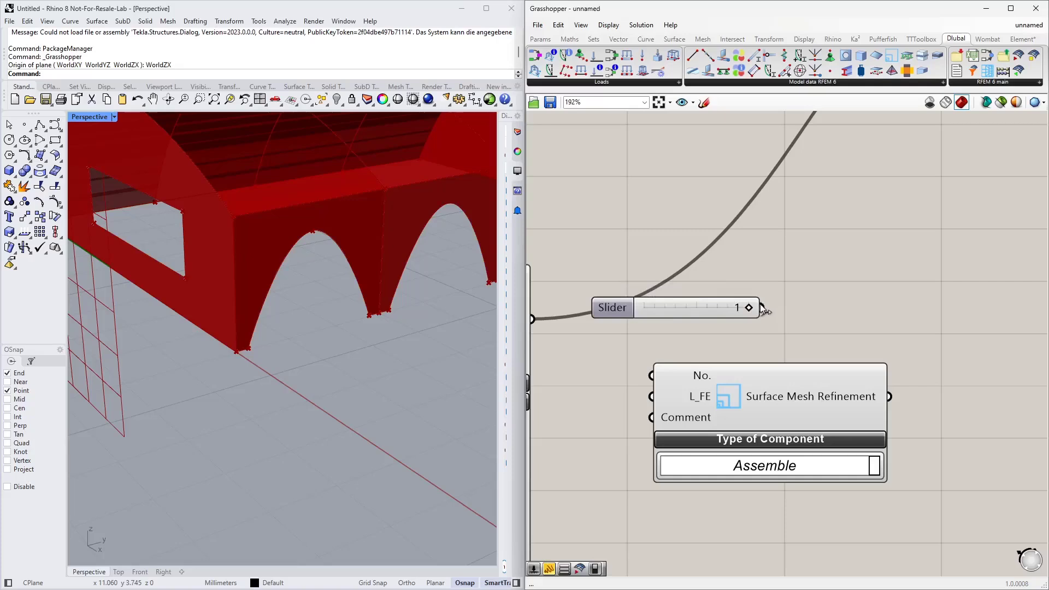
left_click_drag(765, 307, 759, 419)
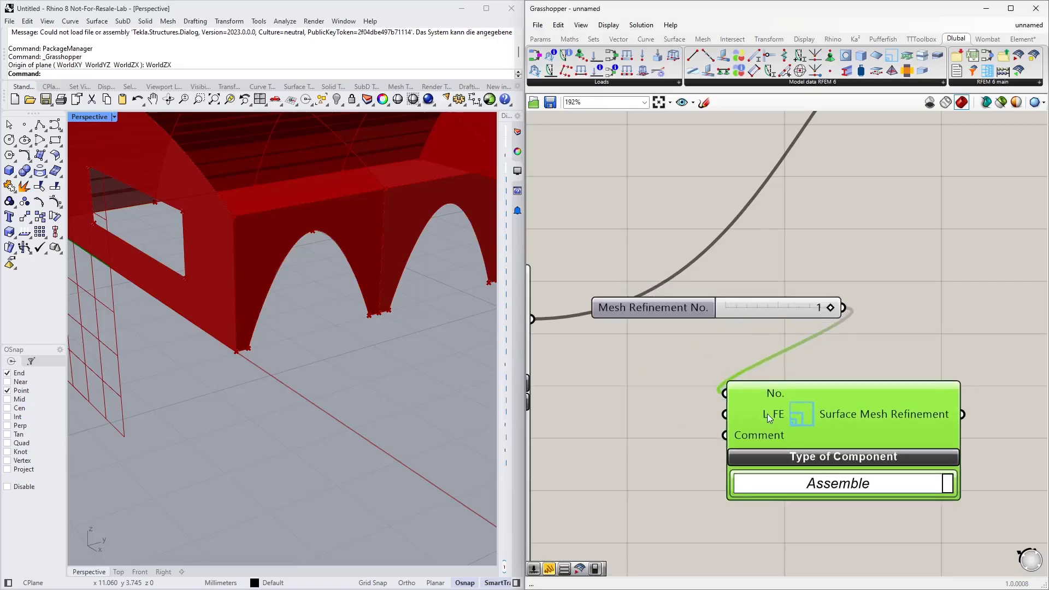
Feed the mesh refinement's L_FE input from a 0.1 slider and connect its output to the second Surface component's Mesh input.
double_click(609, 378)
type("0")
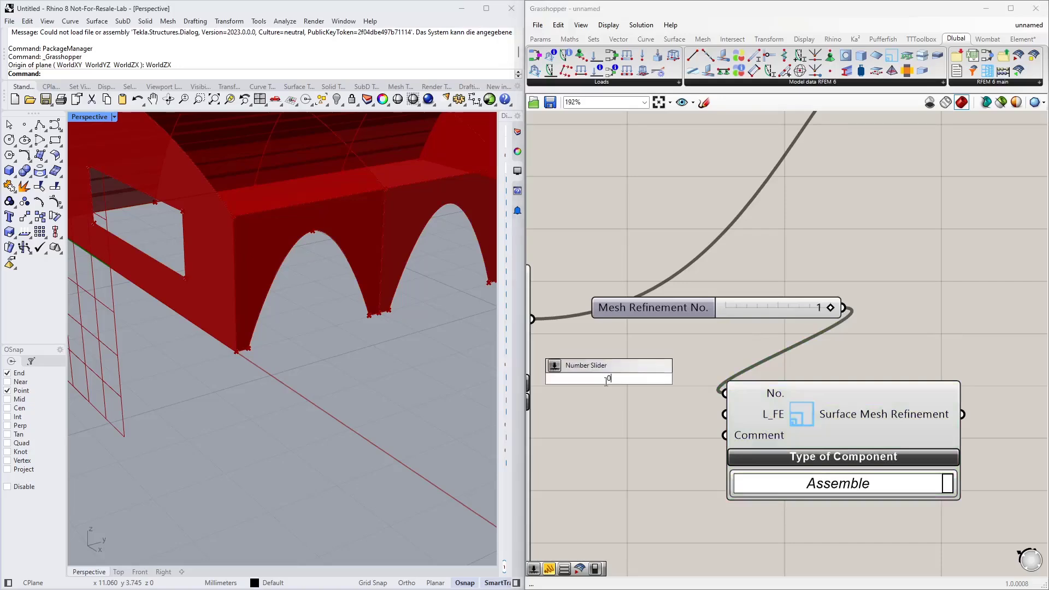
type(".1")
key("Return")
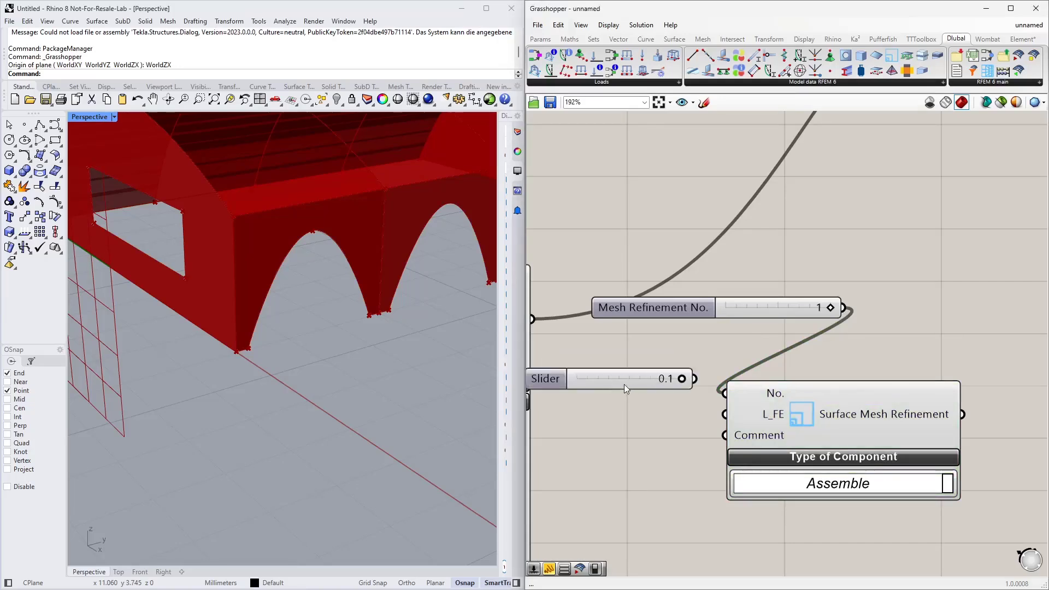
left_click_drag(624, 385, 683, 346)
left_click_drag(755, 345, 801, 344)
scroll(653, 417, "down", 4)
scroll(724, 400, "up", 3)
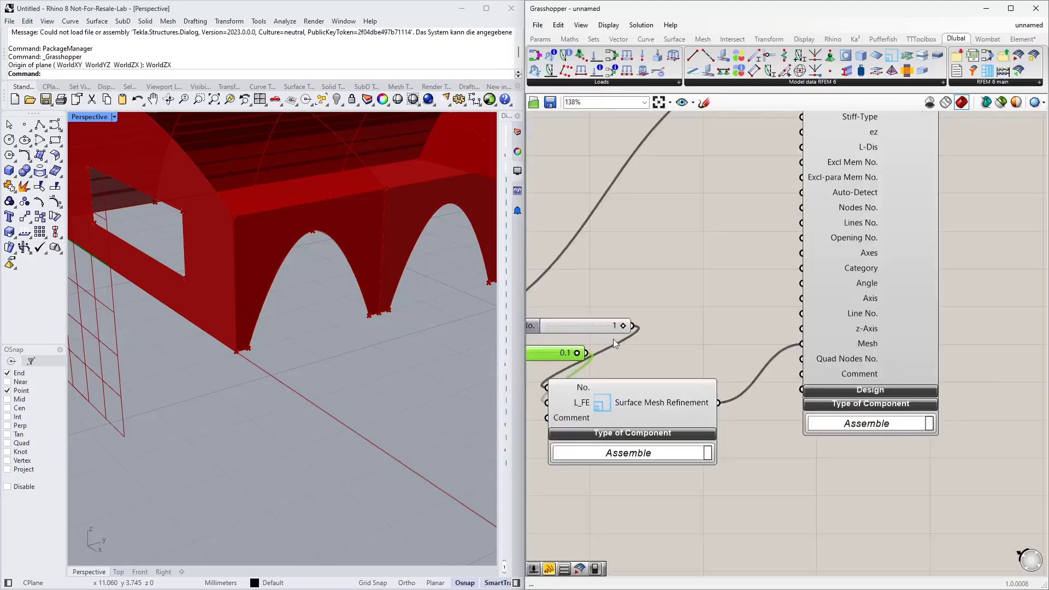
Expand the Design inputs of the first Surface component and move it away from its Thickness component.
scroll(613, 339, "down", 4)
right_click_drag(732, 278, 775, 518)
right_click_drag(802, 474, 822, 511)
right_click_drag(816, 284, 818, 340)
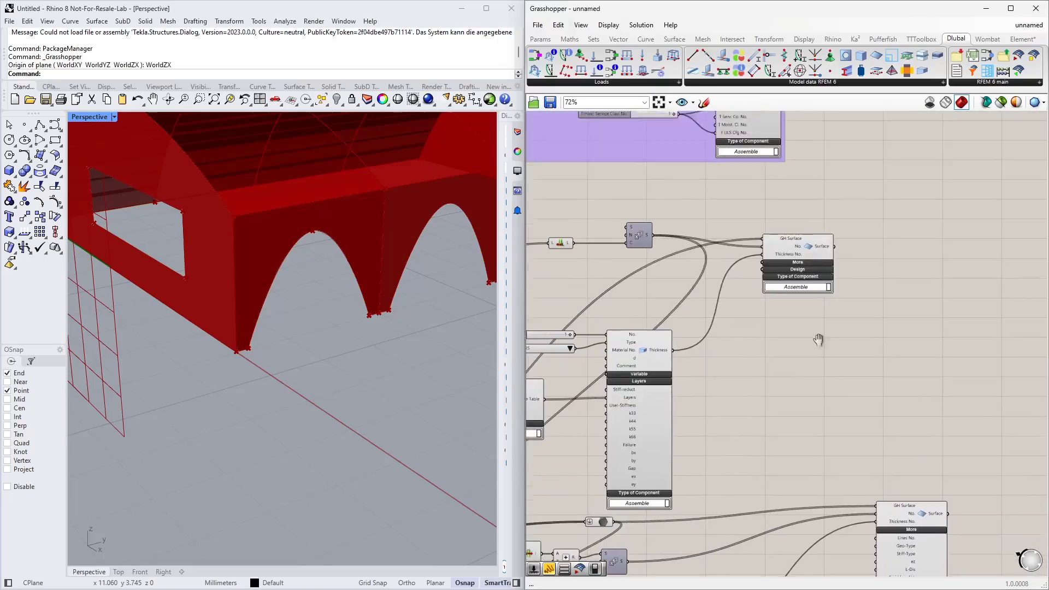
scroll(801, 275, "up", 4)
left_click_drag(811, 264, 835, 259)
left_click(840, 291)
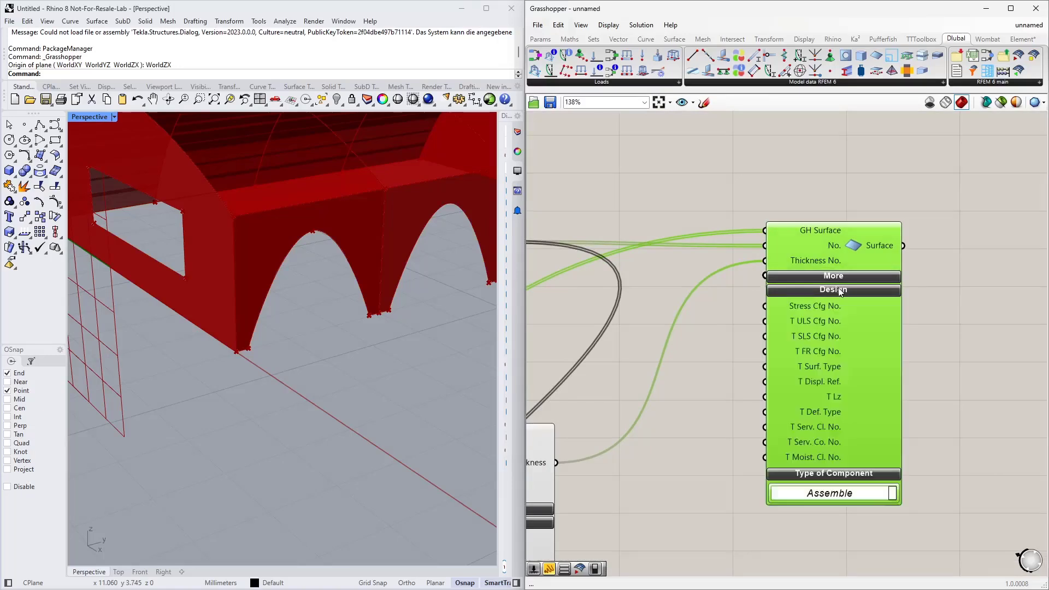
right_click_drag(723, 419, 712, 330)
left_click_drag(841, 271, 914, 256)
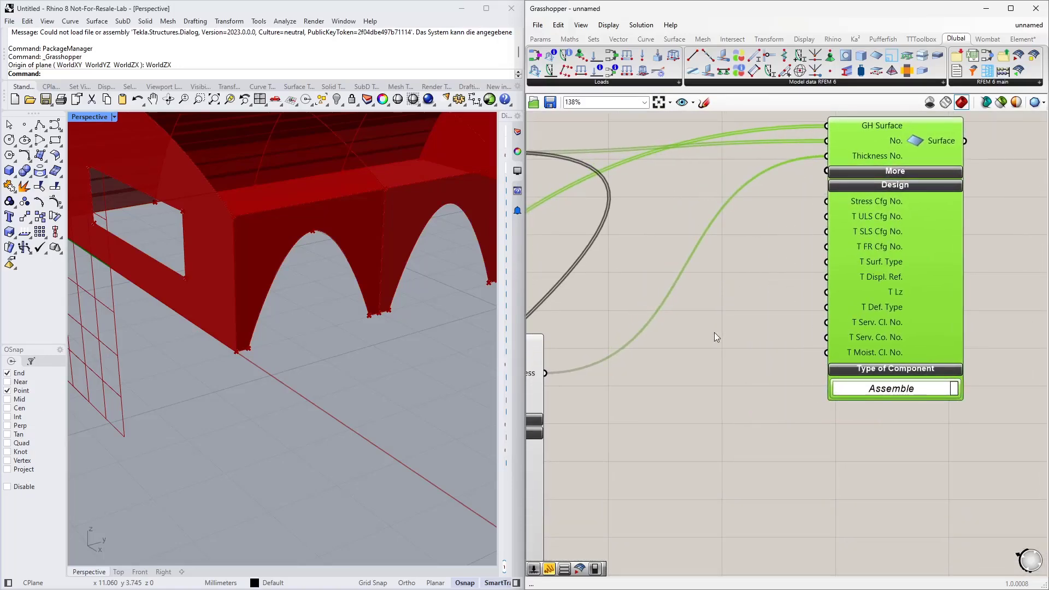
Add a number slider set to 1 and connect it to the first Surface component's T Serv. Cl. No. and T ULS Cfg No. inputs.
double_click(700, 363)
type("1")
key("Return")
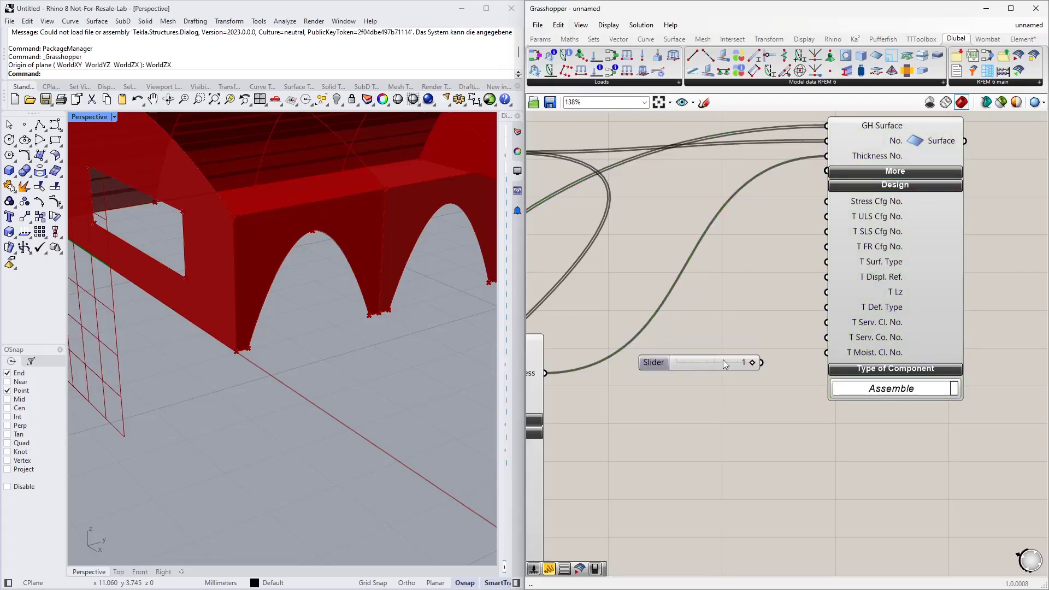
left_click_drag(762, 362, 814, 322)
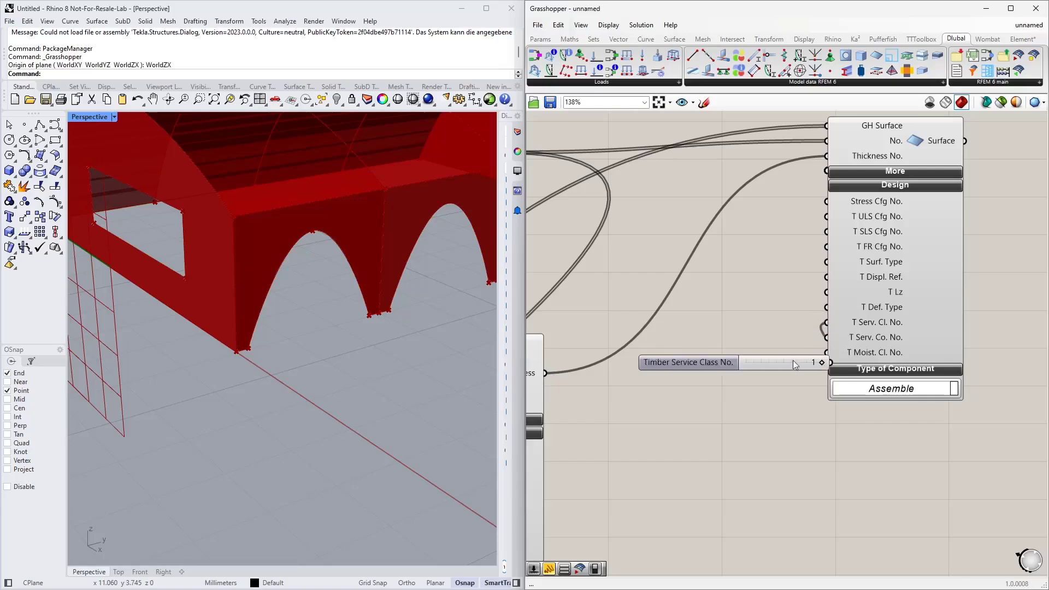
left_click_drag(792, 360, 732, 312)
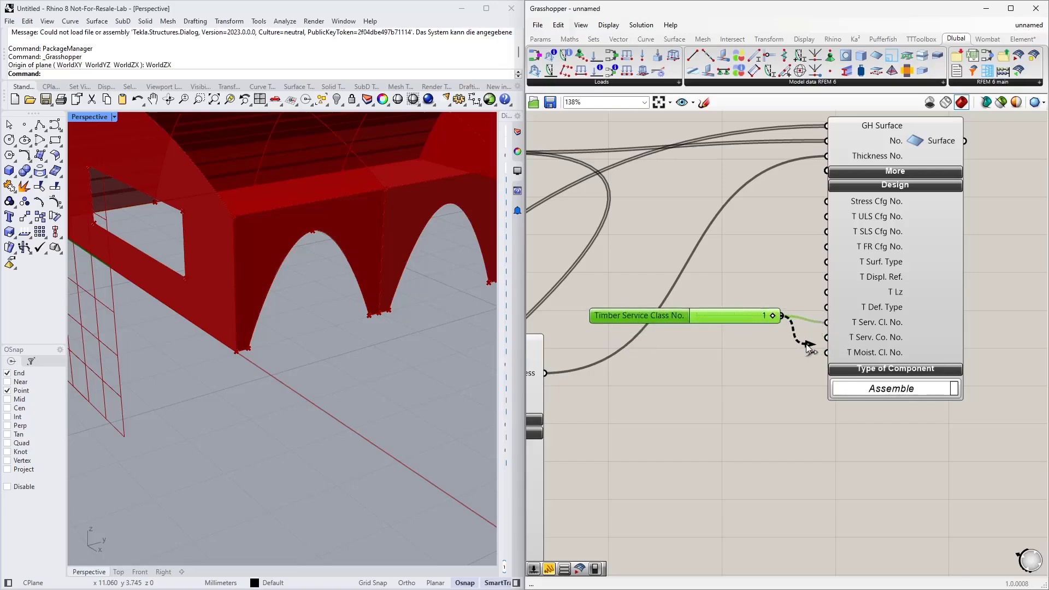
left_click_drag(806, 343, 824, 217)
left_click_drag(738, 319, 737, 284)
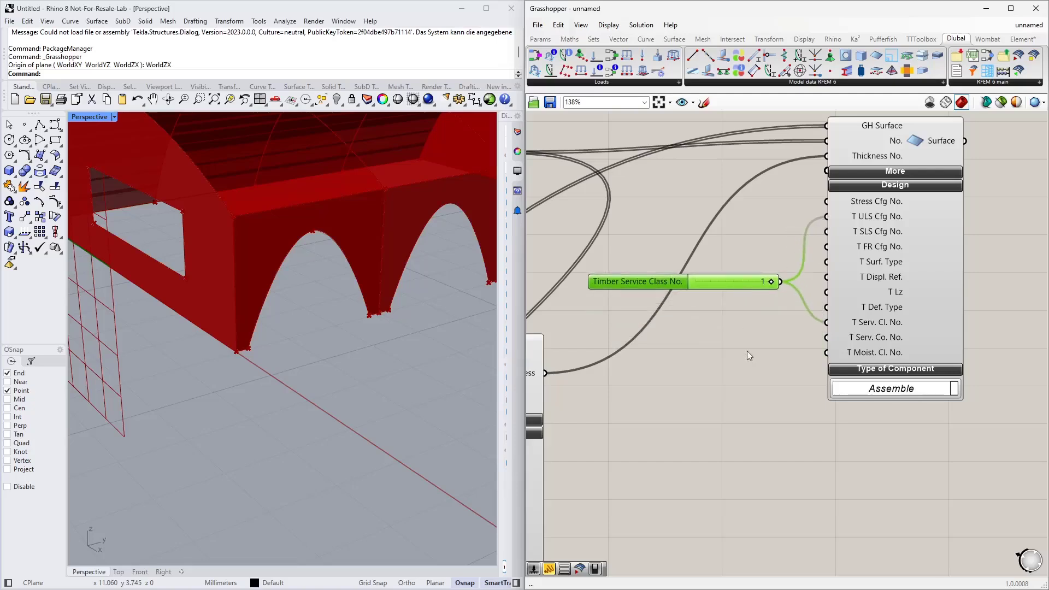
Expand the second Surface component's Design inputs and feed T ULS Cfg No. and T Serv. Cl. No. from a new slider set to 1.
right_click_drag(746, 351, 736, 280)
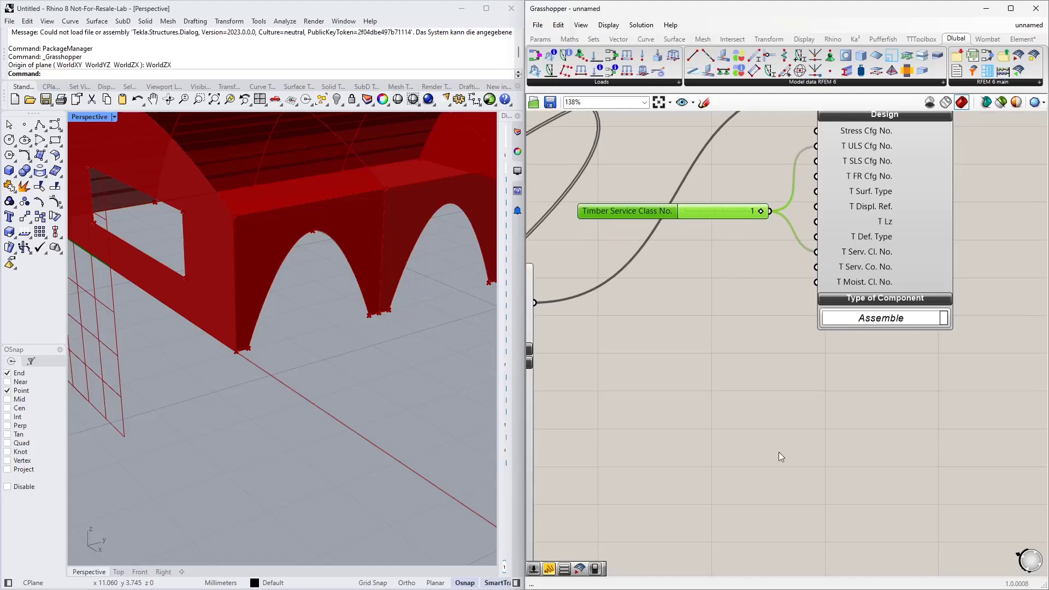
right_click_drag(778, 451, 756, 240)
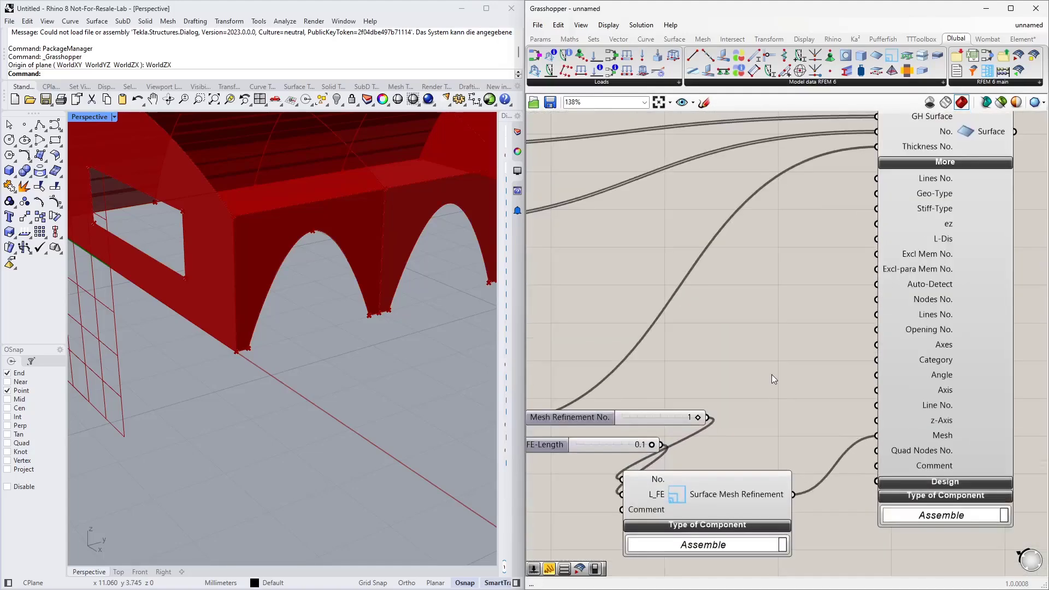
double_click(771, 375)
type("1")
key("Return")
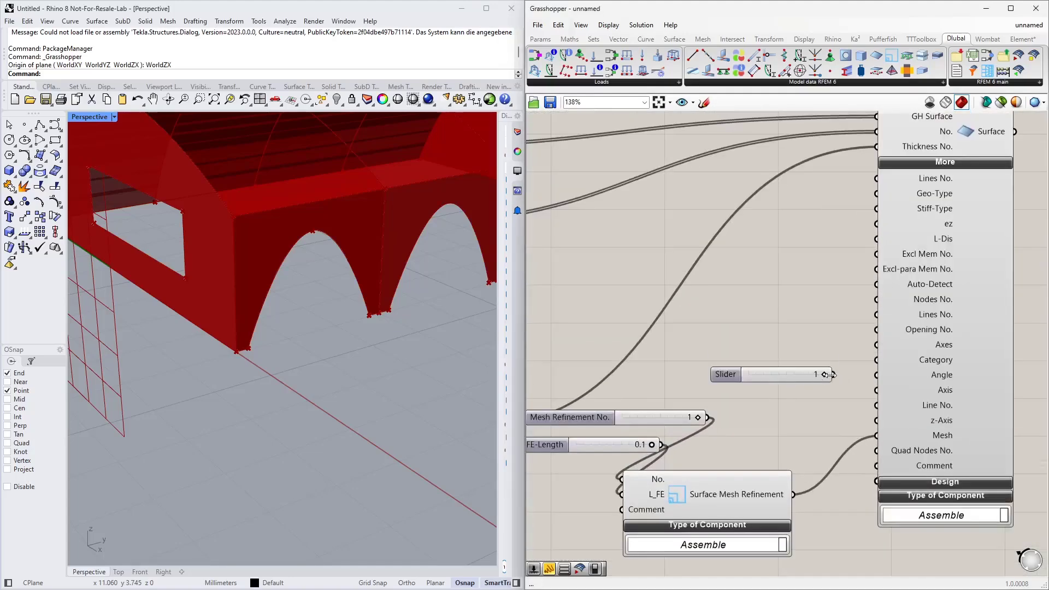
left_click(930, 481)
right_click_drag(809, 424, 741, 218)
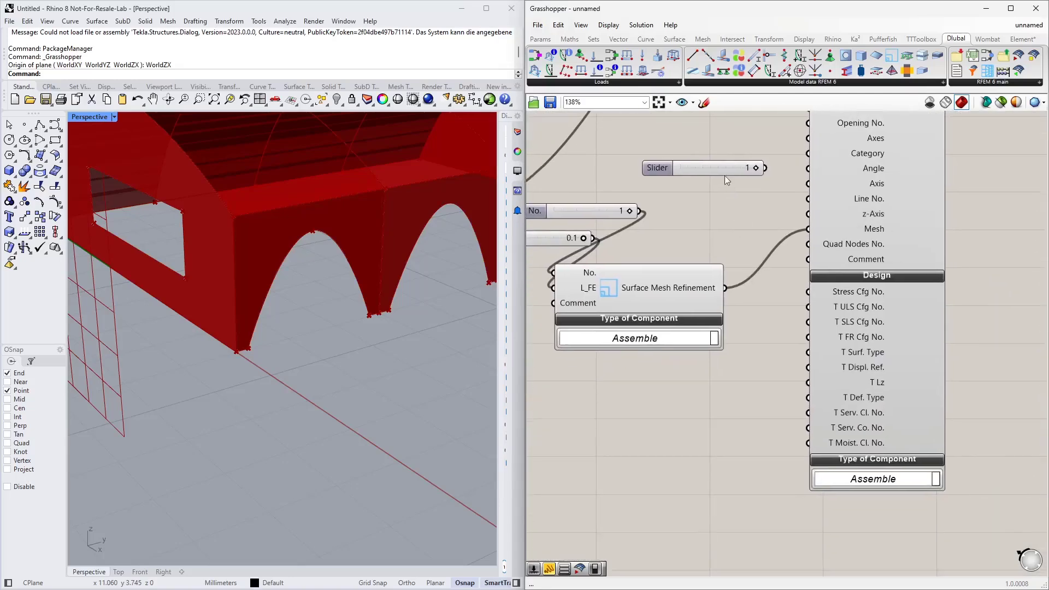
left_click_drag(724, 175, 807, 306)
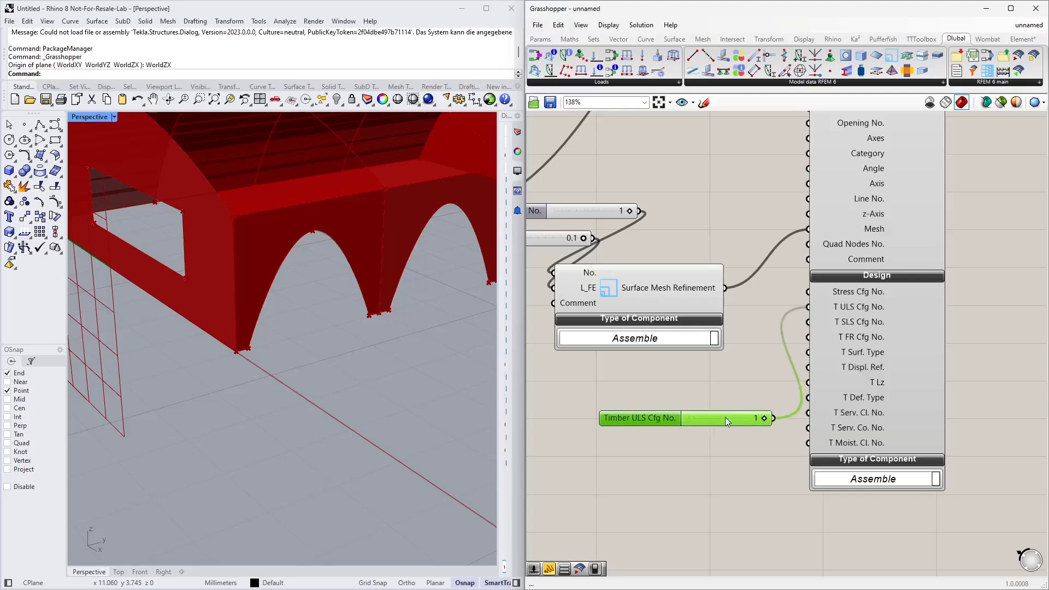
left_click_drag(726, 418, 717, 395)
Group all components of the two surface definitions, including their thickness, layer and mesh refinement components.
scroll(738, 444, "down", 6)
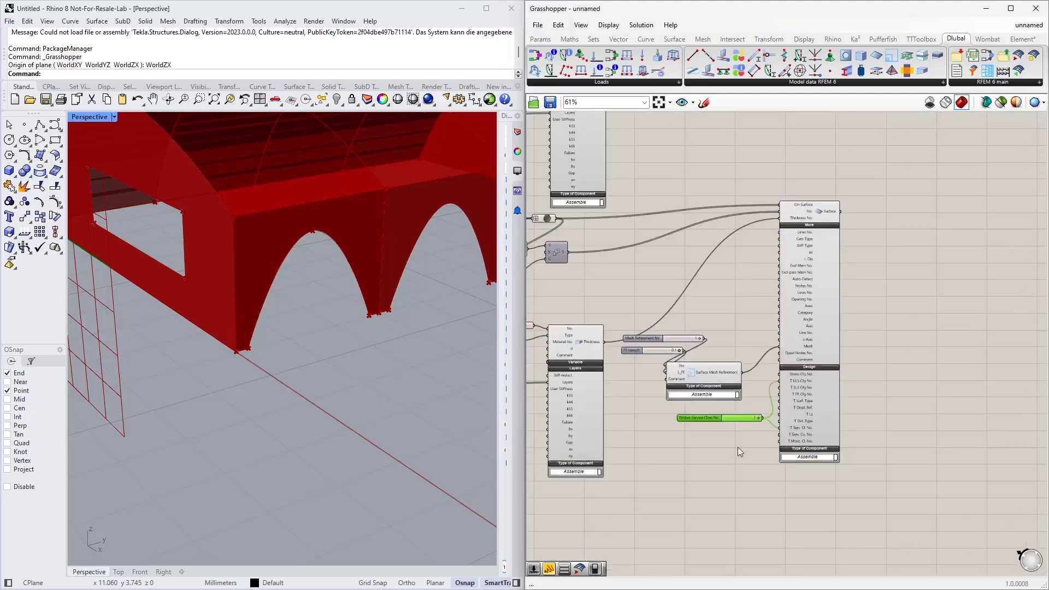
scroll(722, 414, "down", 1)
right_click_drag(693, 407, 741, 435)
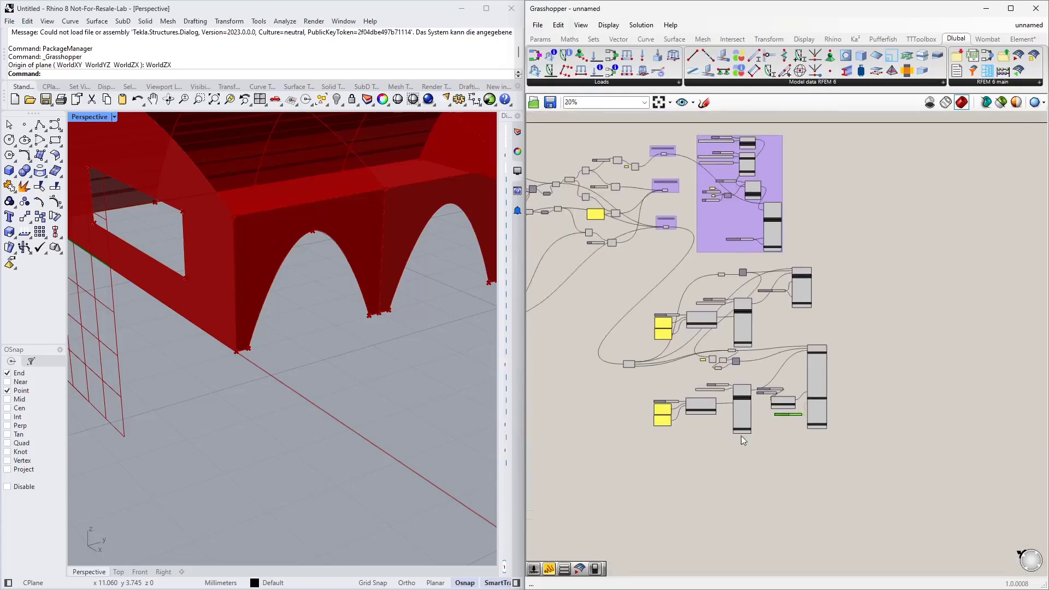
left_click_drag(869, 472, 648, 261)
right_click(686, 271)
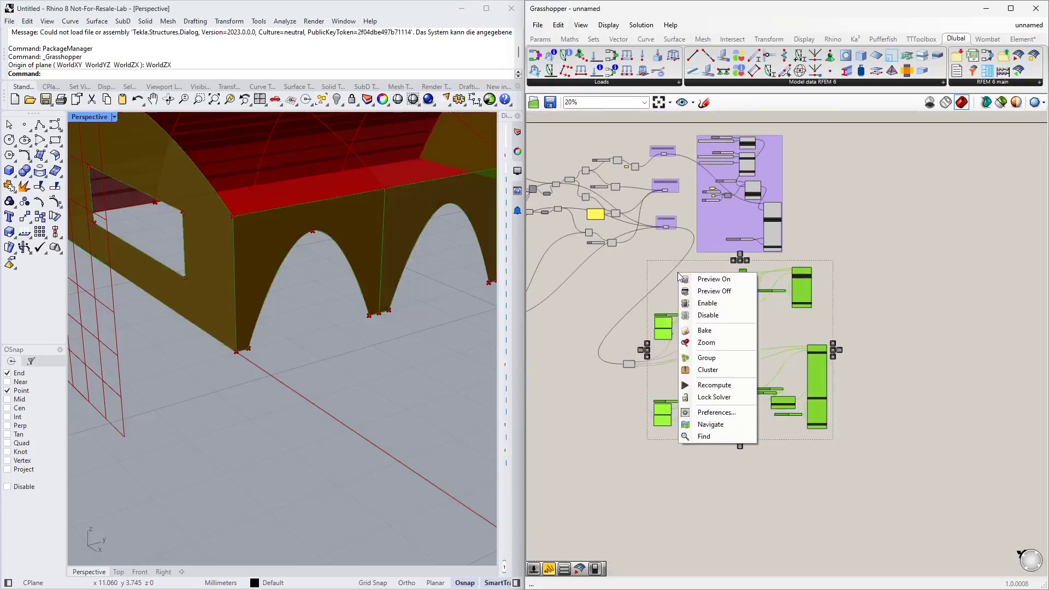
left_click(706, 358)
left_click(858, 294)
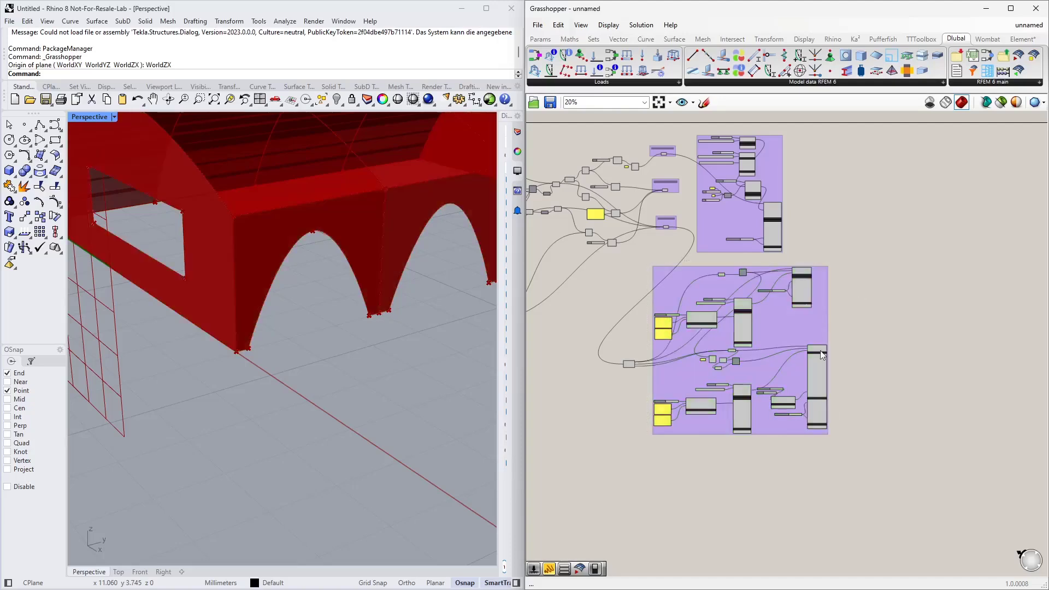
Move the data parameter that feeds the new surface group further away from the group's edge.
left_click_drag(623, 361, 605, 350)
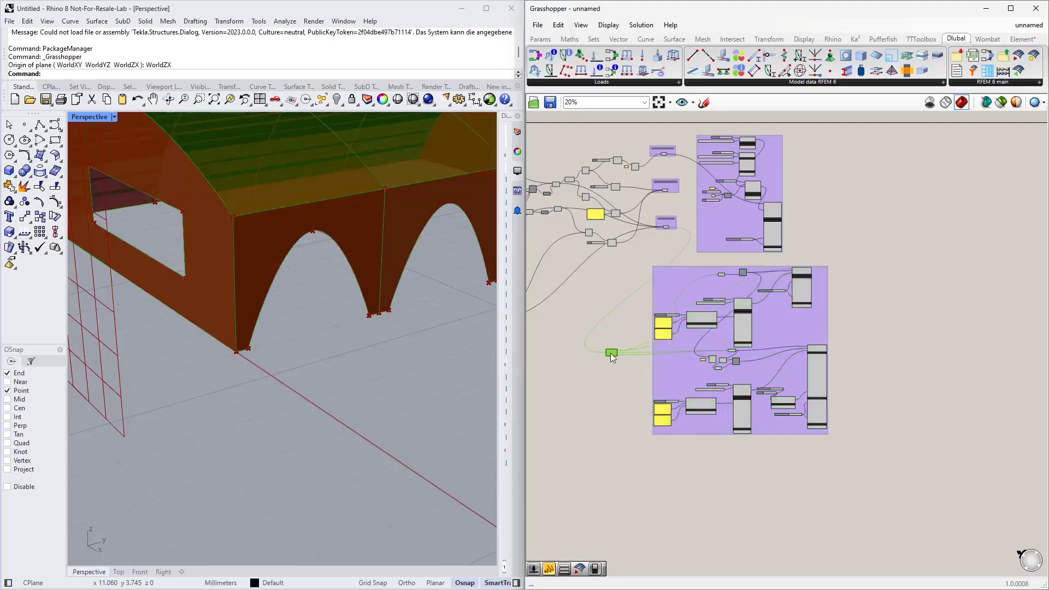
scroll(688, 412, "up", 2)
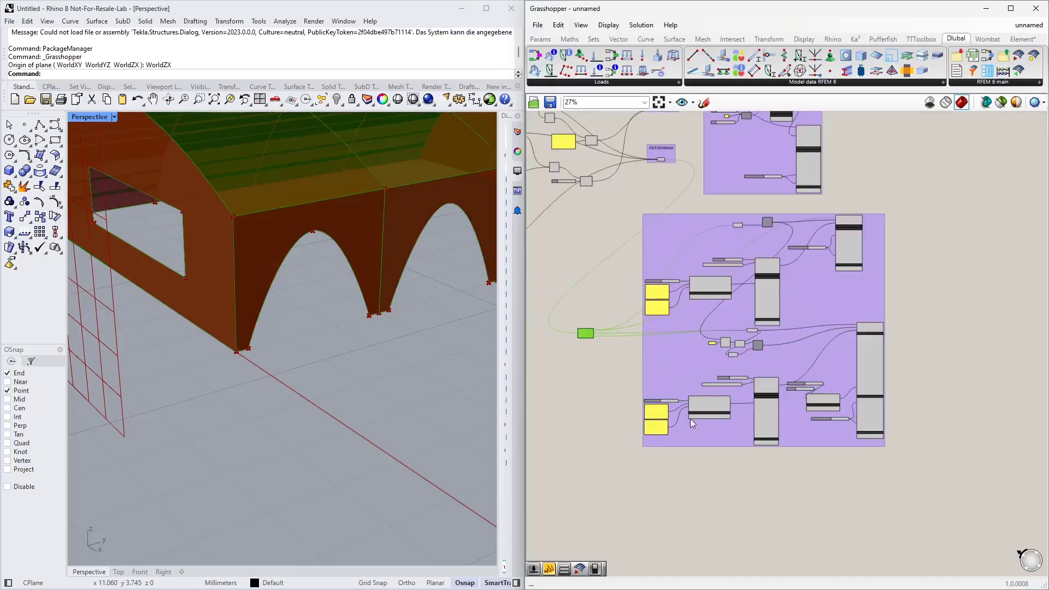
left_click(712, 462)
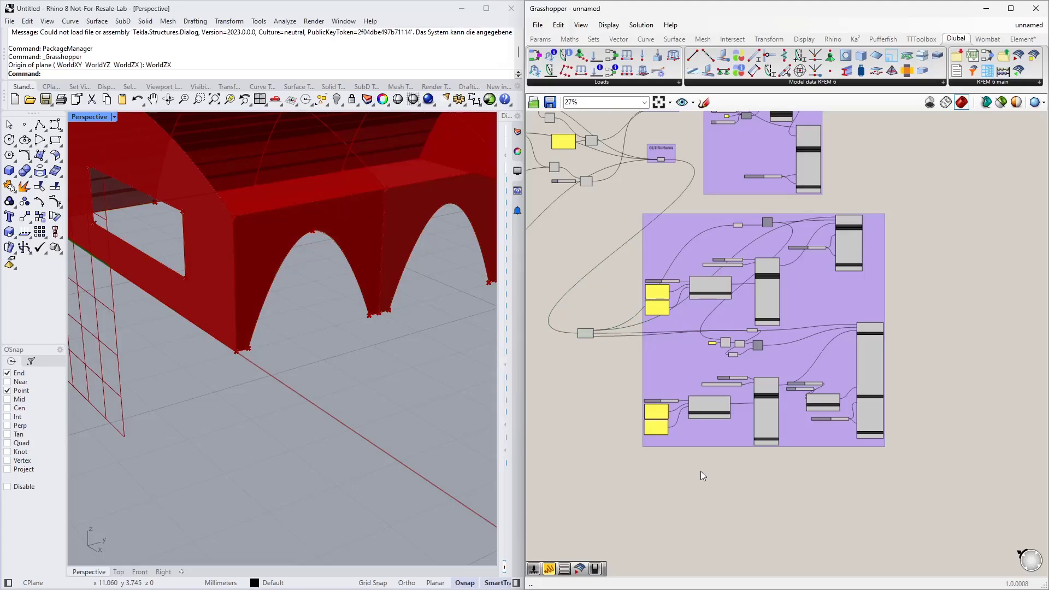
scroll(700, 471, "up", 5)
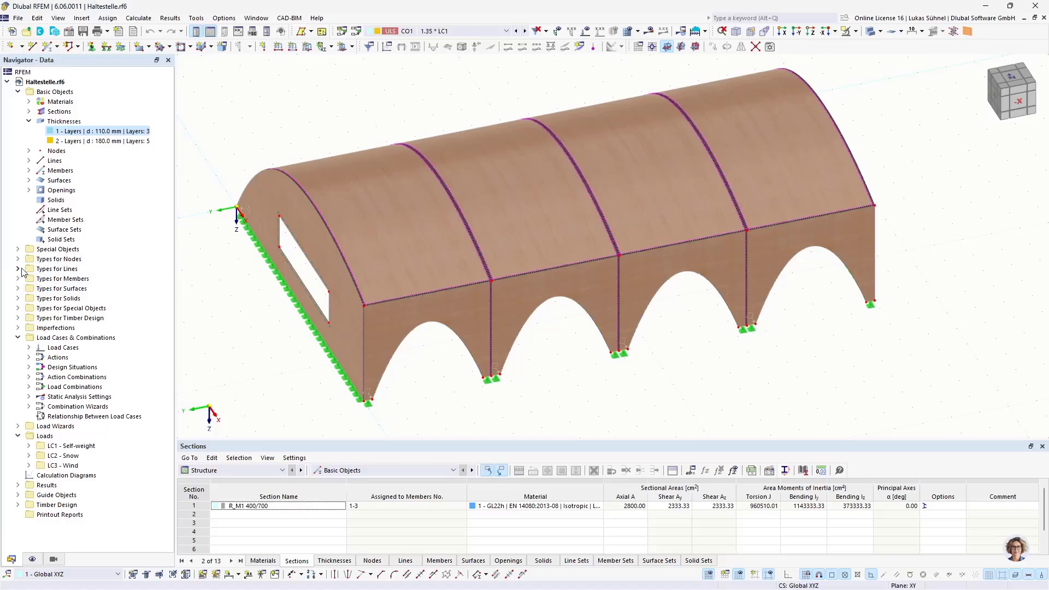
Switch to RFEM and open the hall model's line hinge definition from the types for lines.
scroll(344, 290, "up", 6)
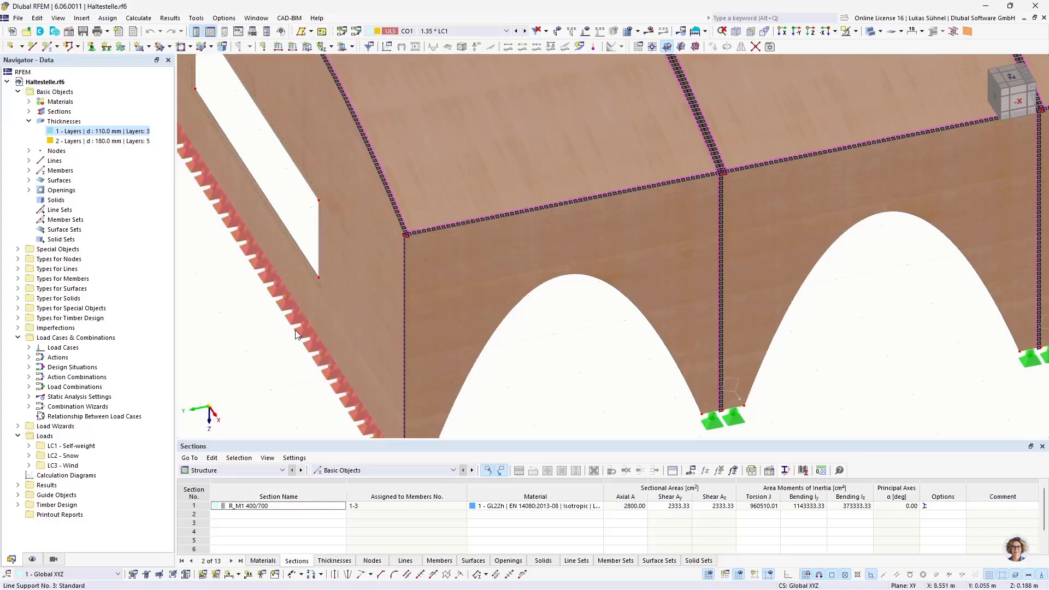
left_click(18, 269)
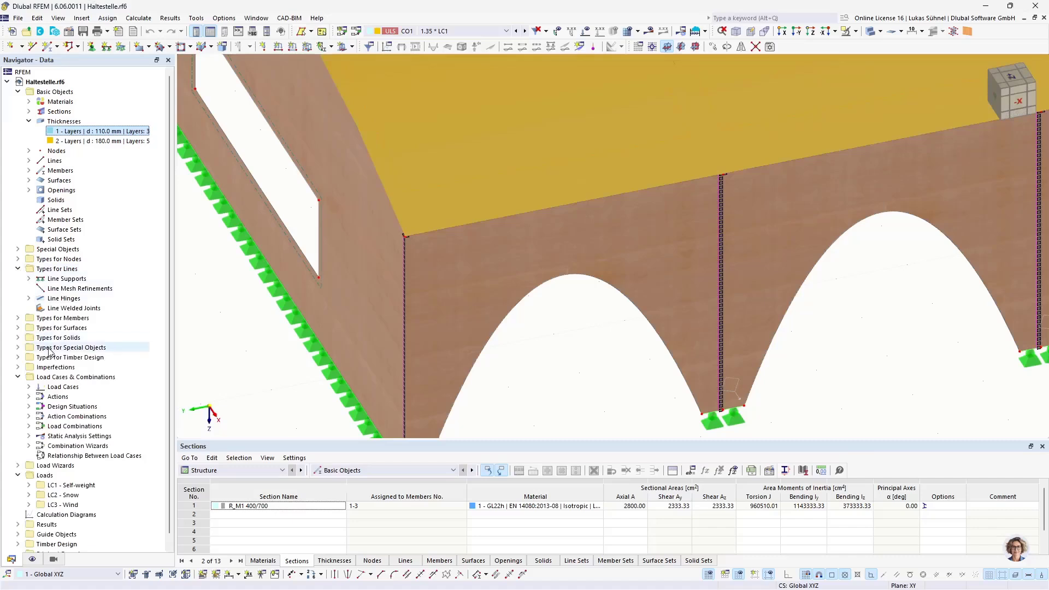
left_click(29, 298)
left_click(79, 308)
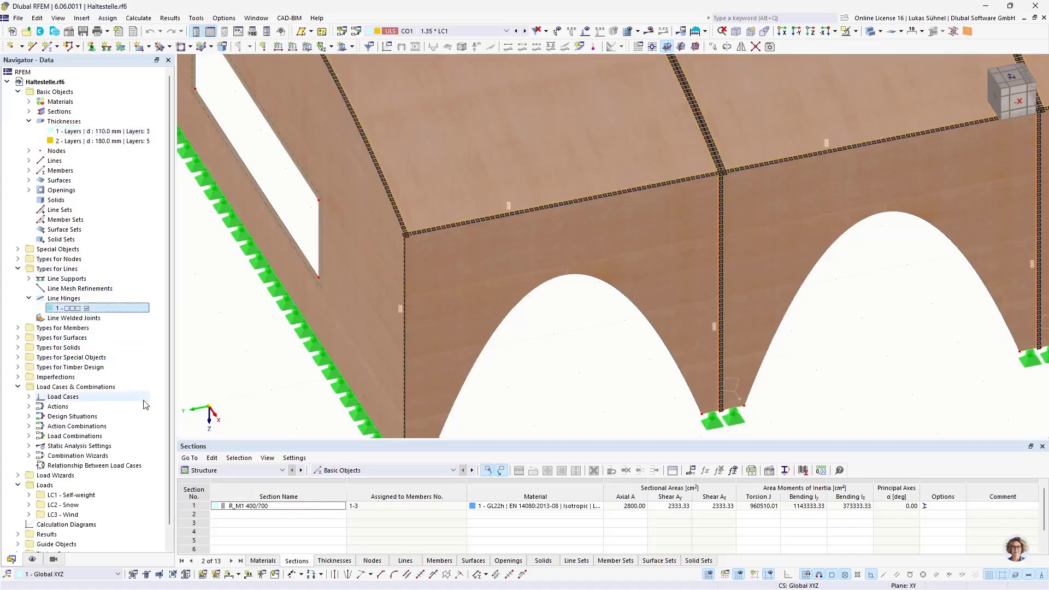
double_click(95, 311)
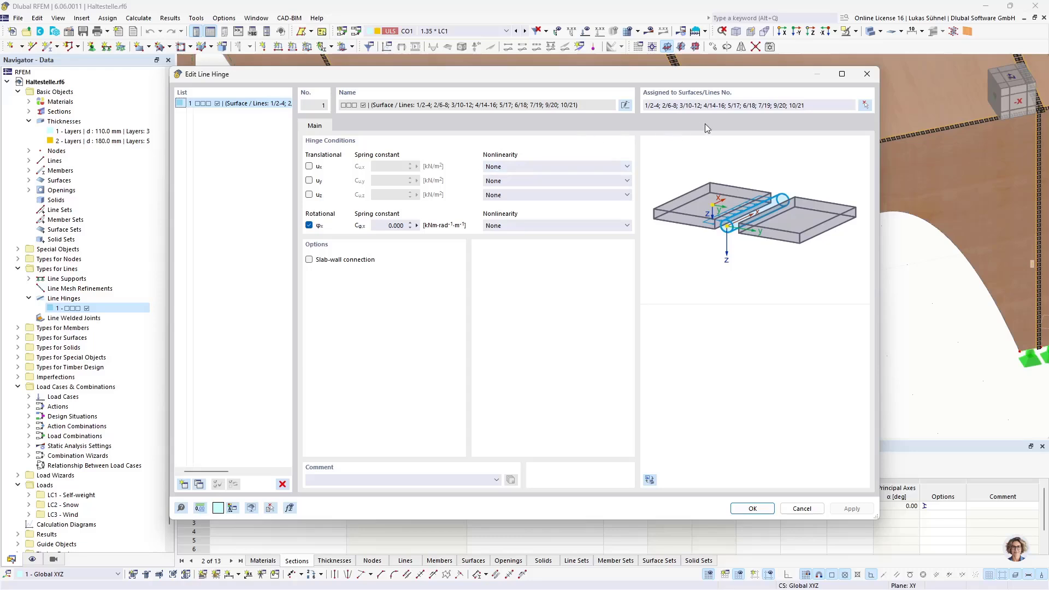
Examine how the line hinge's assigned surface and line numbers are written, and close its settings.
left_click_drag(807, 105, 643, 106)
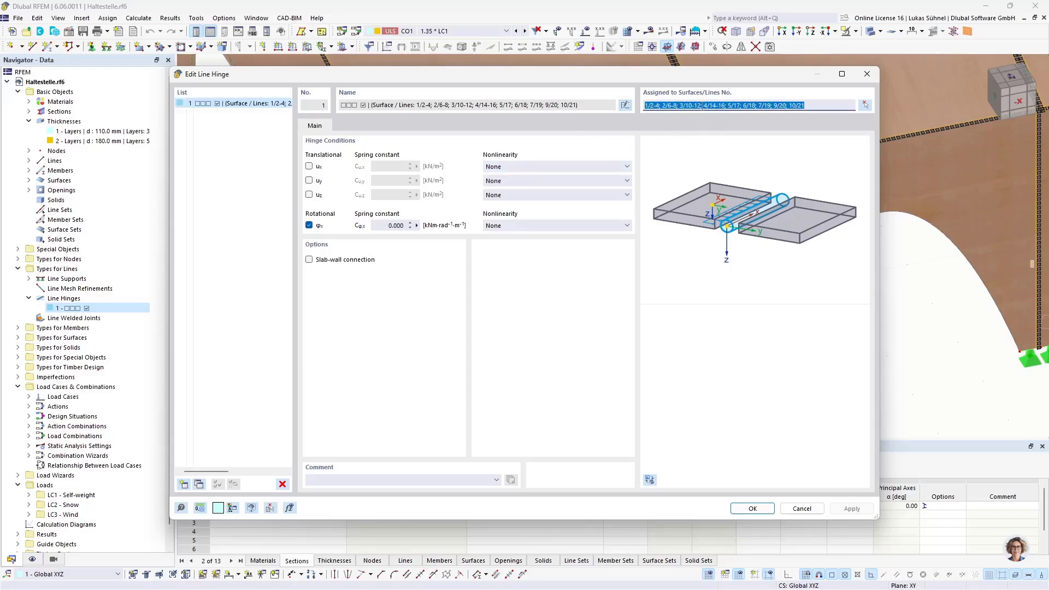
left_click_drag(657, 75, 636, 119)
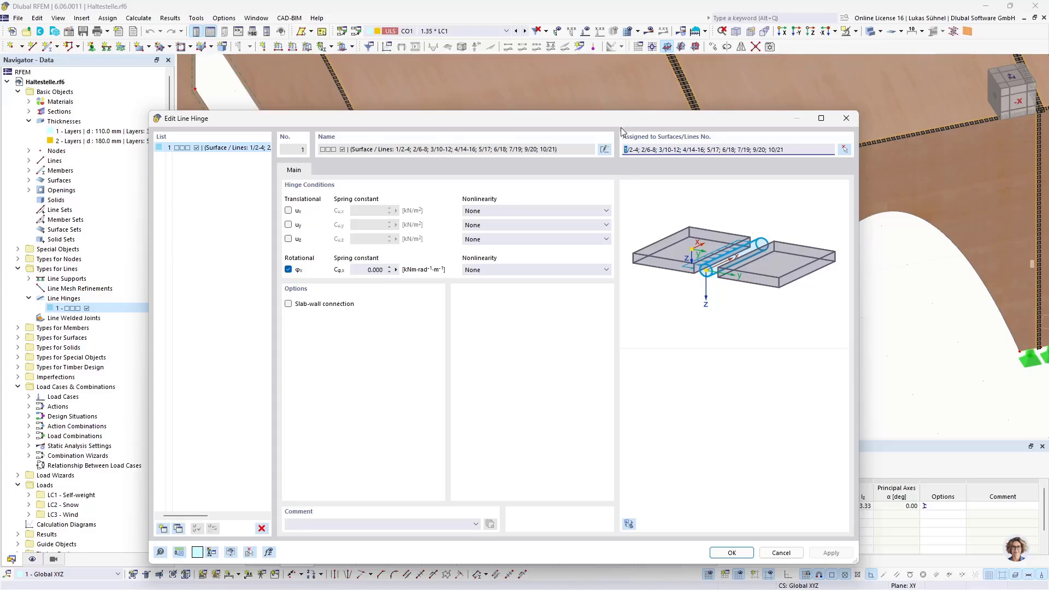
left_click_drag(620, 127, 622, 279)
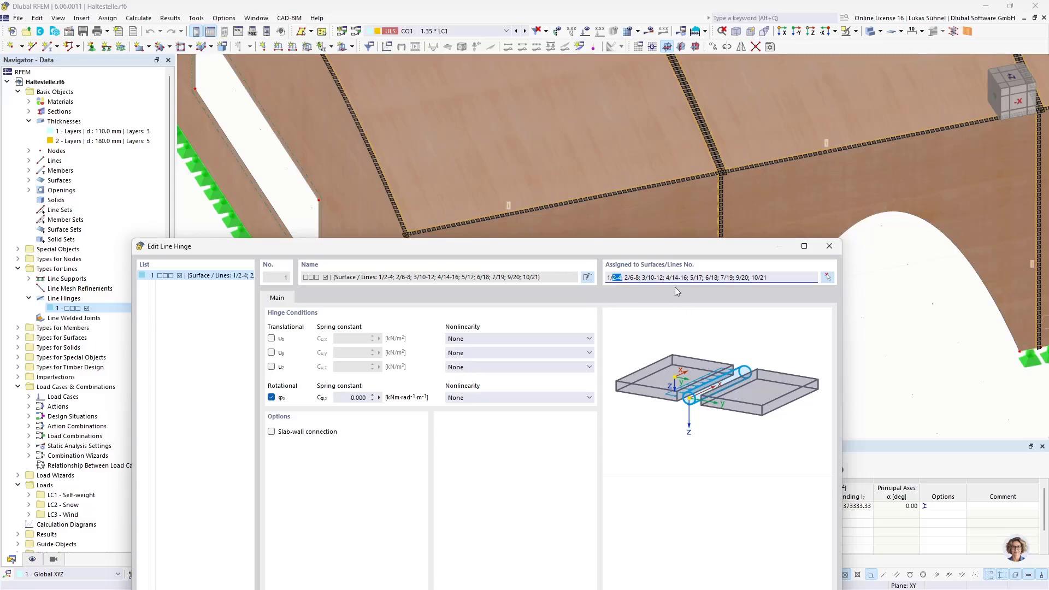
left_click(626, 278)
left_click_drag(681, 278, 644, 278)
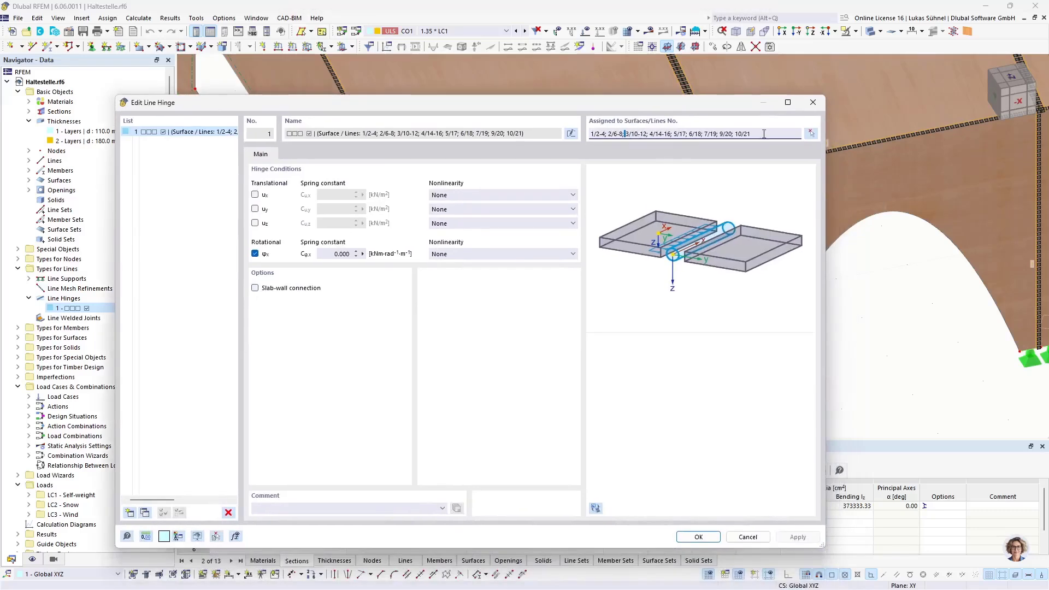
left_click_drag(764, 134, 507, 137)
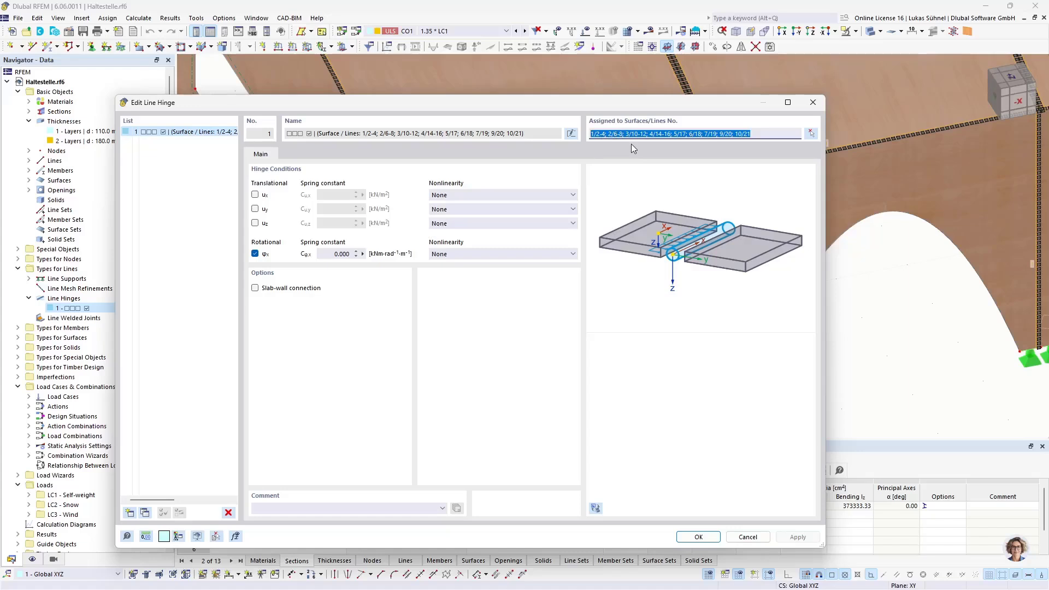
left_click(596, 133)
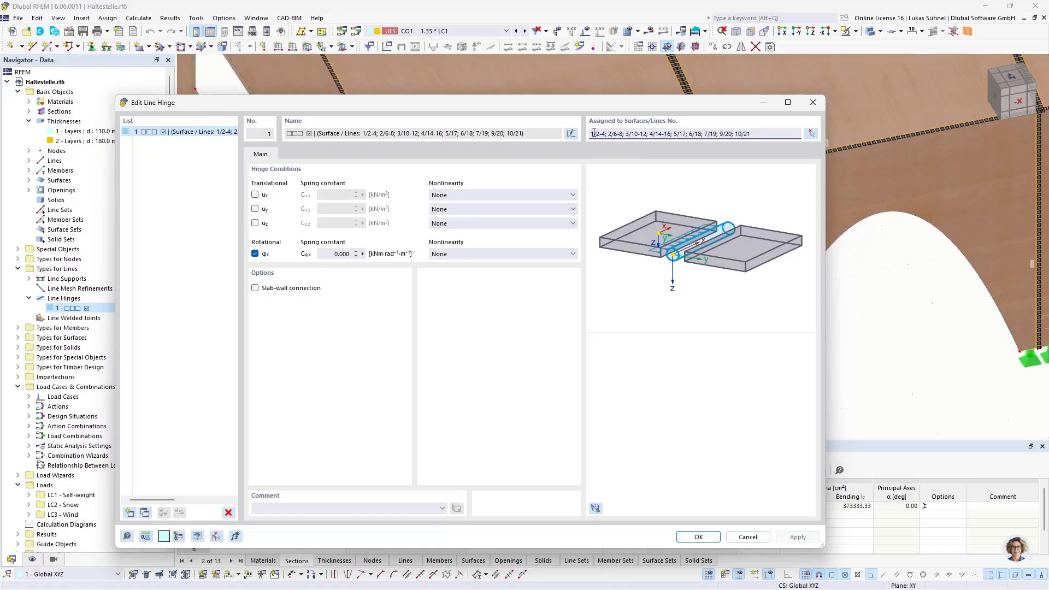
double_click(594, 133)
double_click(599, 133)
left_click(814, 102)
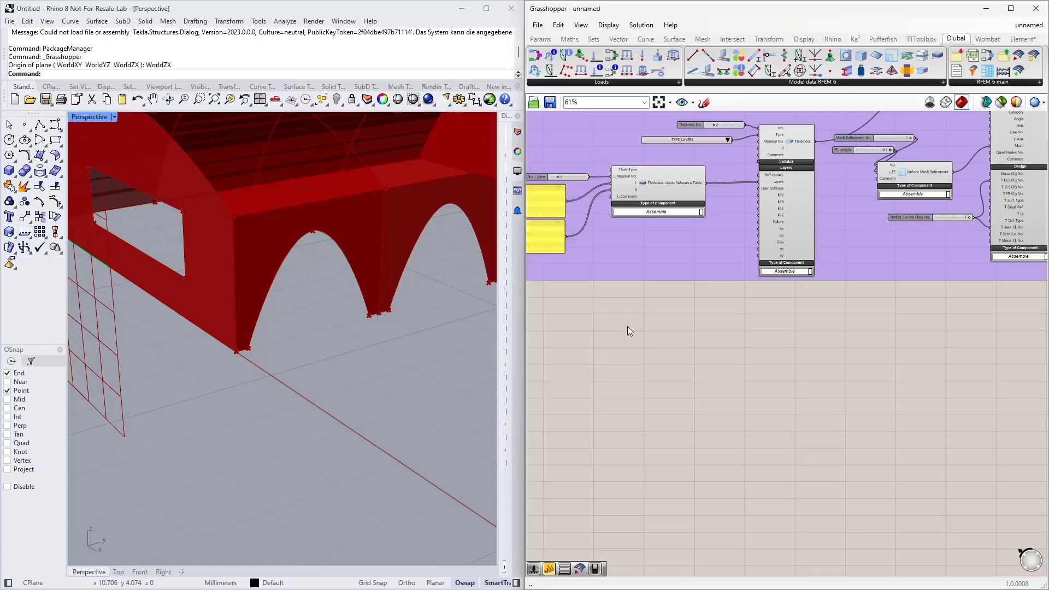
Return to Grasshopper and examine the two grouped Surface definitions alongside the hall geometry in Rhino.
scroll(627, 334, "down", 4)
right_click_drag(738, 357, 767, 491)
scroll(858, 234, "up", 3)
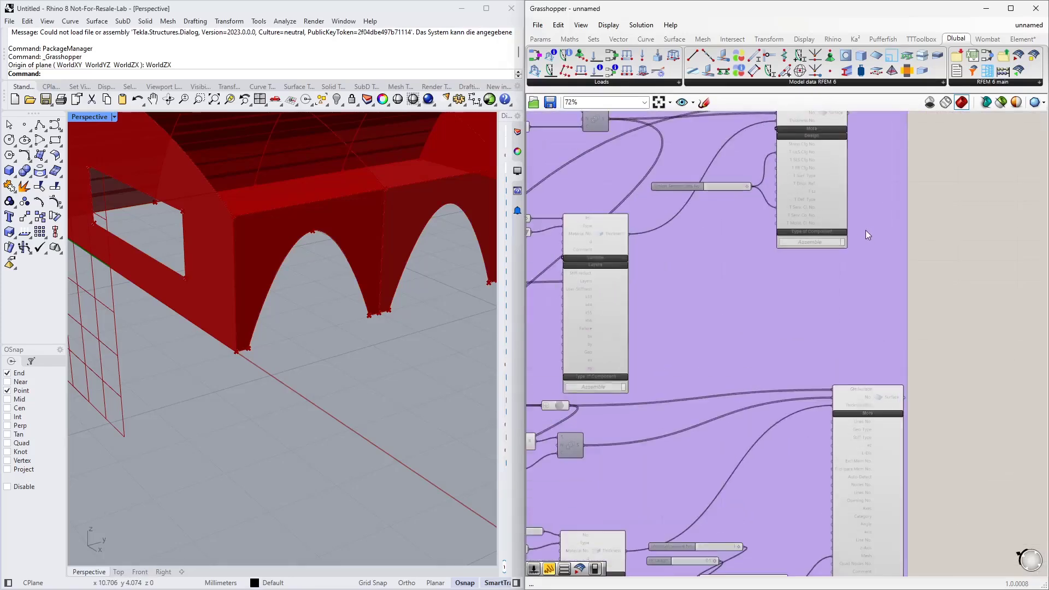
right_click_drag(855, 239, 850, 370)
scroll(805, 255, "up", 4)
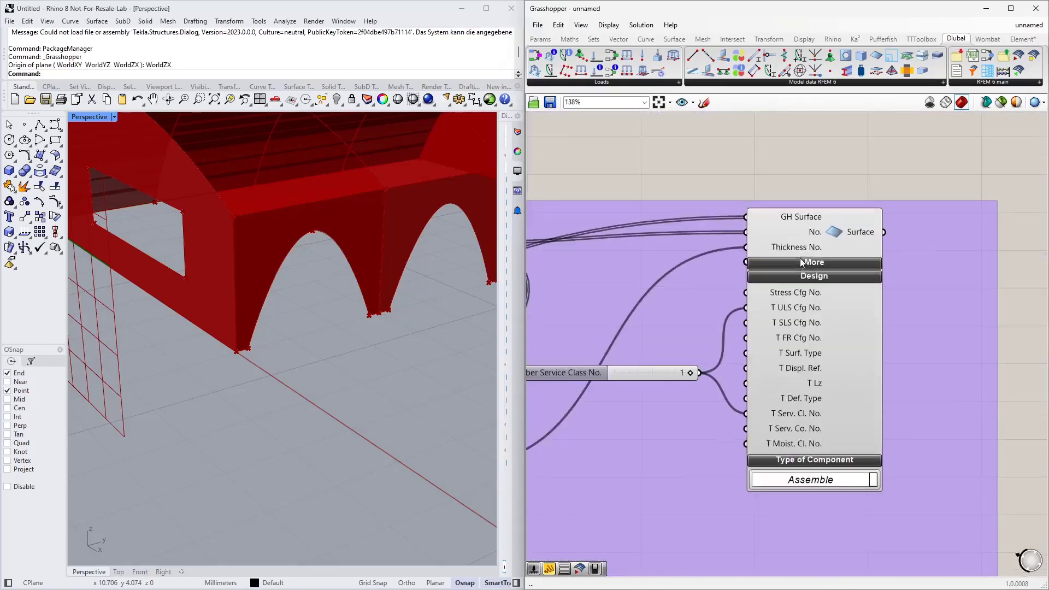
mouse_move(815, 234)
scroll(816, 236, "down", 6)
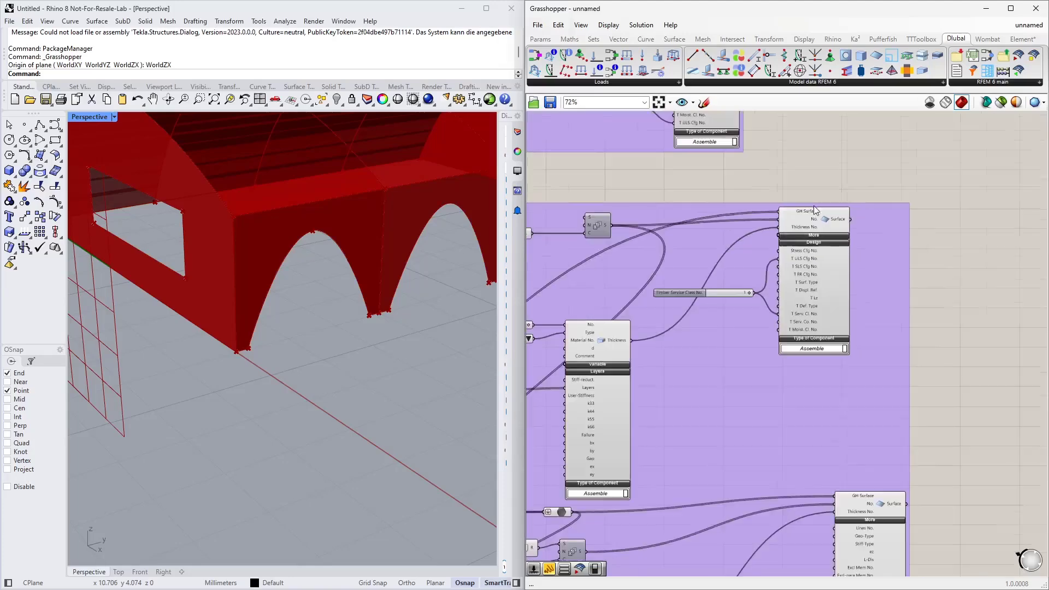
scroll(779, 361, "up", 3)
scroll(858, 224, "down", 2)
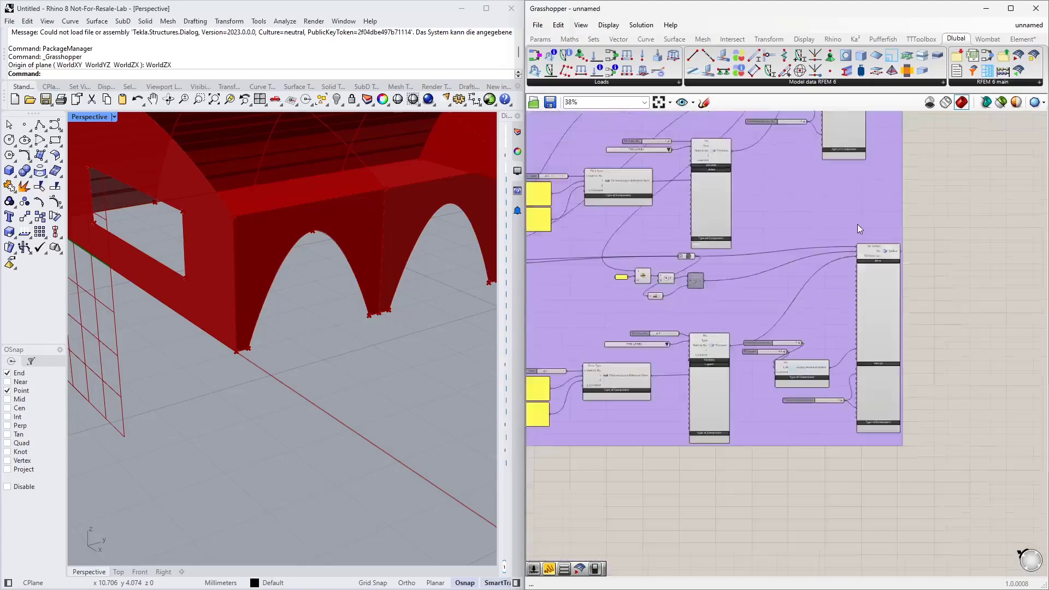
scroll(260, 350, "down", 3)
right_click_drag(241, 320, 283, 318)
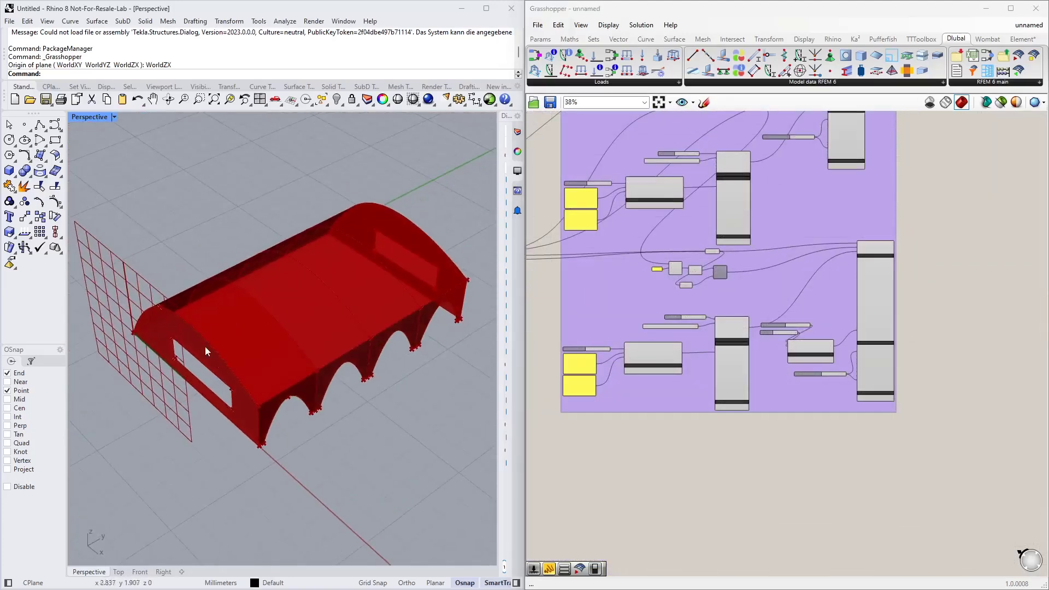
scroll(620, 481, "up", 4)
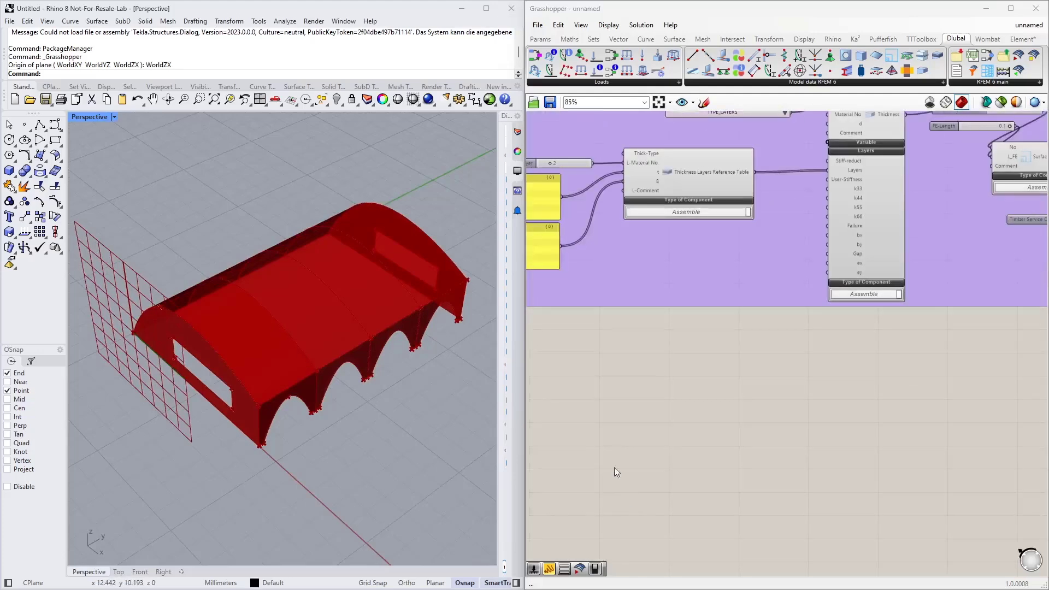
double_click(676, 334)
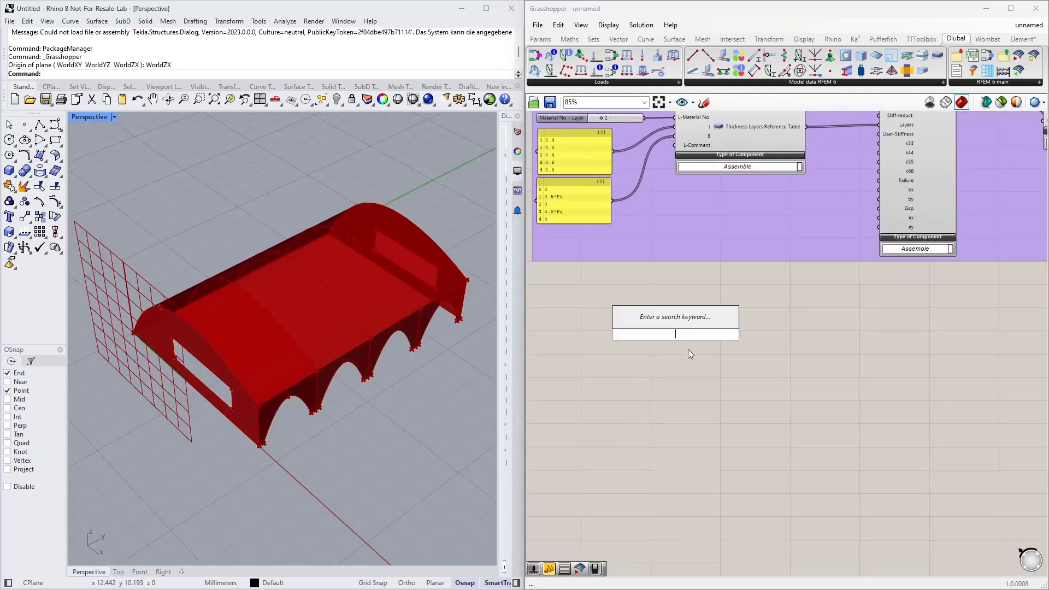
type("line")
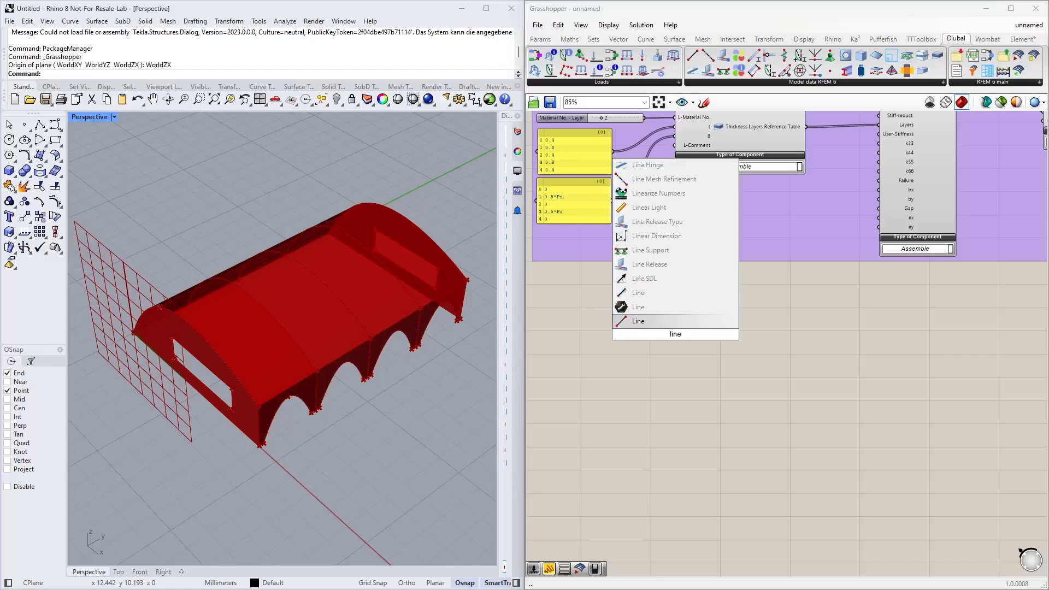
left_click(775, 348)
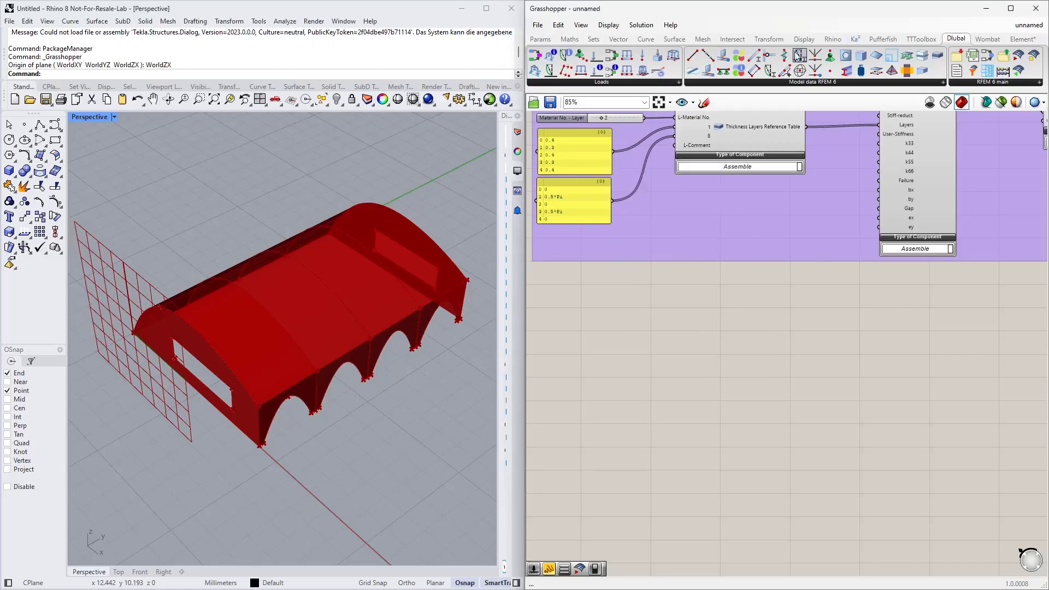
Place an RFEM Line component on the empty canvas below the surface group.
left_click_drag(693, 55, 705, 392)
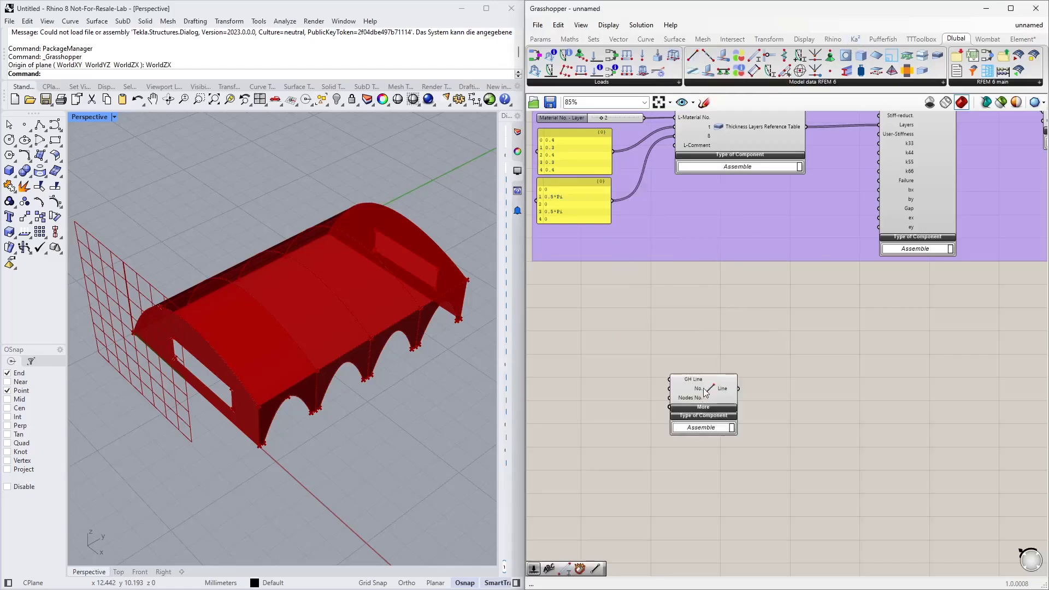
scroll(615, 347, "up", 3)
left_click_drag(765, 312, 786, 350)
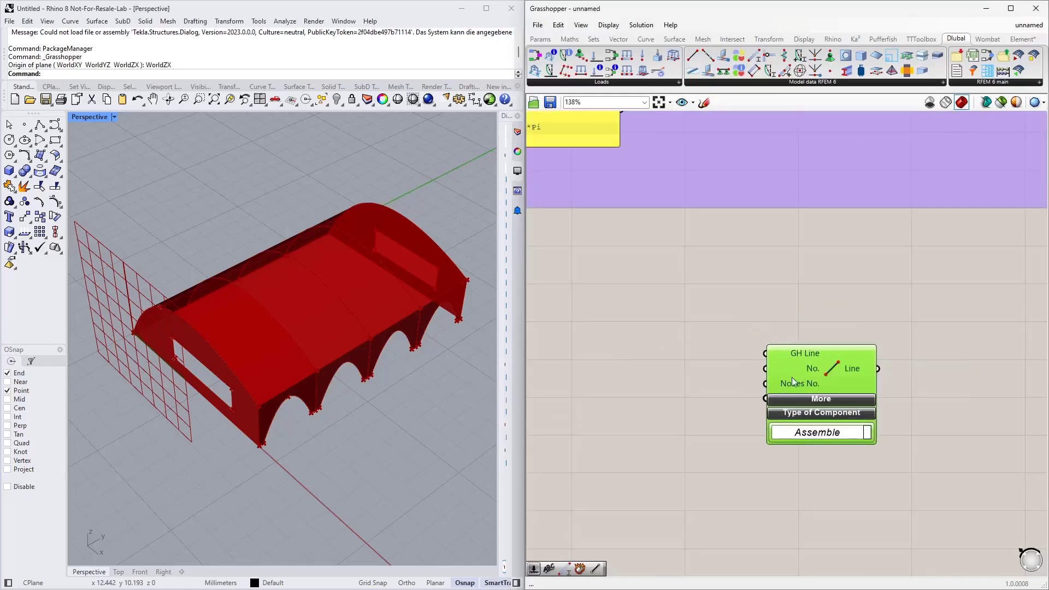
scroll(796, 371, "down", 5)
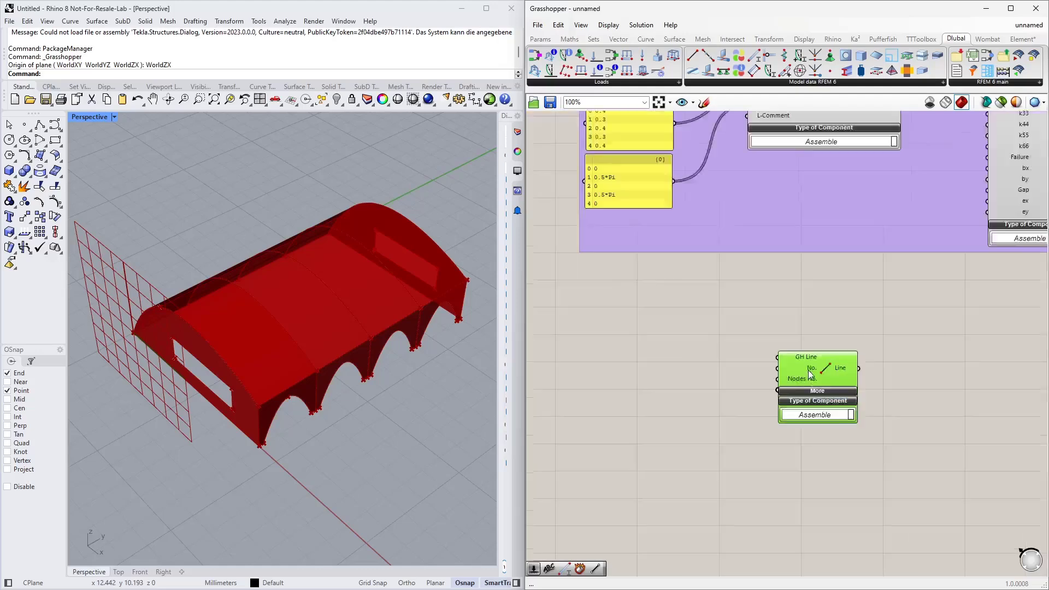
Move the Explode Tree component below the surface group's lower edge, level with the new Line component.
right_click_drag(674, 343, 771, 394)
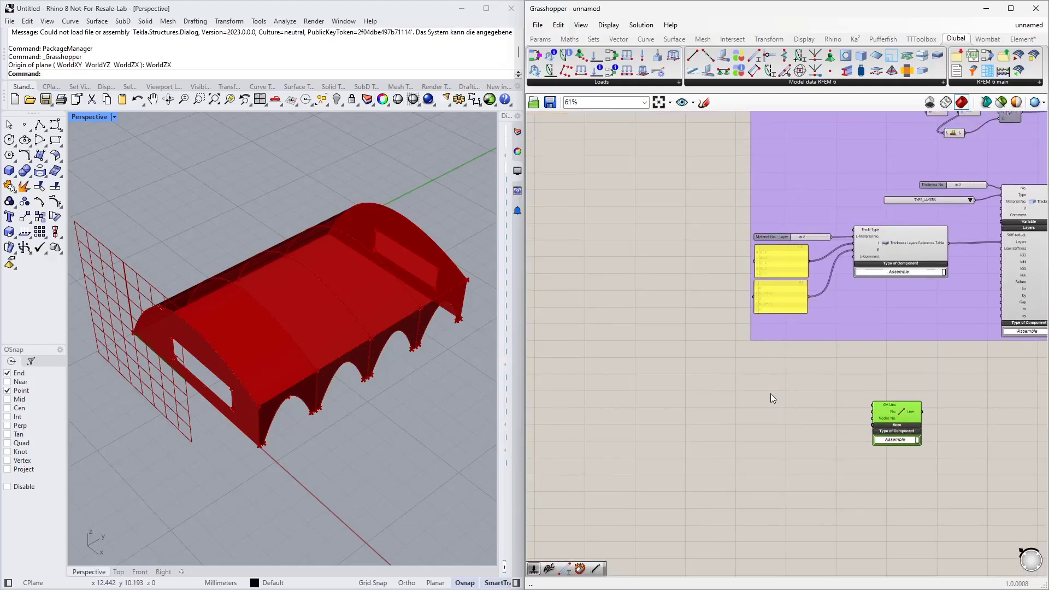
scroll(732, 372, "down", 1)
left_click_drag(646, 144, 666, 412)
scroll(783, 424, "up", 4)
left_click(770, 384)
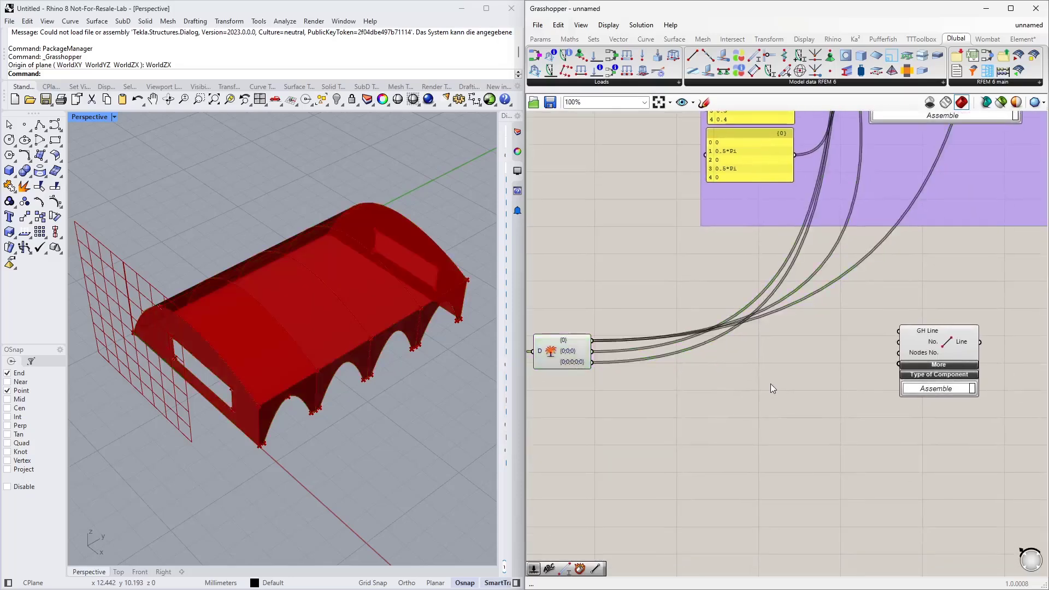
Add a Deconstruct Brep component and feed its B input from the Explode Tree's {0} branch with the roof surfaces.
mouse_move(359, 295)
right_mouse_down()
mouse_move(304, 342)
mouse_move(326, 327)
mouse_move(269, 307)
mouse_move(349, 306)
right_mouse_up()
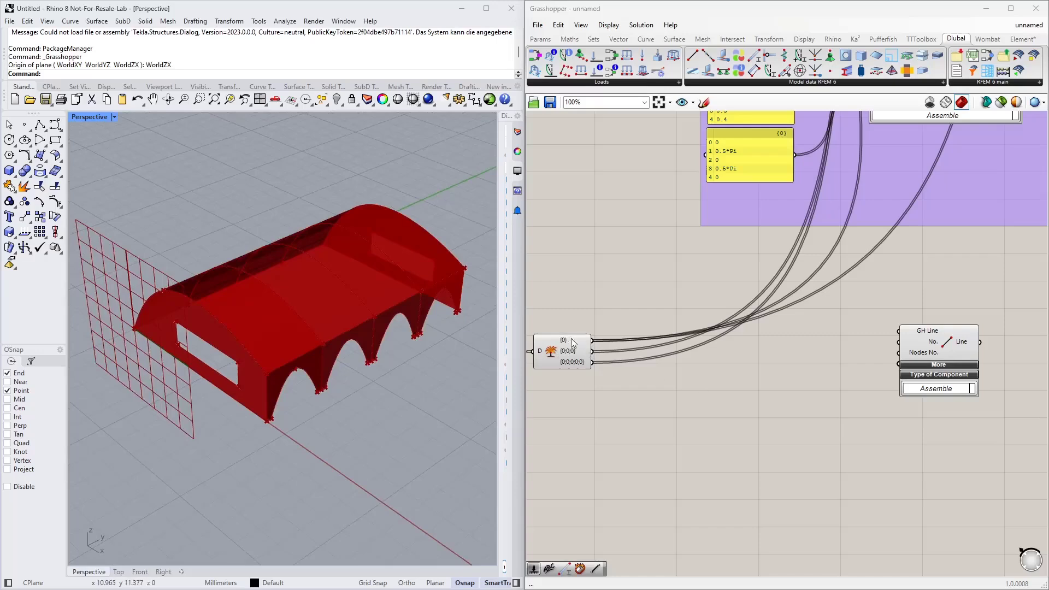
double_click(638, 404)
type("de")
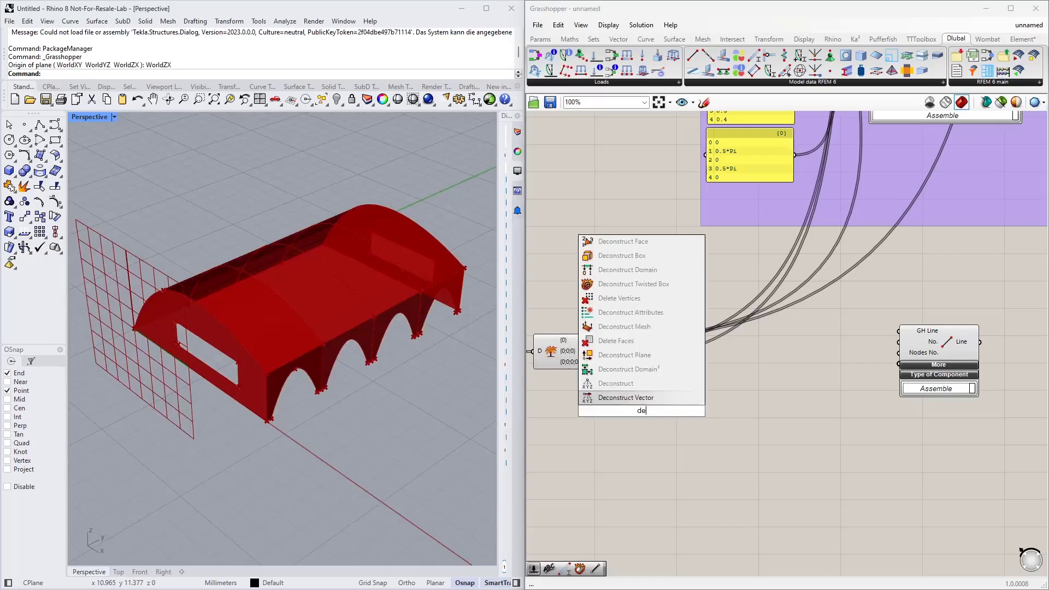
type("c brep")
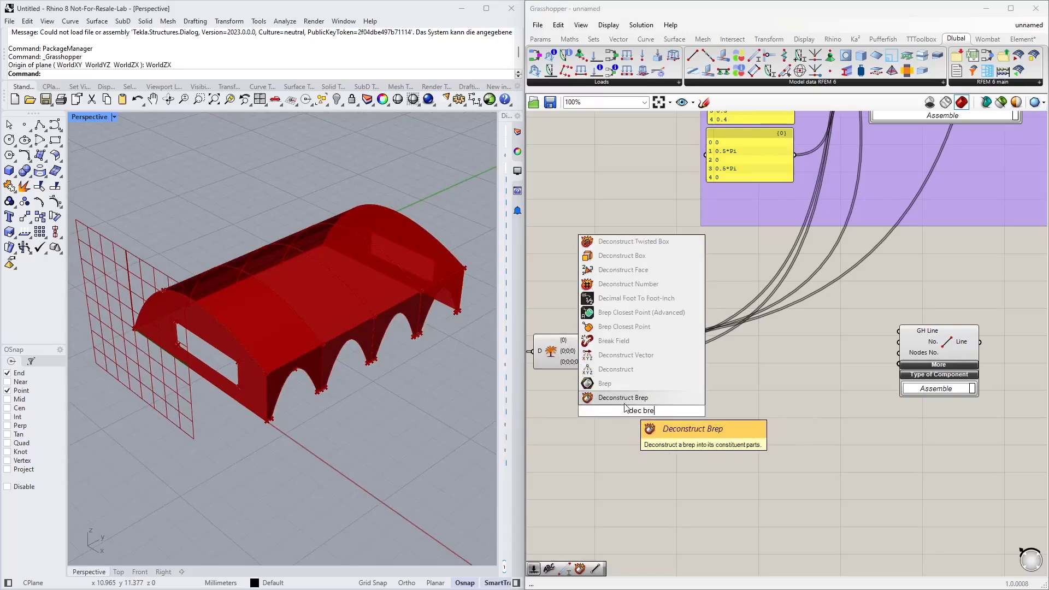
left_click(627, 400)
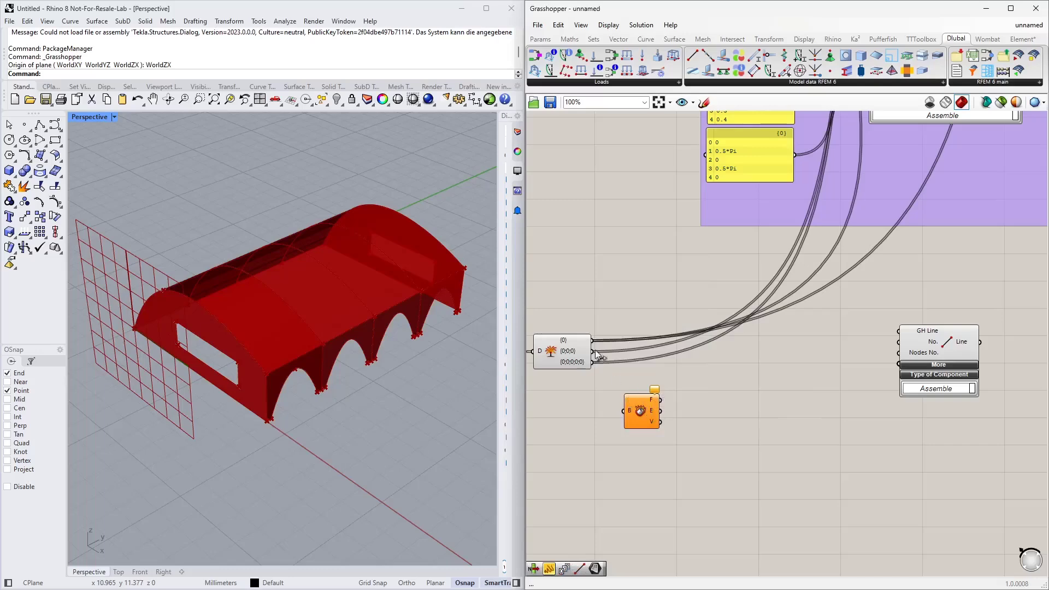
left_click_drag(593, 342, 624, 411)
left_click_drag(635, 403, 674, 387)
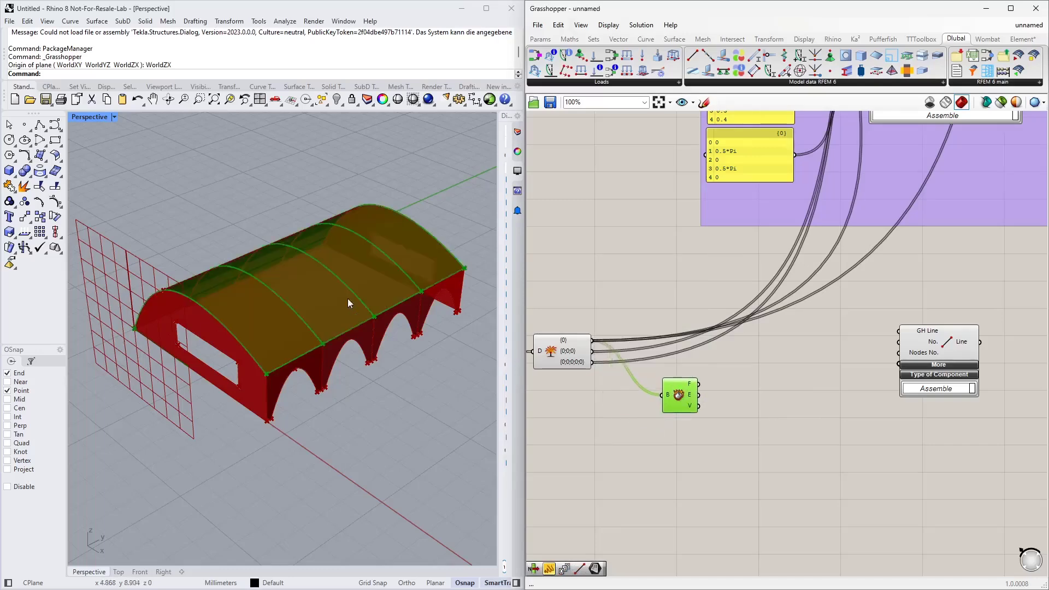
Connect Deconstruct Brep's edges output to the Line component's GH Line input and align Deconstruct Brep closer to the tree wires.
scroll(686, 395, "up", 2)
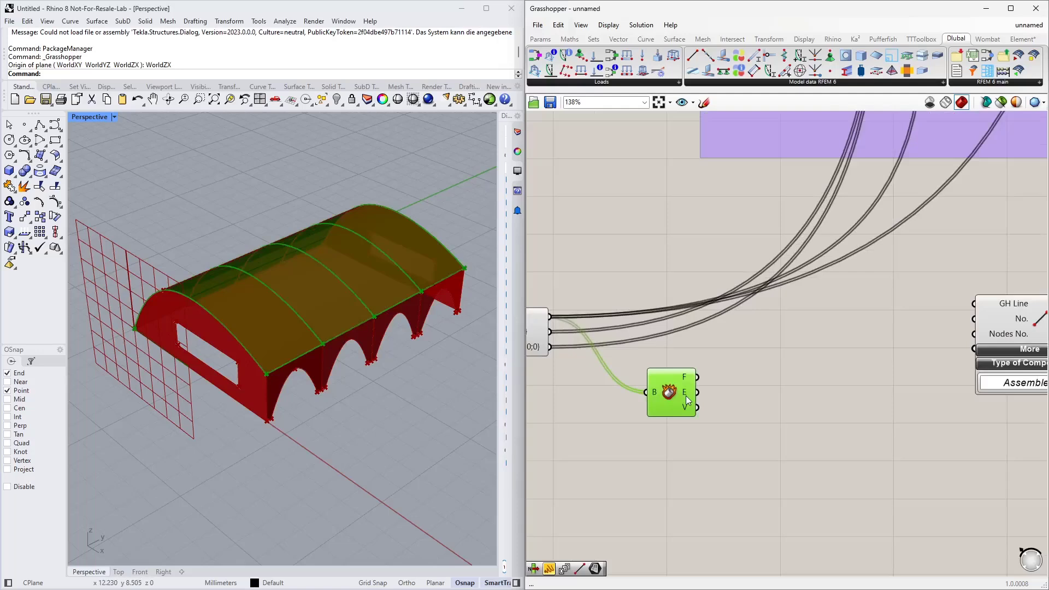
mouse_move(686, 396)
scroll(722, 393, "up", 1)
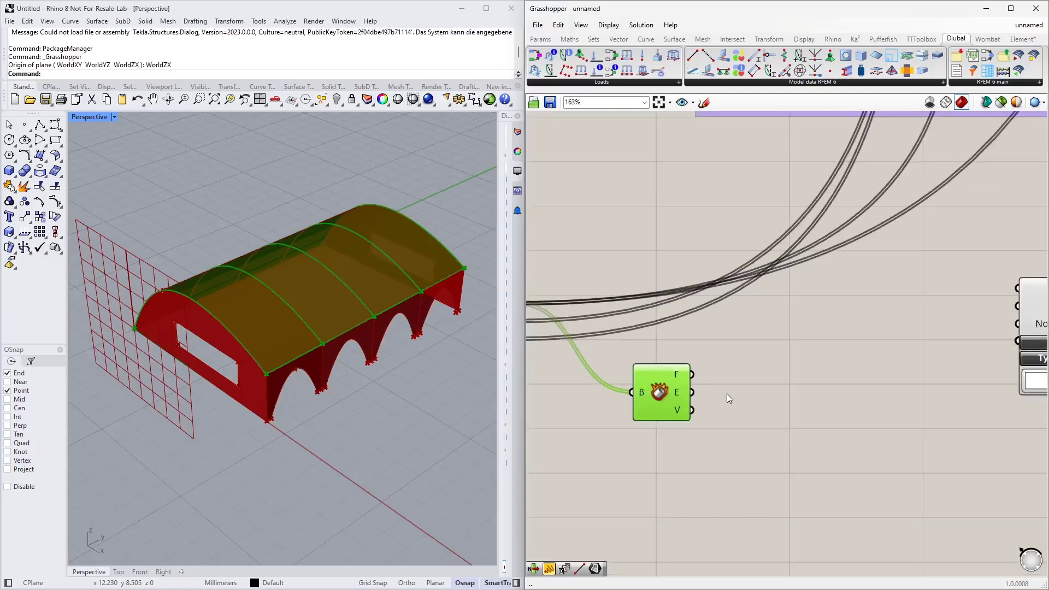
right_click_drag(784, 383, 693, 375)
scroll(693, 375, "down", 1)
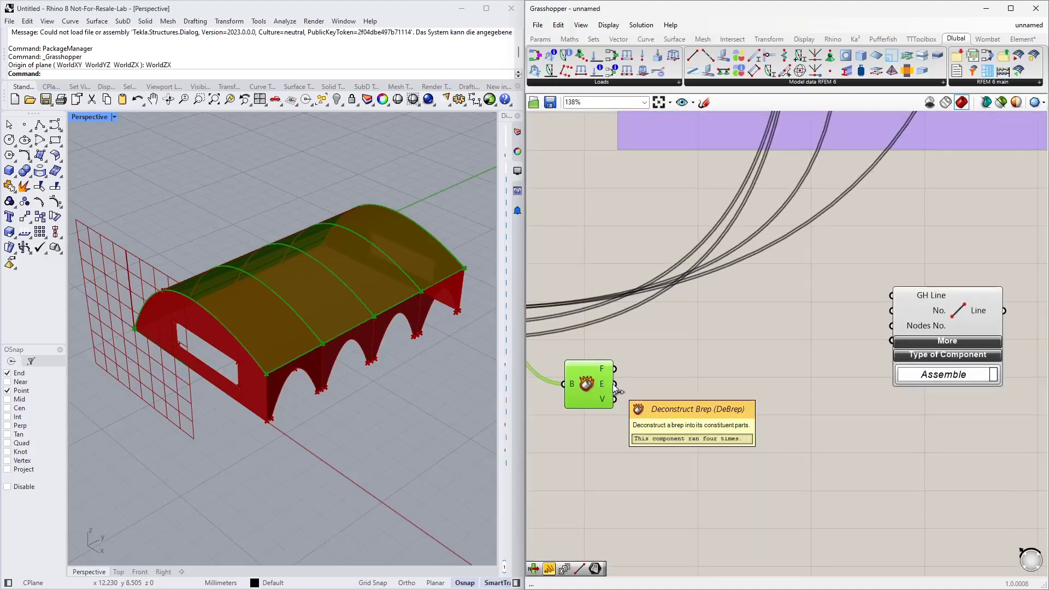
left_click_drag(616, 385, 892, 295)
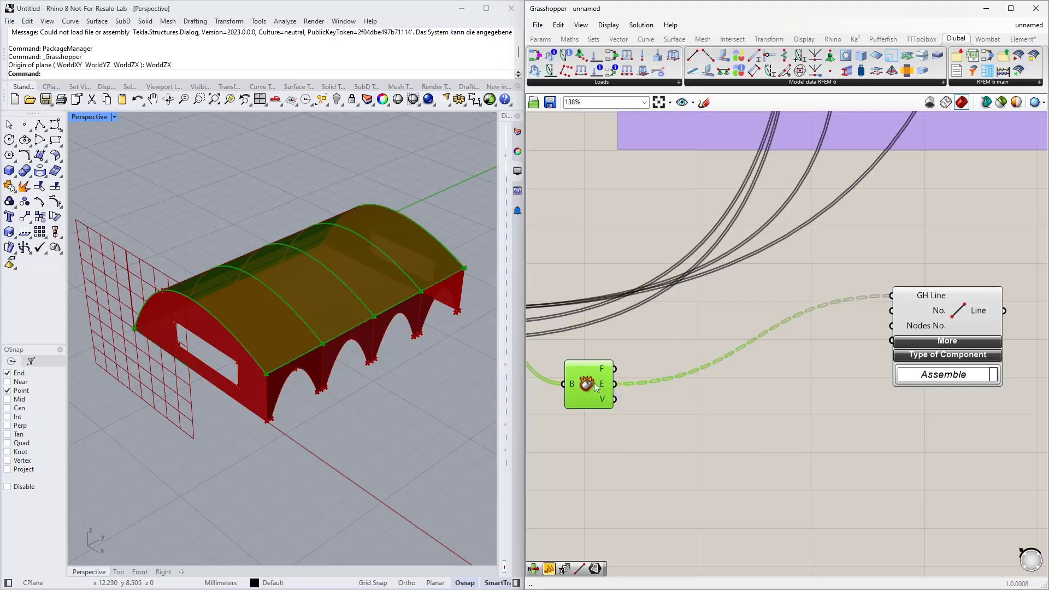
left_click_drag(589, 390, 606, 349)
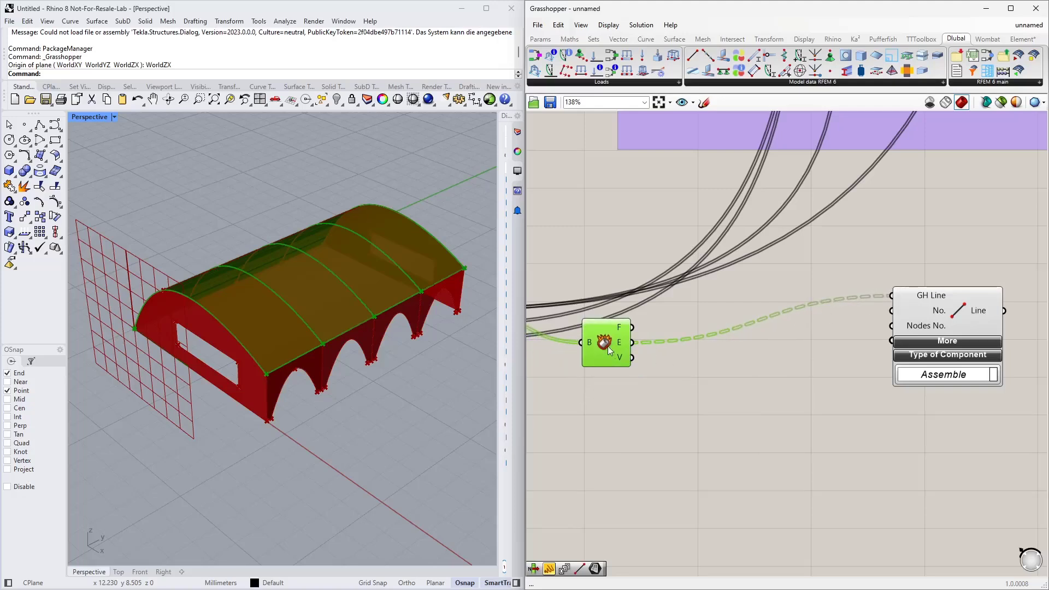
Add a Series component on the empty canvas below Deconstruct Brep.
right_click_drag(650, 405, 755, 322)
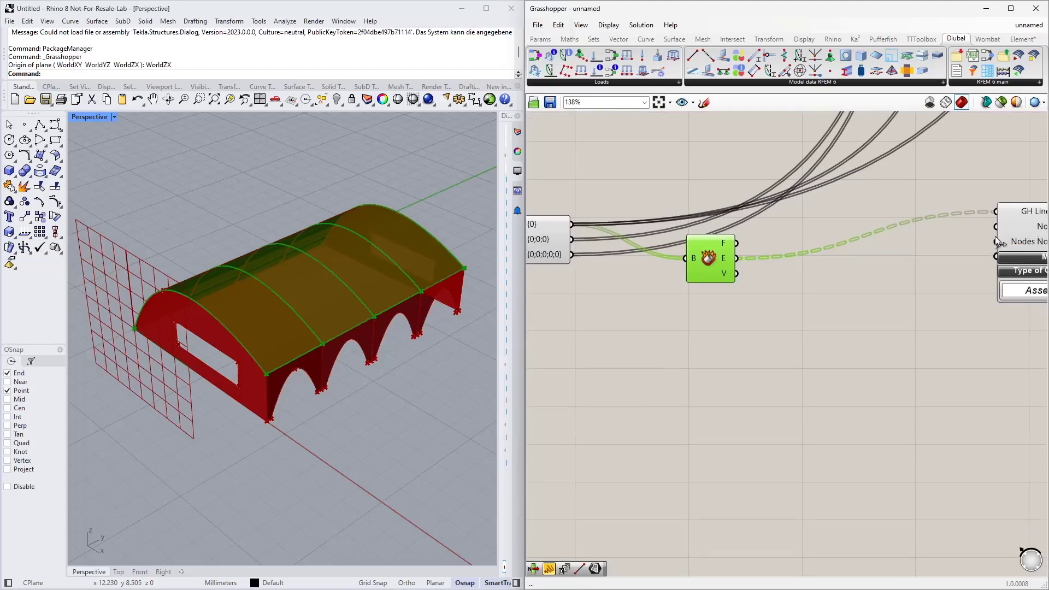
right_click_drag(750, 326, 724, 322)
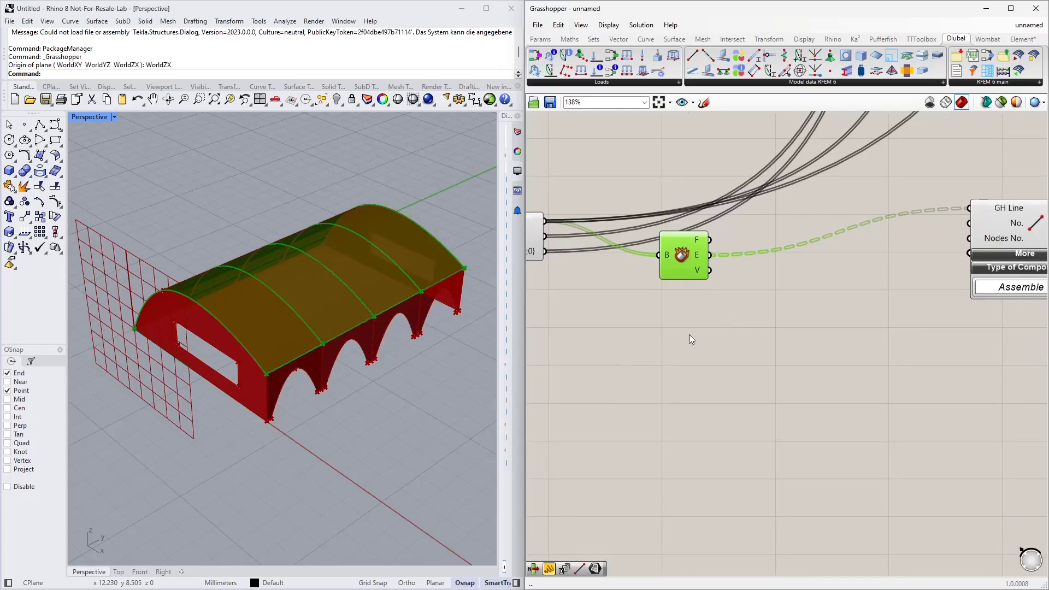
double_click(681, 362)
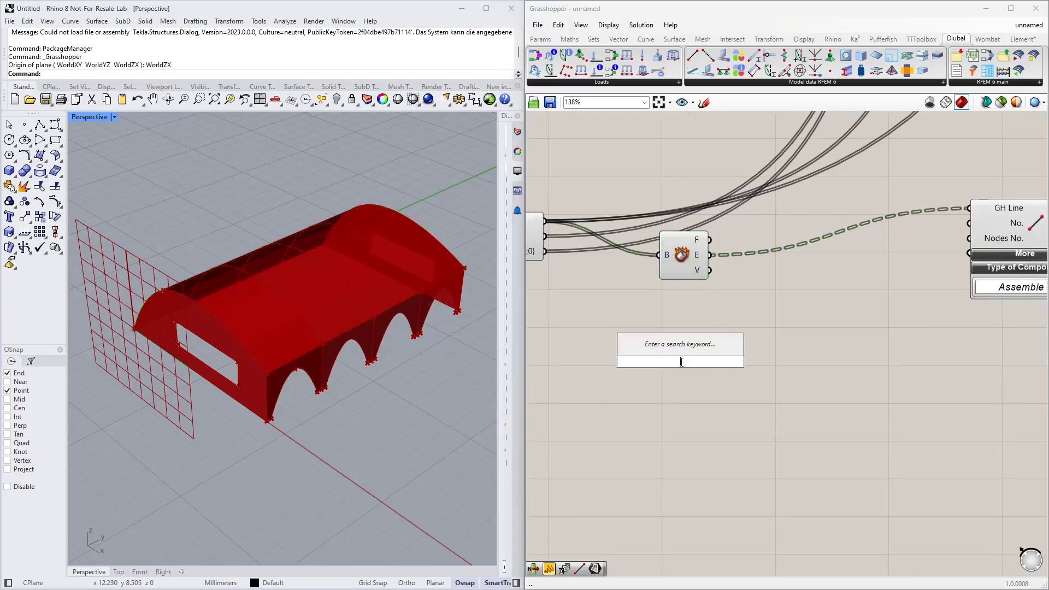
type("ser")
left_click(659, 350)
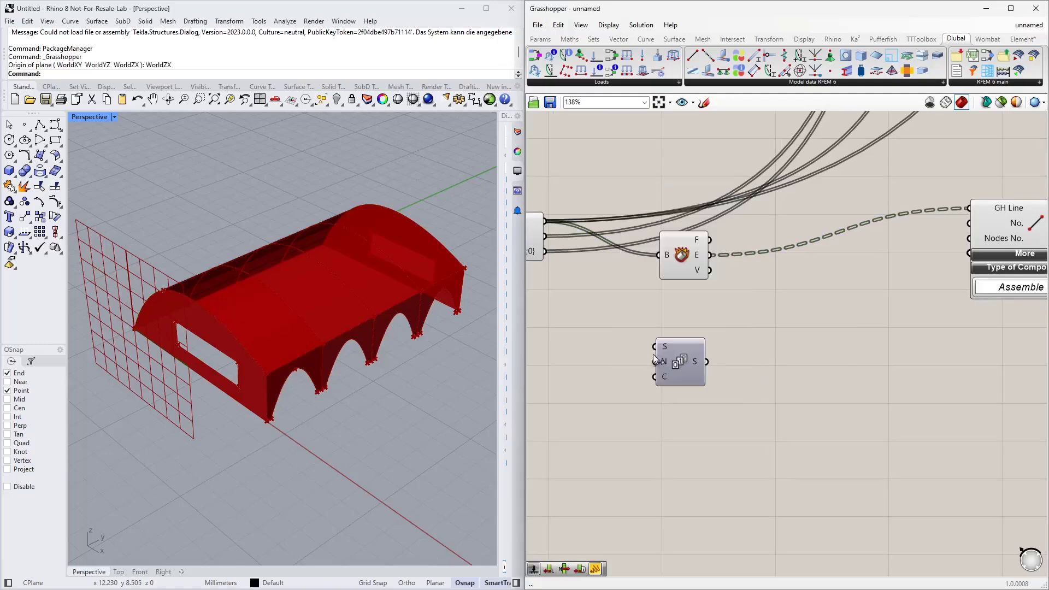
left_click_drag(669, 362, 693, 362)
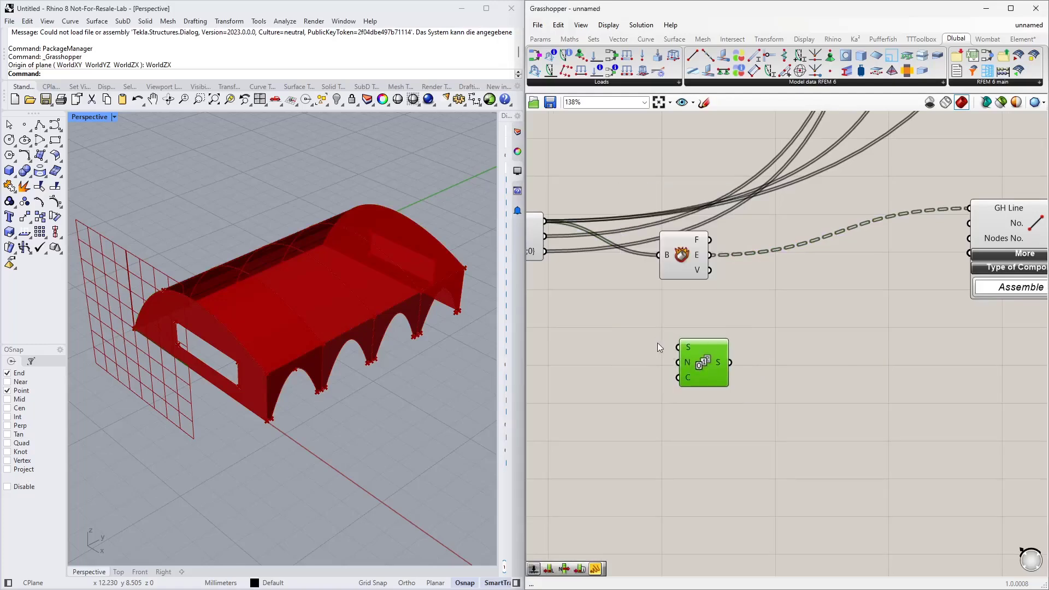
Set the Series component's start number to 1 and move the component closer beneath Deconstruct Brep.
right_click_drag(607, 350, 636, 354)
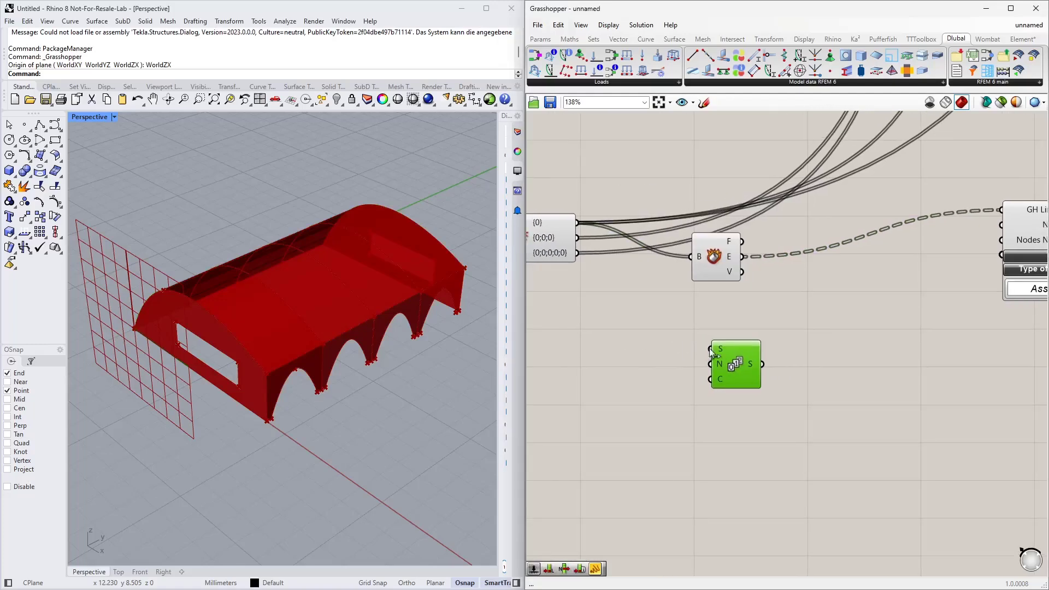
right_click(721, 350)
mouse_move(765, 457)
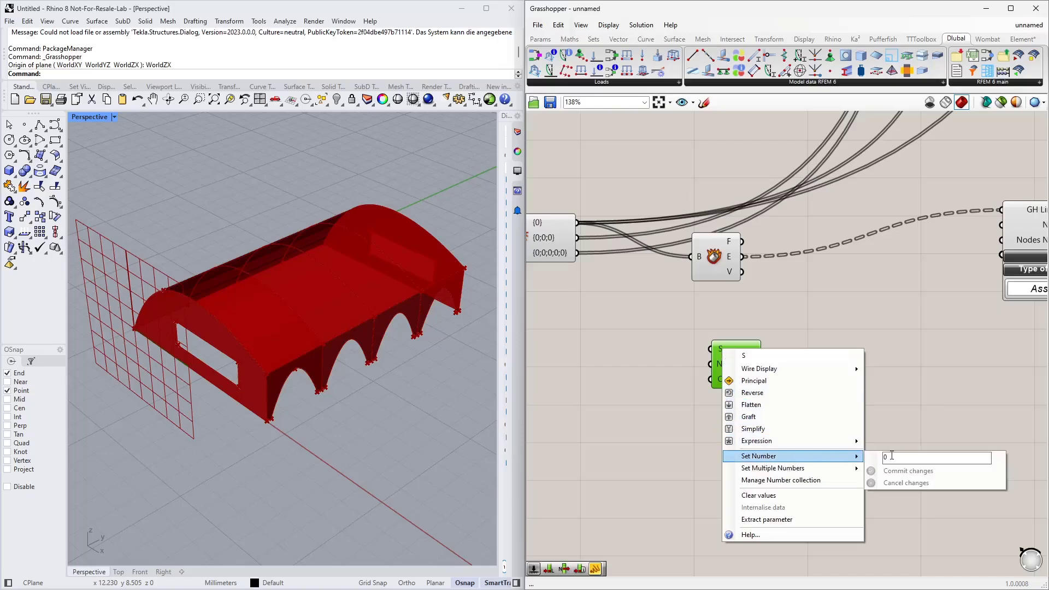
left_click(896, 471)
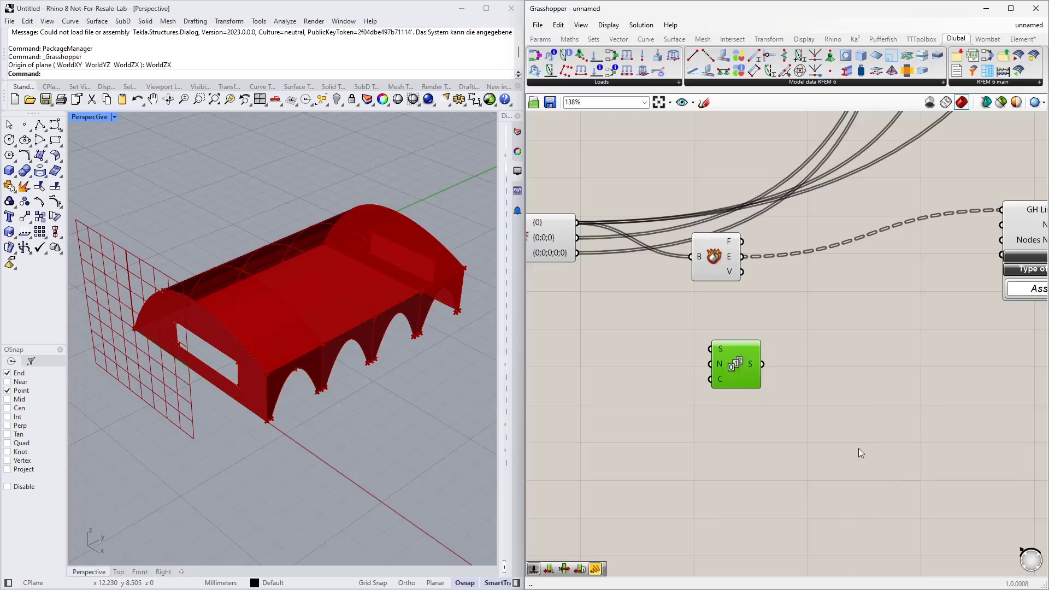
left_click_drag(748, 375, 746, 352)
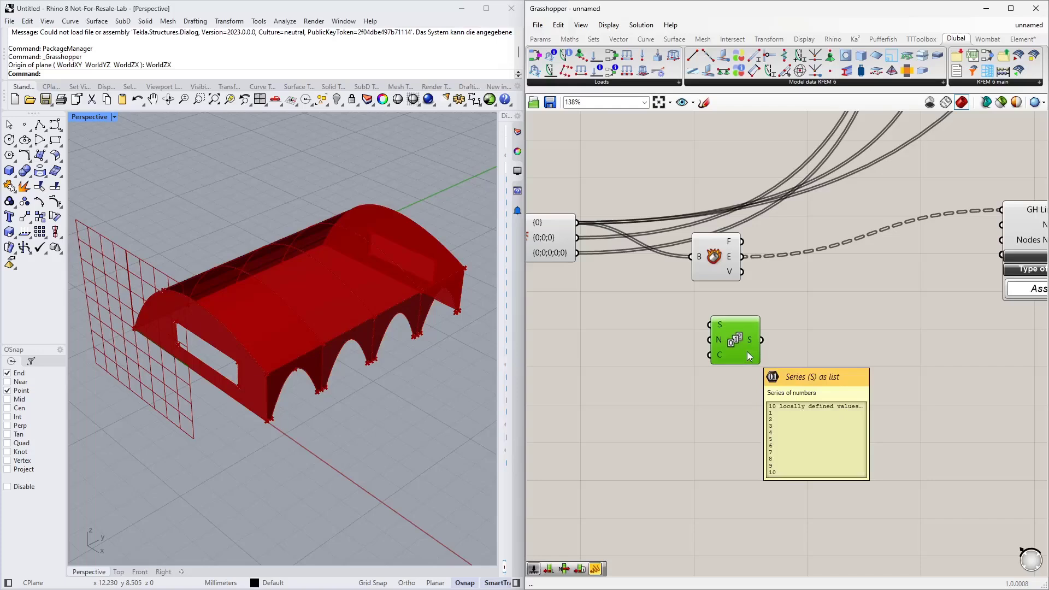
left_click(653, 351)
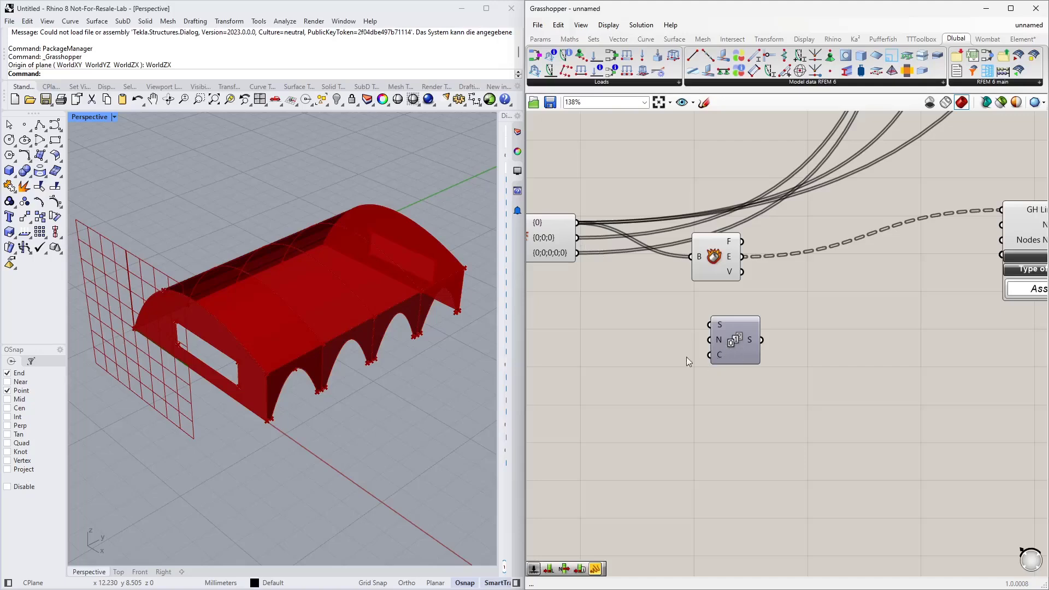
Connect Deconstruct Brep's edges output to a new Panel enlarged to list the edges of every roof surface.
mouse_move(549, 226)
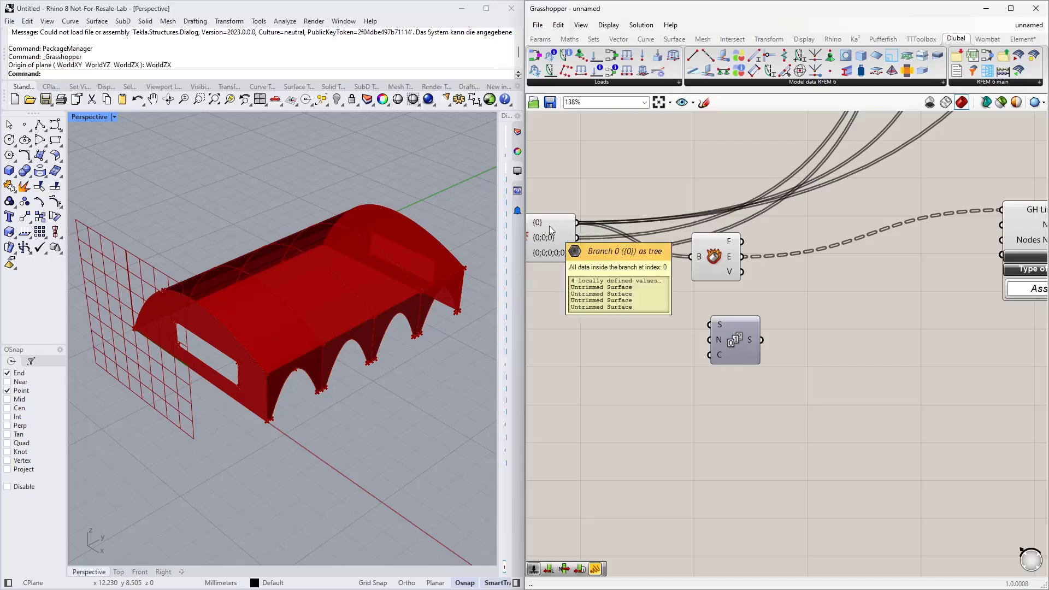
mouse_move(733, 258)
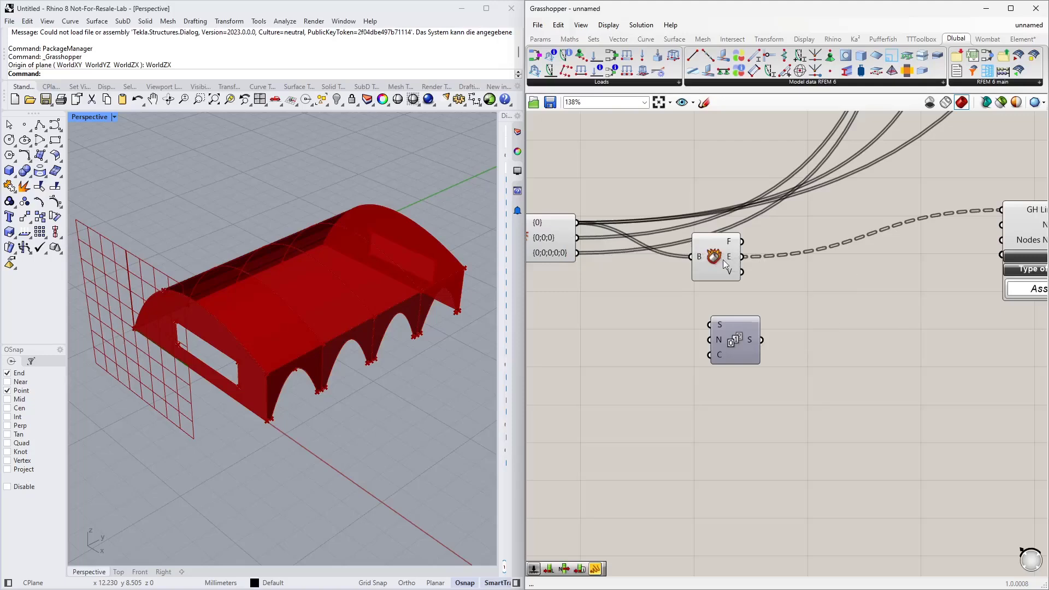
left_click(540, 39)
left_click_drag(678, 71, 856, 287)
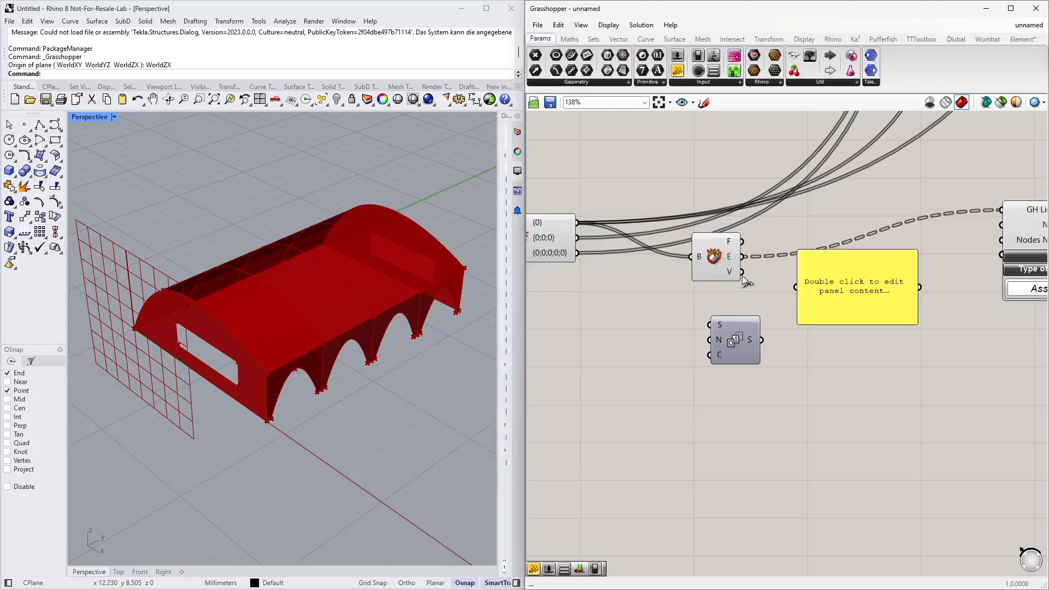
left_click_drag(746, 256, 863, 532)
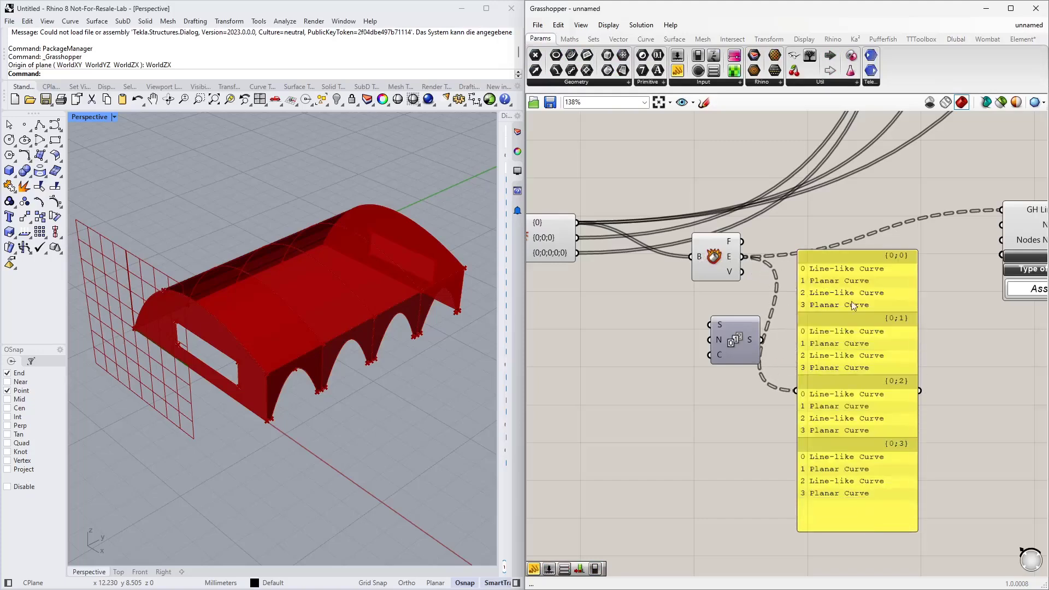
left_click(861, 365)
Add a List Length component beside Series, feed it Deconstruct Brep's edges and flatten its L input.
double_click(581, 340)
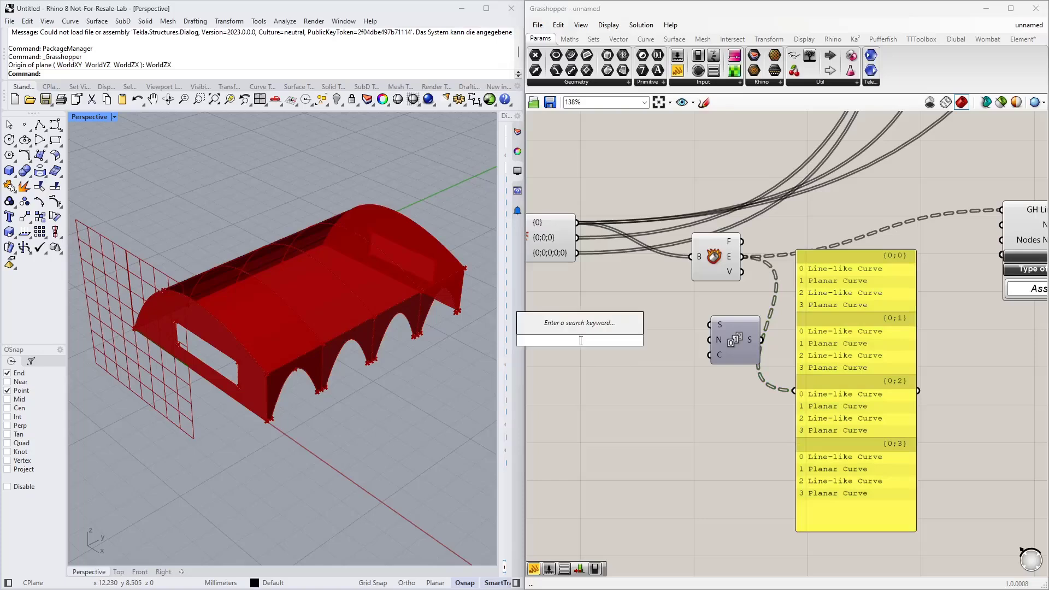
type("list")
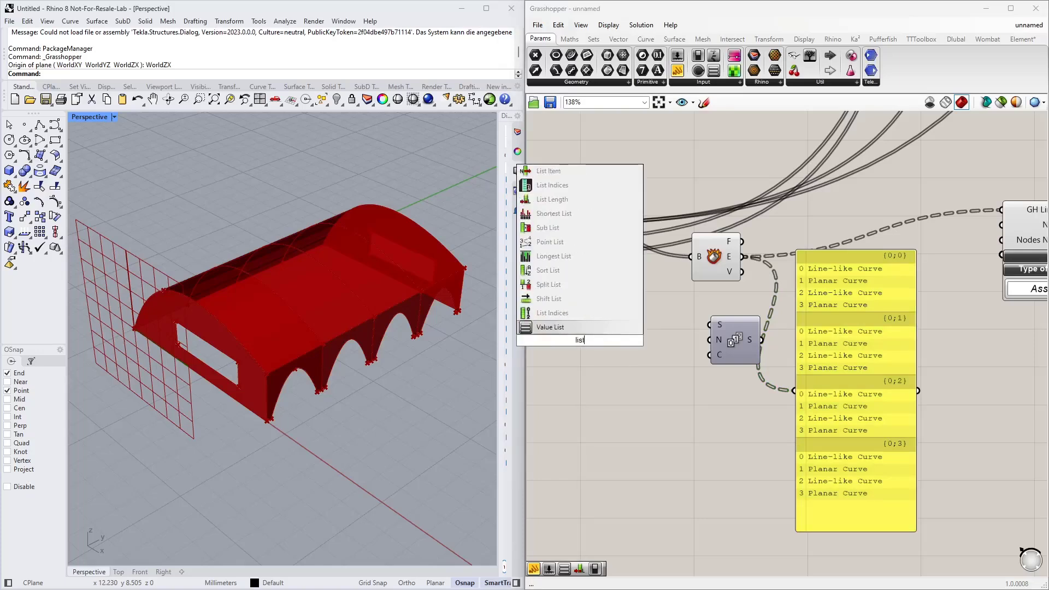
type(" le")
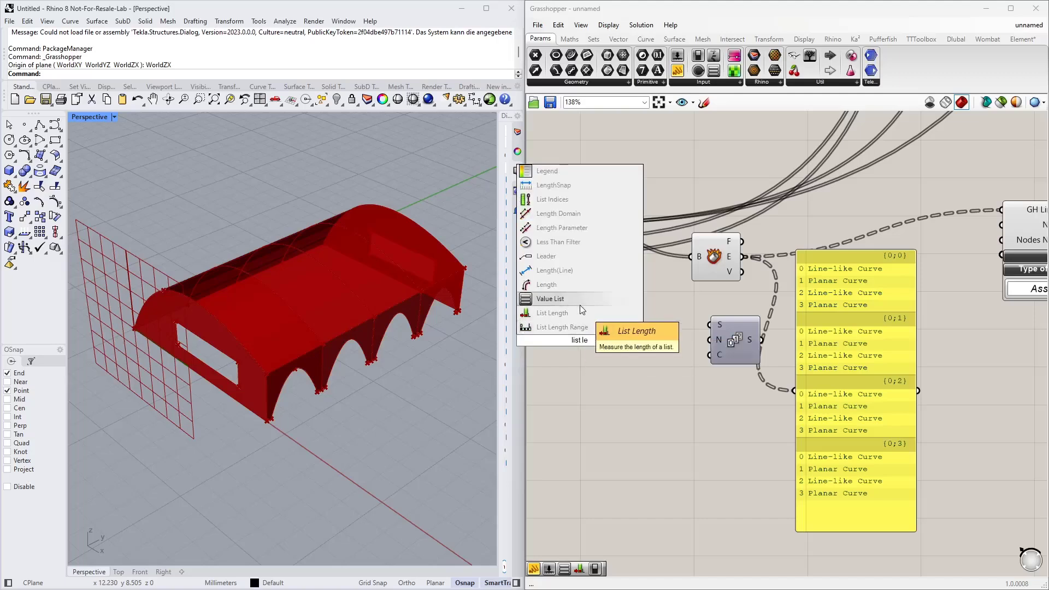
left_click(569, 312)
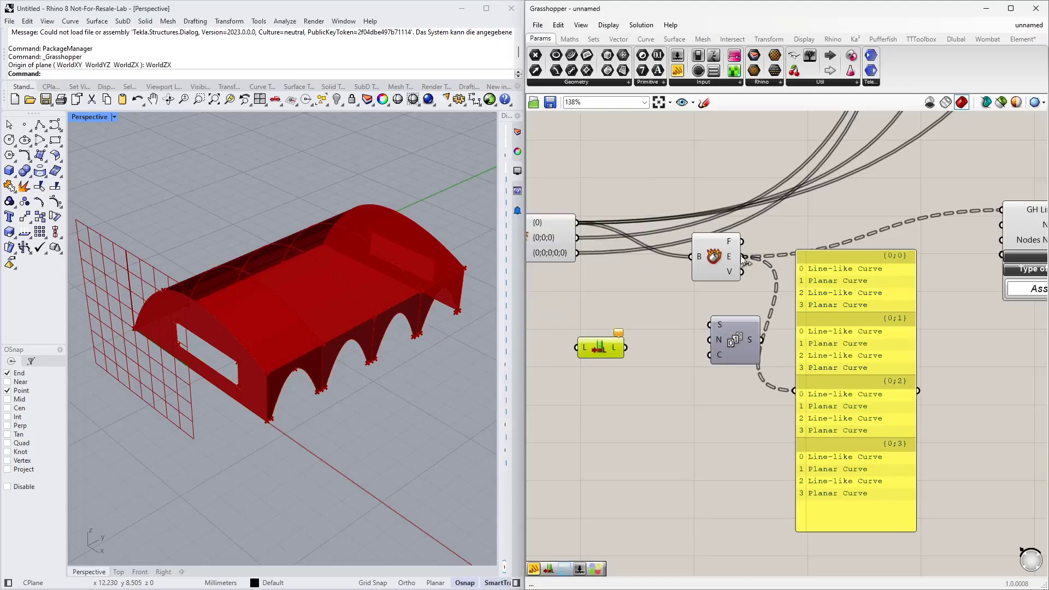
left_click_drag(743, 256, 579, 347)
right_click(584, 348)
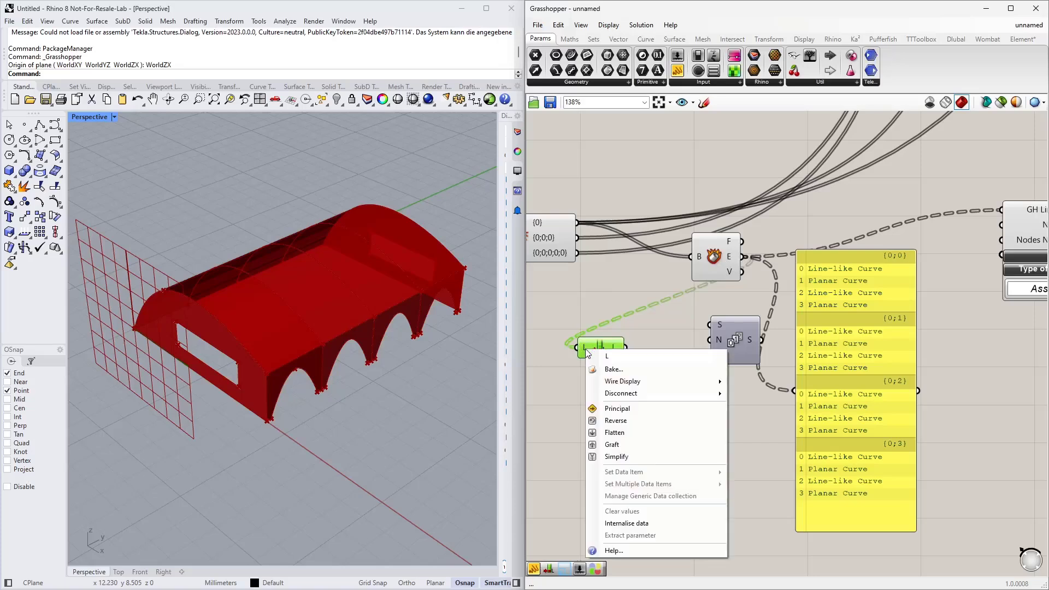
left_click(610, 433)
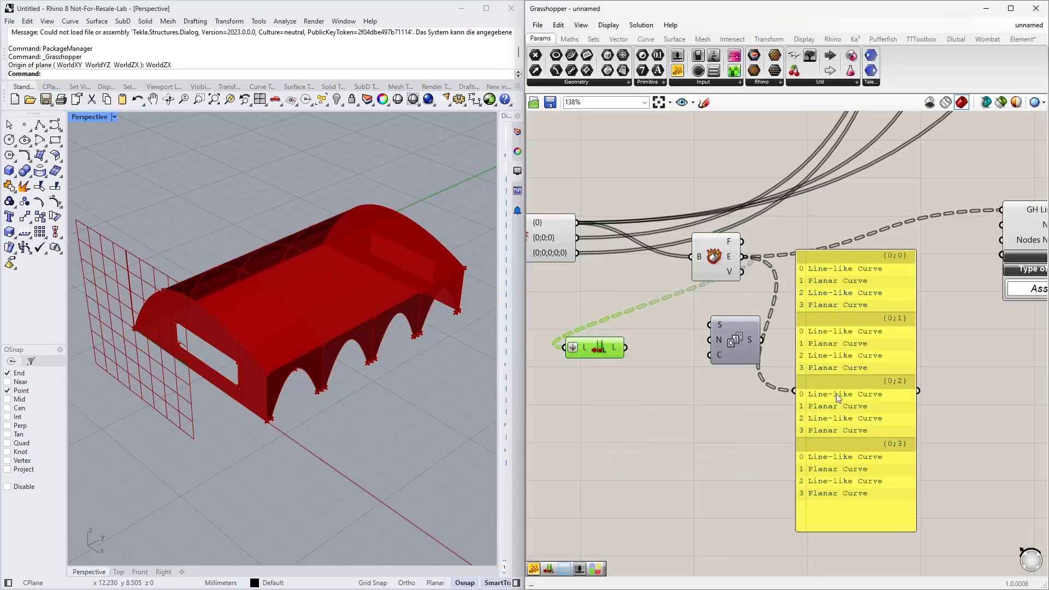
Delete the edges Panel and connect List Length's output to the Series component's C input.
left_click(848, 310)
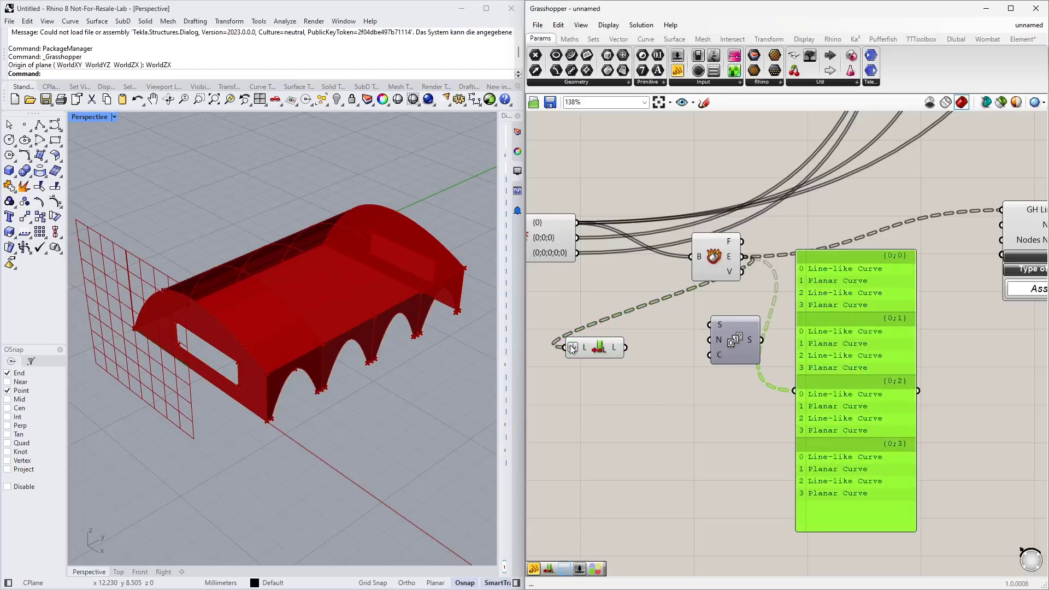
key("Delete")
mouse_move(616, 353)
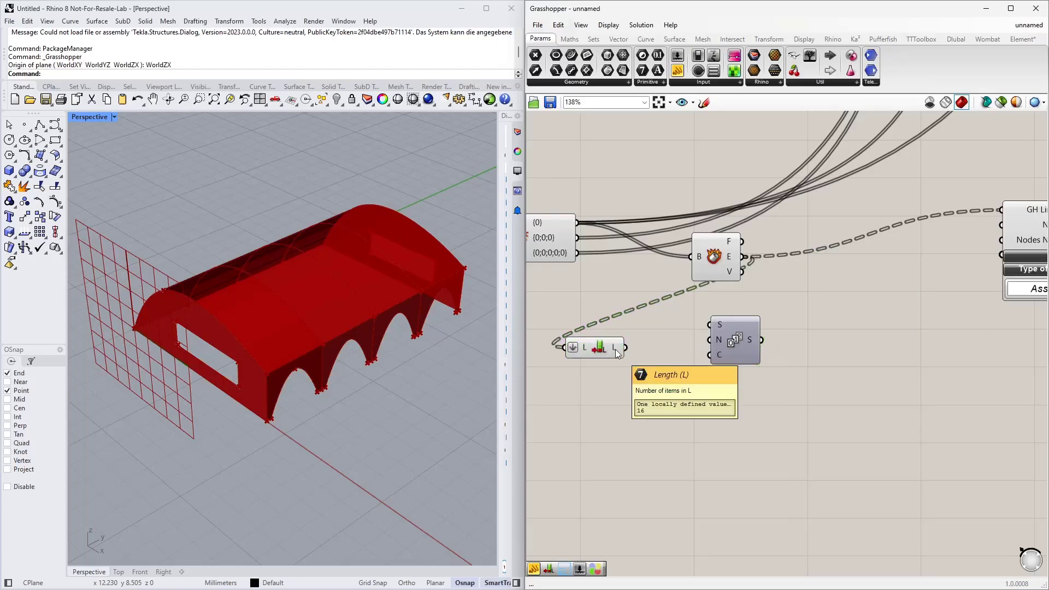
left_click_drag(618, 352, 666, 354)
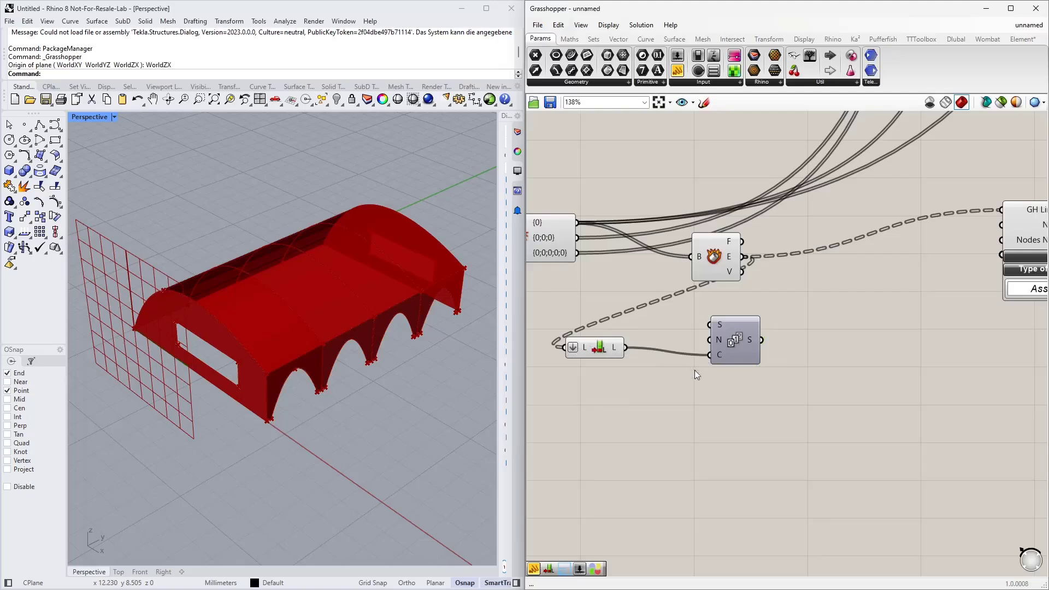
mouse_move(751, 342)
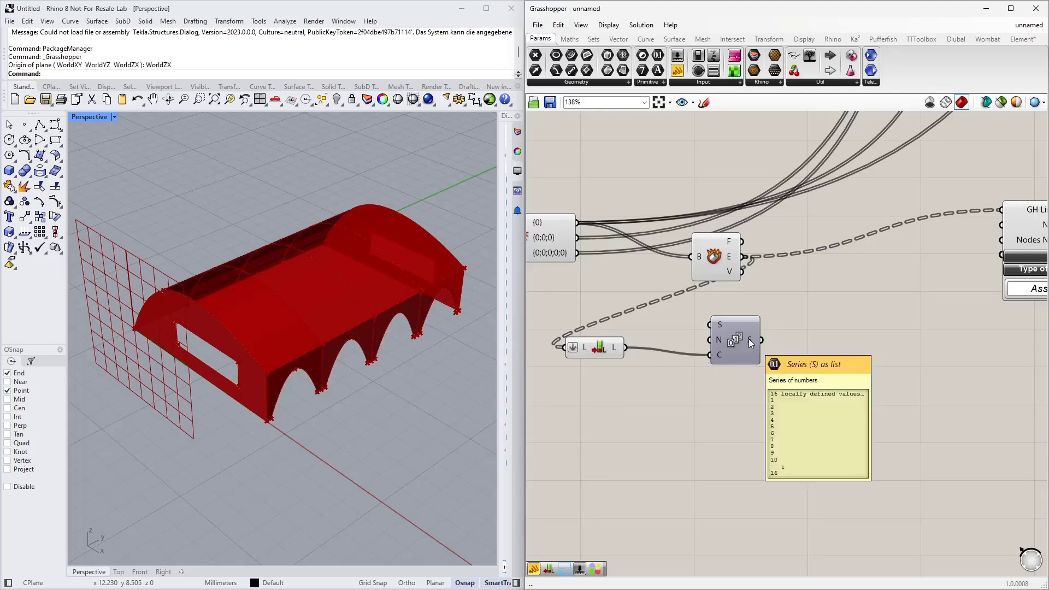
Connect the Series output to the Line component's No. input, undoing the mistaken connection to Nodes No.
right_click_drag(782, 330, 642, 359)
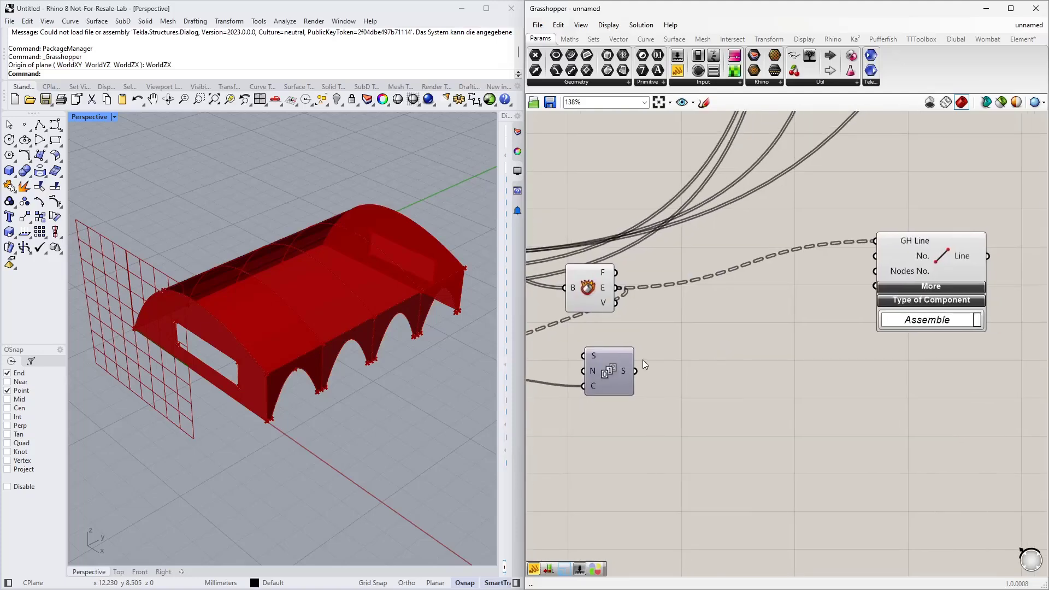
left_click_drag(638, 369, 874, 271)
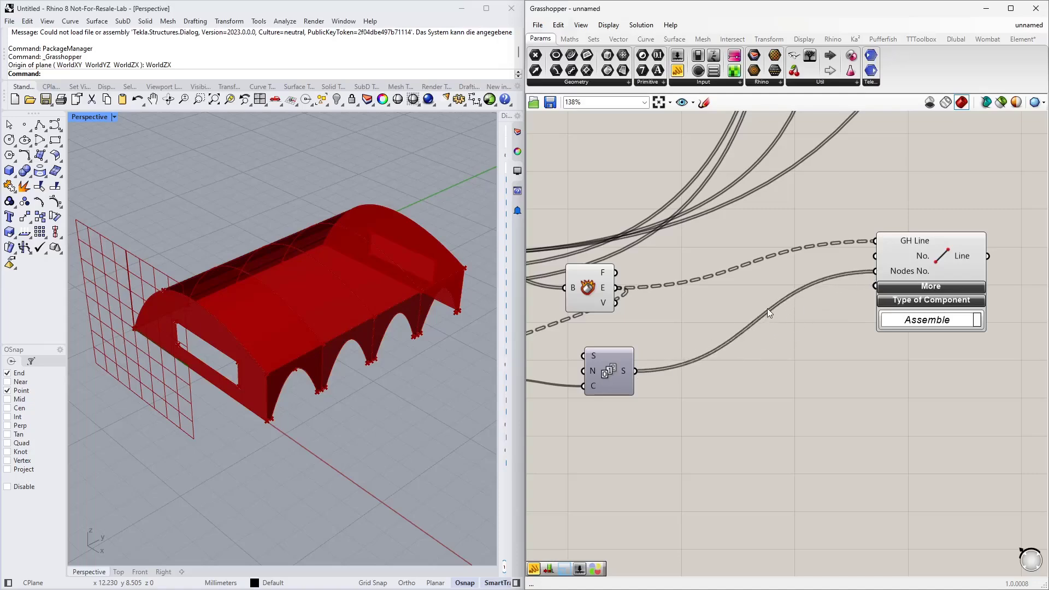
key("ctrl+z")
left_click_drag(633, 371, 876, 257)
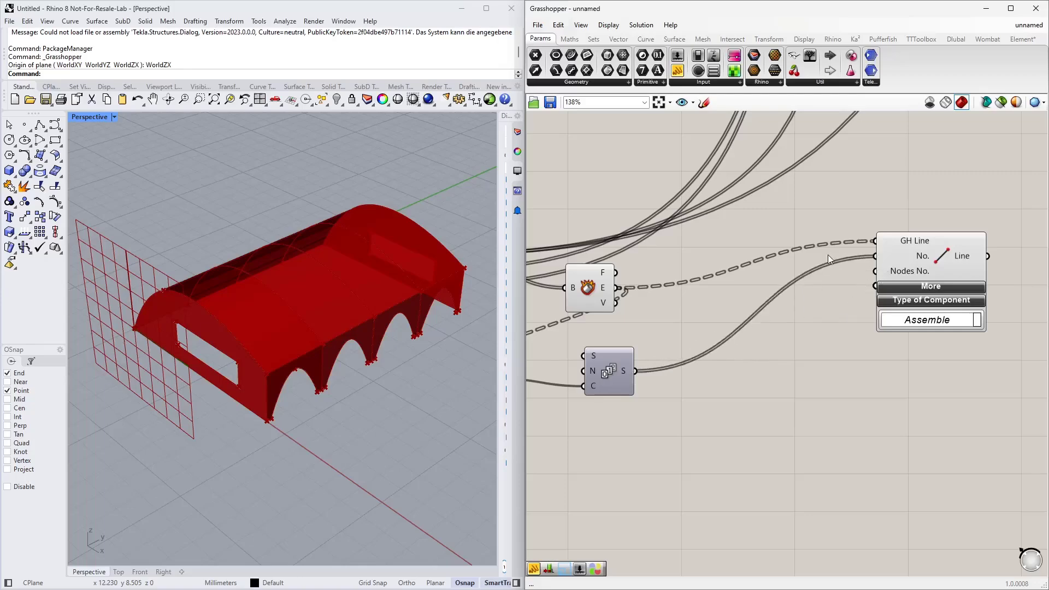
Flatten the Line component's GH Line input and align the component level with Deconstruct Brep's edges output.
scroll(827, 255, "up", 3)
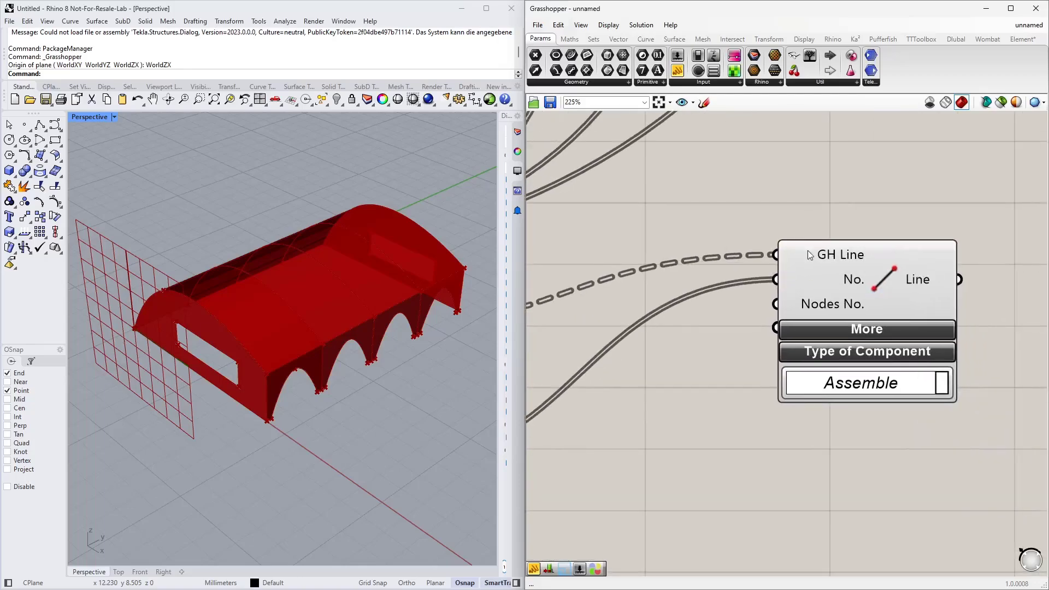
mouse_move(810, 255)
right_click(788, 254)
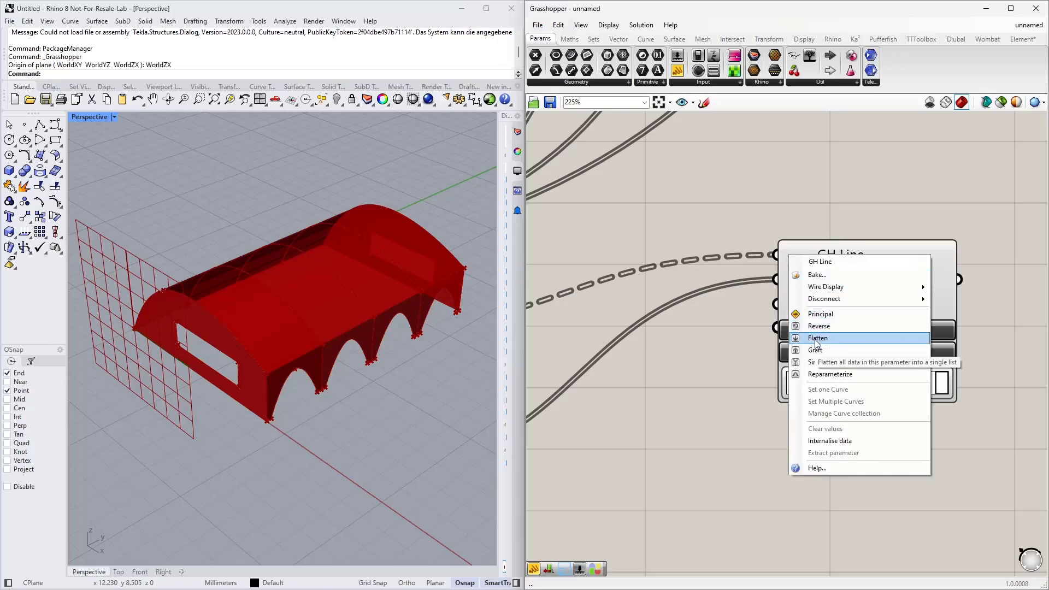
left_click(819, 338)
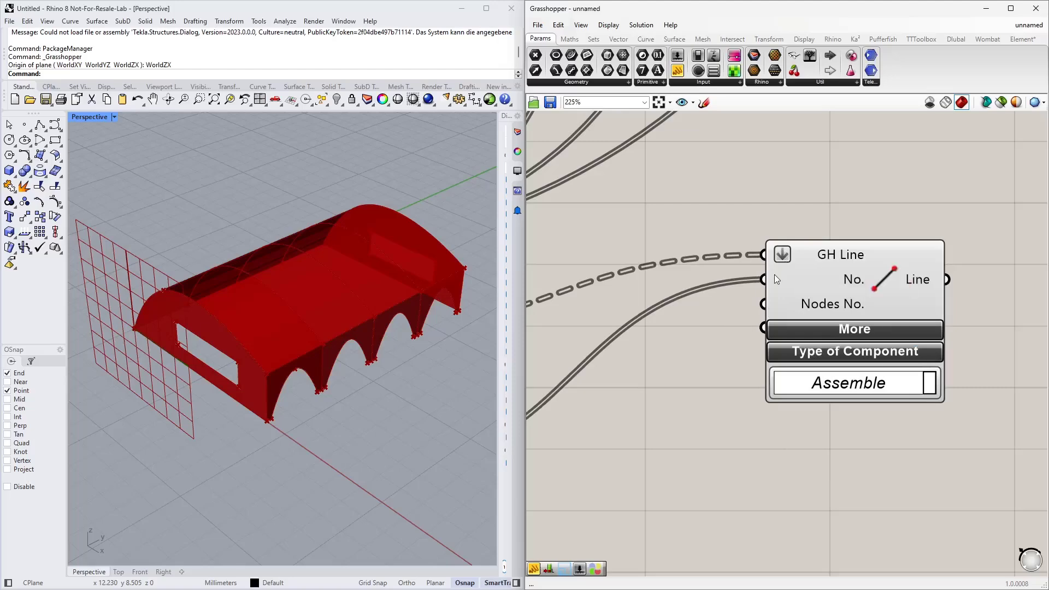
scroll(816, 424, "down", 5)
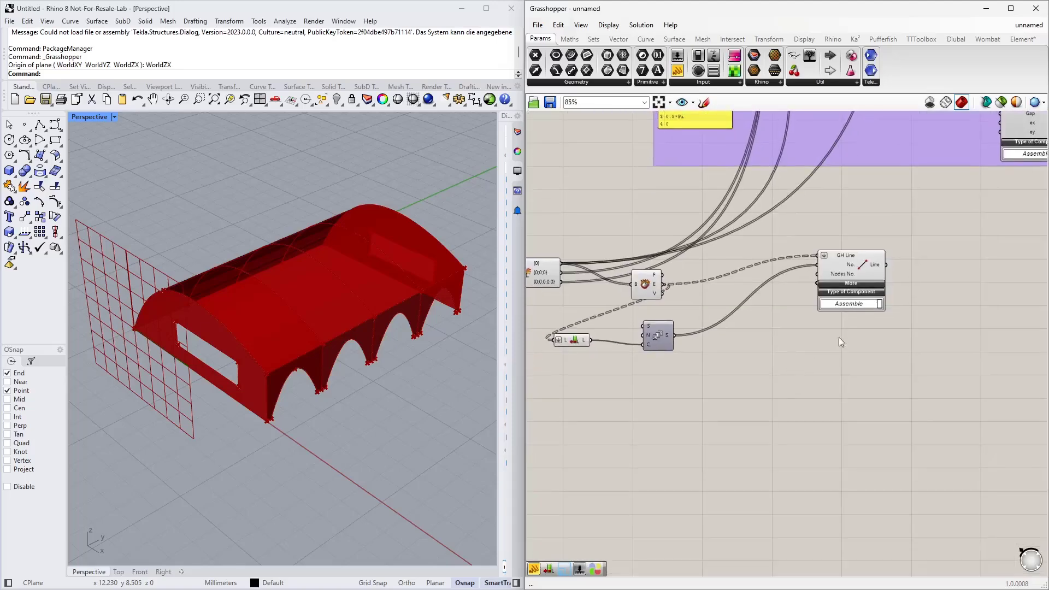
right_click_drag(839, 337, 812, 335)
left_click_drag(826, 258, 820, 286)
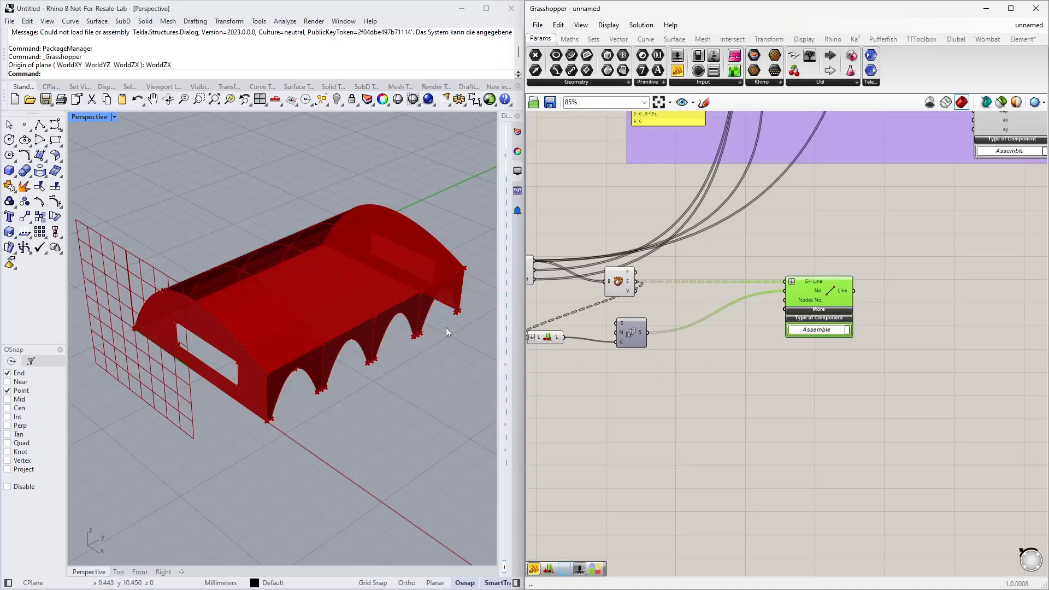
Add a Number parameter to the canvas just below the Series component that numbers the lines.
right_click_drag(801, 409, 762, 343)
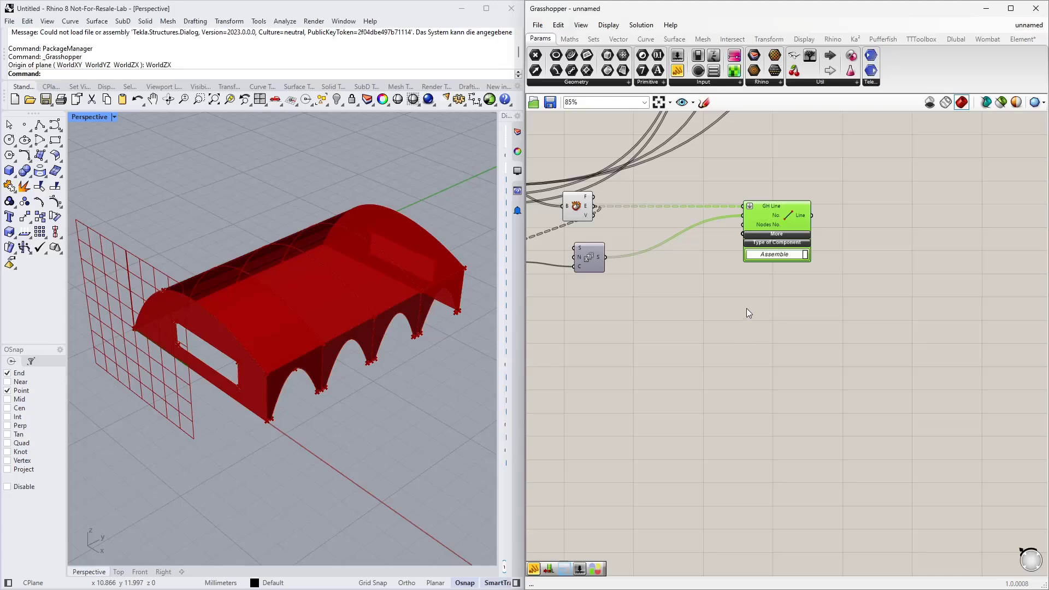
right_click_drag(664, 281, 733, 285)
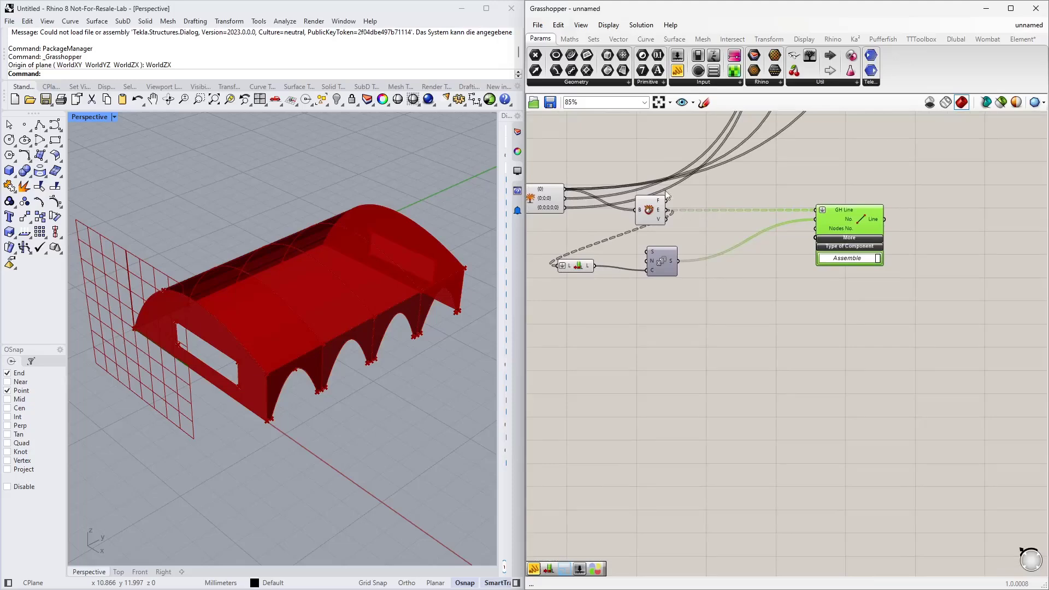
right_click_drag(715, 314, 671, 339)
double_click(672, 339)
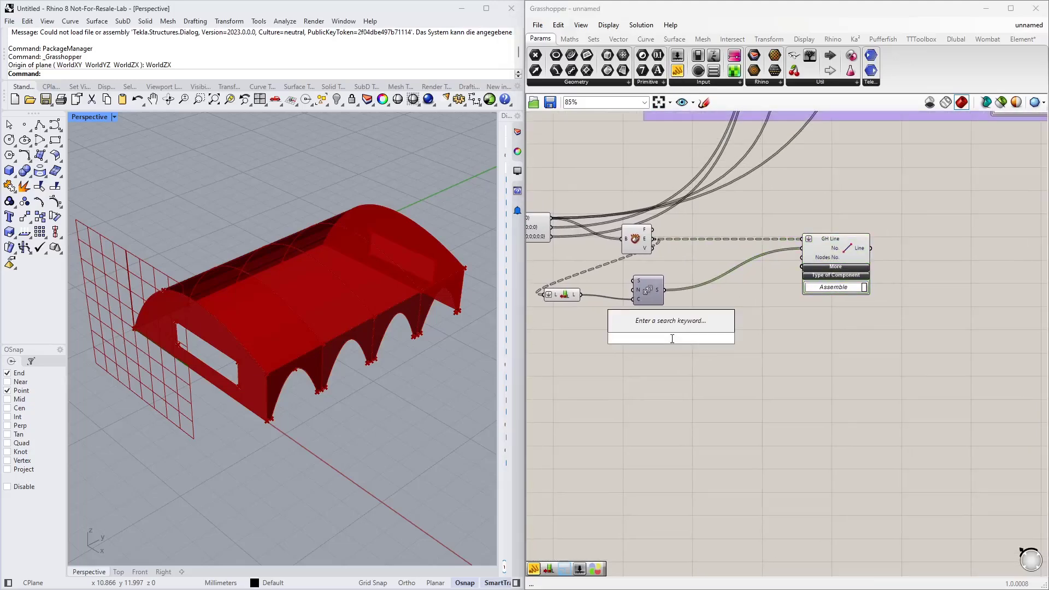
type("nu")
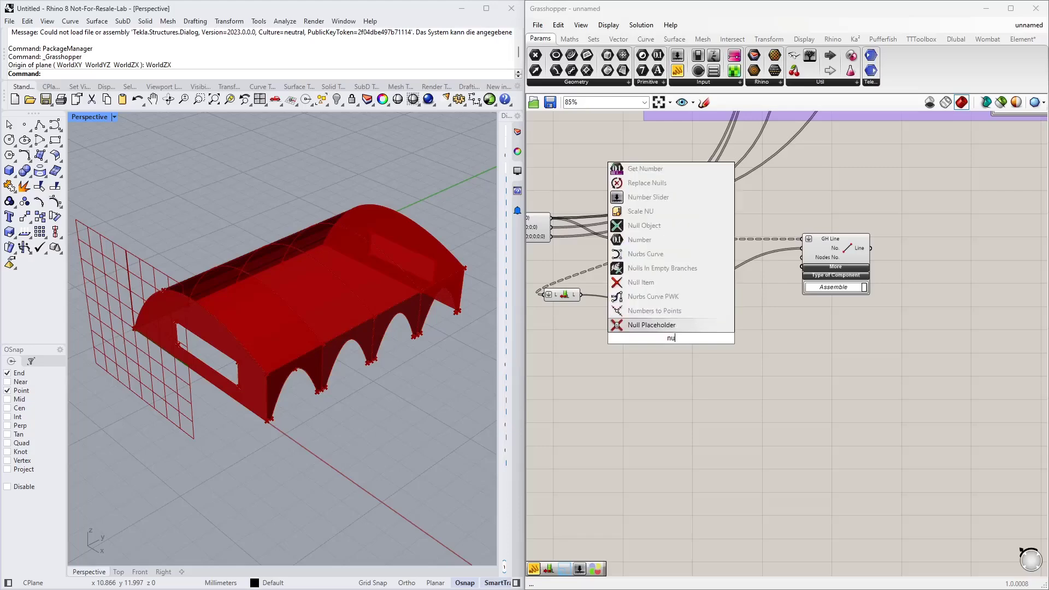
type("m")
key("Return")
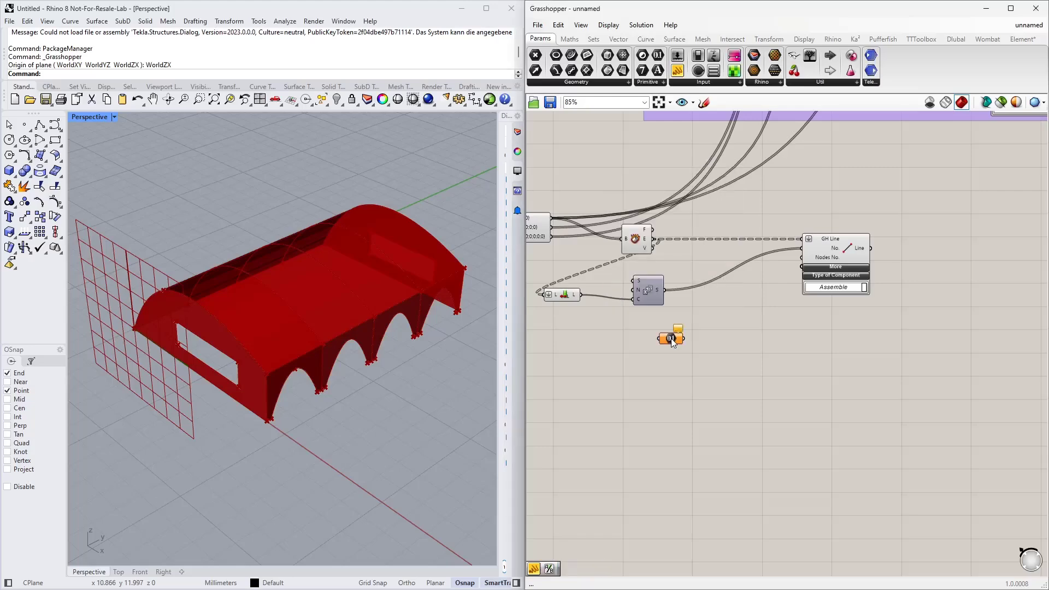
Connect the surface-numbering Series output in the purple surfaces group to the new Number parameter.
scroll(704, 396, "down", 2)
right_click_drag(799, 367, 801, 436)
scroll(801, 436, "down", 3)
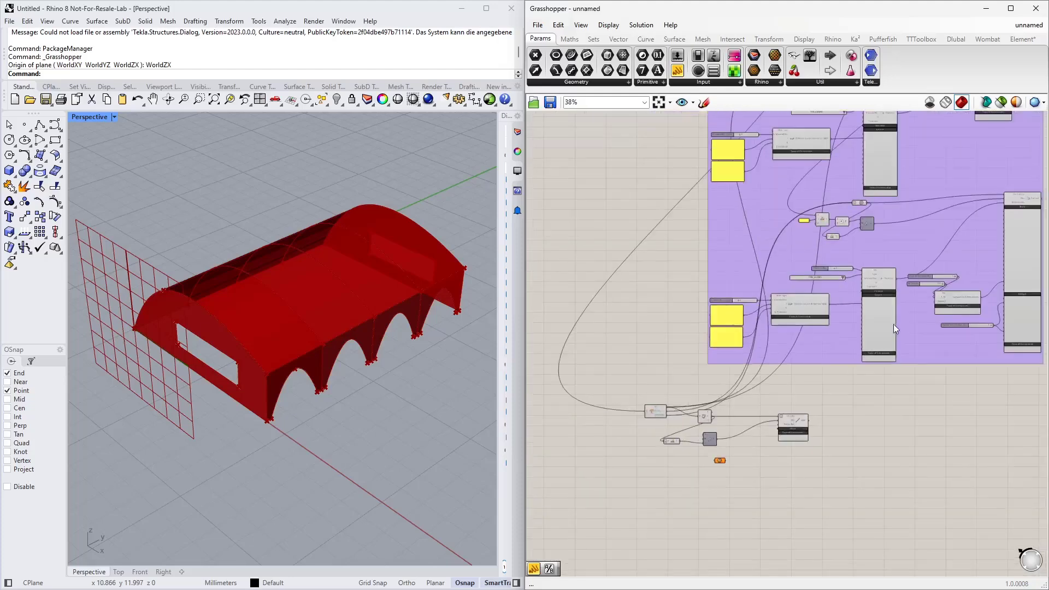
right_click_drag(893, 323, 809, 431)
scroll(824, 164, "up", 7)
right_click_drag(808, 153, 727, 208)
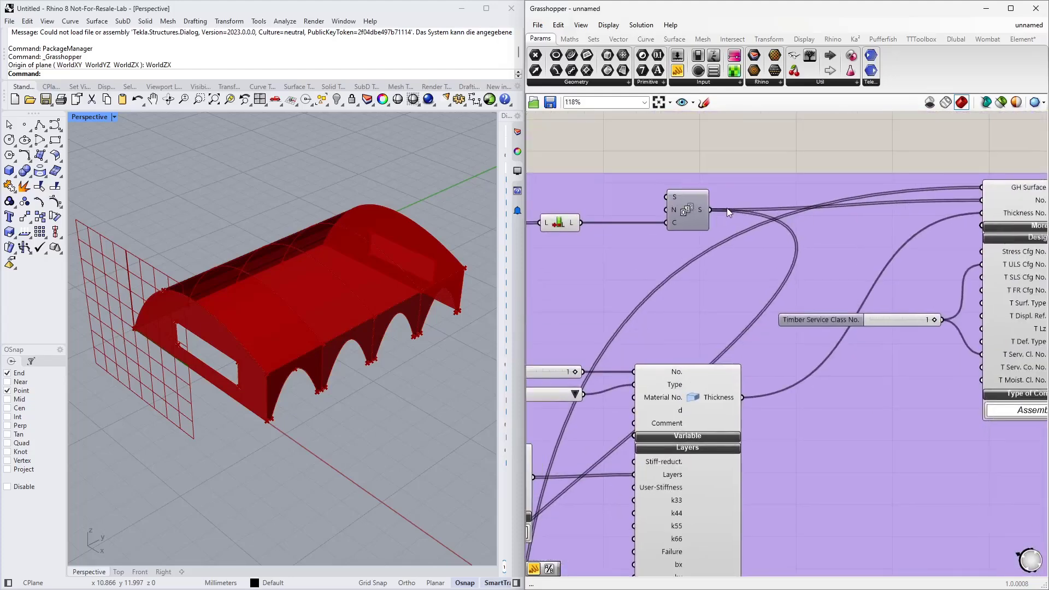
scroll(690, 209, "up", 4)
mouse_move(678, 212)
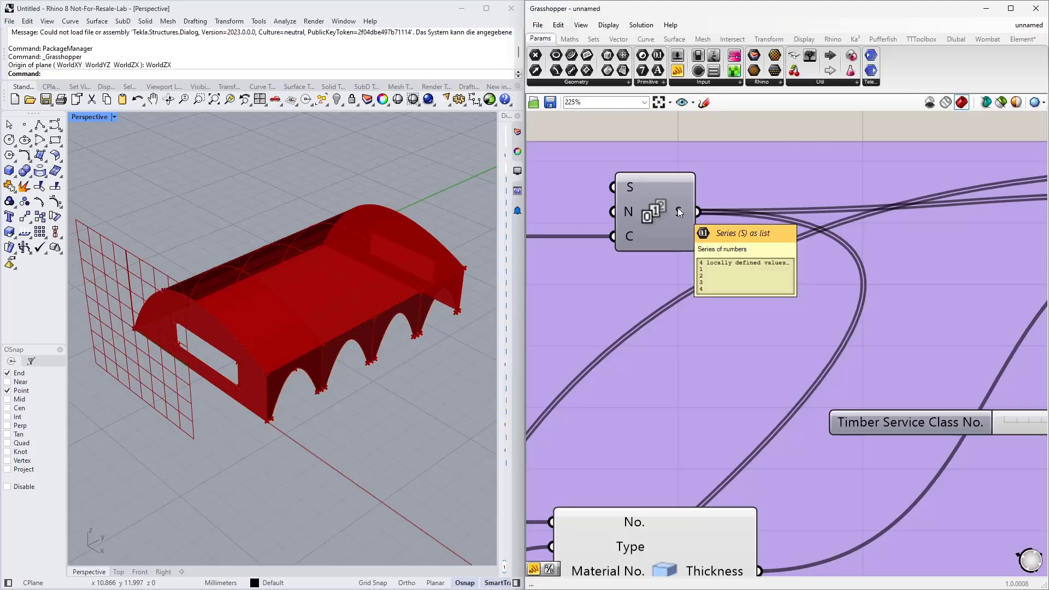
scroll(679, 212, "down", 10)
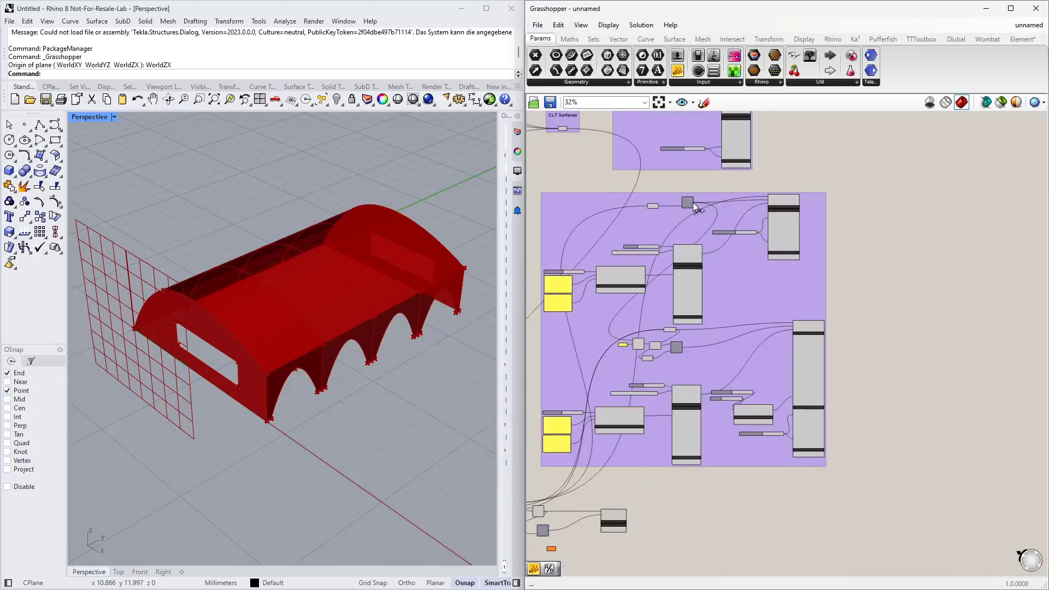
left_click_drag(694, 202, 547, 548)
right_click_drag(558, 549, 618, 418)
scroll(621, 441, "up", 10)
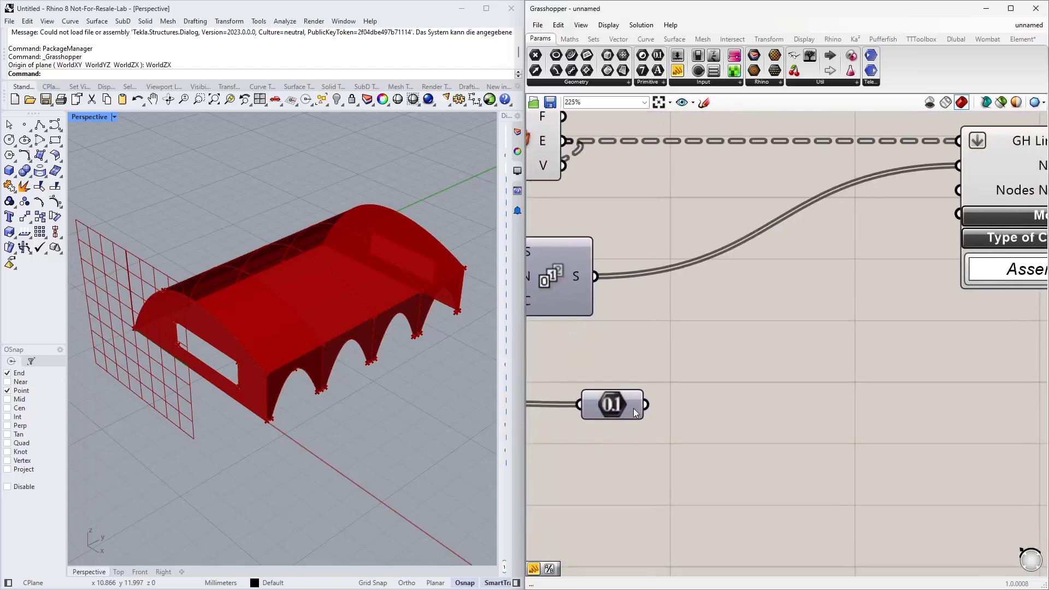
mouse_move(634, 409)
Add a Panel beside the Number parameter, connect the parameter's output to it and arrange both below the line components.
scroll(633, 408, "down", 4)
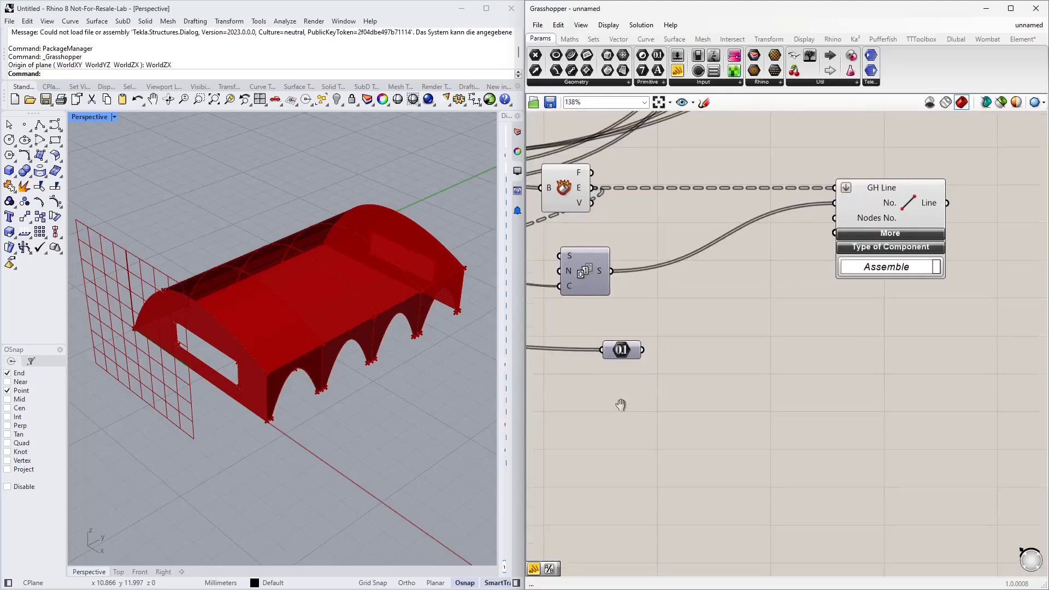
left_click_drag(677, 70, 703, 244)
left_click_drag(623, 340, 613, 385)
left_click_drag(690, 220, 693, 370)
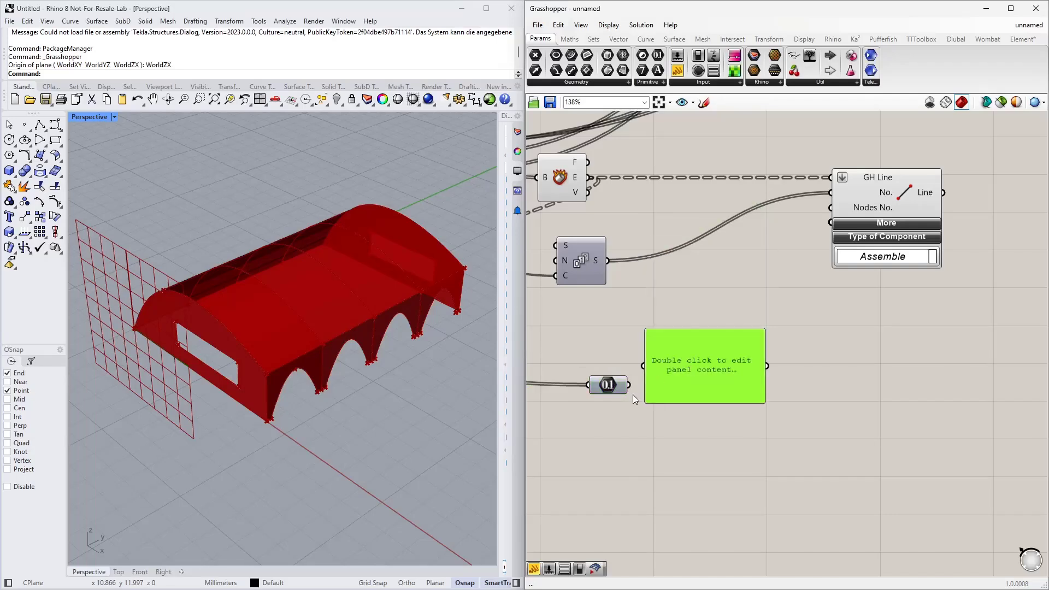
left_click_drag(630, 385, 731, 485)
right_click_drag(734, 480, 755, 501)
Duplicate the Panel, connect it to the line-numbering Series output, enlarge it and place it between Series and Line.
left_click_drag(756, 500, 760, 316, "alt")
left_click_drag(628, 282, 710, 328)
left_click_drag(772, 369, 776, 533)
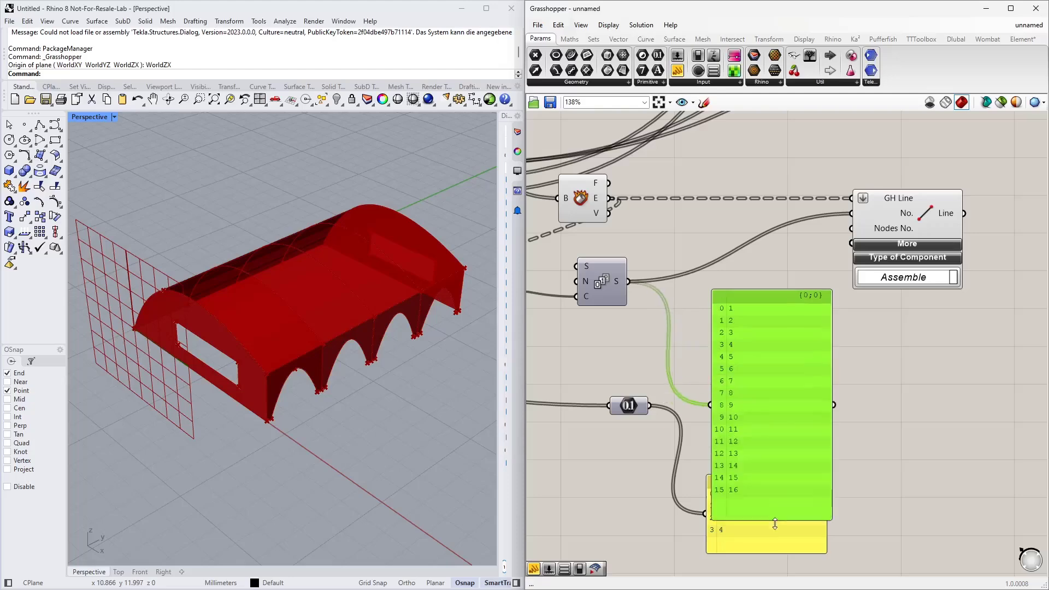
left_click_drag(782, 409, 766, 260)
left_click(831, 385)
scroll(832, 393, "down", 3)
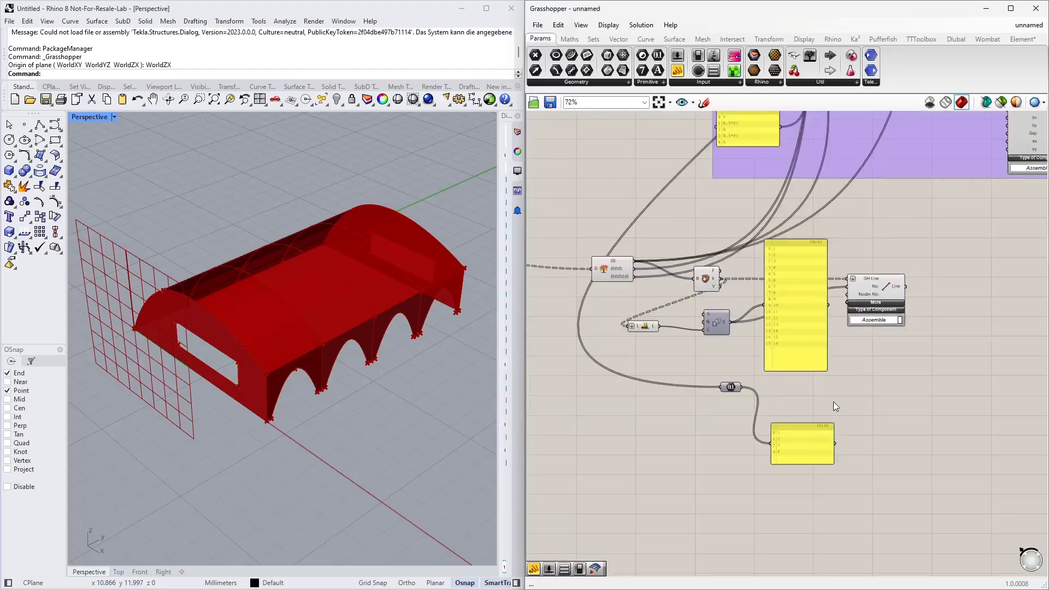
Graft the Number parameter, then enlarge its Panel to fit every branch and reposition it below the parameter.
left_click_drag(693, 307, 685, 319)
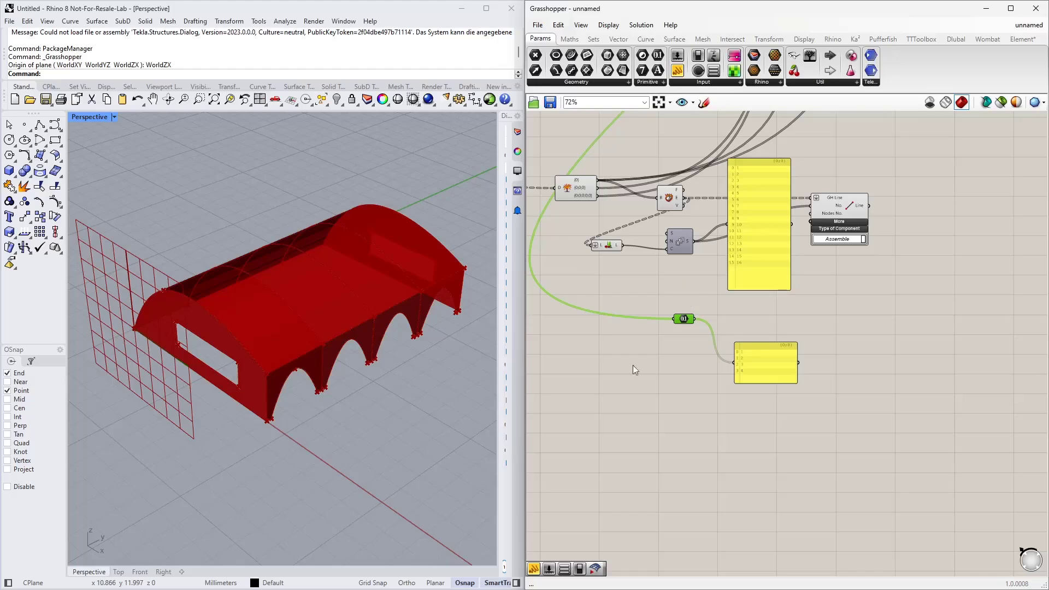
scroll(743, 261, "up", 3)
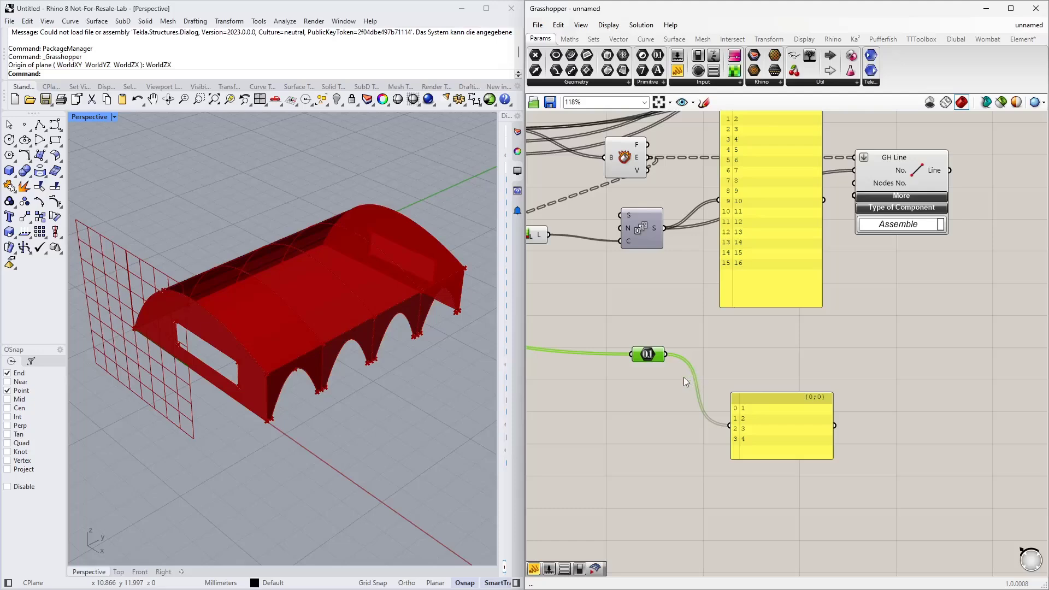
right_click(661, 356)
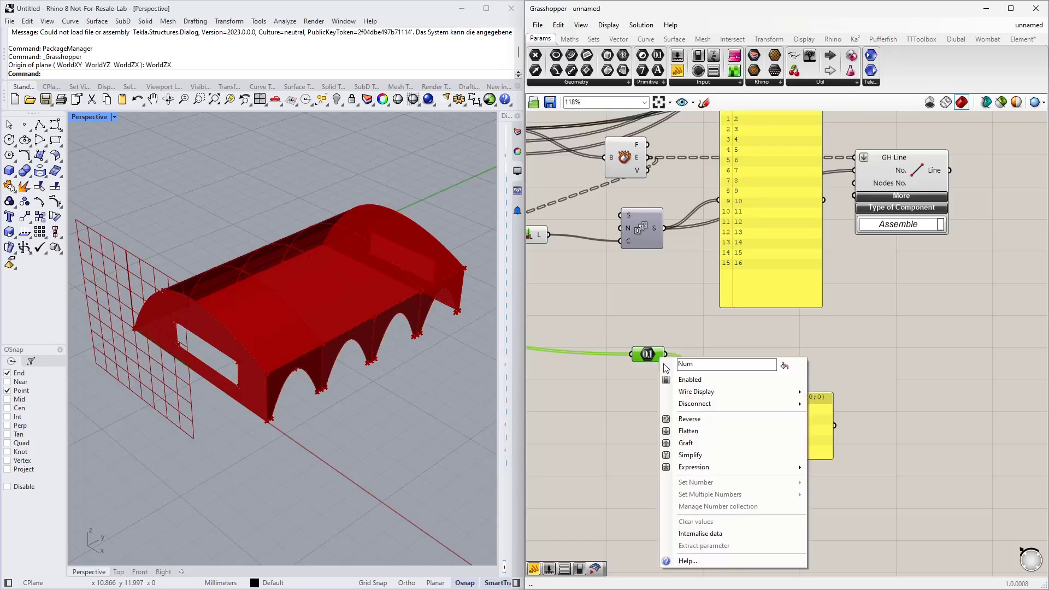
left_click(692, 441)
left_click_drag(778, 459, 785, 509)
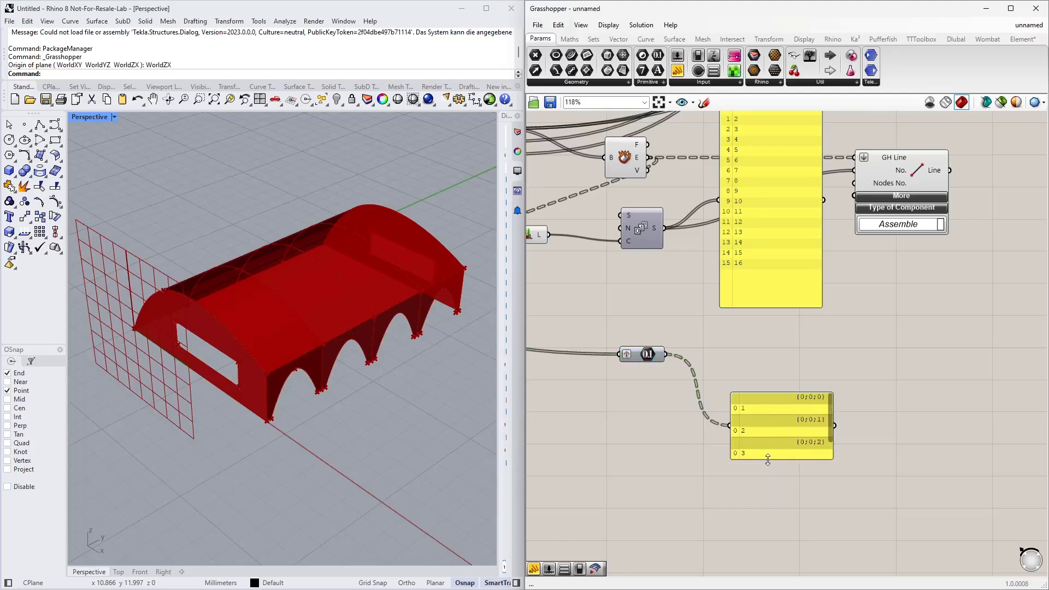
left_click_drag(766, 459, 765, 506)
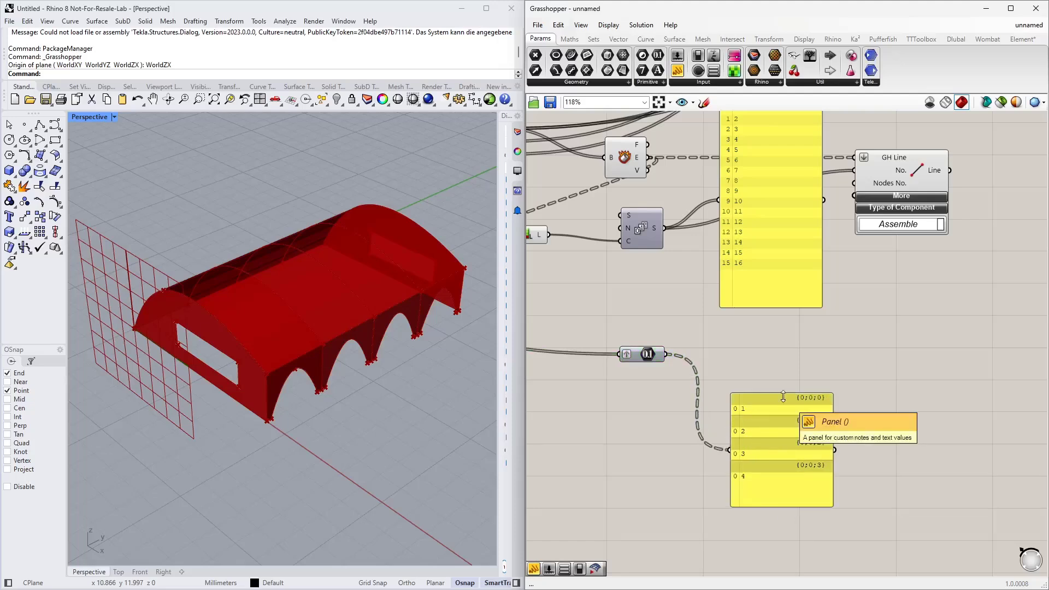
left_click_drag(784, 460, 736, 478)
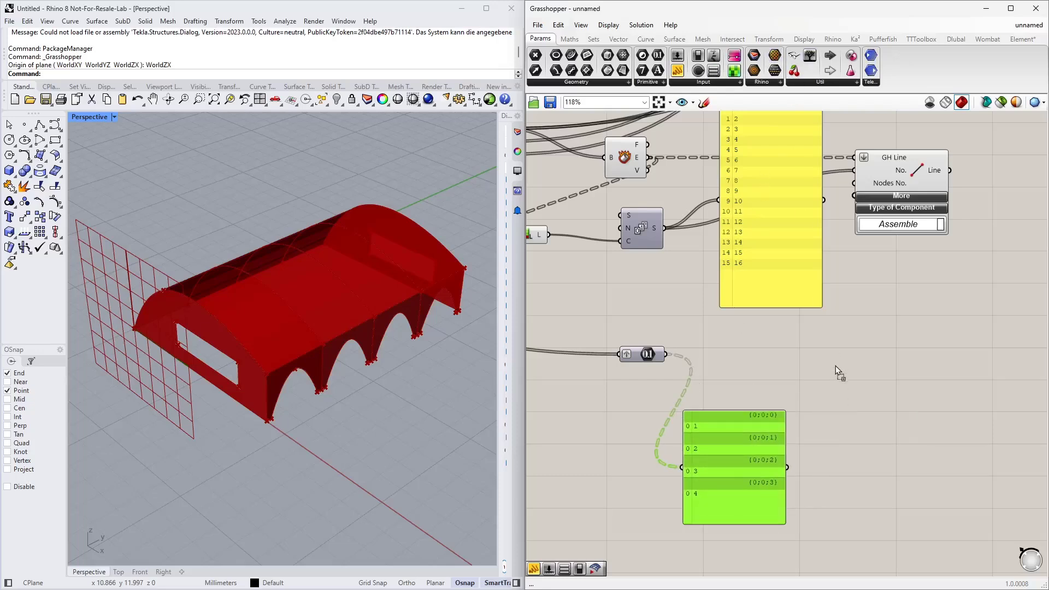
Examine the Number parameter's grafted tree structure in a temporary Param Viewer, switching it to the tree diagram before deleting it.
left_click_drag(835, 366, 835, 366)
left_click_drag(665, 354, 769, 363)
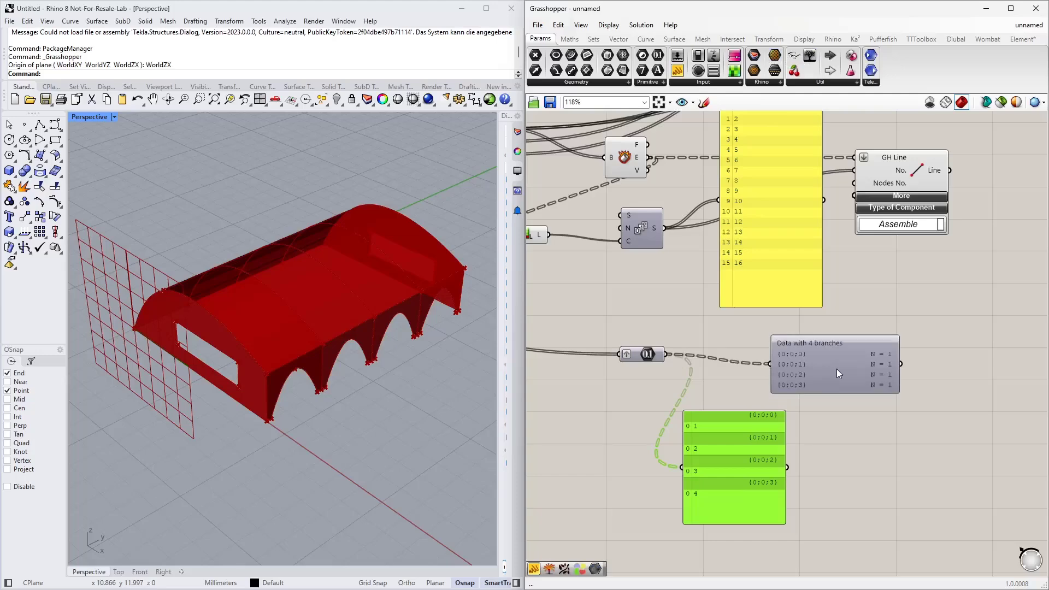
double_click(836, 371)
scroll(839, 361, "up", 4)
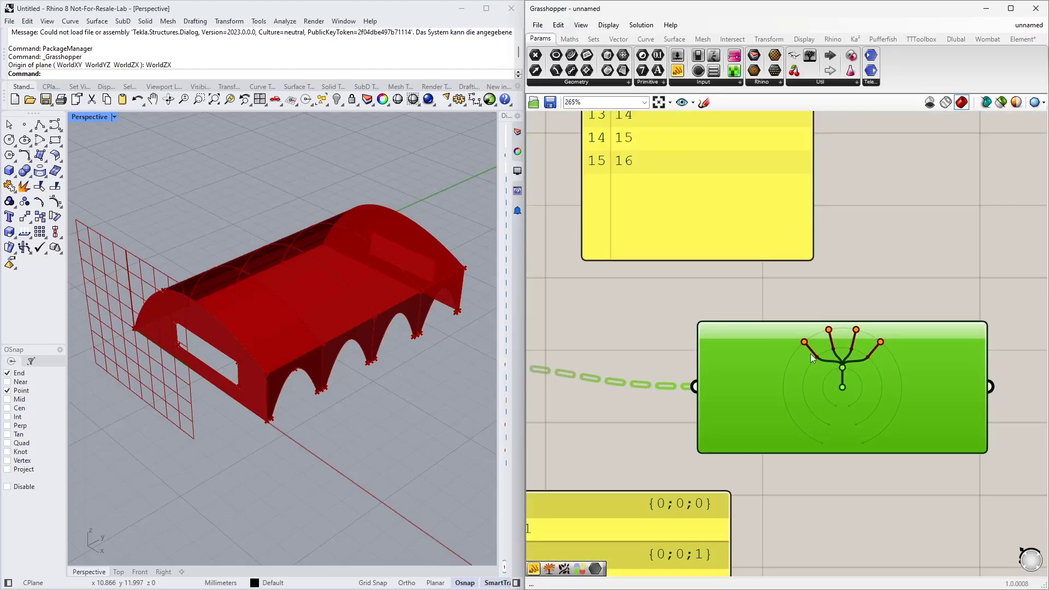
key("Delete")
scroll(825, 377, "down", 5)
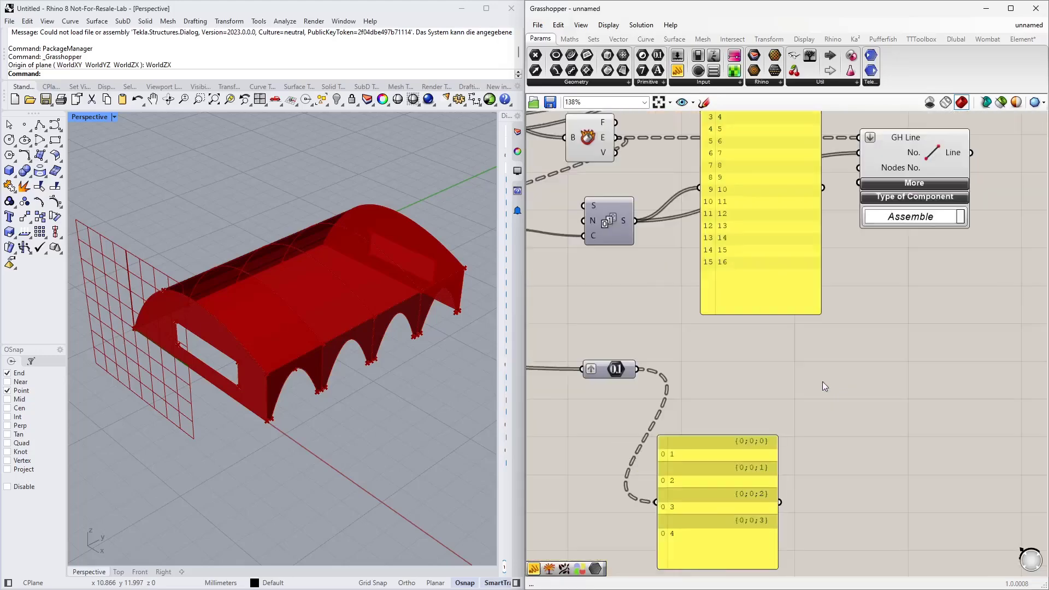
Rewire the line-number Panel to Deconstruct Brep's edges output to examine its branch structure, then delete the Panel.
left_click_drag(746, 236, 756, 280)
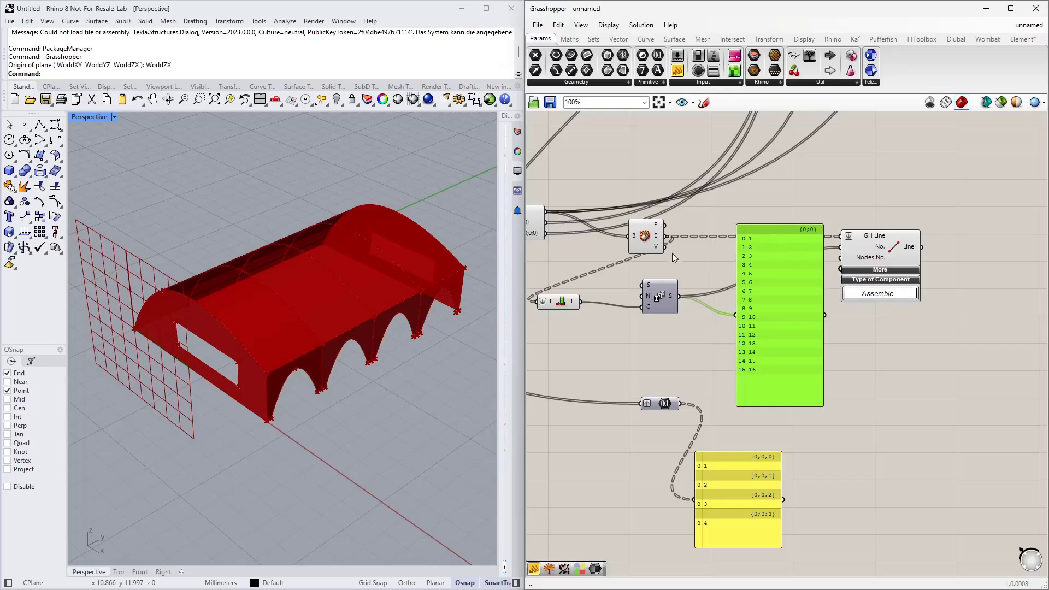
left_click_drag(681, 262, 735, 311)
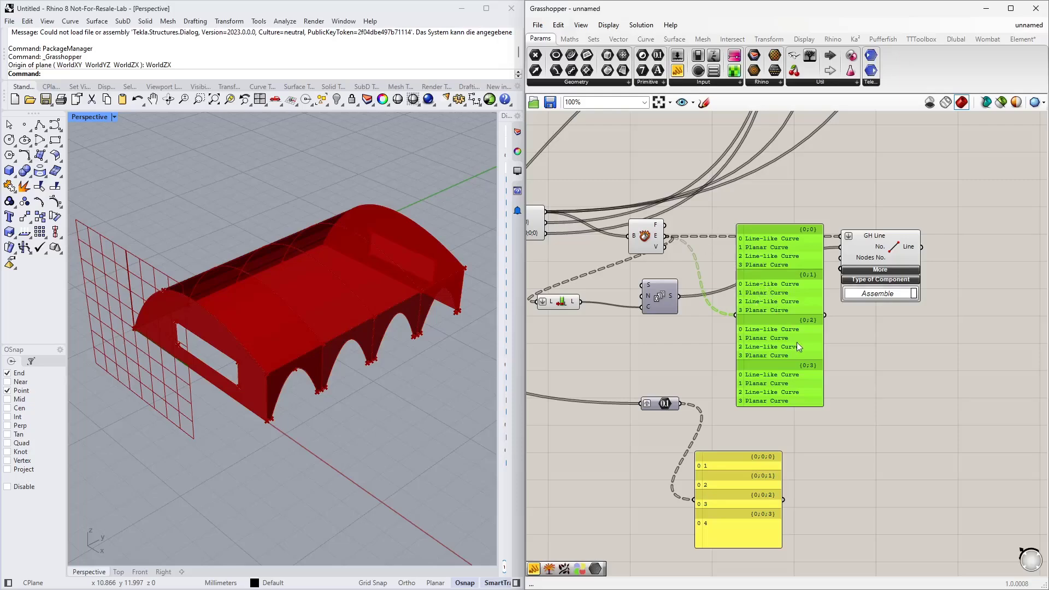
key("Delete")
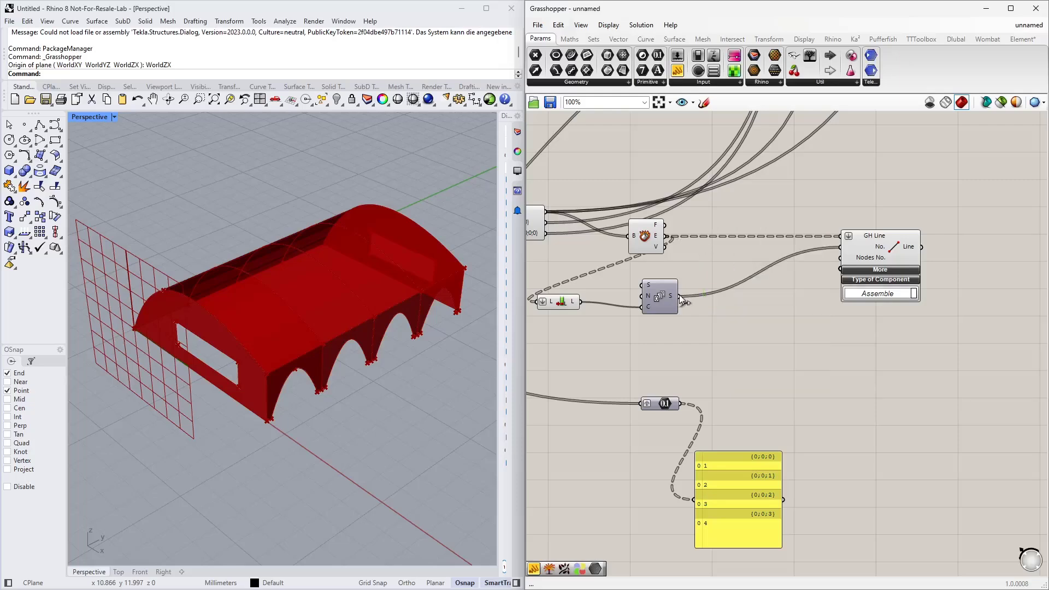
right_click_drag(704, 353, 760, 331)
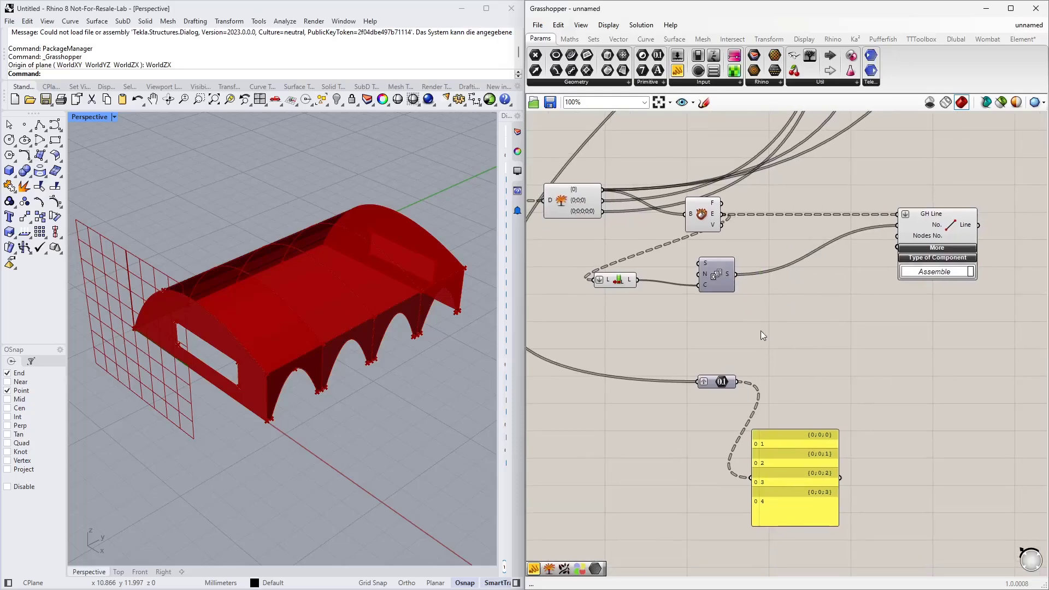
double_click(760, 333)
type("des")
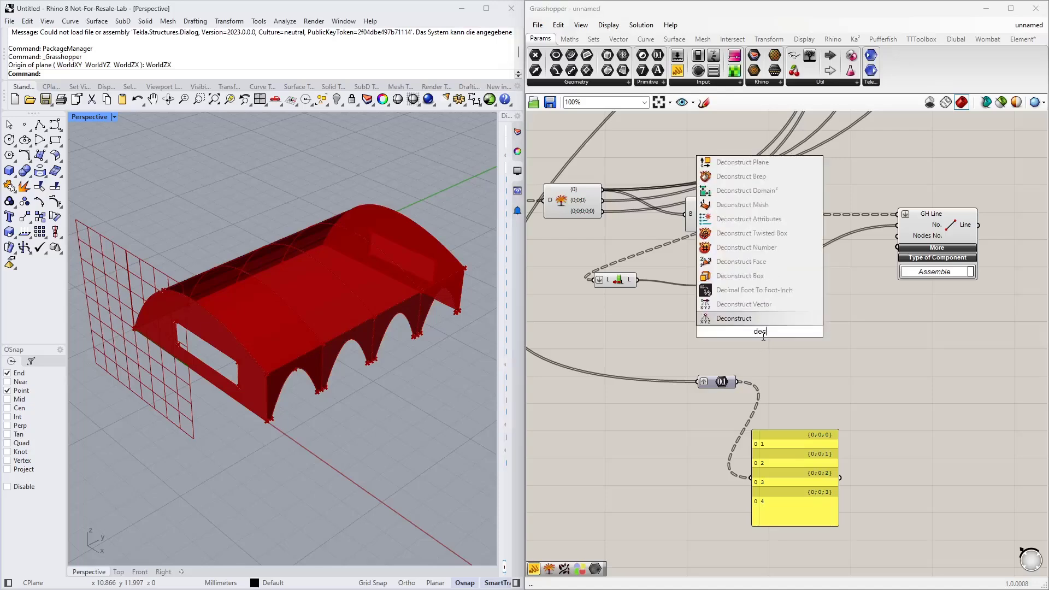
type(" path")
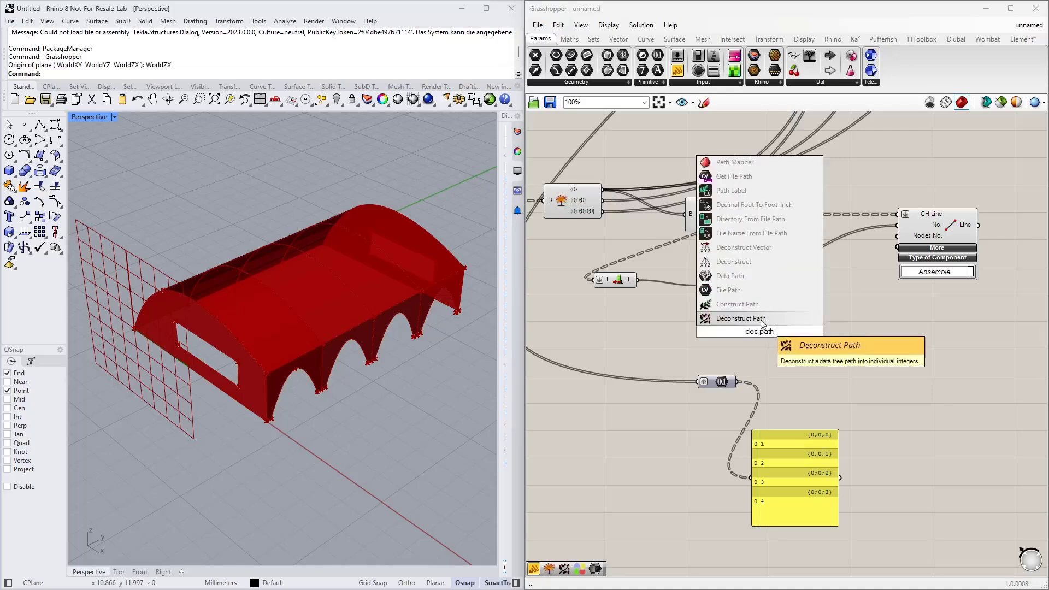
left_click(756, 307)
left_click(762, 326)
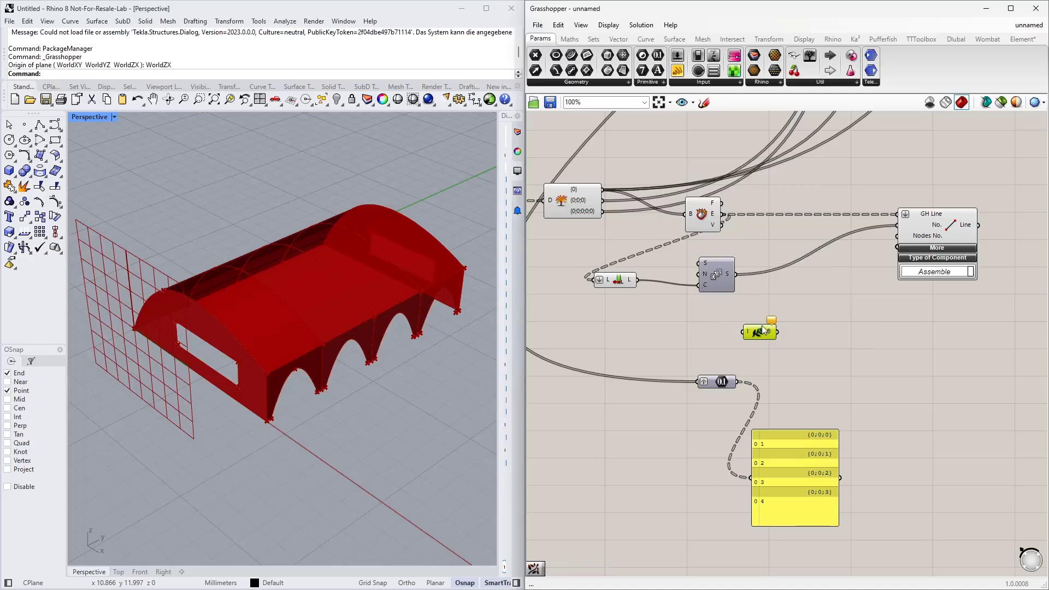
key("Delete")
Add a Deconstruct Path component below Series, feed its B input from Deconstruct Brep's edges output, and shift the Number parameter down.
double_click(764, 330)
type("dec p")
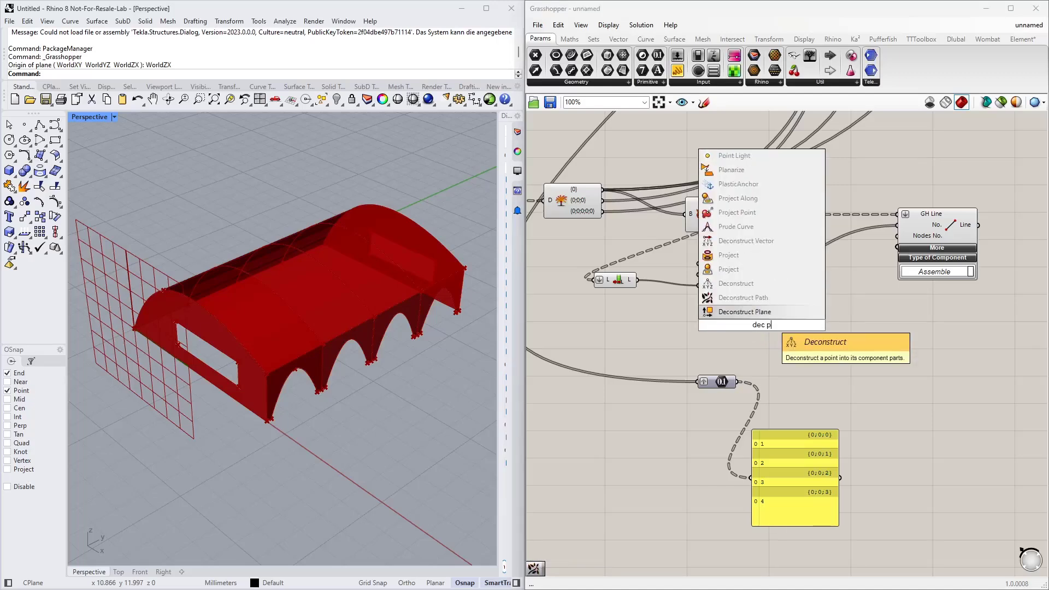
left_click(760, 303)
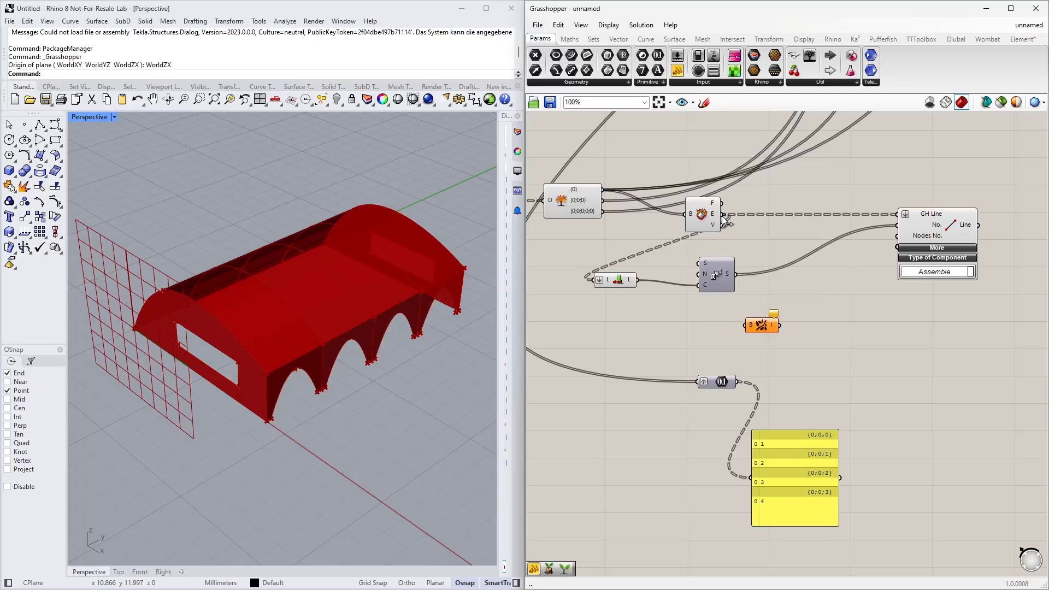
left_click_drag(722, 224, 746, 325)
right_click_drag(739, 396, 753, 370)
left_click_drag(735, 355, 703, 444)
left_click_drag(776, 299, 709, 347)
Add an Unflatten Tree component between the line-numbering Series and Deconstruct Path.
double_click(764, 334)
type("un")
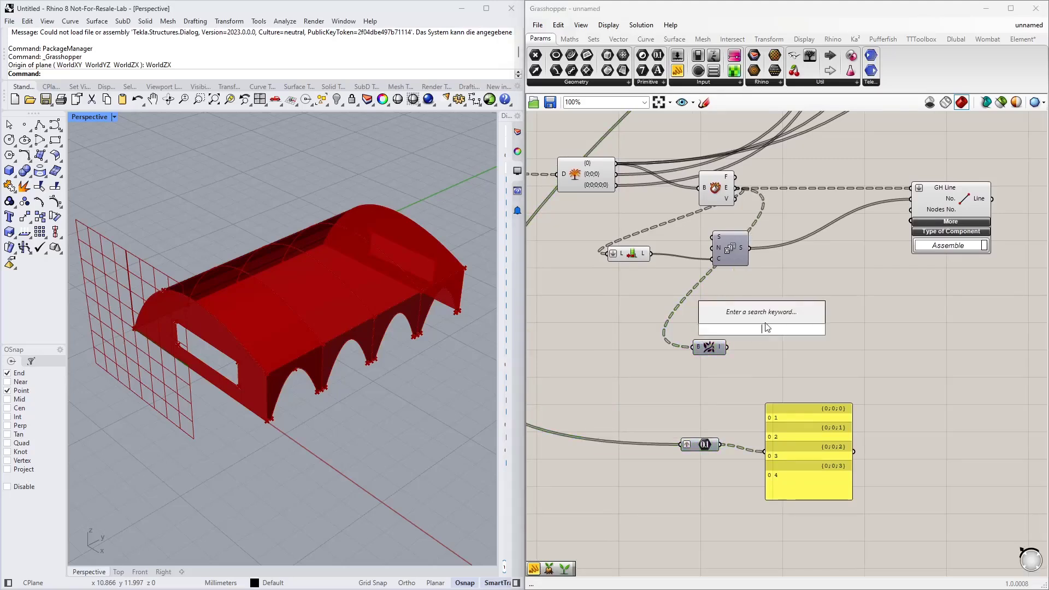
type("fl")
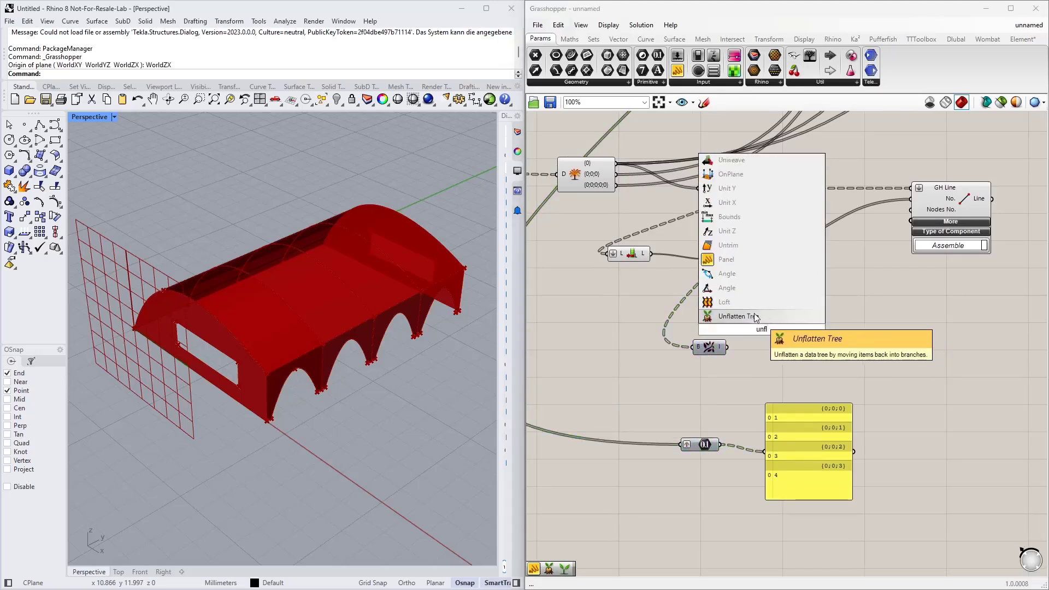
left_click(753, 315)
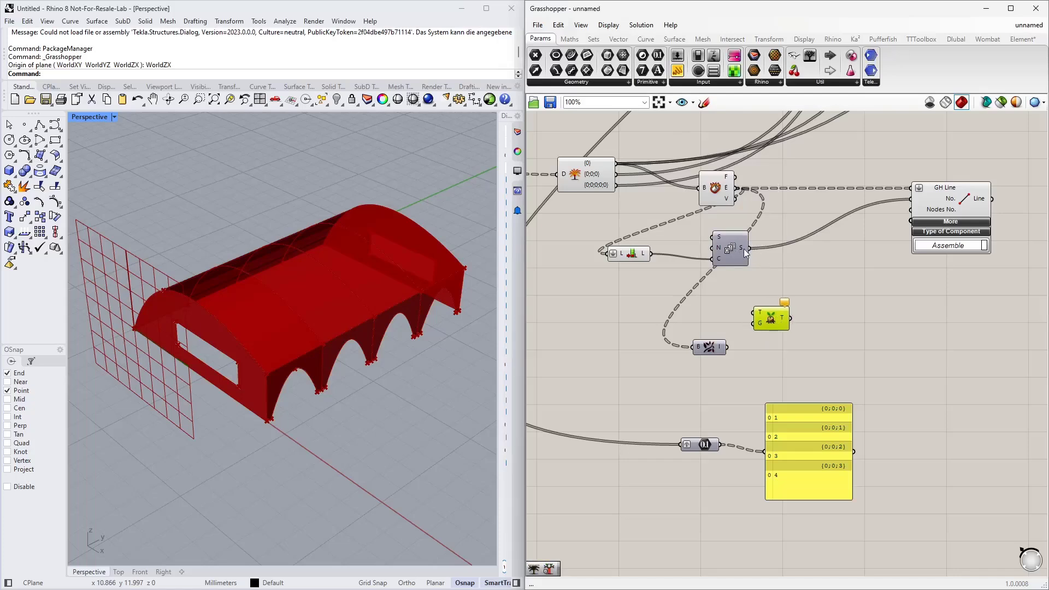
Feed Unflatten Tree's T input from the line-numbering Series and its G input from Deconstruct Path's I output.
left_click_drag(749, 248, 754, 312)
left_click_drag(728, 349, 747, 327)
right_click_drag(749, 344, 705, 347)
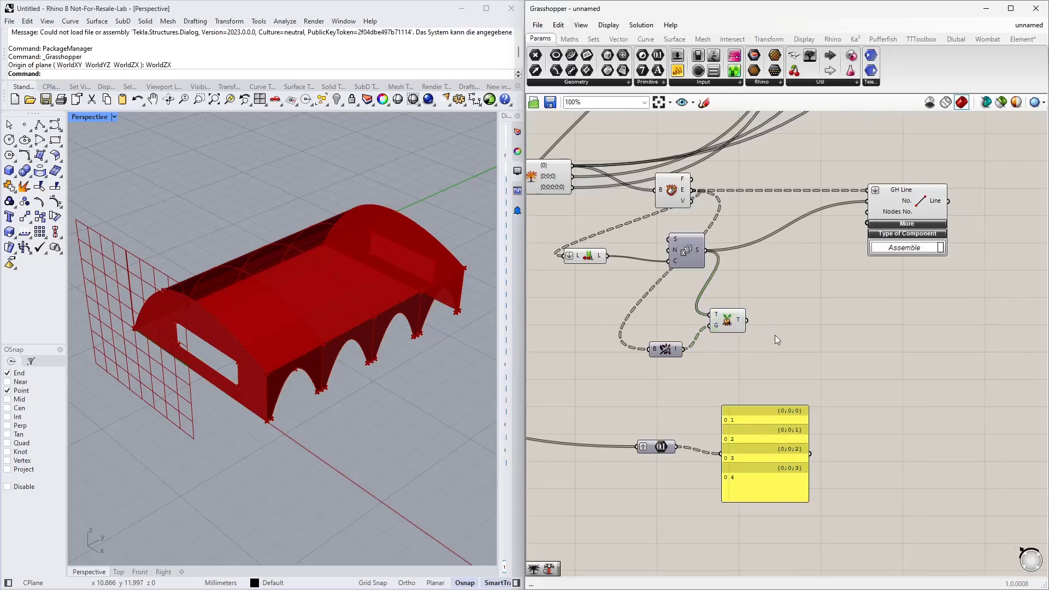
Add a Trim Tree component beside Unflatten Tree and feed its T input from Unflatten Tree's output.
double_click(802, 332)
type("tr")
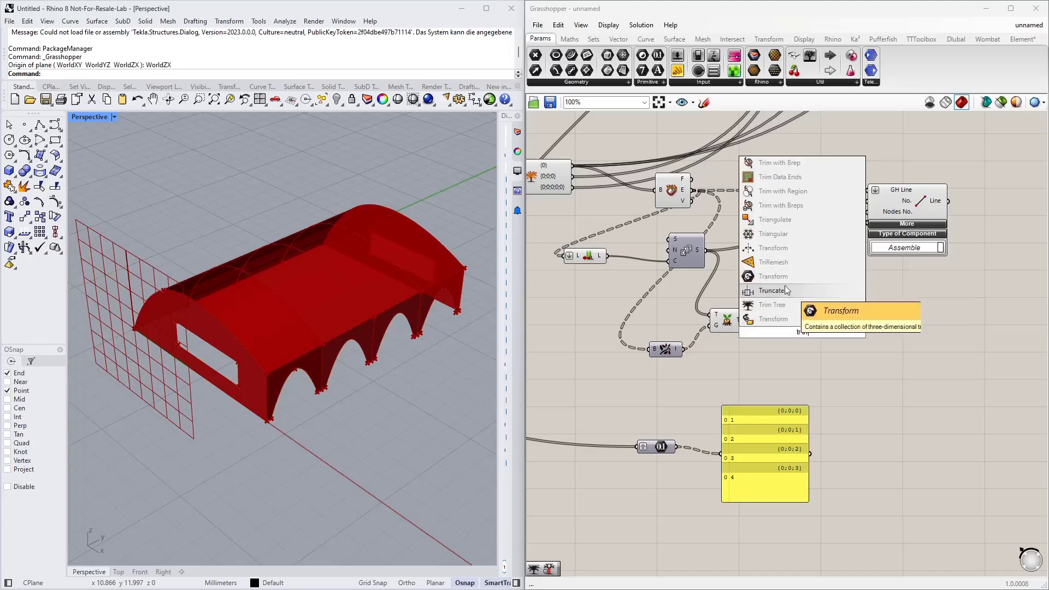
left_click(782, 305)
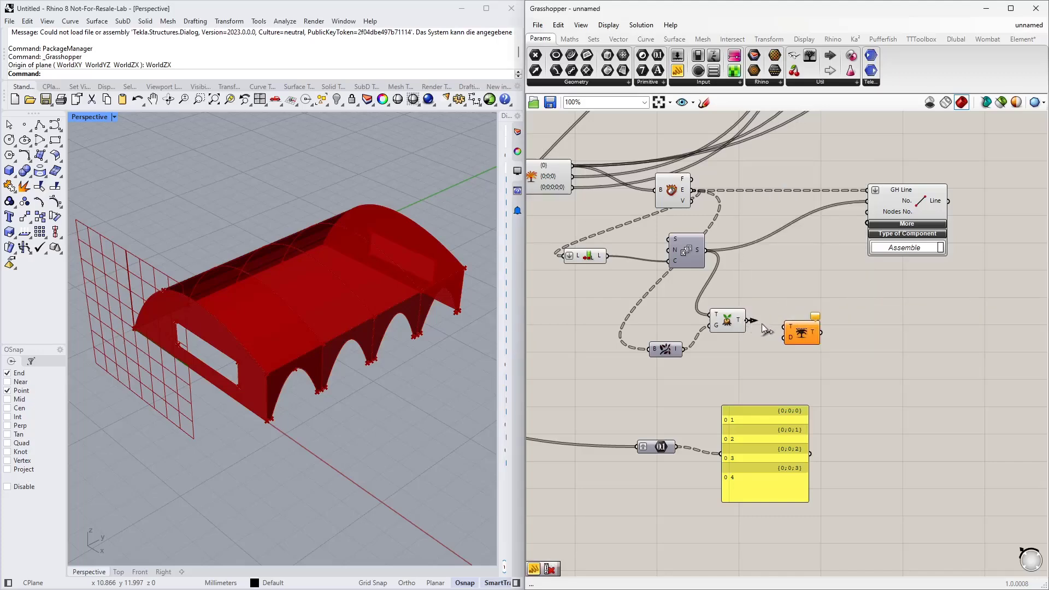
left_click_drag(761, 323, 795, 327)
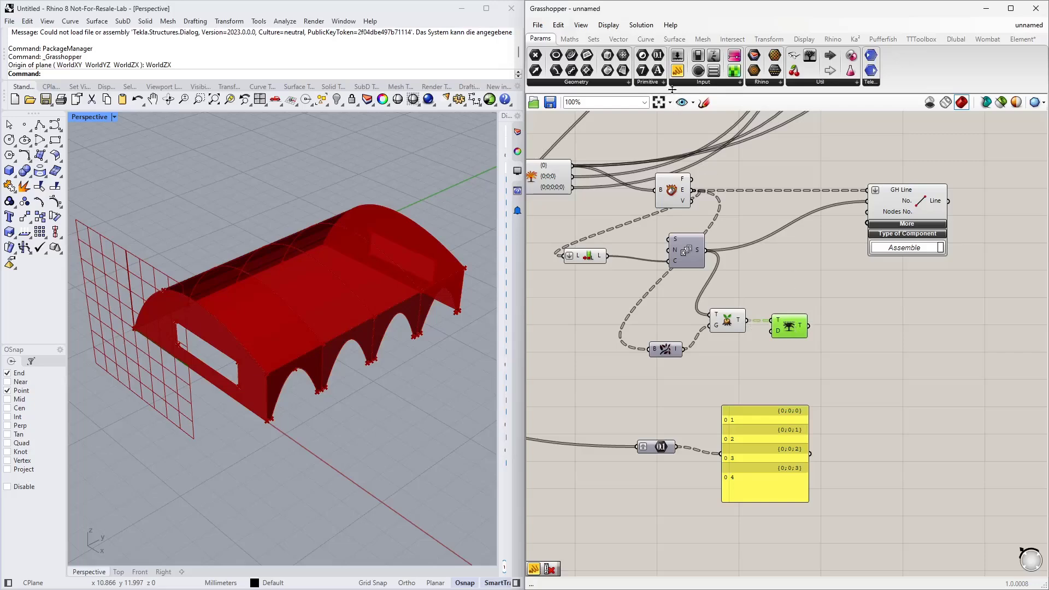
Attach a Panel to Trim Tree's output and compare its branches with the Series output, ending with the Panel back on Trim Tree.
left_click_drag(678, 70, 870, 344)
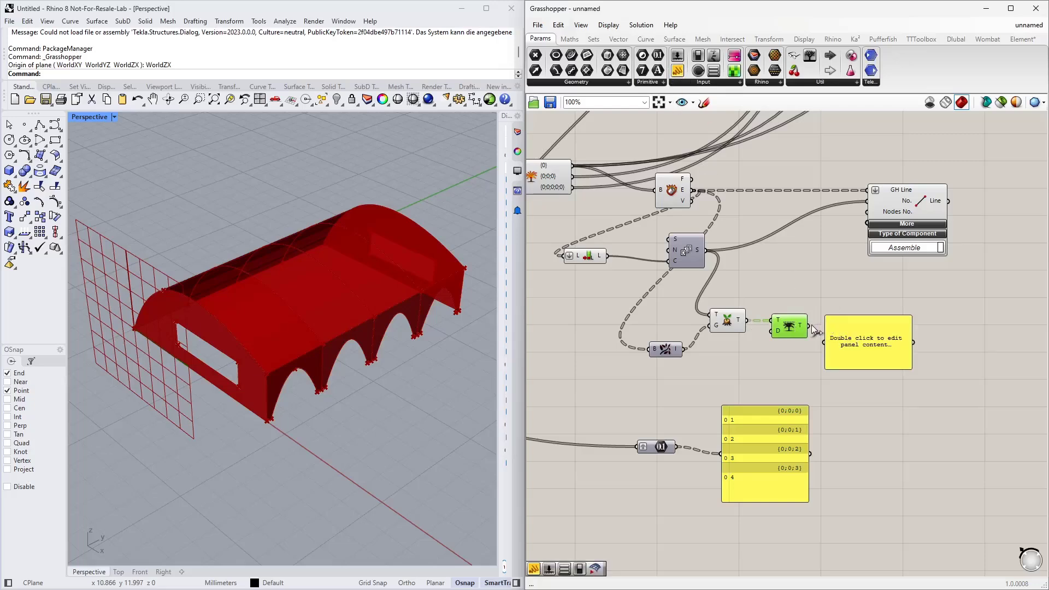
left_click_drag(813, 328, 824, 343)
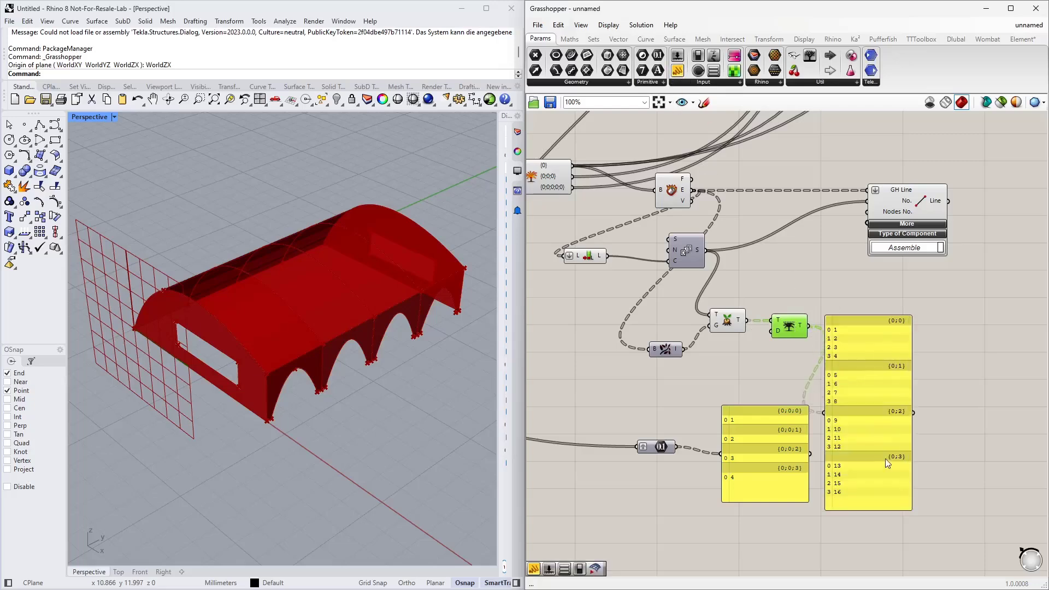
left_click_drag(862, 418, 864, 294)
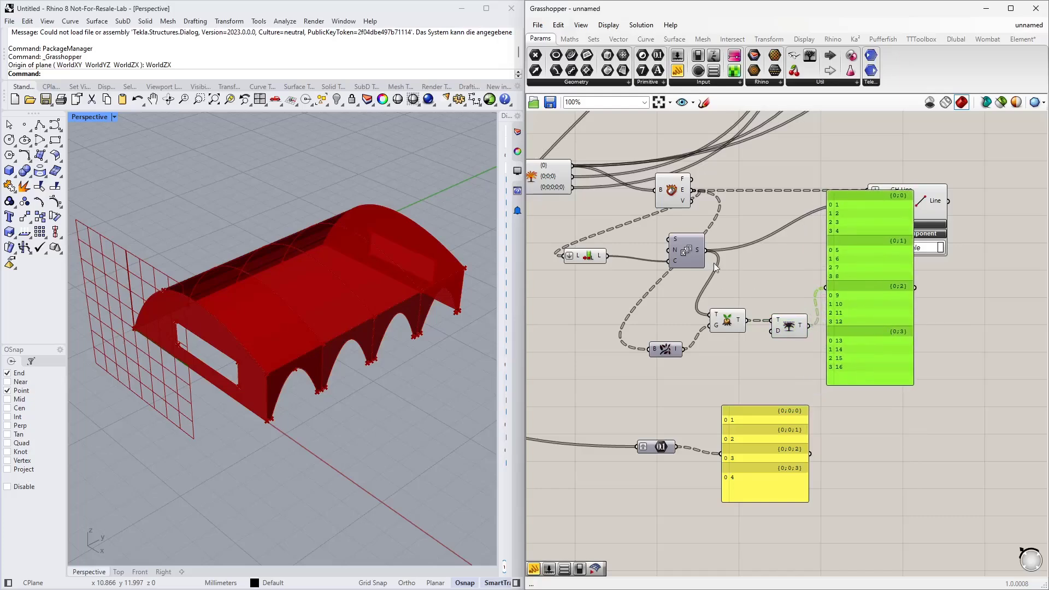
left_click_drag(711, 258, 825, 288)
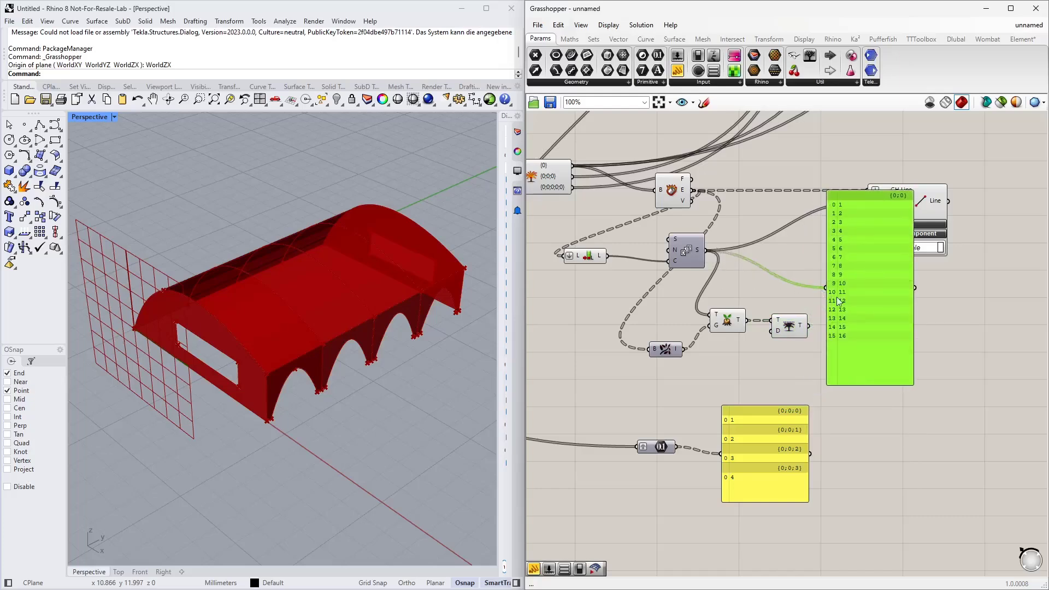
left_click_drag(809, 326, 825, 288)
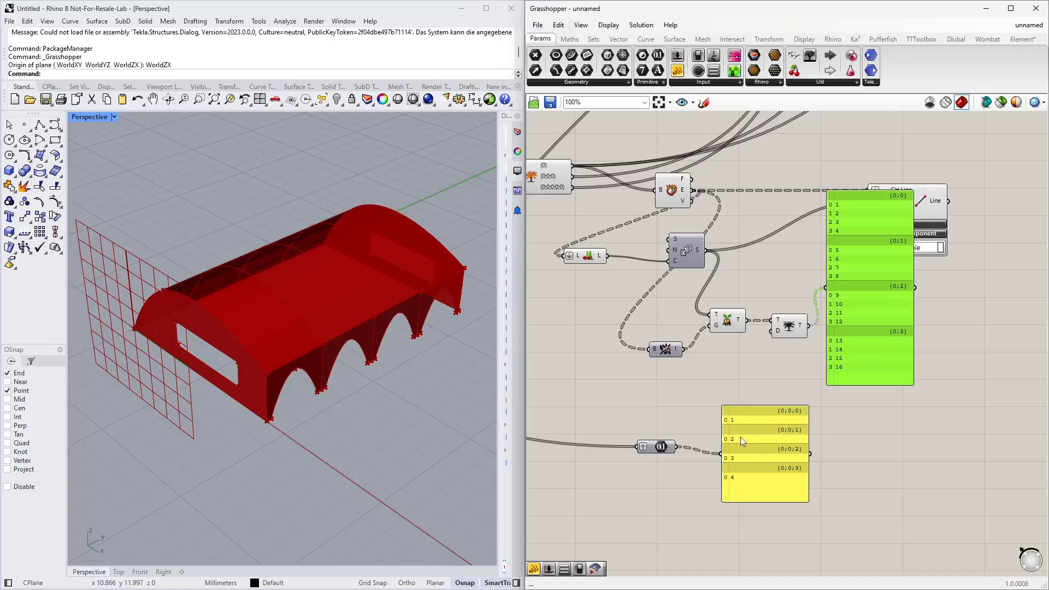
Compare the line-number Panel with the surface-number Panel and the roof edges in the model, then delete the line-number Panel.
left_click_drag(759, 446, 758, 480)
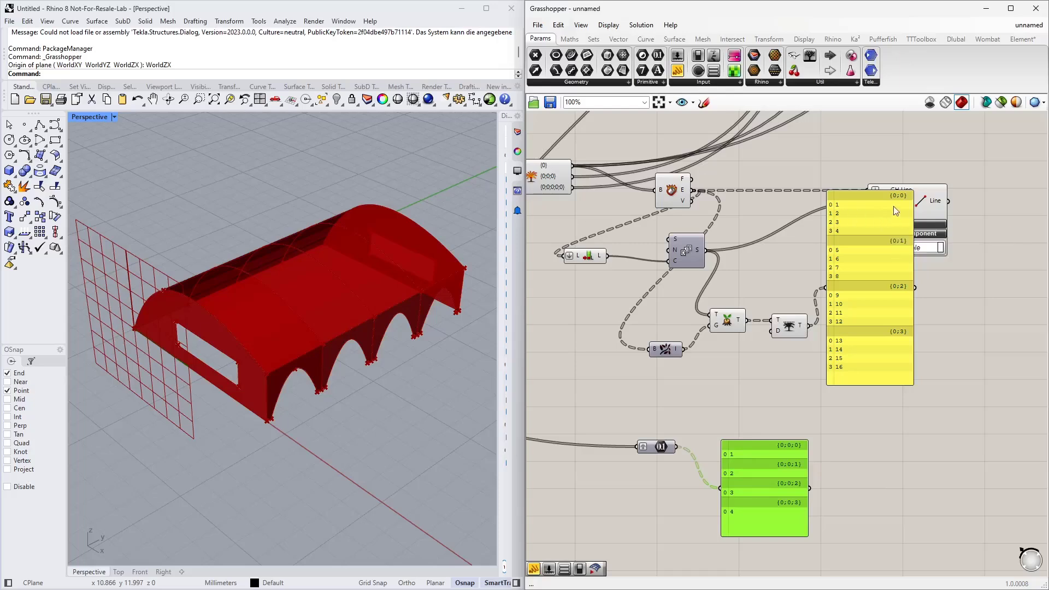
left_click(875, 314)
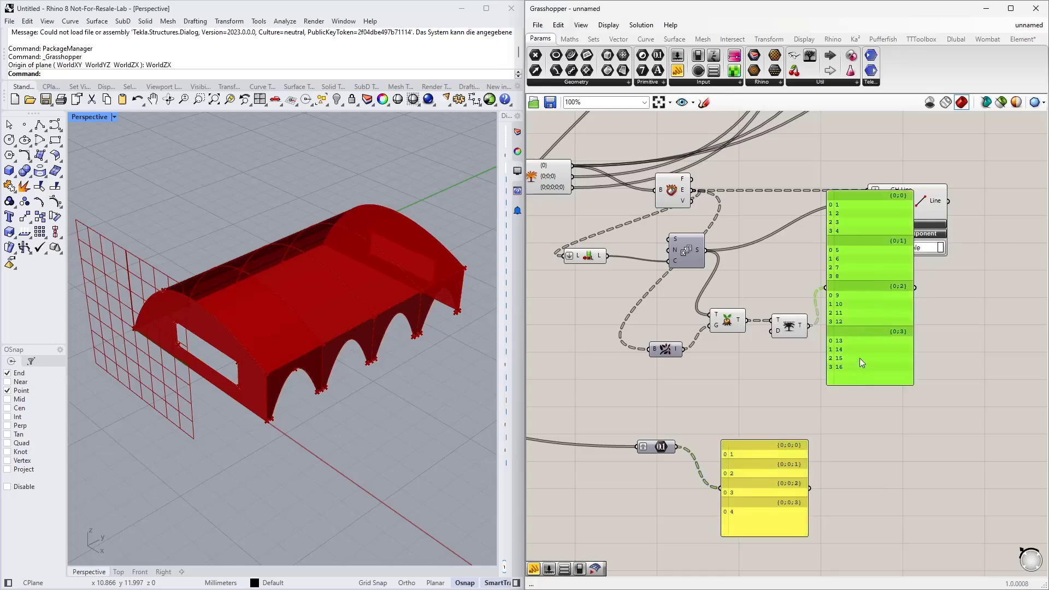
right_click_drag(887, 455, 772, 446)
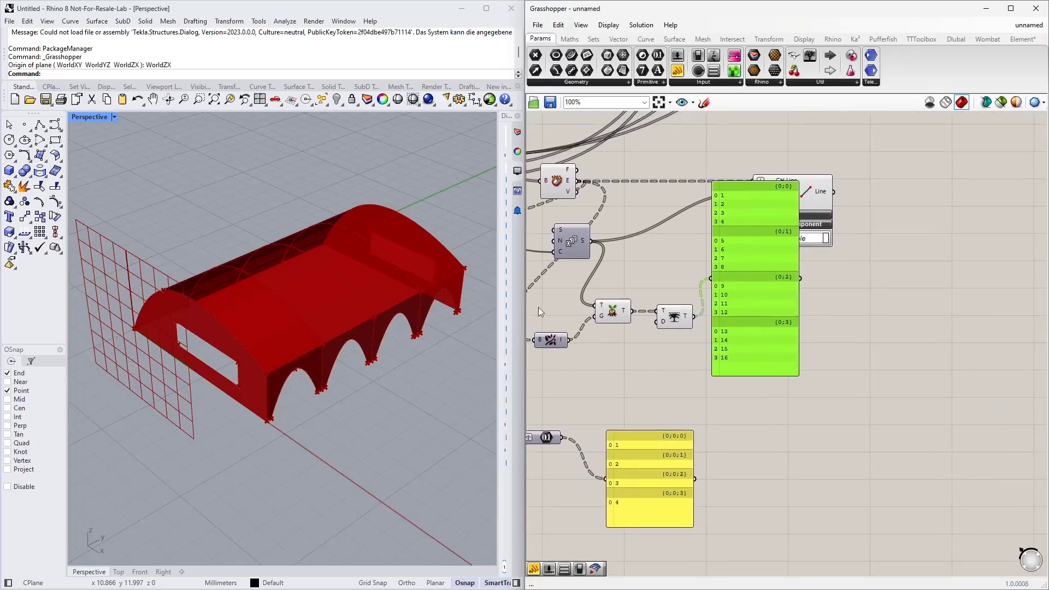
right_click_drag(206, 330, 389, 352)
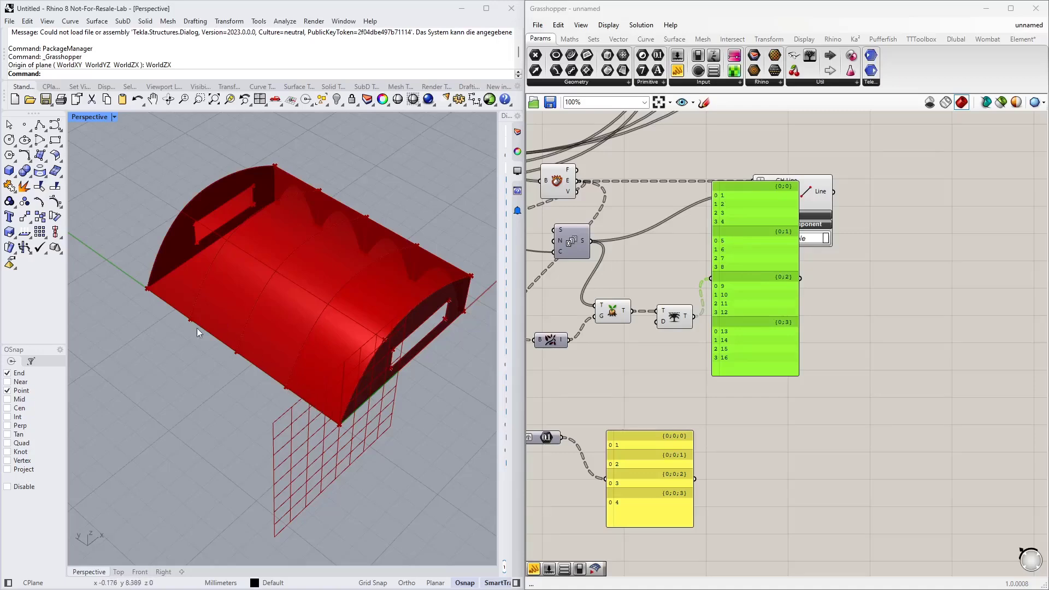
left_click(757, 277)
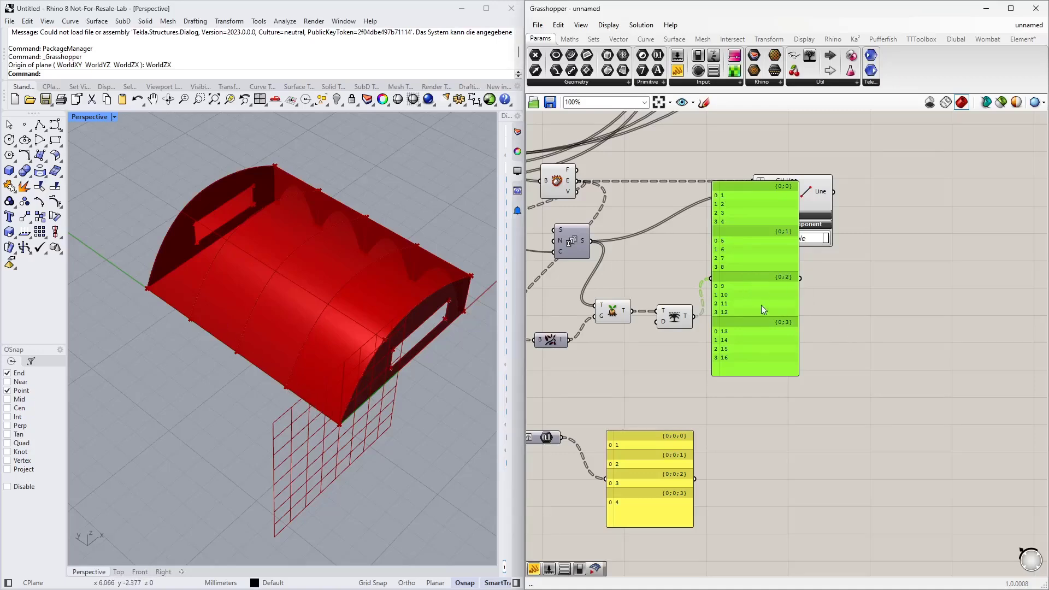
key("Delete")
Add a Cull Index component and feed its L input from Trim Tree's output.
double_click(764, 325)
type("cu")
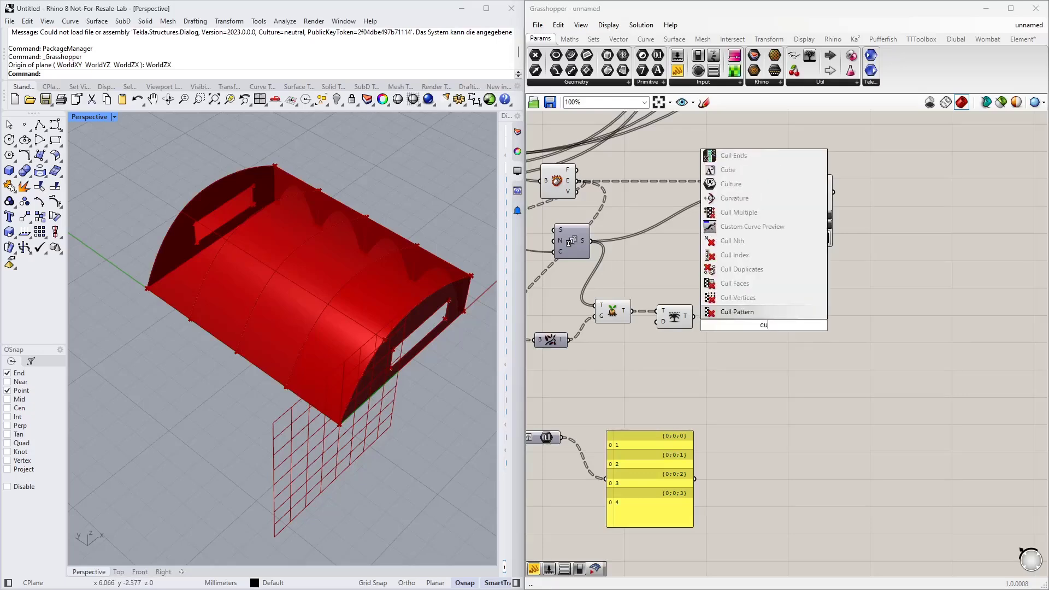
type("ll index")
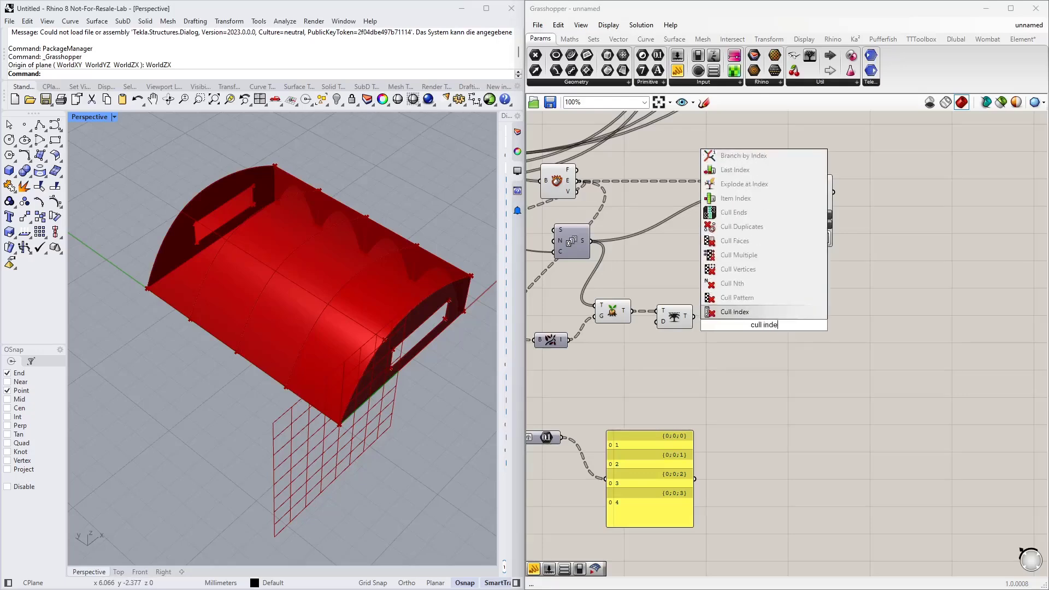
key("Return")
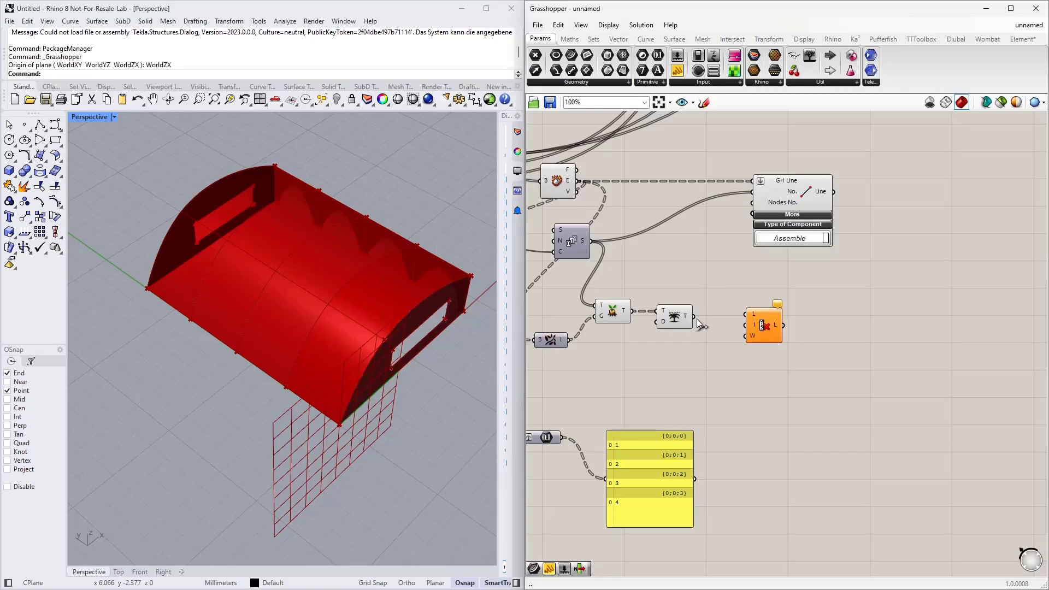
left_click_drag(693, 317, 768, 339)
Add a number slider with the value 0 and feed it into Cull Index's Indices input.
double_click(690, 360)
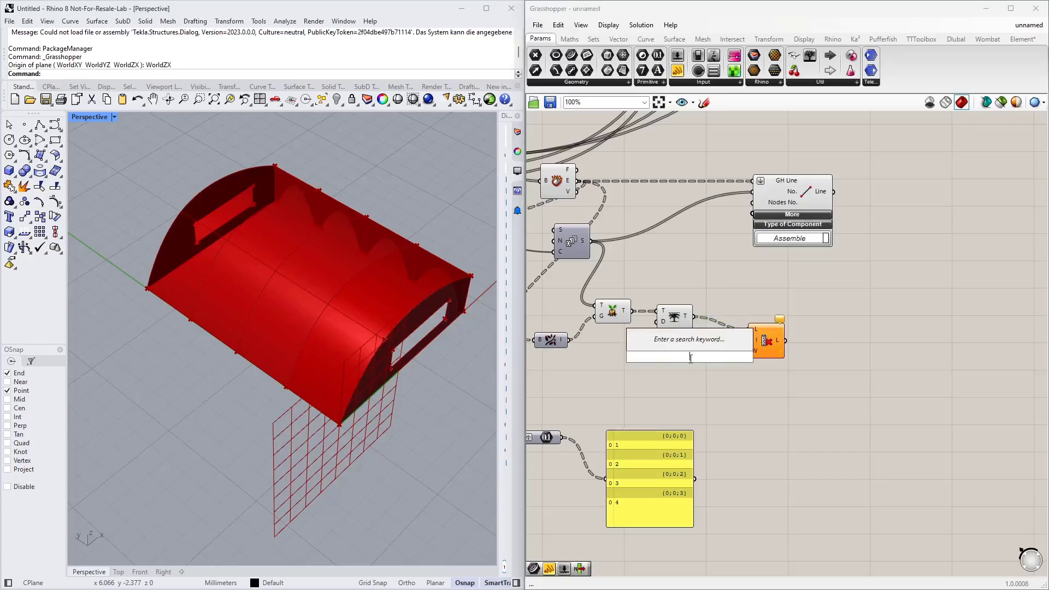
type("0")
key("Return")
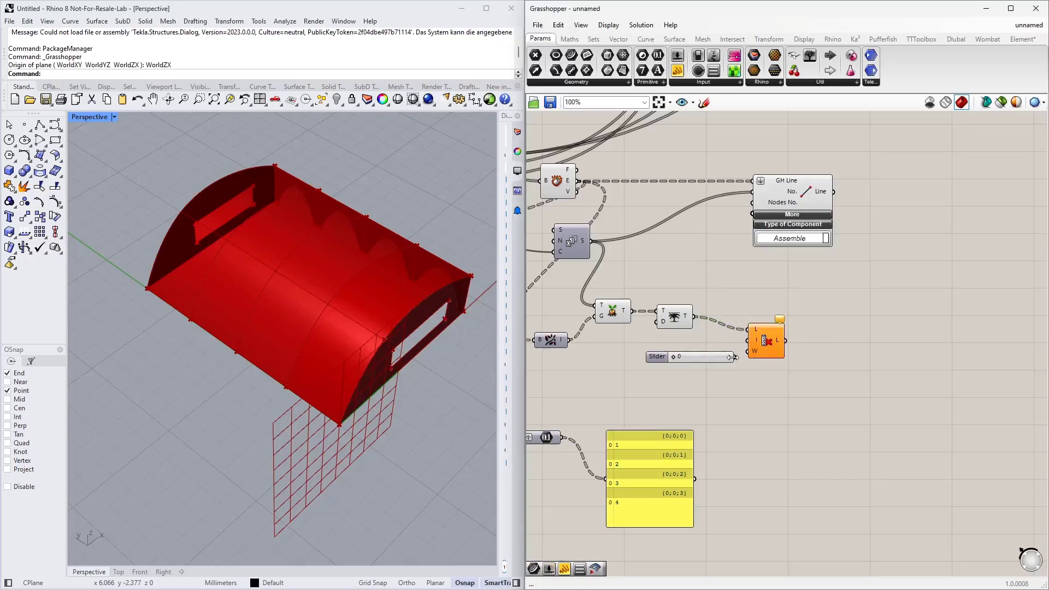
left_click_drag(735, 357, 749, 340)
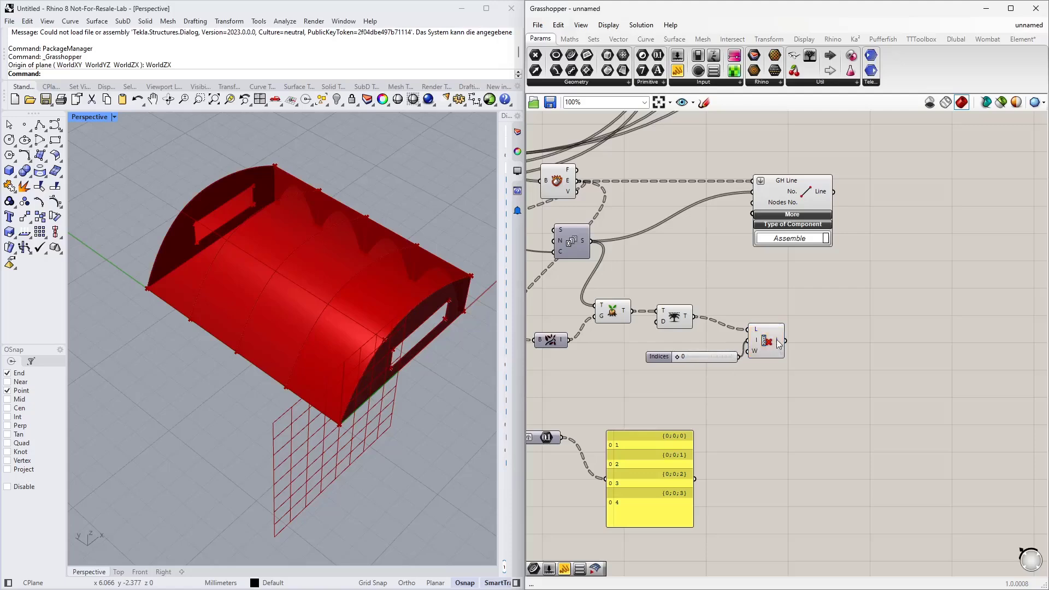
left_click(779, 347)
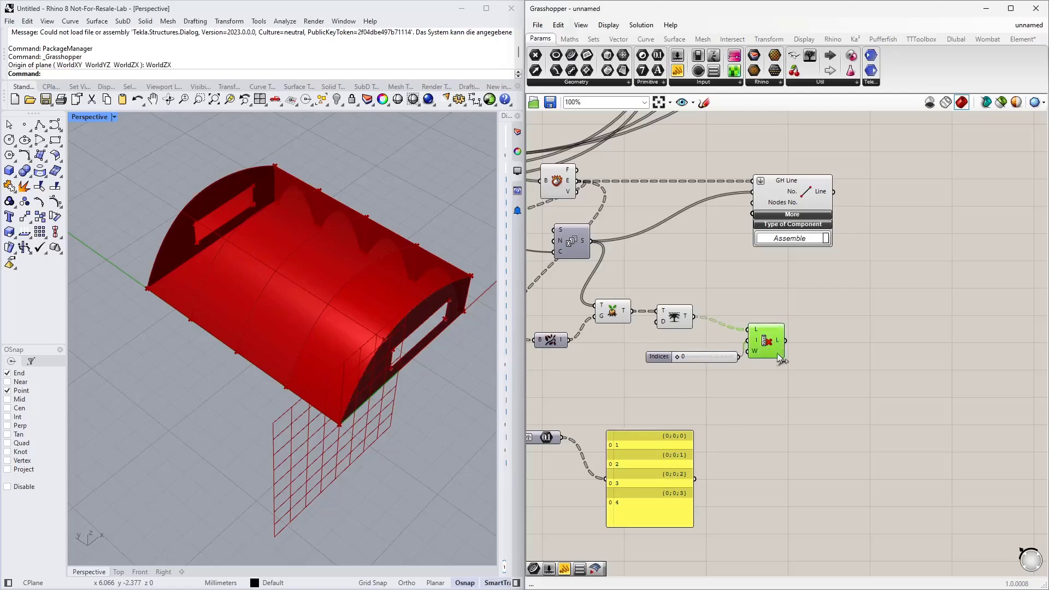
Rewire the surface-number Panel to Cull Index's output, enlarge it to check the remaining line numbers, and delete it.
left_click_drag(785, 340, 877, 365)
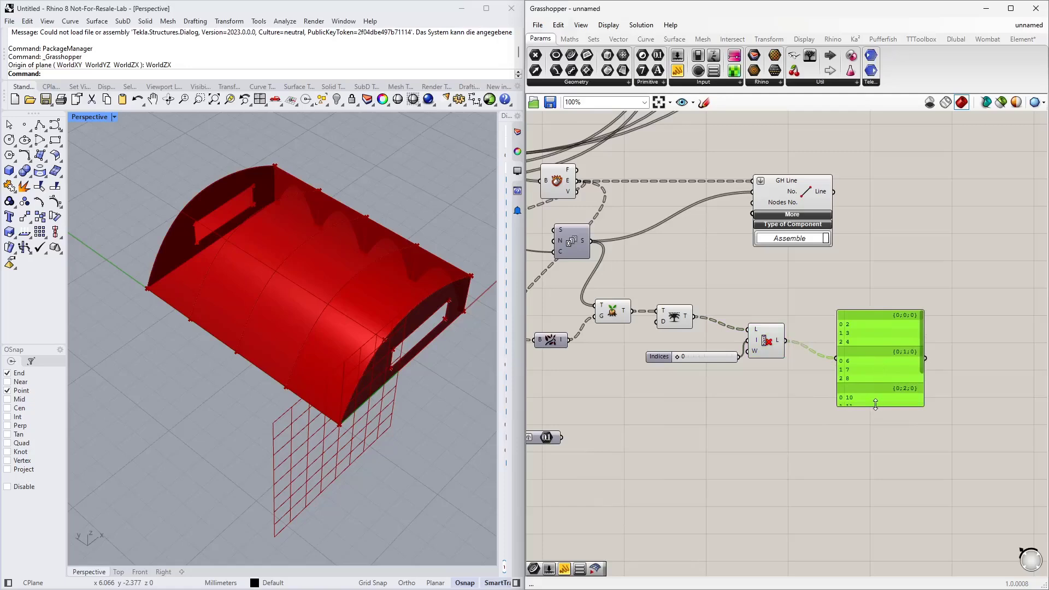
left_click_drag(879, 407, 874, 472)
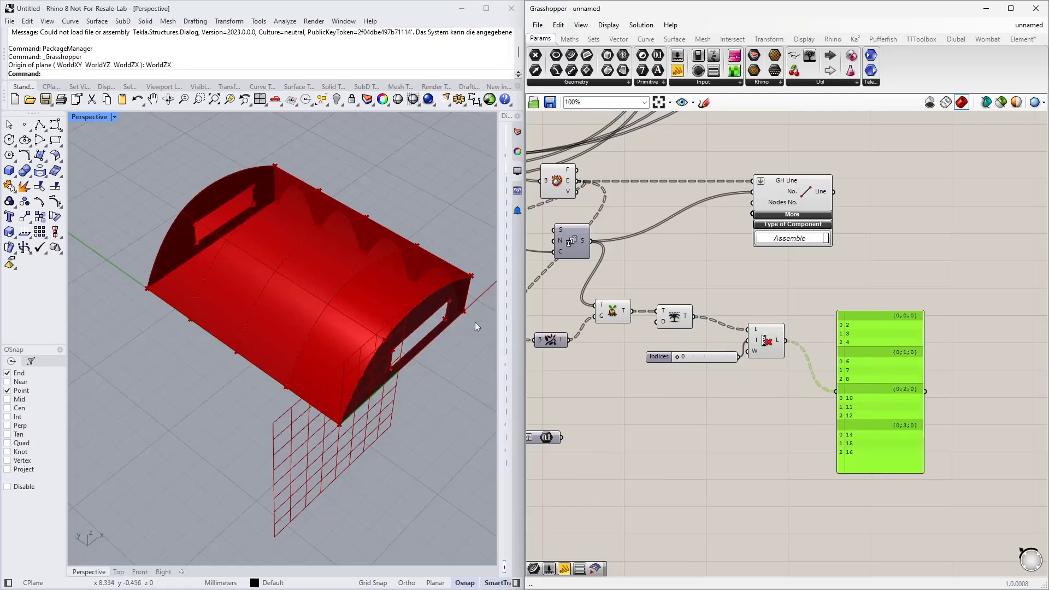
key("Delete")
Shift the surface Number parameter across so it lies below the Indices slider.
right_click_drag(726, 395, 791, 348)
left_click_drag(610, 377, 747, 377)
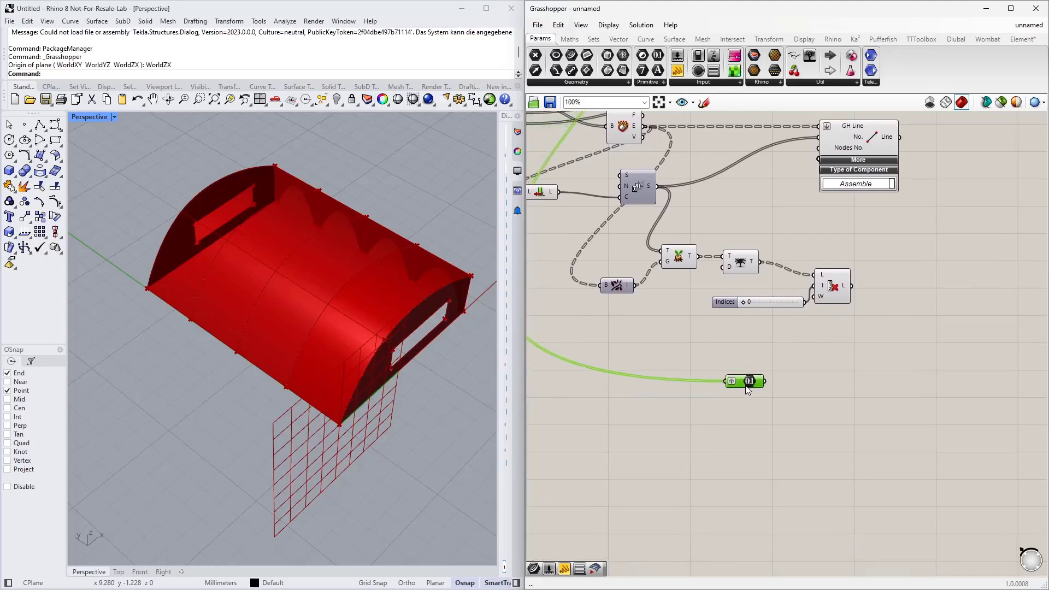
right_click_drag(869, 367, 709, 380)
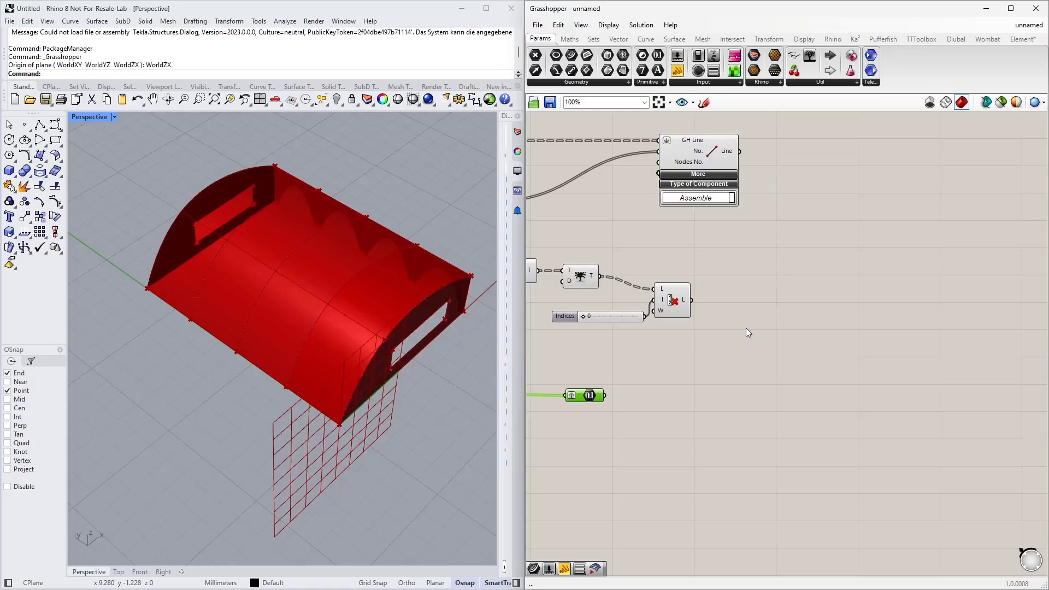
Add a Text Join component beside Cull Index.
double_click(740, 350)
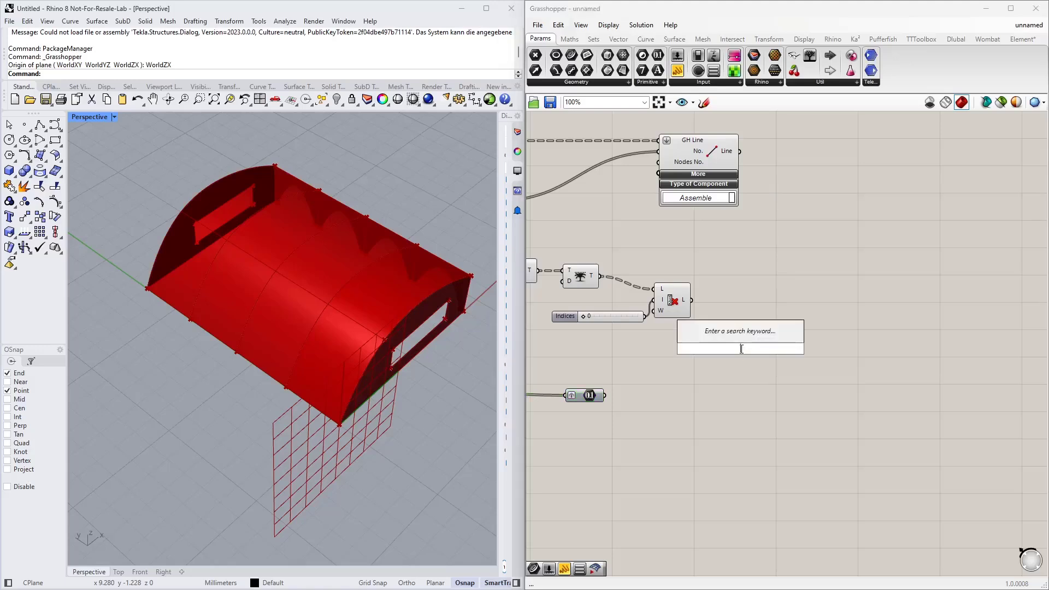
type("text jo")
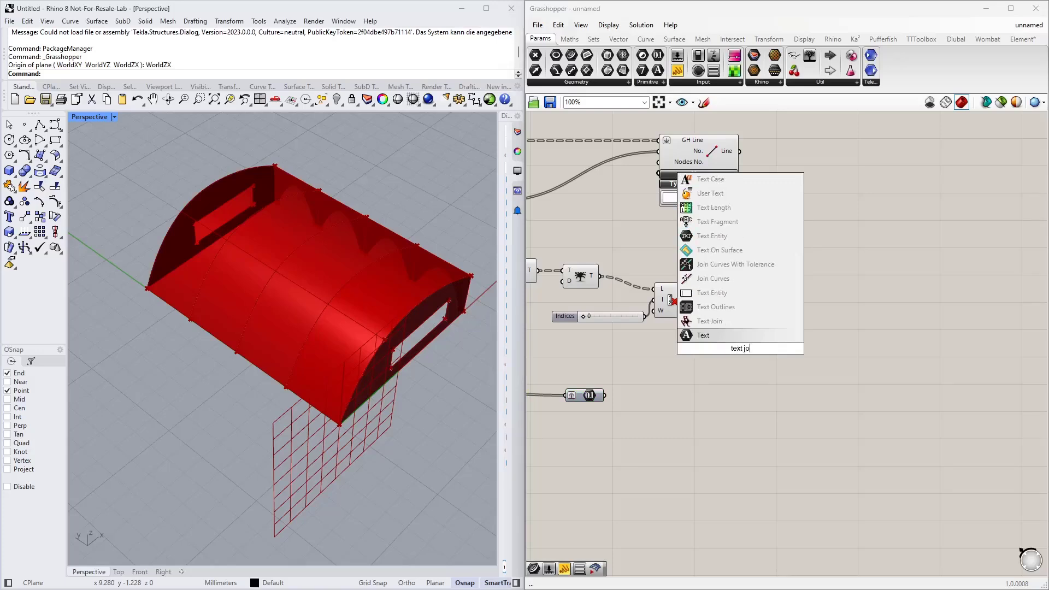
left_click(700, 323)
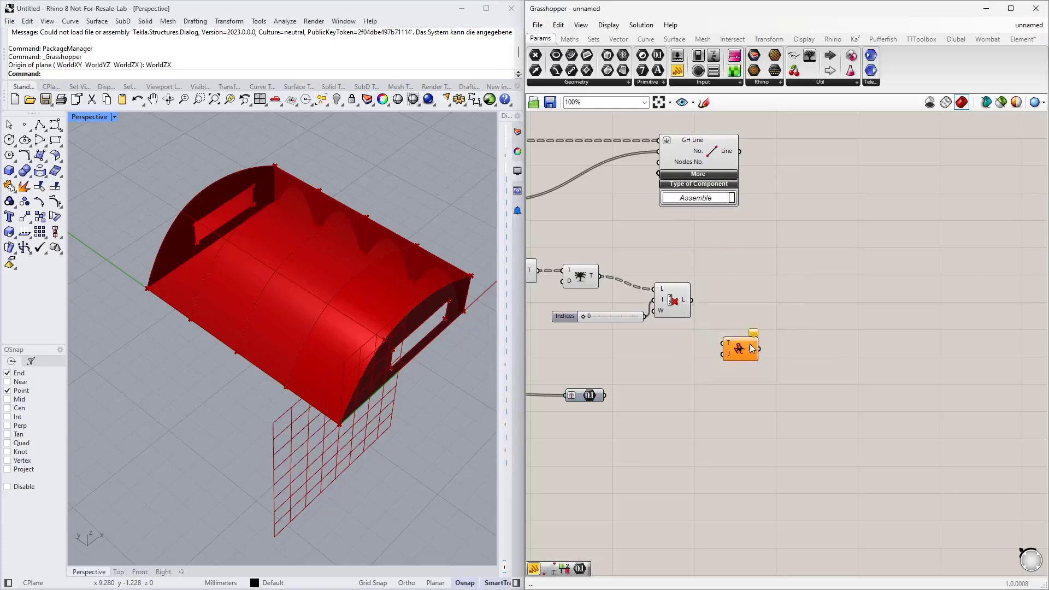
left_click_drag(750, 344, 767, 337)
Attach a new Panel to Cull Index's output and enlarge it to examine the line numbers in each branch.
left_click_drag(677, 70, 722, 251)
left_click_drag(692, 300, 677, 252)
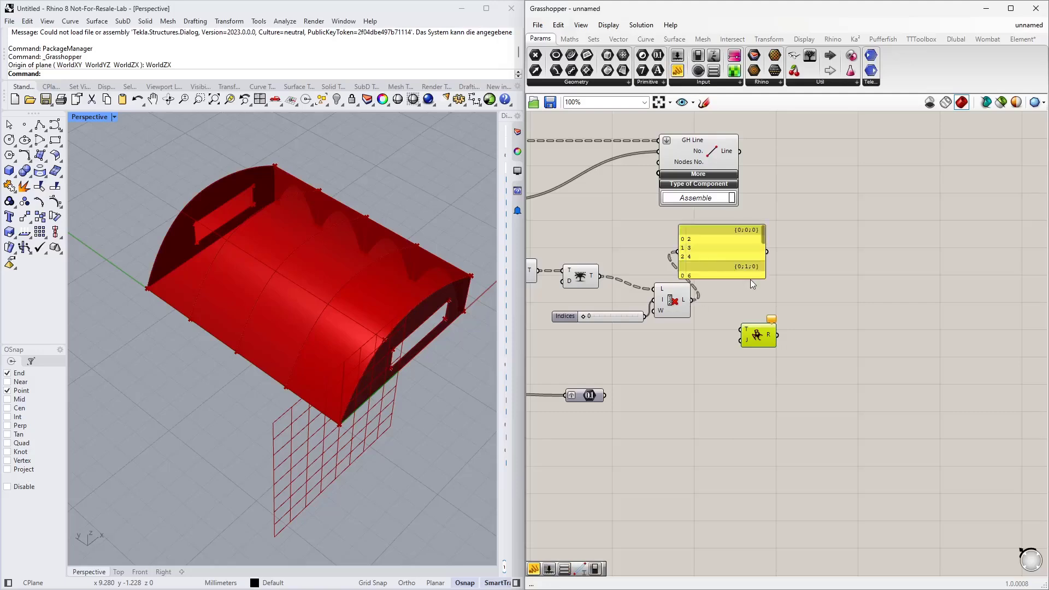
left_click_drag(750, 279, 750, 334)
scroll(748, 174, "up", 4)
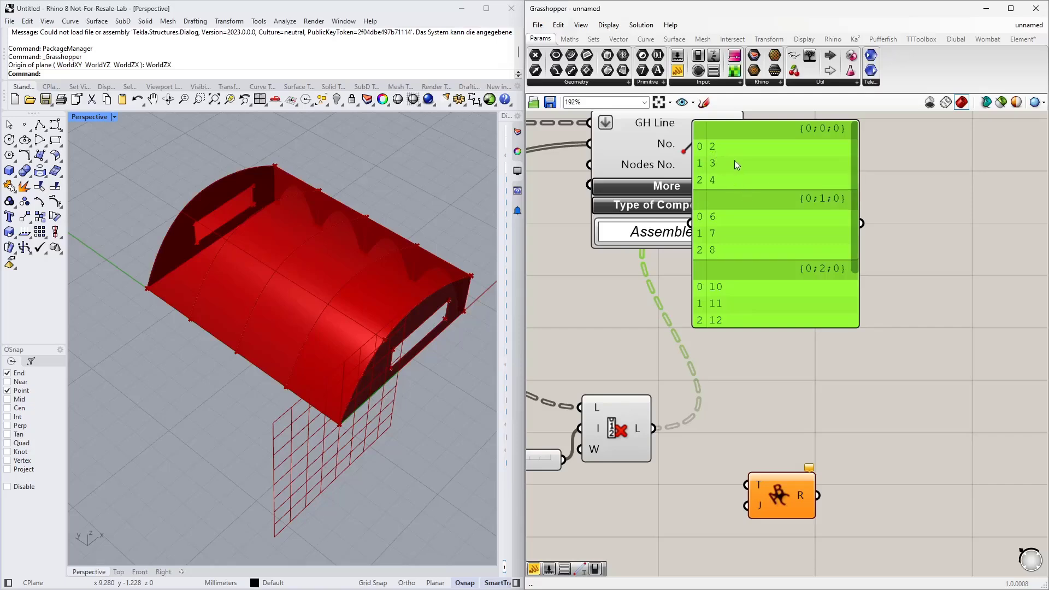
Feed Text Join's T input from Cull Index and its J input from a new Panel containing a comma.
right_click_drag(737, 428, 750, 355)
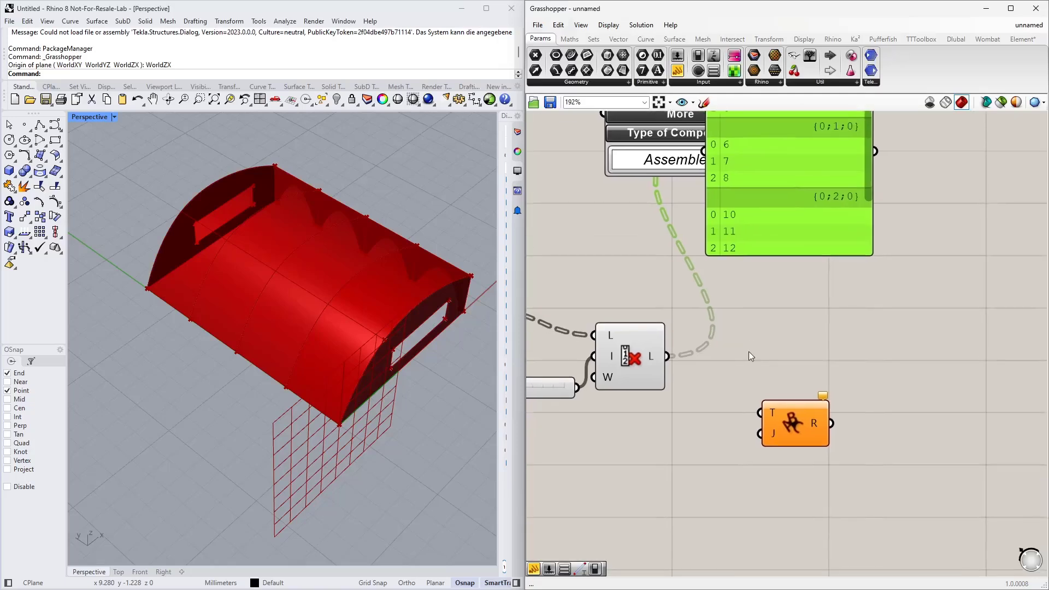
left_click_drag(669, 358, 760, 413)
double_click(703, 435)
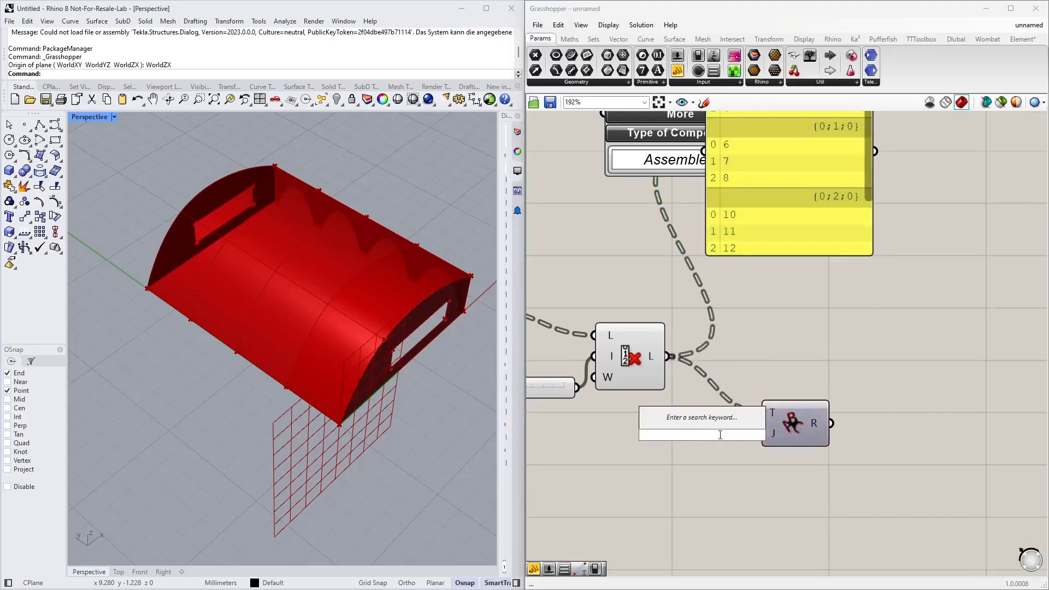
type("\",")
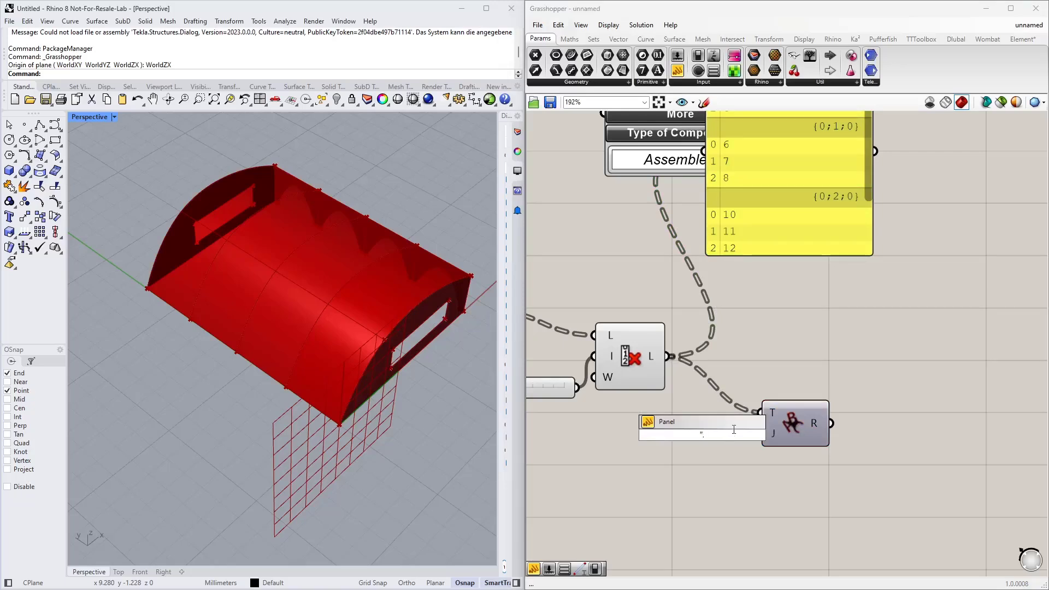
key("BackSpace")
type(",")
key("Return")
left_click_drag(705, 442, 759, 434)
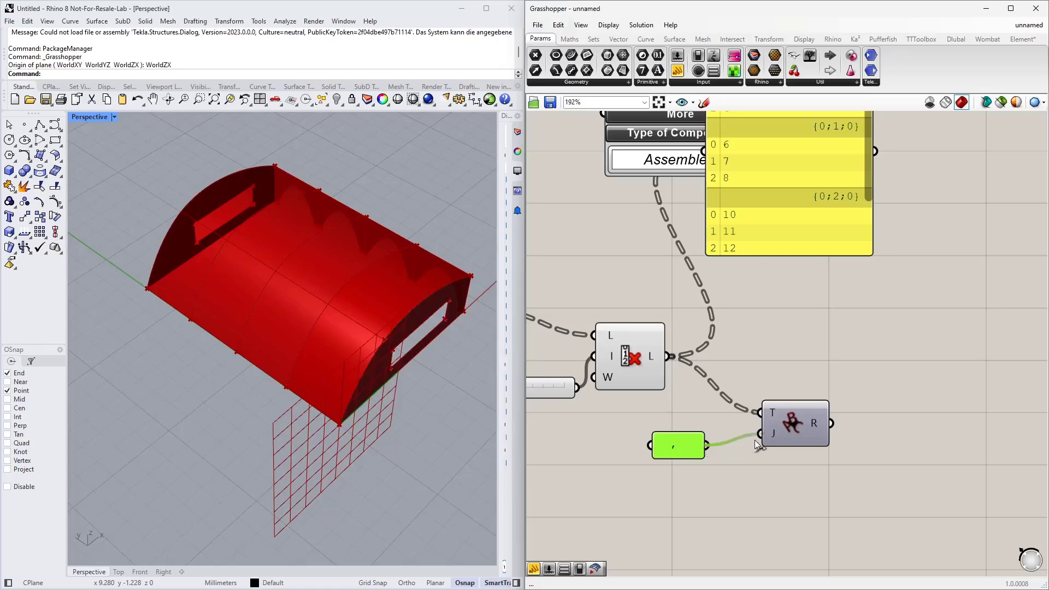
Rewire the Panel to Text Join's output and move it clear to examine the joined line numbers per branch.
scroll(731, 324, "down", 2)
right_click_drag(754, 315, 711, 330)
left_click(809, 260)
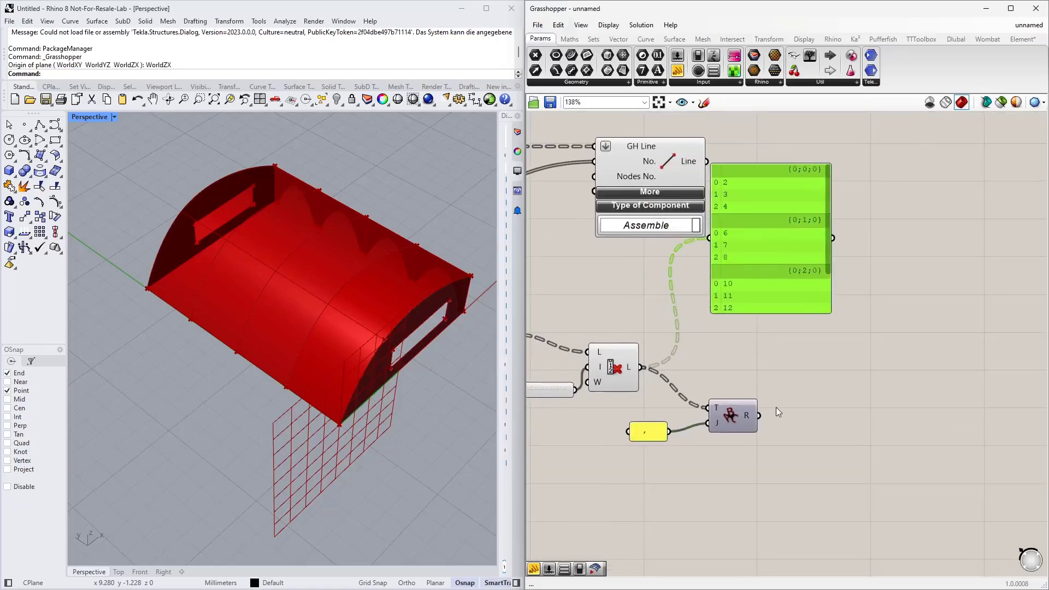
left_click_drag(760, 414, 710, 238)
left_click_drag(788, 273, 827, 259)
right_click_drag(808, 454, 821, 379)
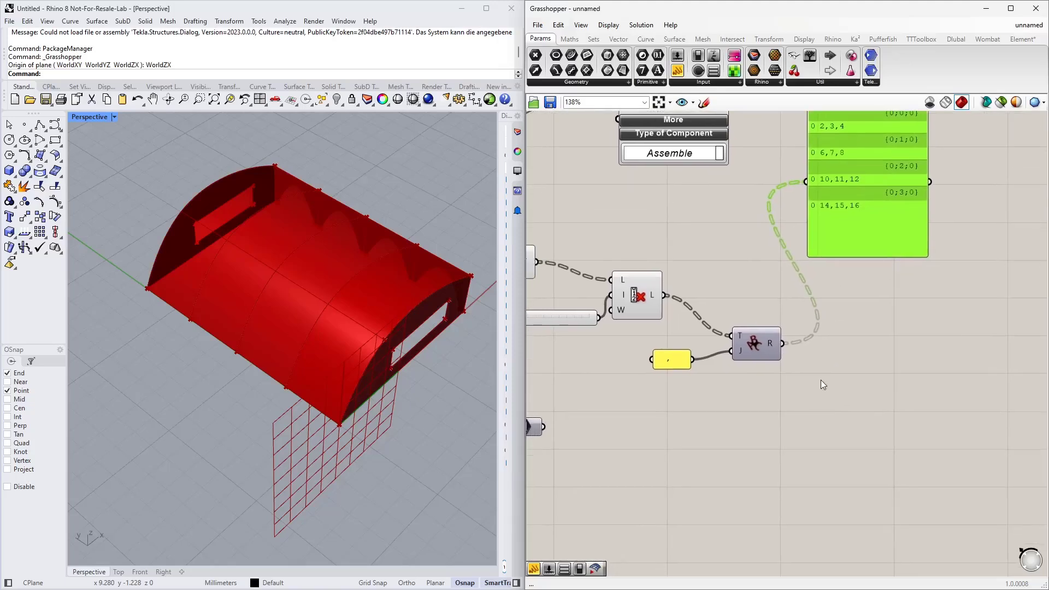
scroll(797, 382, "down", 2)
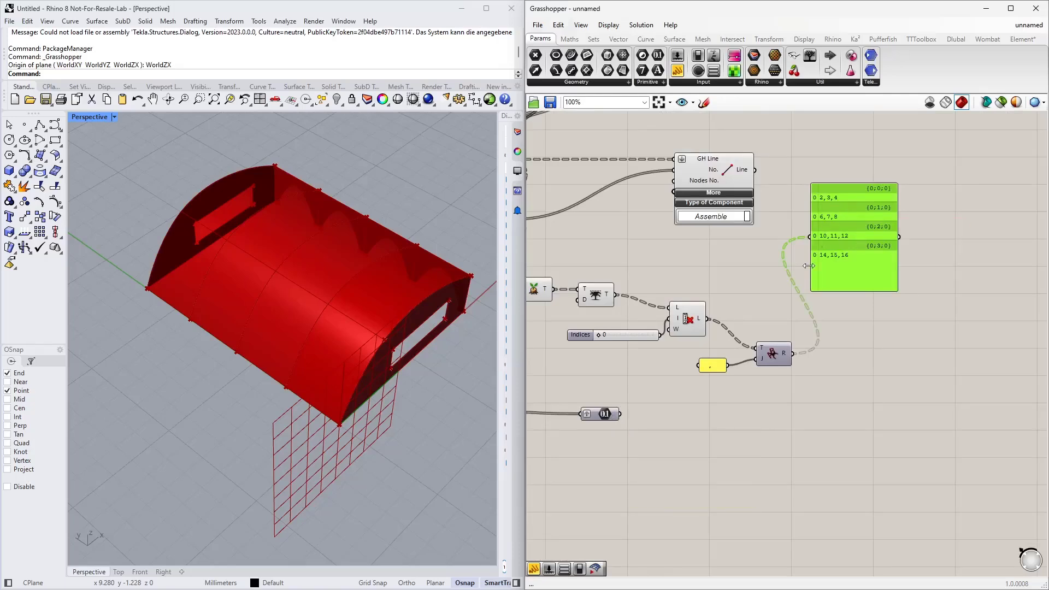
Duplicate Text Join with its comma Panel and feed the copy's T input from the surface Number parameter and the first Text Join's output.
double_click(713, 418)
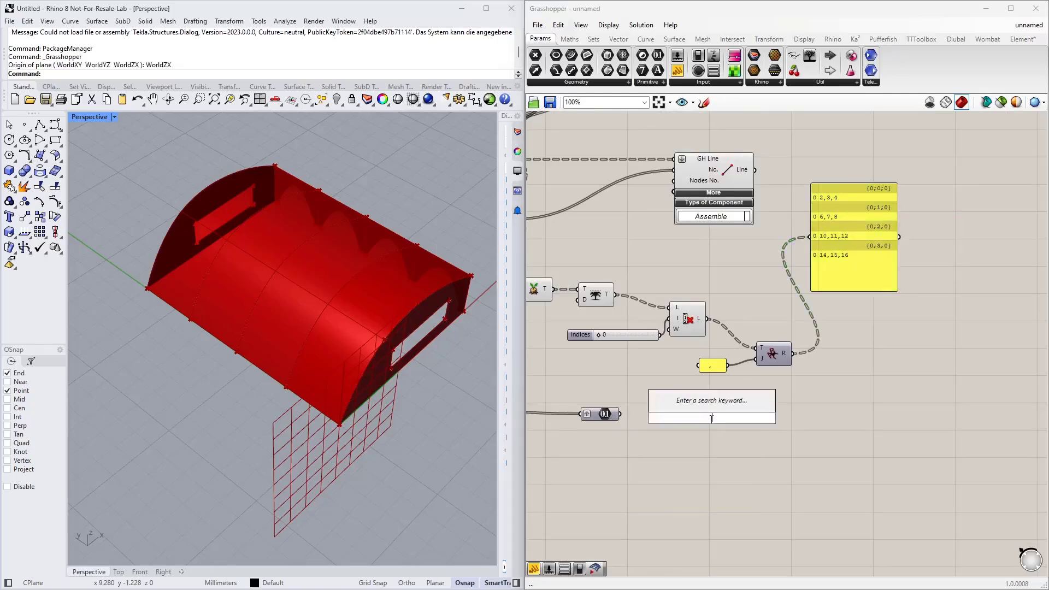
mouse_move(801, 411)
left_mouse_down()
mouse_move(720, 346)
mouse_move(771, 360)
mouse_move(820, 409)
left_mouse_up()
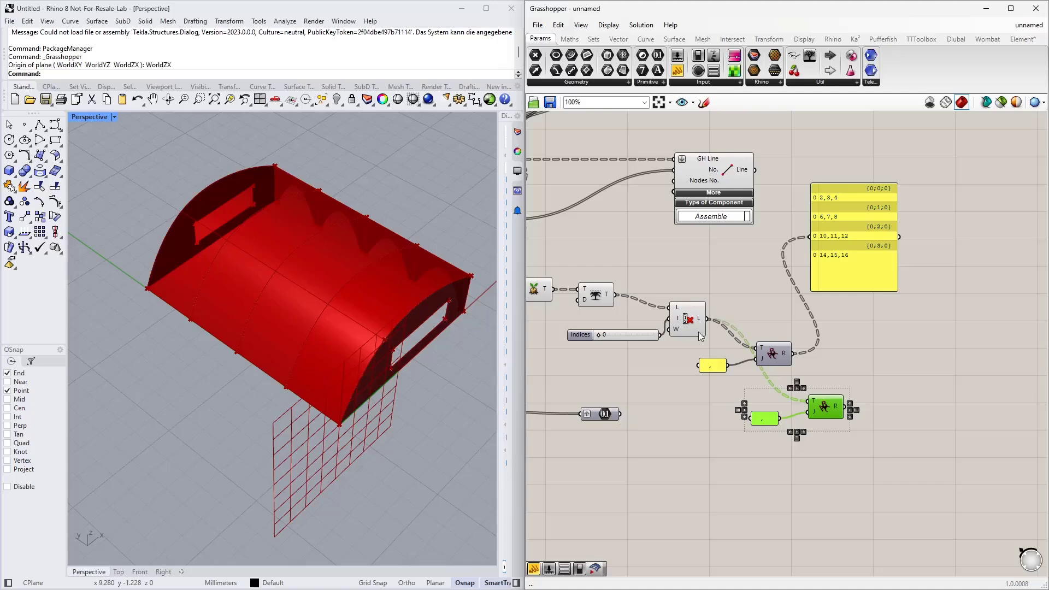
left_click_drag(846, 224, 641, 495)
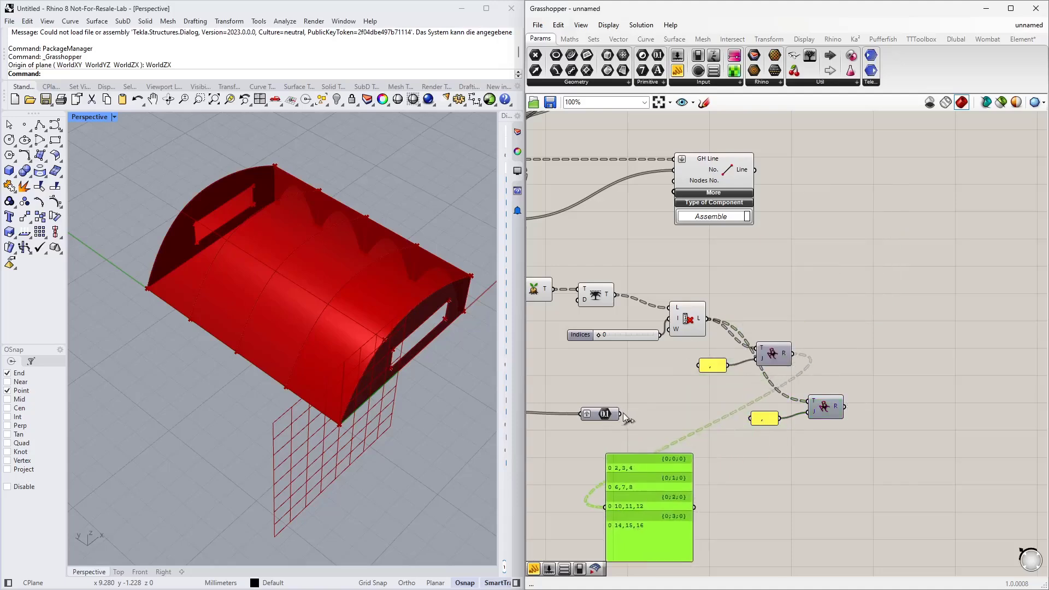
left_click_drag(623, 414, 605, 507)
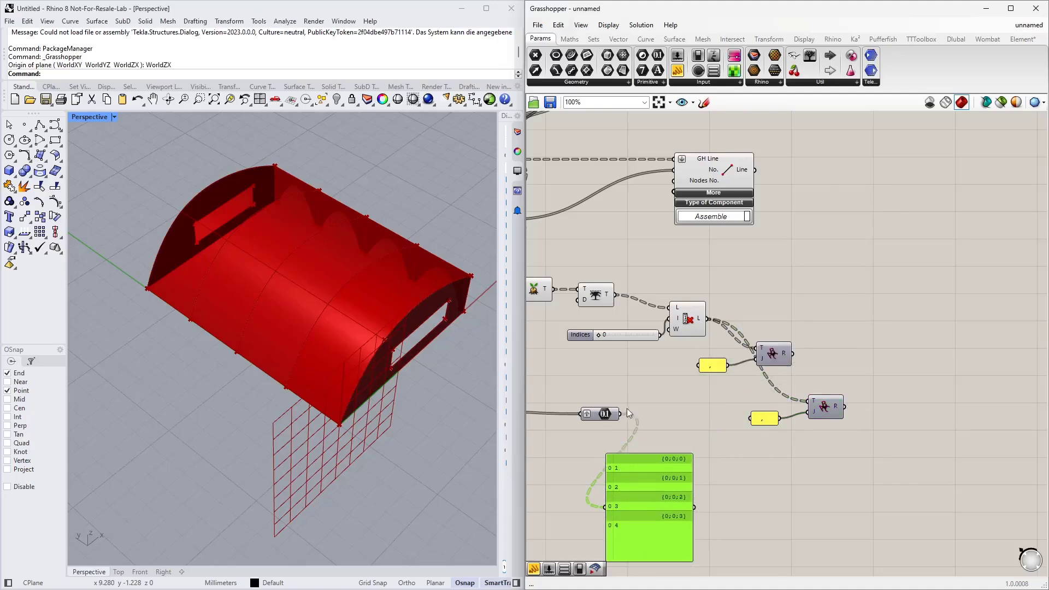
left_click_drag(626, 413, 808, 401)
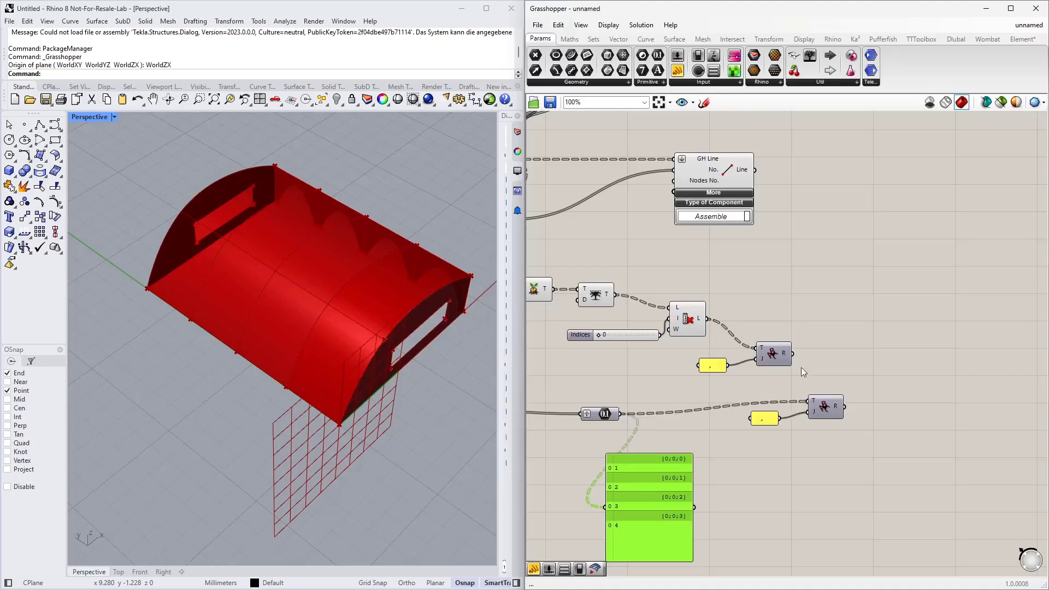
left_click_drag(793, 354, 808, 401)
Simplify the data trees of the first Text Join's R output and the surface Number parameter.
left_click_drag(652, 514, 917, 454)
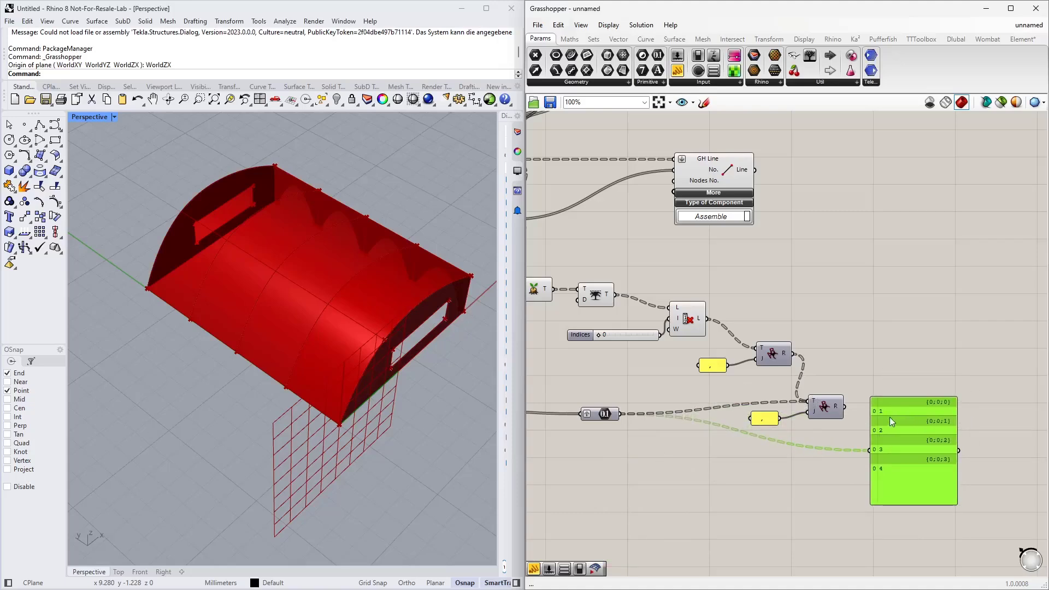
middle_click(781, 353)
right_click(783, 351)
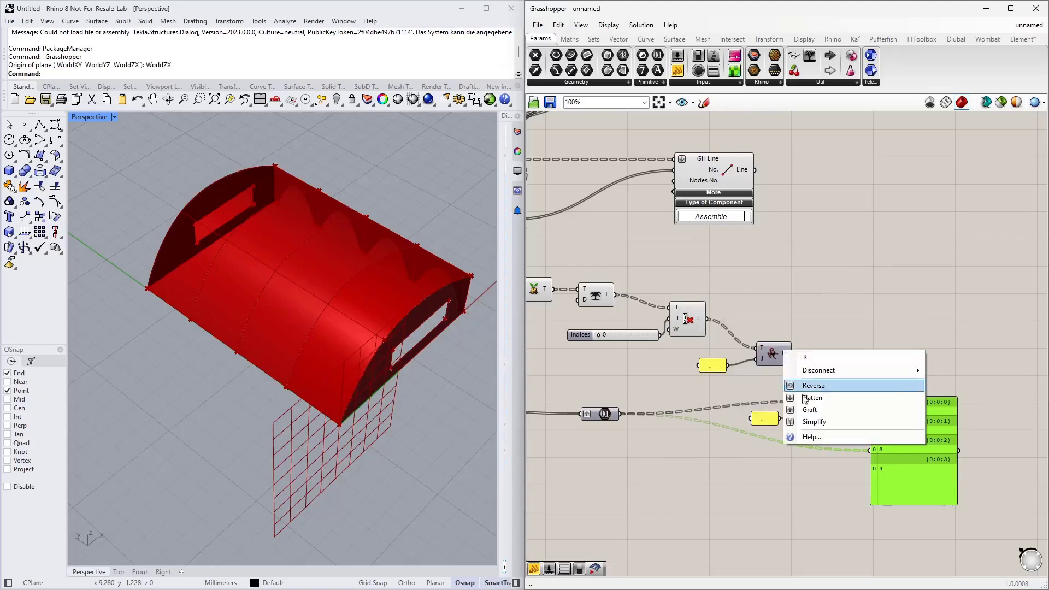
left_click(806, 423)
right_click(614, 414)
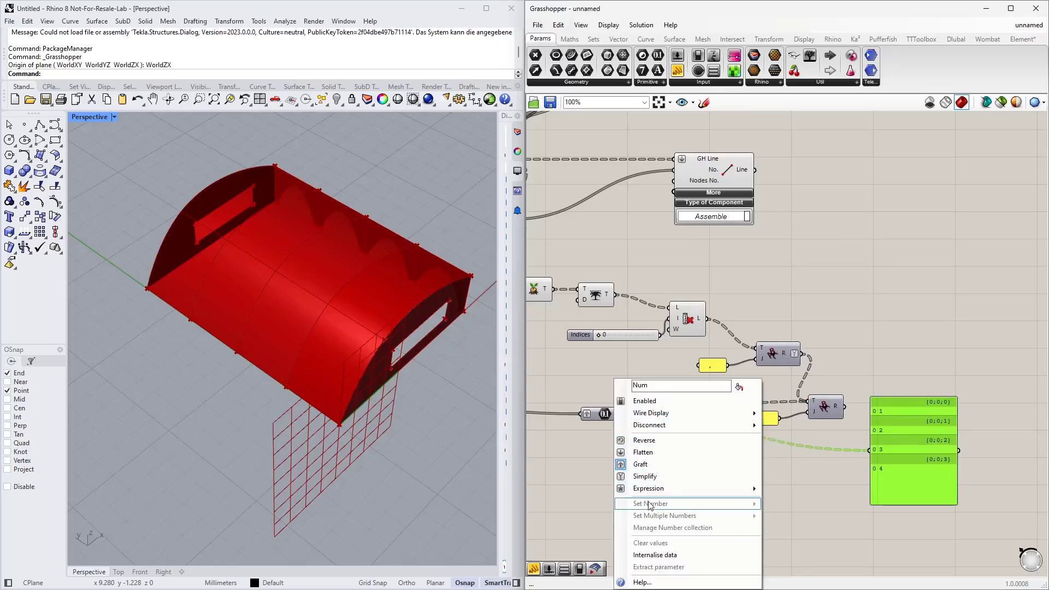
left_click(649, 476)
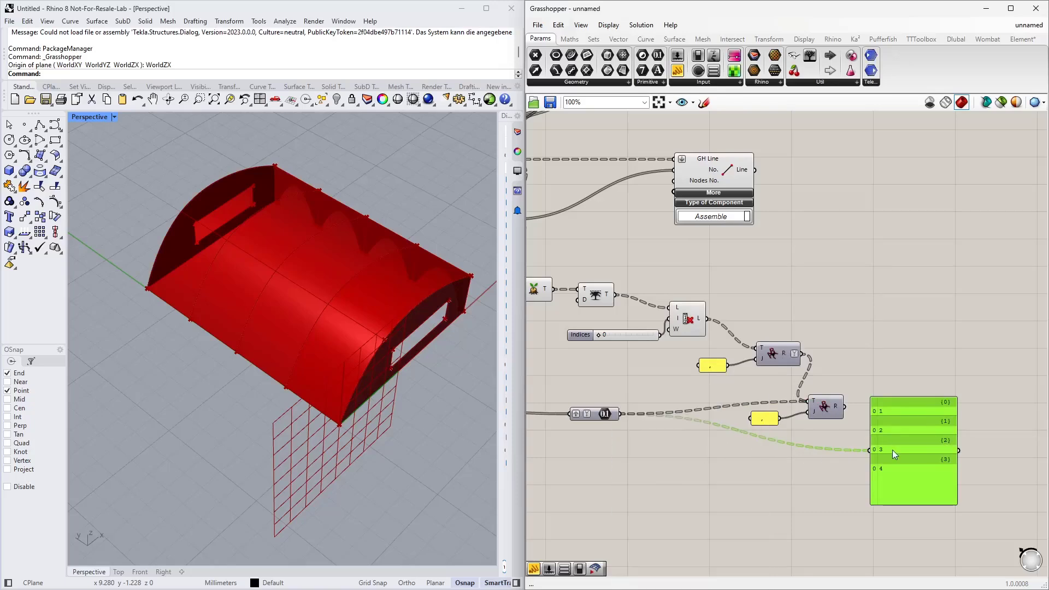
Show the second Text Join's output in the large Panel and change its separator to a slash.
left_click_drag(845, 407, 892, 332)
scroll(896, 330, "up", 3)
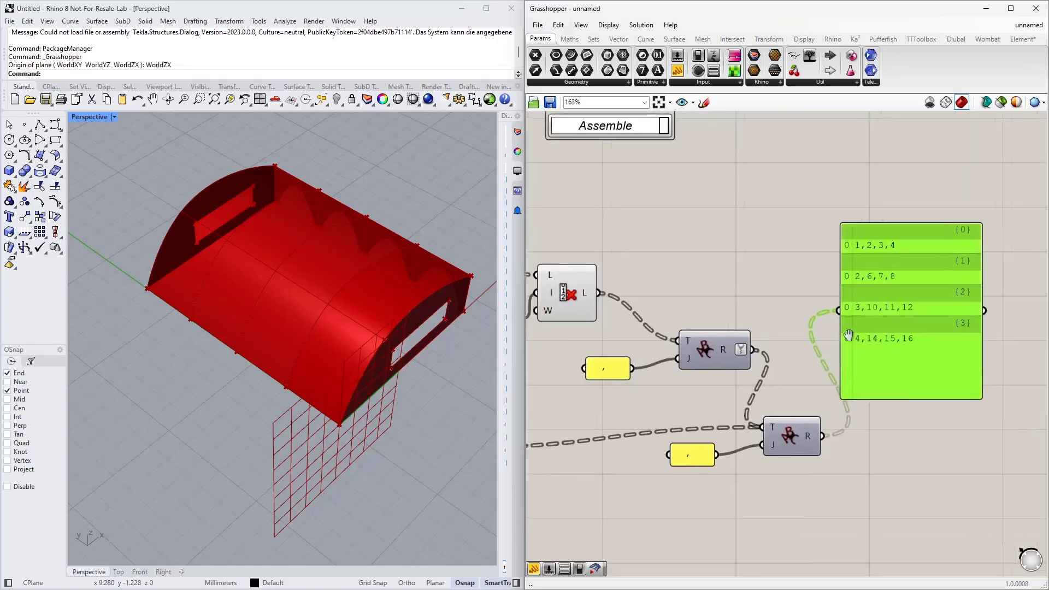
double_click(667, 447)
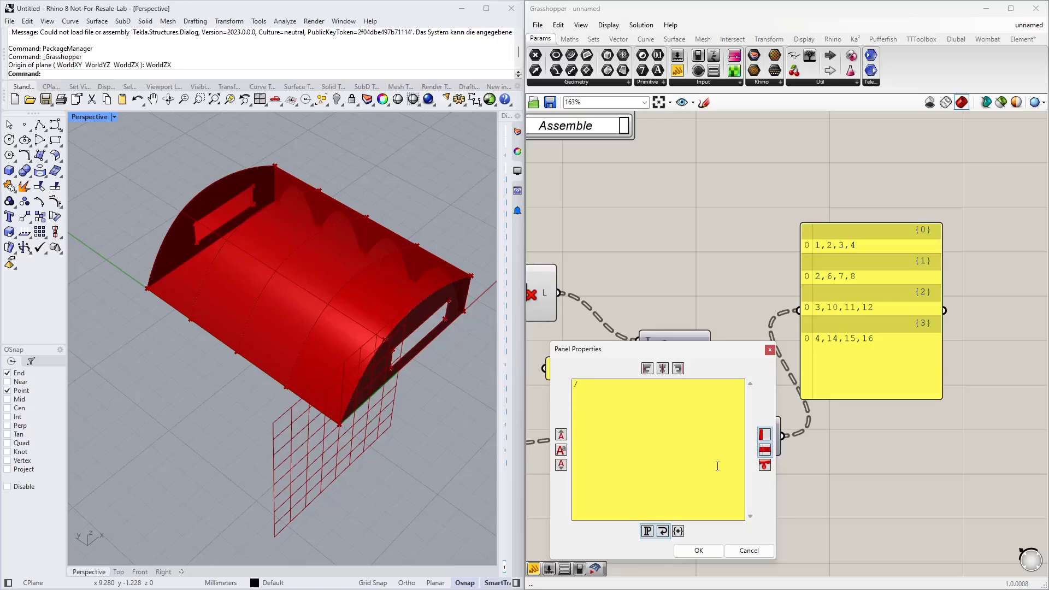
left_click(697, 551)
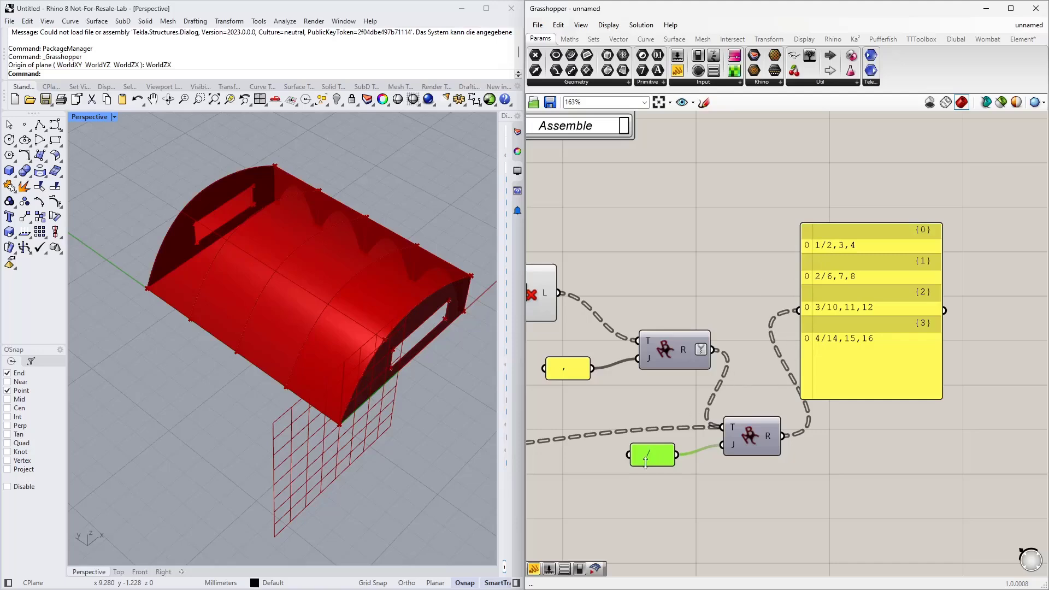
left_click_drag(869, 335, 919, 351)
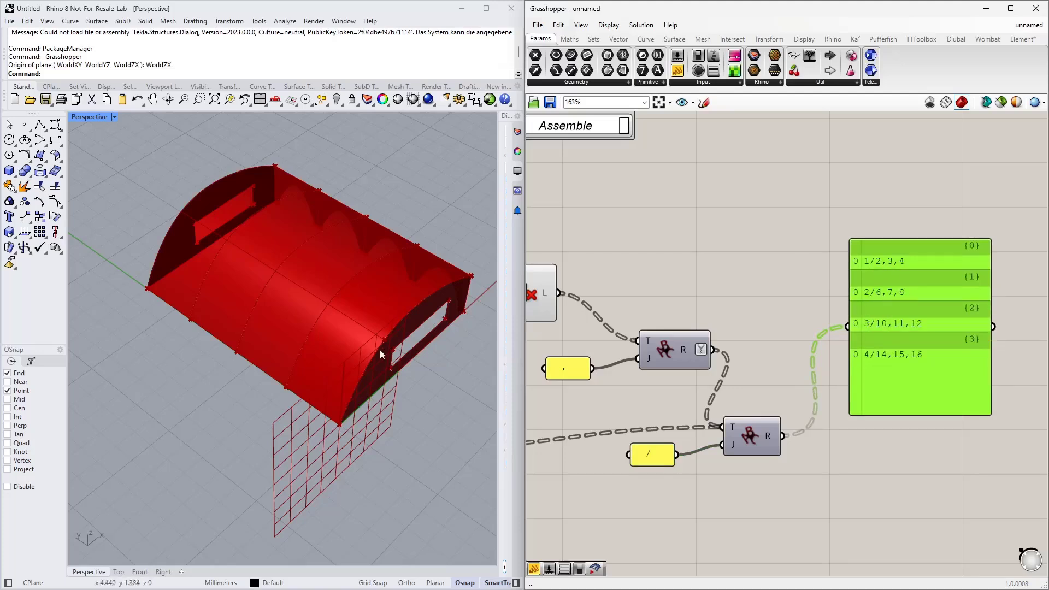
Switch to RFEM and open the existing line hinge to examine the format of its assigned surface/line numbers.
key("alt+Tab")
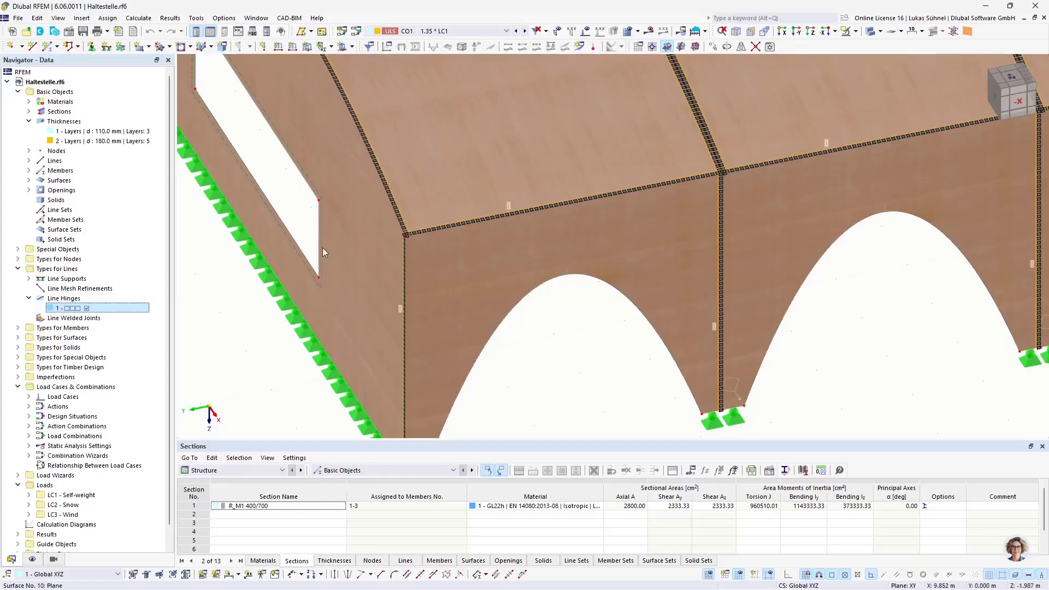
double_click(87, 309)
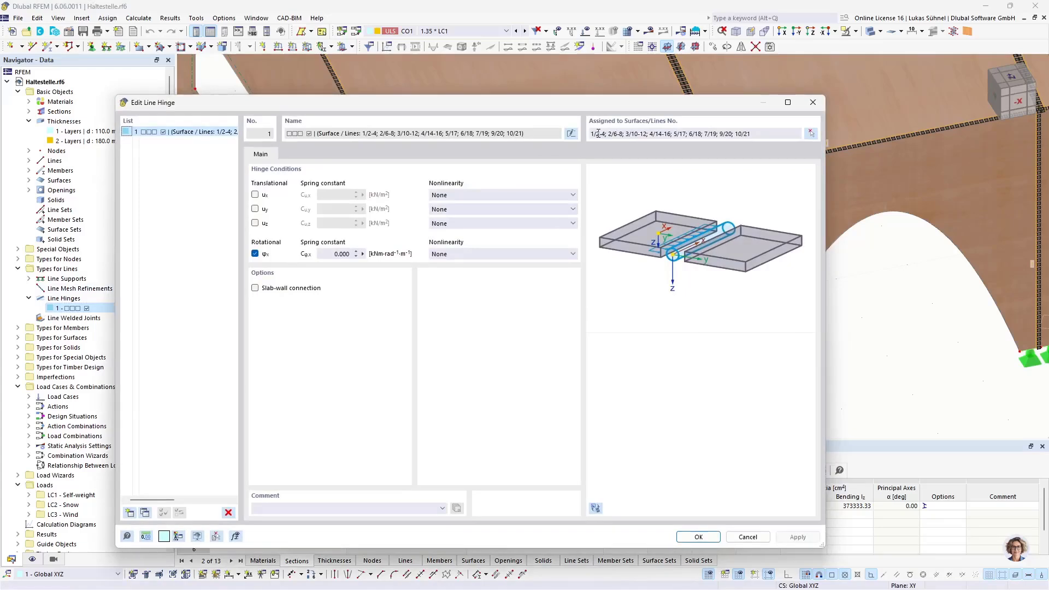
left_click(600, 134)
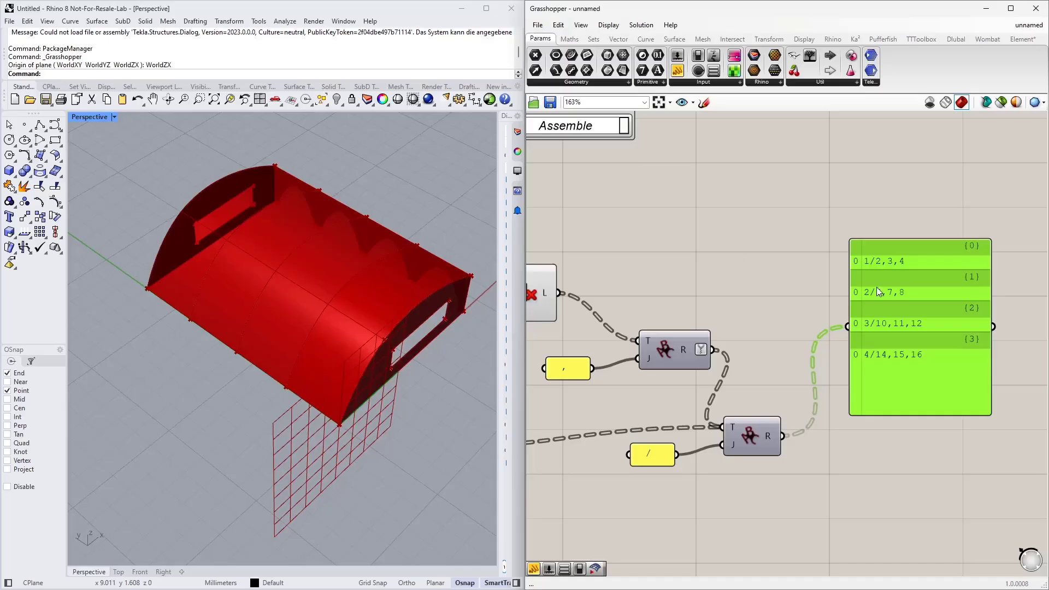
Back in Grasshopper, duplicate the second Text Join with its slash Panel and place the copy to its lower right.
right_click_drag(808, 314, 772, 284)
scroll(772, 286, "down", 1)
right_click_drag(832, 371, 792, 345)
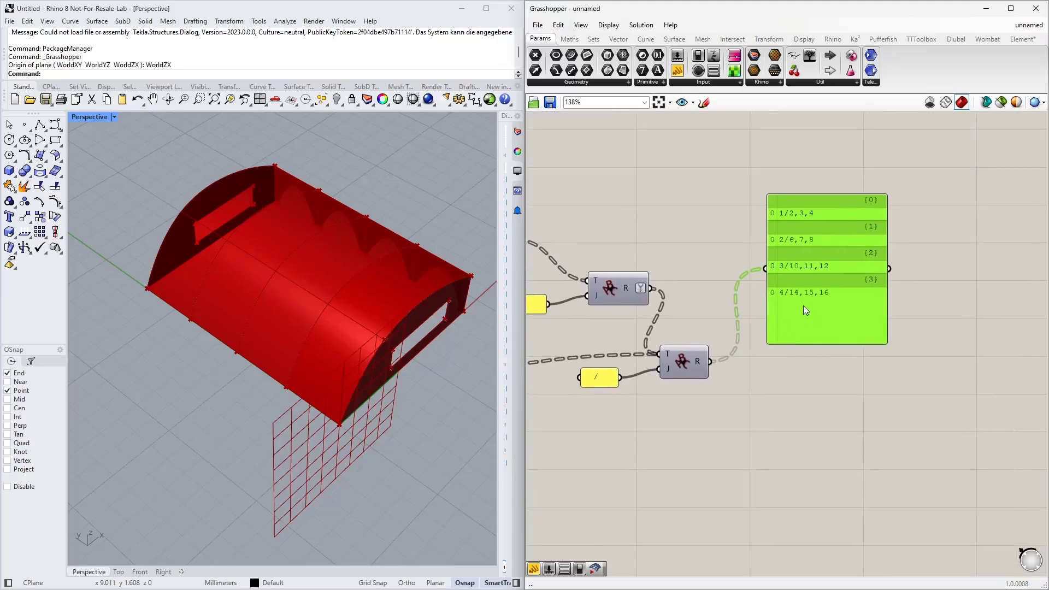
left_click_drag(804, 306, 796, 224)
right_click_drag(800, 284, 816, 350)
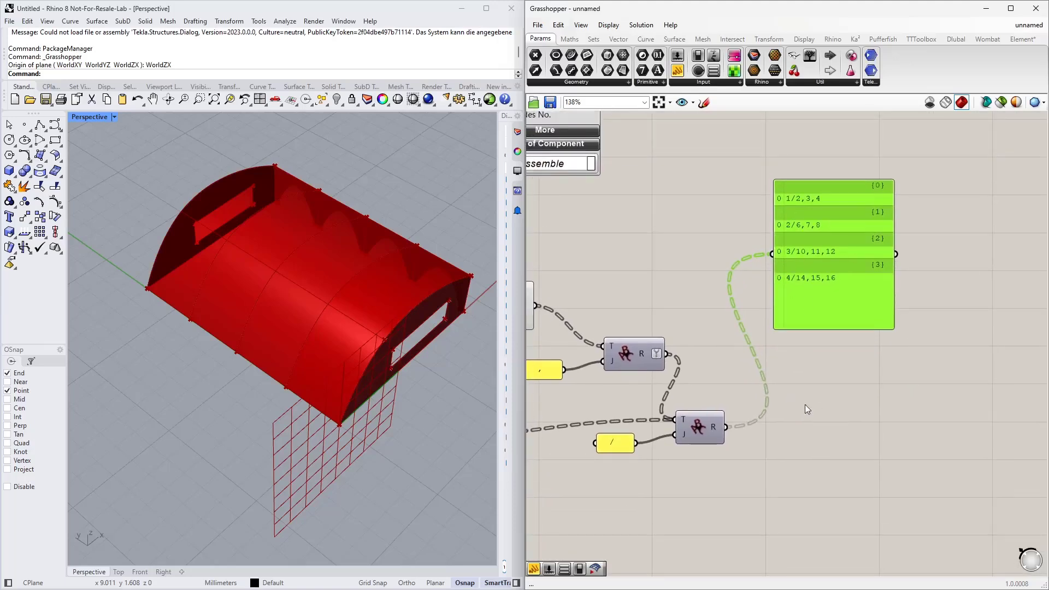
right_click_drag(805, 406, 822, 372)
left_click_drag(772, 469, 600, 390)
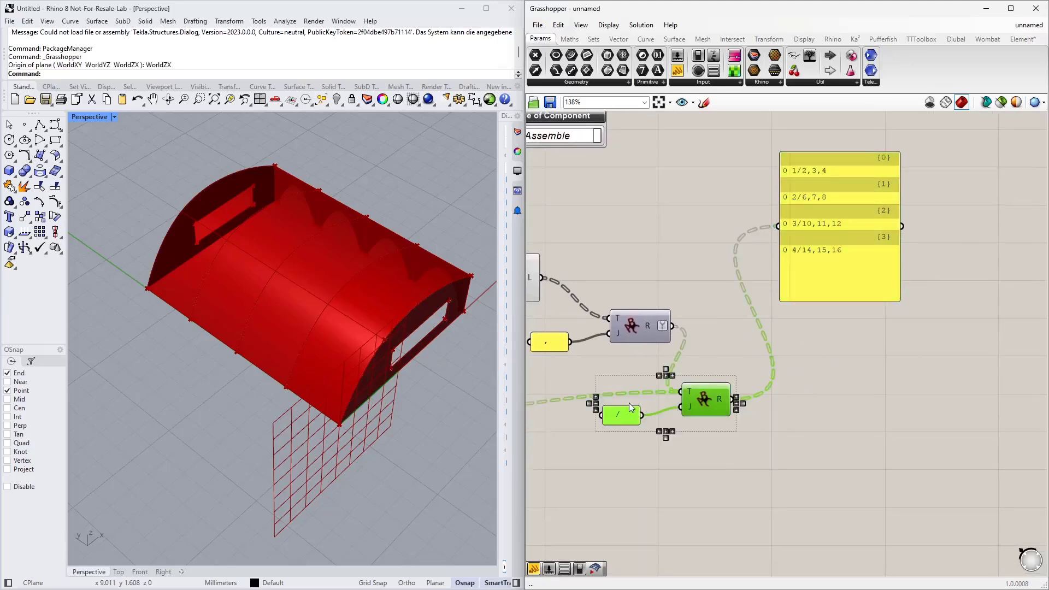
key("ctrl+c")
key("ctrl+v")
left_click_drag(708, 410, 844, 441)
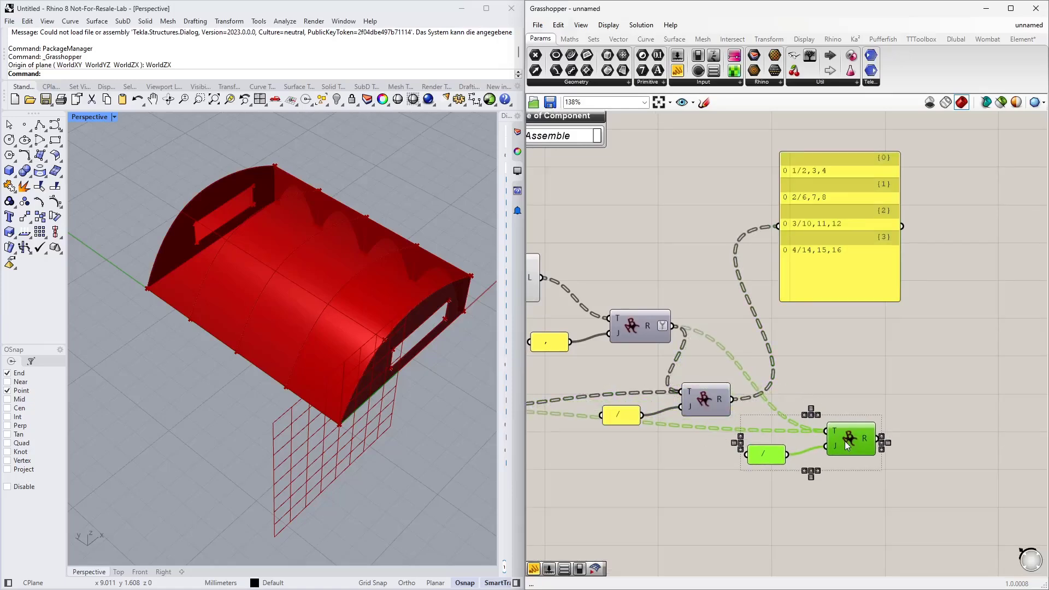
left_click(753, 386)
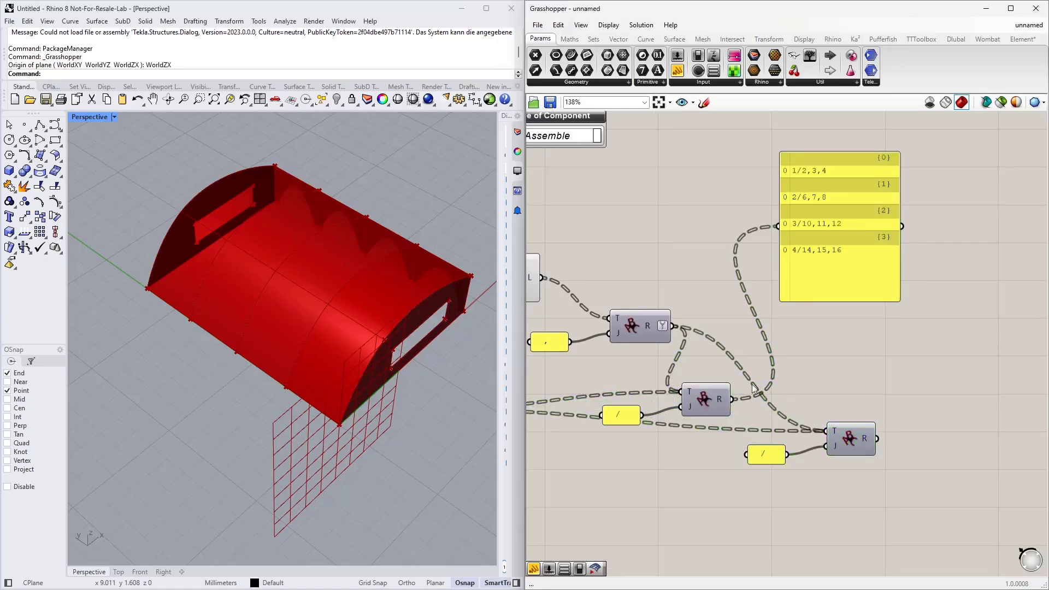
Flatten the second Text Join's R output and connect it as the only source of the third Text Join's T input.
right_click(720, 399)
left_click(745, 445)
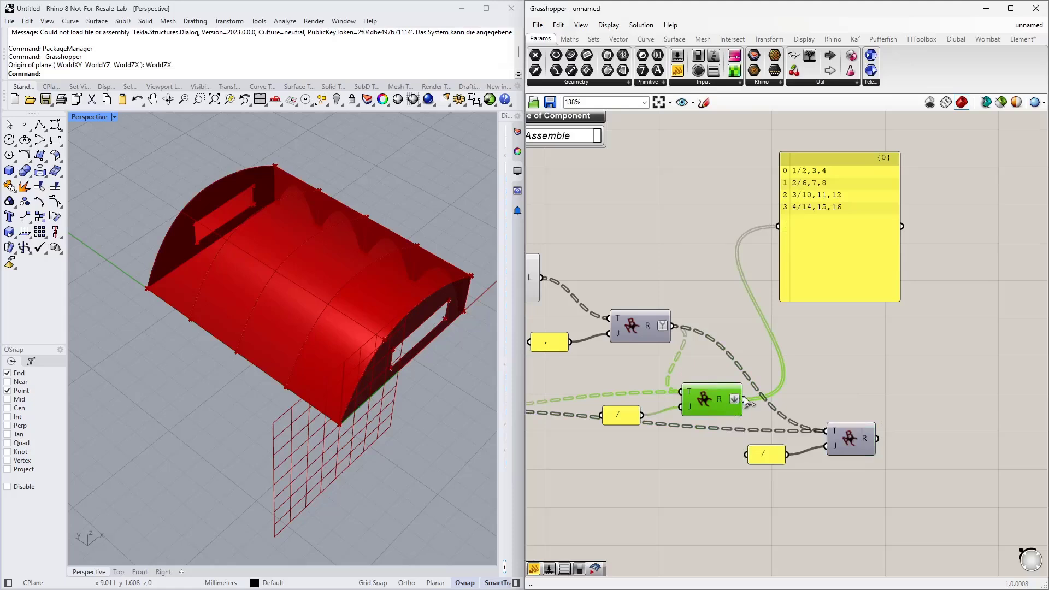
left_click_drag(744, 399, 828, 429)
Change the third Text Join's separator to a semicolon and show its output in the large Panel, resized wide and low.
double_click(766, 454)
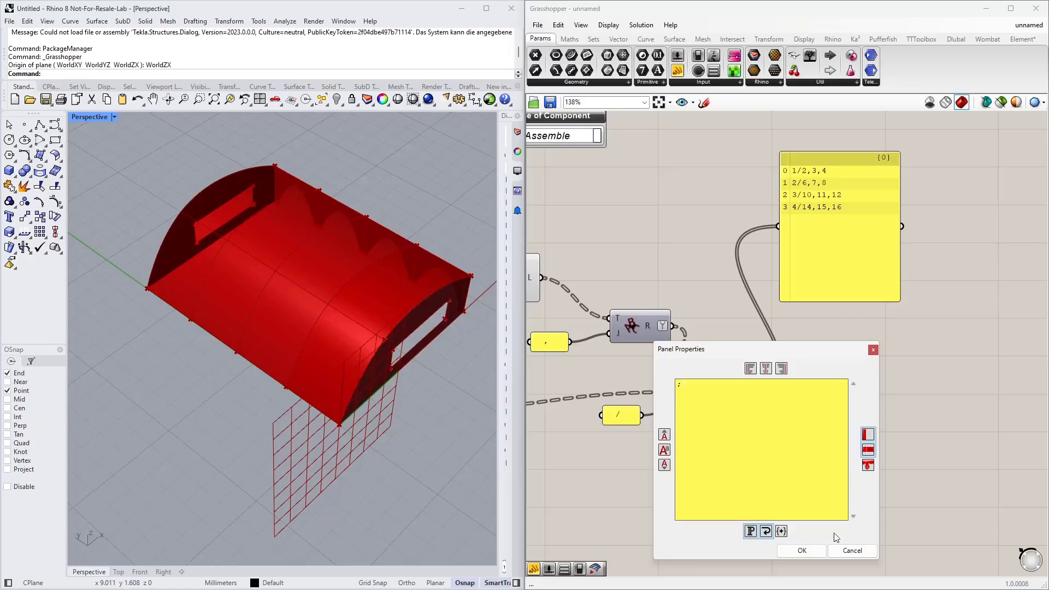
left_click(813, 553)
left_click_drag(877, 438, 778, 226)
left_click_drag(896, 298, 1009, 192)
right_click_drag(975, 213, 883, 249)
left_click_drag(827, 219, 913, 345)
right_click_drag(913, 344, 716, 268)
scroll(716, 268, "up", 2)
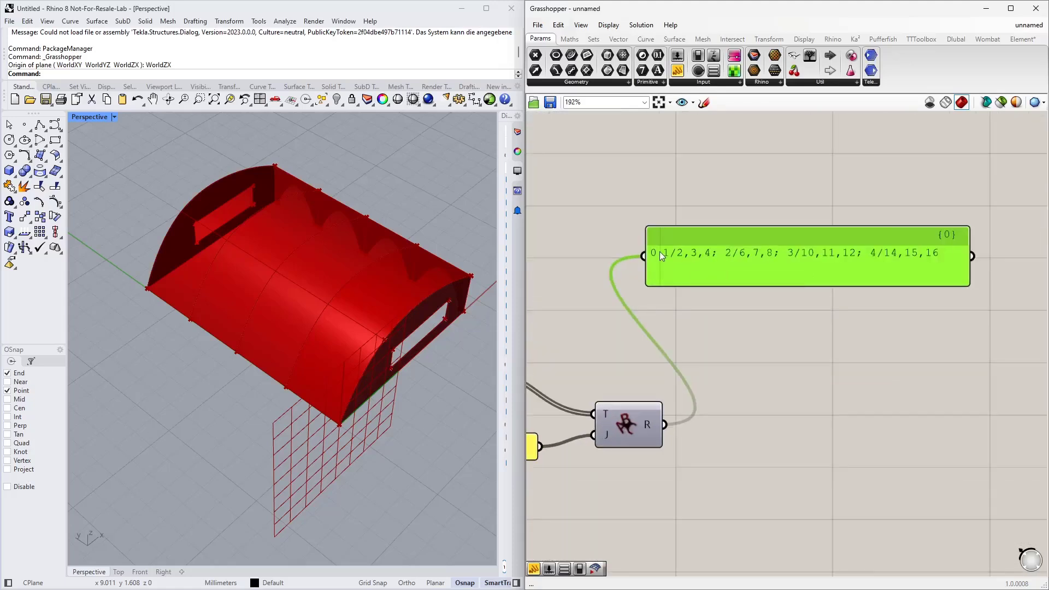
scroll(756, 339, "down", 3)
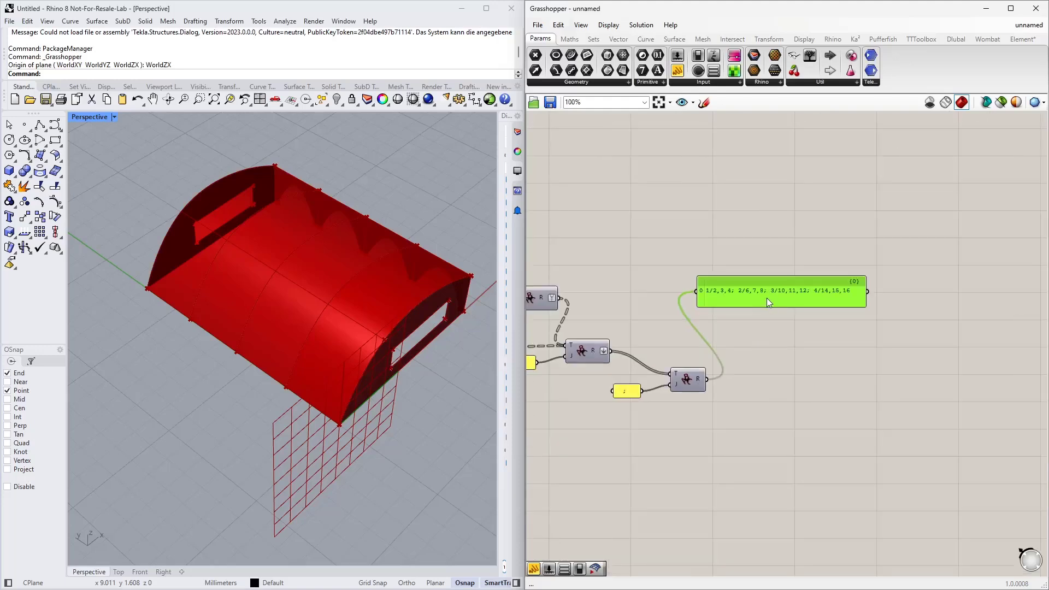
Delete the output Panel and add a Dlubal Line Hinge component to the right of the last Text Join.
key("Delete")
right_click_drag(681, 313, 793, 354)
scroll(789, 360, "down", 1)
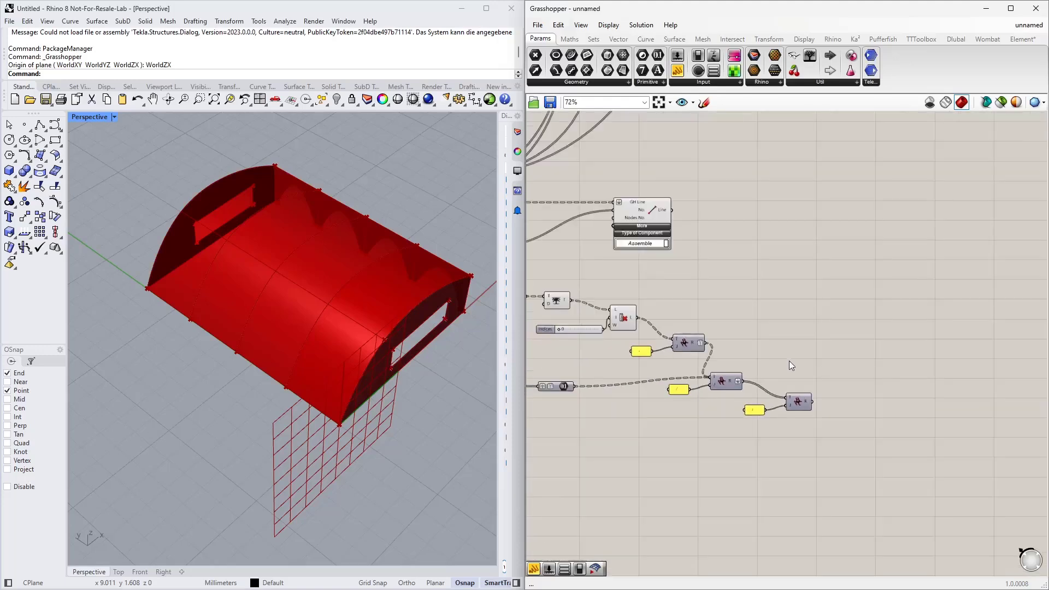
left_click(956, 38)
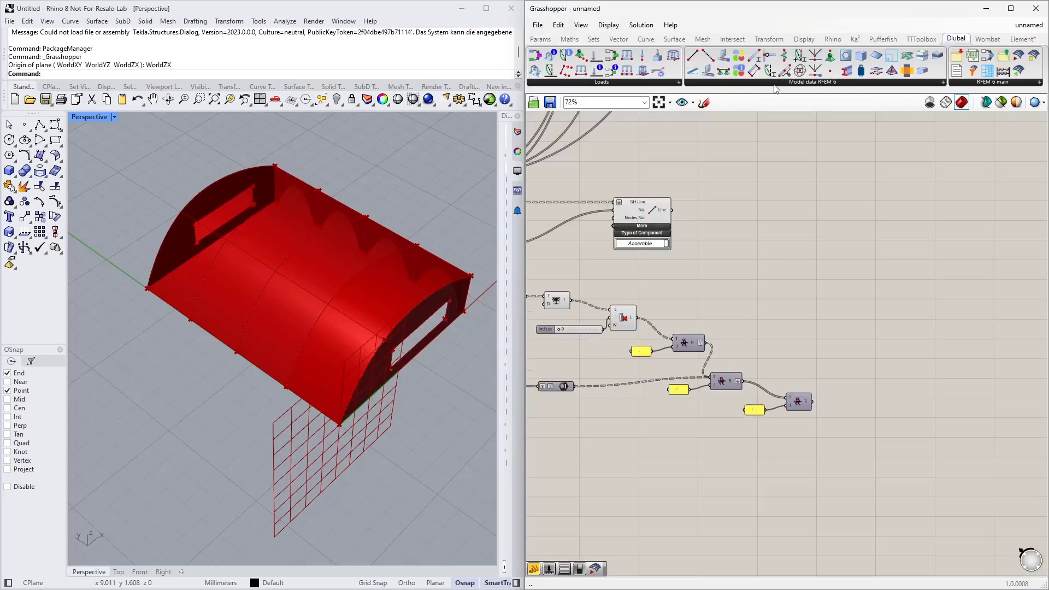
left_click_drag(714, 77, 863, 339)
scroll(776, 365, "up", 1)
scroll(771, 344, "up", 1)
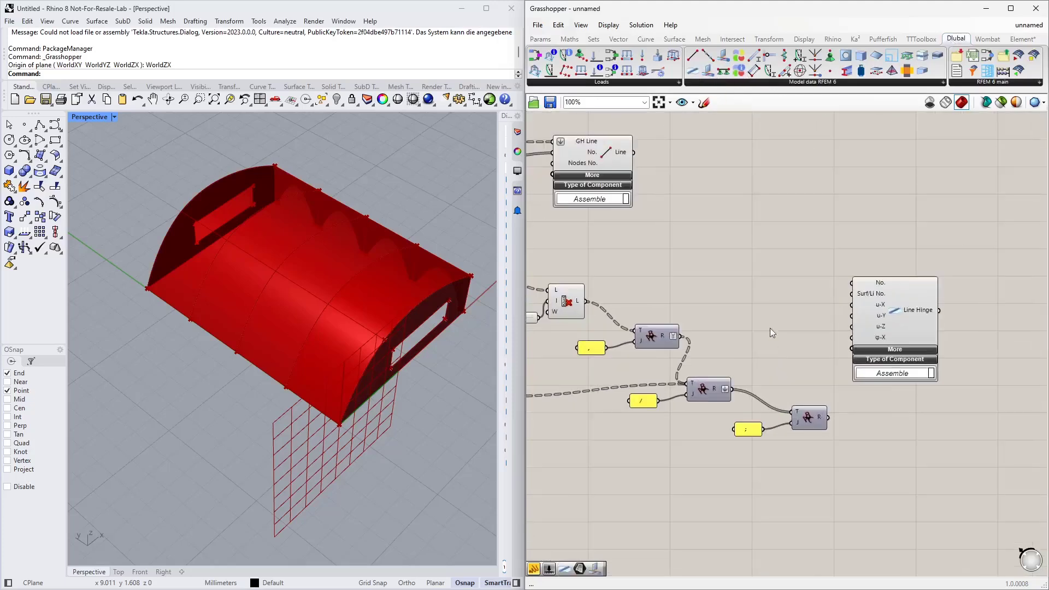
Add a number slider set to 1 and connect it to the Line Hinge's No. input.
double_click(755, 290)
type("1")
key("Return")
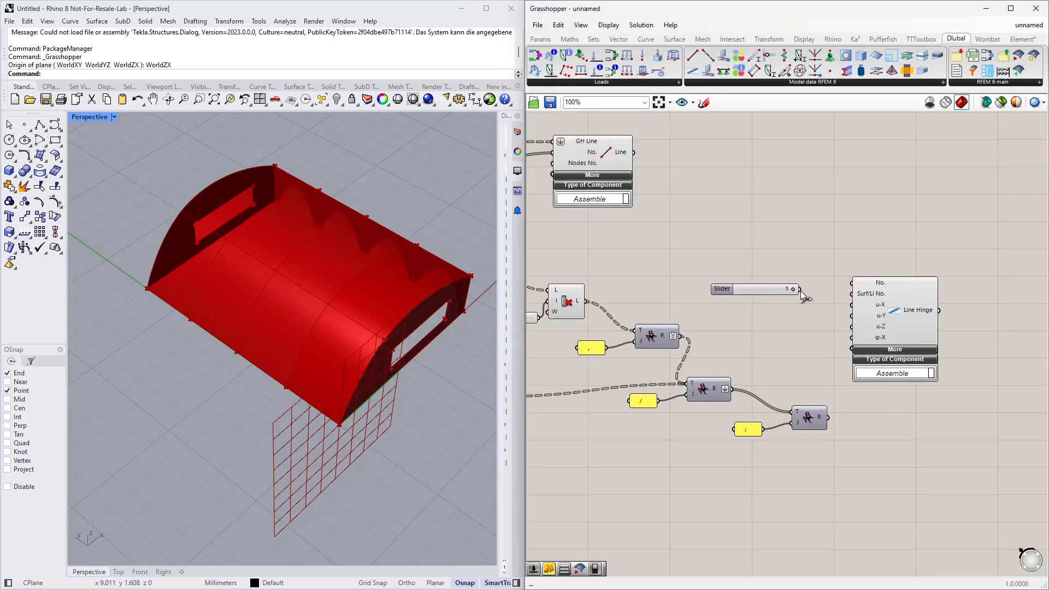
left_click_drag(801, 290, 783, 270)
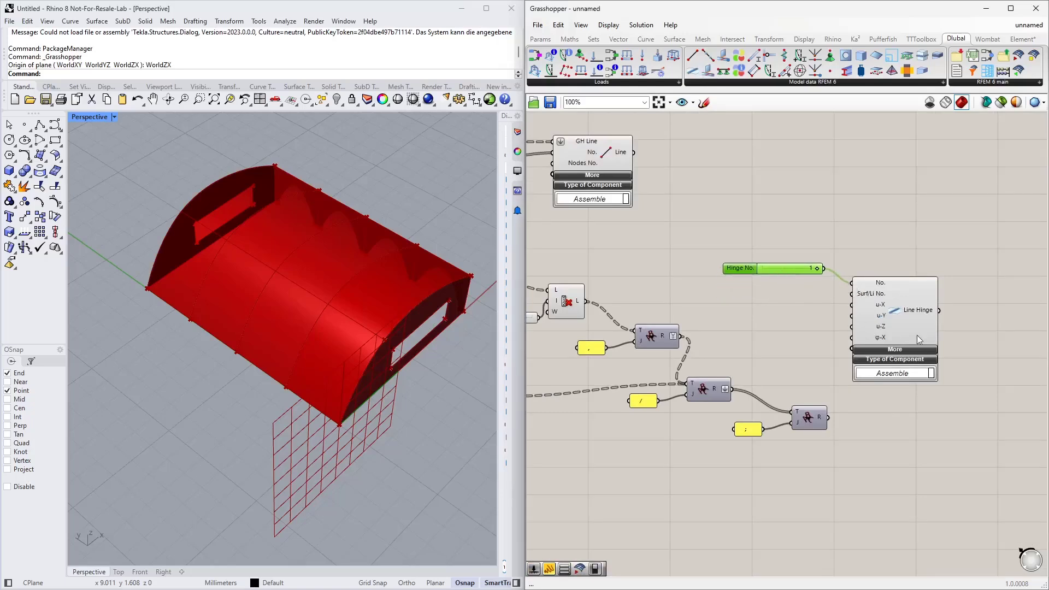
Shift the Line Hinge component aside and feed its Surf/Li No. input from the last Text Join's output.
left_click_drag(866, 298, 898, 316)
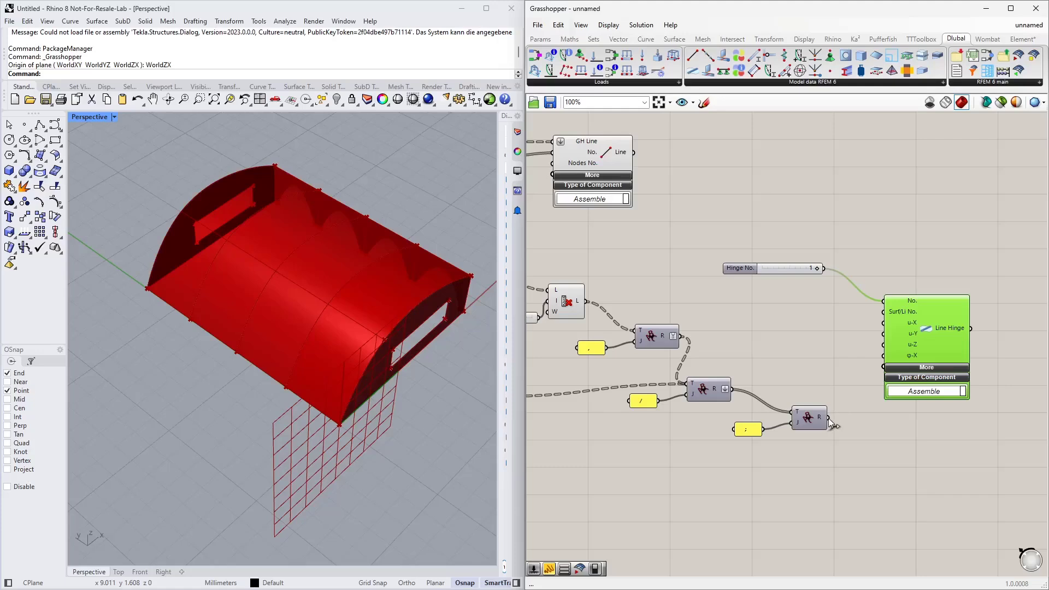
left_click_drag(829, 418, 884, 311)
left_click(777, 338)
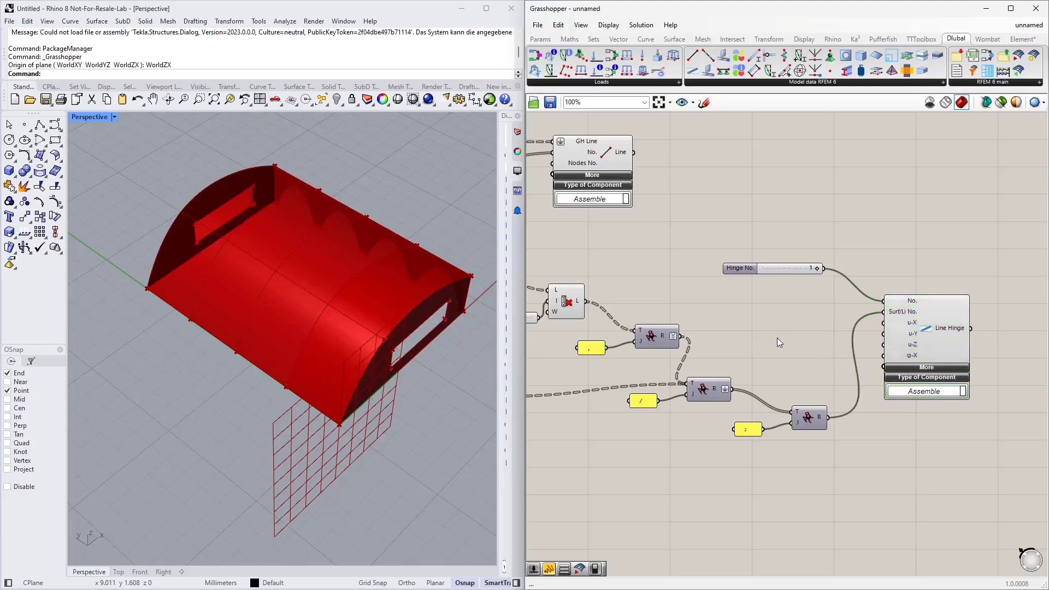
Add a Panel containing inf, connect it to the Line Hinge's u-X, u-Y and u-Z inputs, and place it closer to the component.
double_click(777, 338)
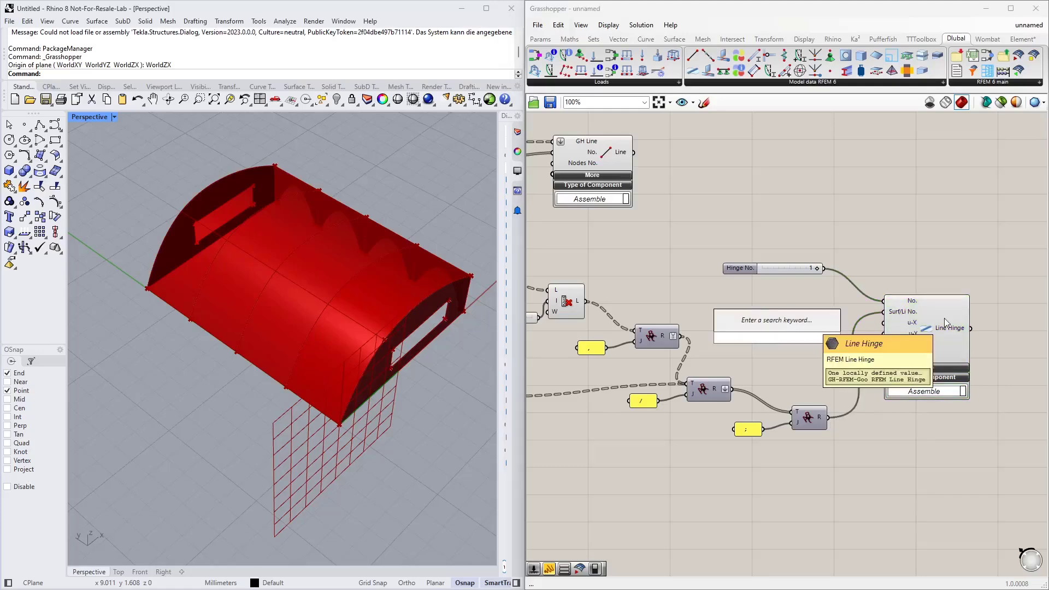
type("inf")
key("Return")
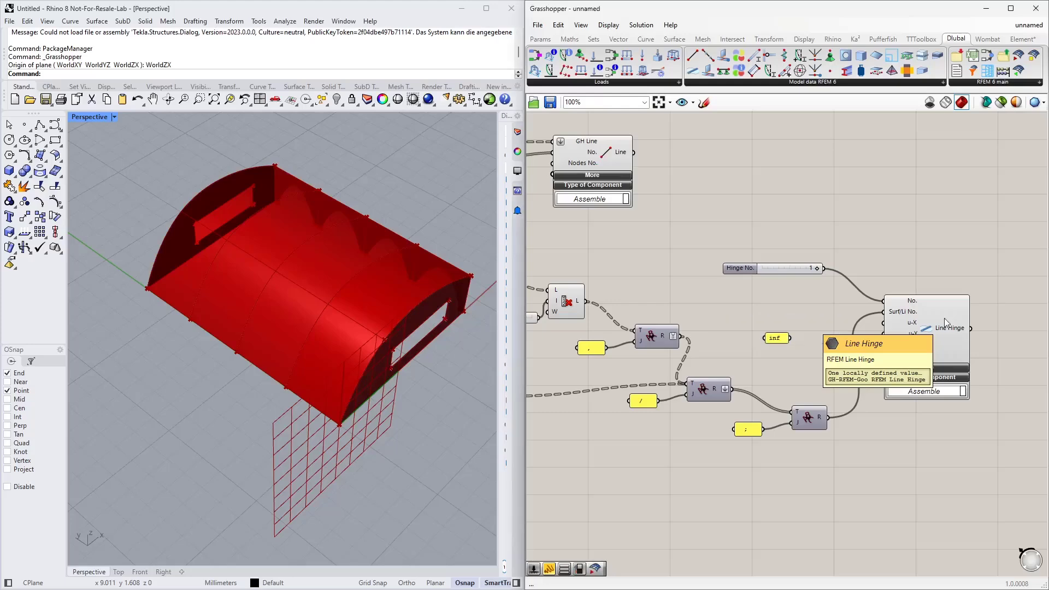
scroll(809, 329, "up", 2)
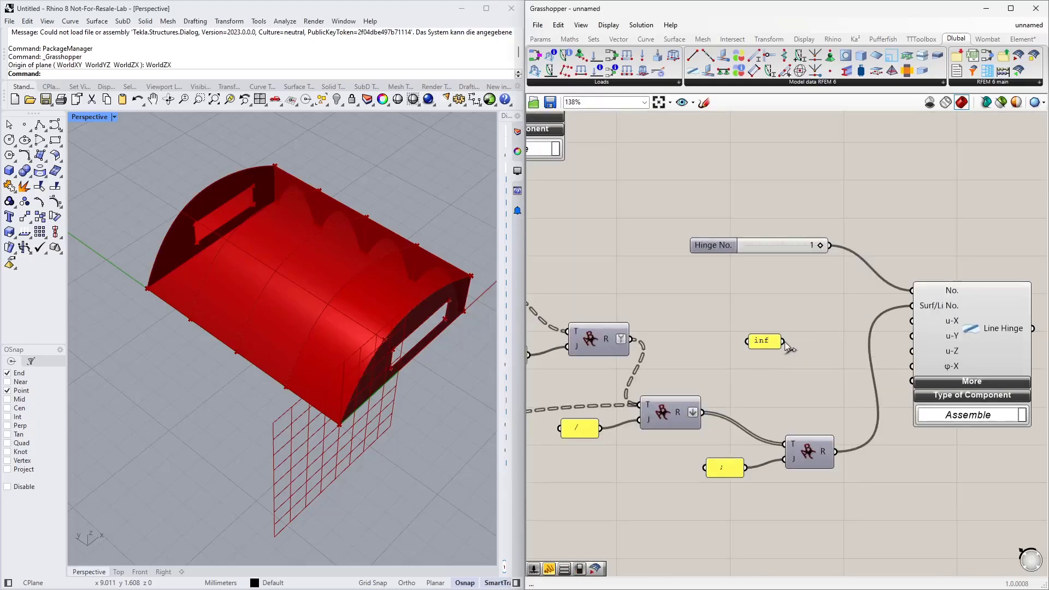
left_click_drag(783, 341, 912, 321)
left_click_drag(785, 342, 907, 335)
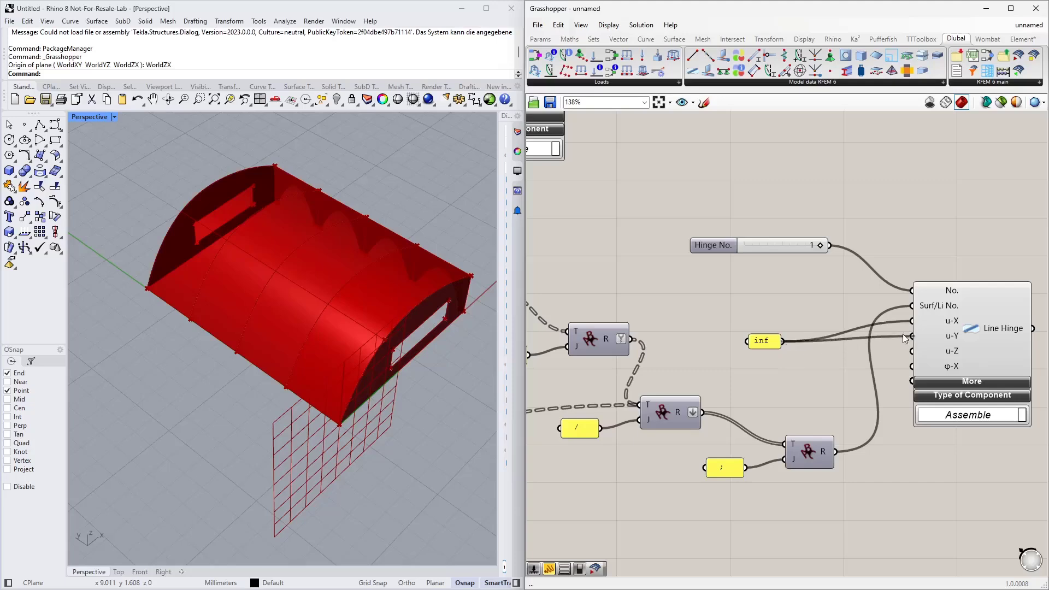
left_click_drag(785, 342, 912, 351)
left_click_drag(765, 343, 841, 341)
Add a number slider set to 0 for the Line Hinge's φ-X input and position it below the inf Panel.
double_click(802, 371)
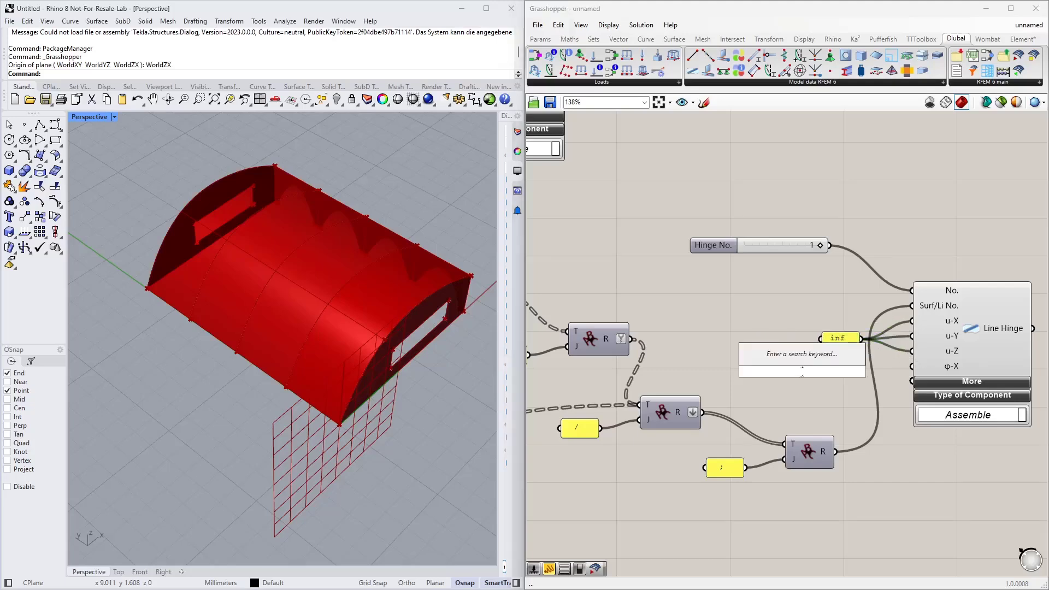
type("slider")
key("Return")
left_click_drag(866, 372, 835, 370)
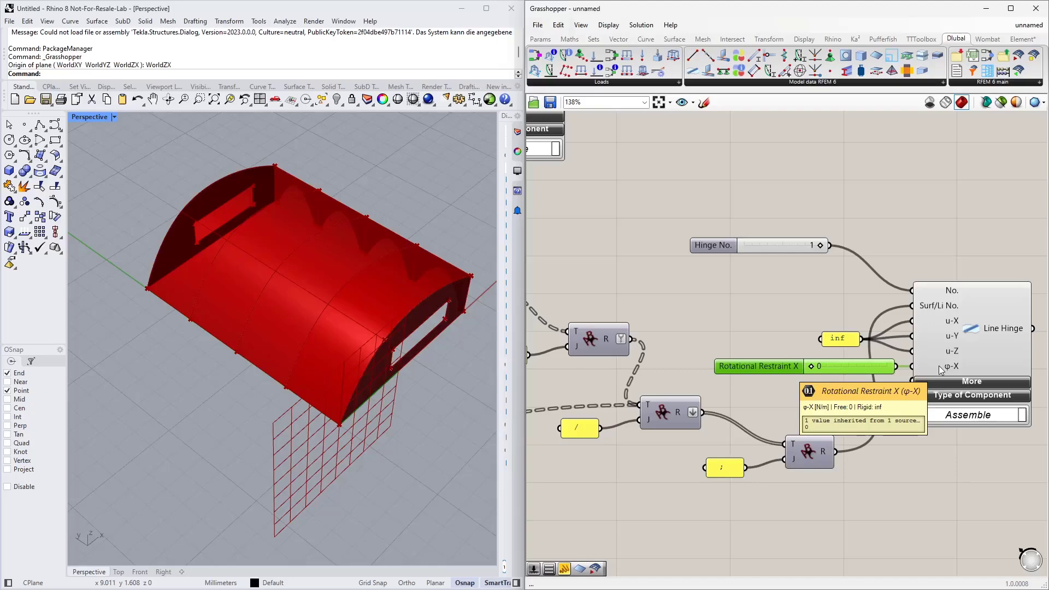
Expand the Line Hinge's additional inputs to examine the nonlinearity options and collapse them again.
scroll(722, 336, "down", 2)
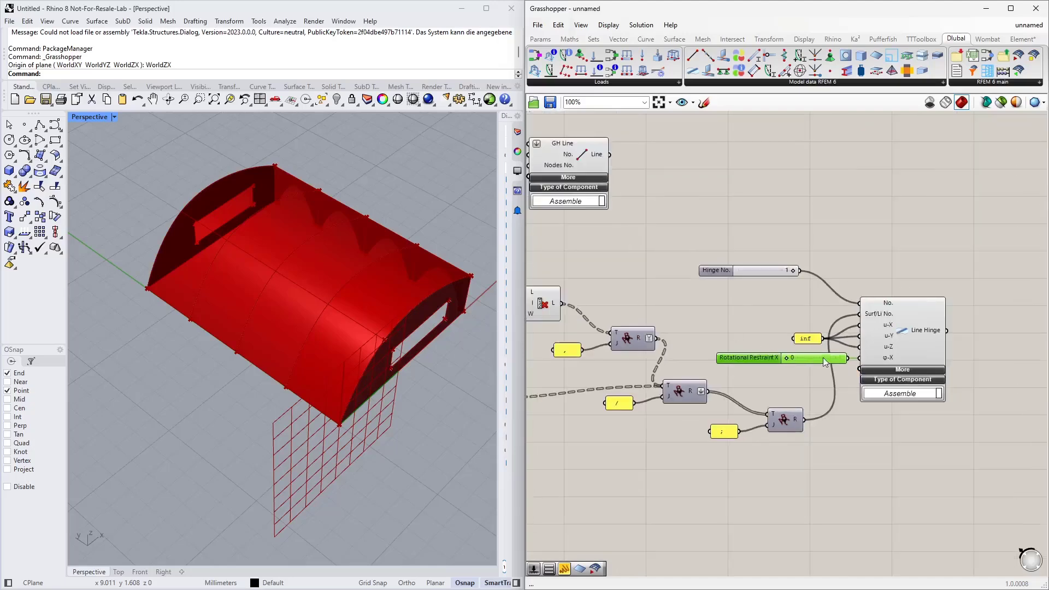
right_click_drag(799, 370, 731, 402)
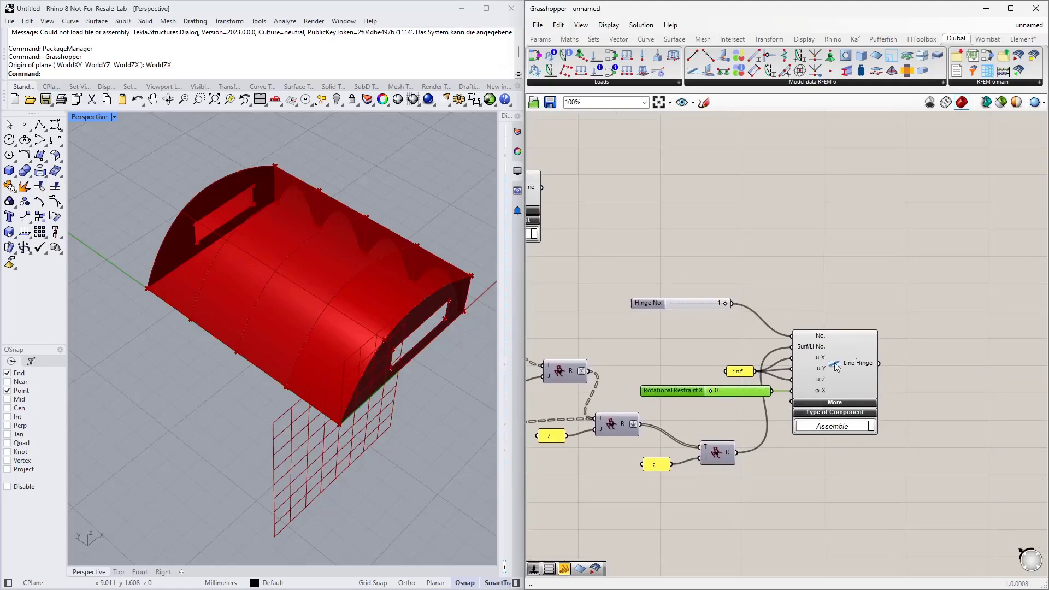
left_click(835, 404)
scroll(798, 465, "up", 4)
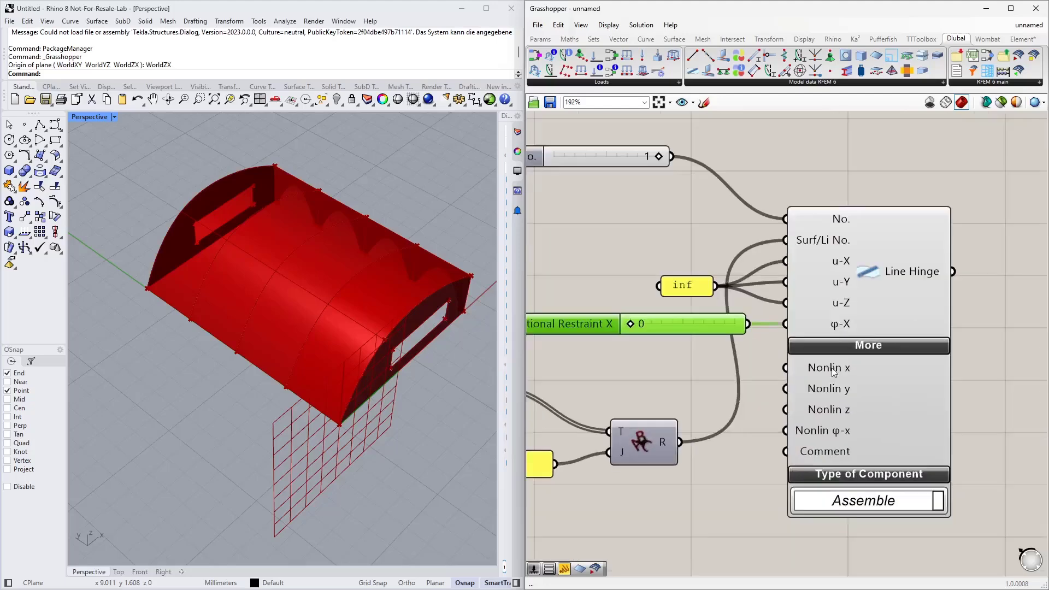
left_click(870, 348)
scroll(839, 427, "down", 4)
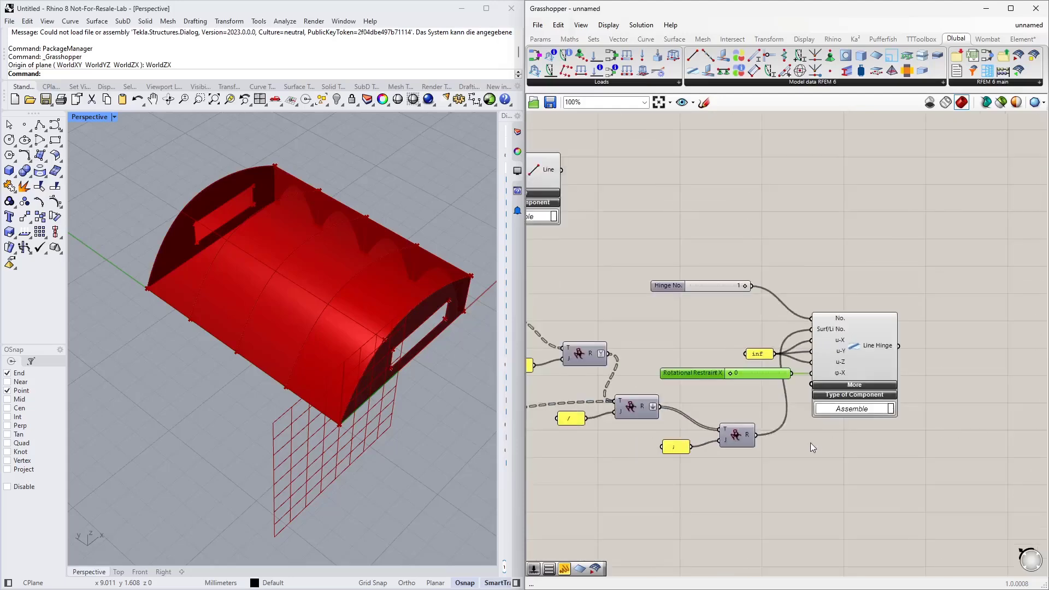
Review the line hinge part of the definition and the vault model's arched side openings in the Rhino viewport.
scroll(811, 443, "down", 5)
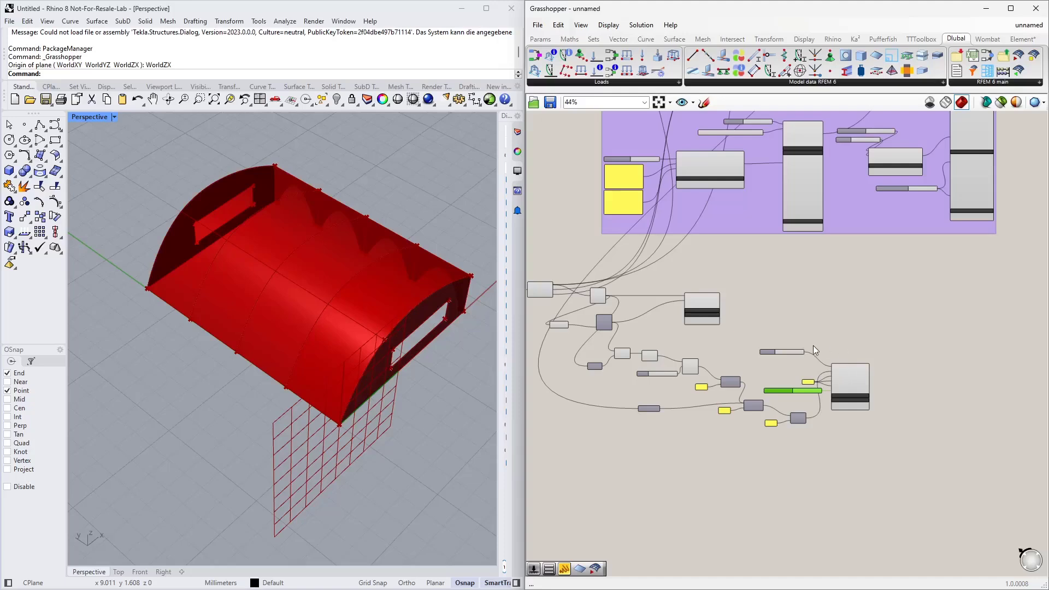
scroll(813, 345, "up", 4)
right_click_drag(874, 295, 802, 326)
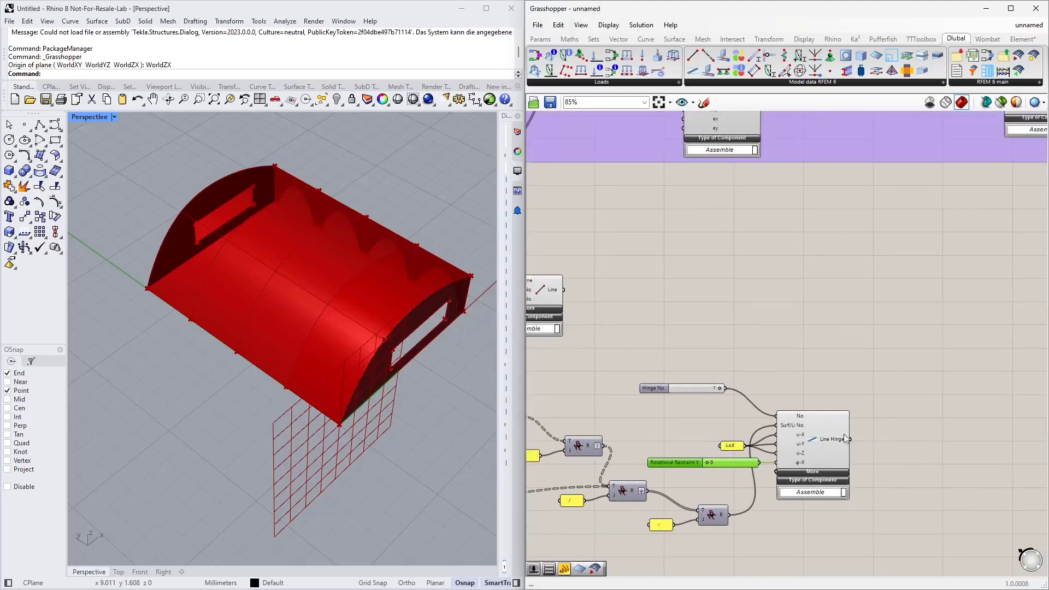
right_click_drag(826, 427, 818, 320)
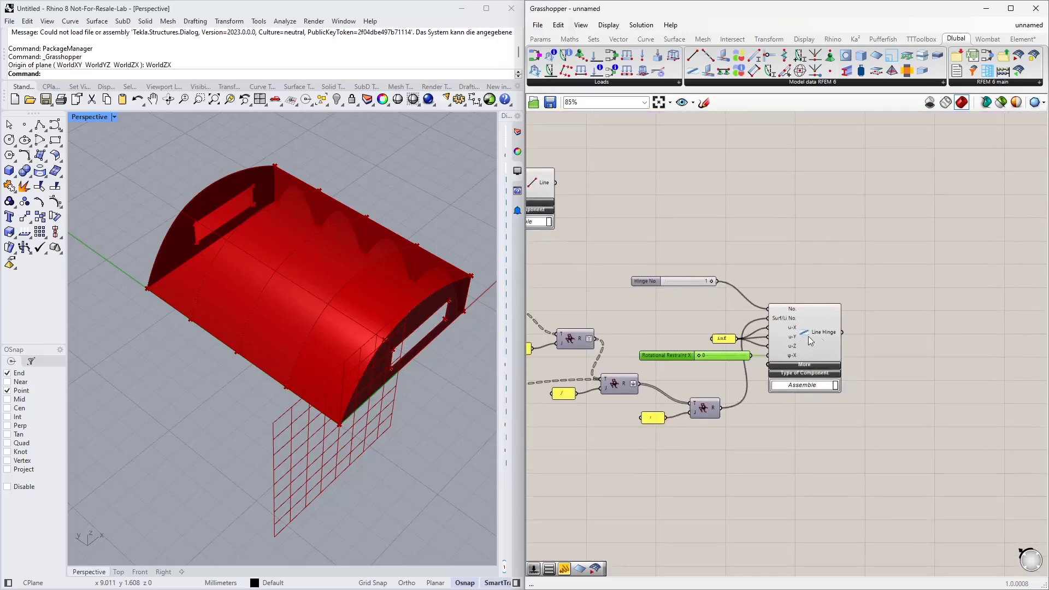
scroll(876, 336, "down", 2)
right_click_drag(415, 311, 236, 303)
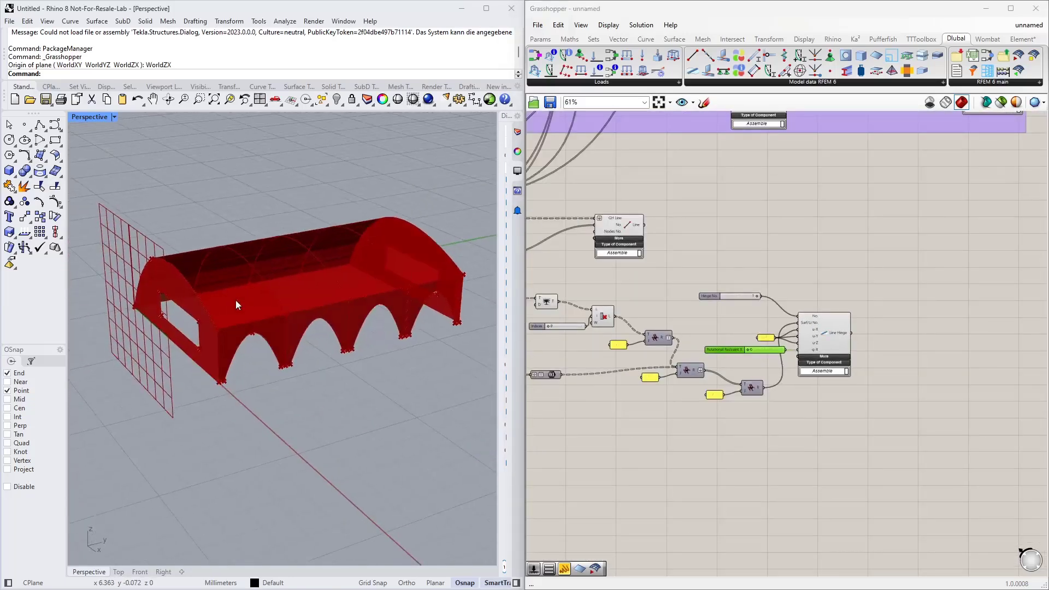
scroll(192, 357, "up", 2)
right_click_drag(699, 438, 856, 429)
scroll(241, 338, "up", 3)
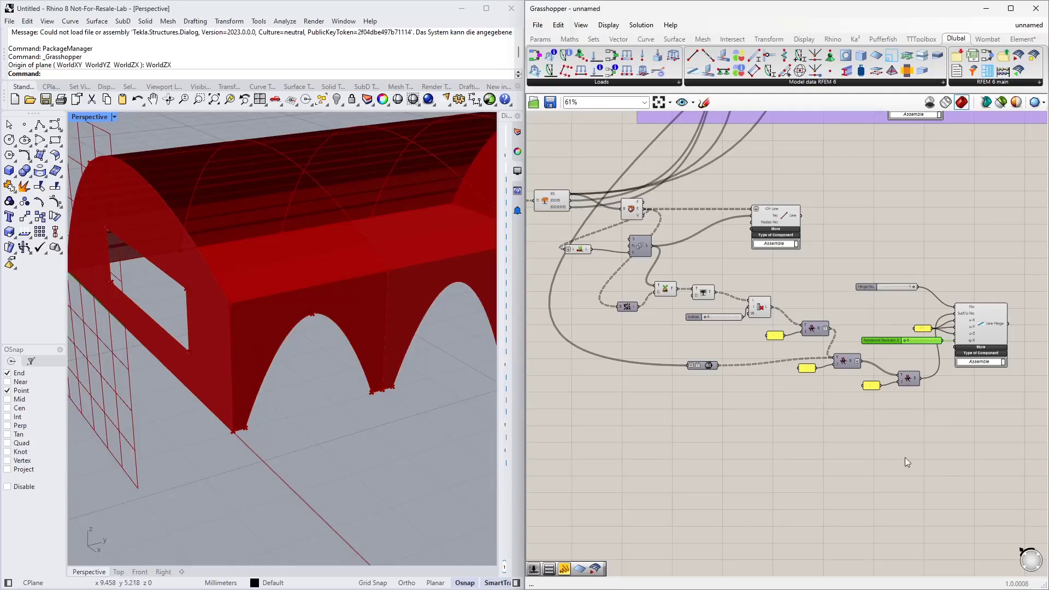
right_click_drag(905, 457, 837, 447)
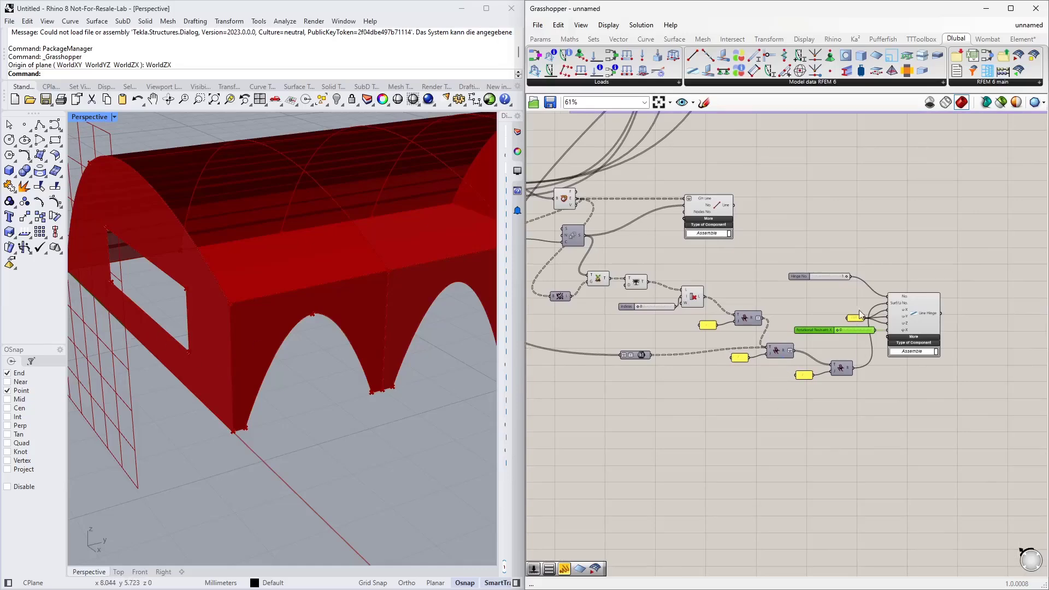
scroll(848, 348, "up", 3)
scroll(803, 374, "down", 2)
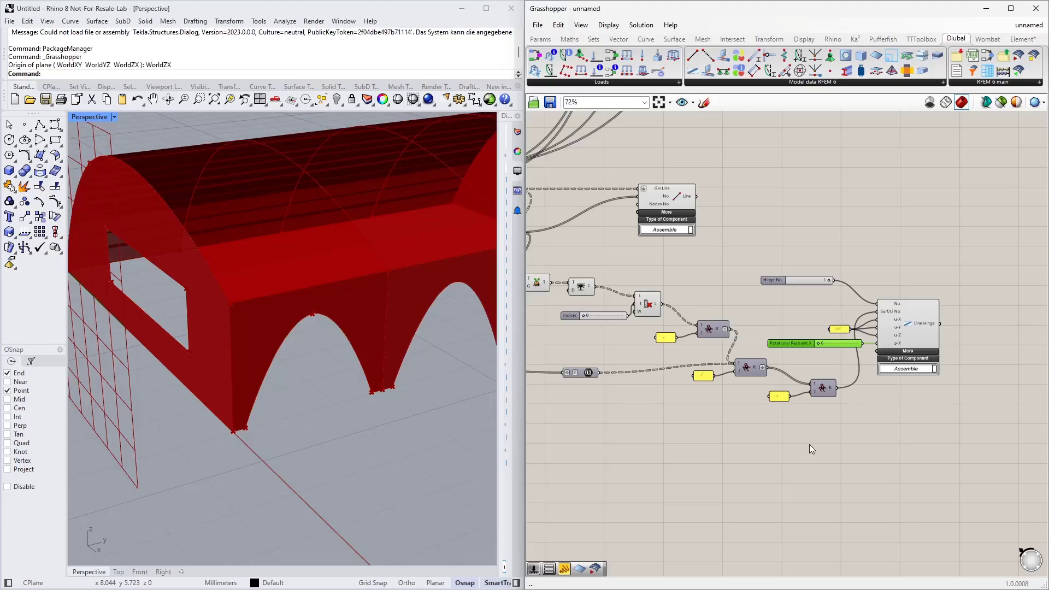
Place the Dlubal RFEM export component in the empty area beside the purple groups and expand its additional inputs.
scroll(797, 428, "down", 4)
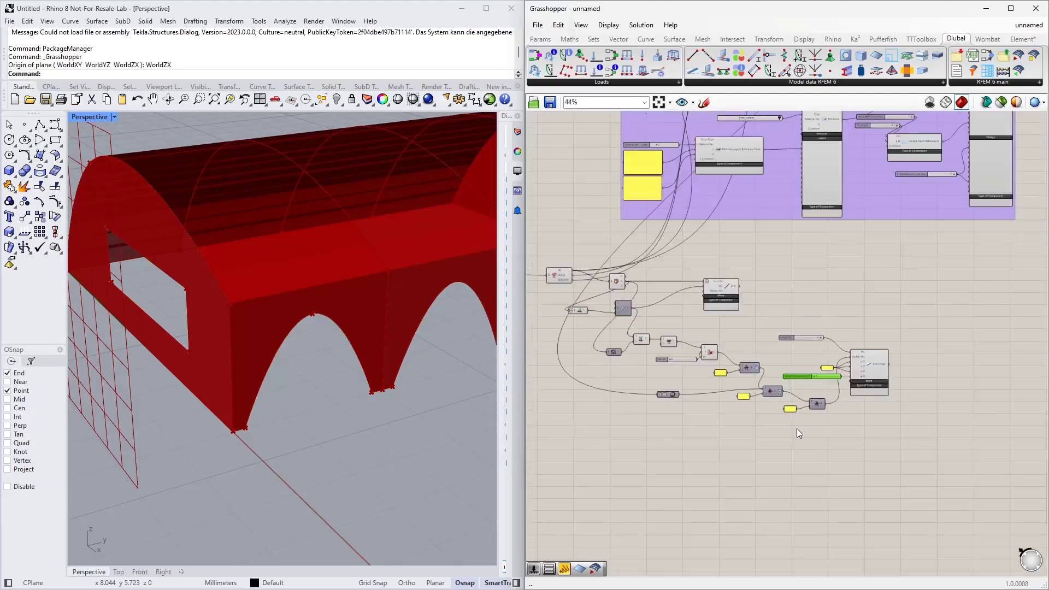
right_click_drag(877, 317, 782, 376)
right_click_drag(897, 242, 748, 445)
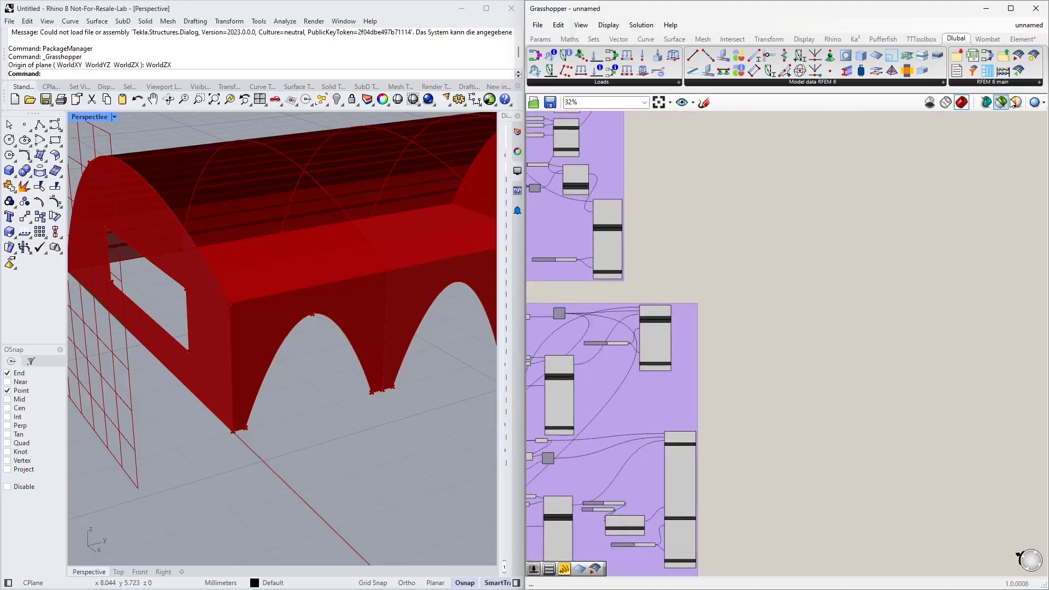
left_click_drag(1018, 55, 929, 271)
left_click_drag(795, 205, 793, 203)
scroll(792, 196, "up", 5)
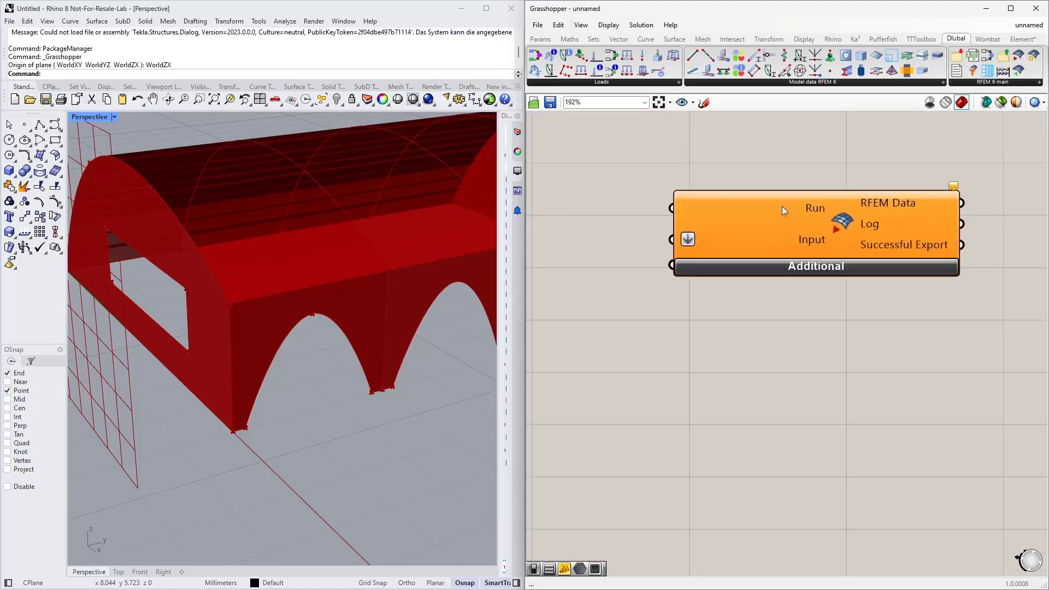
left_click(824, 266)
scroll(711, 232, "down", 4)
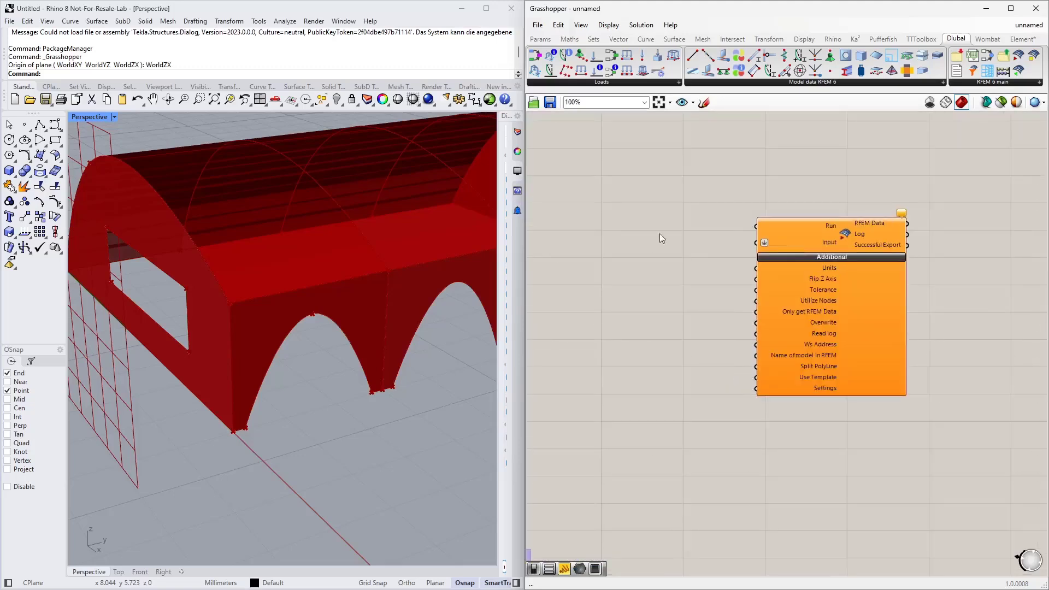
Add a Boolean Toggle set to False, connect it to the export component's Run input and place it just above that input.
double_click(641, 247)
type("bool")
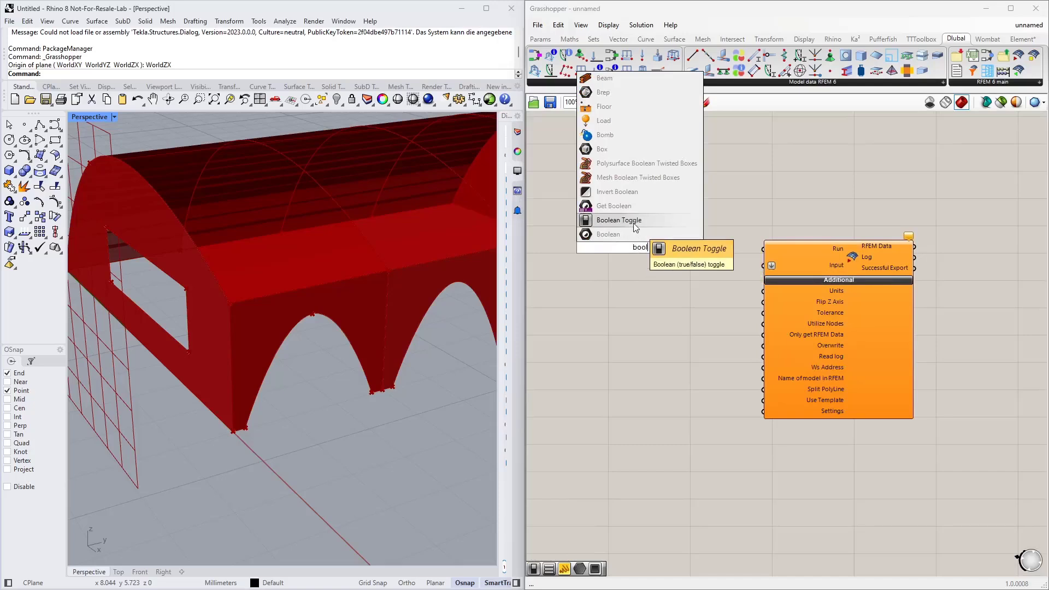
left_click(637, 221)
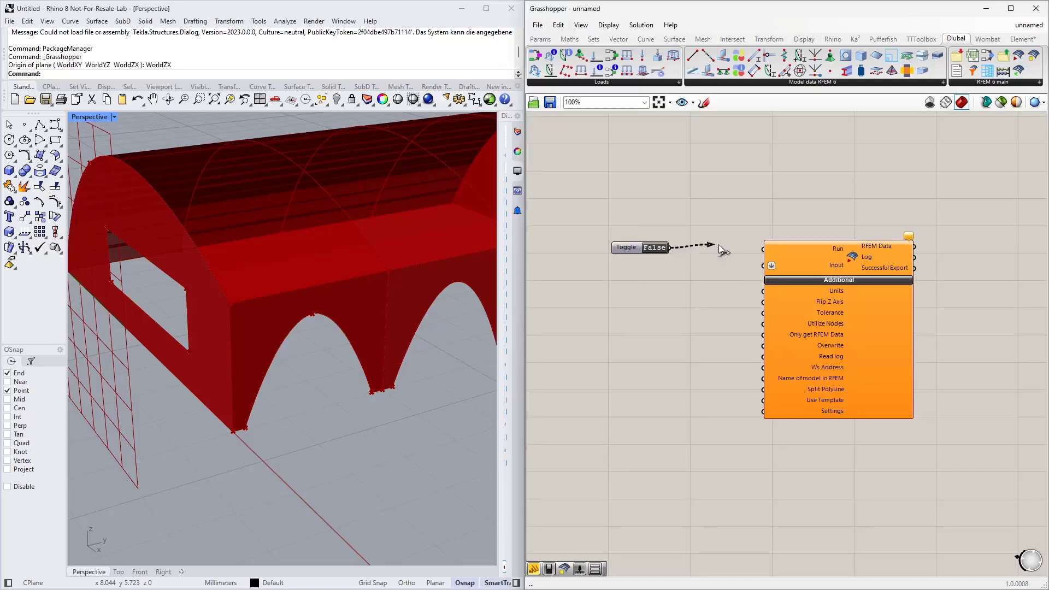
left_click_drag(719, 245, 834, 250)
left_click_drag(614, 247, 661, 229)
scroll(704, 230, "up", 3)
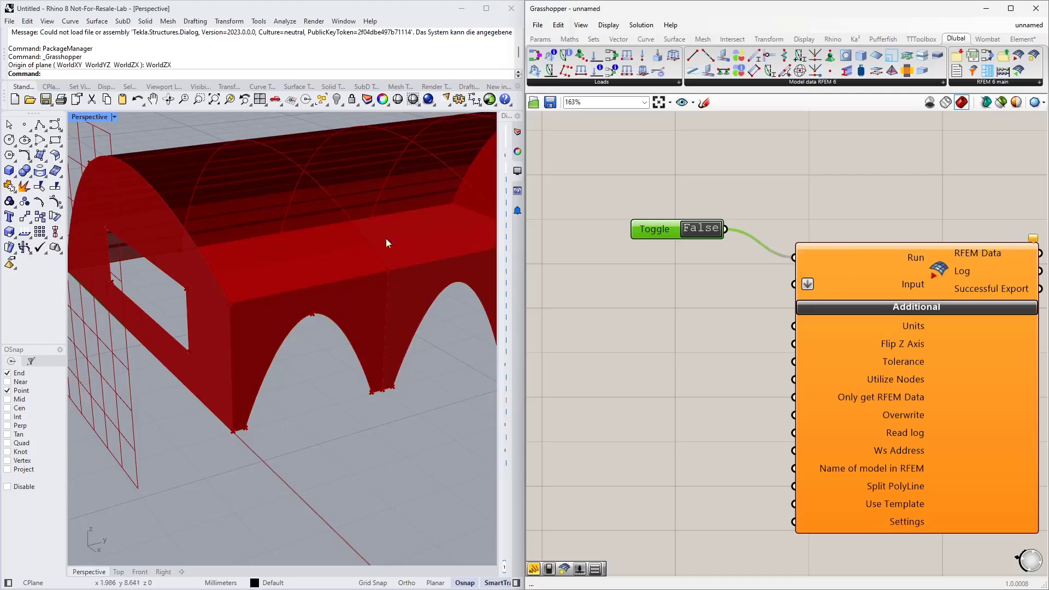
Connect the outputs of both Material components in the upper group to the export component's Input.
scroll(901, 302, "down", 8)
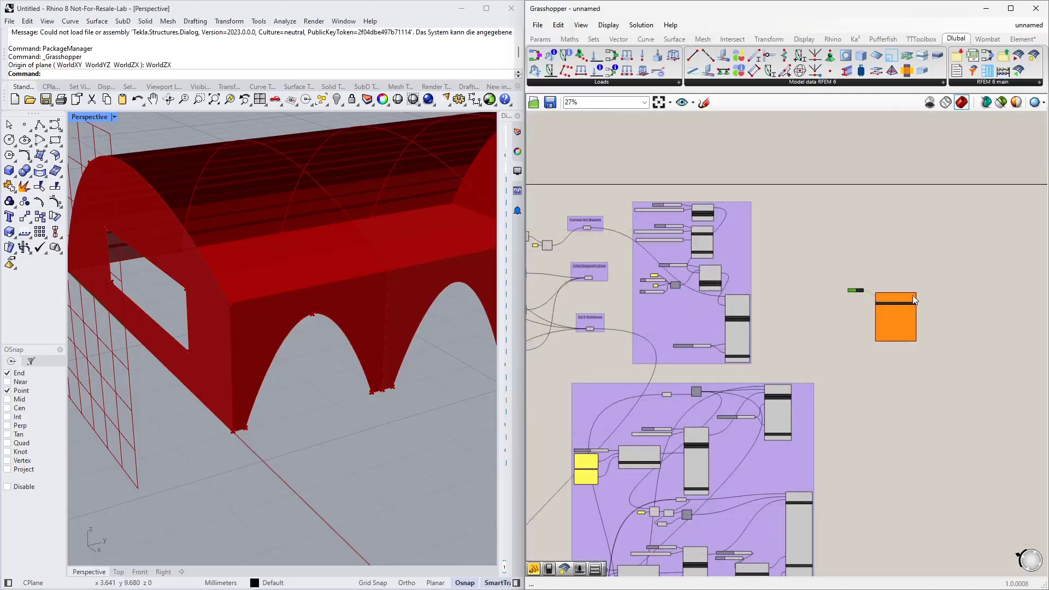
scroll(915, 300, "up", 7)
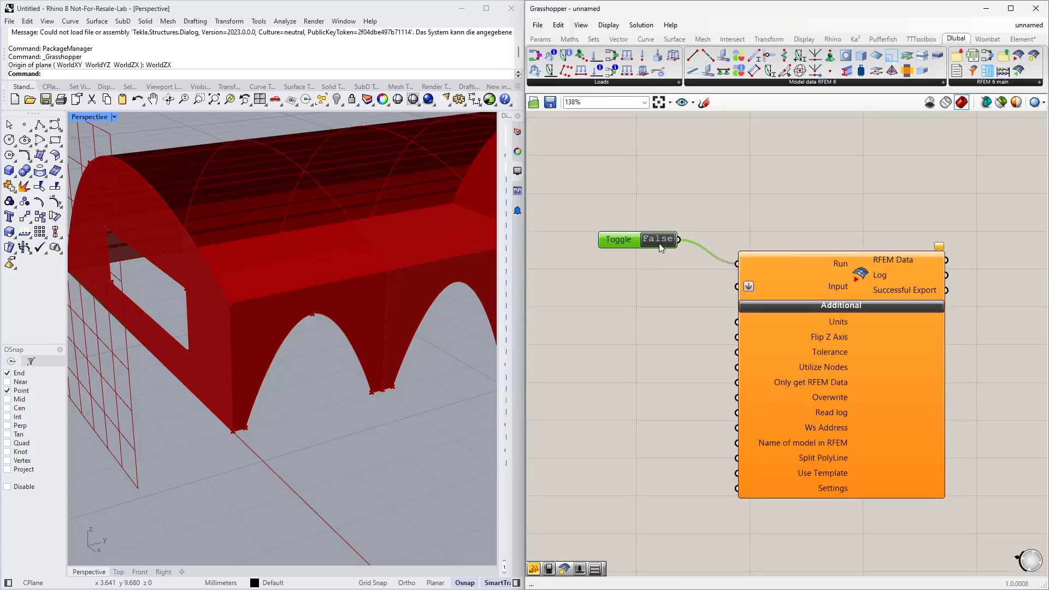
right_click_drag(664, 334, 707, 299)
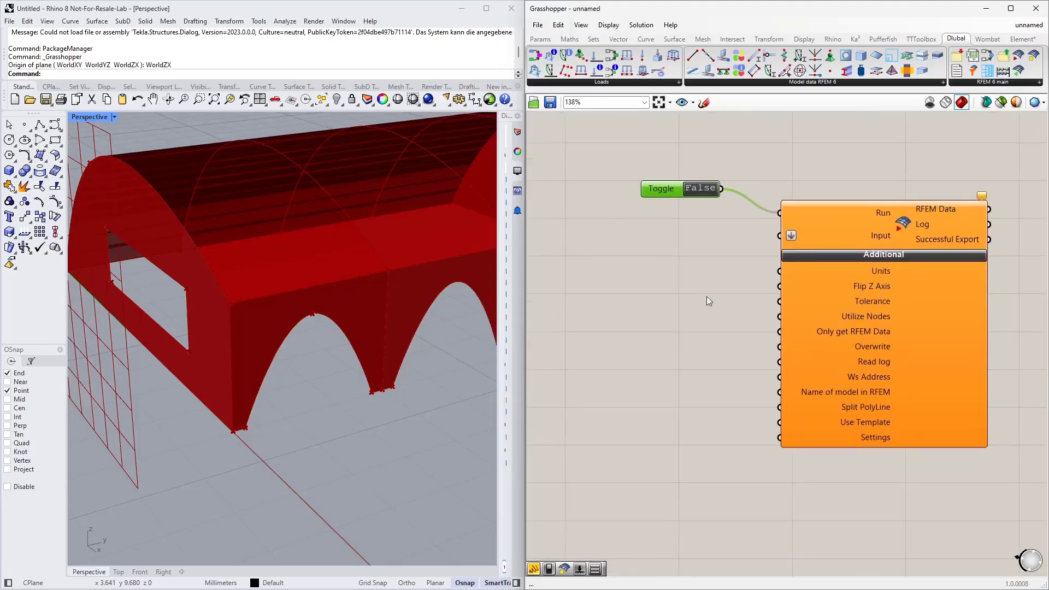
scroll(820, 235, "down", 5)
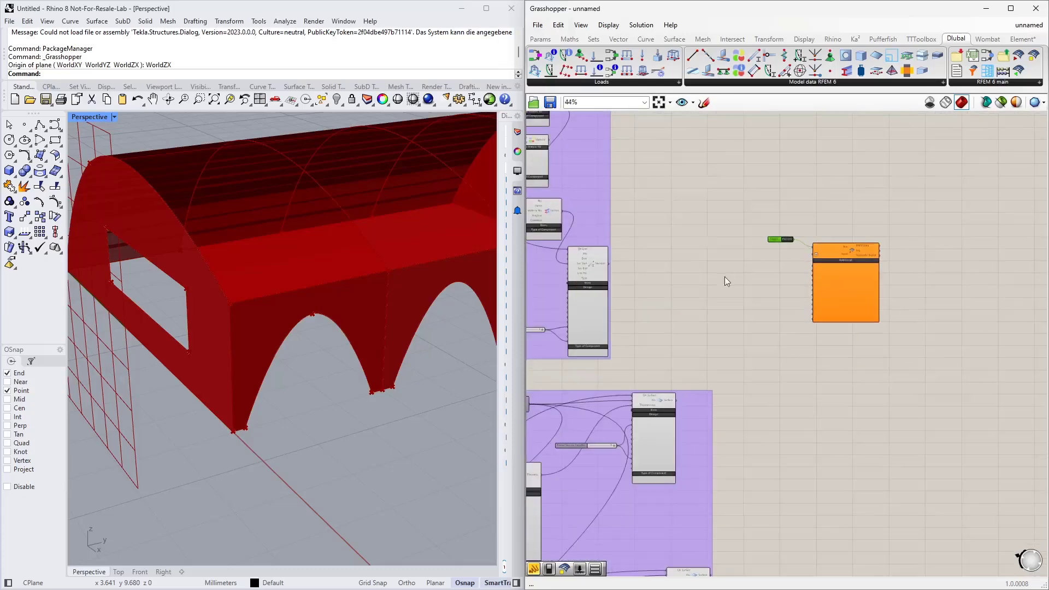
right_click_drag(688, 359, 722, 361)
scroll(650, 264, "up", 2)
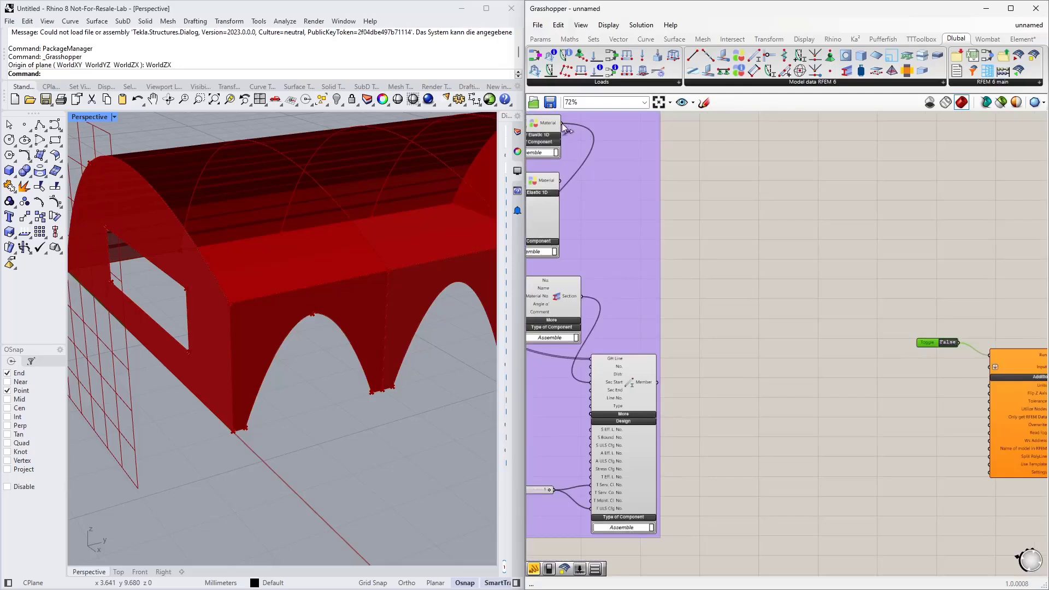
left_click_drag(563, 123, 989, 367)
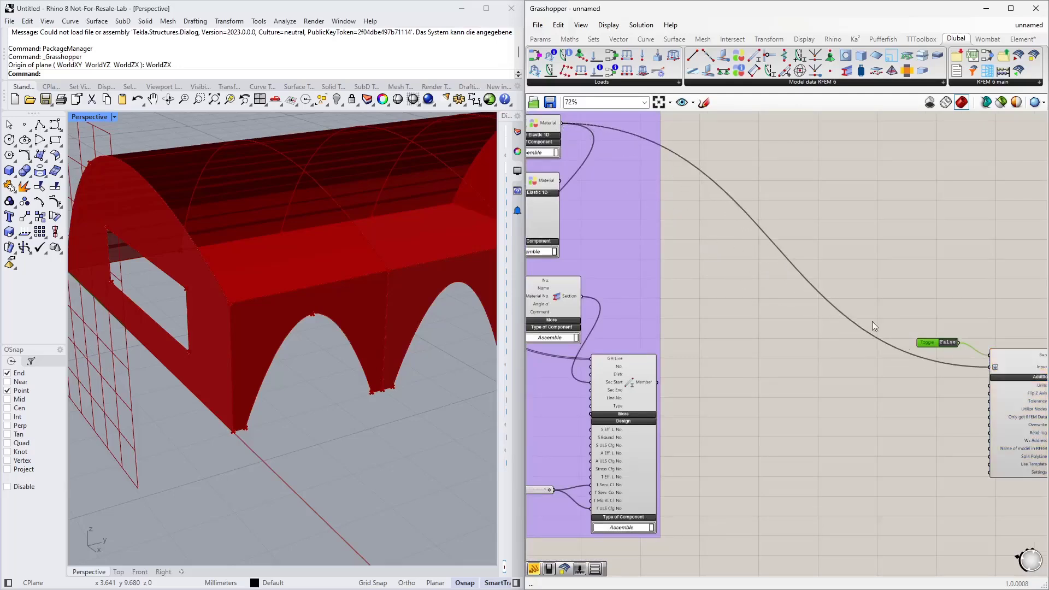
left_click_drag(559, 182, 975, 364, "shift")
left_click_drag(561, 183, 984, 367, "shift")
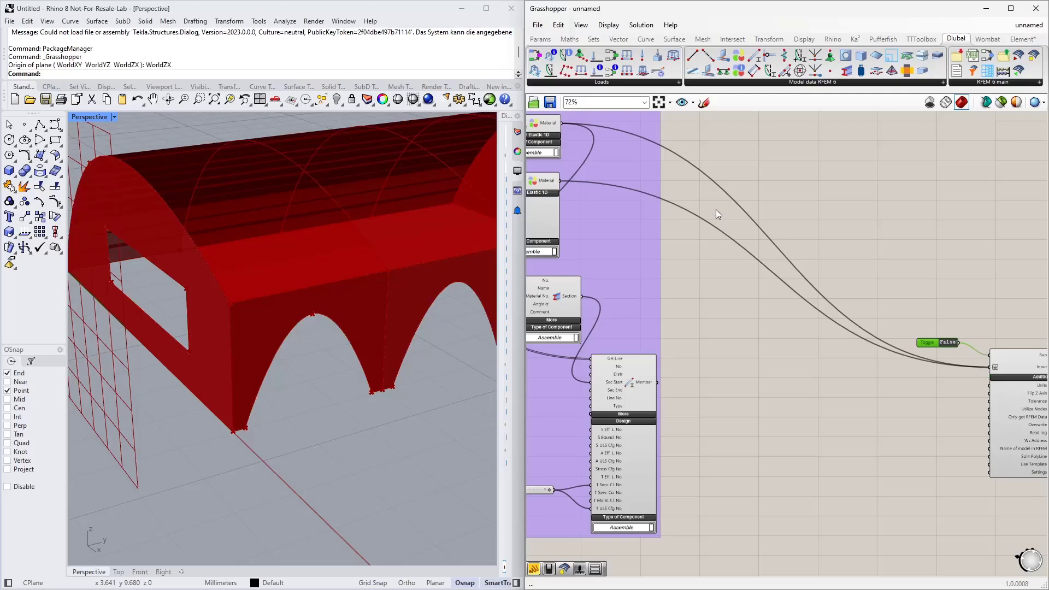
Examine the export component's additional inputs, such as Units and Flip Z Axis, and the model's gable end in Rhino.
right_click_drag(939, 407, 718, 382)
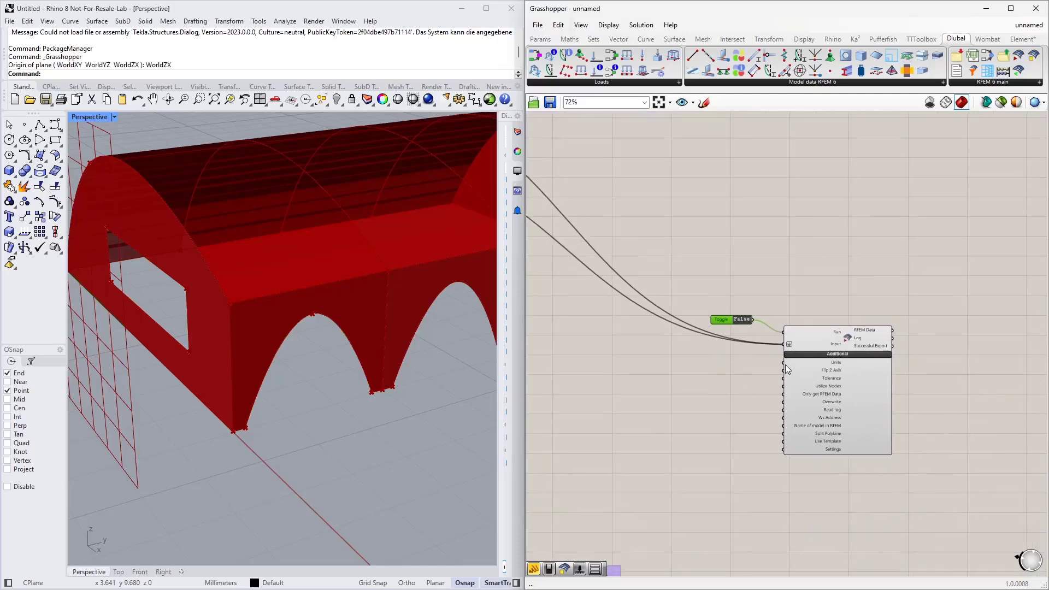
scroll(785, 365, "up", 2)
scroll(675, 361, "down", 2)
scroll(806, 403, "up", 2)
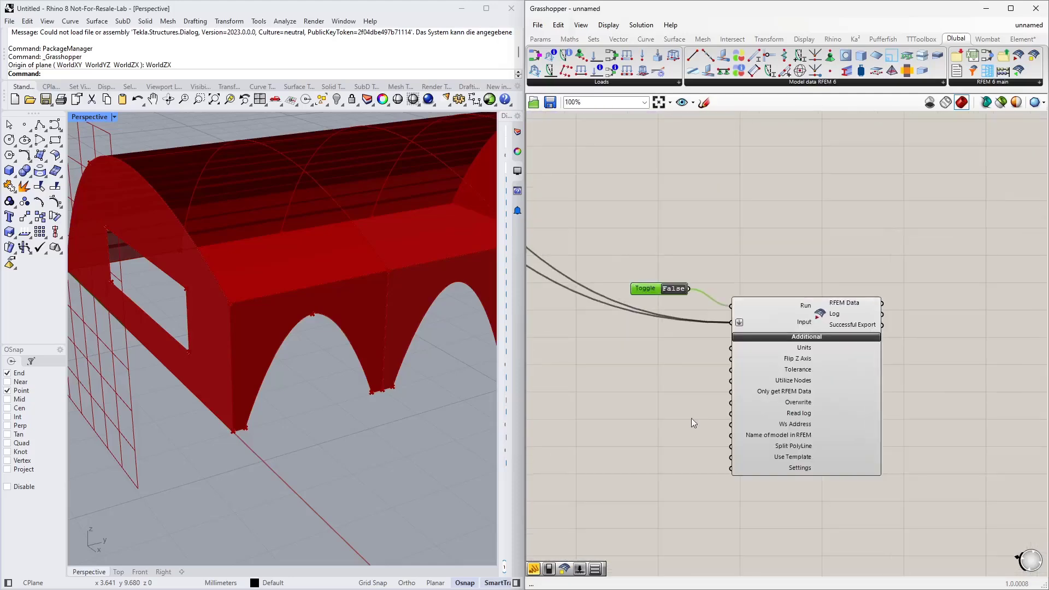
right_click_drag(688, 419, 716, 389)
scroll(805, 372, "up", 2)
scroll(806, 373, "up", 2)
right_click_drag(656, 362, 727, 346)
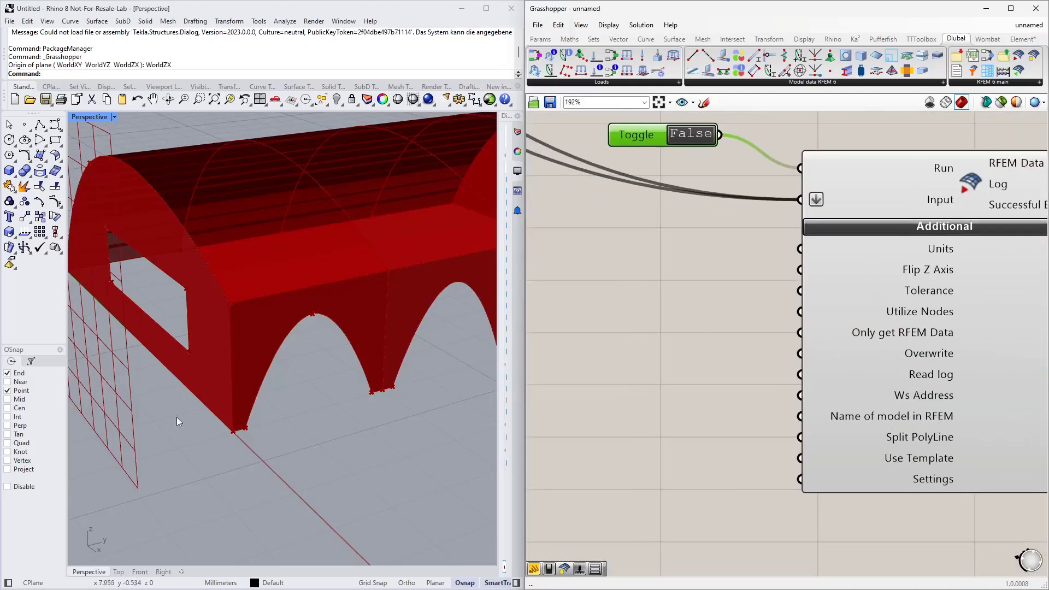
right_click_drag(176, 417, 215, 420)
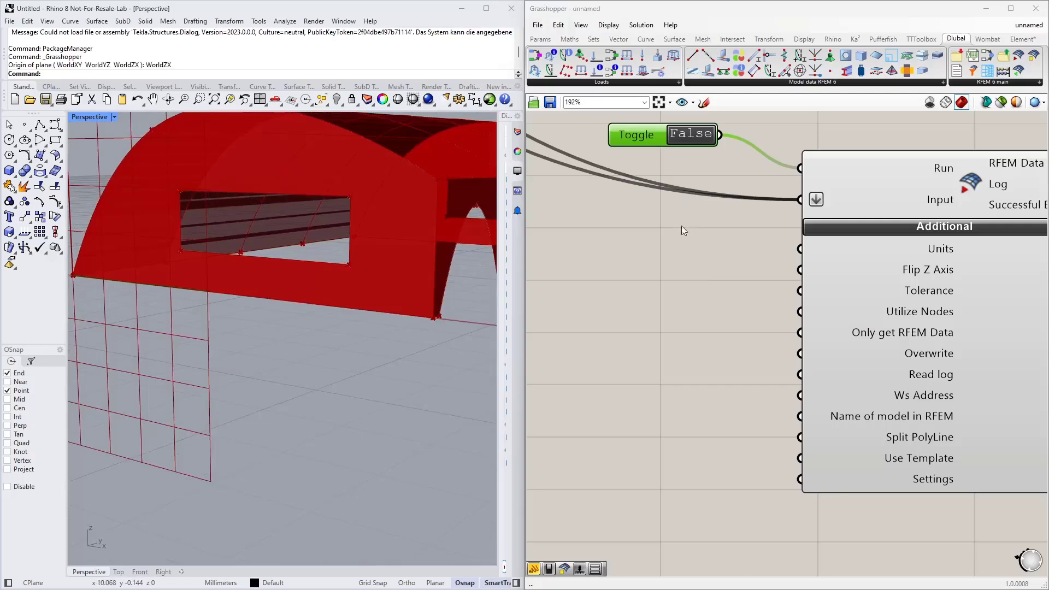
Duplicate the Run input's Boolean Toggle, set the copy to True, connect it to Flip Z Axis and align it with that input.
left_click(646, 135)
key("ctrl+c")
key("ctrl+v")
left_click_drag(645, 144, 617, 276)
double_click(618, 276)
left_click_drag(704, 277, 800, 270)
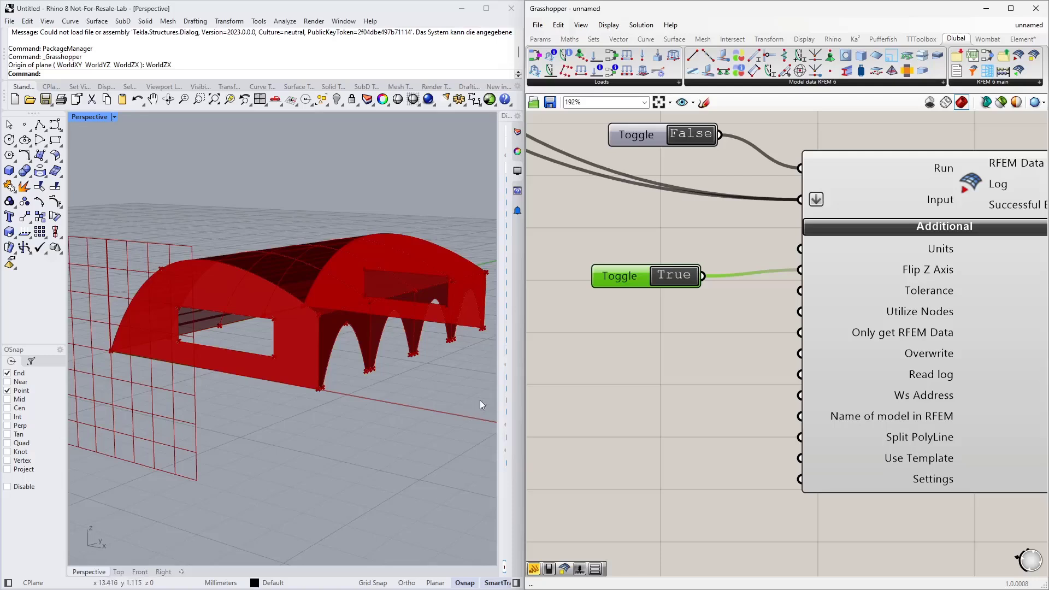
left_click_drag(628, 284, 651, 269)
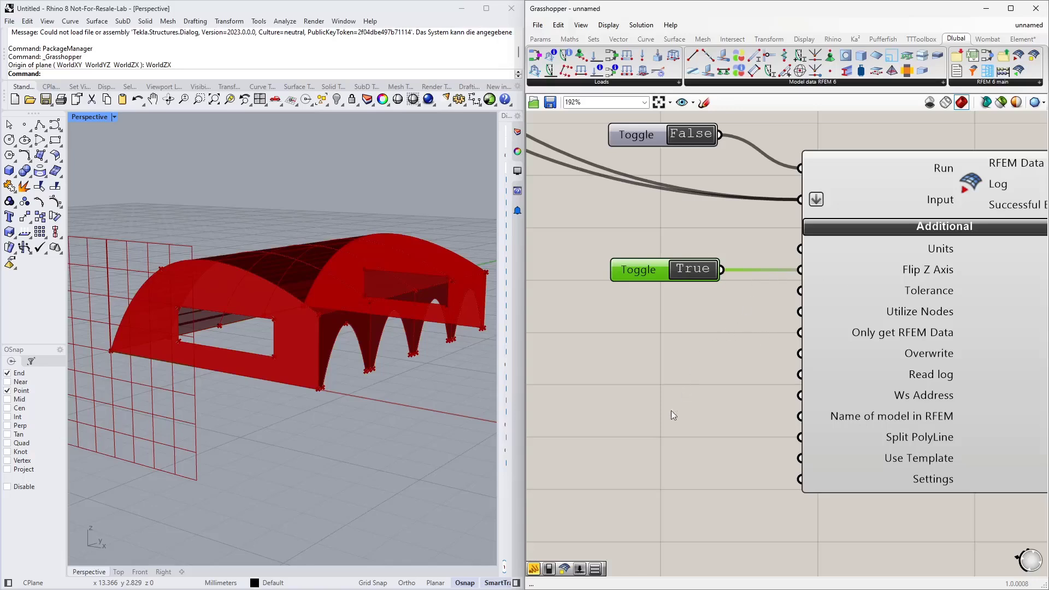
Add a Panel containing Example, connect it to the Name of model in RFEM input and place it beside that input.
double_click(651, 422)
type("Panel")
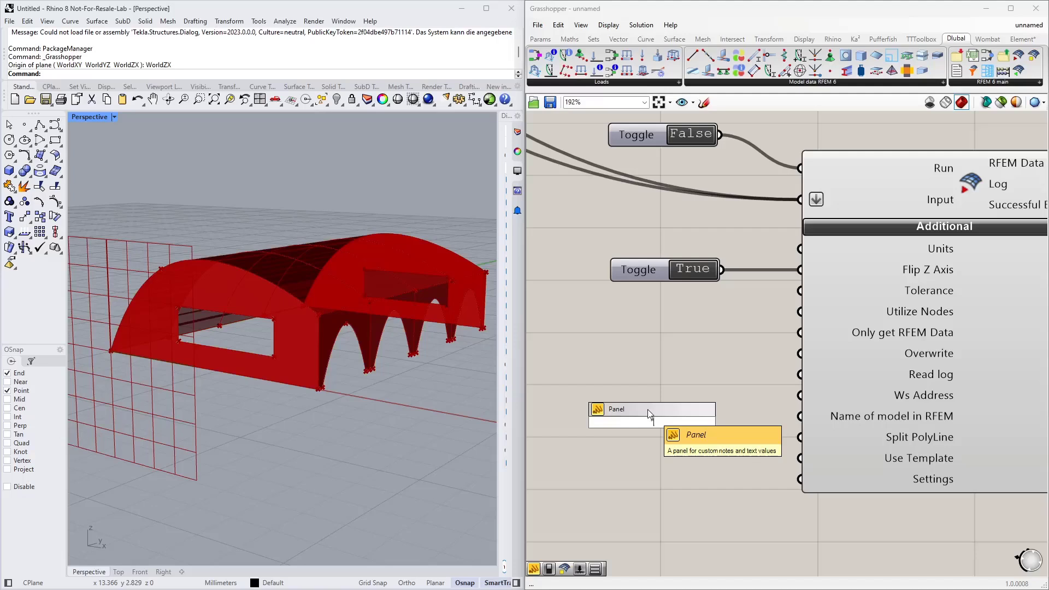
type("\"Example")
key("Return")
left_click_drag(683, 422, 791, 422)
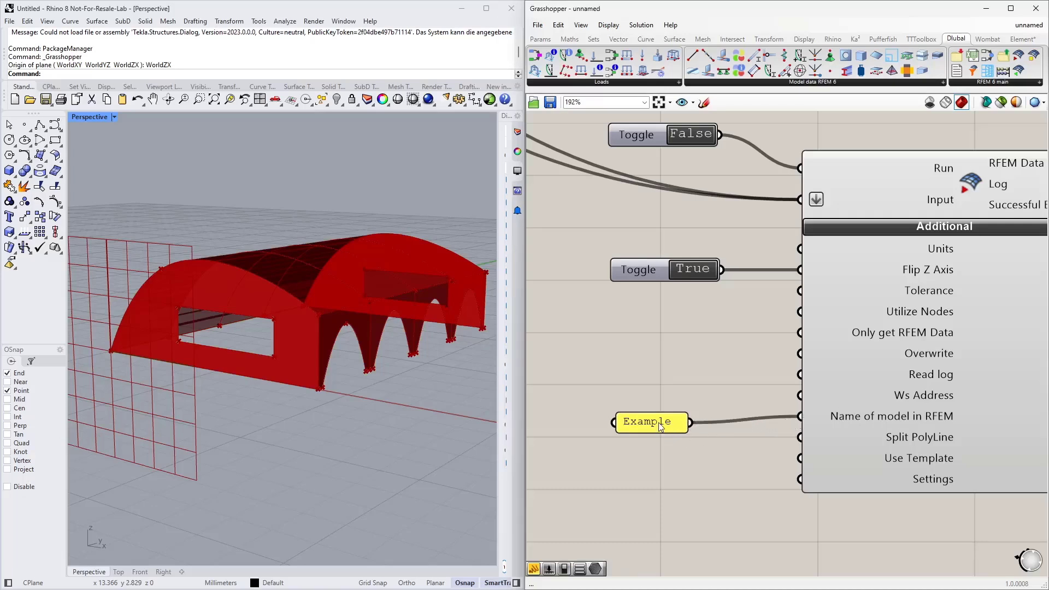
left_click_drag(658, 424, 658, 408)
Examine the export component's Use Template input and the Member component's timber design inputs.
right_click_drag(661, 461, 653, 394)
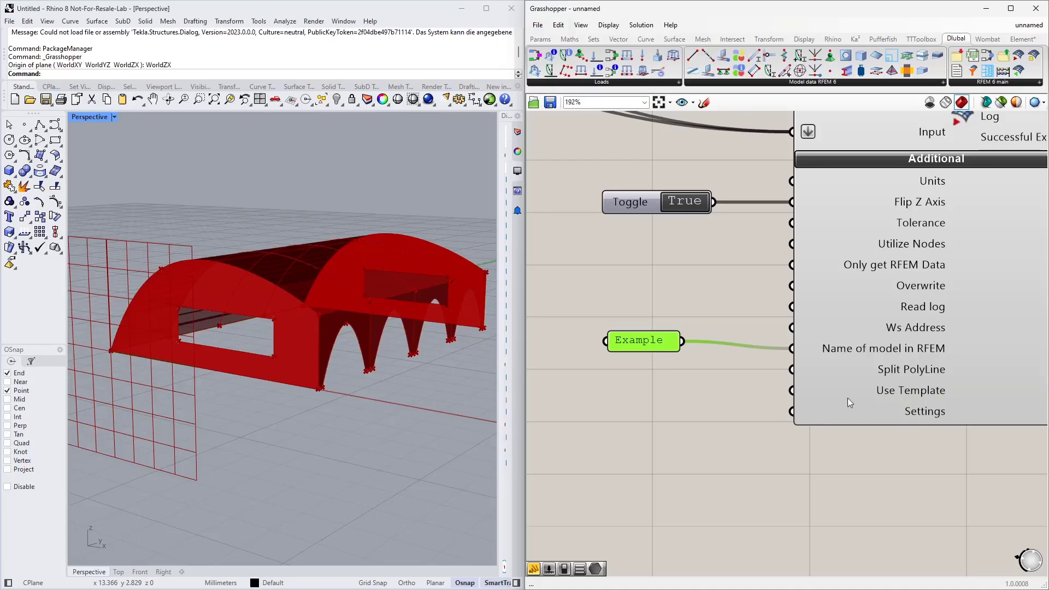
mouse_move(857, 392)
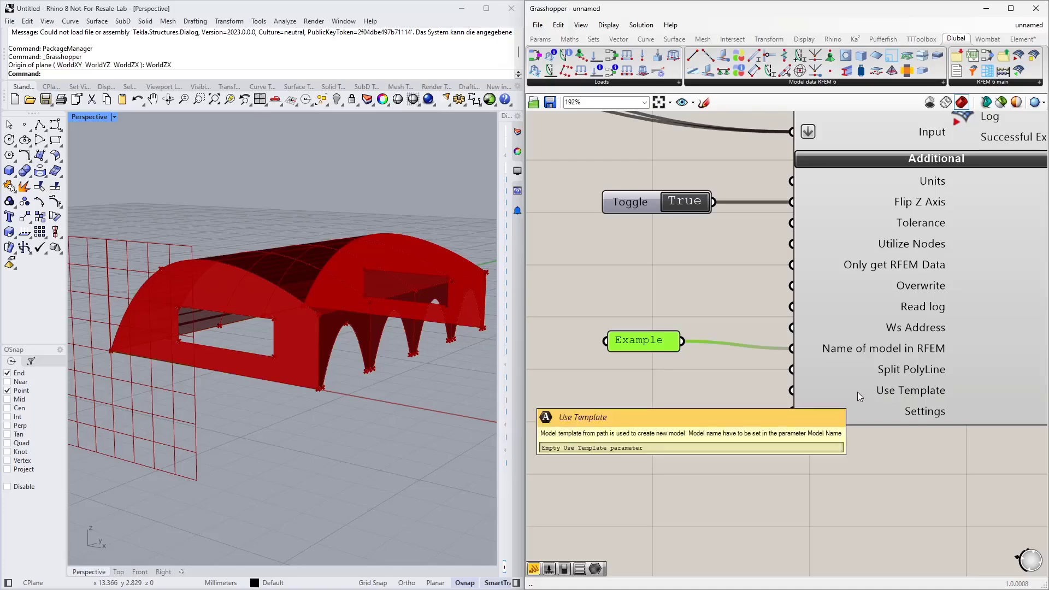
scroll(840, 395, "down", 5)
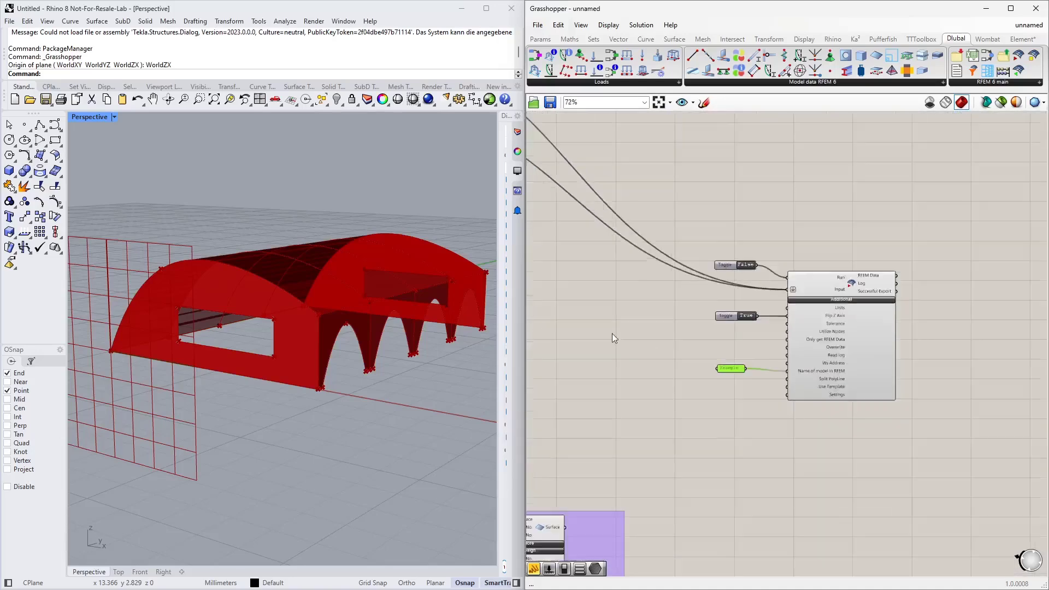
scroll(598, 350, "down", 2)
right_click_drag(595, 353, 819, 429)
scroll(664, 488, "up", 5)
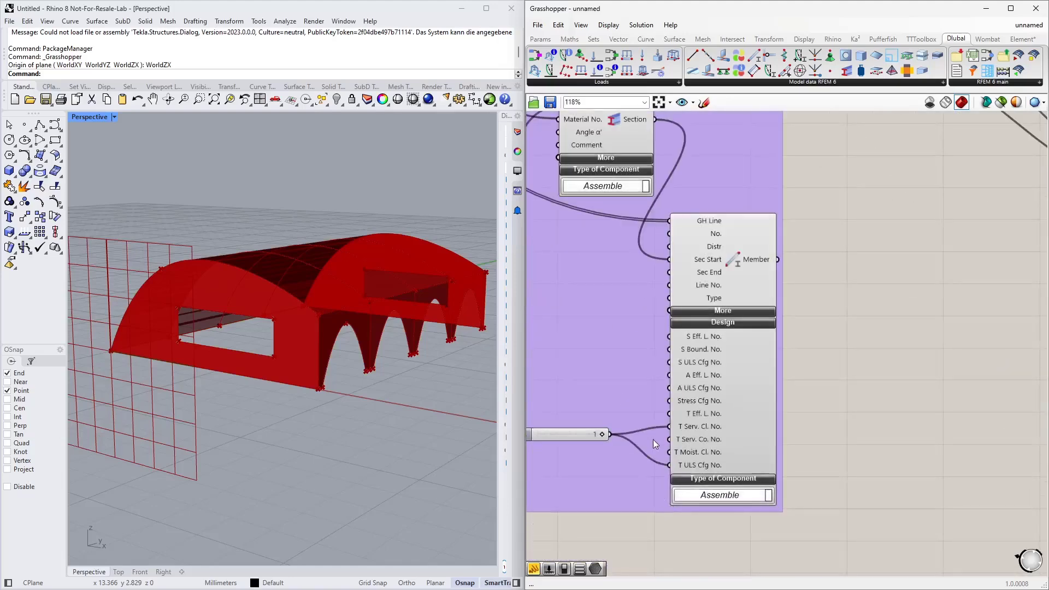
scroll(689, 375, "down", 4)
right_click_drag(883, 361, 712, 357)
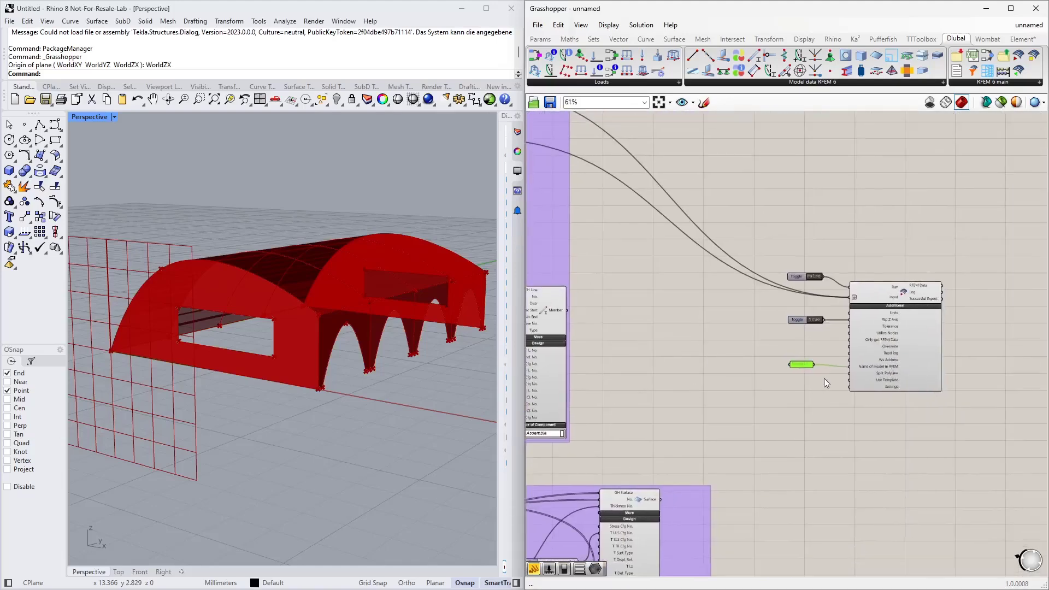
scroll(824, 361, "up", 4)
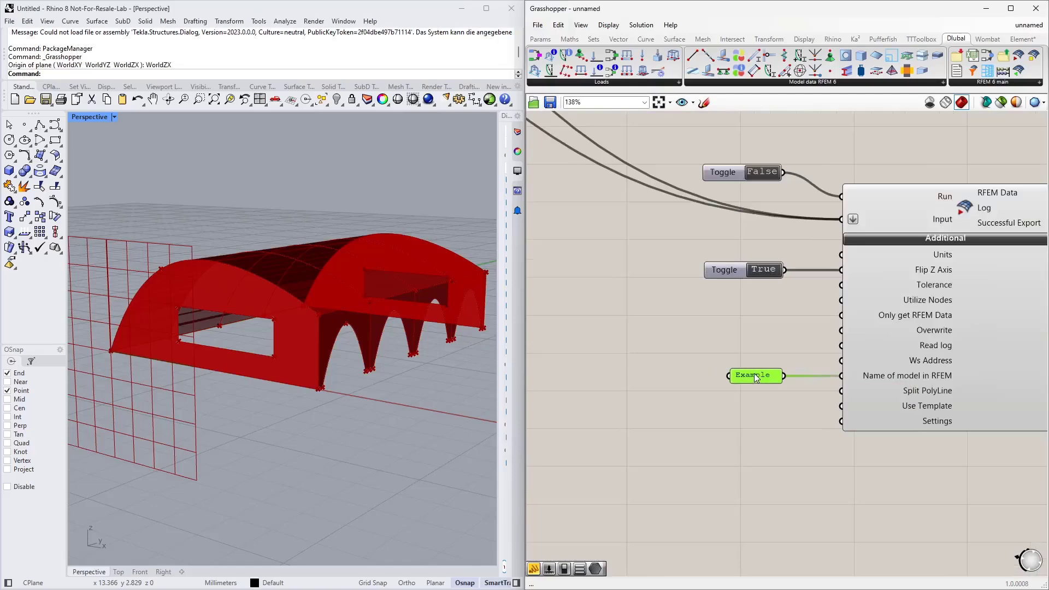
scroll(779, 405, "up", 2)
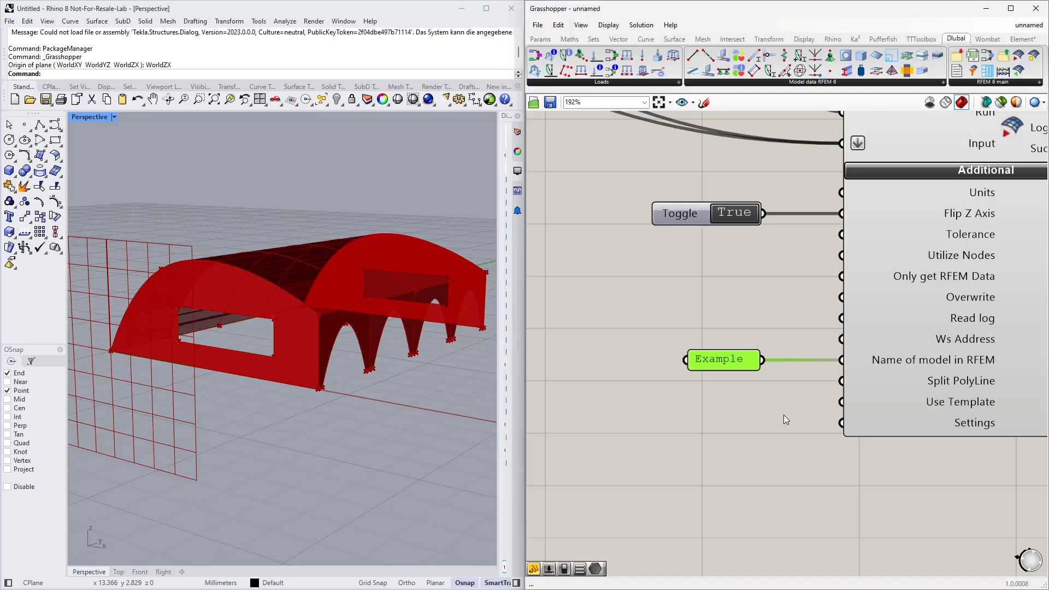
Switch to RFEM, close the Edit Line Hinge dialog without changes and bring the whole Haltestelle model into view.
key("alt+Tab")
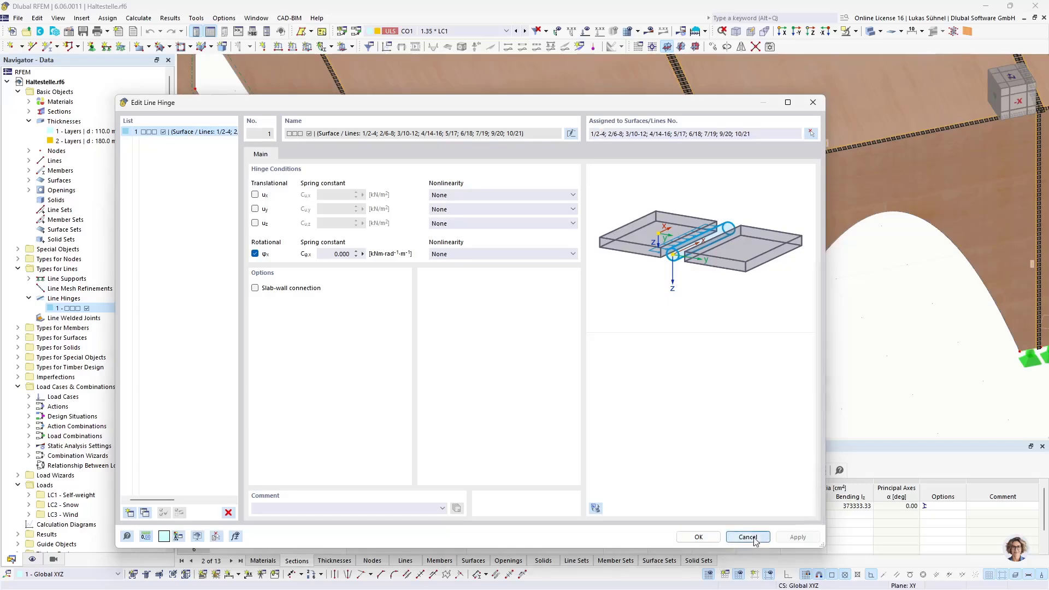
left_click(748, 537)
scroll(809, 349, "down", 5)
scroll(591, 302, "down", 4)
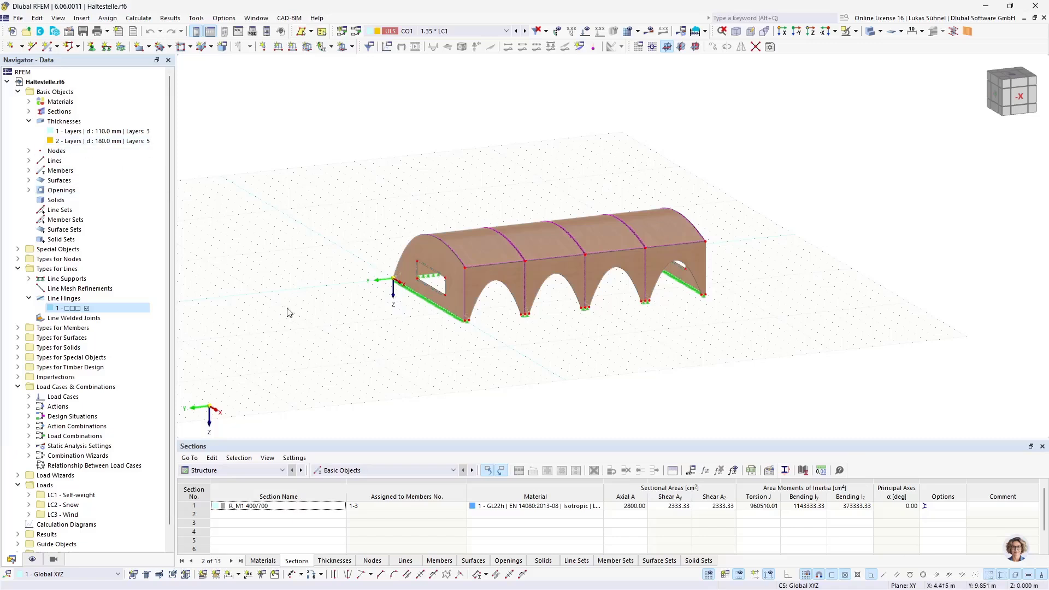
middle_click_drag(320, 231, 399, 226)
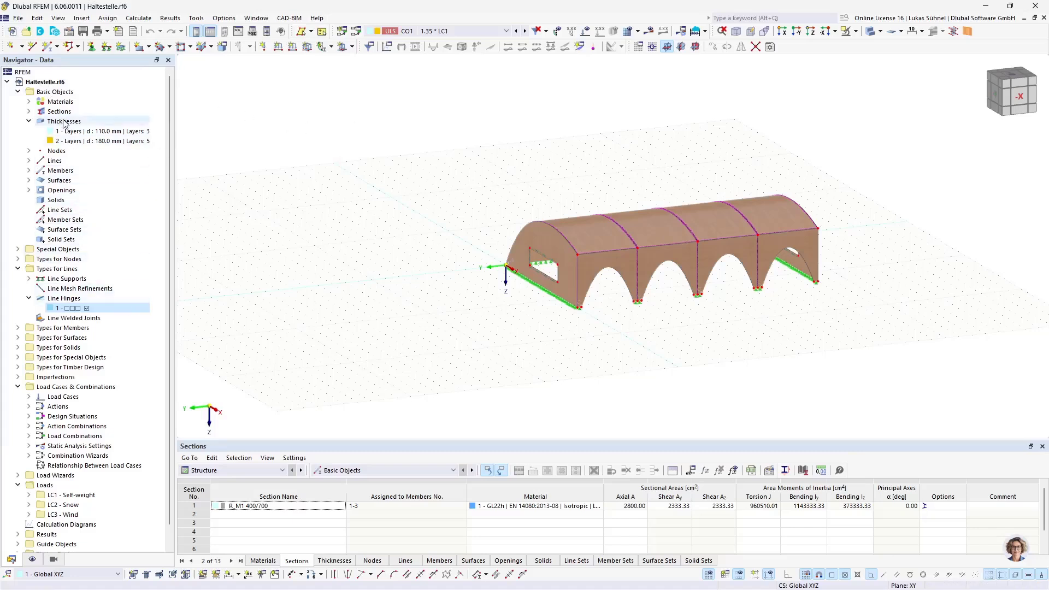
Expand the model's materials, sections, load cases and timber design service classes to review what is defined.
left_click(28, 102)
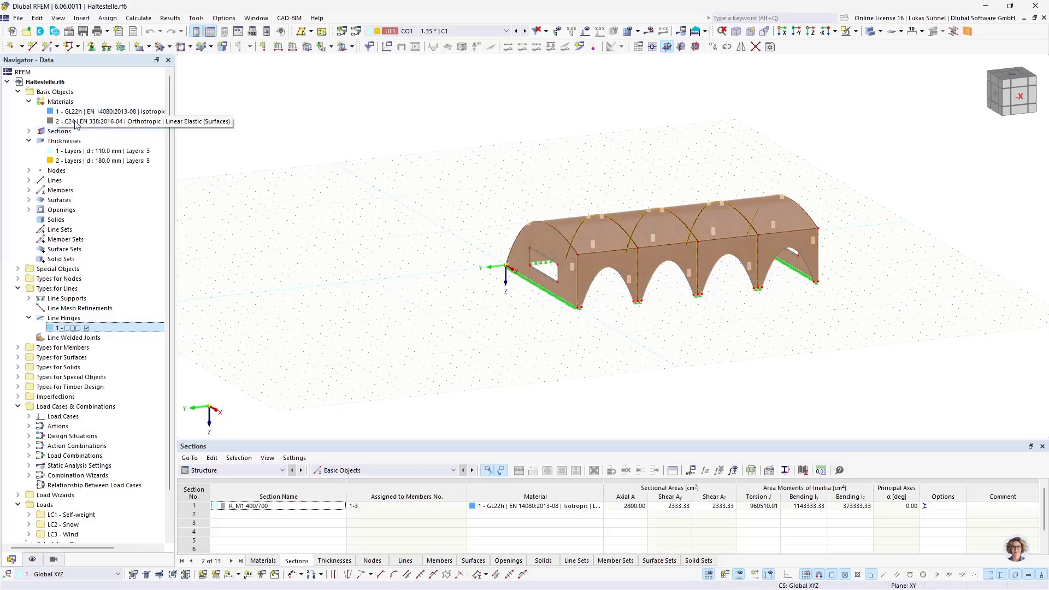
left_click(28, 131)
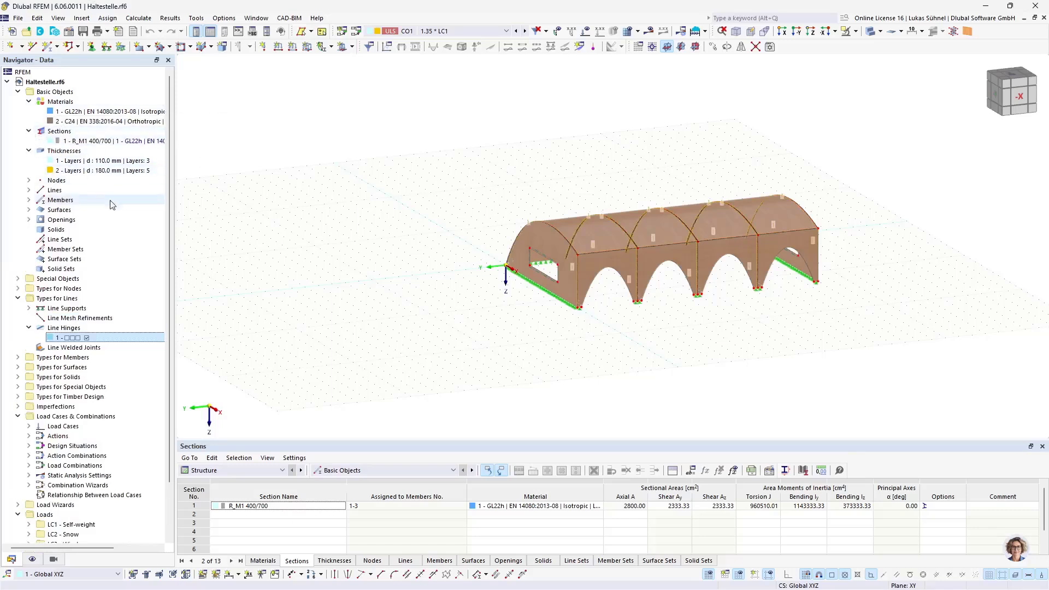
scroll(115, 230, "down", 2)
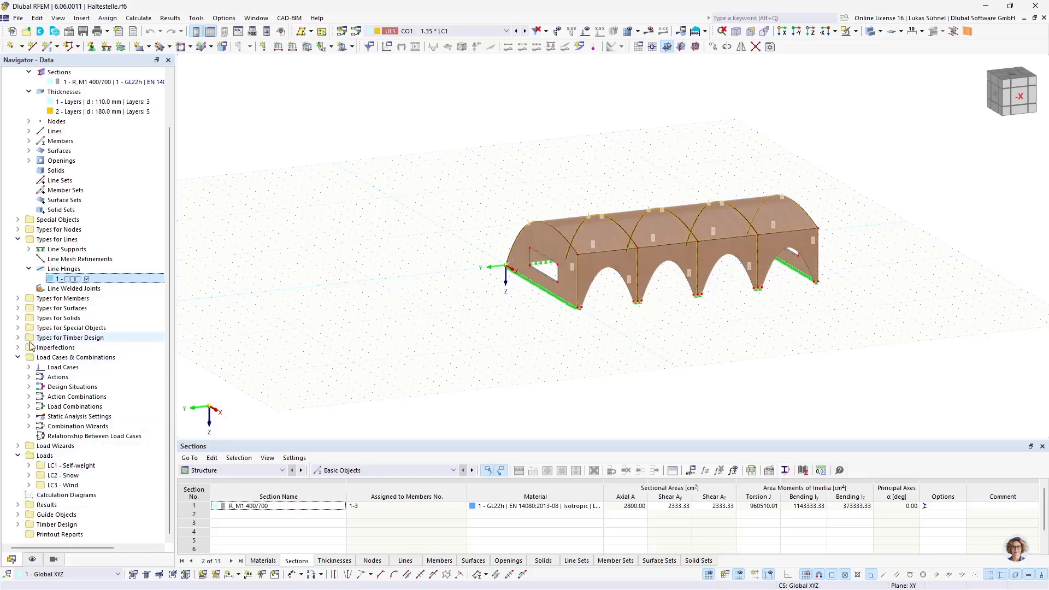
left_click(28, 367)
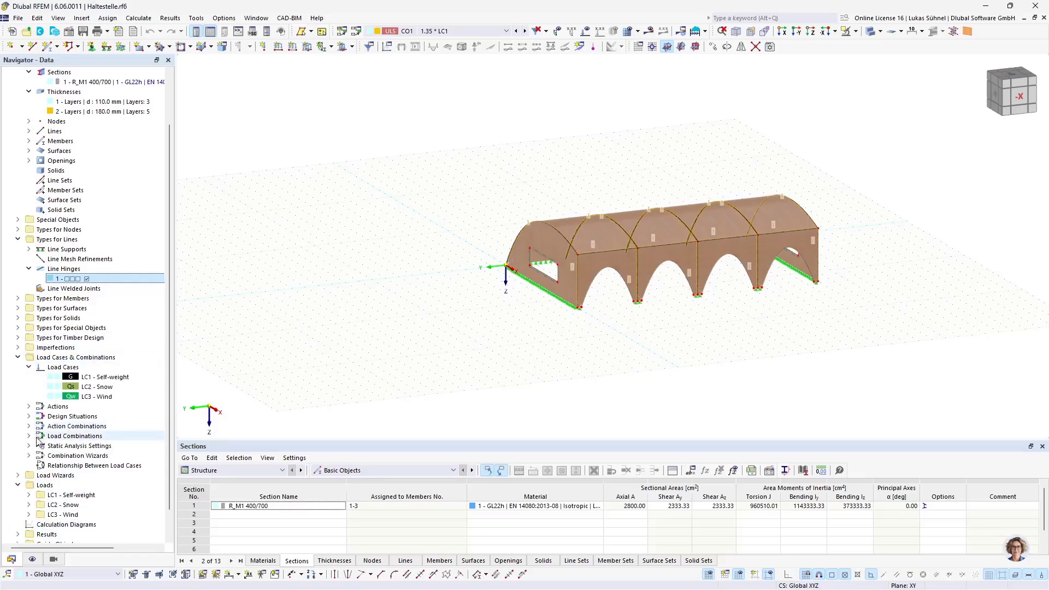
left_click(17, 337)
scroll(55, 354, "up", 2)
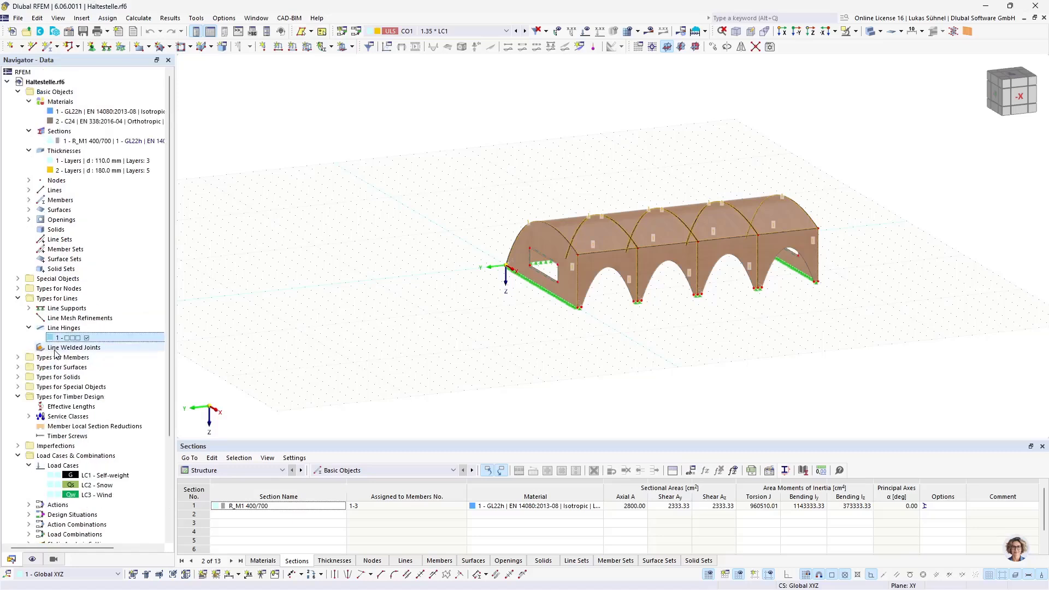
scroll(41, 347, "down", 3)
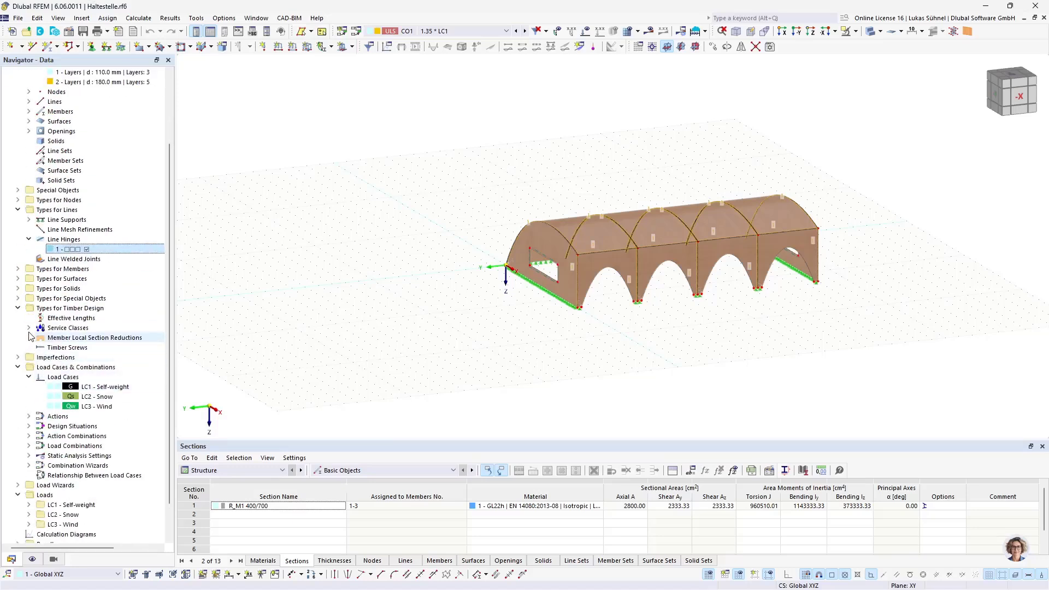
left_click(29, 329)
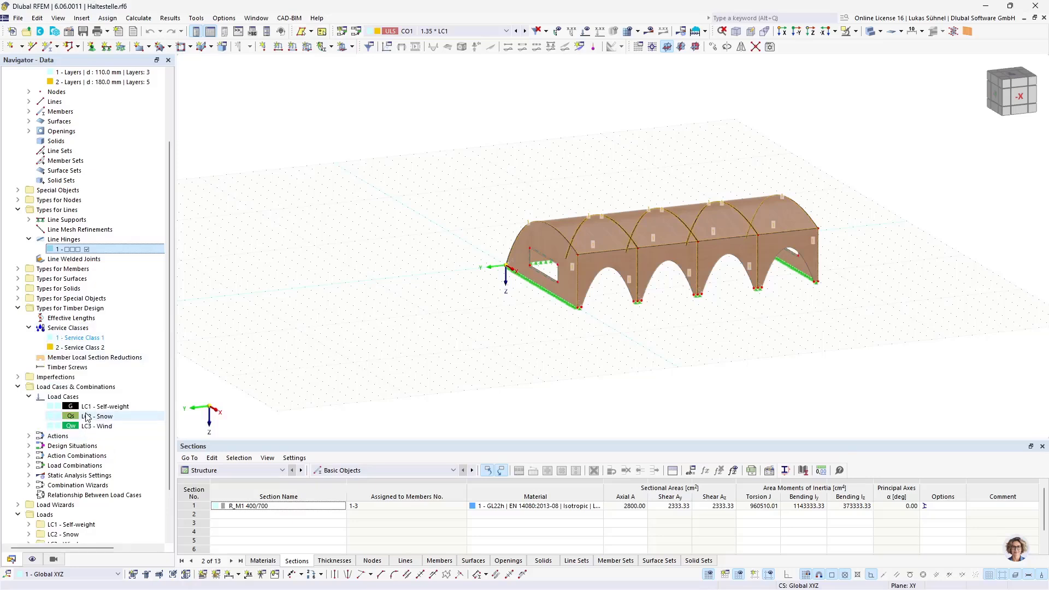
Expand the Timber Design data and its ultimate configurations to review them.
scroll(86, 418, "down", 2)
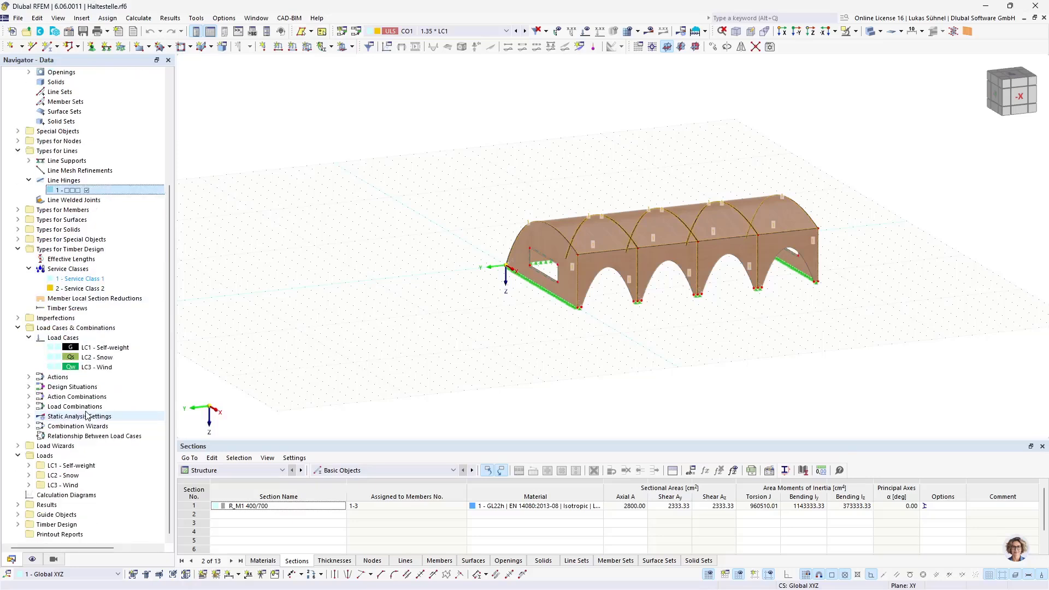
left_click(17, 524)
left_click(29, 505)
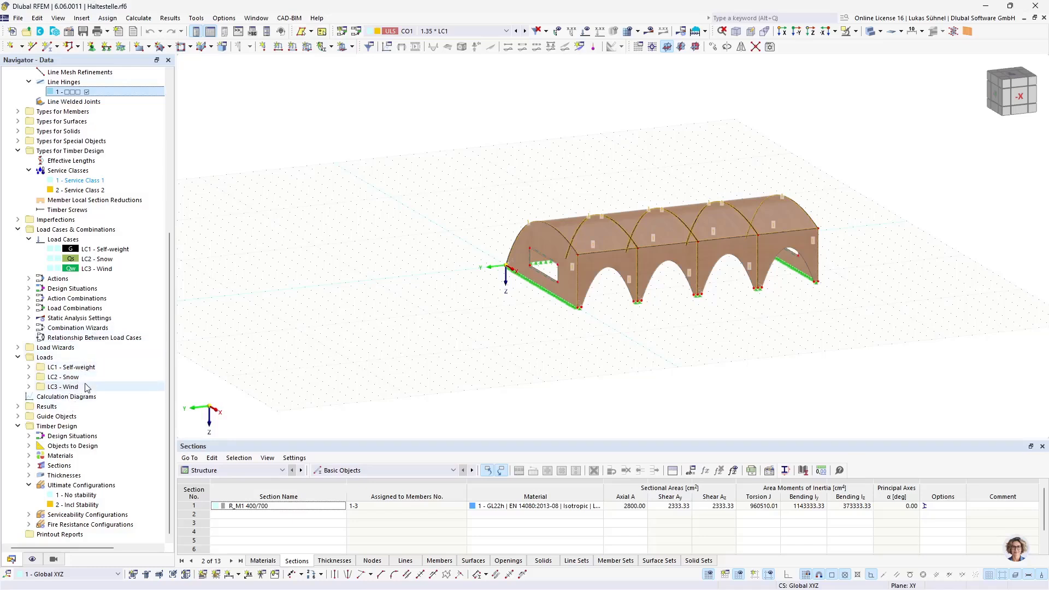
scroll(109, 191, "up", 8)
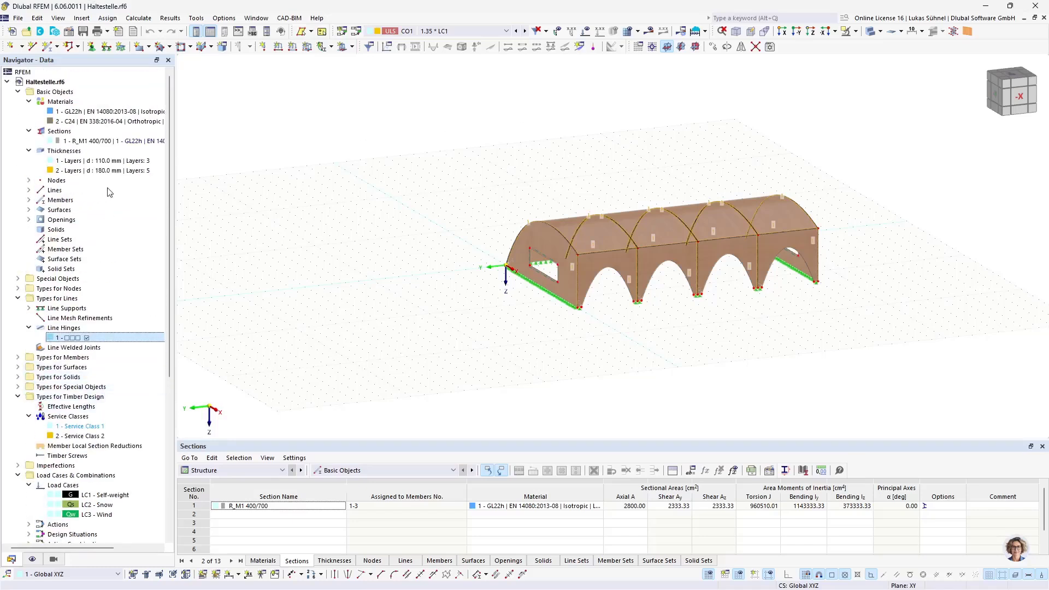
Review the active add-ons in the Haltestelle model's base data, then close the dialog without changes.
right_click(60, 82)
left_click(90, 93)
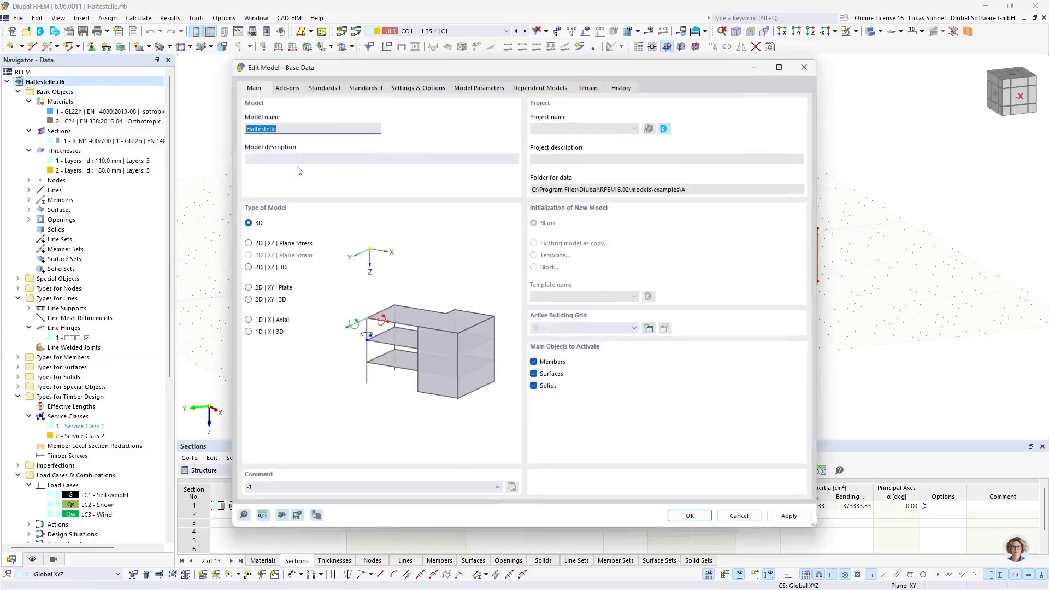
left_click(287, 91)
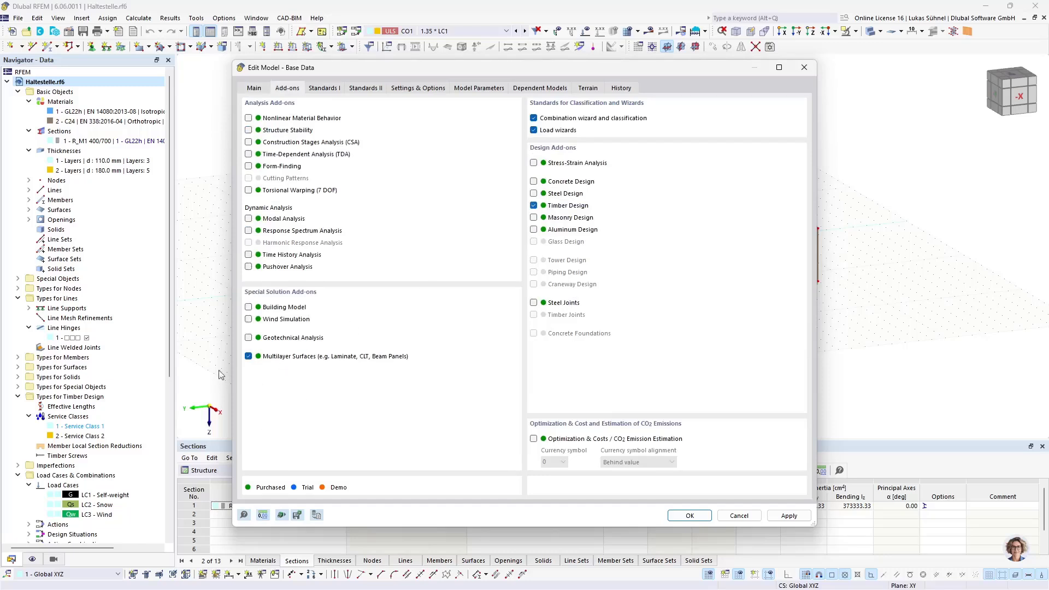
left_click(739, 515)
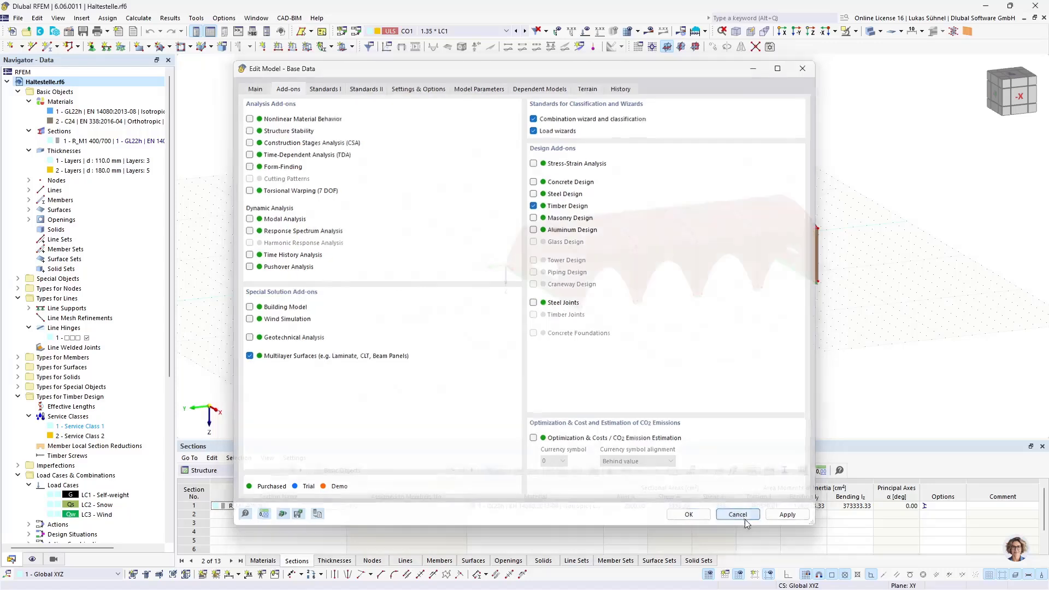
Locate the Save as Template command and review the company templates available for initializing a new model, without creating one.
left_click(18, 18)
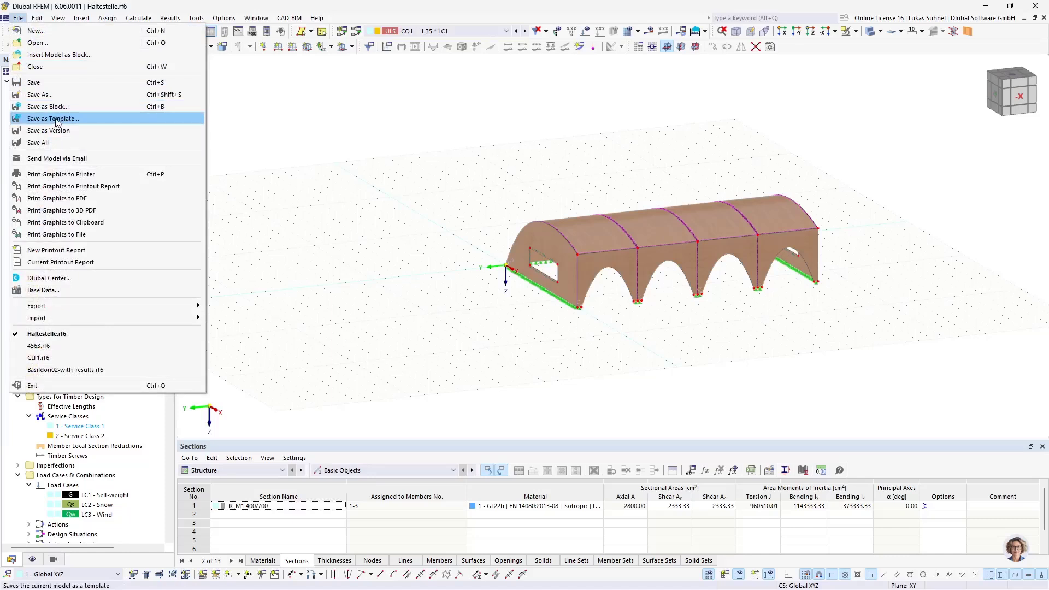
key("Escape")
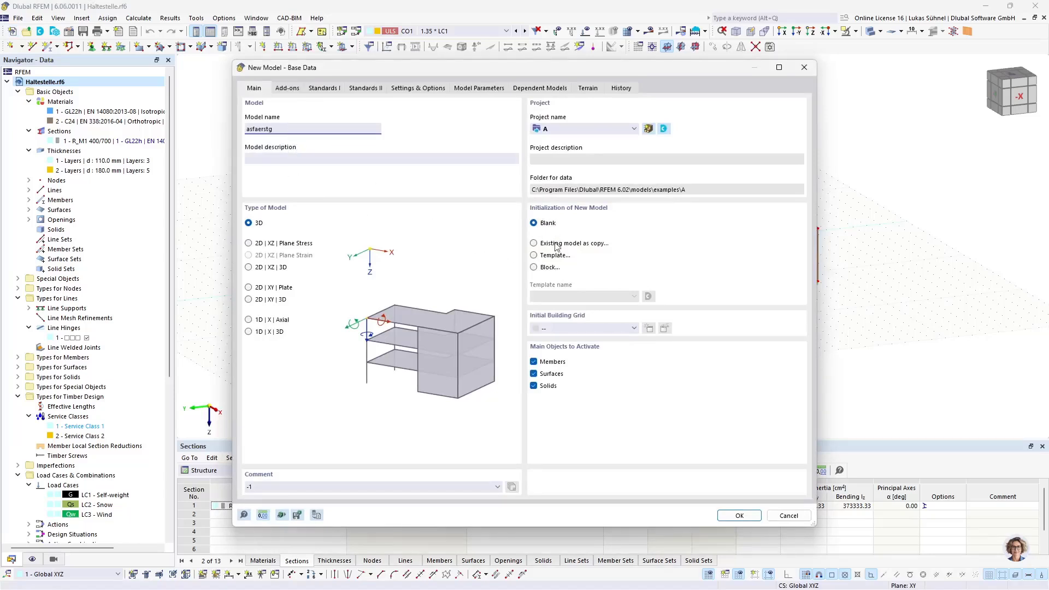
left_click(537, 256)
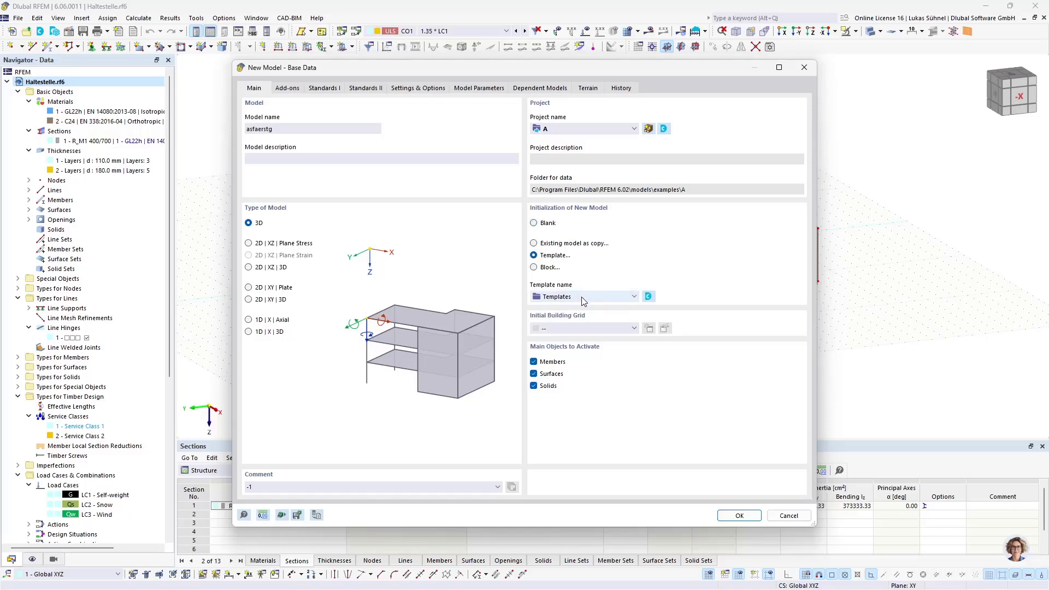
left_click(584, 298)
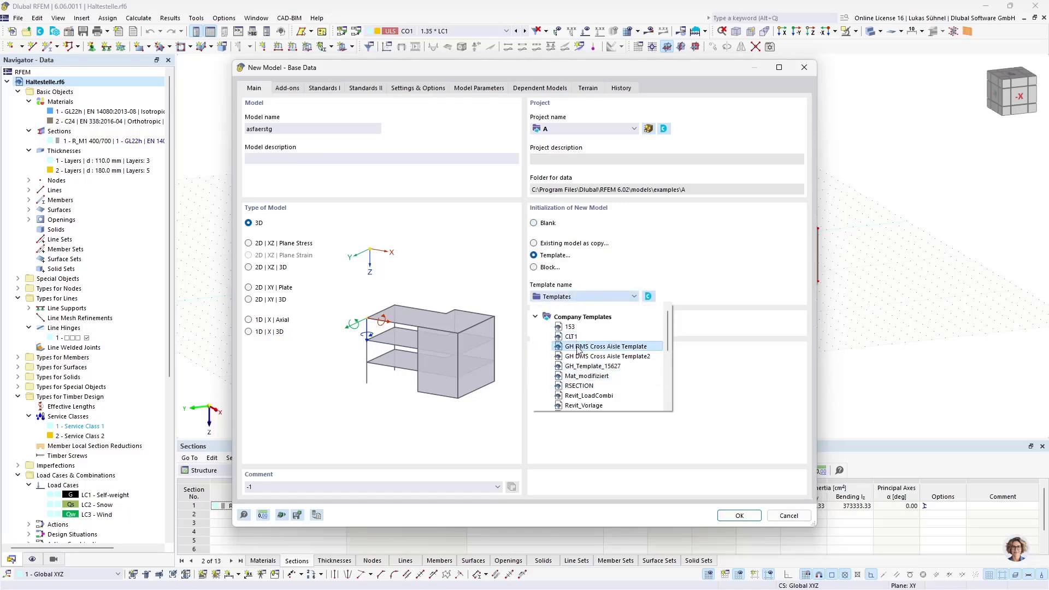
left_click(736, 327)
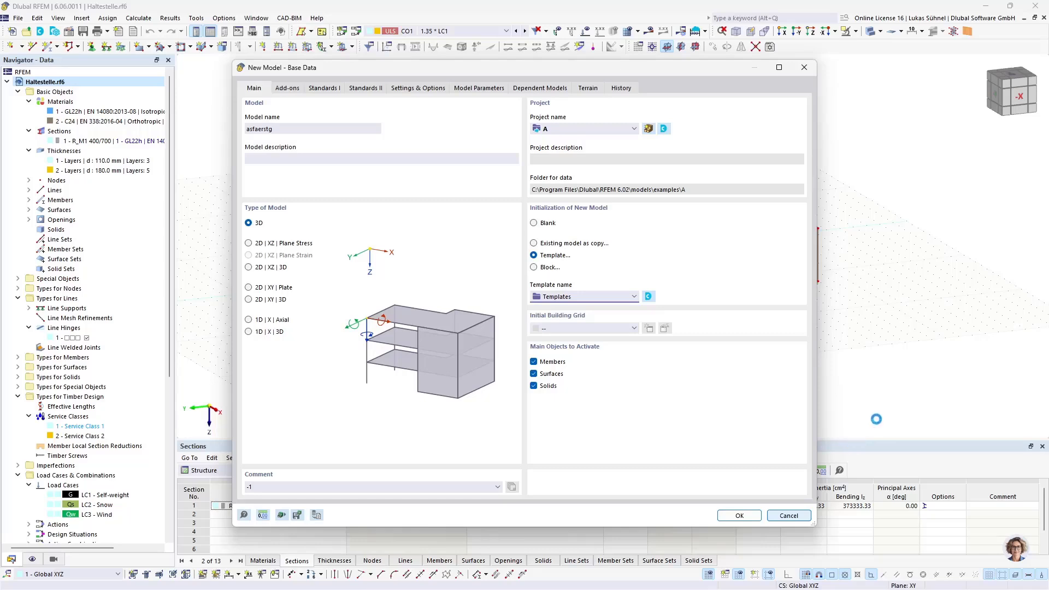
Switch back to Grasshopper and bring the RFEM export component with its toggles and panel into view.
mouse_move(317, 589)
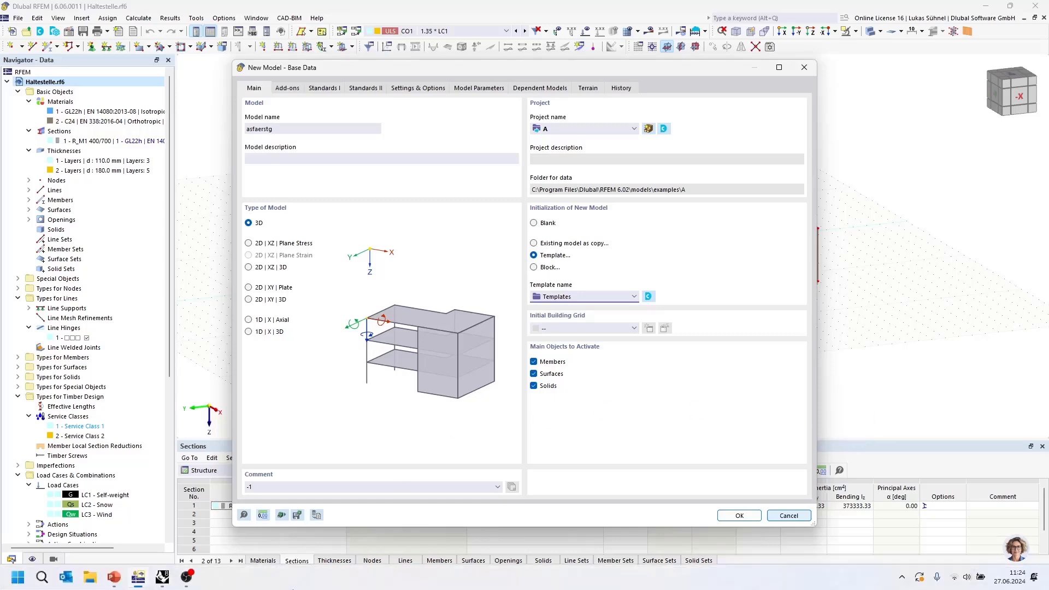
left_click(184, 578)
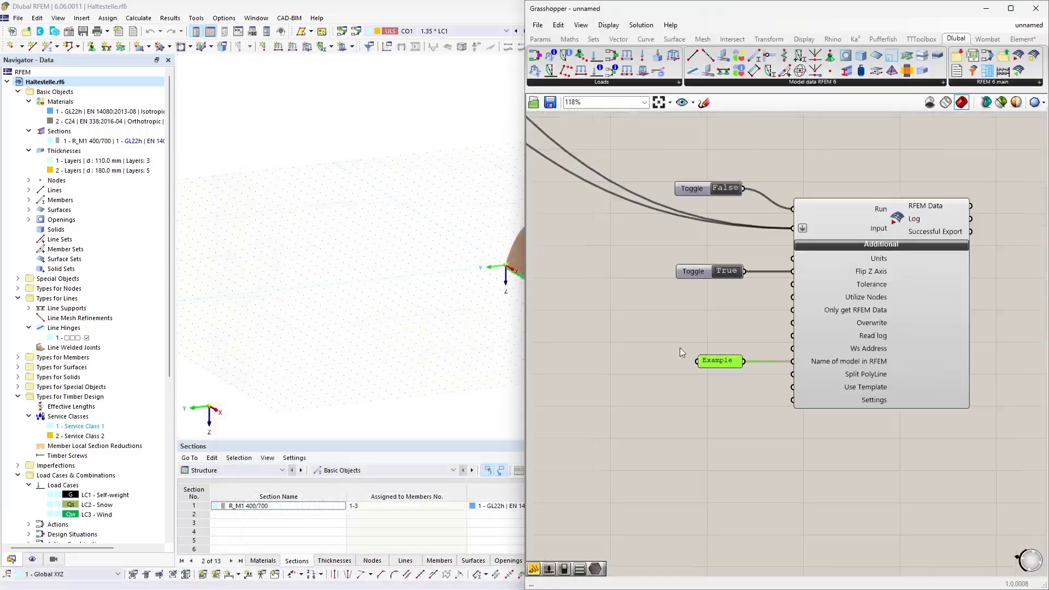
scroll(679, 347, "up", 2)
scroll(824, 377, "down", 2)
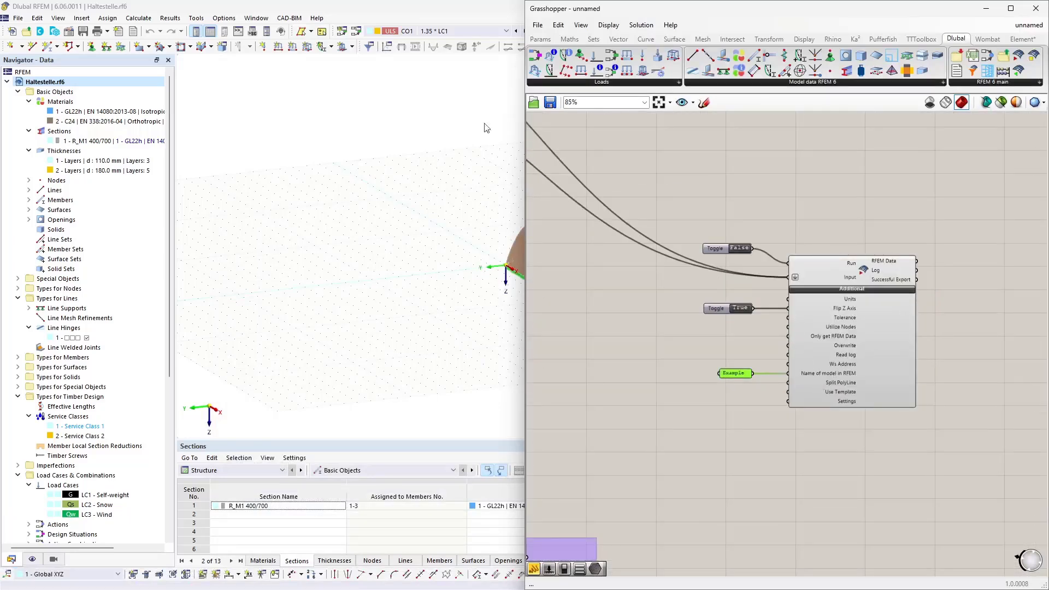
scroll(837, 378, "down", 8)
scroll(825, 391, "up", 11)
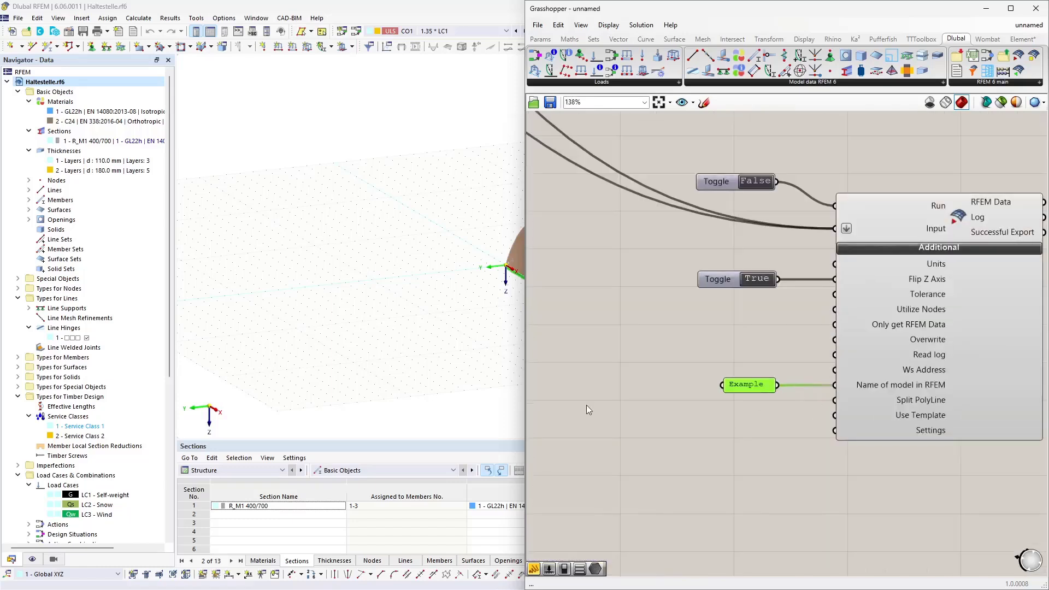
double_click(586, 406)
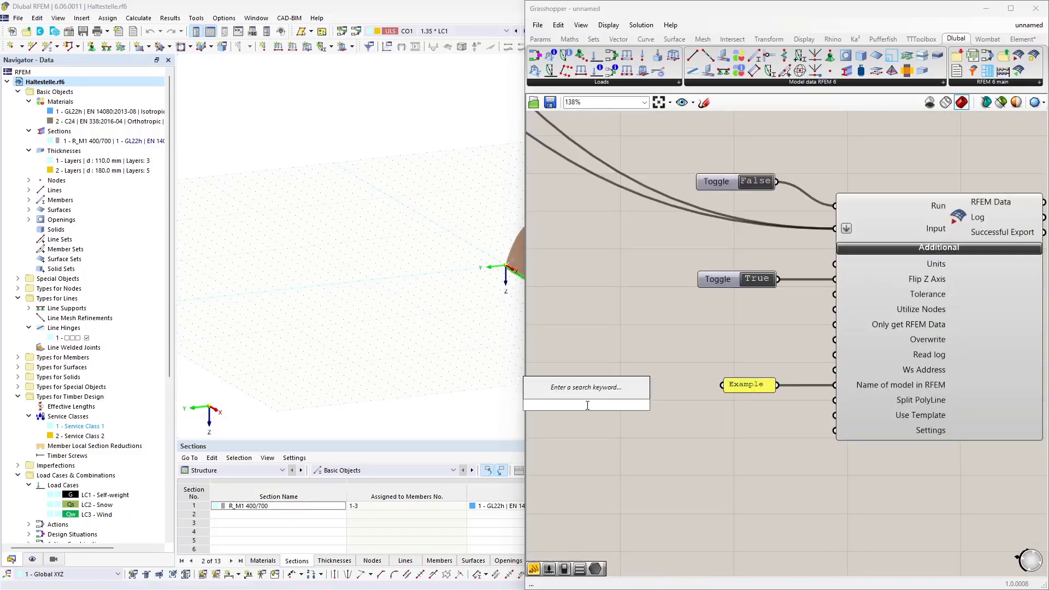
left_click(733, 448)
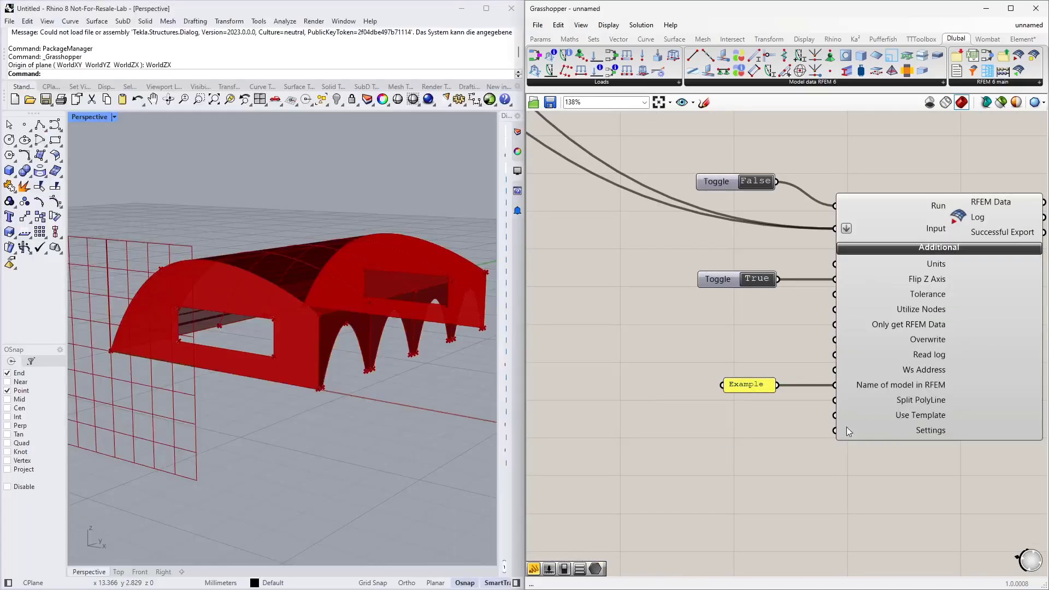
Switch to File Explorer and open the RFEM 6.02 program folder under C:\Program Files\Dlubal.
mouse_move(150, 589)
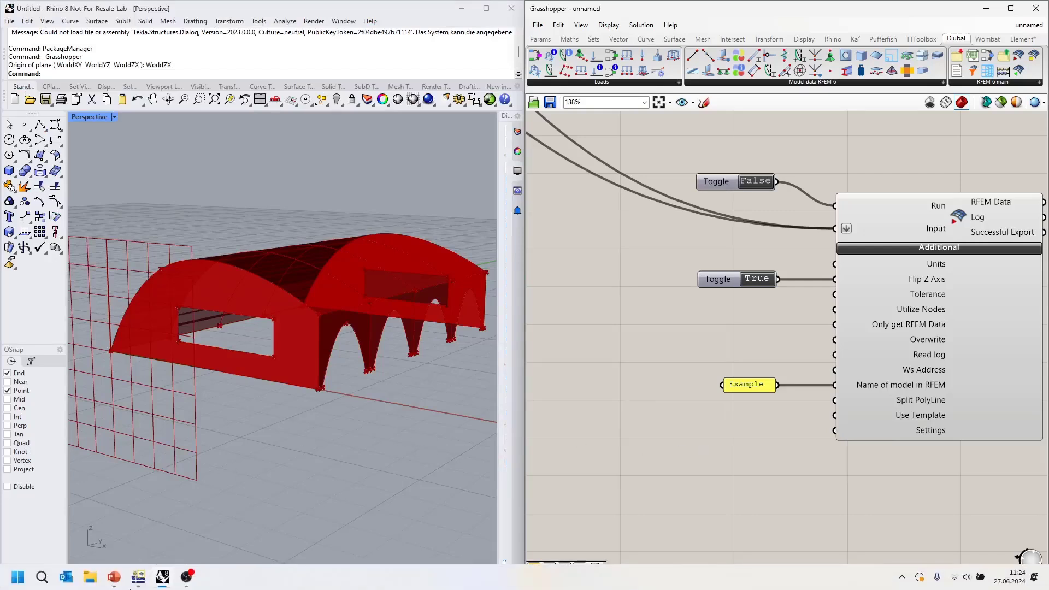
left_click(89, 582)
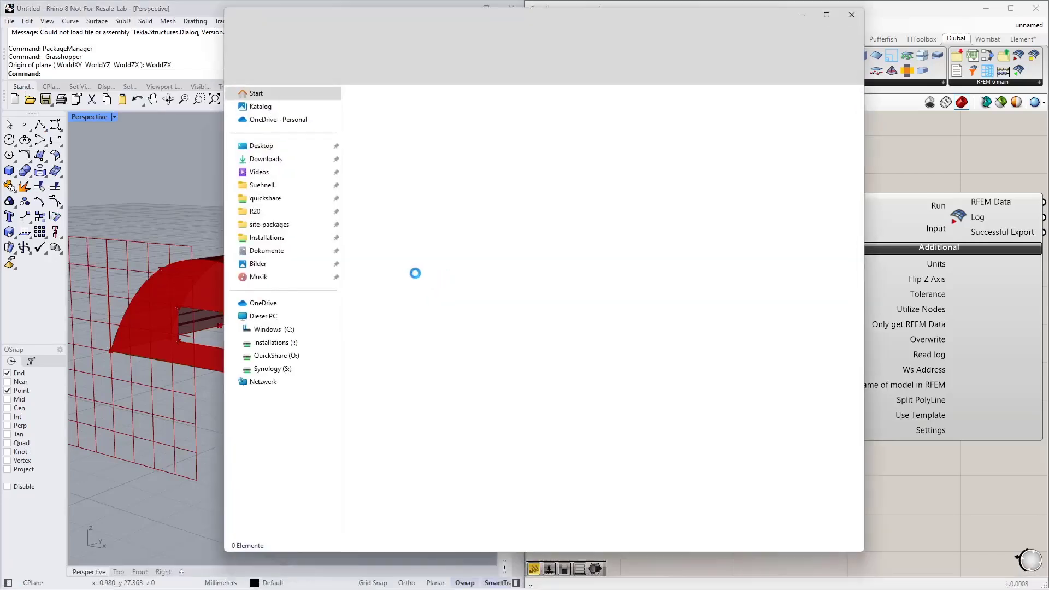
left_click(289, 330)
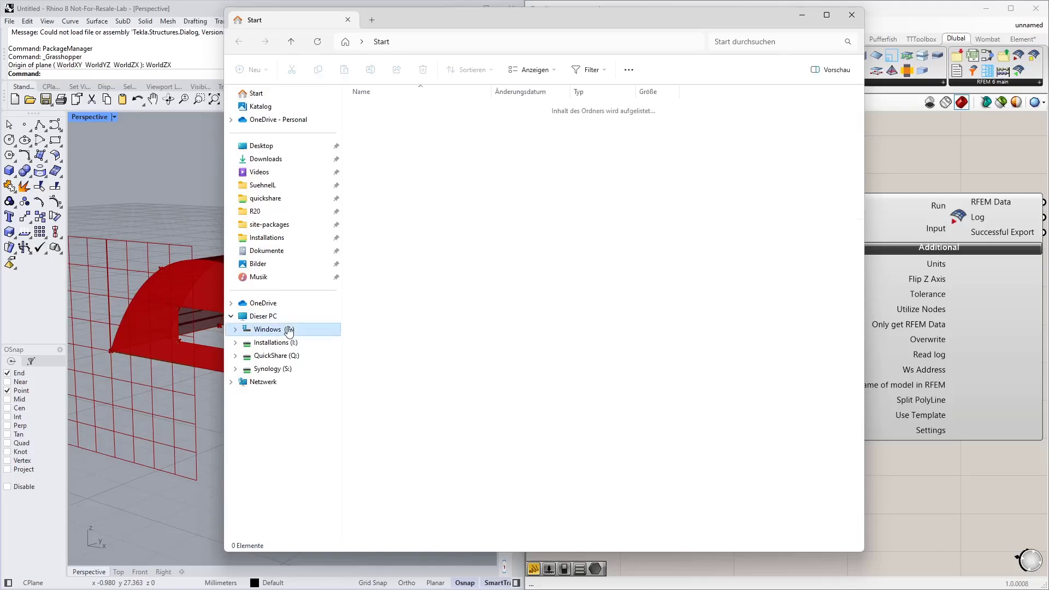
double_click(400, 189)
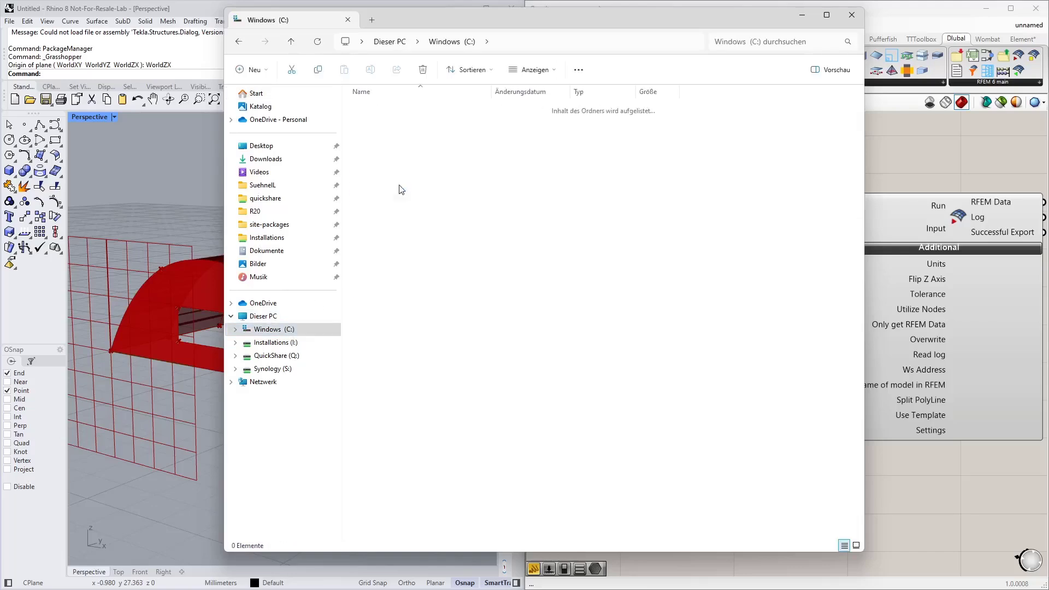
double_click(381, 234)
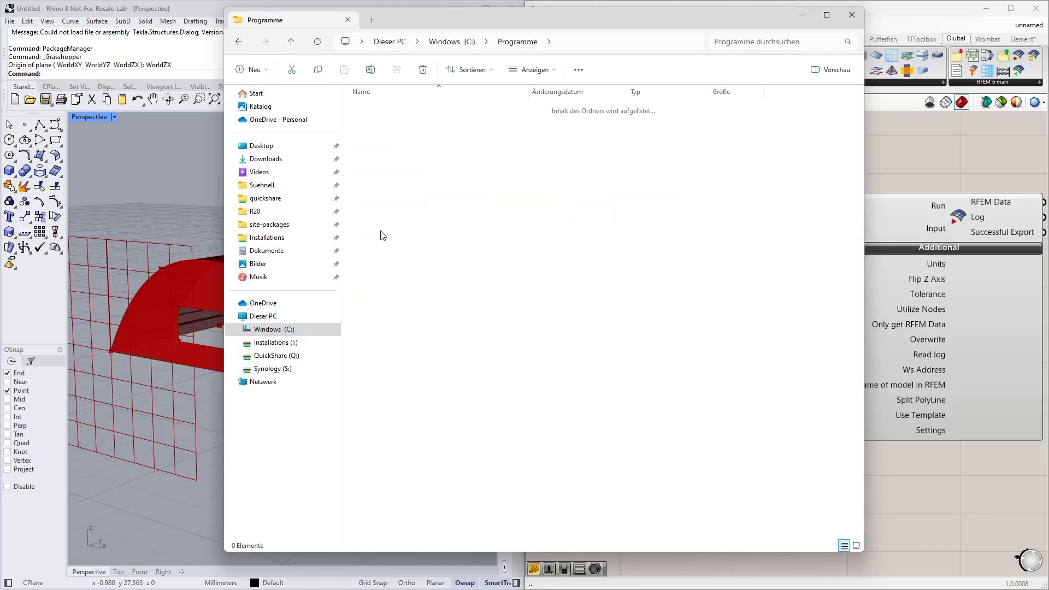
left_click(391, 167)
double_click(391, 169)
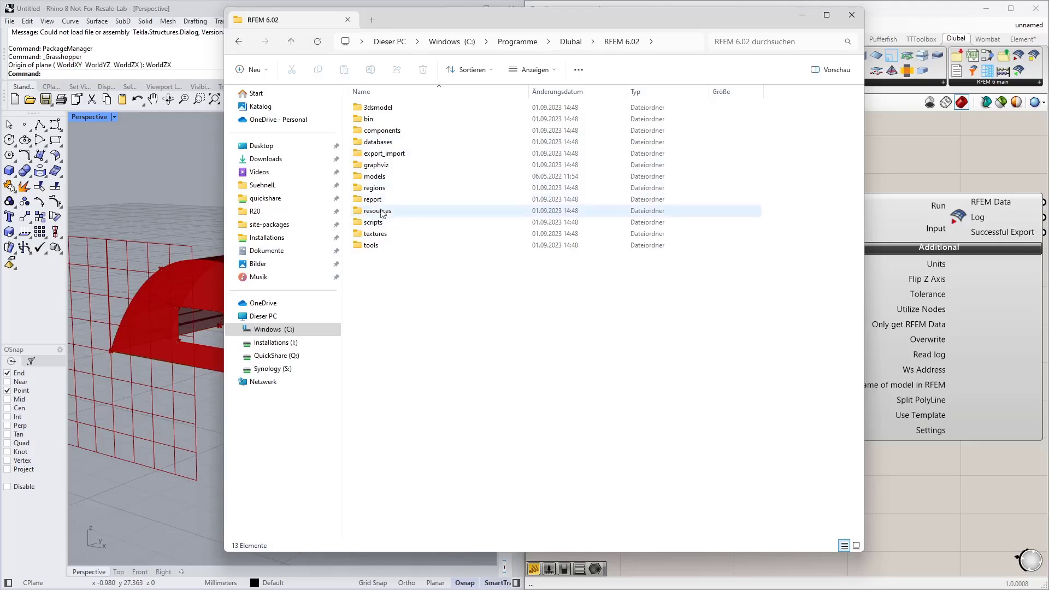
Open models\examples\Company Templates, locate the CLT1.ft6 template and copy the folder path.
double_click(389, 178)
double_click(380, 110)
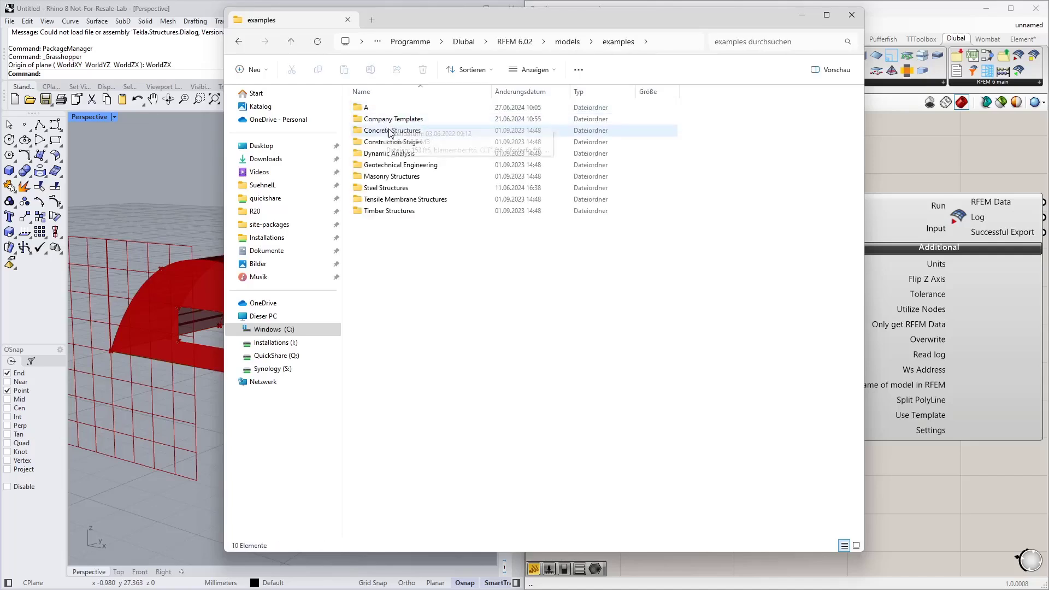
double_click(382, 119)
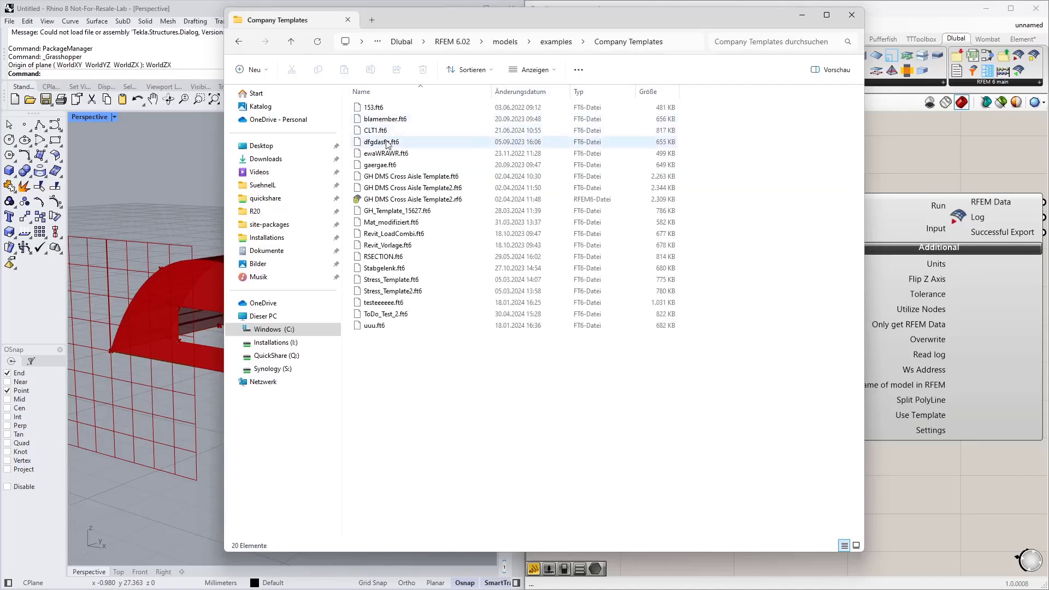
left_click(384, 131)
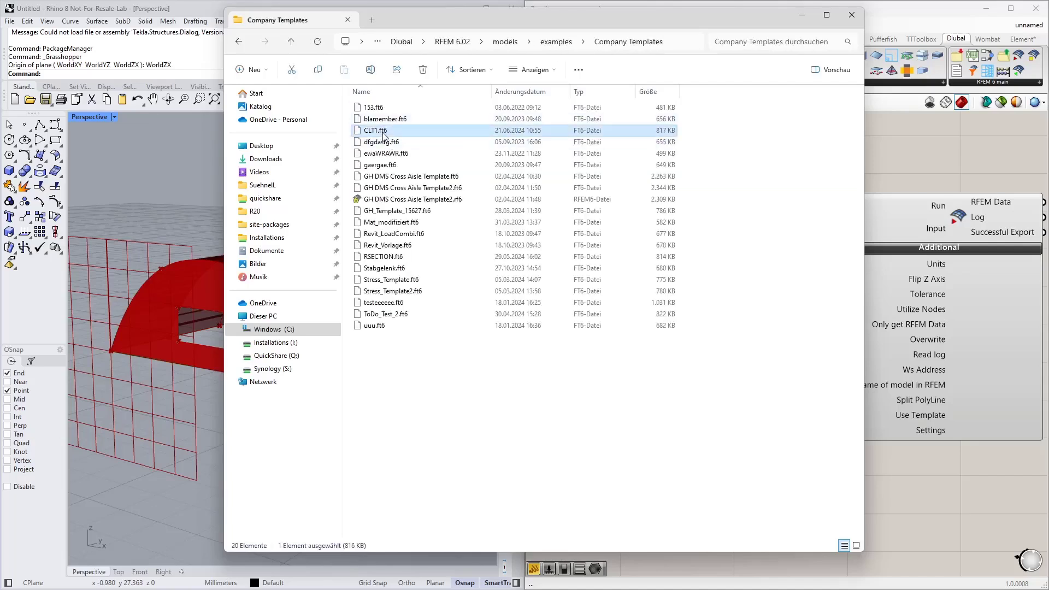
left_click(683, 44)
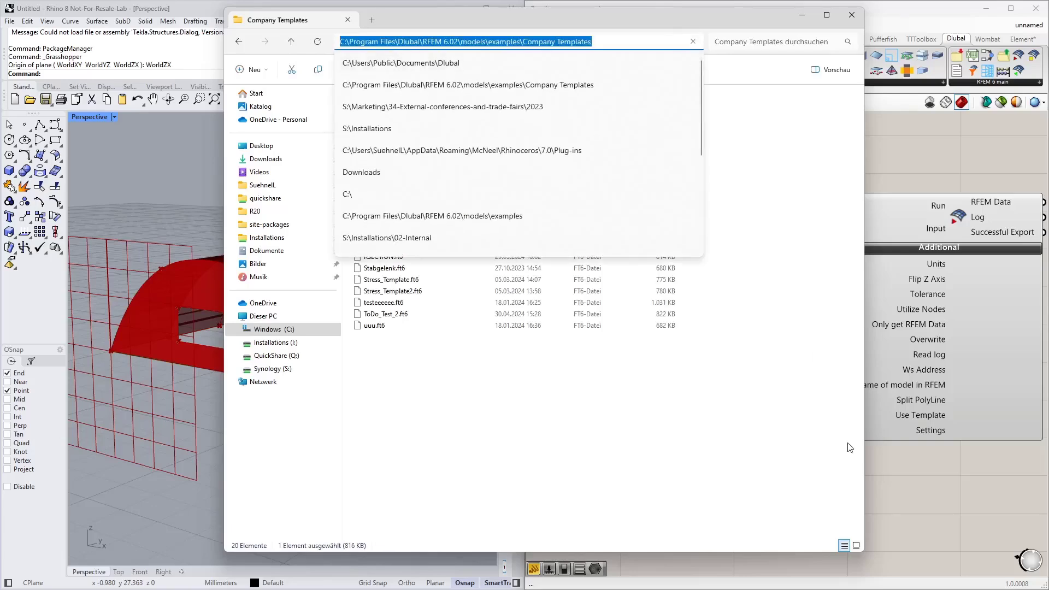
In Grasshopper, add a panel beside the export component containing C:\Program Files\Dlubal\RFEM 6.02\models\examples\Company Templates\CLT1.ft6.
left_click(920, 463)
double_click(687, 461)
type("\"")
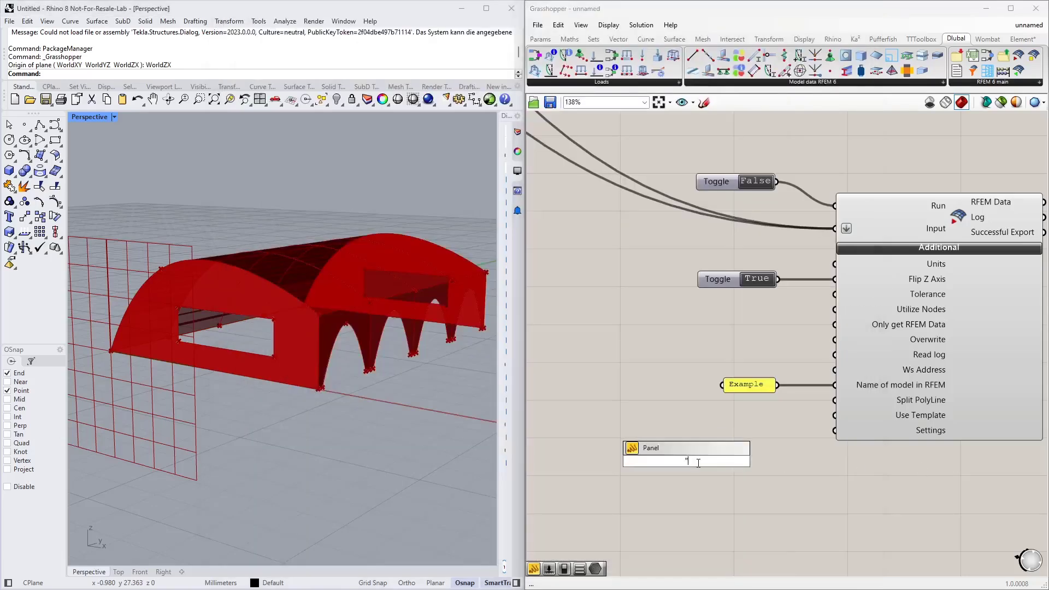
key("ctrl+v")
type("\\CLT1.ft6")
key("Return")
scroll(793, 485, "down", 2)
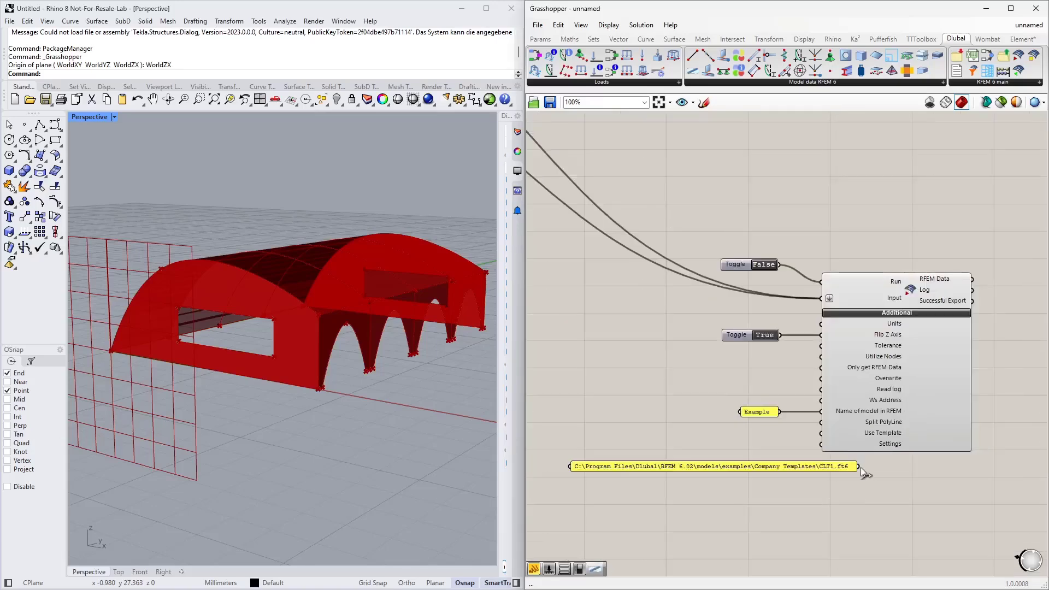
Connect the template path panel to the Use Template input of the RFEM export component.
left_click_drag(859, 466, 730, 436)
scroll(820, 397, "down", 2)
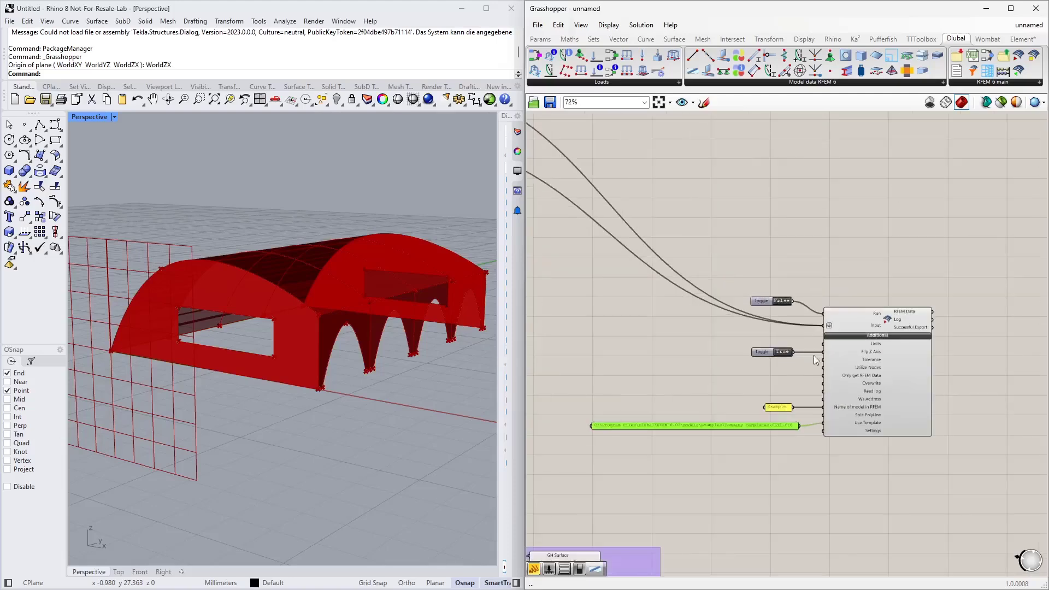
scroll(798, 329, "up", 5)
scroll(694, 295, "down", 3)
scroll(760, 429, "up", 3)
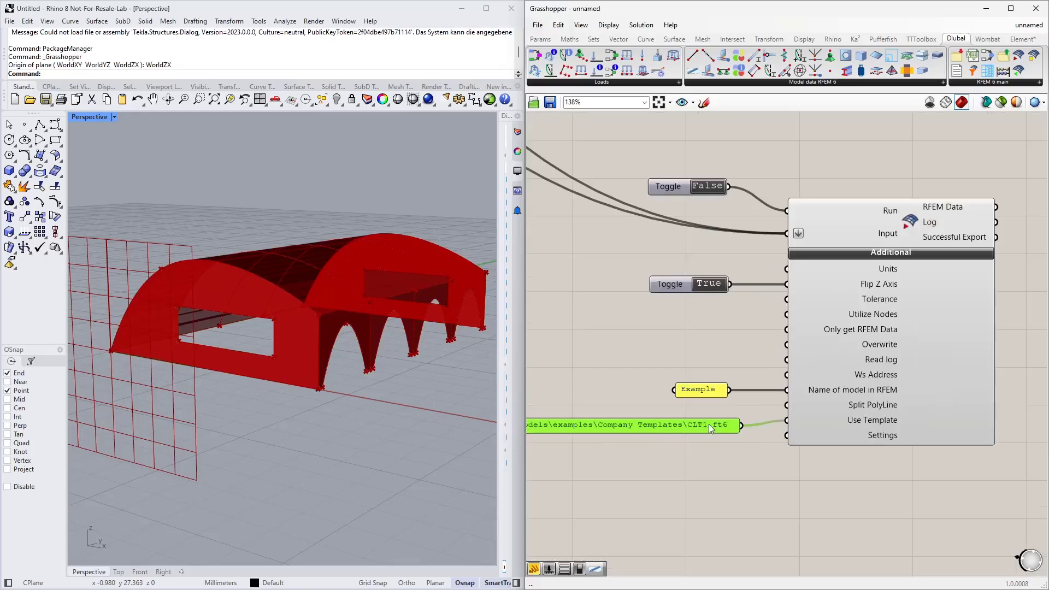
scroll(761, 423, "down", 4)
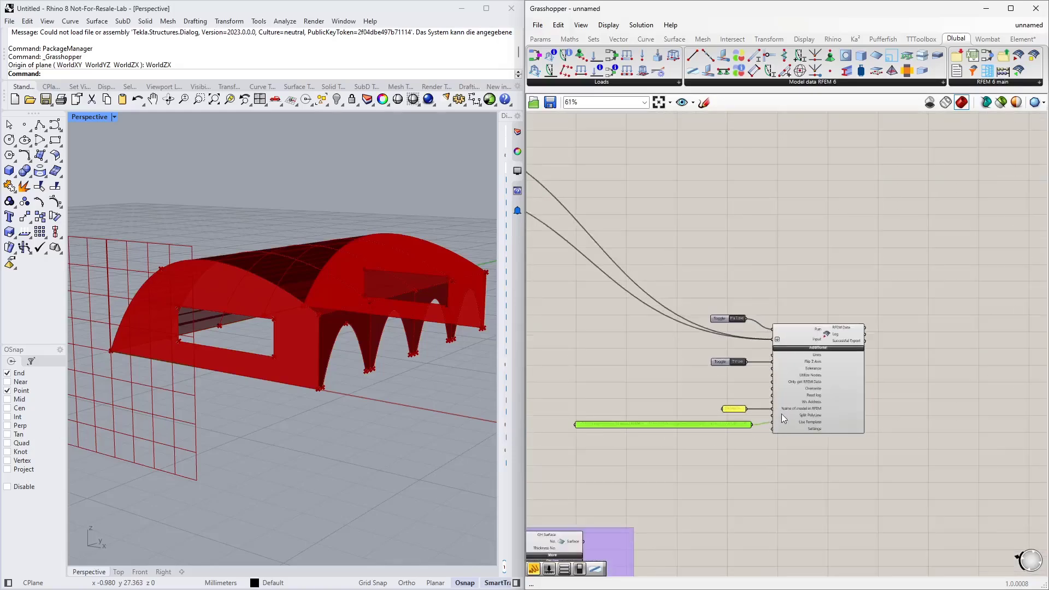
Examine how the Timber Service Class No. slider feeds the surface component's ULS configuration and service class inputs, and return to the export component.
scroll(816, 314, "down", 5)
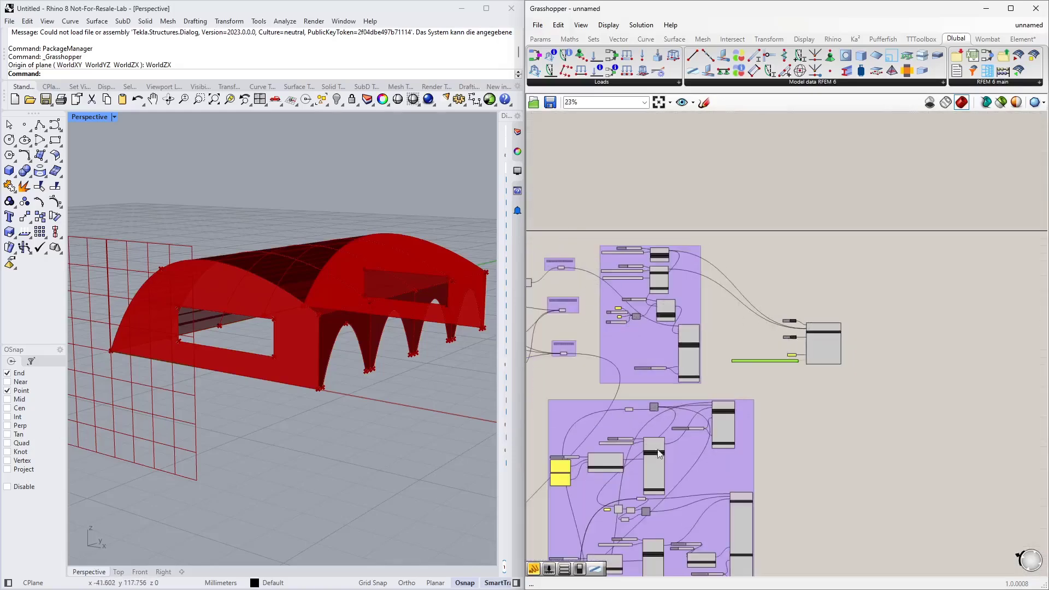
right_click_drag(794, 439, 820, 344)
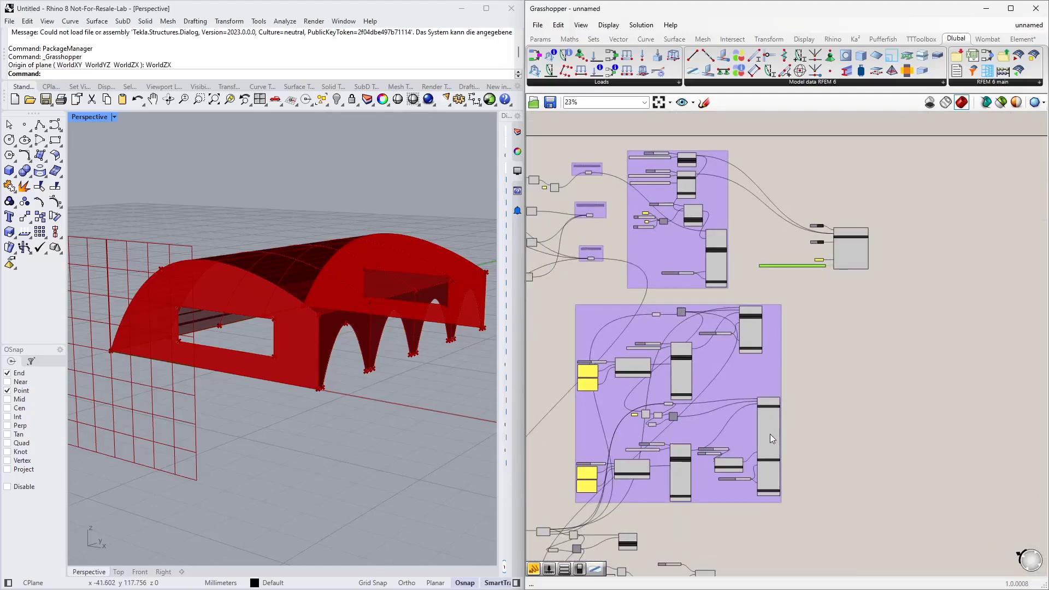
scroll(738, 458, "up", 6)
right_click_drag(892, 275, 930, 463)
right_click_drag(926, 198, 928, 291)
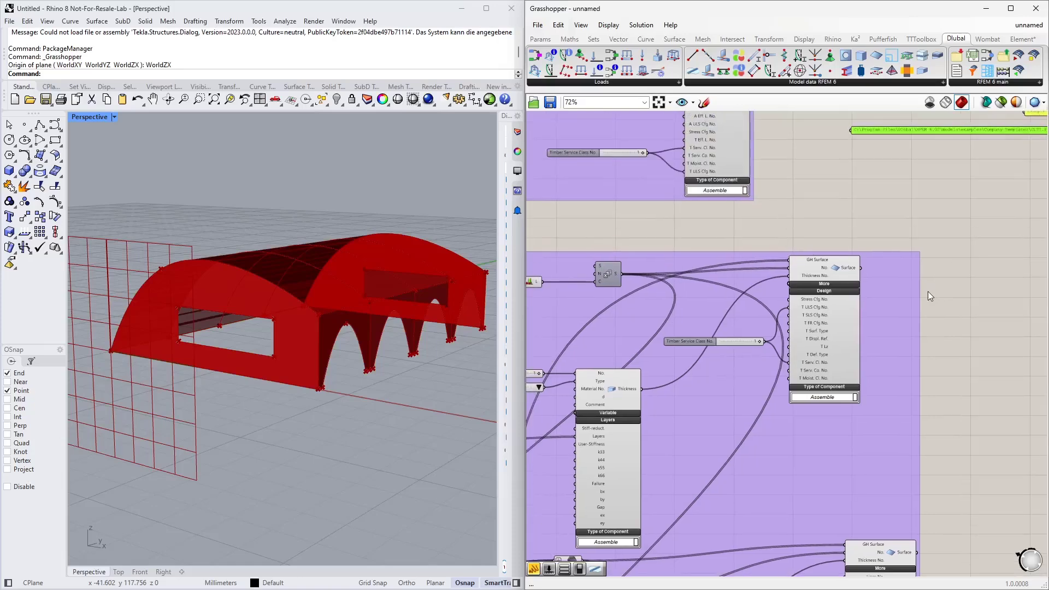
scroll(801, 319, "up", 4)
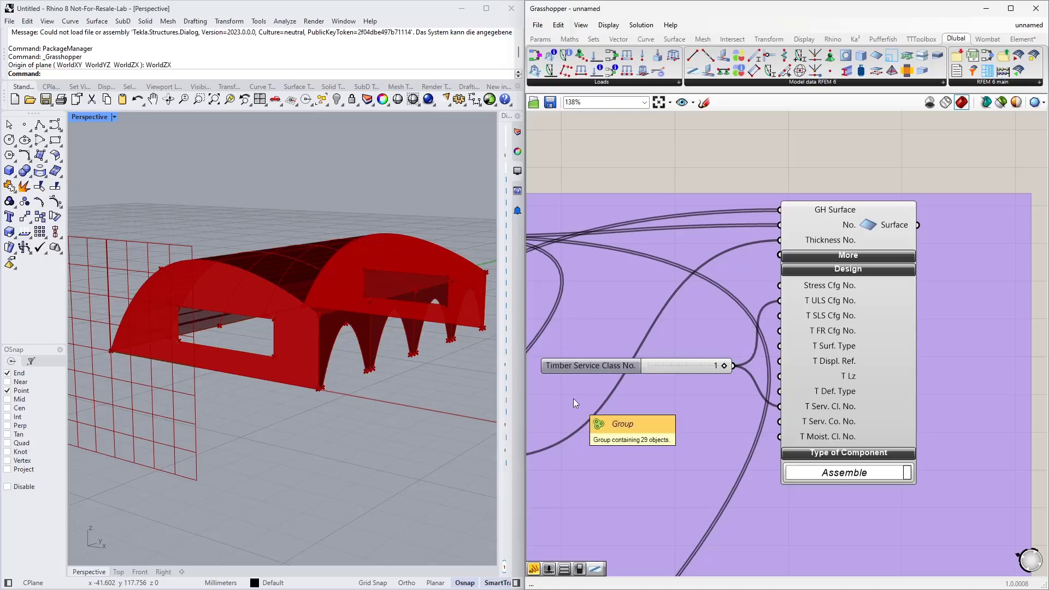
mouse_move(813, 305)
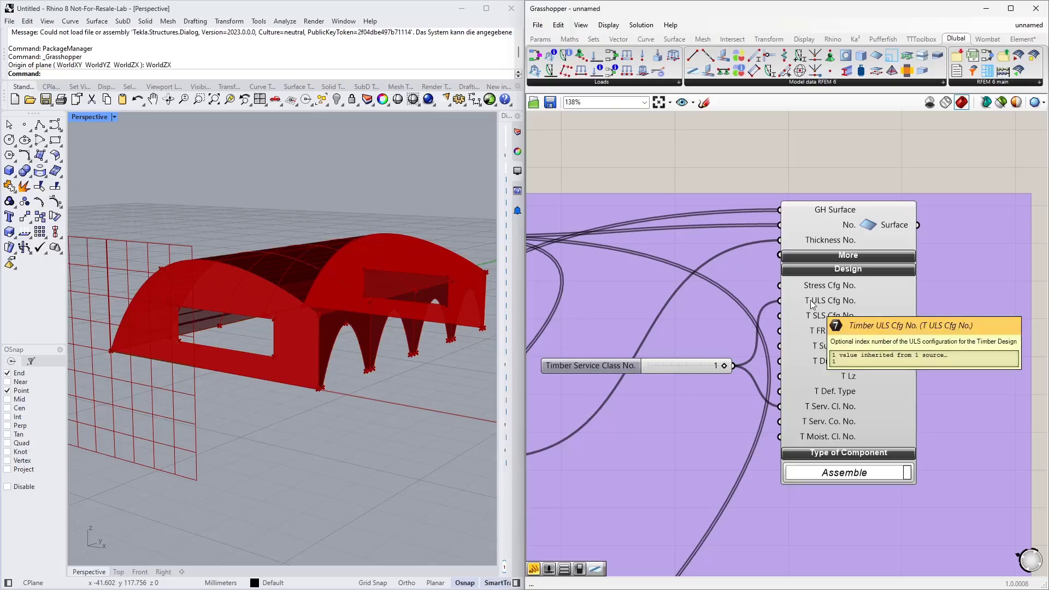
left_click(693, 366)
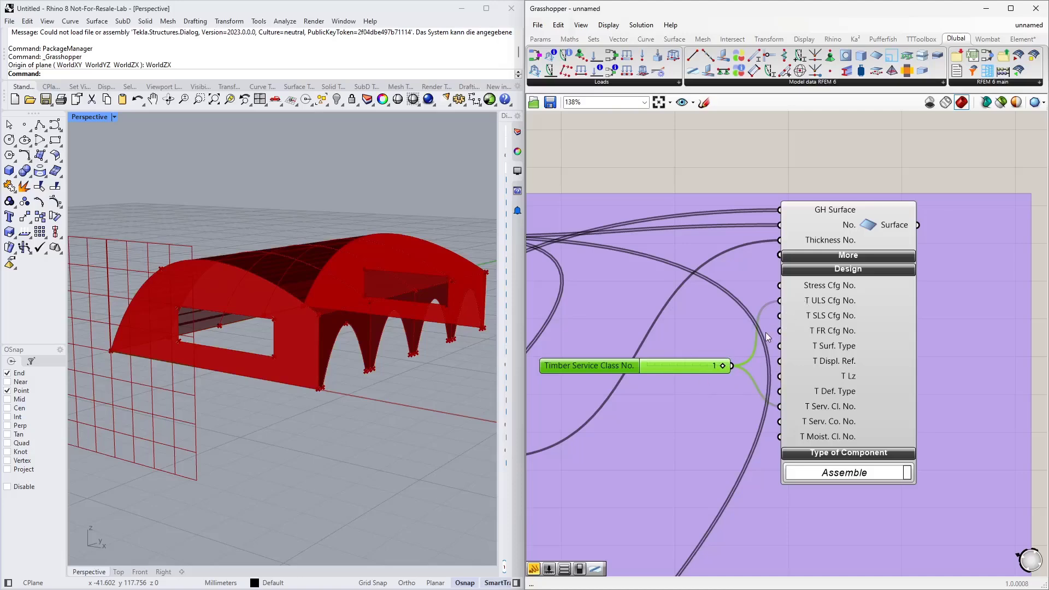
scroll(772, 404, "down", 2)
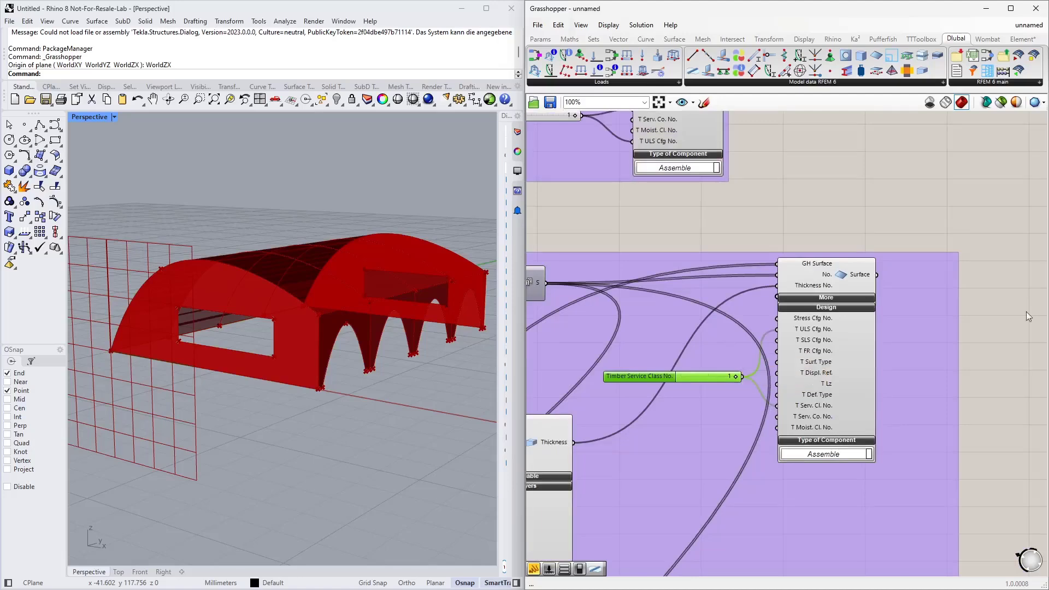
left_click(864, 221)
scroll(787, 295, "down", 3)
right_click_drag(849, 221, 667, 346)
scroll(802, 254, "down", 1)
scroll(807, 217, "up", 5)
scroll(808, 221, "down", 5)
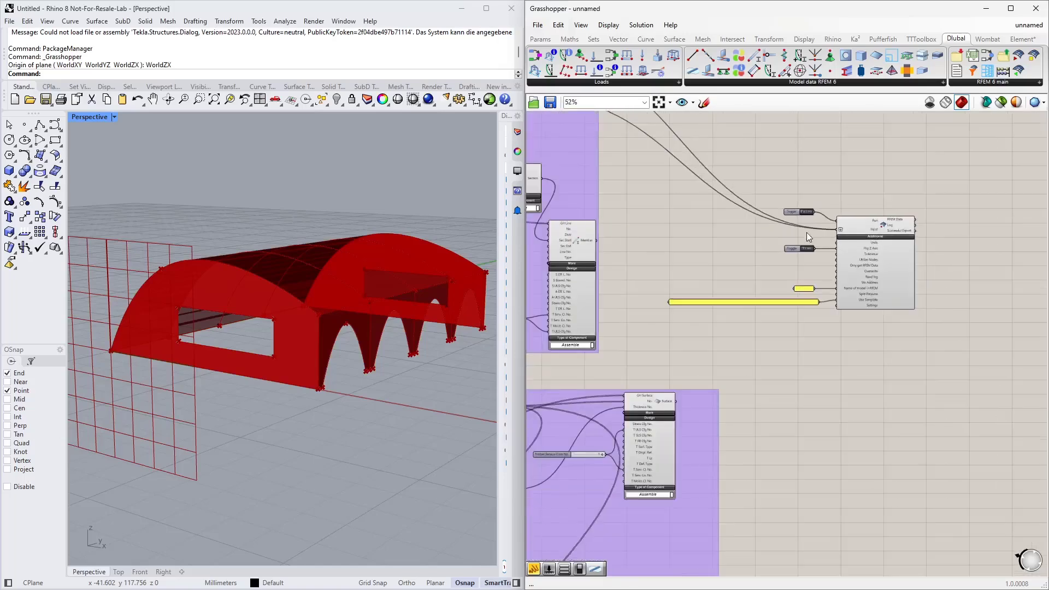
Switch to the BSH_Struktur_EN definition and bring all of its component groups into view.
mouse_move(1035, 26)
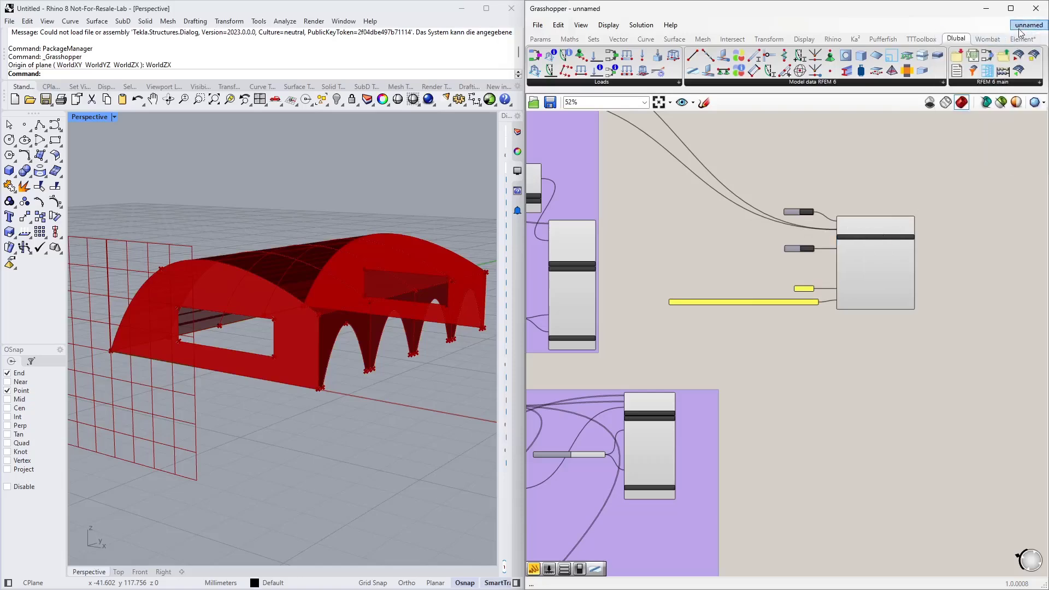
left_click(973, 164)
scroll(697, 320, "down", 15)
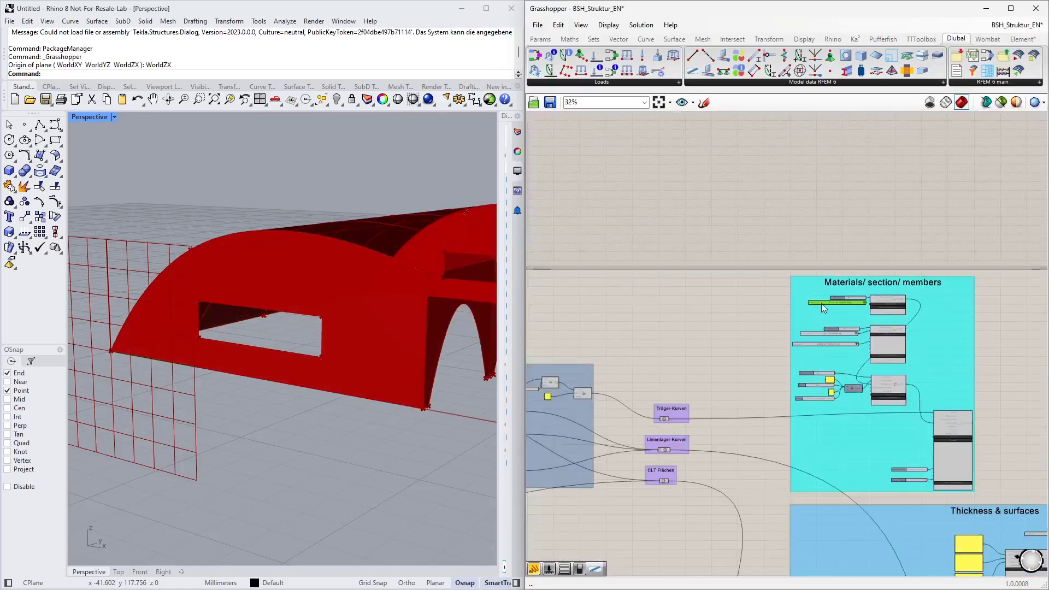
right_click_drag(722, 408, 733, 351)
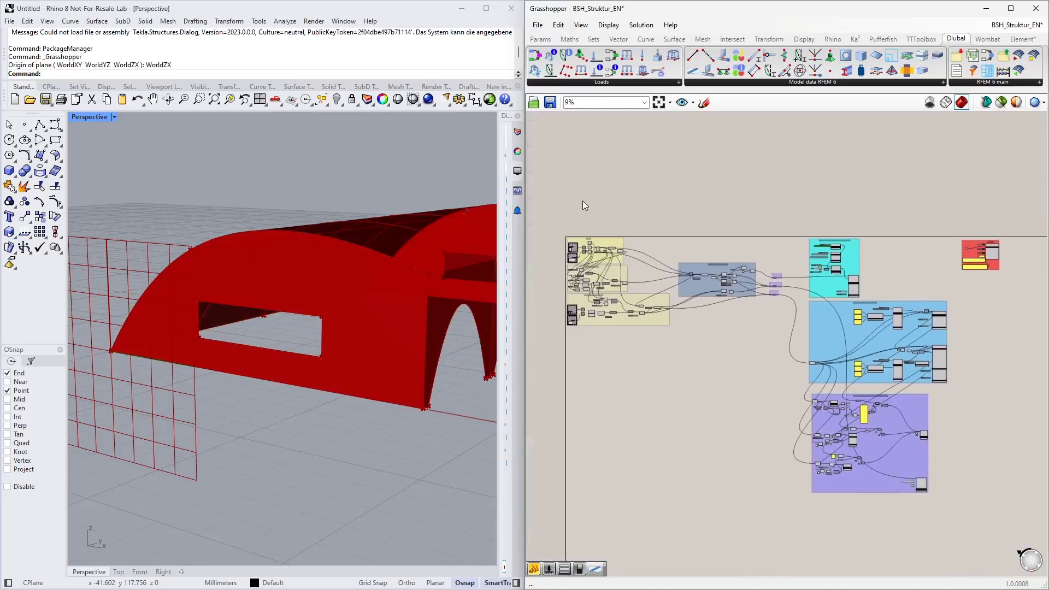
Select the component groups to examine their wiring to the export component, and clear the selection.
left_click_drag(540, 196, 1018, 428)
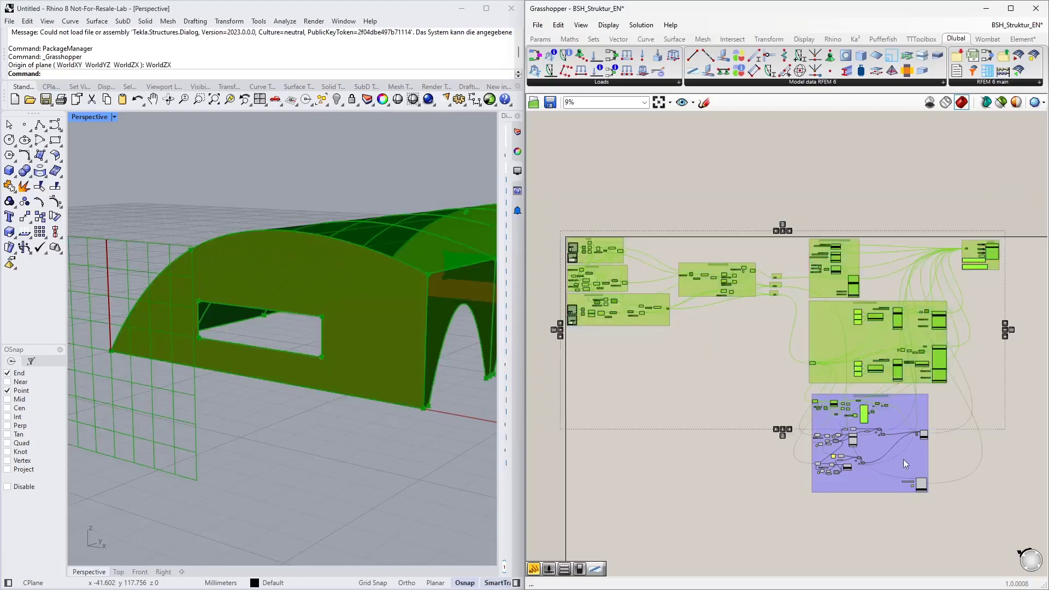
scroll(828, 461, "up", 8)
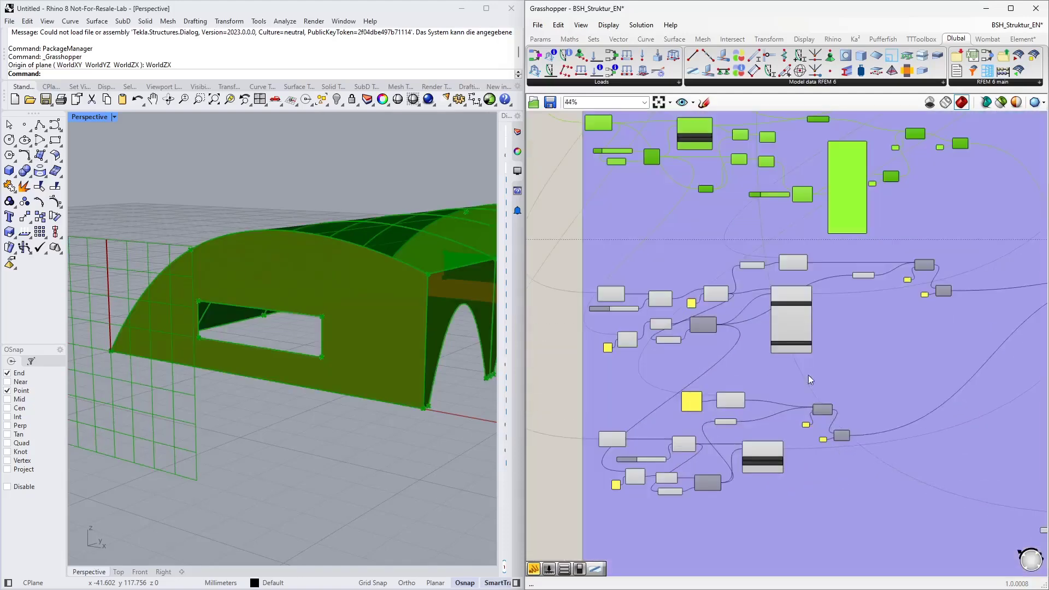
scroll(685, 385, "down", 8)
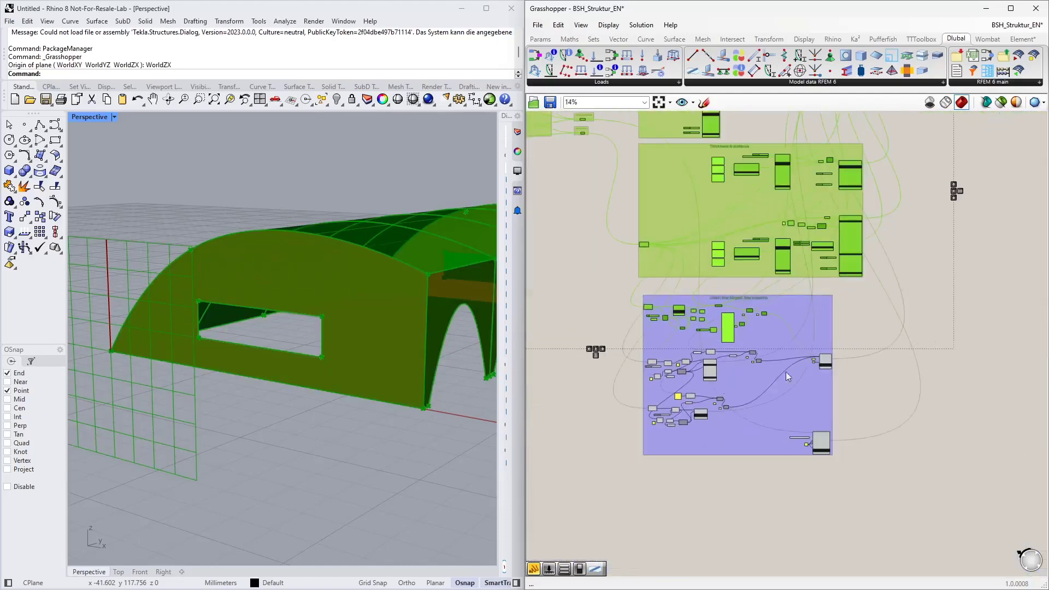
left_click(936, 323)
right_click_drag(935, 323, 874, 298)
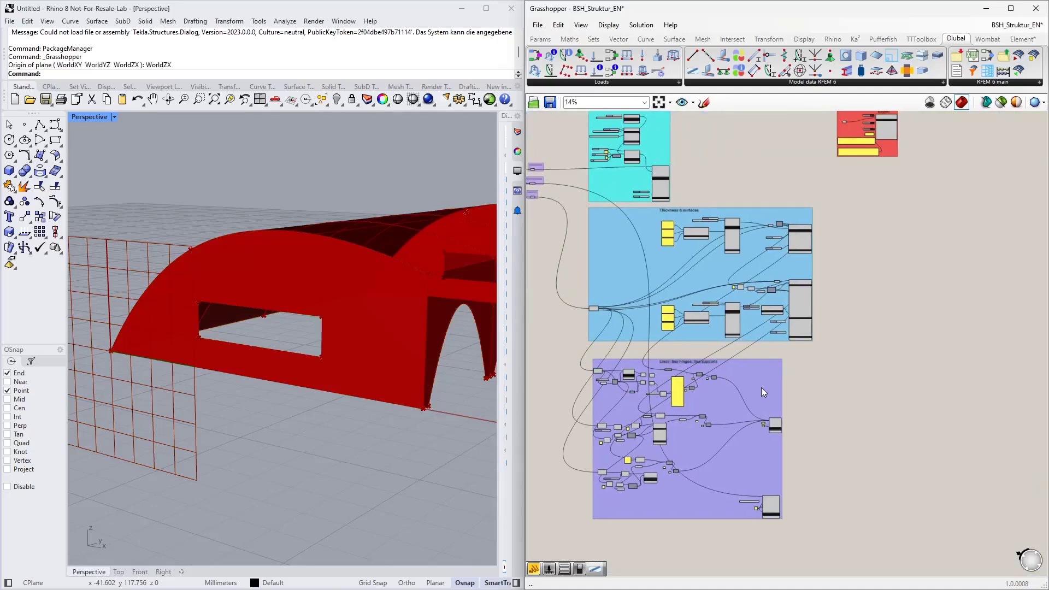
right_click_drag(765, 353, 736, 408)
right_click_drag(760, 356, 742, 430)
Arrange Grasshopper and RFEM side by side, and close the Haltestelle.rf6 model in RFEM.
left_click_drag(768, 10, 1, 230)
left_click(629, 229)
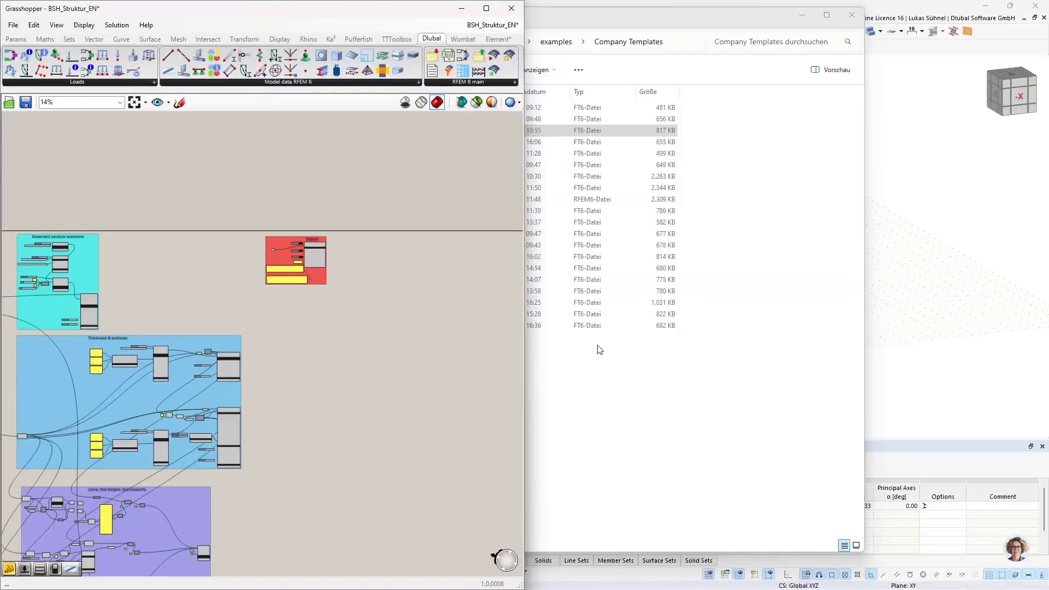
key("alt+Tab")
key("alt+Tab")
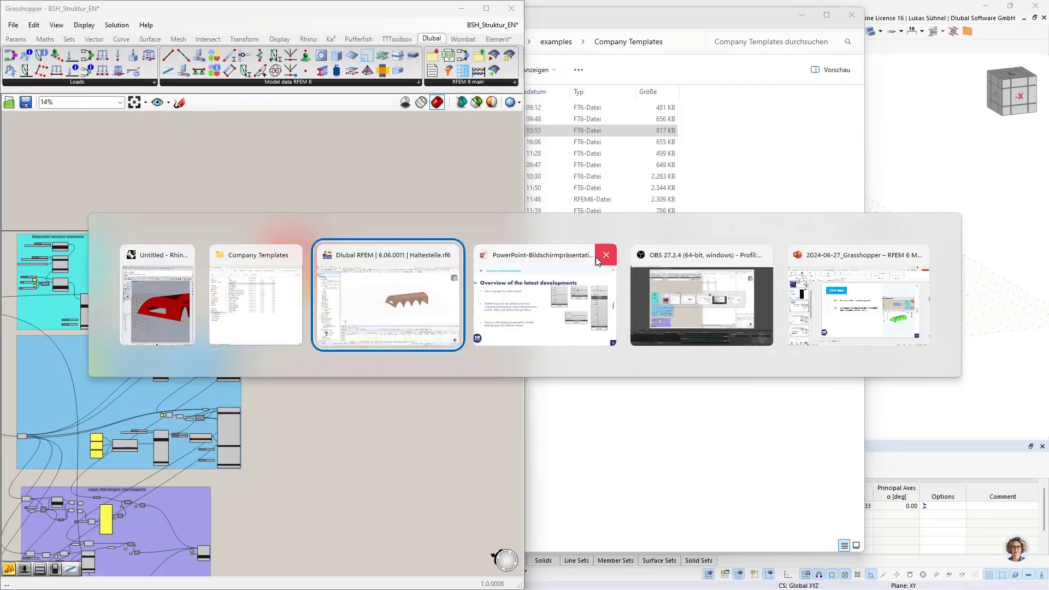
left_click_drag(528, 6, 1045, 27)
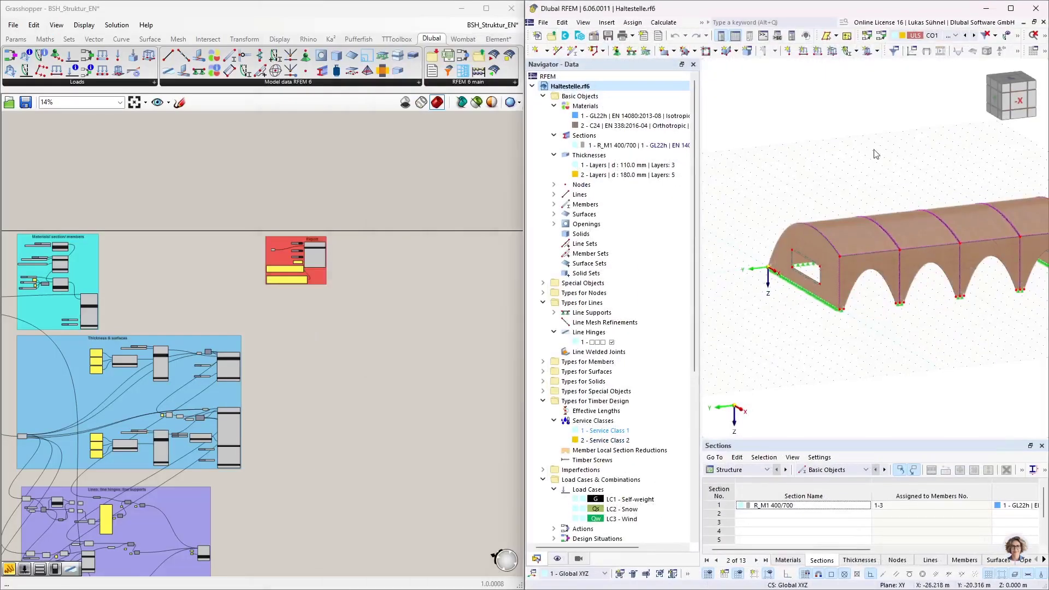
left_click(1043, 22)
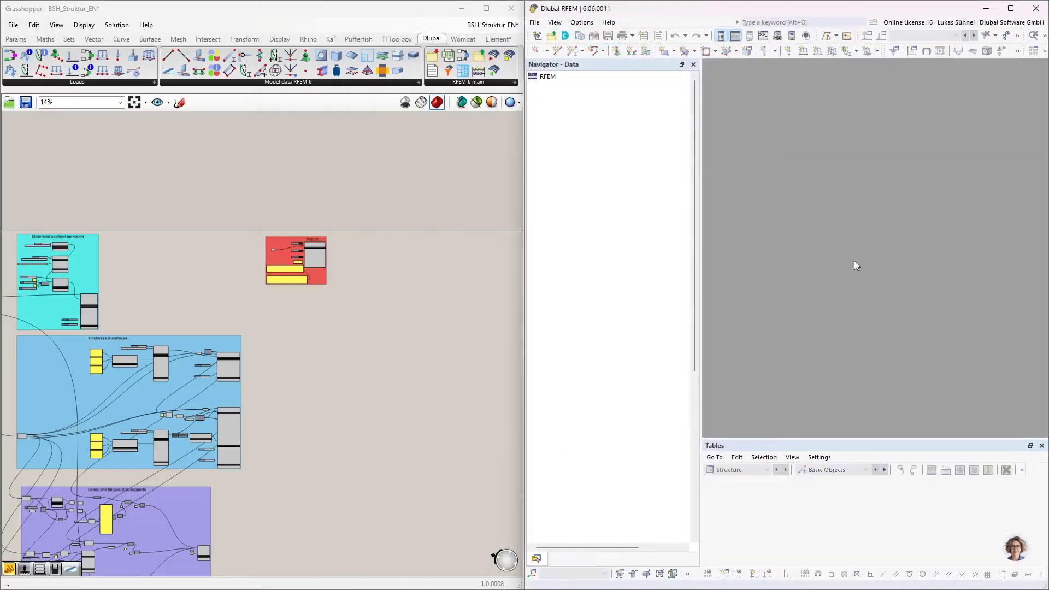
Delete the unused CLT3.ft6 path panel and move the CLT1.ft6 template panel up beside the export component.
scroll(284, 251, "up", 6)
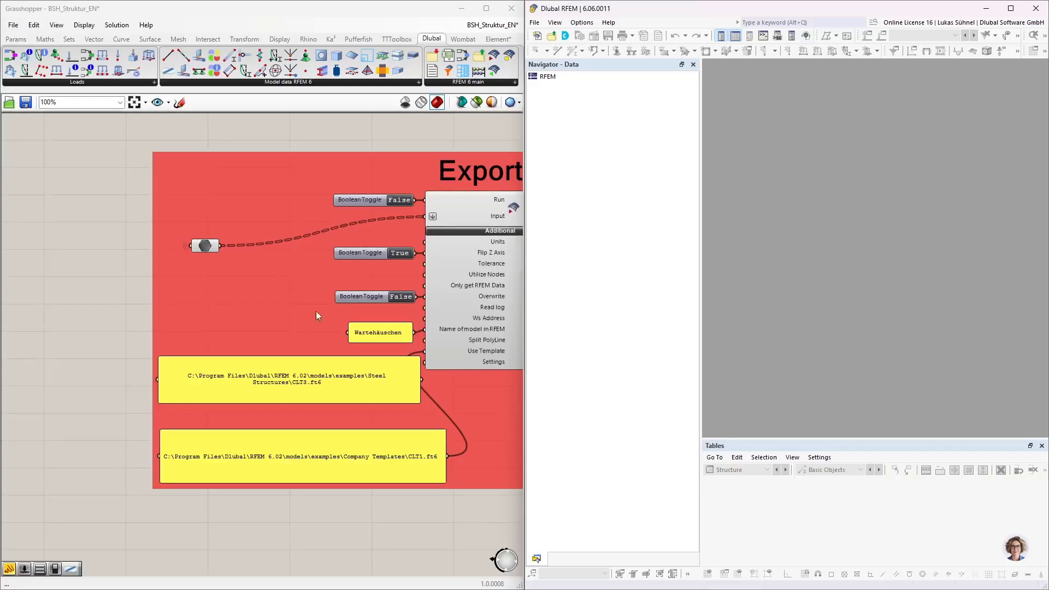
left_click(359, 389)
key("Delete")
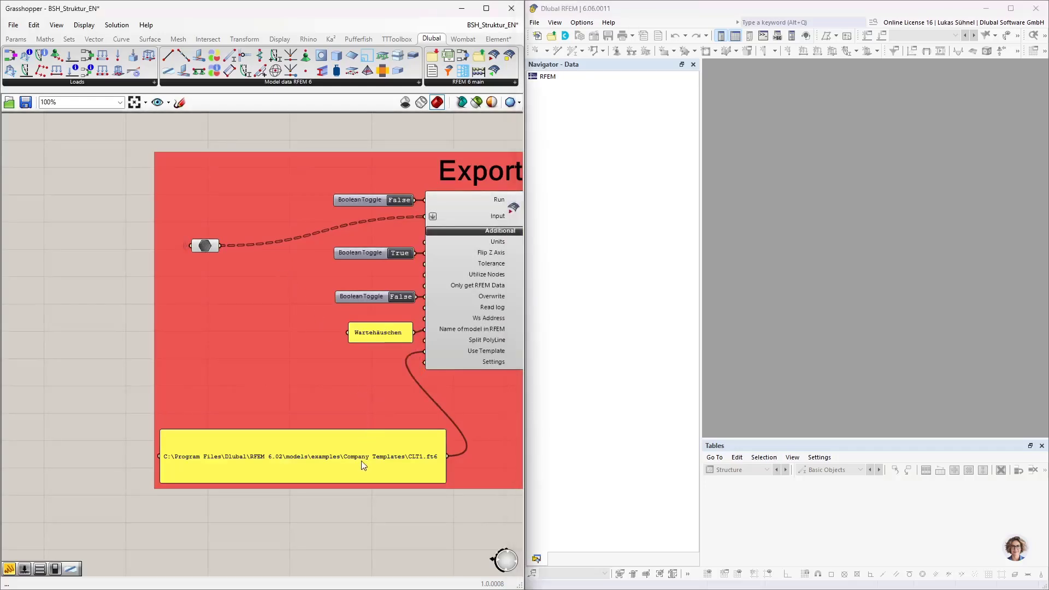
left_click_drag(362, 461, 310, 389)
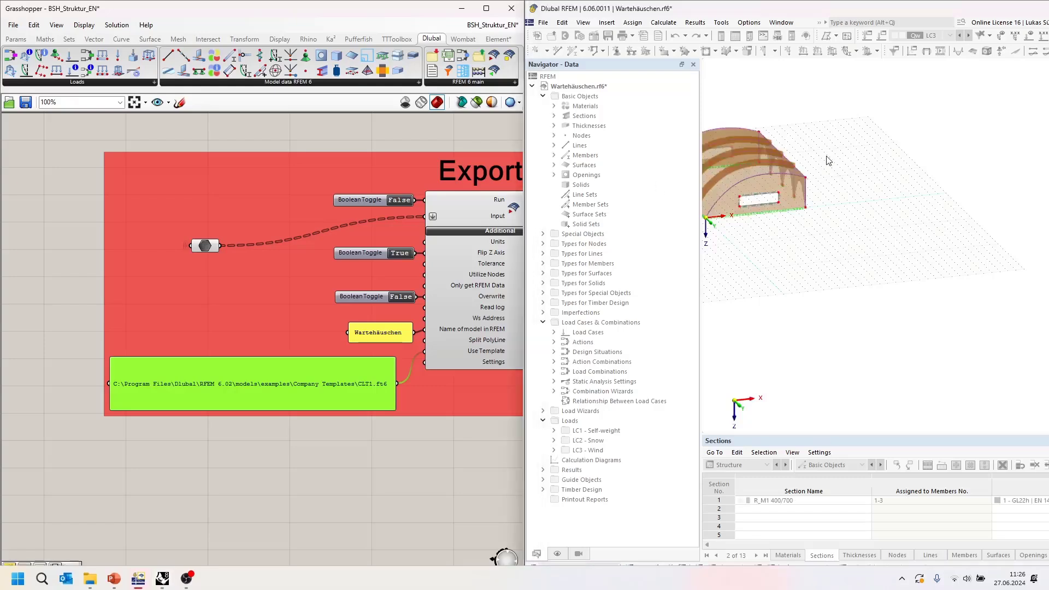
Run the export of the Wartehäuschen model to RFEM, and return the Run toggle to False.
double_click(400, 200)
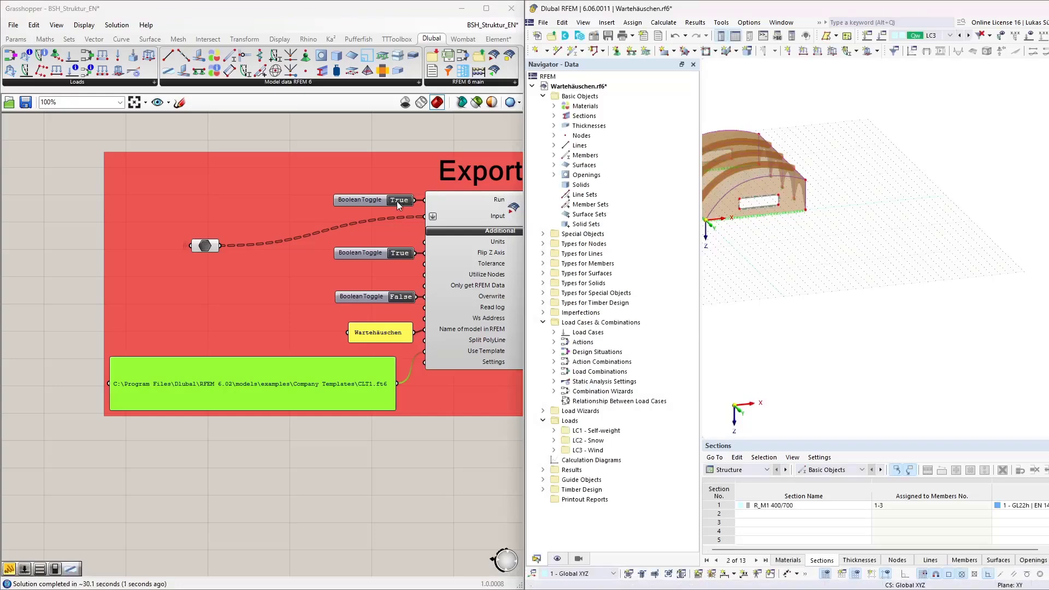
scroll(399, 200, "up", 3)
scroll(350, 293, "down", 3)
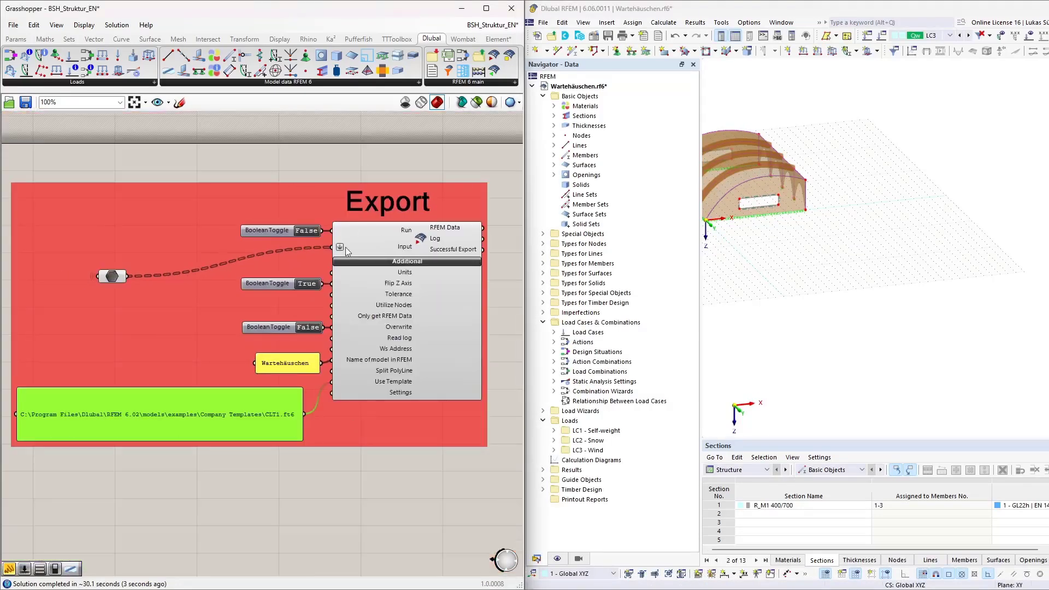
Inspect the exported vault in RFEM from several sides and review the layer composition of the 180 mm thickness without changing it.
middle_click_drag(860, 240, 773, 266, "ctrl")
scroll(772, 266, "up", 5)
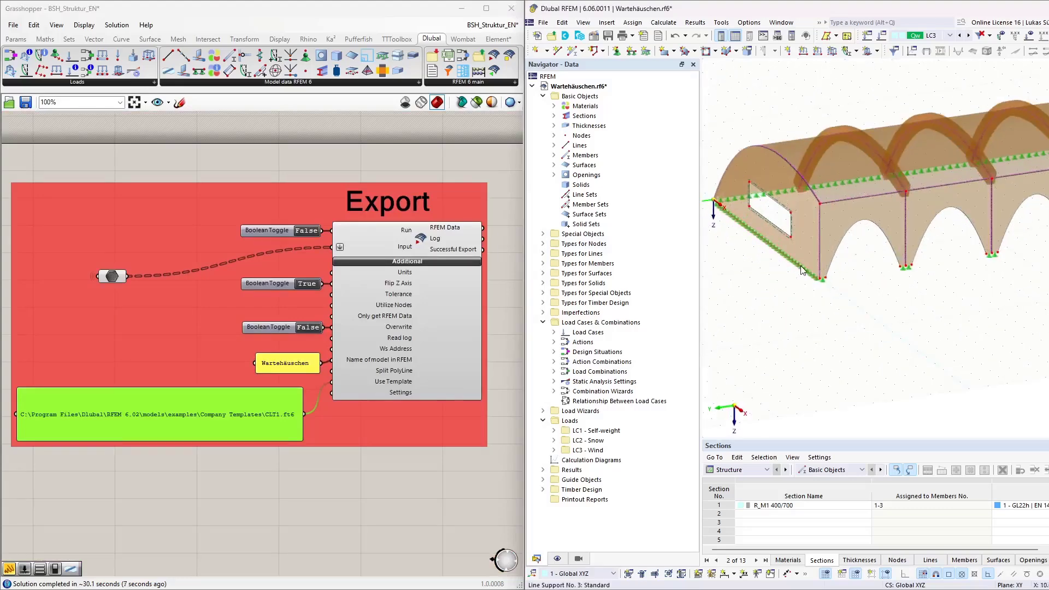
middle_click_drag(881, 295, 834, 330, "ctrl")
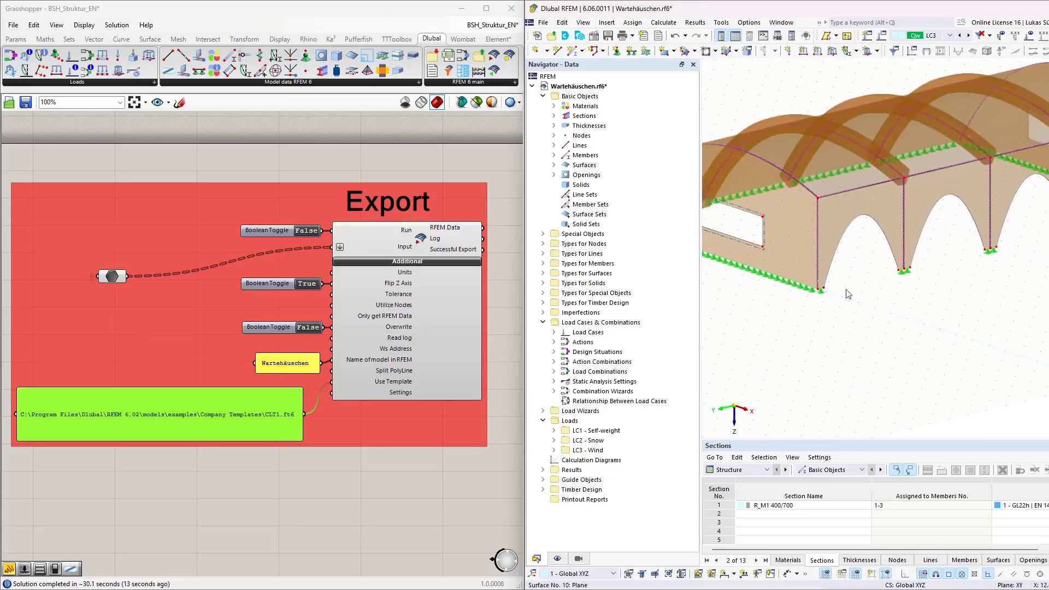
double_click(589, 126)
left_click(594, 145)
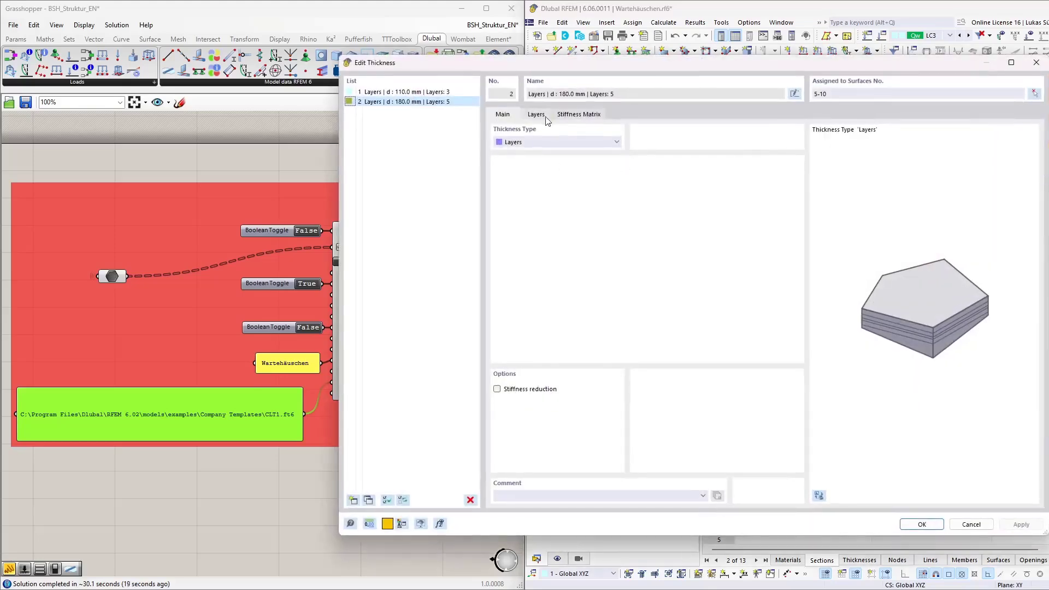
left_click(544, 116)
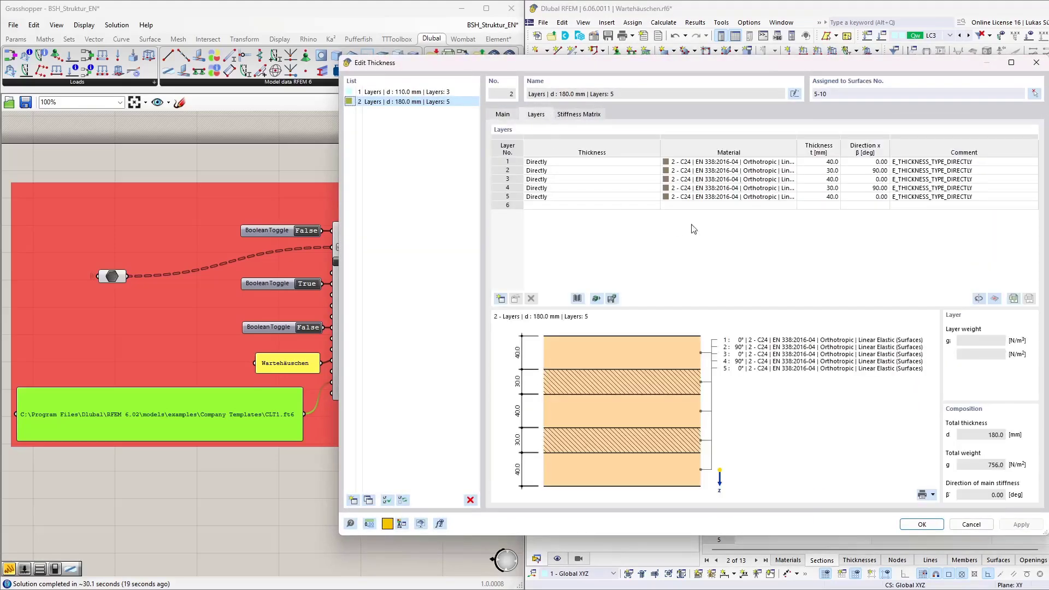
left_click(972, 525)
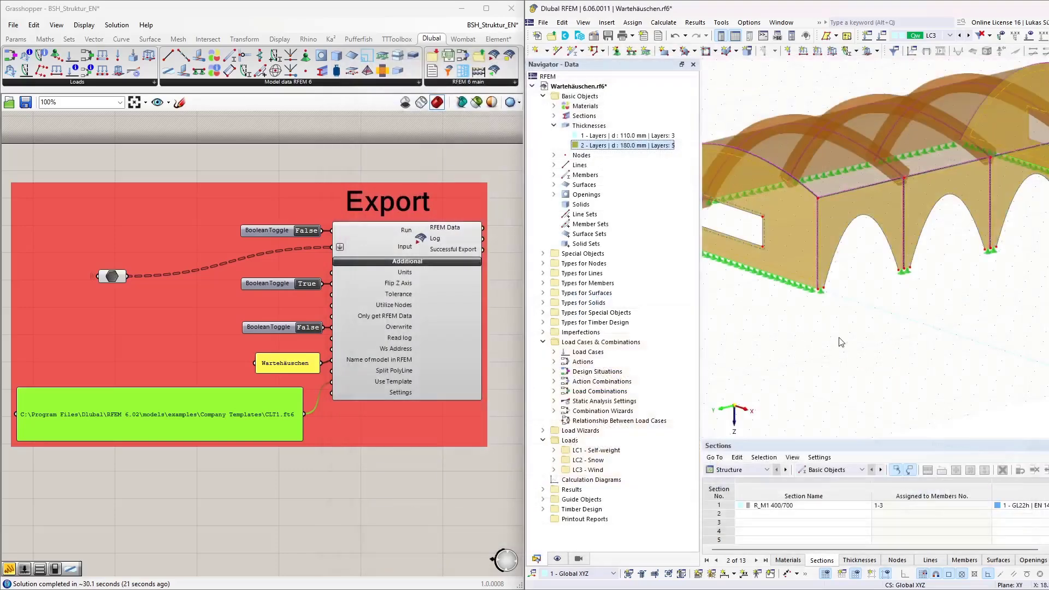
Generate the finite element mesh for the exported Wartehäuschen model in RFEM.
middle_click_drag(895, 331, 864, 331, "ctrl")
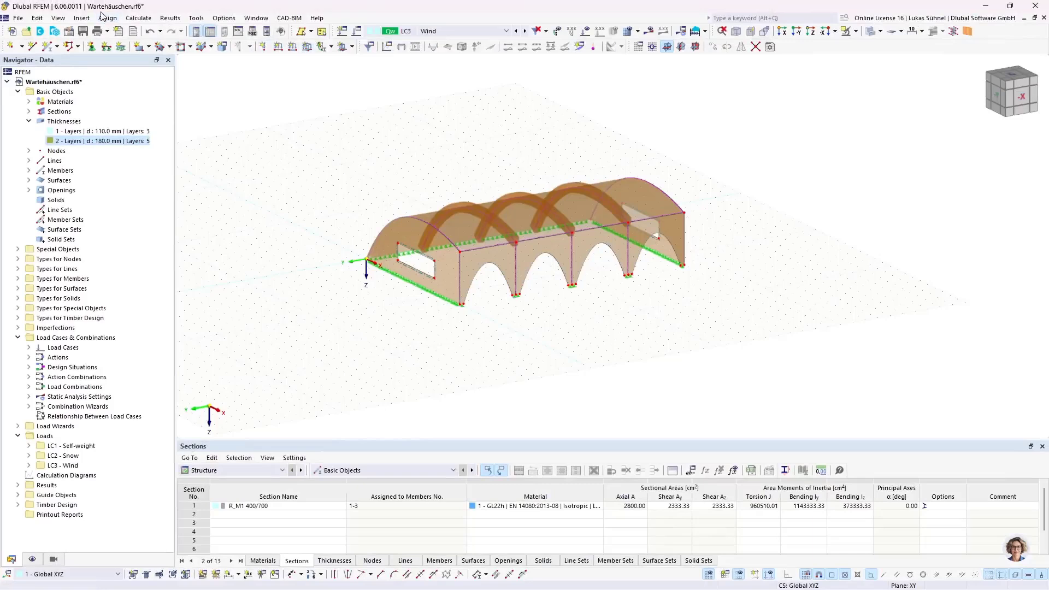
left_click(132, 21)
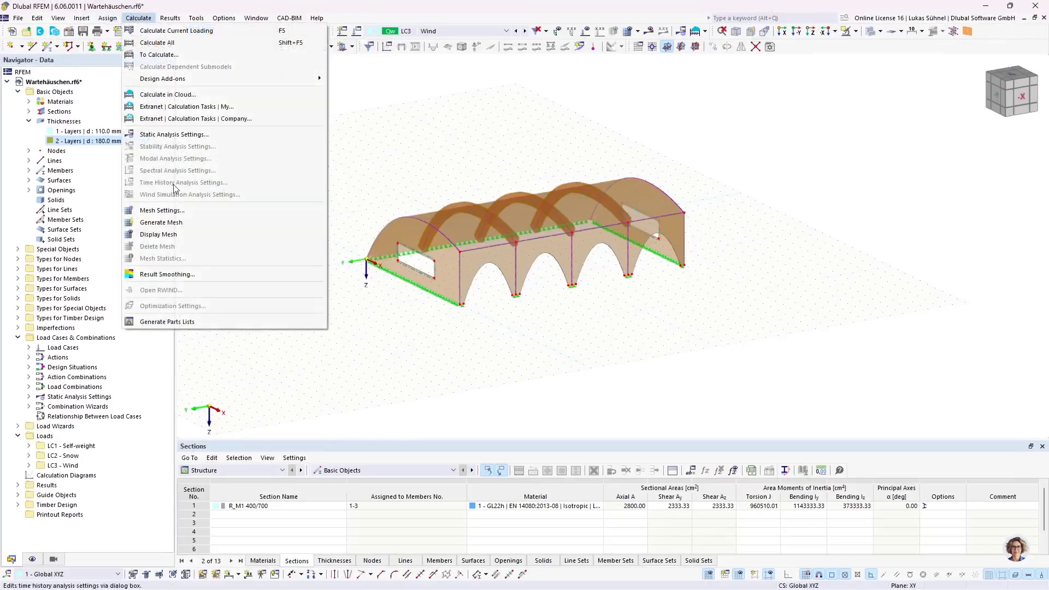
left_click(173, 226)
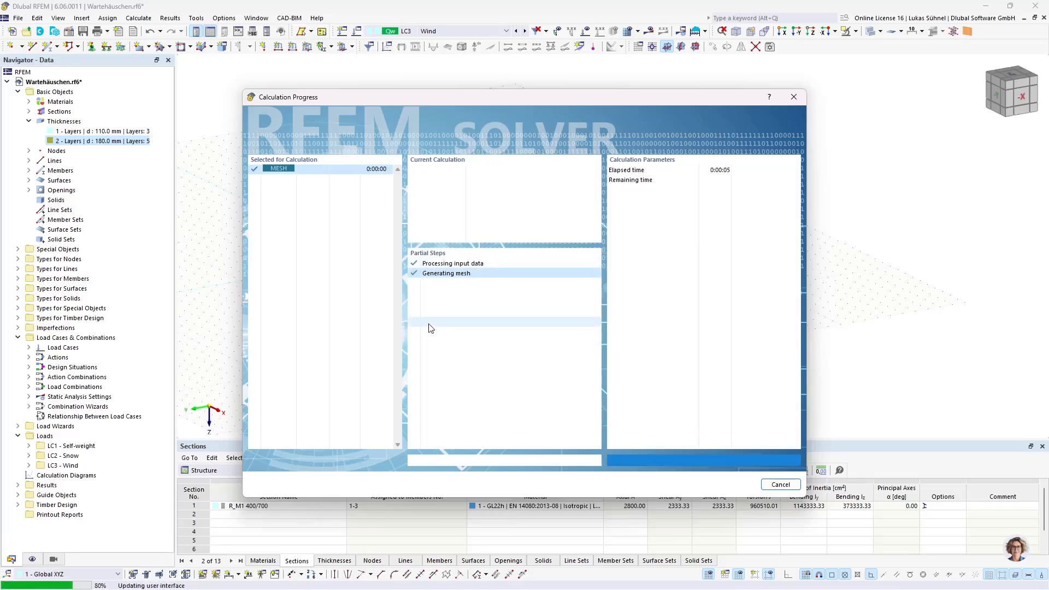
Examine the generated mesh at the line supports, the arched openings and the line hinges along the wall and roof edges.
scroll(492, 298, "up", 10)
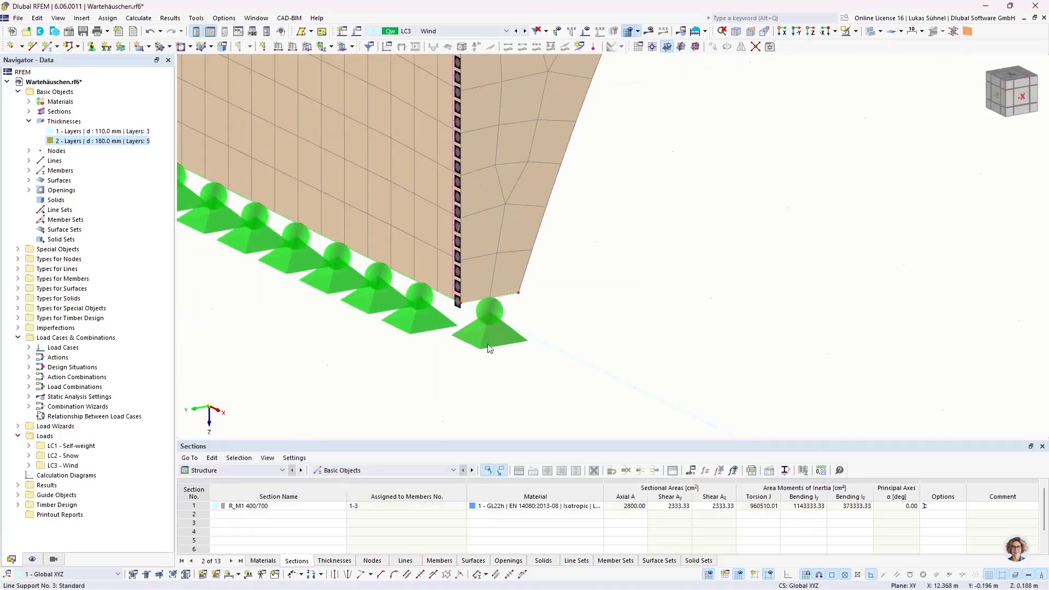
scroll(483, 387, "down", 4)
scroll(483, 387, "down", 8)
middle_click_drag(374, 370, 359, 289, "ctrl")
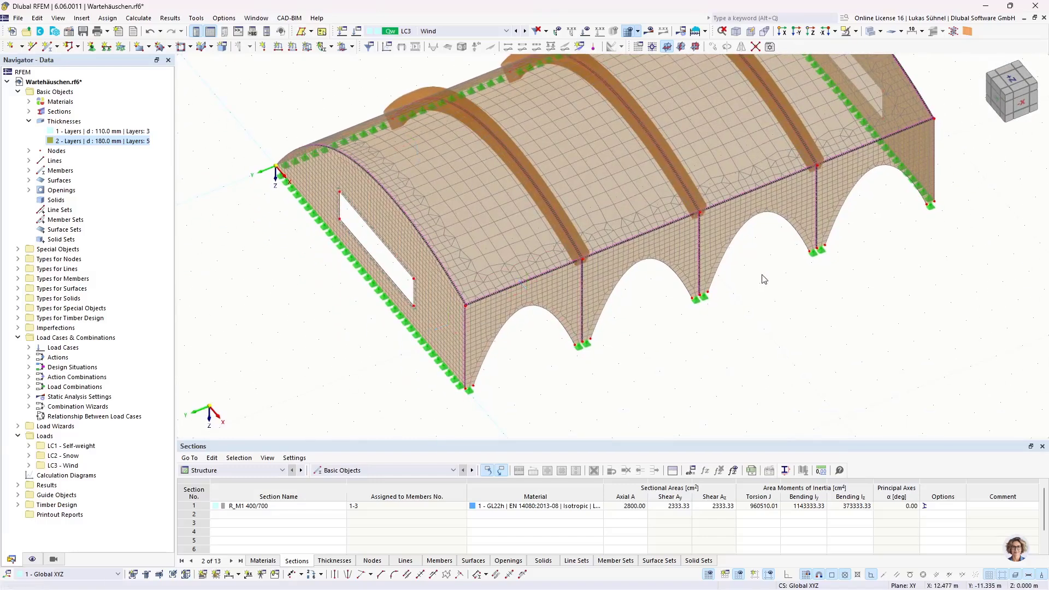
middle_click_drag(675, 234, 726, 335, "ctrl")
middle_click_drag(607, 353, 570, 322, "ctrl")
scroll(423, 242, "up", 5)
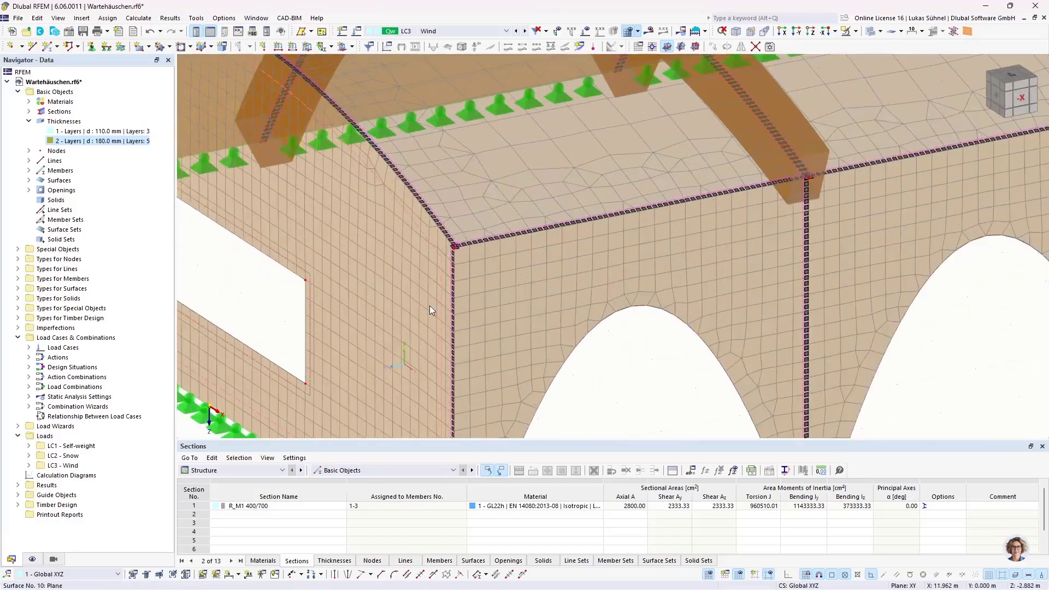
scroll(456, 218, "up", 6)
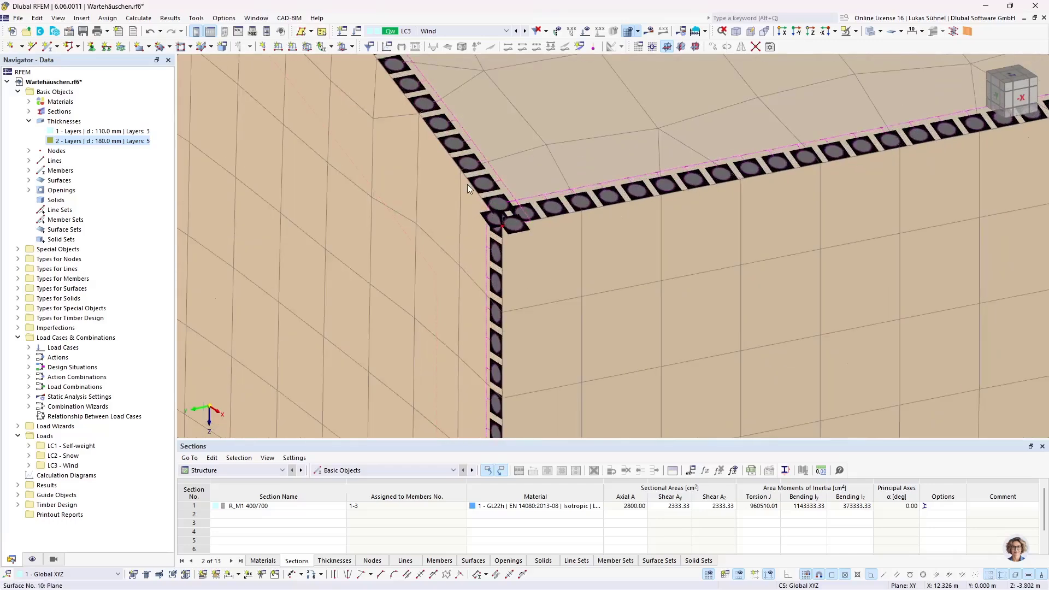
scroll(468, 185, "down", 10)
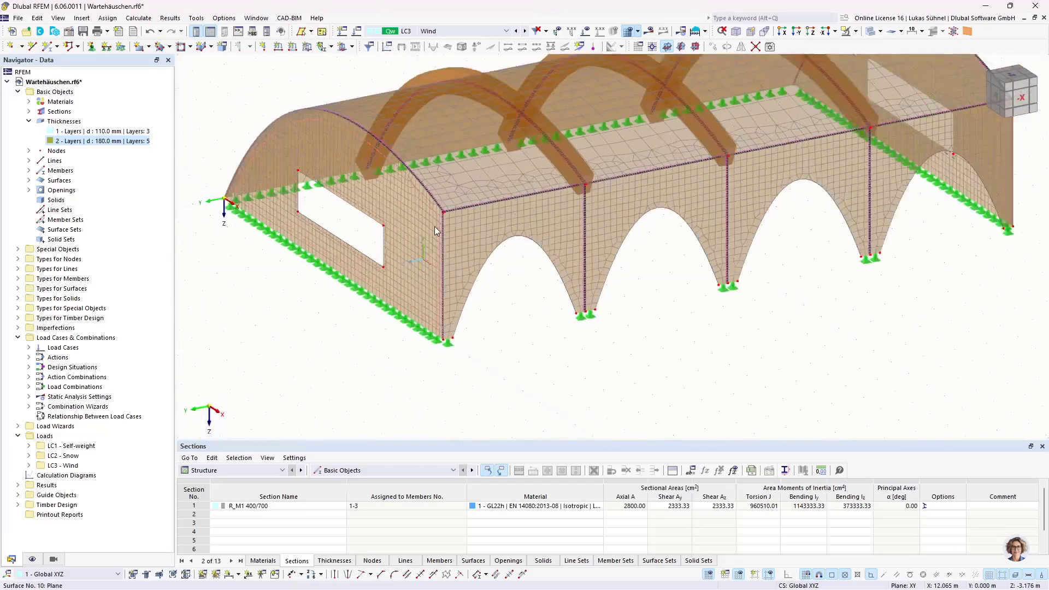
scroll(435, 231, "down", 2)
middle_click_drag(475, 279, 445, 365)
middle_click_drag(446, 365, 495, 373, "ctrl")
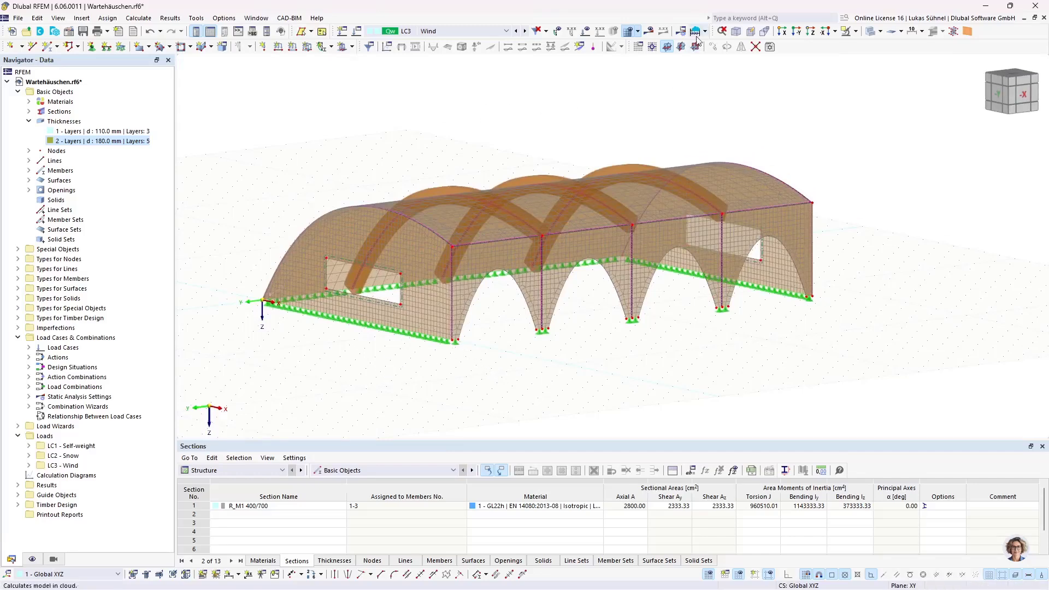
Calculate load combination CO1 (1.35 * LC1) and display its global deformations on the model.
left_click(506, 31)
left_click(435, 76)
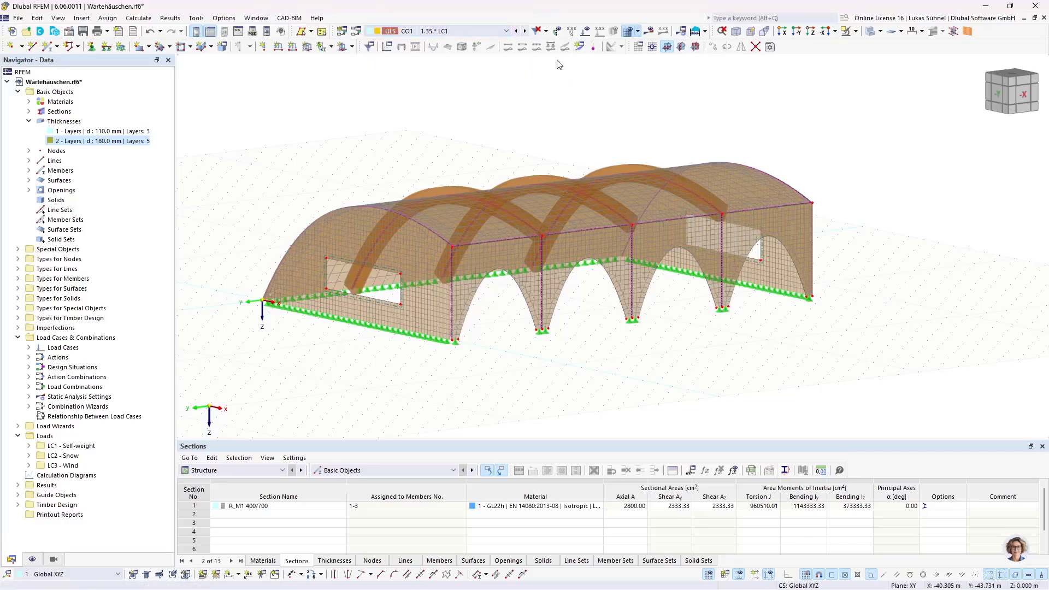
left_click(649, 31)
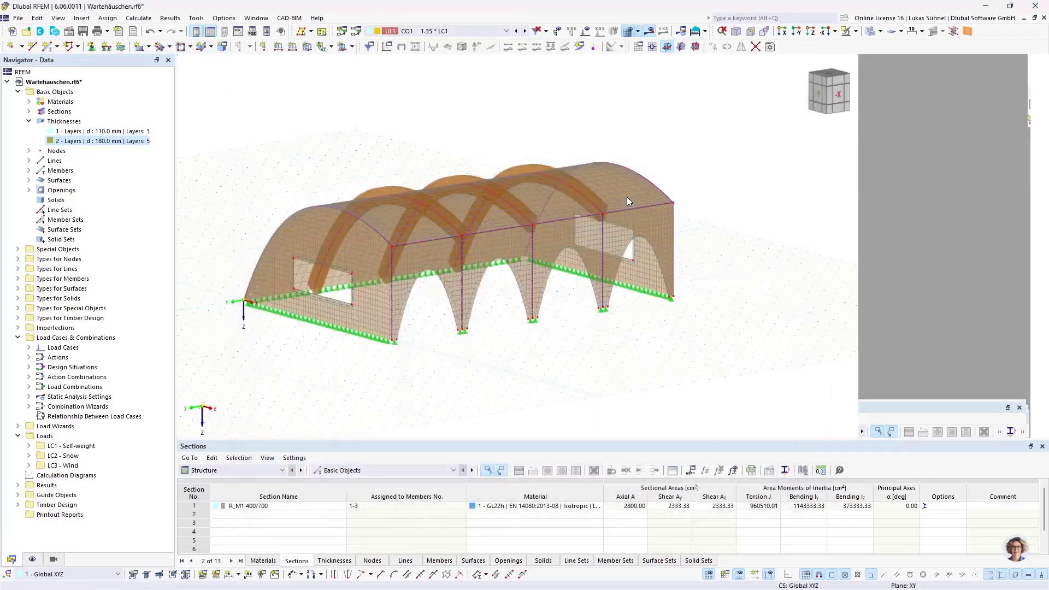
middle_click_drag(338, 368, 376, 334, "ctrl")
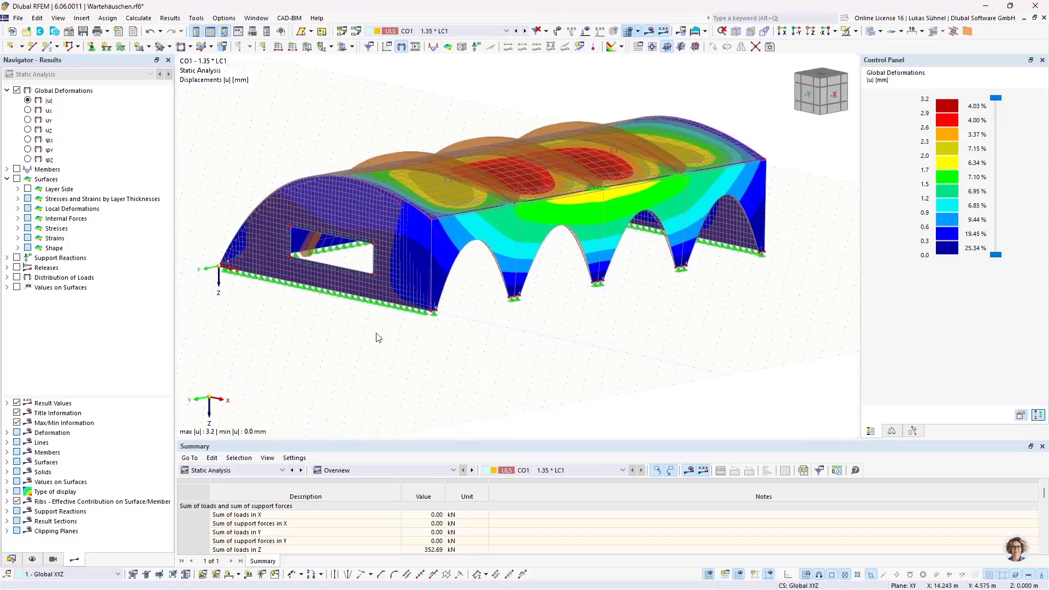